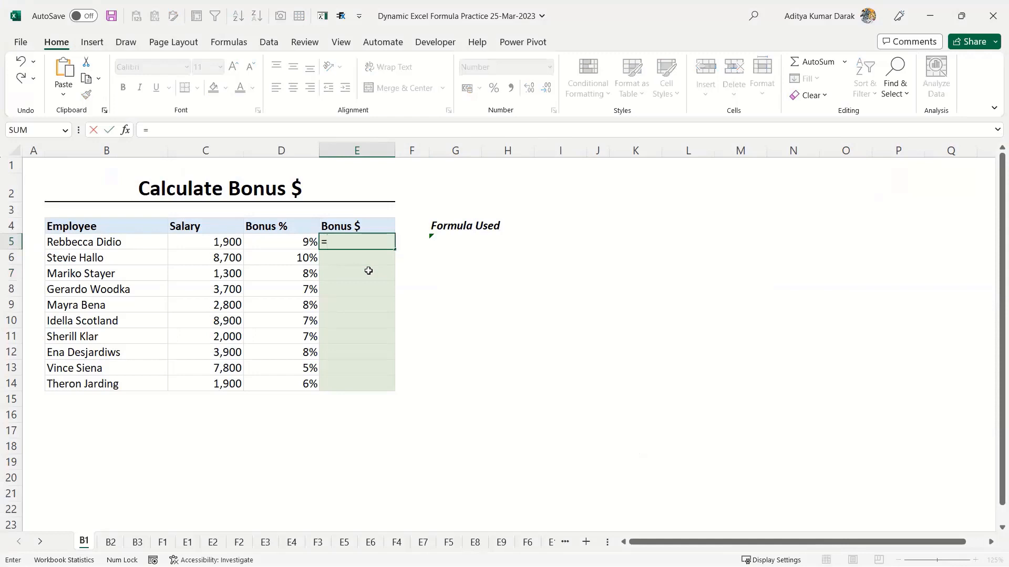
- Complete the formula =C5*D5 in E5 to calculate the first employee's bonus
{"action": "key", "text": "Left"}
{"action": "key", "text": "Left"}
{"action": "type", "text": "*"}
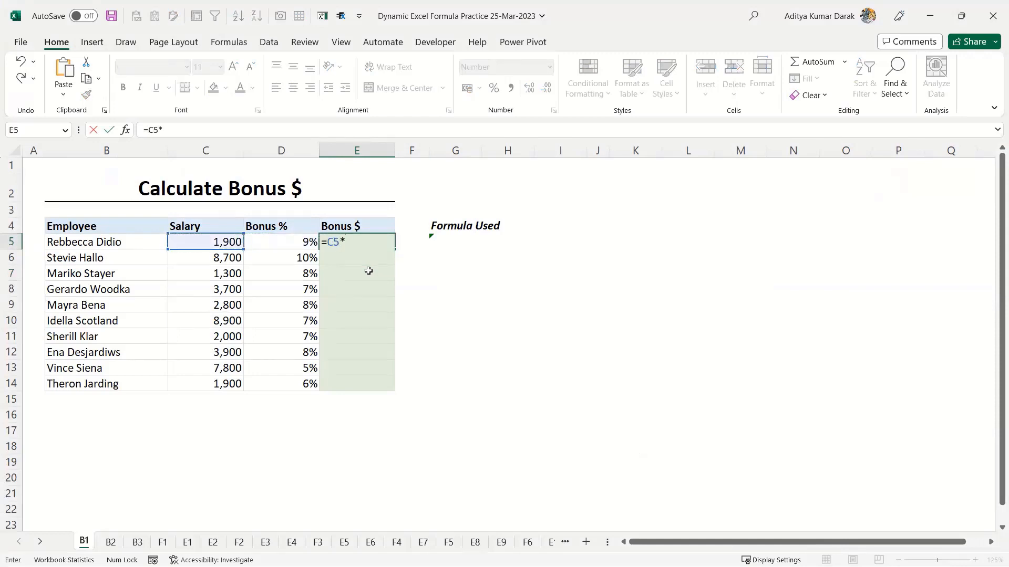
{"action": "key", "text": "Left"}
{"action": "key", "text": "Return"}
- Fill the E5 bonus formula down through E14
{"action": "key", "text": "Left"}
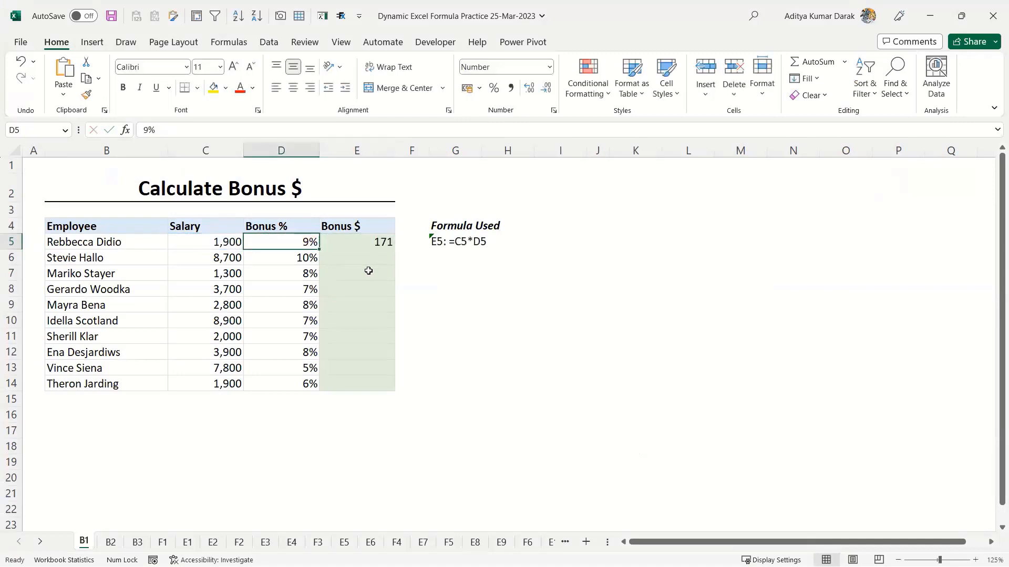
{"action": "key", "text": "Right"}
{"action": "key", "text": "Down"}
{"action": "key", "text": "Down"}
{"action": "key", "text": "Down"}
{"action": "key", "text": "Down"}
{"action": "key", "text": "Down"}
{"action": "key", "text": "Down"}
{"action": "key", "text": "Down"}
{"action": "key", "text": "Down"}
{"action": "key", "text": "Down"}
{"action": "key", "text": "ctrl+shift+Up"}
{"action": "key", "text": "ctrl+d"}
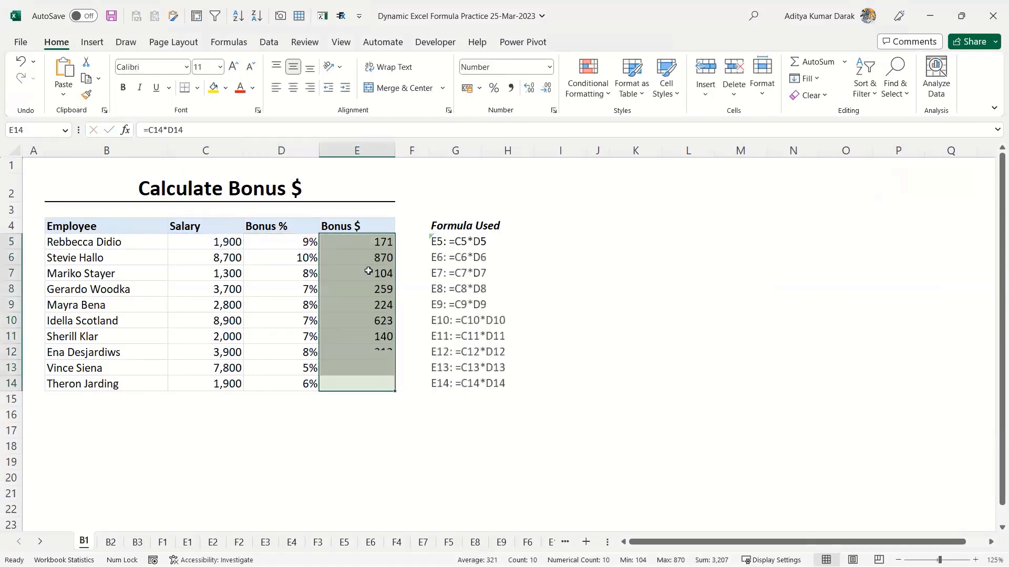
- Examine the extent of the filled Bonus $ column and the cell references used in E14
{"action": "key", "text": "ctrl+Up"}
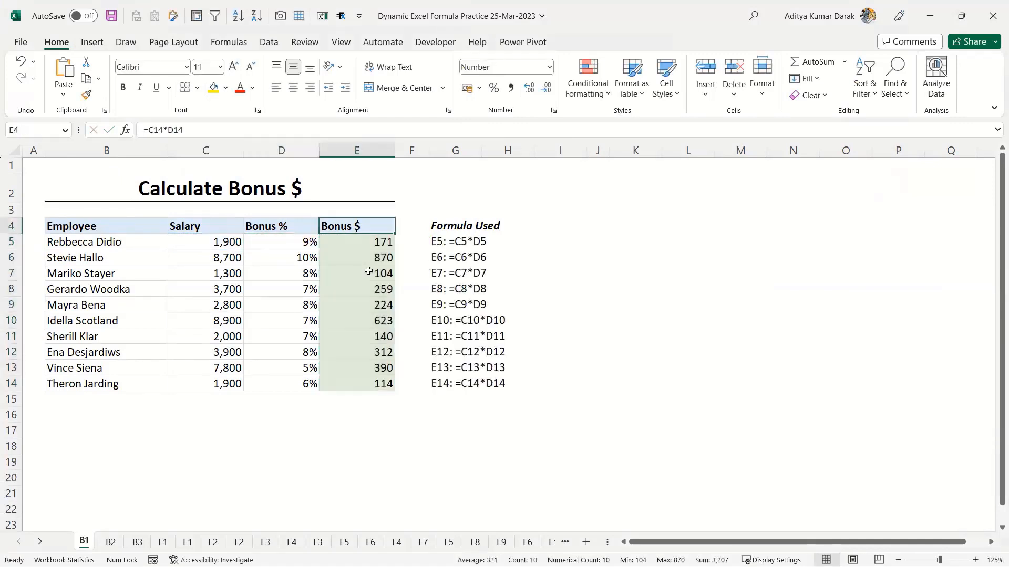
{"action": "key", "text": "ctrl+Down"}
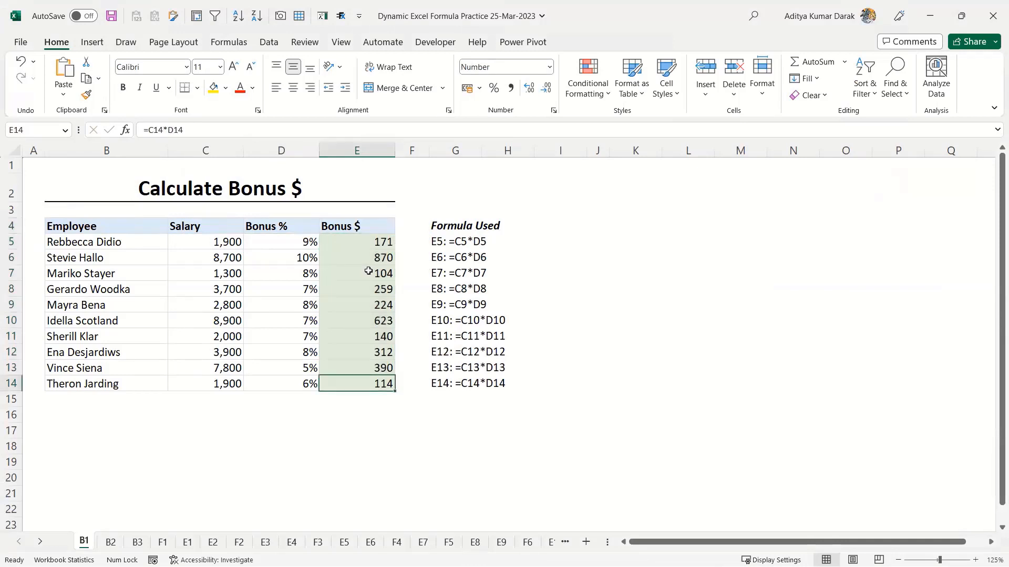
{"action": "key", "text": "F2"}
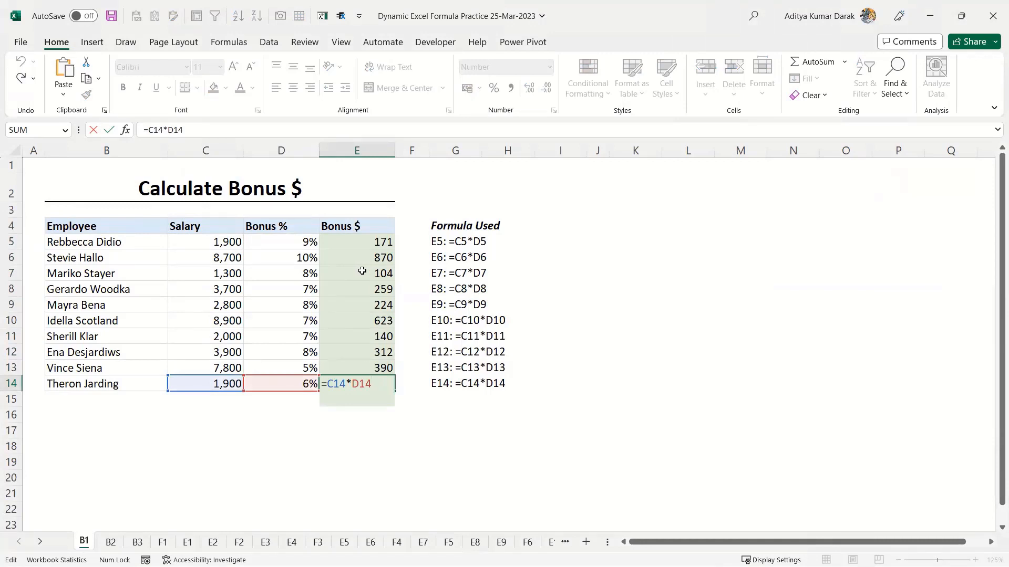
{"action": "left_click", "coordinate": [378, 303]}
{"action": "scroll", "coordinate": [377, 303], "scroll_direction": "down", "scroll_amount": 2}
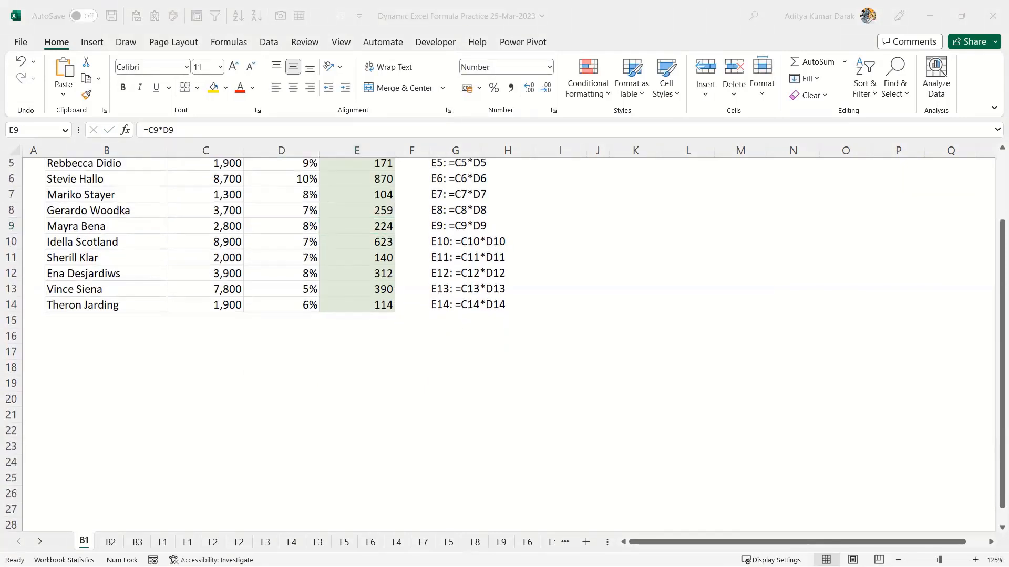
{"action": "left_click", "coordinate": [381, 224]}
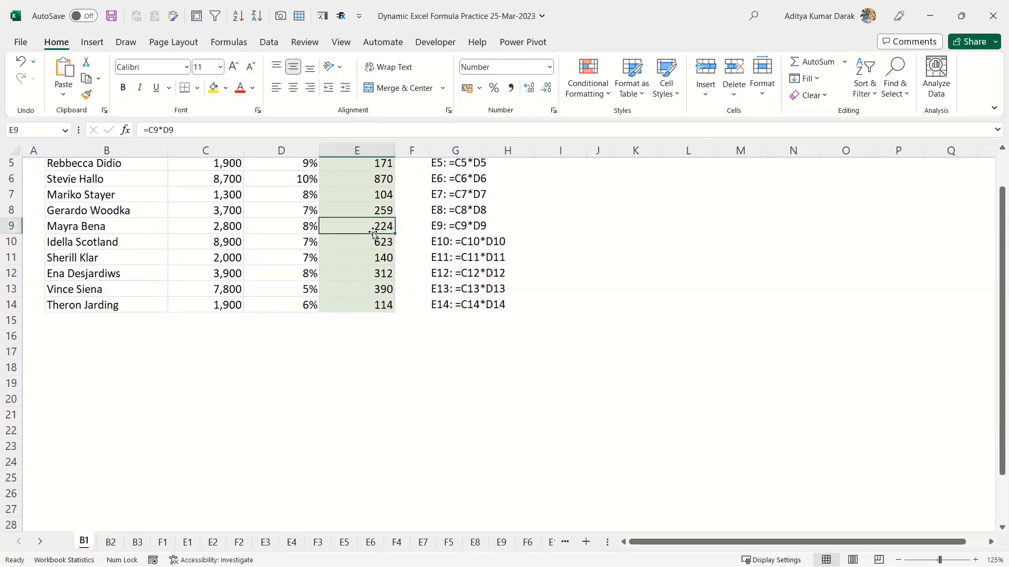
{"action": "scroll", "coordinate": [381, 223], "scroll_direction": "down", "scroll_amount": 2}
{"action": "scroll", "coordinate": [381, 222], "scroll_direction": "up", "scroll_amount": 2}
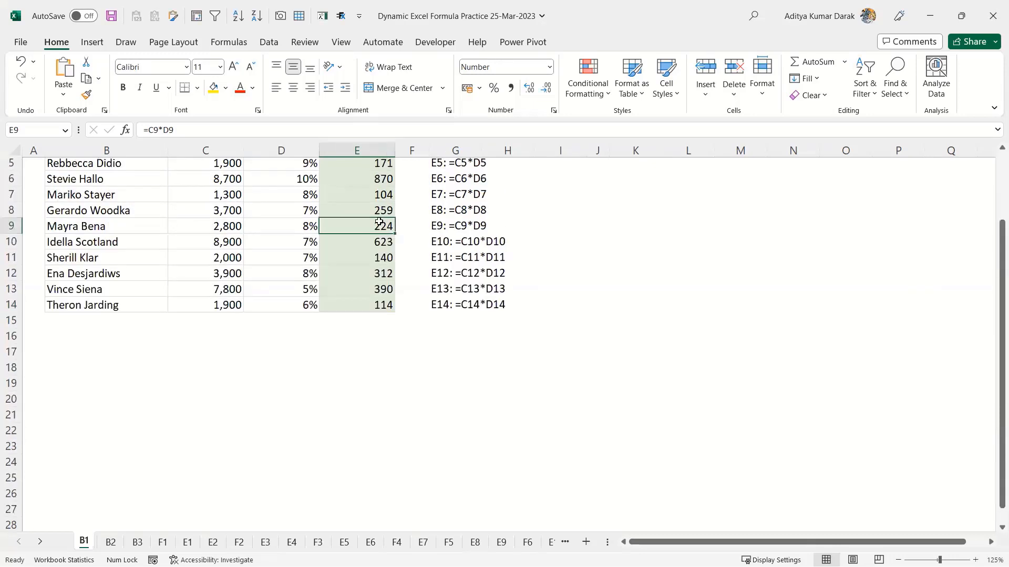
{"action": "scroll", "coordinate": [378, 222], "scroll_direction": "up", "scroll_amount": 2}
{"action": "left_click", "coordinate": [379, 222]}
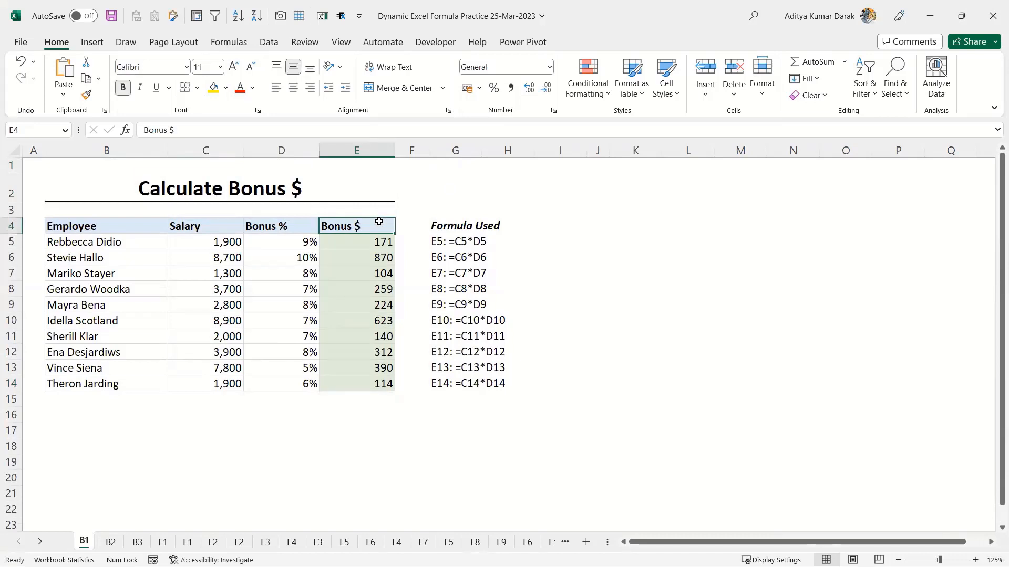
- Append +100 to the bonus formula in E9
{"action": "key", "text": "Down"}
{"action": "key", "text": "Down"}
{"action": "key", "text": "Down"}
{"action": "key", "text": "Up"}
{"action": "key", "text": "Up"}
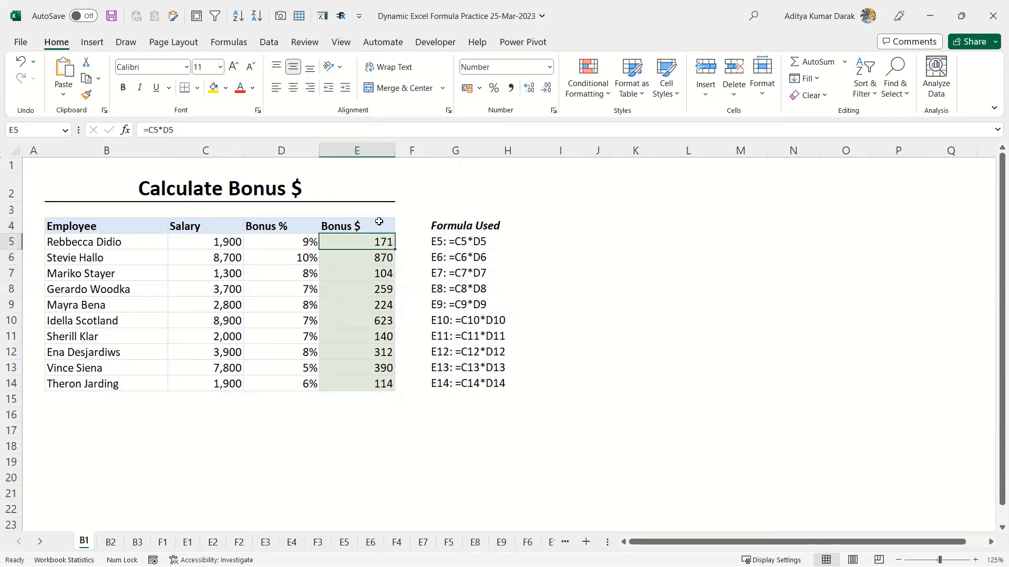
{"action": "key", "text": "Down"}
{"action": "key", "text": "Down"}
{"action": "key", "text": "Down"}
{"action": "key", "text": "Down"}
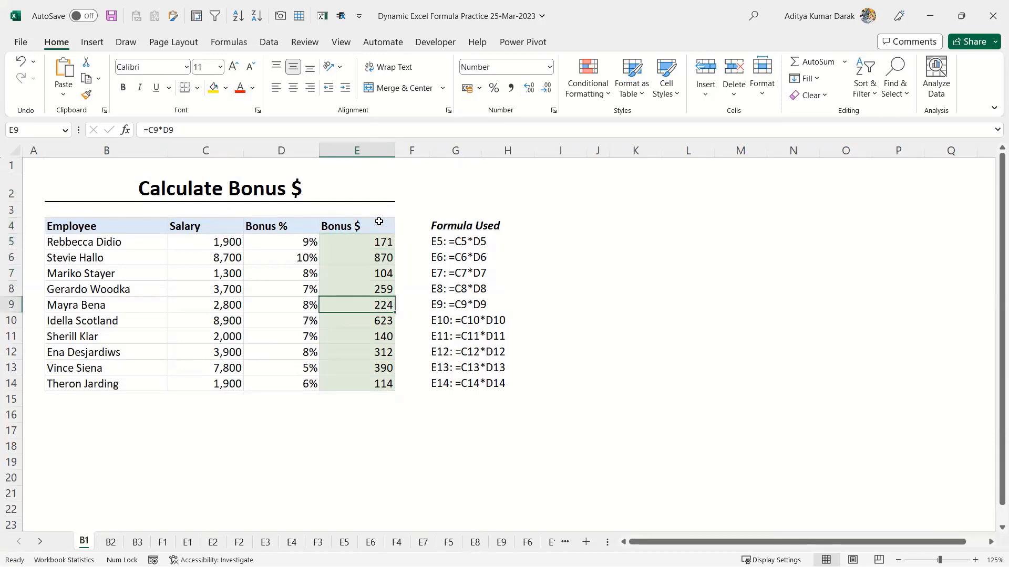
{"action": "key", "text": "F2"}
{"action": "type", "text": "+100"}
{"action": "key", "text": "Return"}
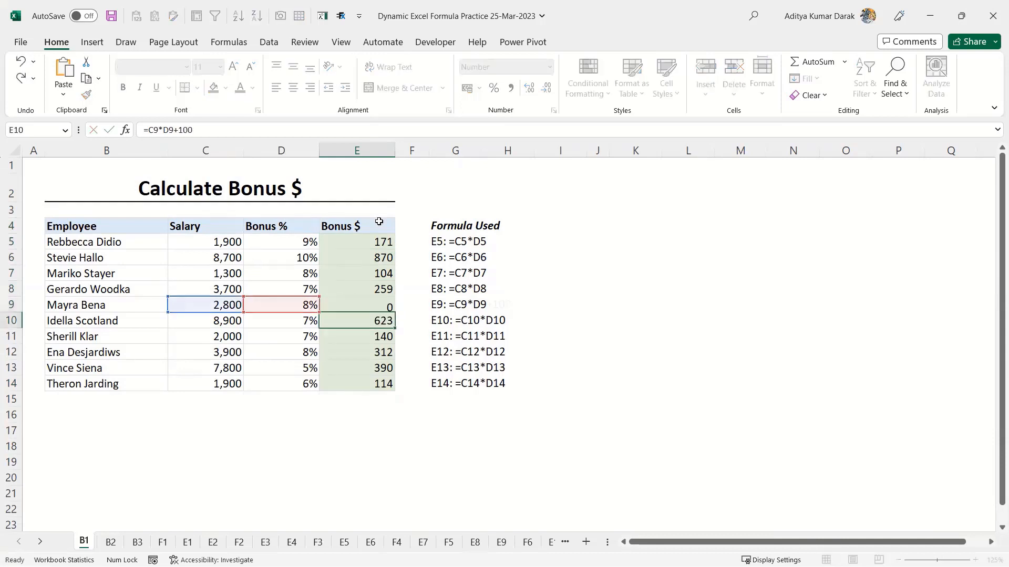
{"action": "key", "text": "Up"}
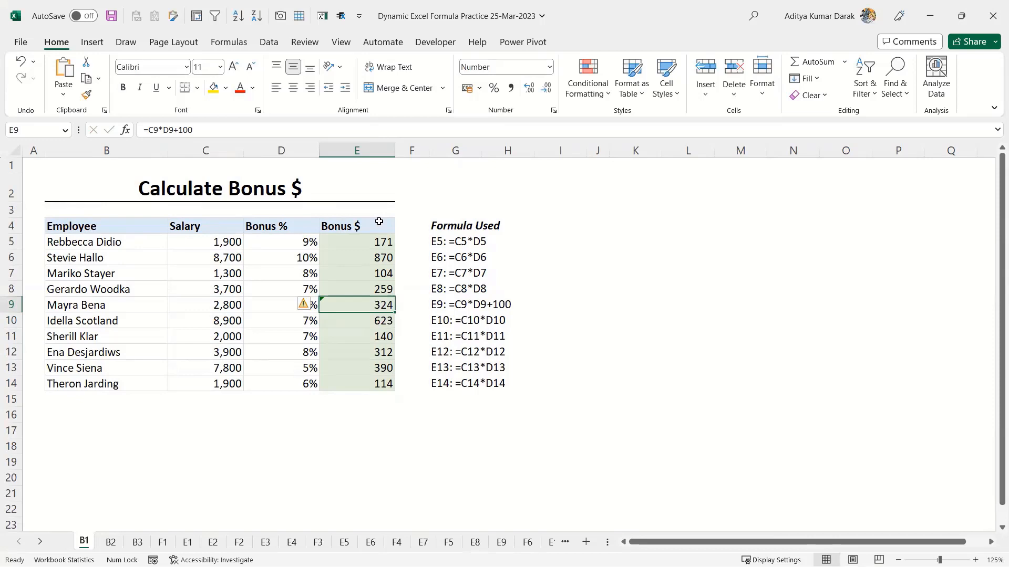
- Inspect the formulas in E5 and E14, the first and last cells of the Bonus $ column
{"action": "left_click", "coordinate": [383, 245]}
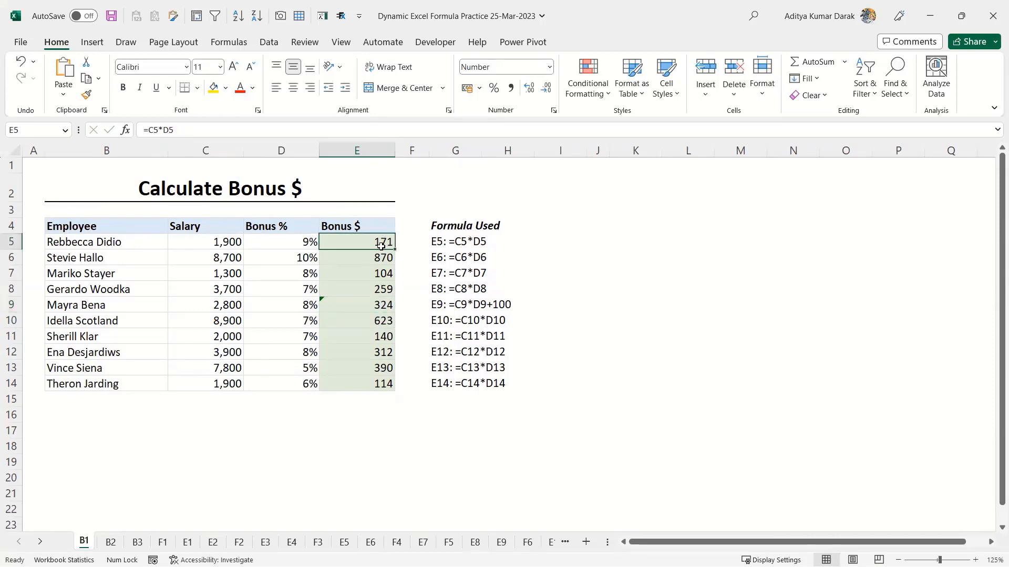
{"action": "double_click", "coordinate": [381, 246]}
{"action": "key", "text": "ctrl+Return"}
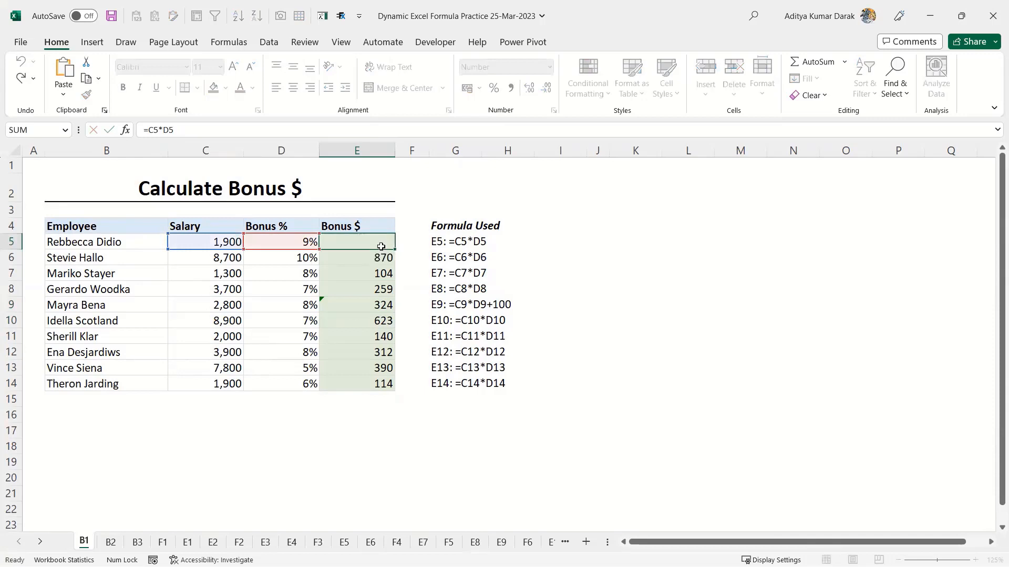
{"action": "key", "text": "ctrl+Down"}
{"action": "key", "text": "F2"}
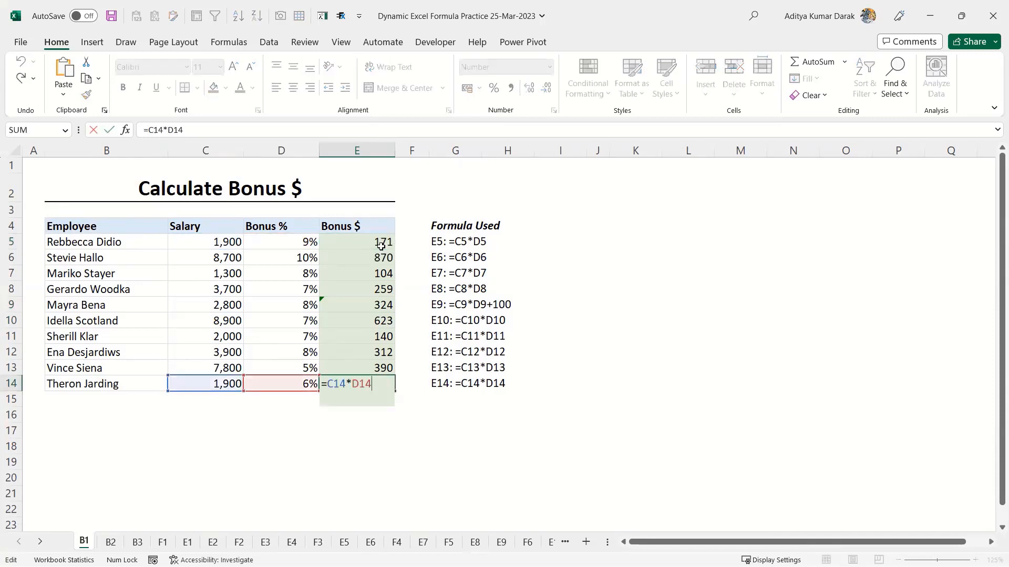
{"action": "key", "text": "ctrl+Return"}
{"action": "key", "text": "ctrl+Up"}
{"action": "key", "text": "Down"}
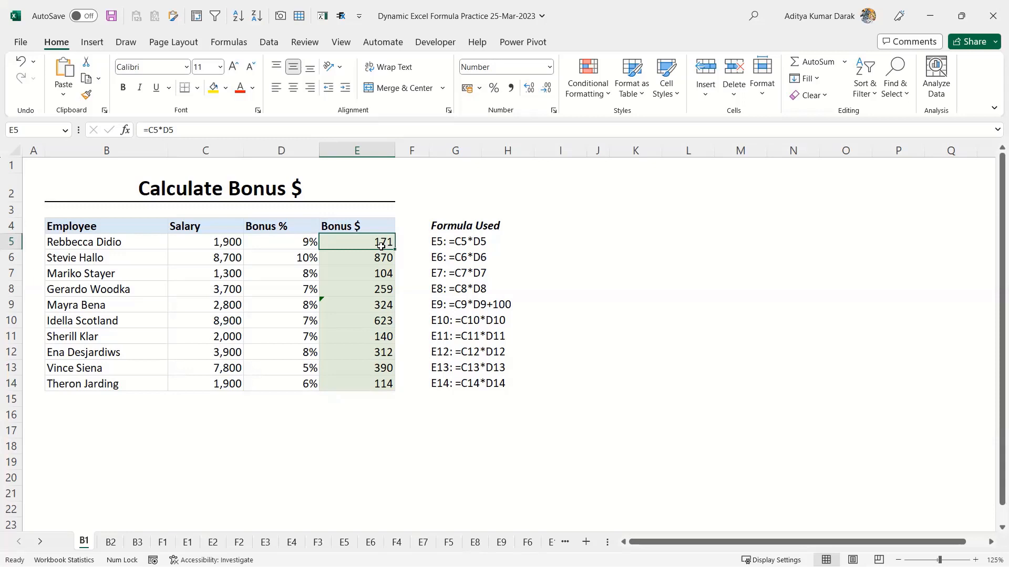
- Clear E5:E14 and enter the dynamic array formula =C5:C14*D5:D14 in E5
{"action": "key", "text": "ctrl+shift+Down"}
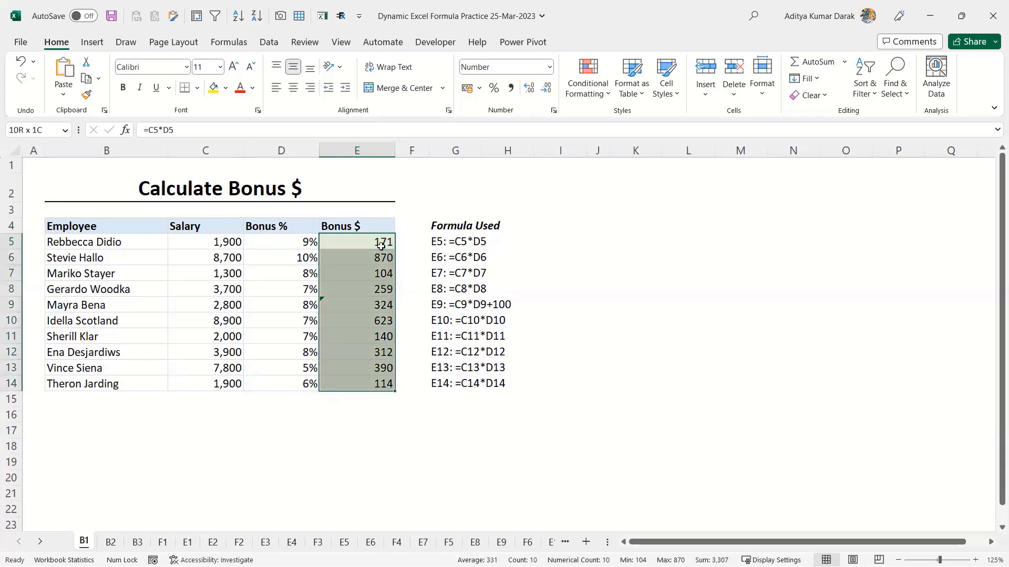
{"action": "key", "text": "Delete"}
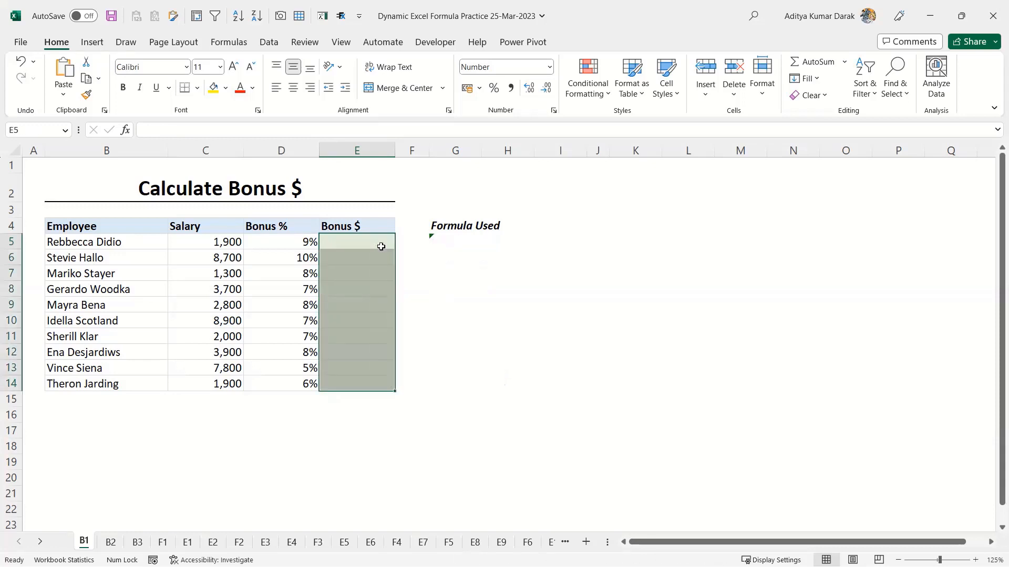
{"action": "type", "text": "="}
{"action": "key", "text": "Left"}
{"action": "key", "text": "Left"}
{"action": "key", "text": "ctrl+shift+Down"}
{"action": "type", "text": "*"}
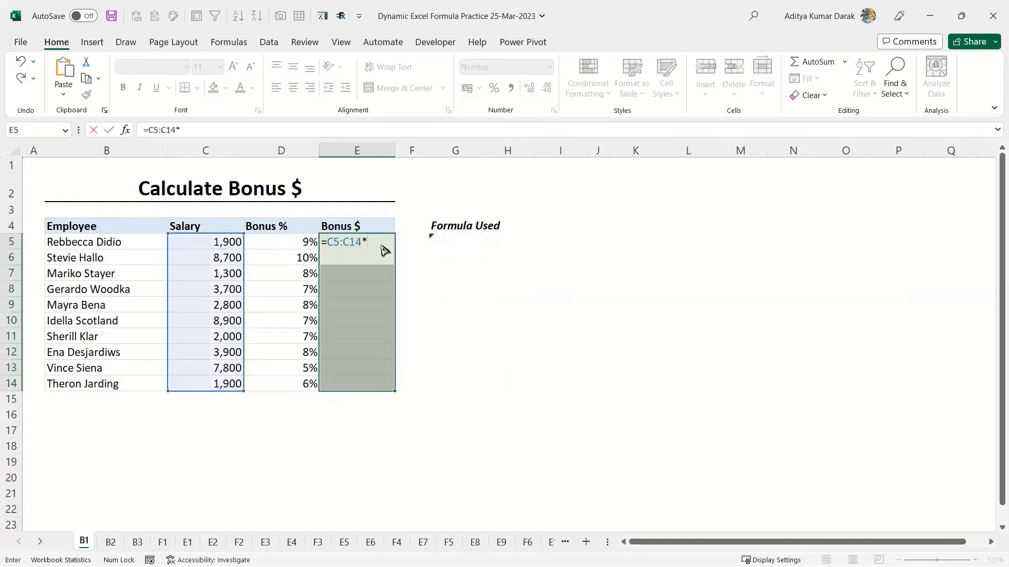
{"action": "key", "text": "Left"}
{"action": "key", "text": "ctrl+shift+Down"}
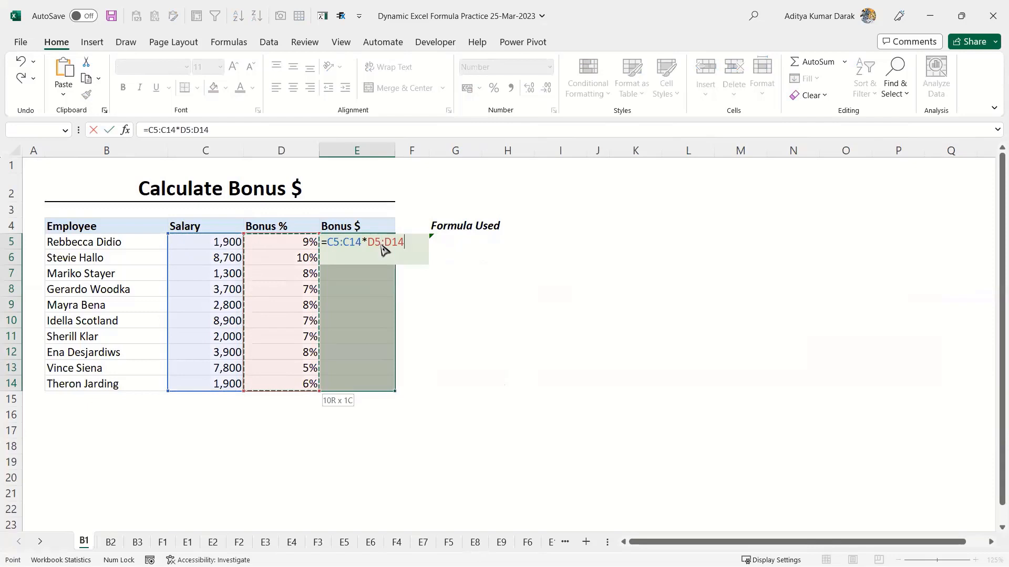
{"action": "key", "text": "Return"}
- Step through the spilled bonus results and try to clear the value in E7
{"action": "key", "text": "Return"}
{"action": "key", "text": "Return"}
{"action": "key", "text": "Return"}
{"action": "key", "text": "Return"}
{"action": "key", "text": "Return"}
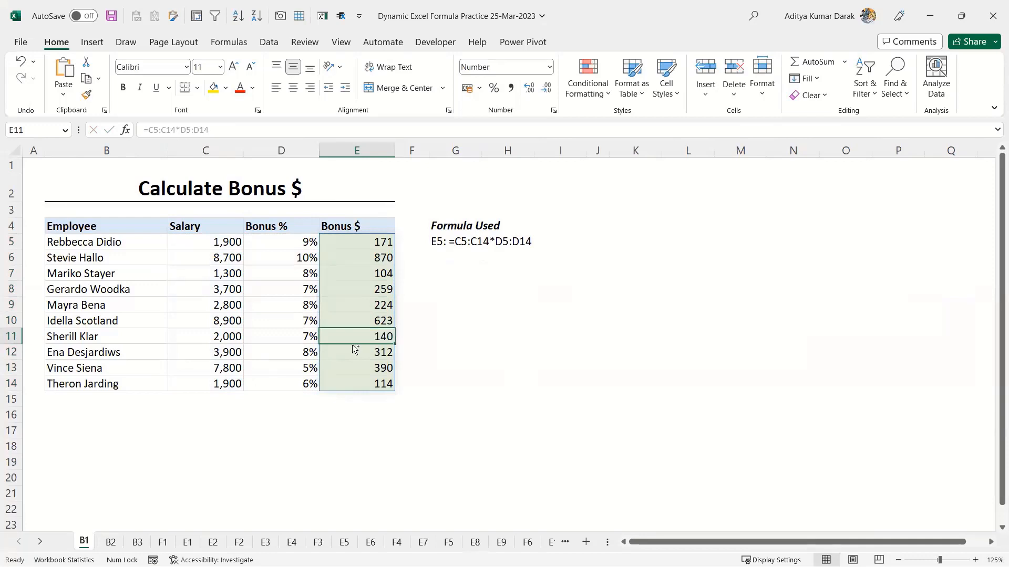
{"action": "key", "text": "shift+Return"}
{"action": "key", "text": "shift+Return"}
{"action": "key", "text": "shift+Return"}
{"action": "key", "text": "shift+Return"}
{"action": "key", "text": "BackSpace"}
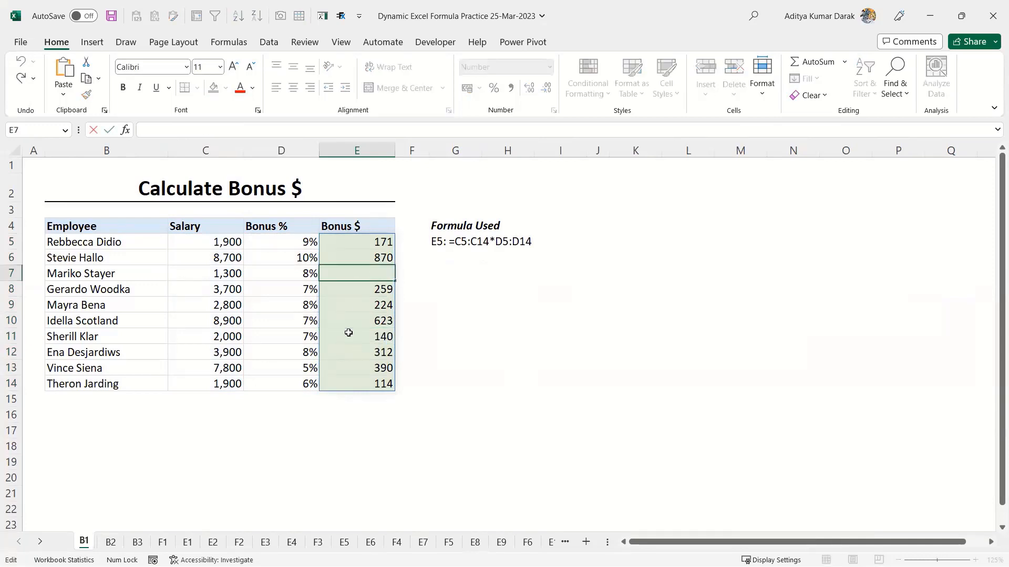
{"action": "key", "text": "Return"}
- Enter 123 in E8 inside the spill range and delete it again
{"action": "type", "text": "123"}
{"action": "key", "text": "Return"}
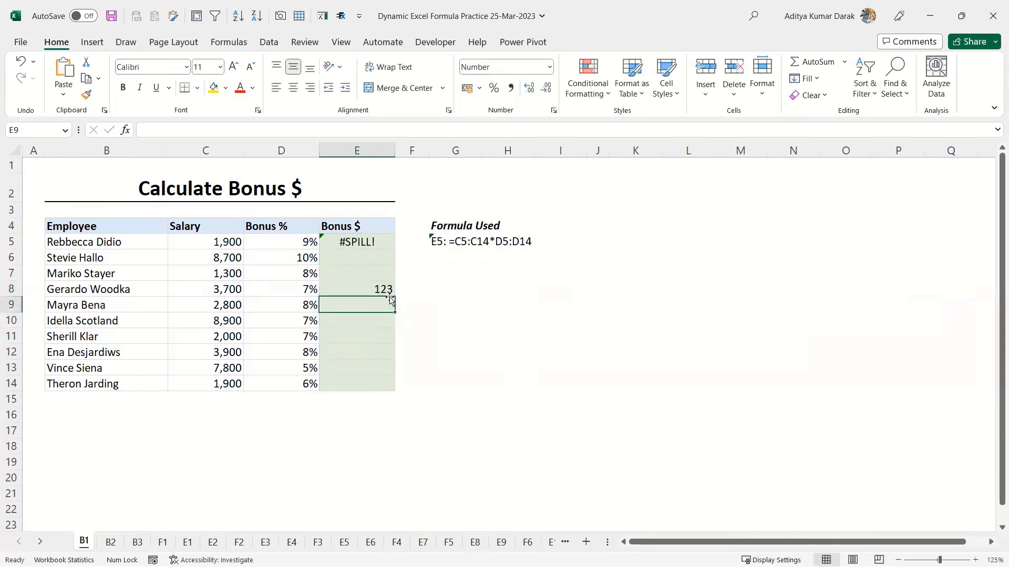
{"action": "key", "text": "shift+Return"}
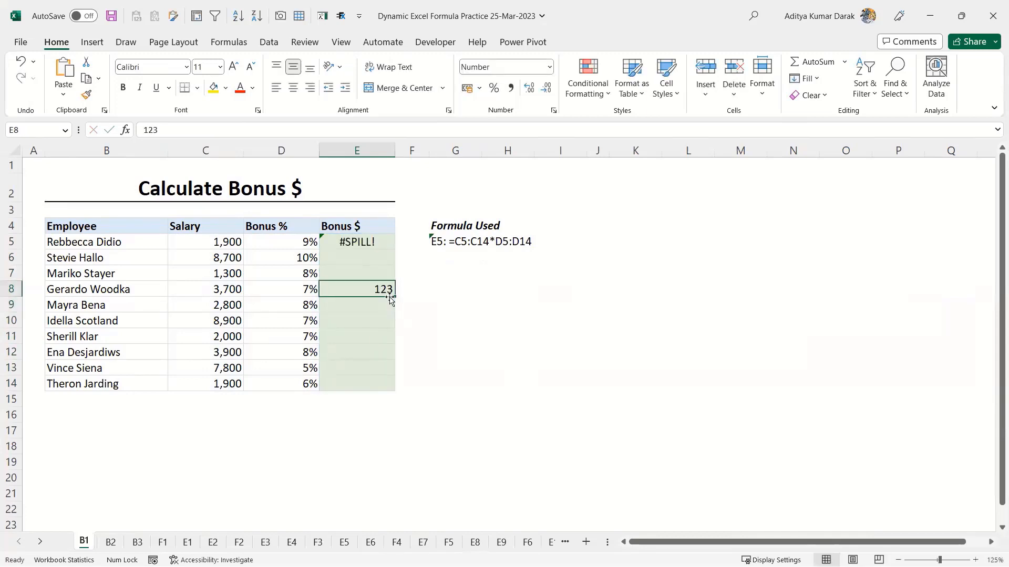
{"action": "key", "text": "Delete"}
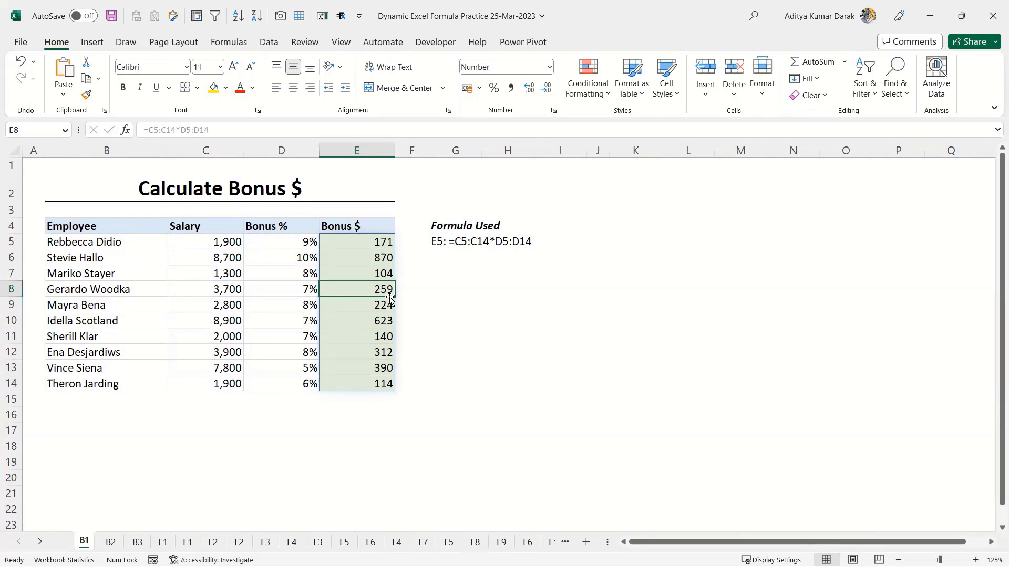
- On sheet B2, enter =C5*$F$5 in D5, using an absolute reference to the bonus percentage
{"action": "key", "text": "ctrl+Page_Down"}
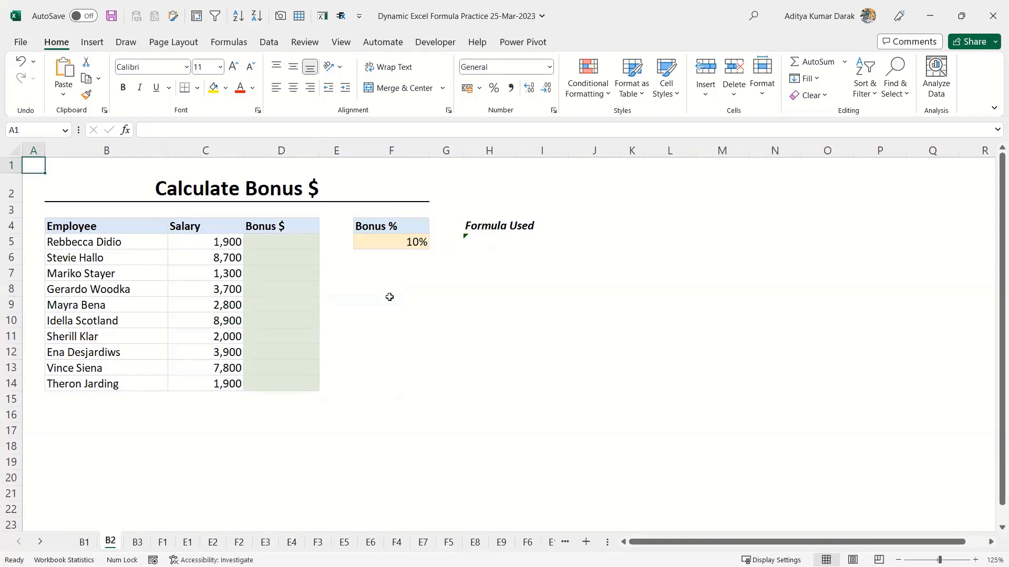
{"action": "left_click", "coordinate": [295, 245]}
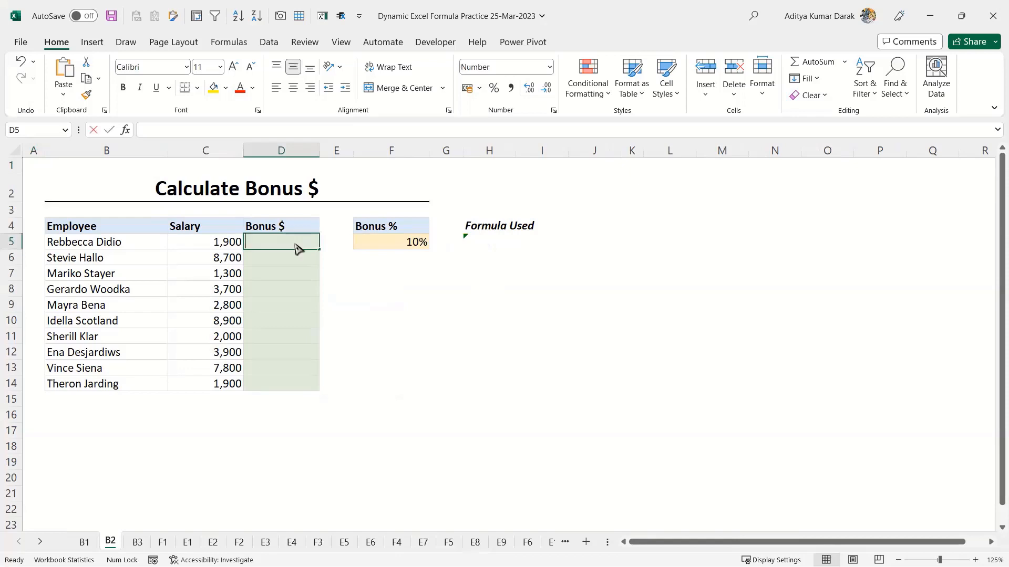
{"action": "type", "text": "="}
{"action": "key", "text": "Left"}
{"action": "key", "text": "ctrl+shift+Down"}
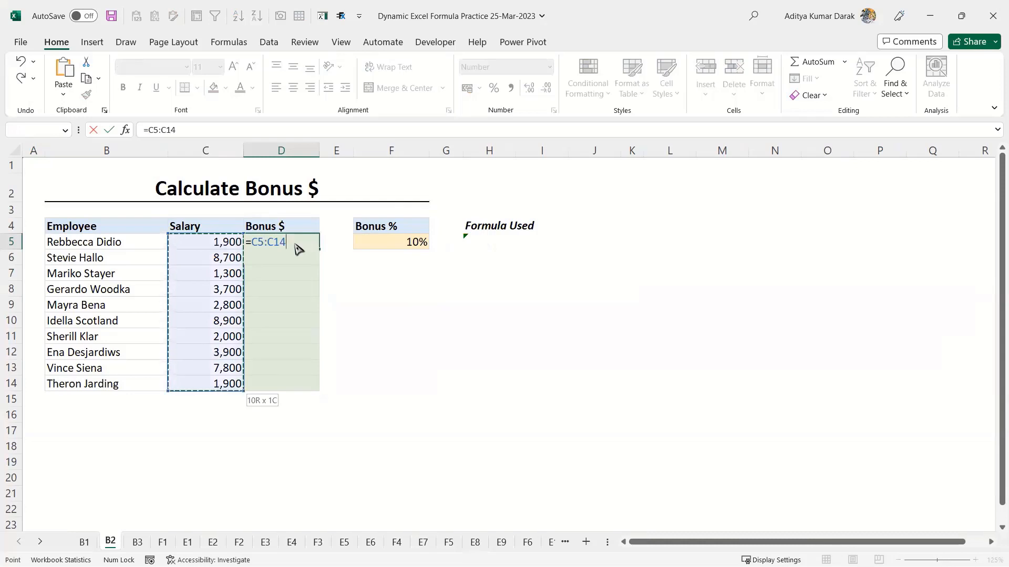
{"action": "key", "text": "ctrl+shift+Up"}
{"action": "type", "text": "*"}
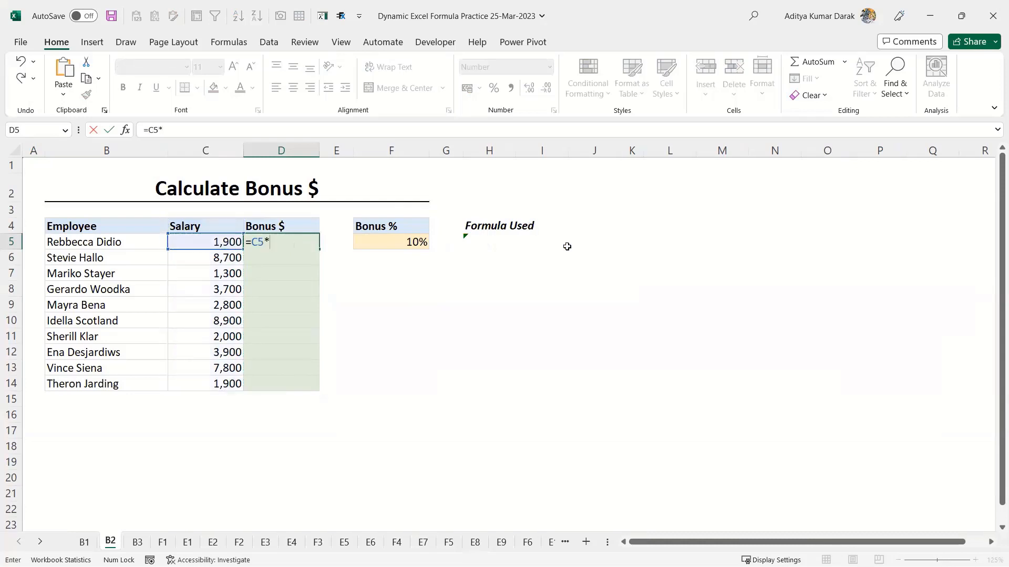
{"action": "left_click", "coordinate": [409, 247]}
{"action": "key", "text": "F4"}
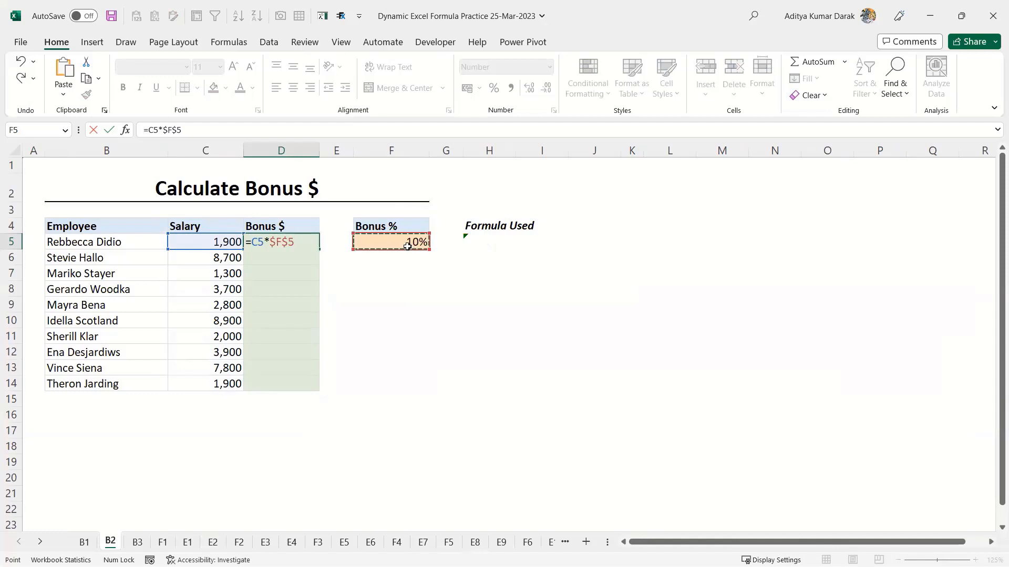
{"action": "key", "text": "ctrl+Return"}
- Fill the D5 bonus formula down through D14
{"action": "key", "text": "Left"}
{"action": "key", "text": "ctrl+Down"}
{"action": "key", "text": "Right"}
{"action": "key", "text": "ctrl+shift+Up"}
{"action": "key", "text": "ctrl+d"}
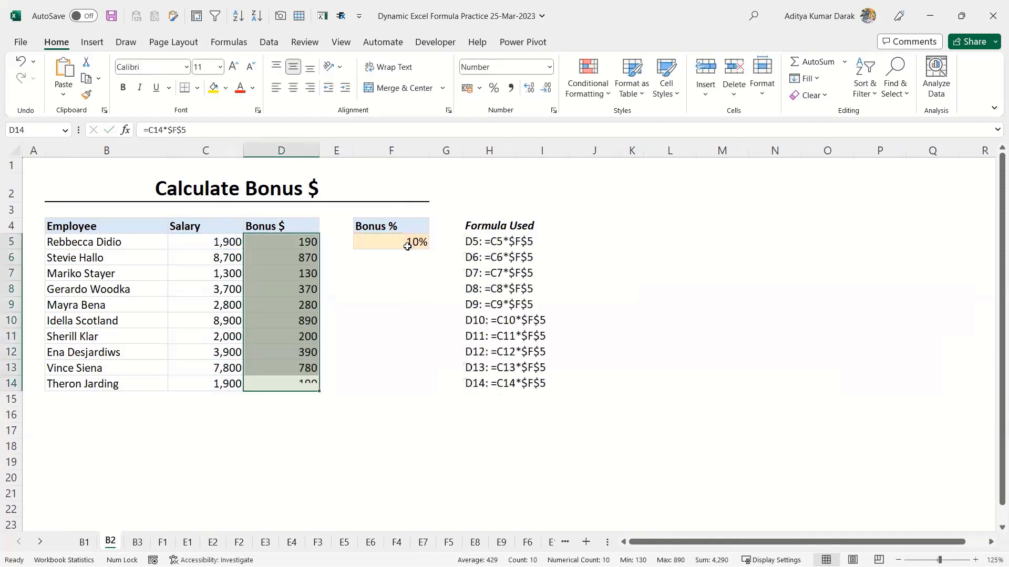
- Review the filled Bonus $ formulas in column D, checking the absolute reference in a cell's formula
{"action": "key", "text": "Down"}
{"action": "key", "text": "Up"}
{"action": "key", "text": "F2"}
{"action": "key", "text": "Escape"}
{"action": "key", "text": "Up"}
{"action": "key", "text": "ctrl+Up"}
{"action": "key", "text": "ctrl+Down"}
{"action": "key", "text": "ctrl+Up"}
- Clear the Bonus $ formulas from D5:D14 on sheet B2
{"action": "key", "text": "Down"}
{"action": "key", "text": "ctrl+shift+Down"}
{"action": "key", "text": "Delete"}
{"action": "key", "text": "Up"}
{"action": "key", "text": "Down"}
- Enter the single array formula =C5:C14*F5 in D5 to calculate every employee's bonus
{"action": "type", "text": "="}
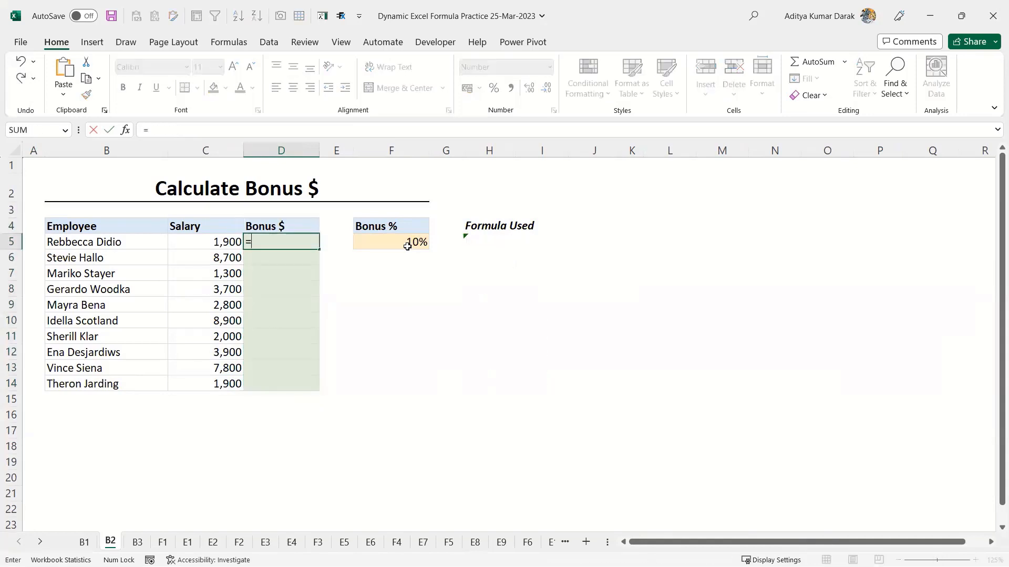
{"action": "key", "text": "Left"}
{"action": "key", "text": "ctrl+shift+Down"}
{"action": "type", "text": "*"}
{"action": "key", "text": "Right"}
{"action": "key", "text": "Right"}
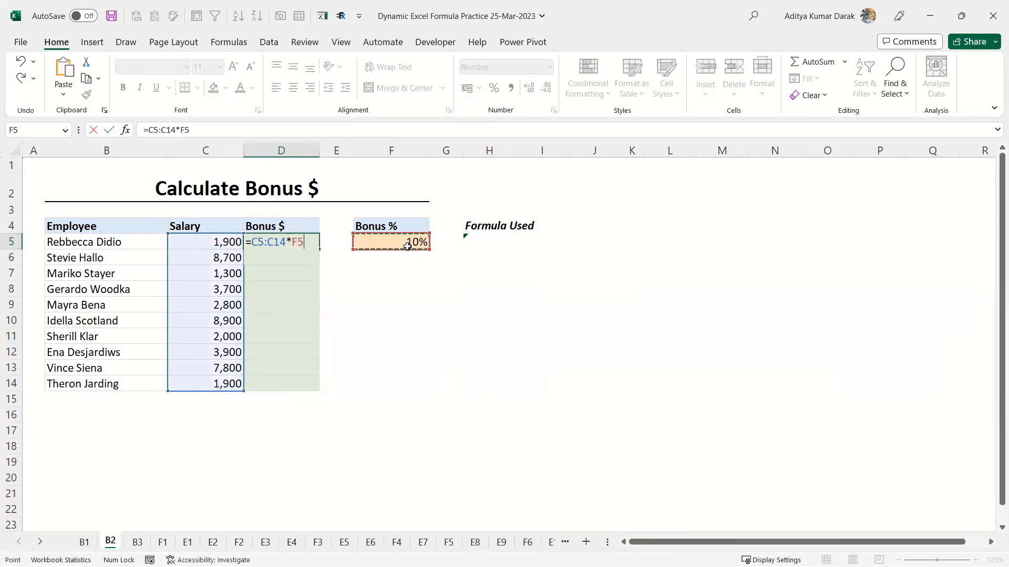
{"action": "key", "text": "Return"}
{"action": "key", "text": "ctrl+Down"}
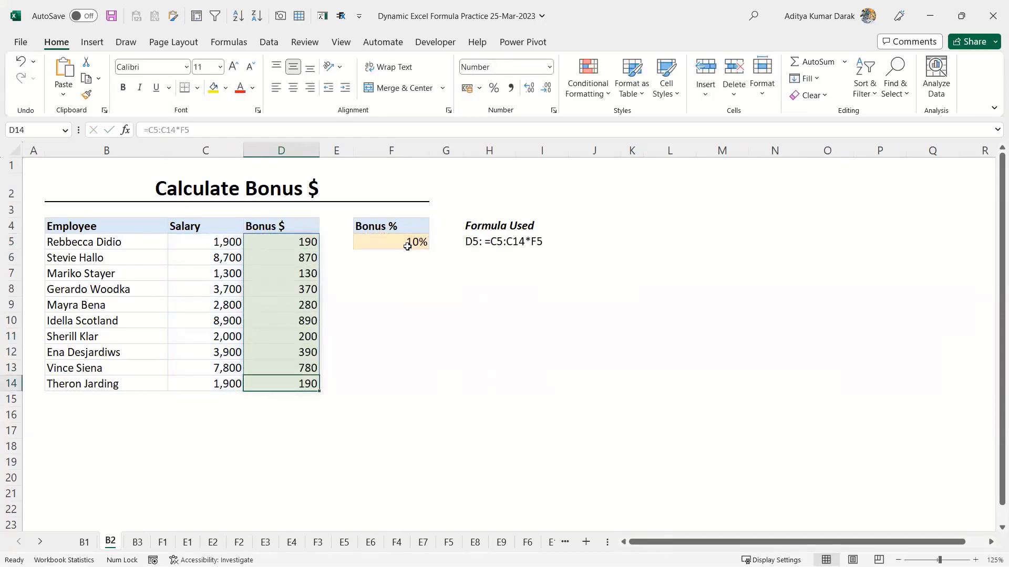
- Go to practice sheet B3 and select E6, the first cell of the discount grid
{"action": "key", "text": "ctrl+Page_Down"}
{"action": "key", "text": "Right"}
{"action": "key", "text": "Right"}
{"action": "key", "text": "Right"}
{"action": "key", "text": "Right"}
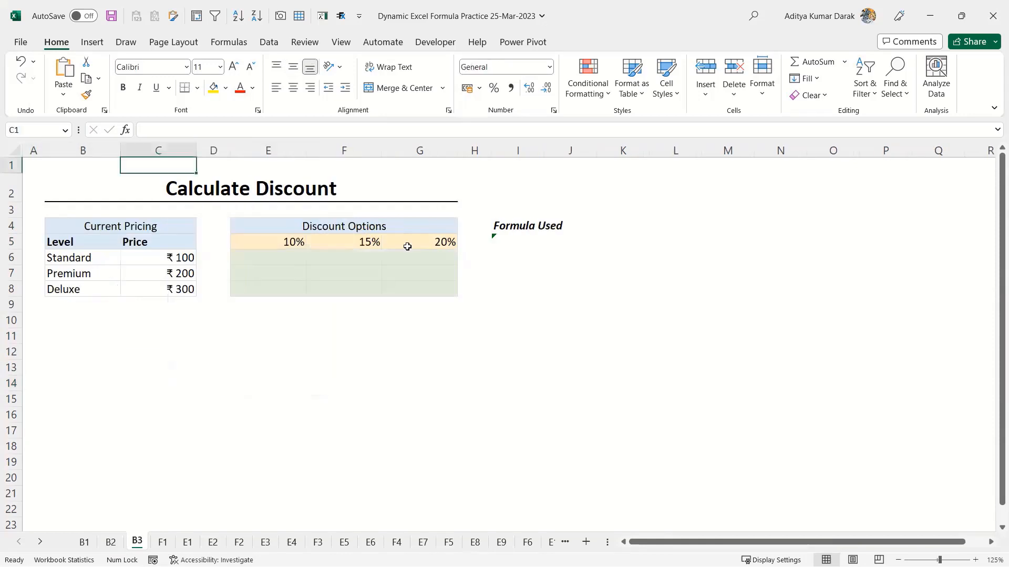
{"action": "key", "text": "Down"}
{"action": "key", "text": "Down"}
{"action": "key", "text": "Down"}
{"action": "key", "text": "Down"}
{"action": "key", "text": "Down"}
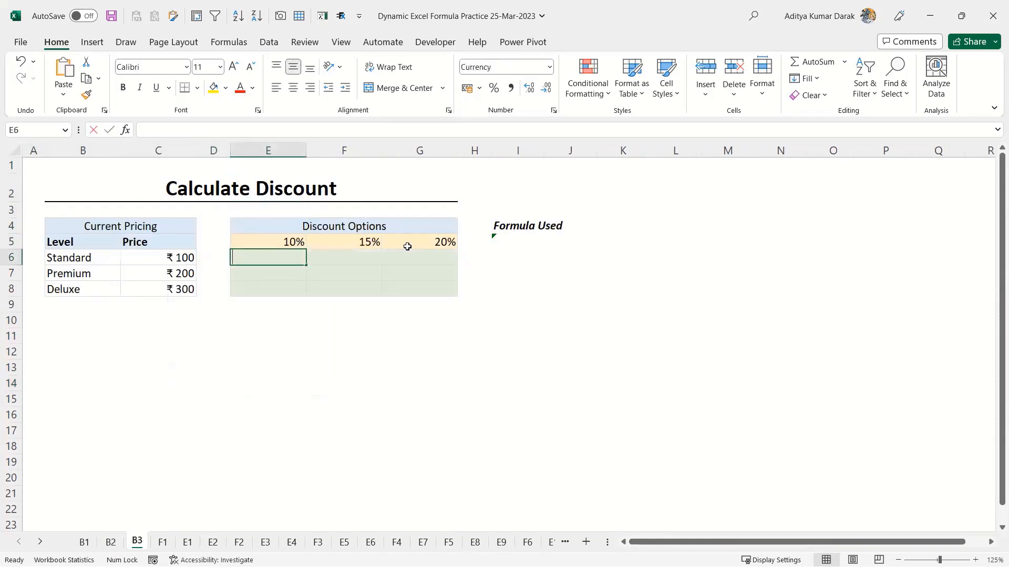
- Enter =$C6*E$5 in E6, using mixed references to the price and the discount percentage
{"action": "type", "text": "="}
{"action": "key", "text": "Left"}
{"action": "key", "text": "Left"}
{"action": "key", "text": "F4"}
{"action": "key", "text": "F4"}
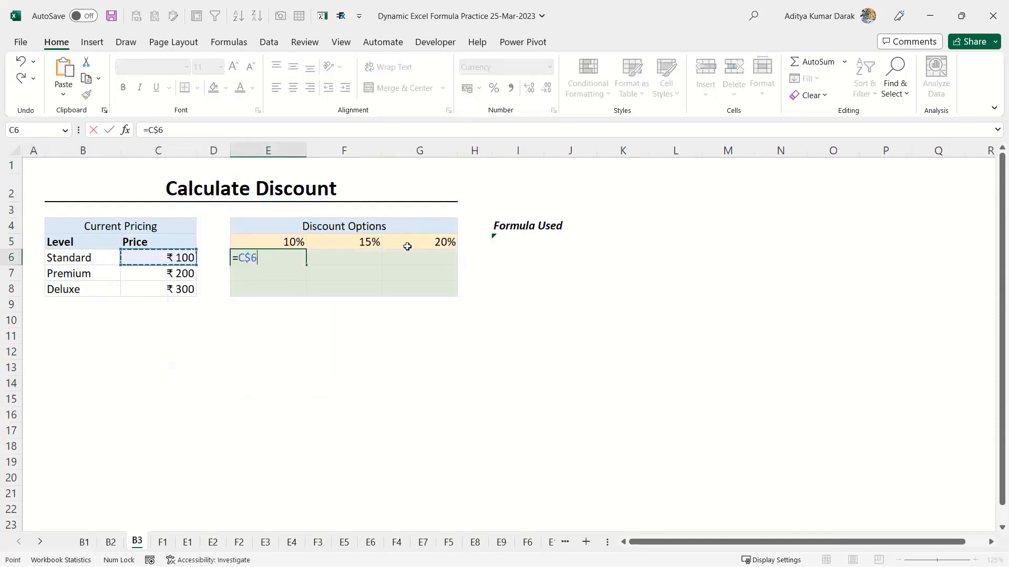
{"action": "key", "text": "F4"}
{"action": "type", "text": "*"}
{"action": "left_click", "coordinate": [292, 240]}
{"action": "key", "text": "F4"}
{"action": "key", "text": "F4"}
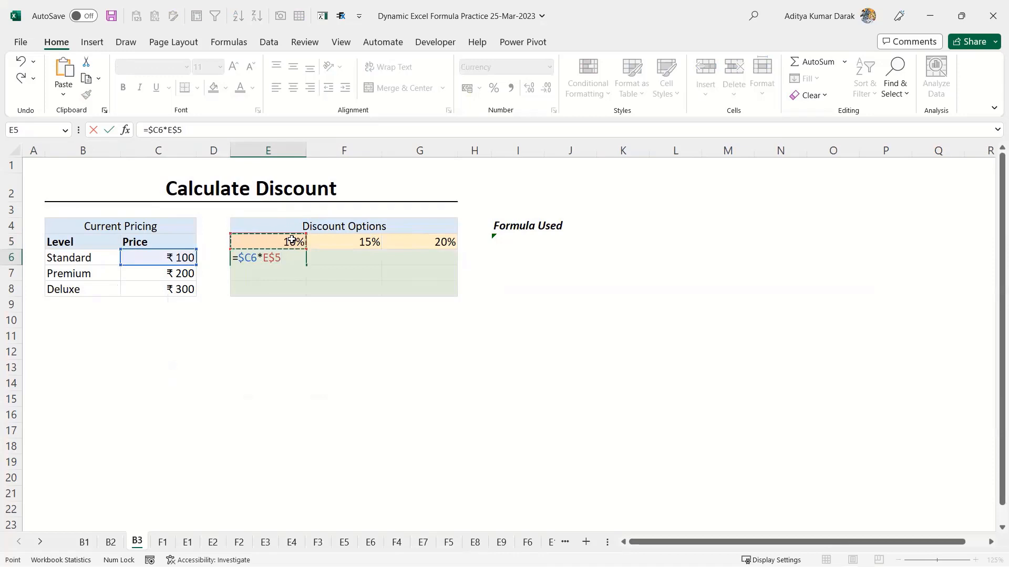
{"action": "key", "text": "ctrl+Return"}
- Fill the E6 discount formula down and across the range E6:G8
{"action": "key", "text": "shift+Right"}
{"action": "key", "text": "shift+Right"}
{"action": "key", "text": "shift+Down"}
{"action": "key", "text": "shift+Down"}
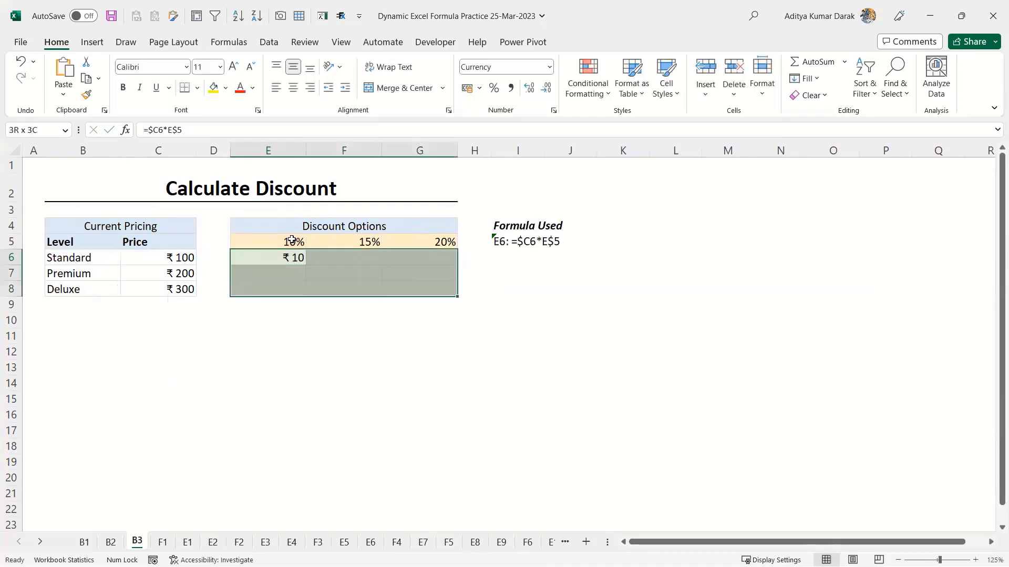
{"action": "key", "text": "ctrl+d"}
{"action": "key", "text": "ctrl+r"}
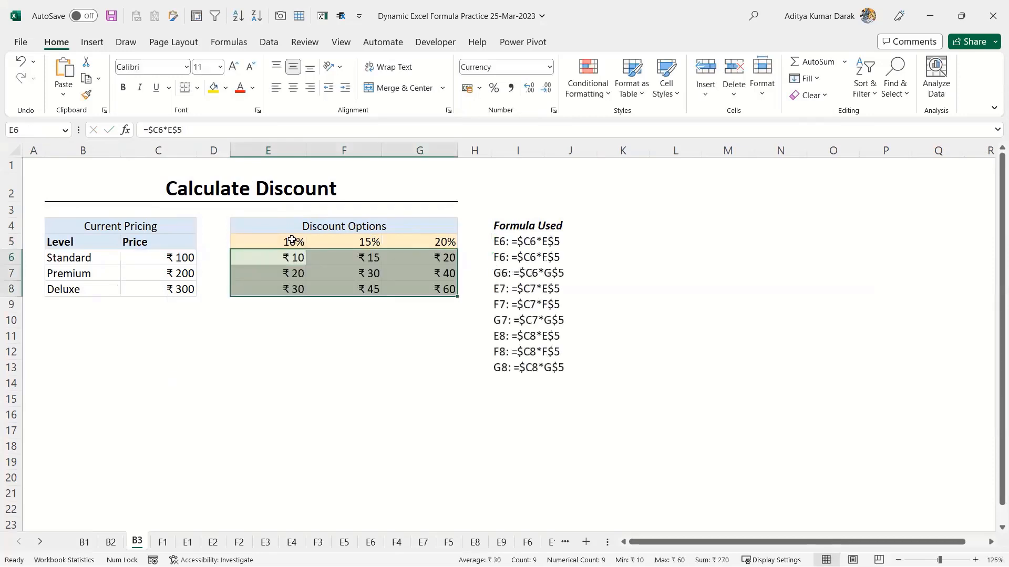
- Replace the discount grid's formulas with the single array formula =C6:C8*E5:G5 in E6
{"action": "key", "text": "Delete"}
{"action": "left_click", "coordinate": [292, 240]}
{"action": "key", "text": "Down"}
{"action": "type", "text": "="}
{"action": "key", "text": "Left"}
{"action": "key", "text": "Left"}
{"action": "key", "text": "shift+Down"}
{"action": "key", "text": "shift+Down"}
{"action": "type", "text": "*"}
{"action": "key", "text": "Up"}
{"action": "key", "text": "shift+Right"}
{"action": "key", "text": "shift+Right"}
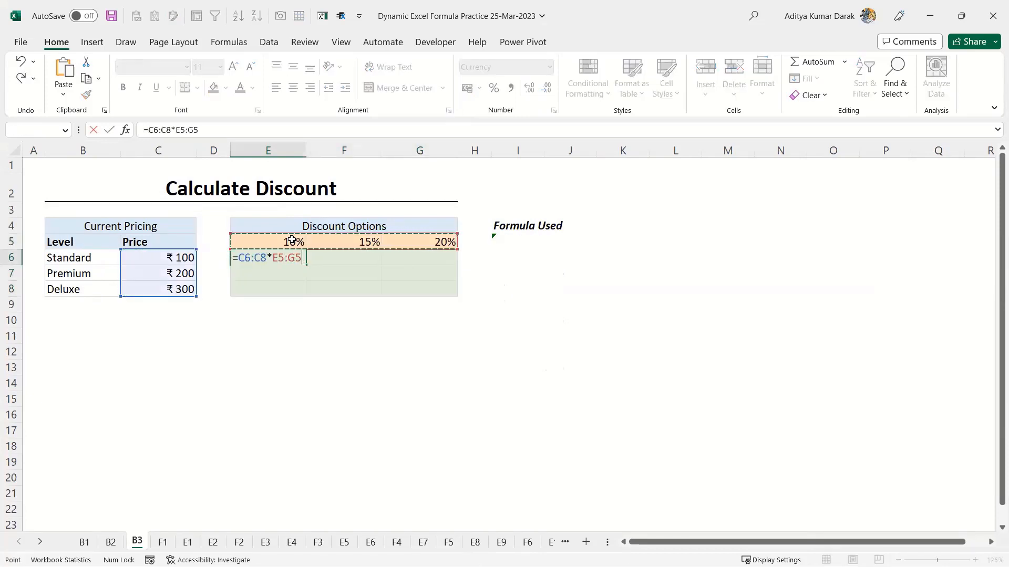
{"action": "key", "text": "ctrl+Return"}
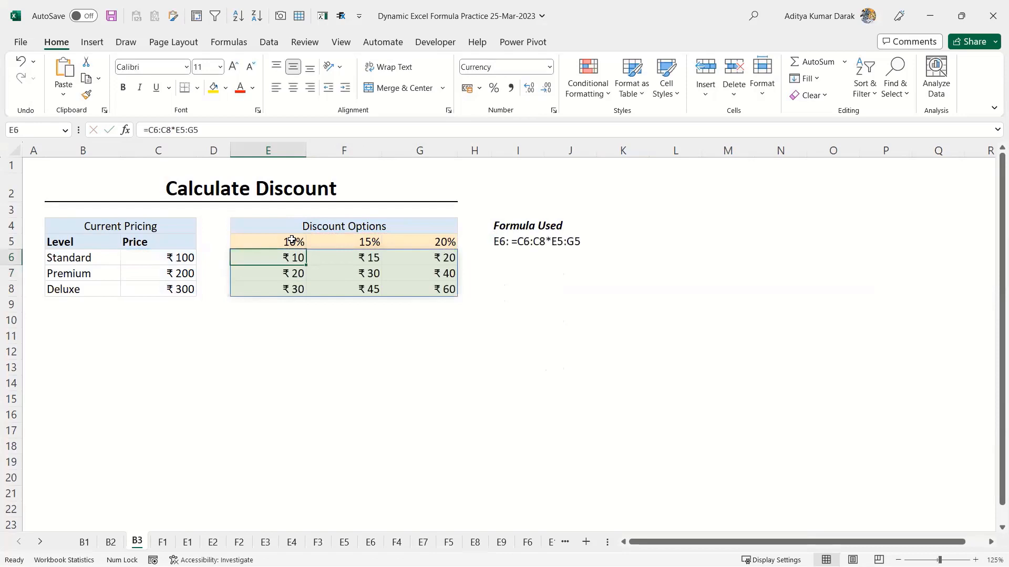
- Enter =E6#*10 in E10, multiplying the whole spilled discount range by 10
{"action": "left_click", "coordinate": [277, 322]}
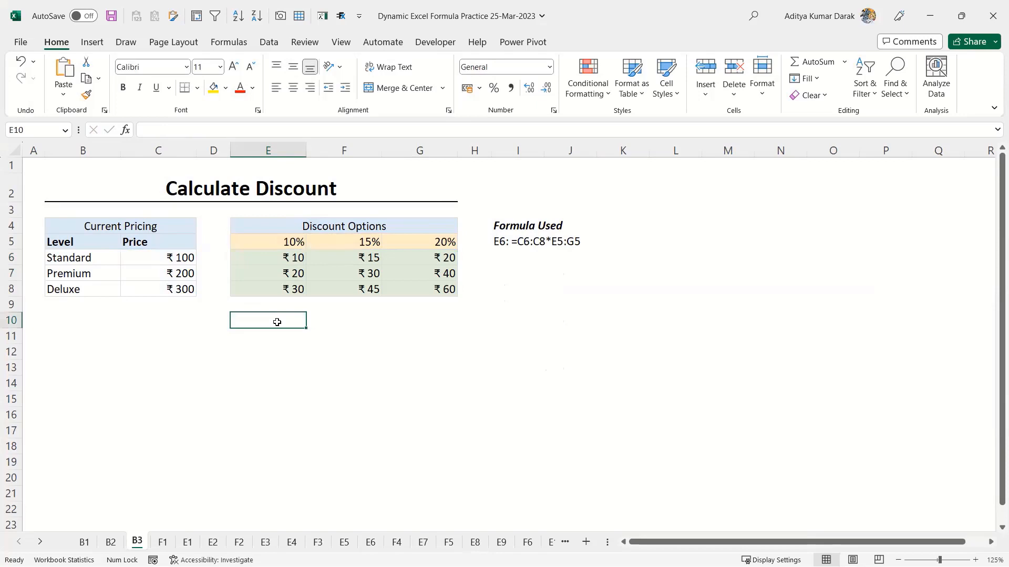
{"action": "type", "text": "="}
{"action": "key", "text": "Up"}
{"action": "key", "text": "Up"}
{"action": "key", "text": "Up"}
{"action": "key", "text": "Up"}
{"action": "key", "text": "shift+Right"}
{"action": "key", "text": "shift+Right"}
{"action": "key", "text": "shift+Down"}
{"action": "key", "text": "shift+Down"}
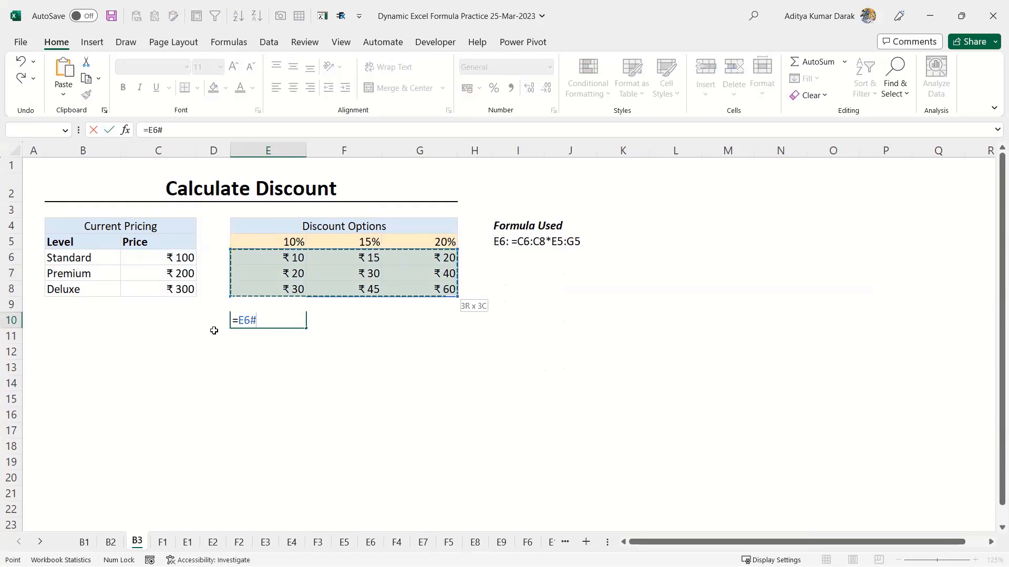
{"action": "left_click", "coordinate": [253, 321]}
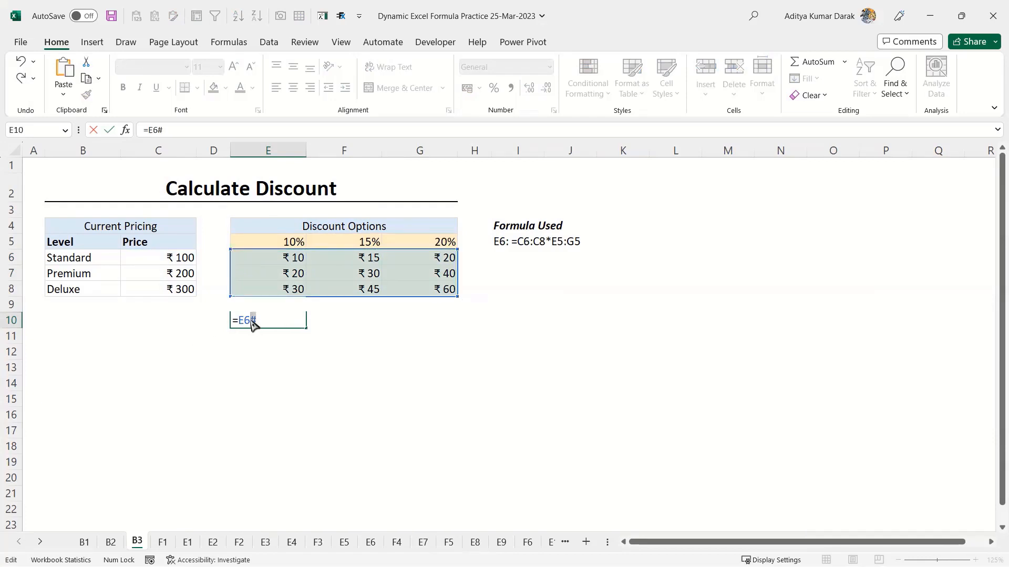
{"action": "left_click", "coordinate": [257, 127]}
{"action": "type", "text": "*10"}
{"action": "key", "text": "ctrl+Return"}
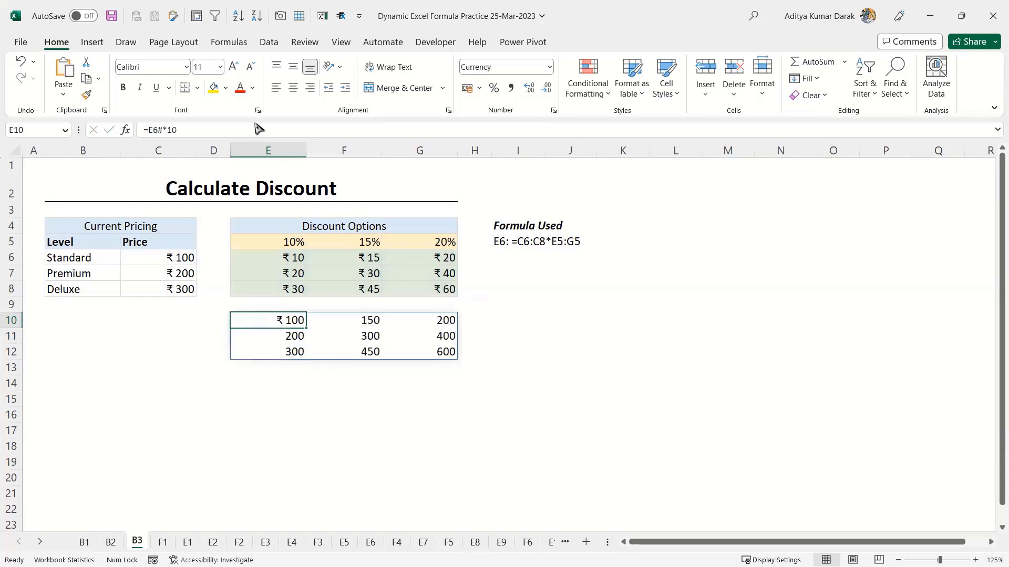
- Inspect the formula in E10 and open the spilled cell F10 for editing without changing it
{"action": "key", "text": "F2"}
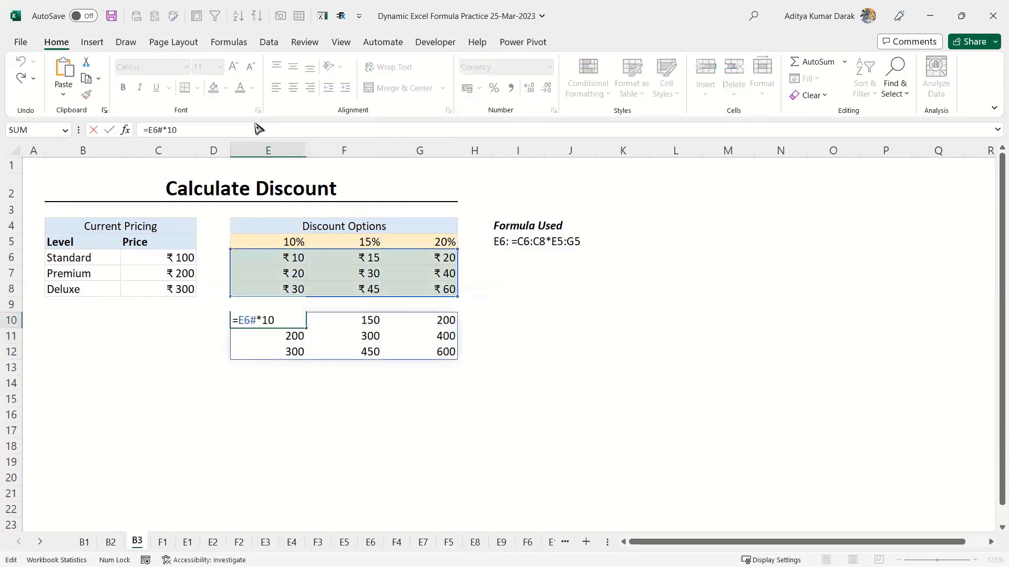
{"action": "key", "text": "Tab"}
{"action": "key", "text": "BackSpace"}
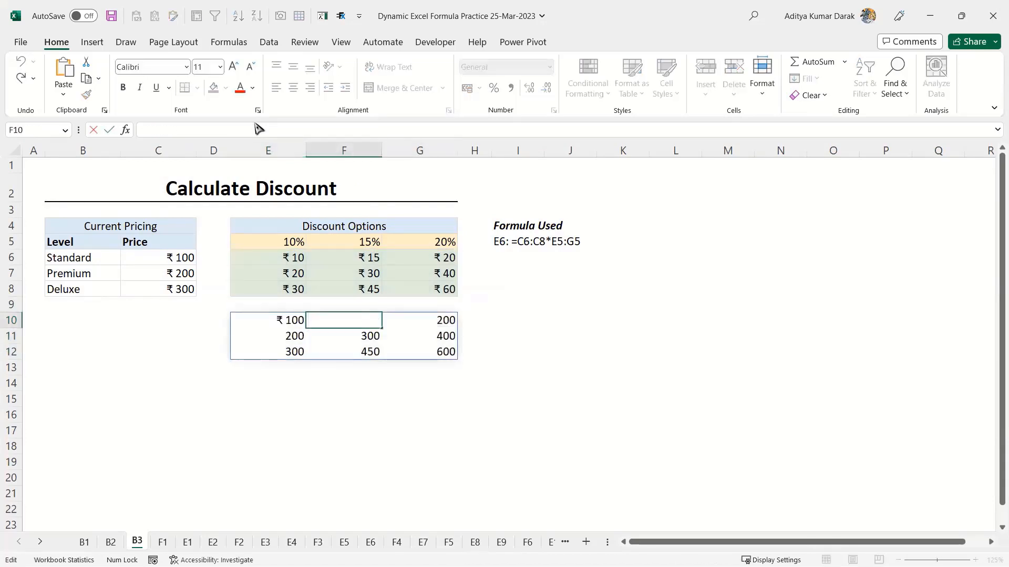
{"action": "key", "text": "Escape"}
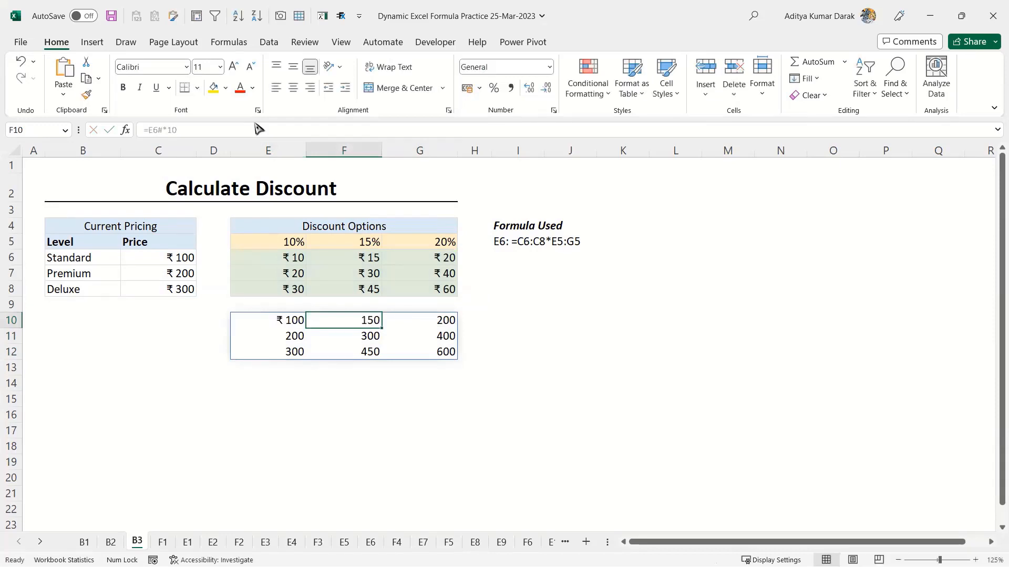
- Go to practice sheet F1 and highlight the UNIQUE function syntax
{"action": "key", "text": "ctrl+Page_Down"}
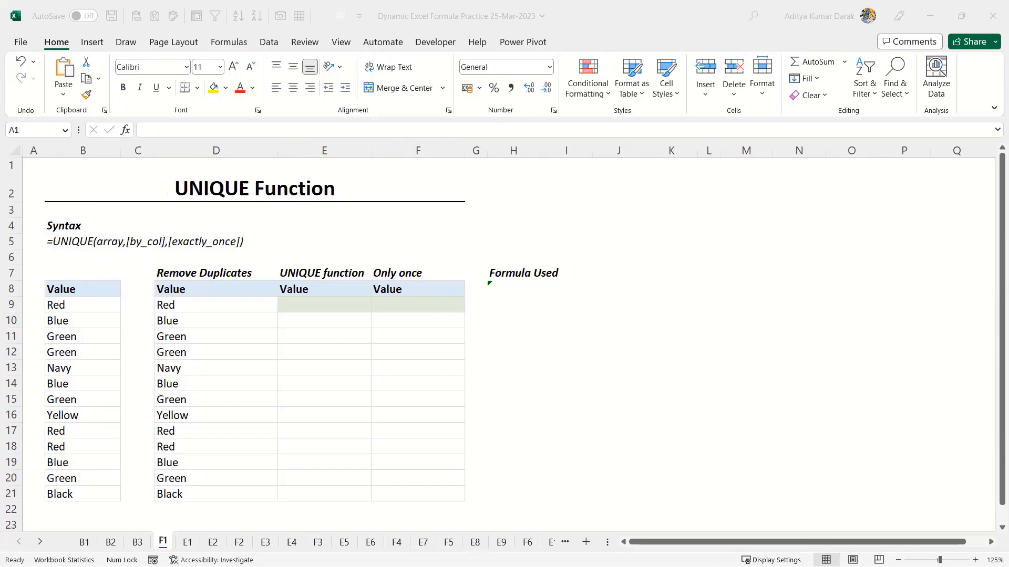
{"action": "key", "text": "alt+Tab"}
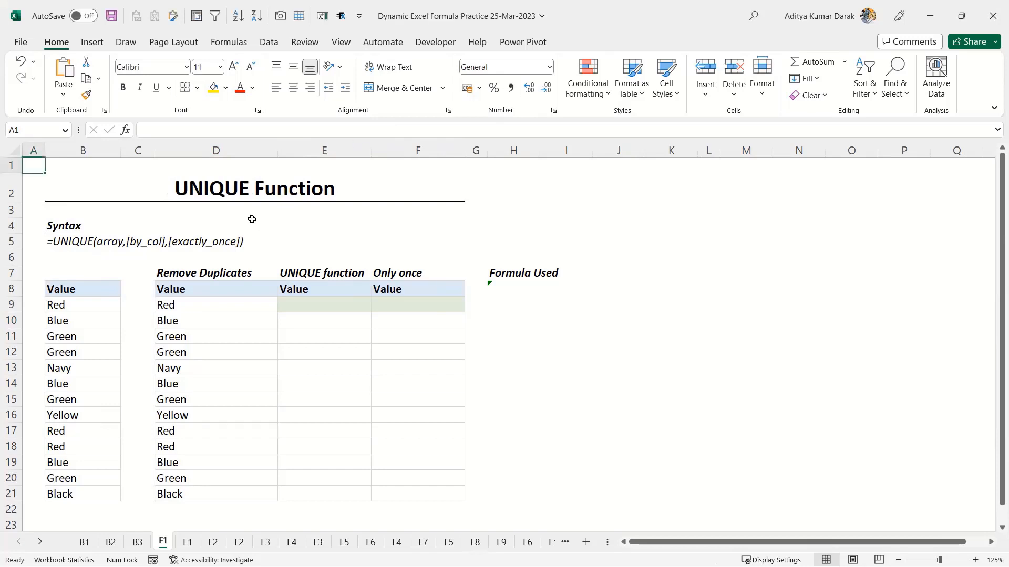
{"action": "left_click_drag", "start_coordinate": [37, 229], "coordinate": [271, 260]}
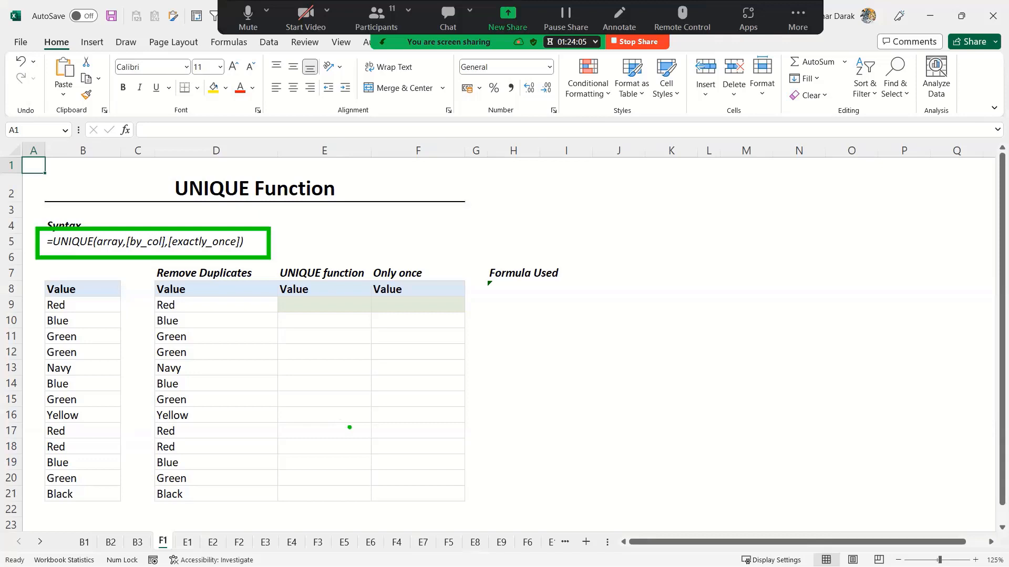
{"action": "left_click", "coordinate": [312, 310]}
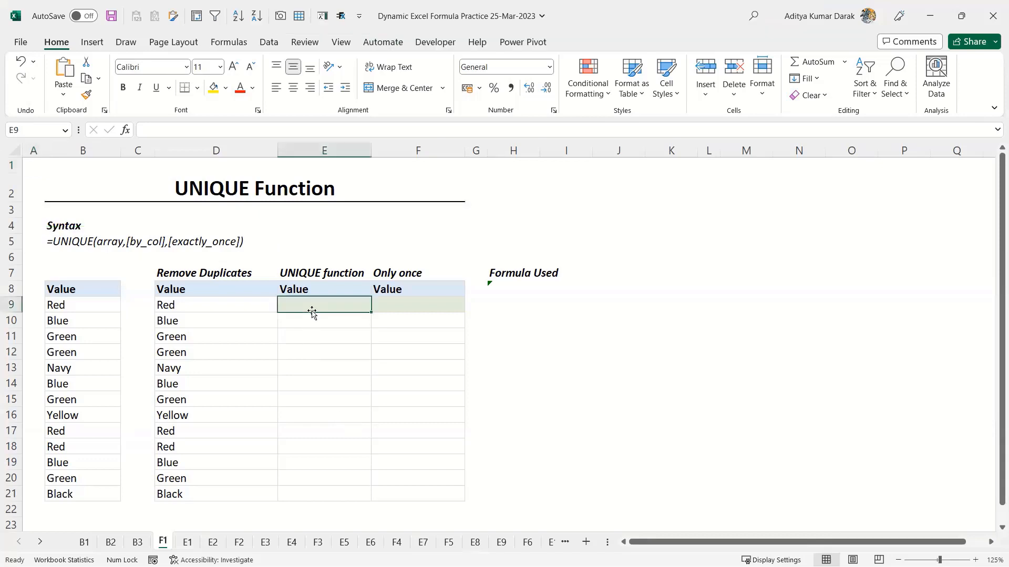
- Examine the source colour values in column B and the list in the Remove Duplicates column D
{"action": "left_click_drag", "start_coordinate": [86, 306], "coordinate": [79, 499]}
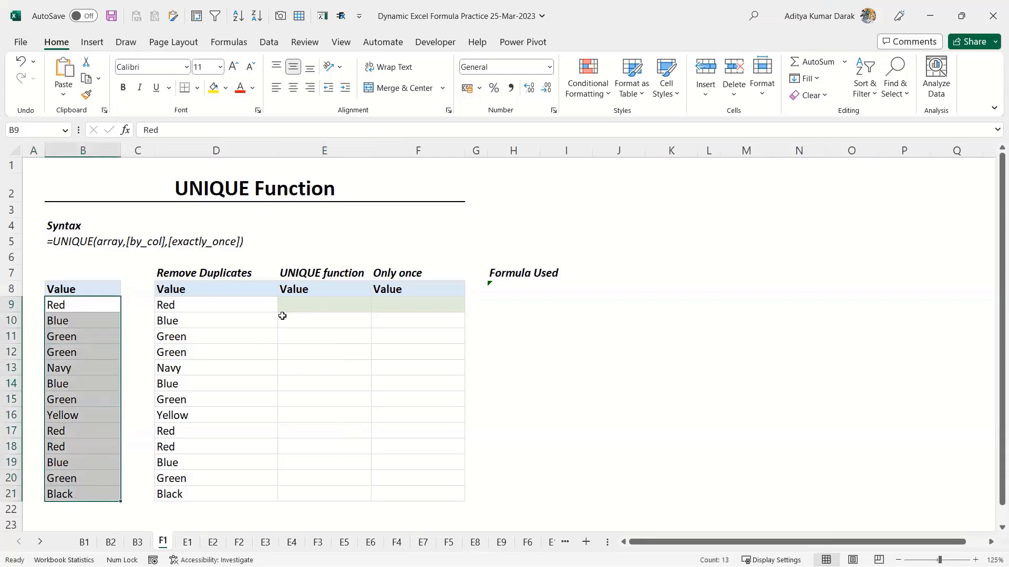
{"action": "left_click_drag", "start_coordinate": [74, 294], "coordinate": [68, 498]}
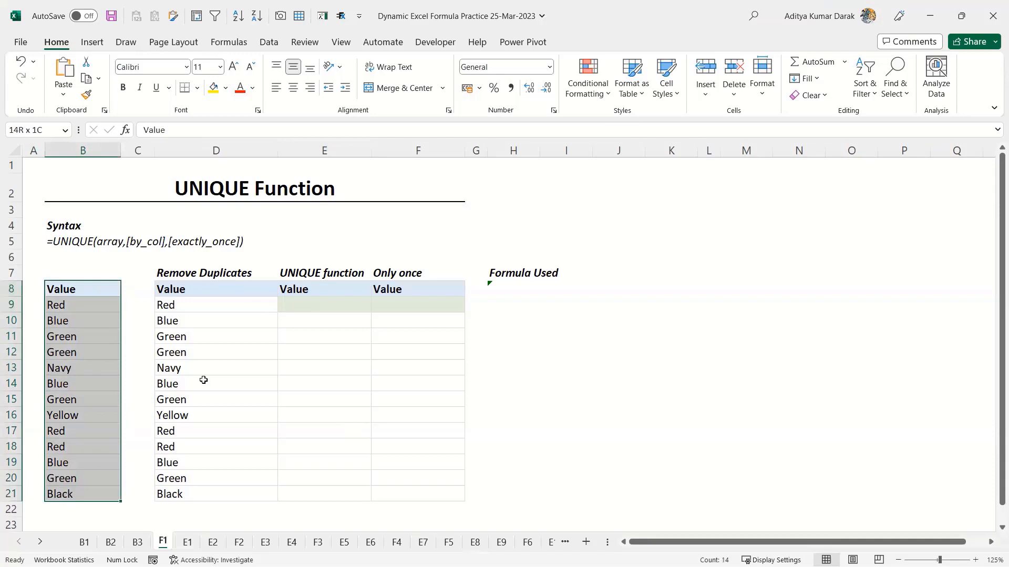
{"action": "left_click_drag", "start_coordinate": [259, 292], "coordinate": [241, 478]}
{"action": "left_click", "coordinate": [246, 313]}
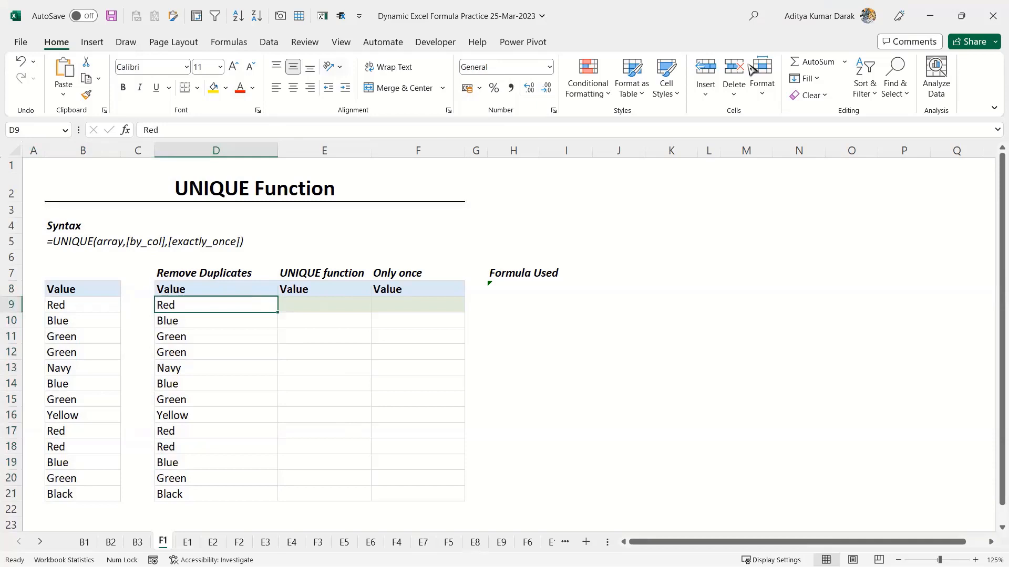
{"action": "left_click", "coordinate": [253, 357]}
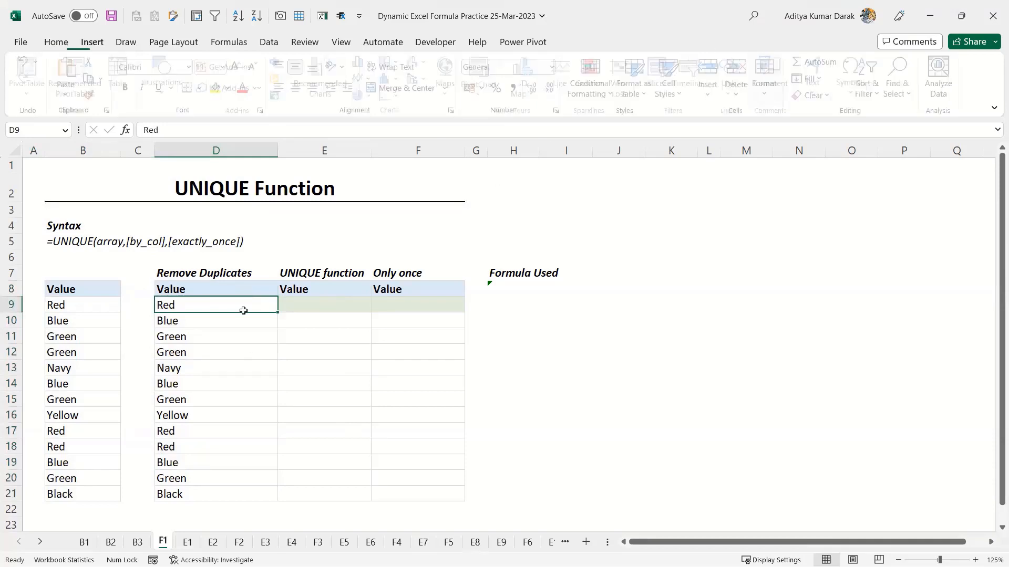
{"action": "left_click_drag", "start_coordinate": [235, 309], "coordinate": [226, 478]}
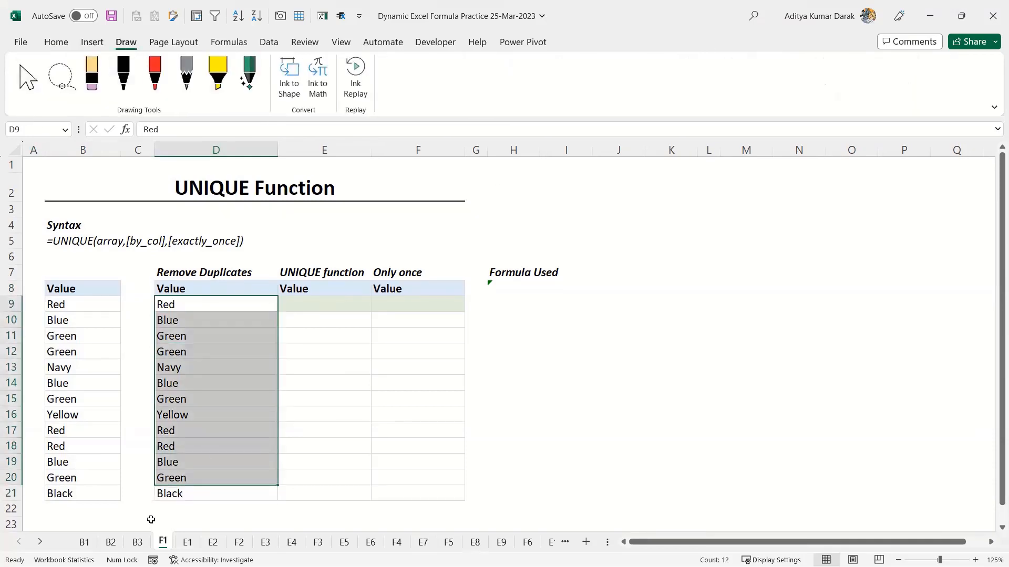
- Select the Remove Duplicates list D8:D21, including its header
{"action": "left_click", "coordinate": [235, 289]}
{"action": "key", "text": "ctrl+shift+Down"}
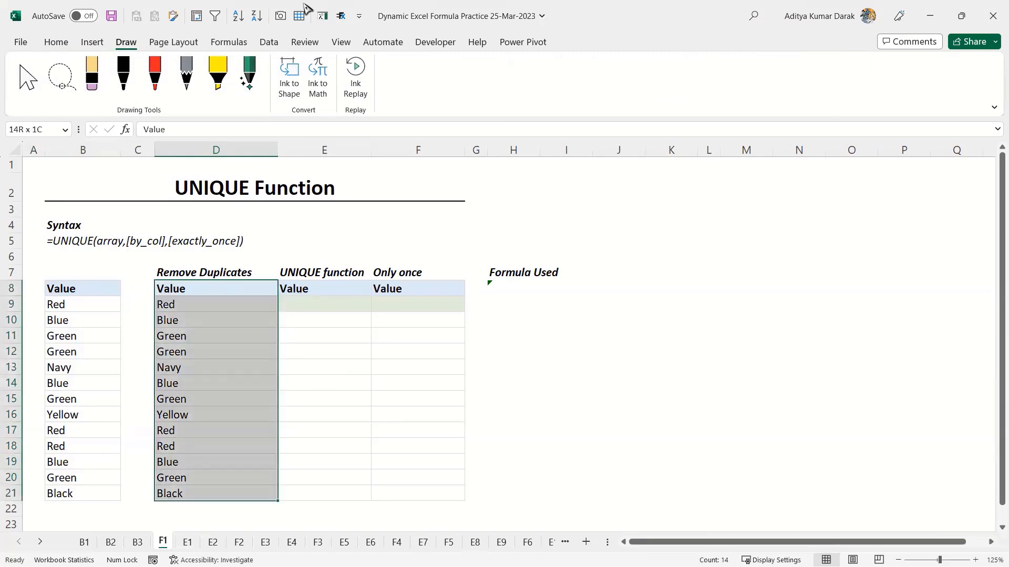
{"action": "left_click", "coordinate": [269, 42]}
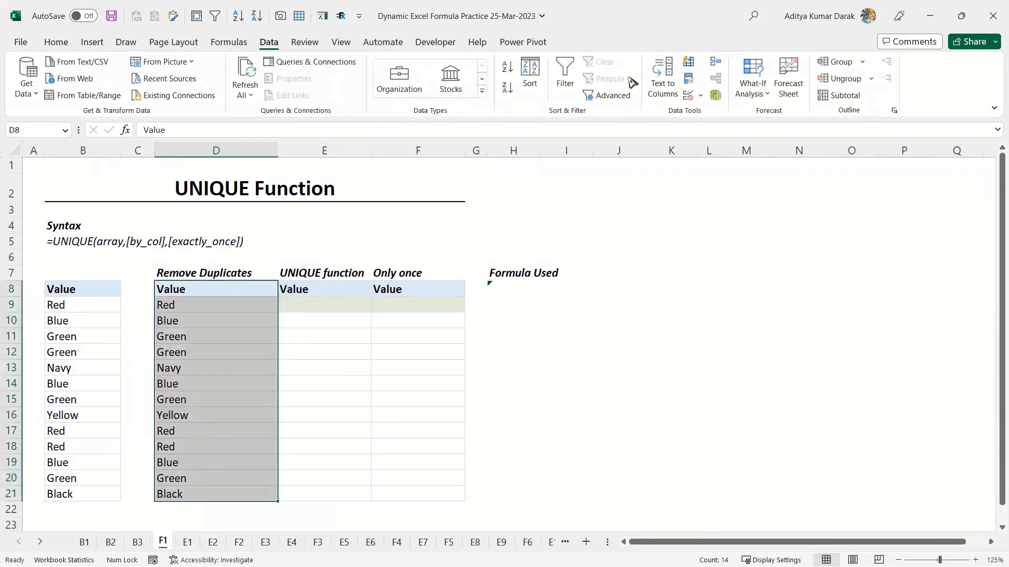
{"action": "left_click", "coordinate": [689, 79]}
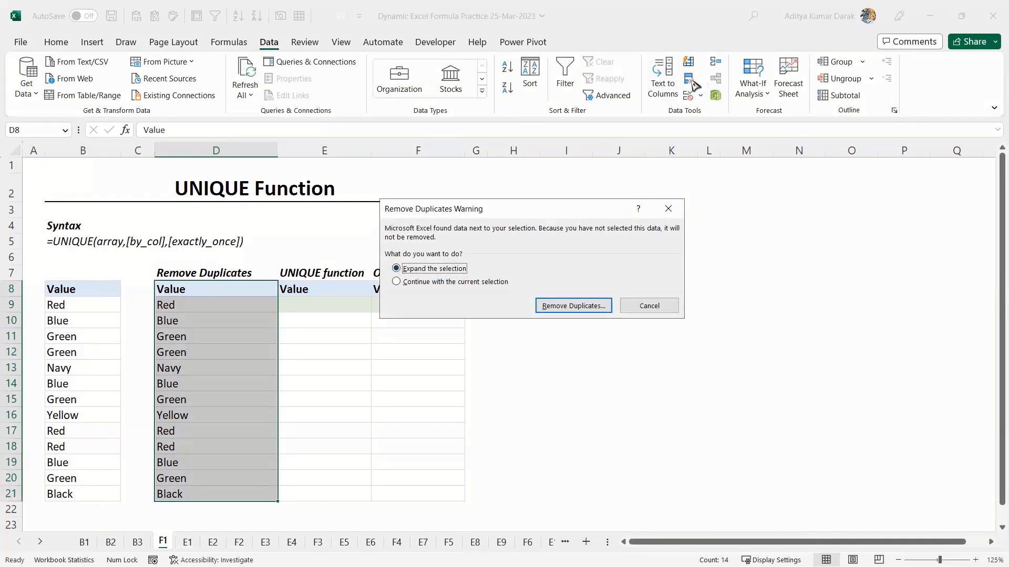
{"action": "left_click", "coordinate": [639, 304]}
{"action": "left_click", "coordinate": [689, 79]}
{"action": "left_click", "coordinate": [569, 309]}
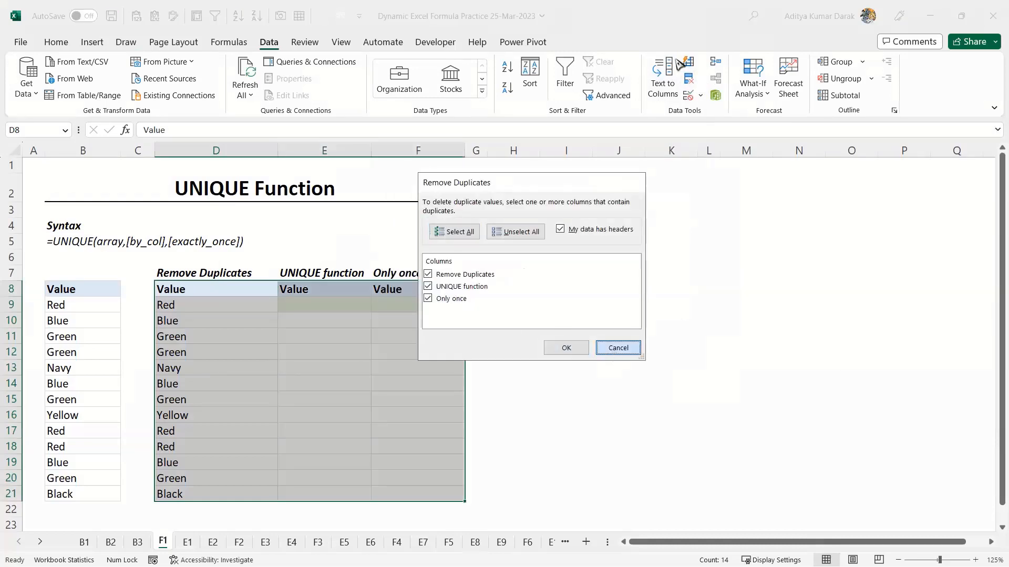
{"action": "left_click", "coordinate": [616, 349]}
- Remove the duplicate values from D8:D21, continuing with the current selection instead of expanding it
{"action": "left_click", "coordinate": [689, 83]}
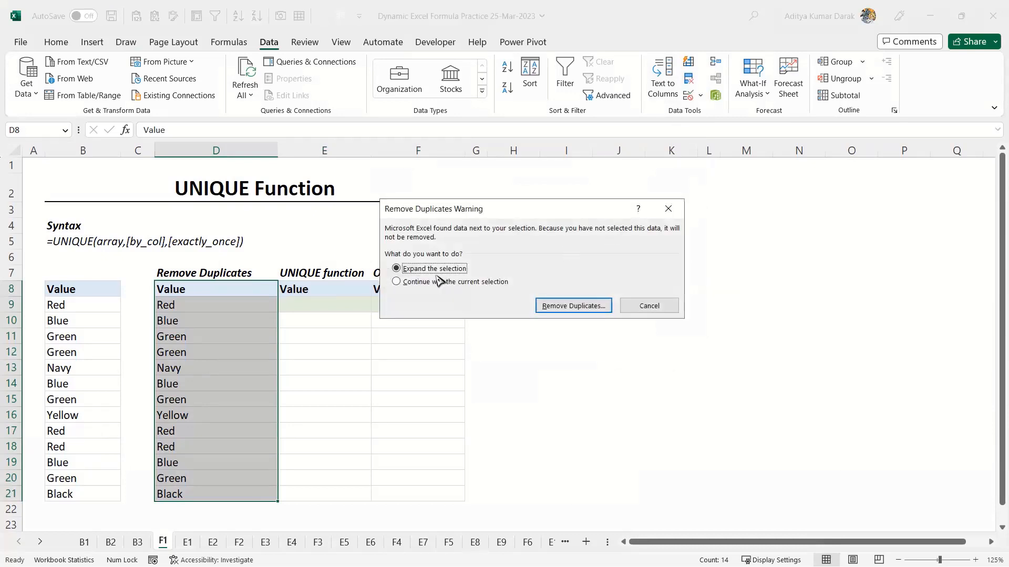
{"action": "left_click", "coordinate": [446, 283]}
{"action": "left_click", "coordinate": [557, 303]}
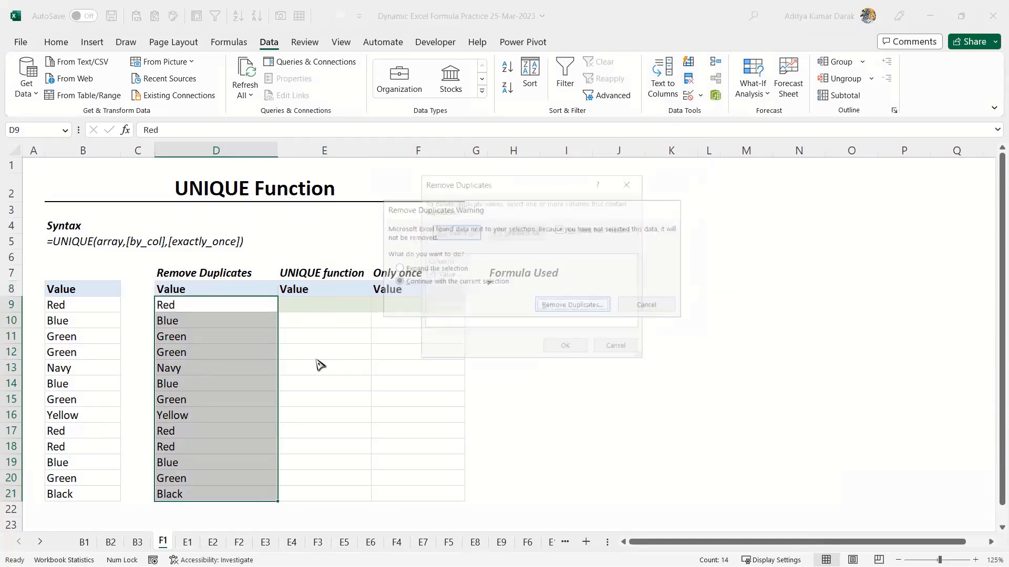
{"action": "left_click", "coordinate": [566, 348]}
{"action": "left_click", "coordinate": [509, 326]}
- Compare the reduced list in column D with the source values in column B
{"action": "left_click", "coordinate": [219, 336]}
{"action": "left_click_drag", "start_coordinate": [229, 306], "coordinate": [221, 389]}
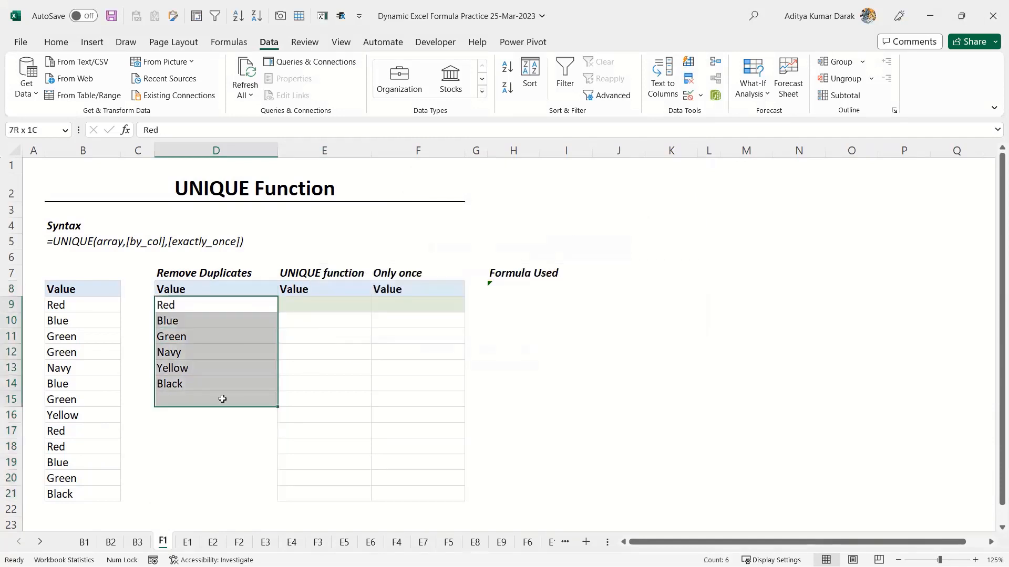
{"action": "left_click", "coordinate": [102, 368]}
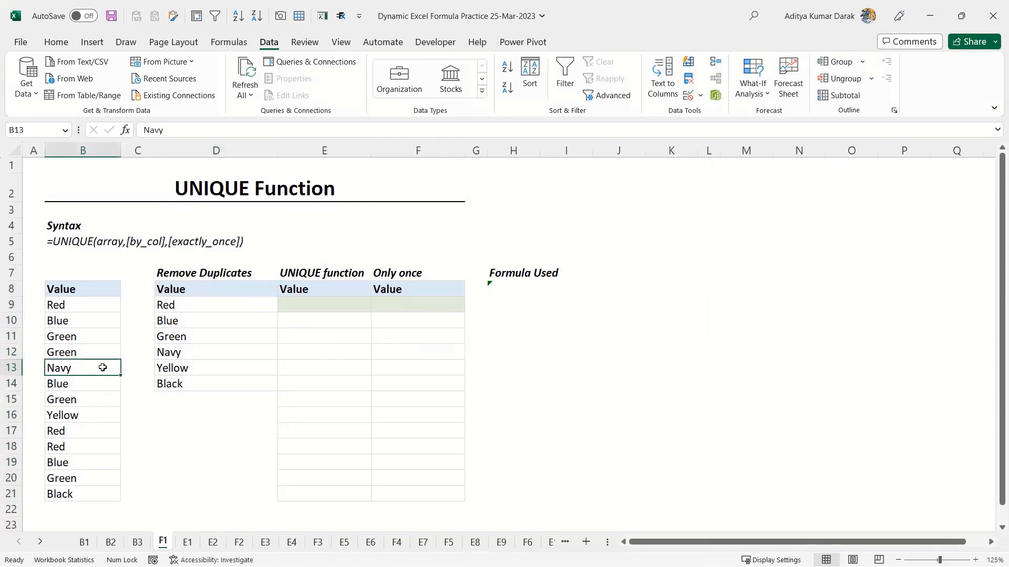
- Replace the colour in B13 with Indigo and go back to the start of the Remove Duplicates list in column D
{"action": "type", "text": "Indi"}
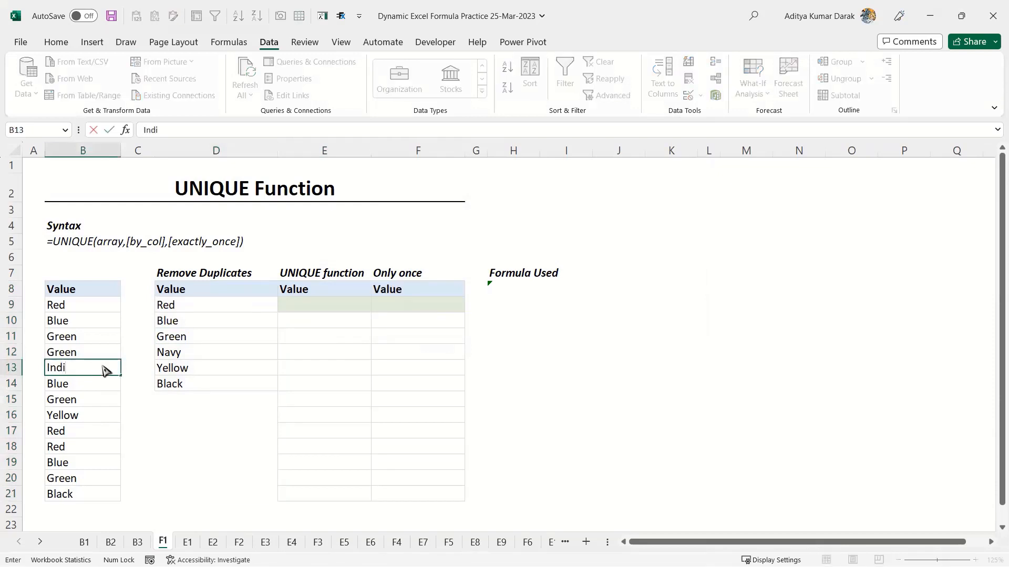
{"action": "type", "text": "go"}
{"action": "key", "text": "Return"}
{"action": "key", "text": "Right"}
{"action": "key", "text": "Right"}
{"action": "key", "text": "ctrl+Up"}
{"action": "key", "text": "Down"}
{"action": "key", "text": "Down"}
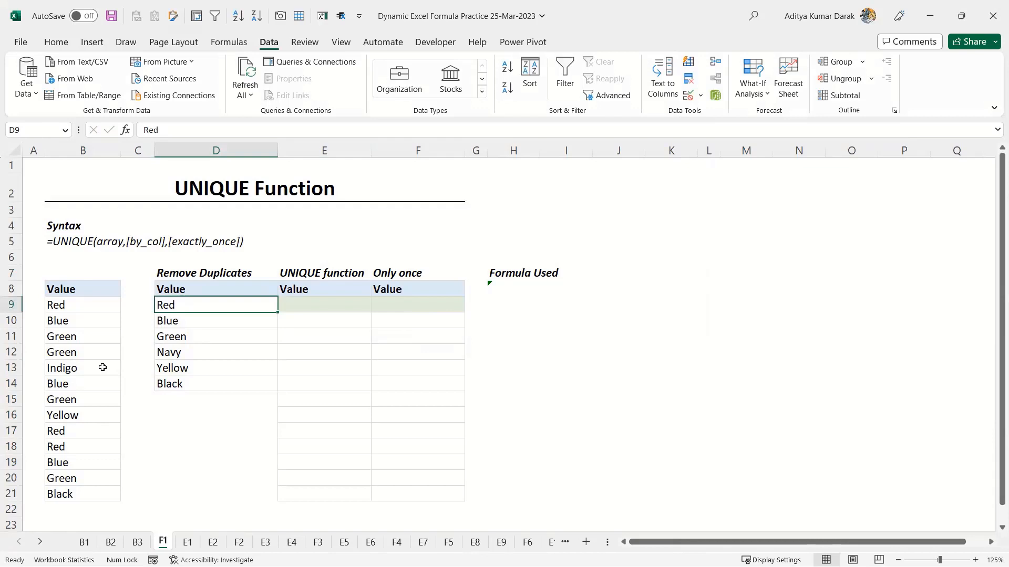
- Undo the B13 colour change and the removal of duplicates from column D
{"action": "key", "text": "ctrl+z"}
{"action": "key", "text": "ctrl+z"}
{"action": "key", "text": "ctrl+z"}
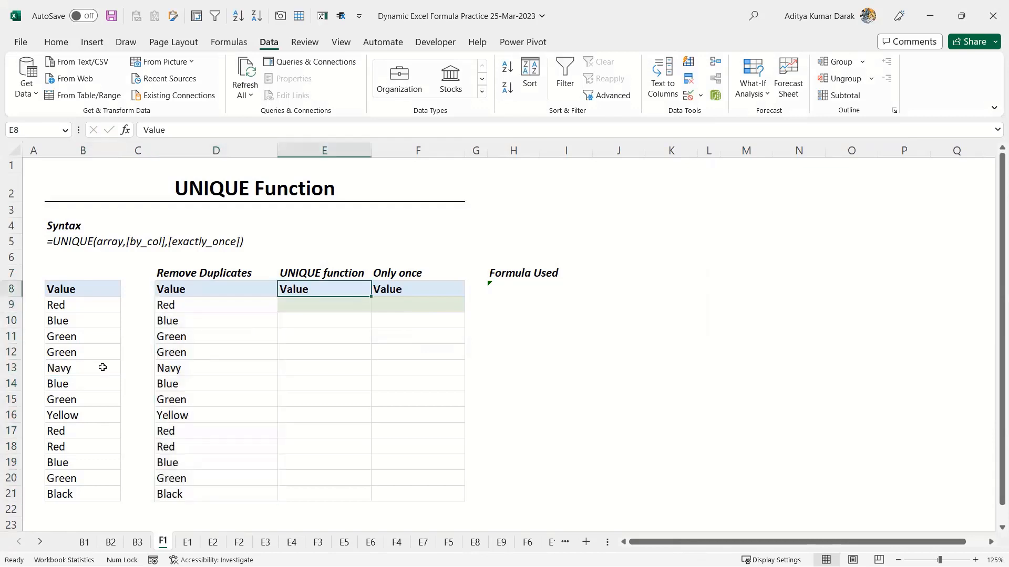
- Enter =UNIQUE(B9:B21) in E9 to extract the distinct colours from the source list
{"action": "key", "text": "Left"}
{"action": "type", "text": "=uniq"}
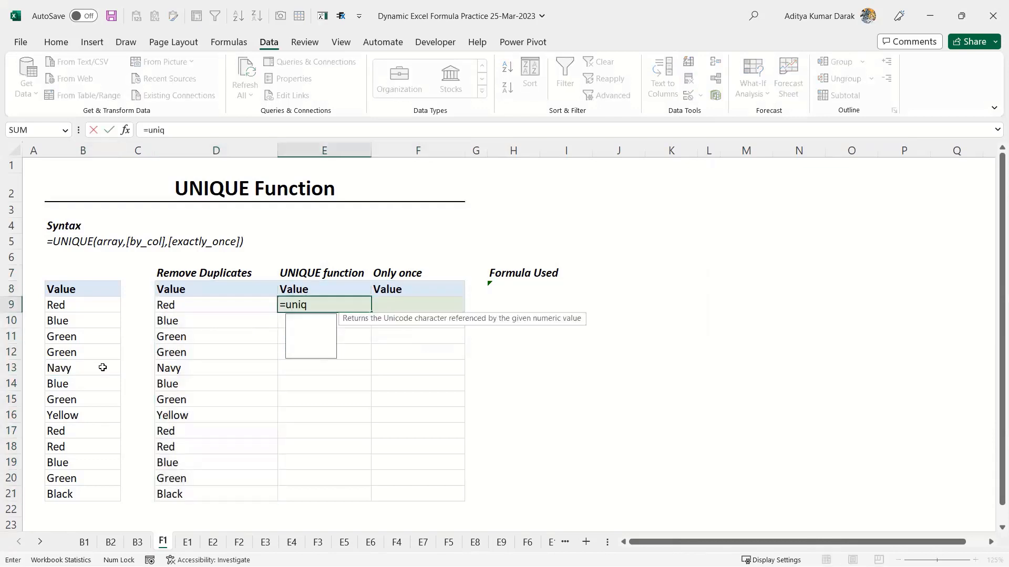
{"action": "key", "text": "Tab"}
{"action": "key", "text": "Left"}
{"action": "key", "text": "Left"}
{"action": "key", "text": "Left"}
{"action": "key", "text": "ctrl+shift+Down"}
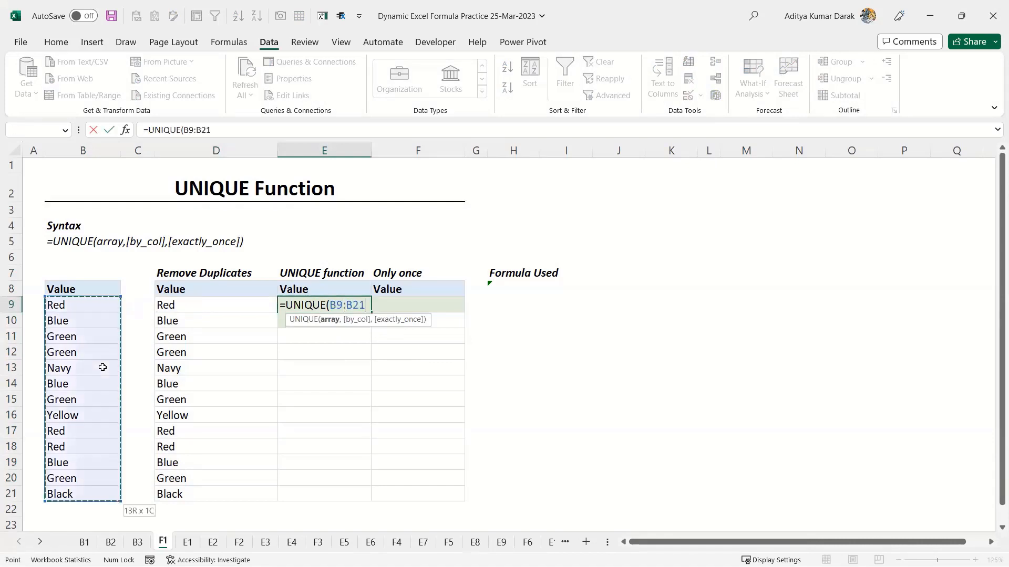
{"action": "key", "text": "ctrl+Return"}
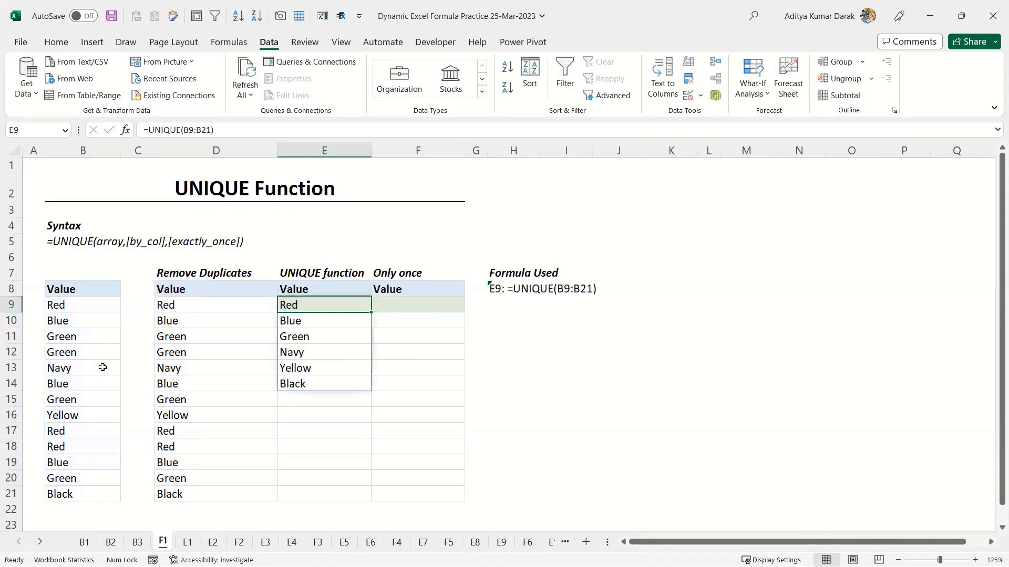
{"action": "key", "text": "F2"}
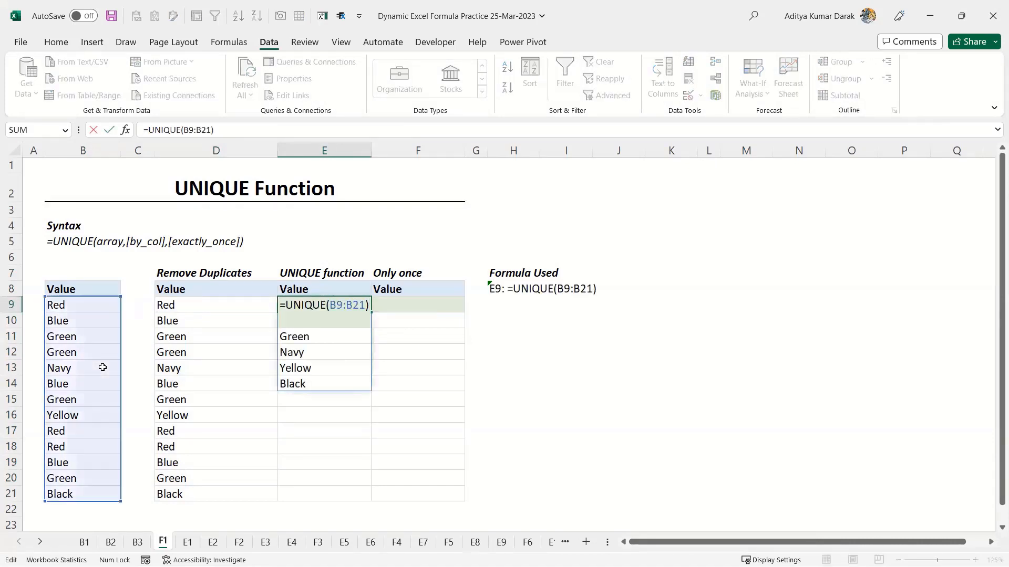
{"action": "key", "text": "Return"}
- Replace the source colour in B12 with Indigo
{"action": "key", "text": "Down"}
{"action": "key", "text": "Down"}
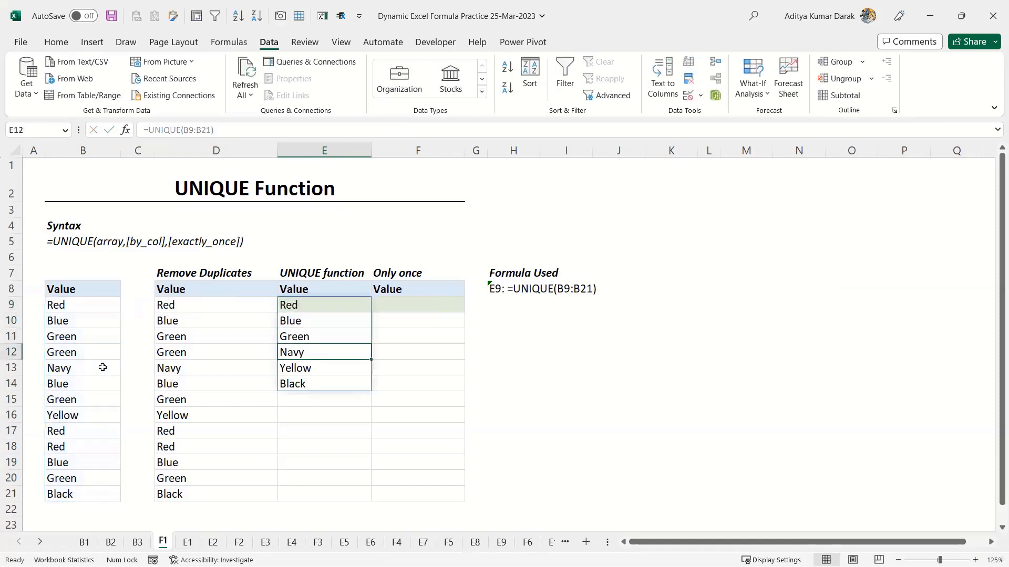
{"action": "key", "text": "Left"}
{"action": "key", "text": "Left"}
{"action": "key", "text": "Left"}
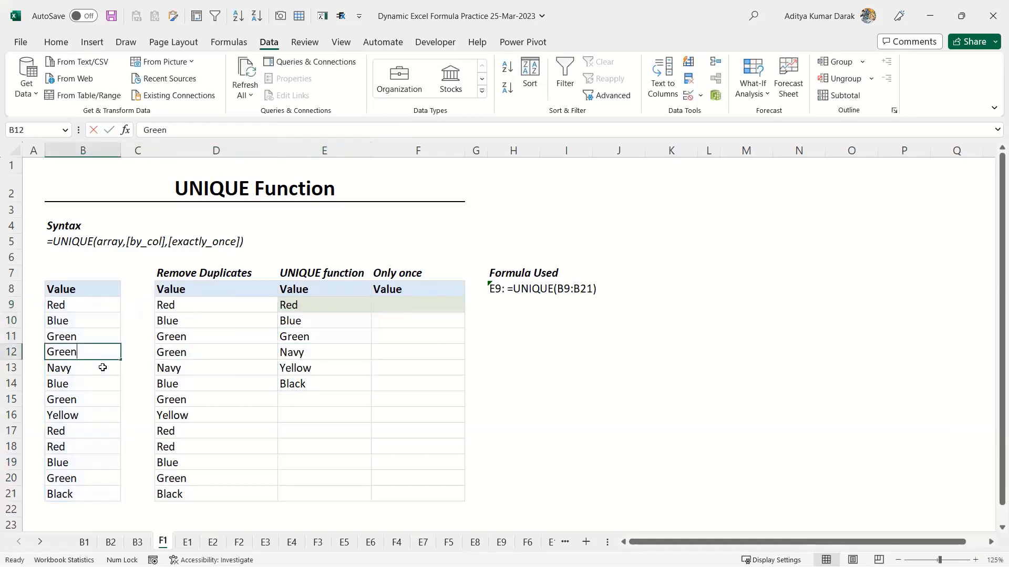
{"action": "type", "text": "Indigo"}
{"action": "key", "text": "Return"}
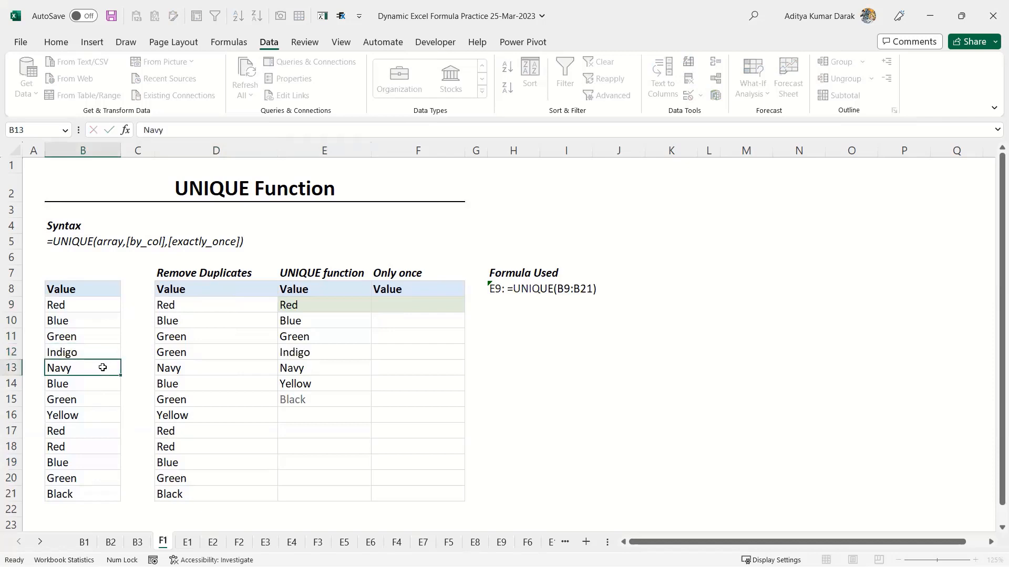
- Examine the UNIQUE function list in column E against the edited source values
{"action": "key", "text": "Down"}
{"action": "key", "text": "Right"}
{"action": "key", "text": "Right"}
{"action": "key", "text": "Right"}
{"action": "key", "text": "Up"}
{"action": "key", "text": "Up"}
{"action": "key", "text": "Up"}
{"action": "key", "text": "Up"}
{"action": "key", "text": "Up"}
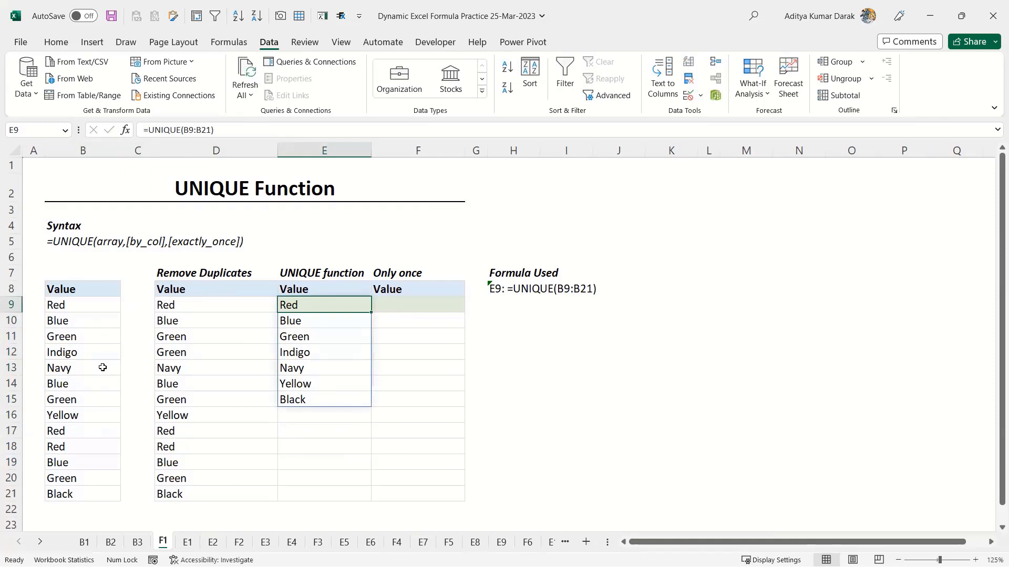
- Enter =UNIQUE(B9:B21,,TRUE) in F9 to list only the colours that appear exactly once
{"action": "key", "text": "Right"}
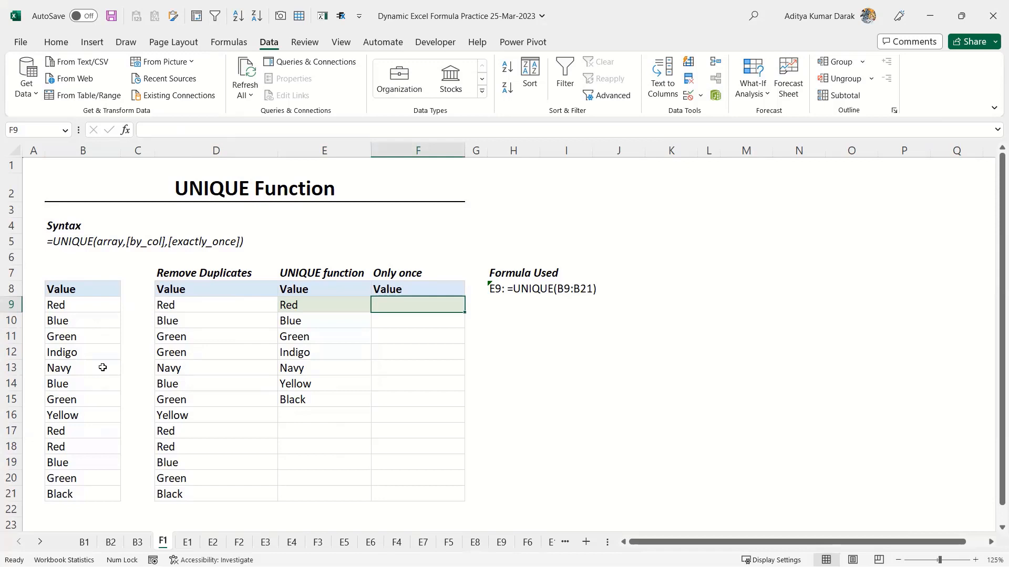
{"action": "type", "text": "=uniq"}
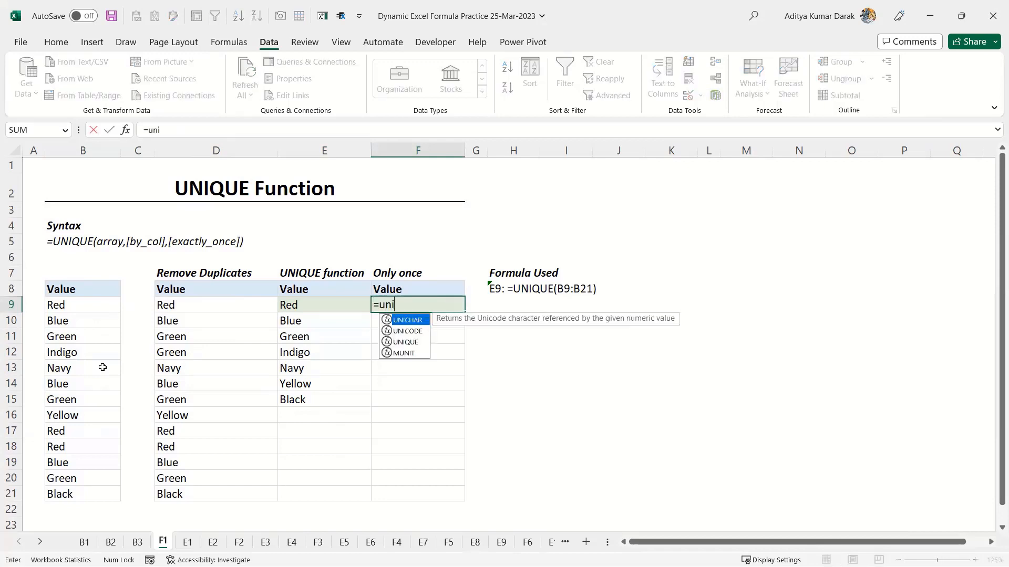
{"action": "key", "text": "Tab"}
{"action": "key", "text": "Left"}
{"action": "key", "text": "Left"}
{"action": "key", "text": "Left"}
{"action": "key", "text": "Left"}
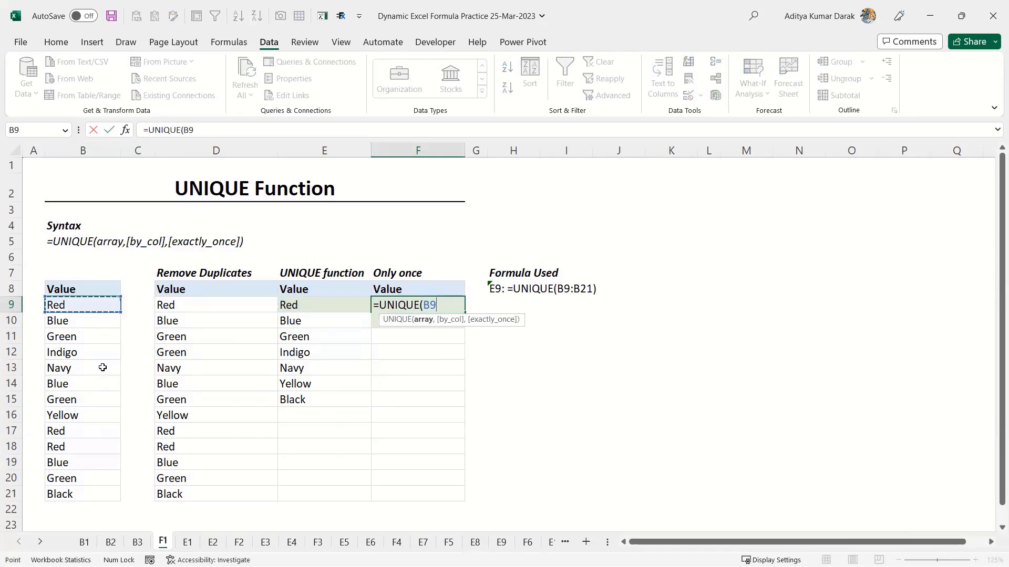
{"action": "key", "text": "ctrl+shift+Down"}
{"action": "type", "text": ",,"}
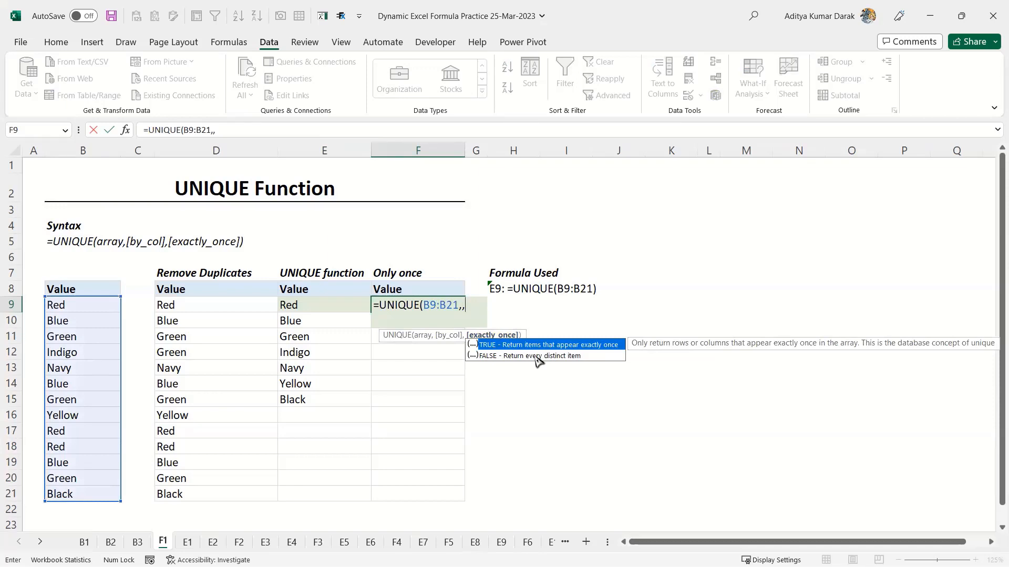
{"action": "key", "text": "Tab"}
{"action": "type", "text": ")"}
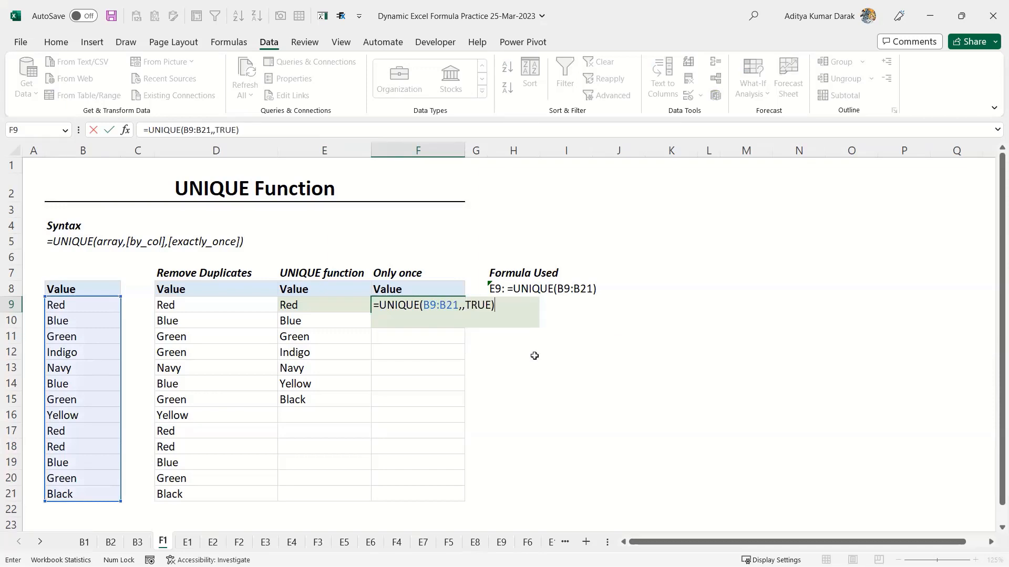
{"action": "key", "text": "ctrl+Return"}
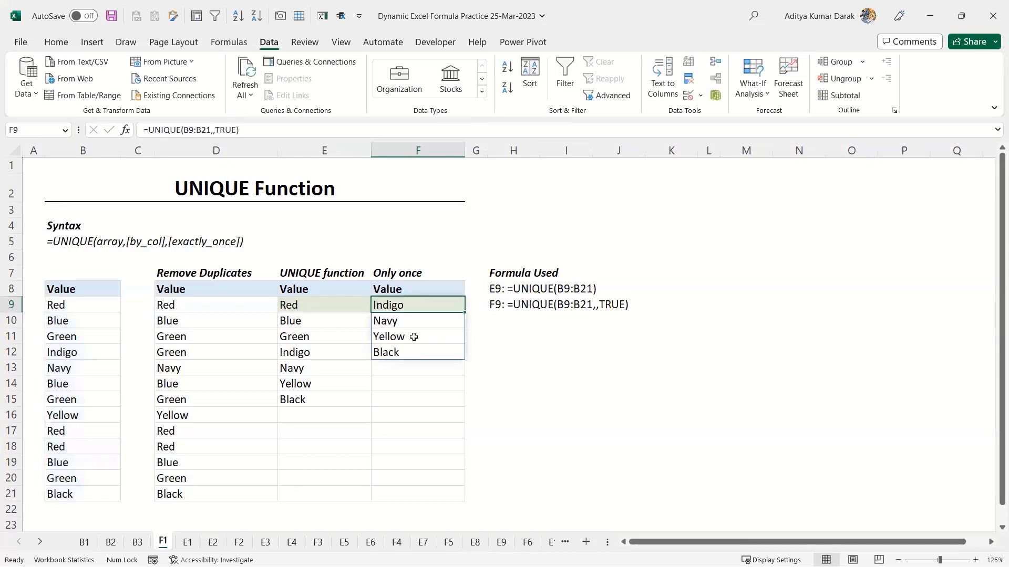
- Compare the Only once list in column F with the source colours in column B
{"action": "left_click_drag", "start_coordinate": [82, 293], "coordinate": [81, 351]}
{"action": "left_click", "coordinate": [86, 352]}
{"action": "left_click", "coordinate": [89, 370]}
{"action": "left_click", "coordinate": [412, 320]}
- Change the source colour in B14 to Navy and check the Only once list in column F
{"action": "left_click", "coordinate": [90, 380]}
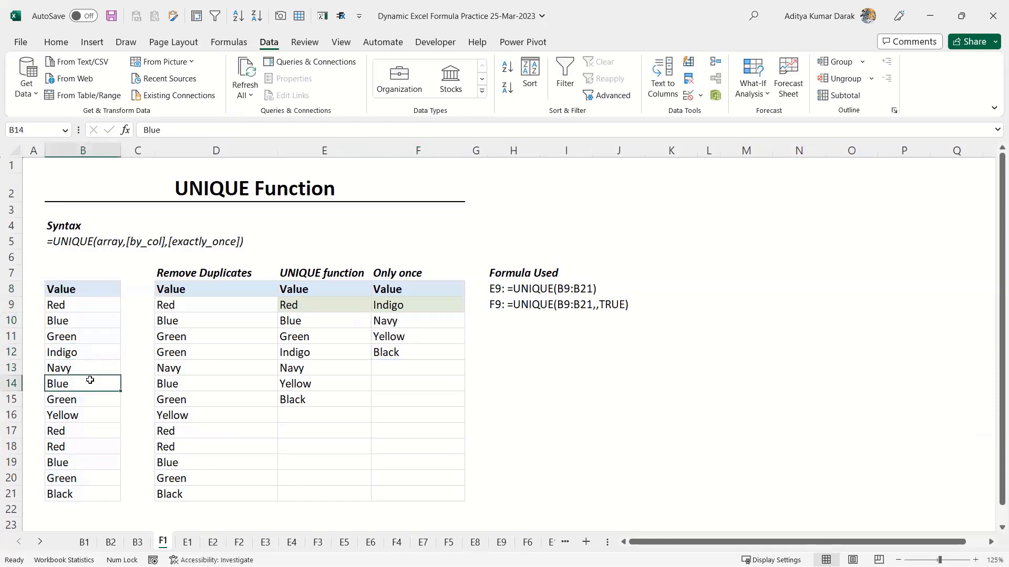
{"action": "type", "text": "Navy"}
{"action": "key", "text": "ctrl+Return"}
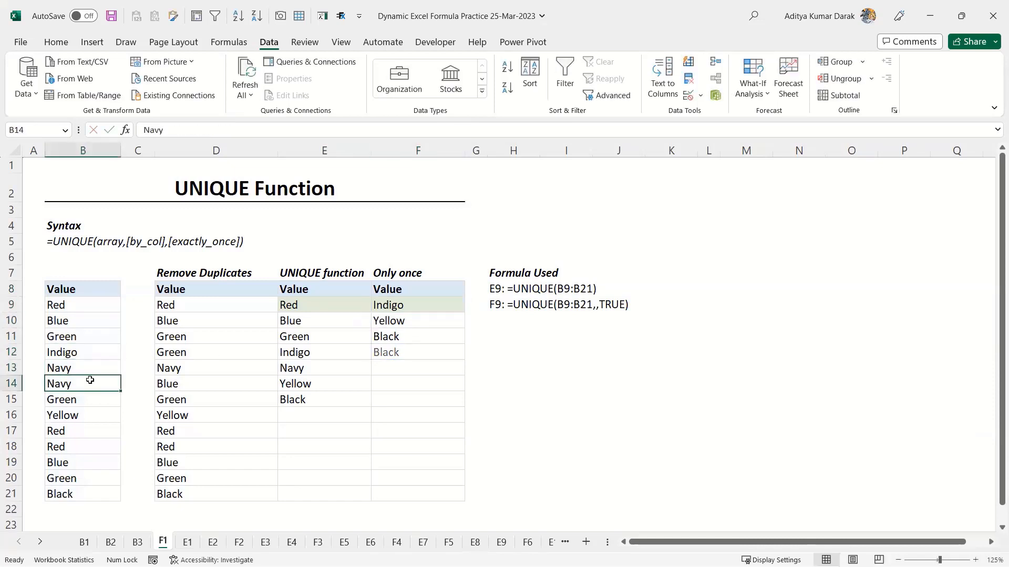
{"action": "left_click_drag", "start_coordinate": [428, 305], "coordinate": [429, 377]}
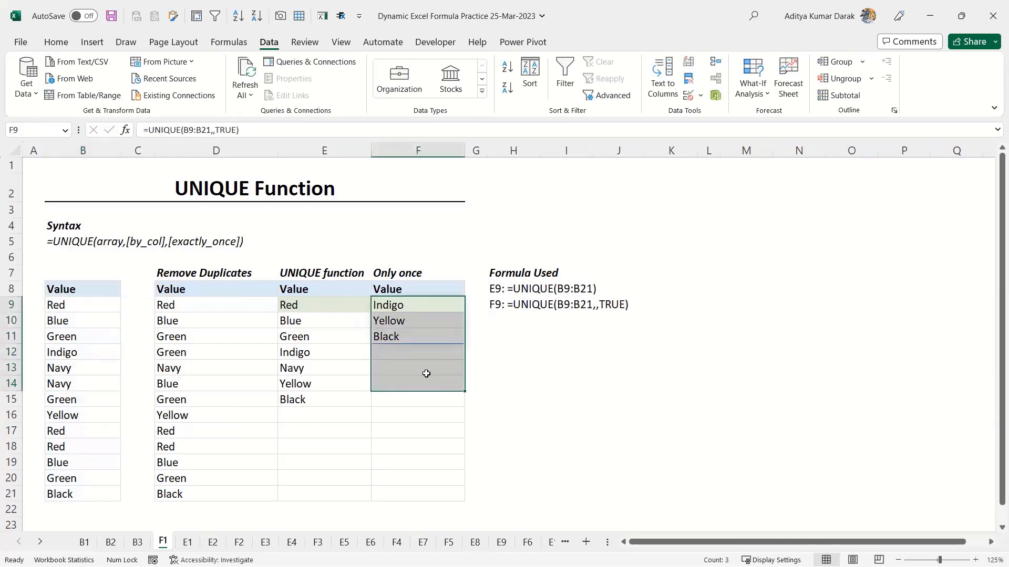
- On sheet E1, enter =UNIQUE(C5:C54) in F5 to list the distinct regions
{"action": "key", "text": "ctrl+Page_Down"}
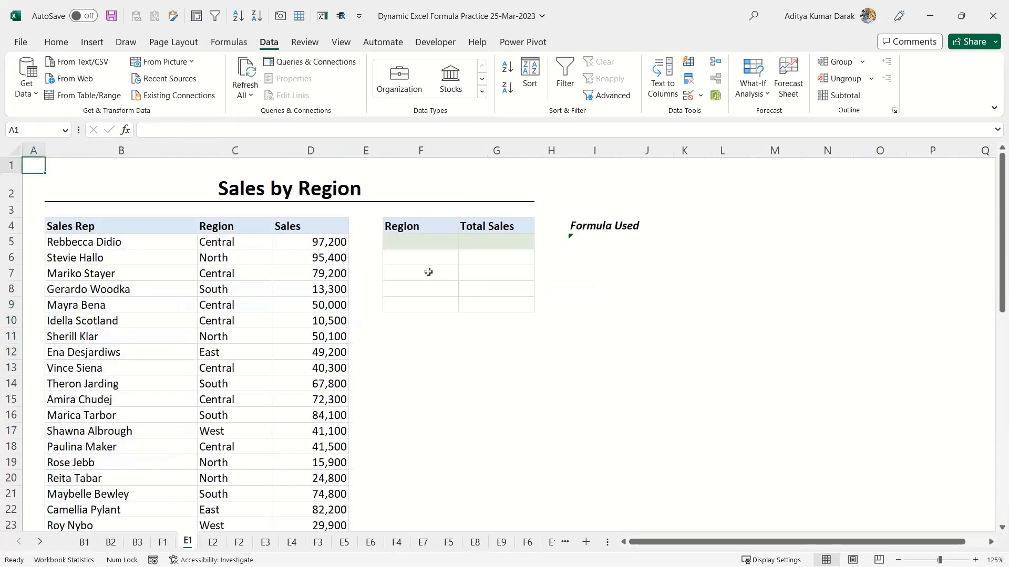
{"action": "left_click", "coordinate": [429, 244]}
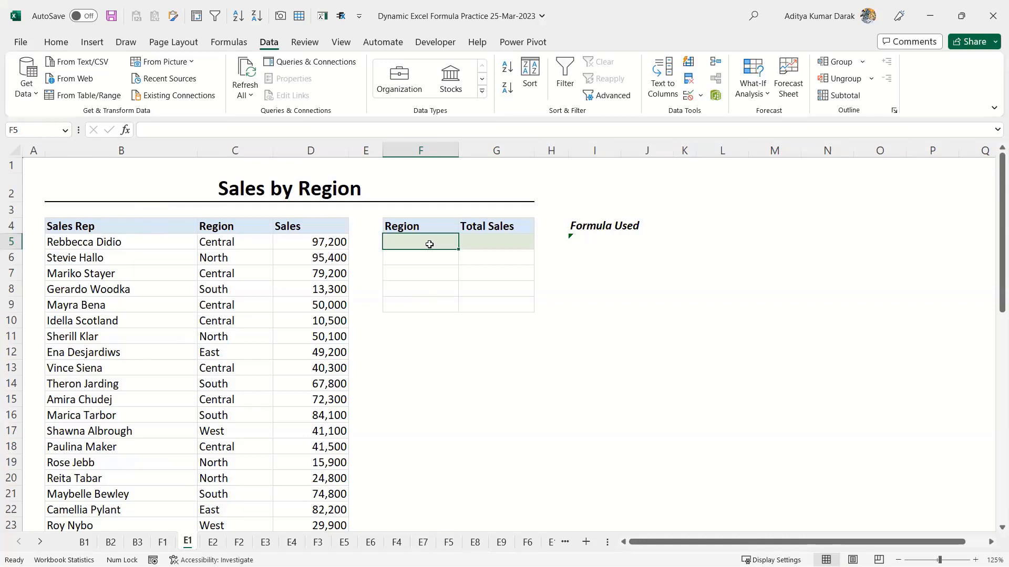
{"action": "type", "text": "="}
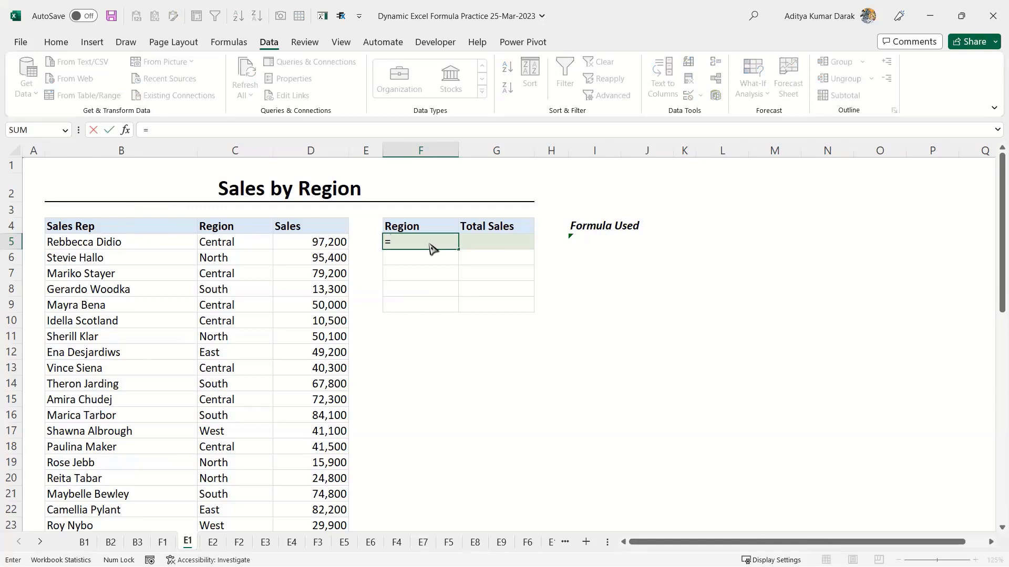
{"action": "type", "text": "uniq"}
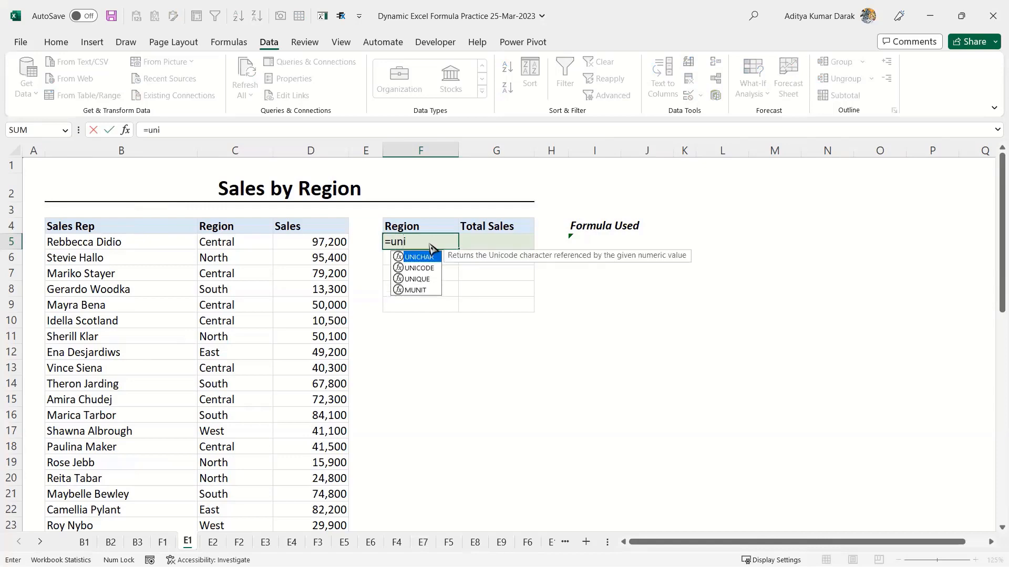
{"action": "key", "text": "Tab"}
{"action": "left_click", "coordinate": [235, 242]}
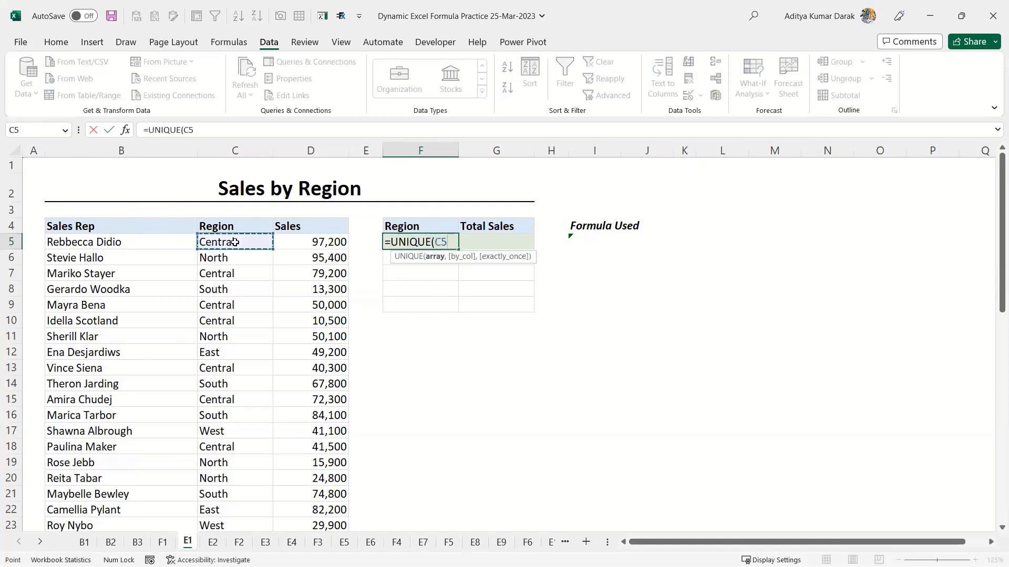
{"action": "key", "text": "ctrl+shift+Down"}
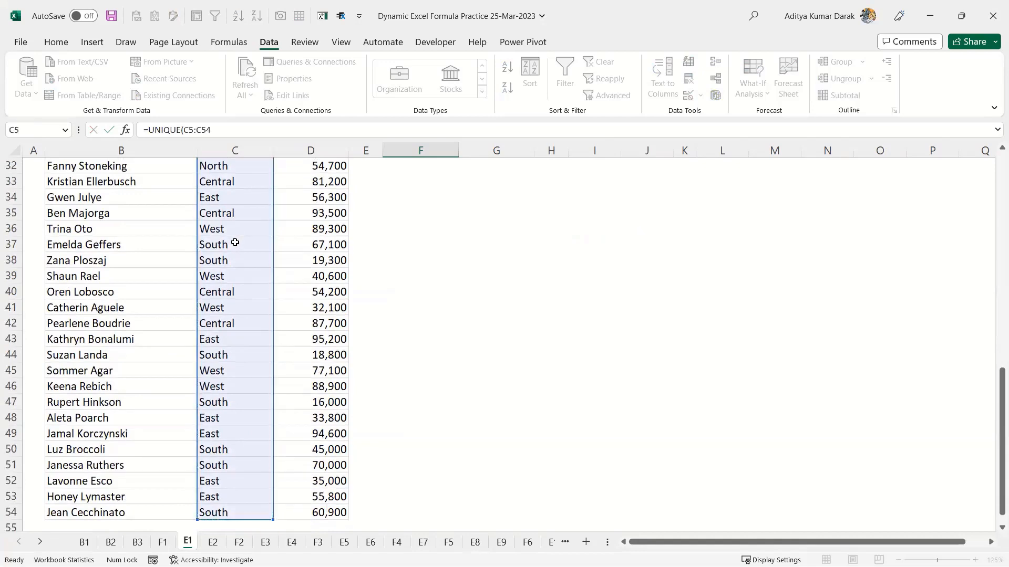
{"action": "key", "text": "Return"}
{"action": "key", "text": "Up"}
{"action": "key", "text": "Up"}
{"action": "key", "text": "Down"}
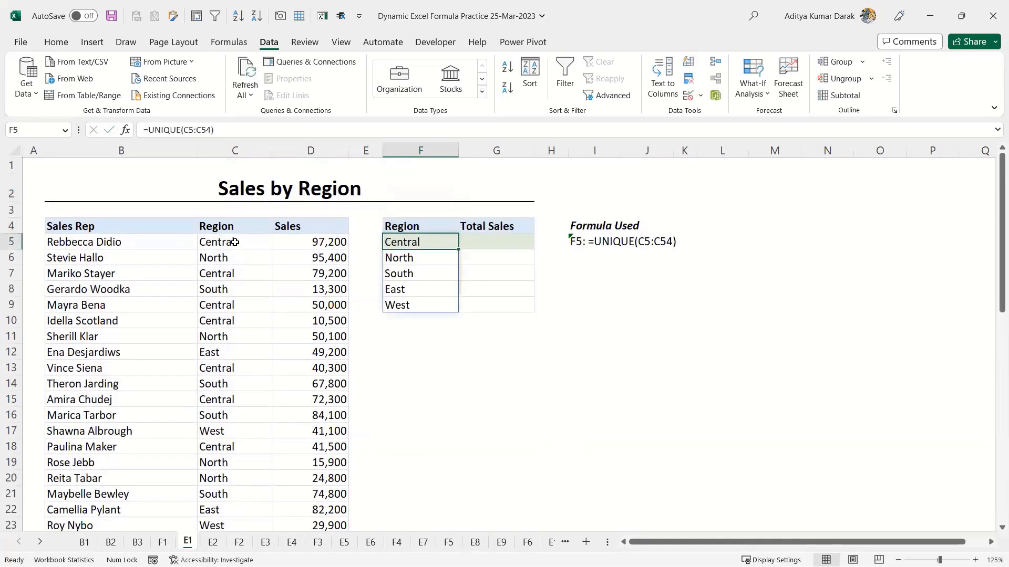
- Start a SUMIFS formula in G5 under Total Sales with D5:D54 as the sum range
{"action": "key", "text": "Right"}
{"action": "type", "text": "=sumif"}
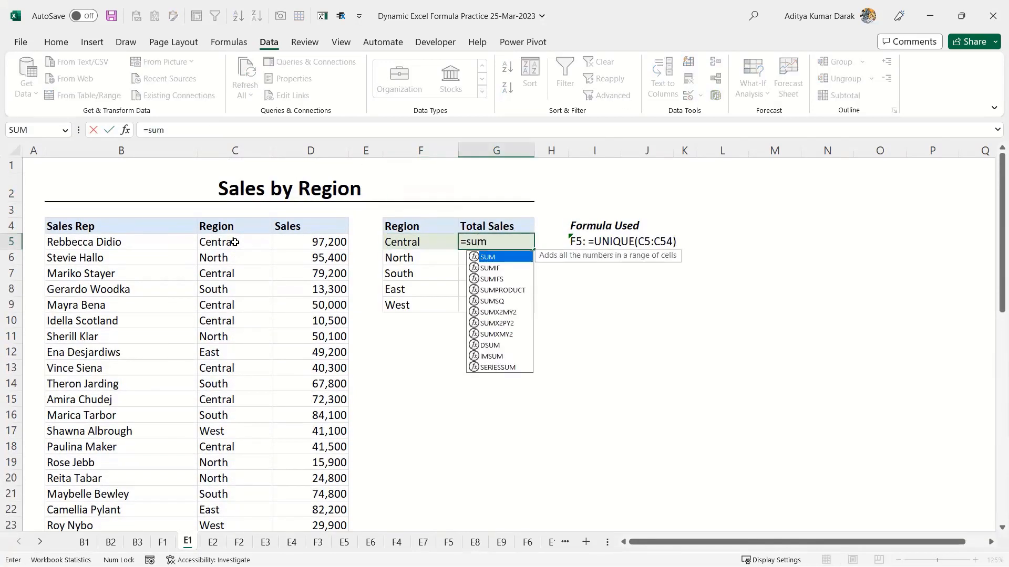
{"action": "key", "text": "Down"}
{"action": "key", "text": "Tab"}
{"action": "key", "text": "Left"}
{"action": "key", "text": "Left"}
{"action": "key", "text": "Left"}
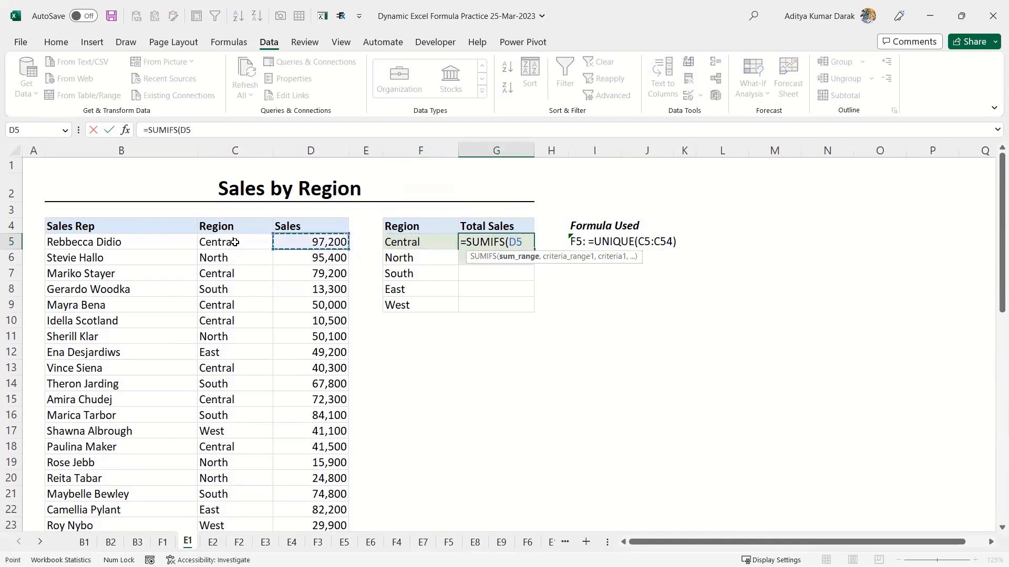
{"action": "key", "text": "ctrl+shift+Down"}
{"action": "type", "text": ","}
- Complete the G5 SUMIFS formula with criteria range C5:C54 and the spilled region list F5# as the criteria
{"action": "key", "text": "Left"}
{"action": "key", "text": "Left"}
{"action": "key", "text": "Left"}
{"action": "key", "text": "Left"}
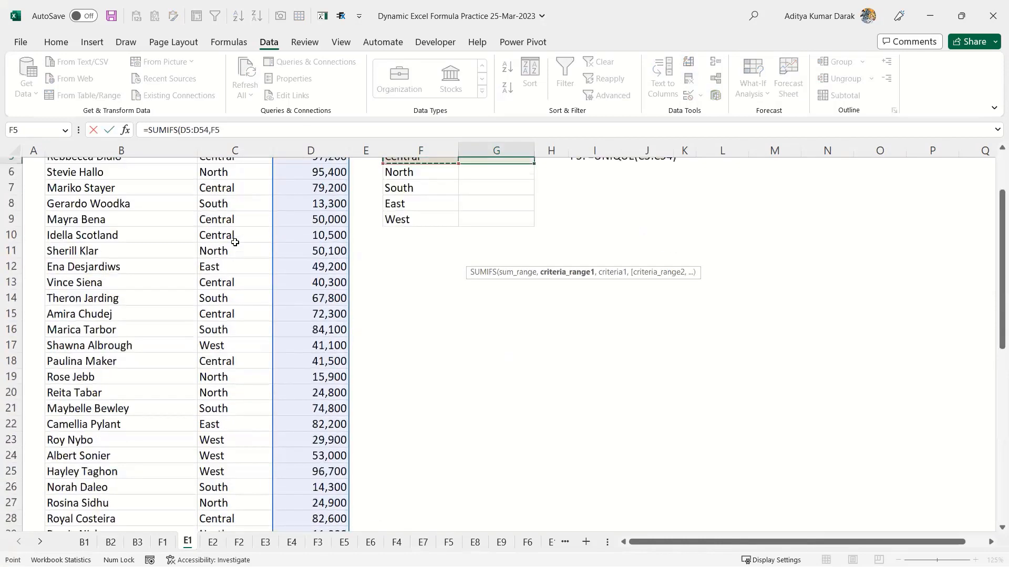
{"action": "key", "text": "ctrl+shift+Down"}
{"action": "type", "text": ","}
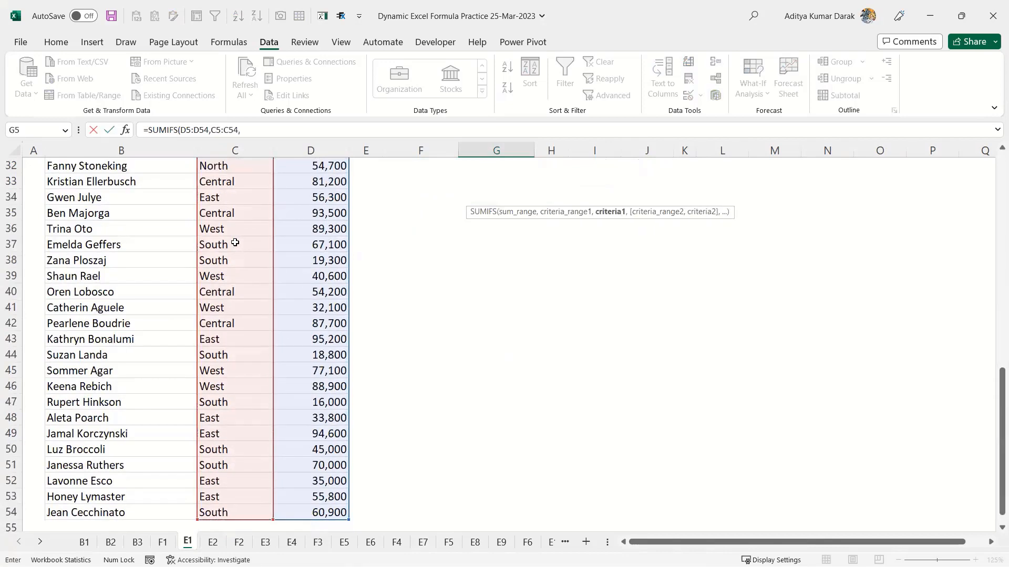
{"action": "key", "text": "Left"}
{"action": "key", "text": "ctrl+shift+Down"}
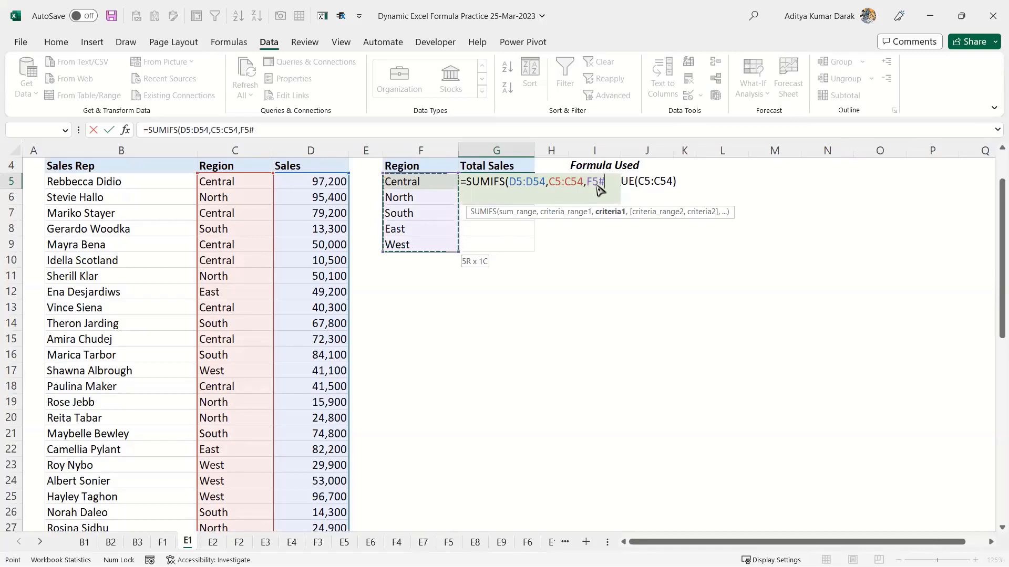
{"action": "type", "text": ")"}
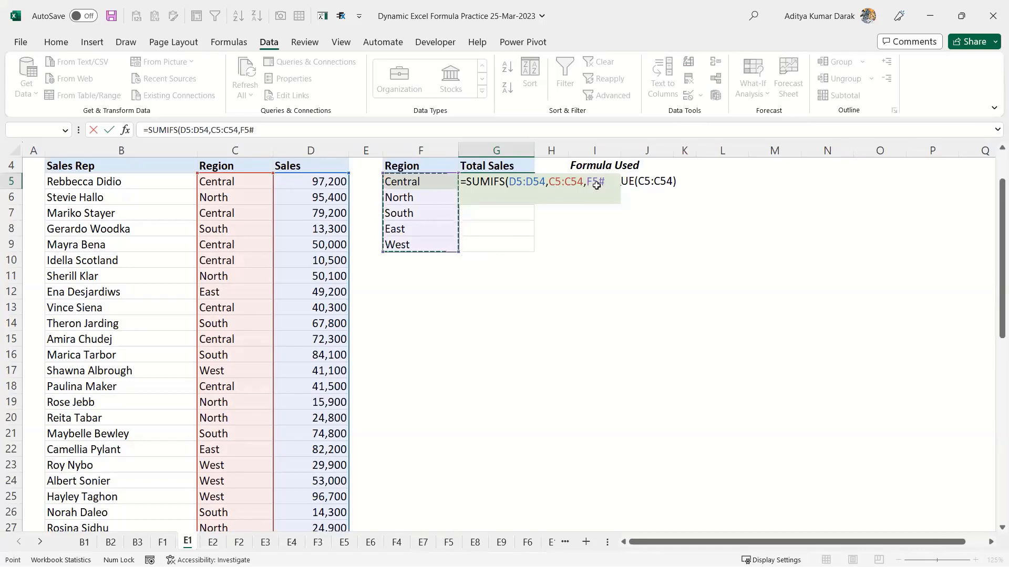
{"action": "key", "text": "Return"}
{"action": "key", "text": "Up"}
- Complete the G5 formula and change the region in C5 to Other
{"action": "key", "text": "Left"}
{"action": "key", "text": "Left"}
{"action": "key", "text": "Left"}
{"action": "key", "text": "Left"}
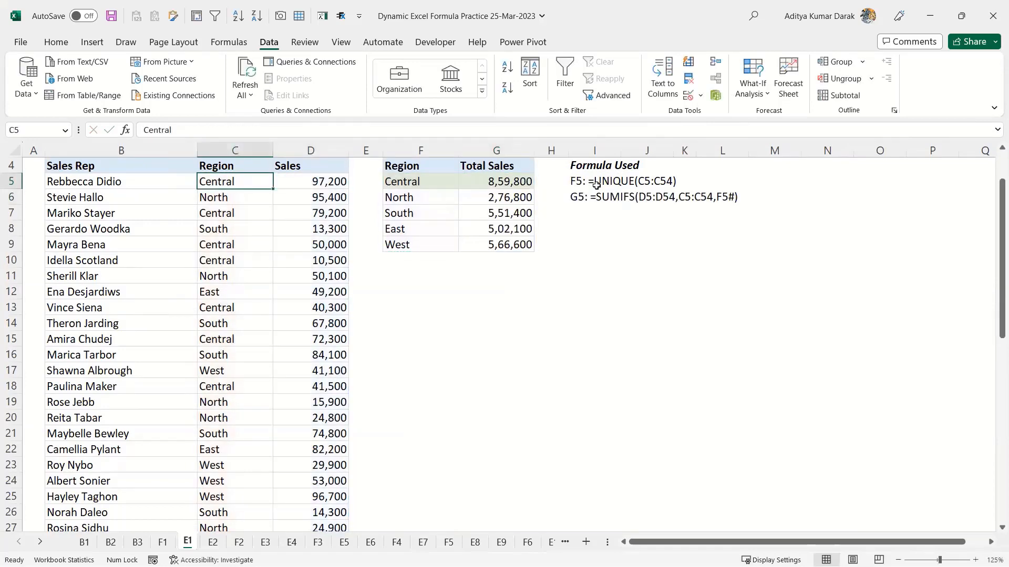
{"action": "key", "text": "F2"}
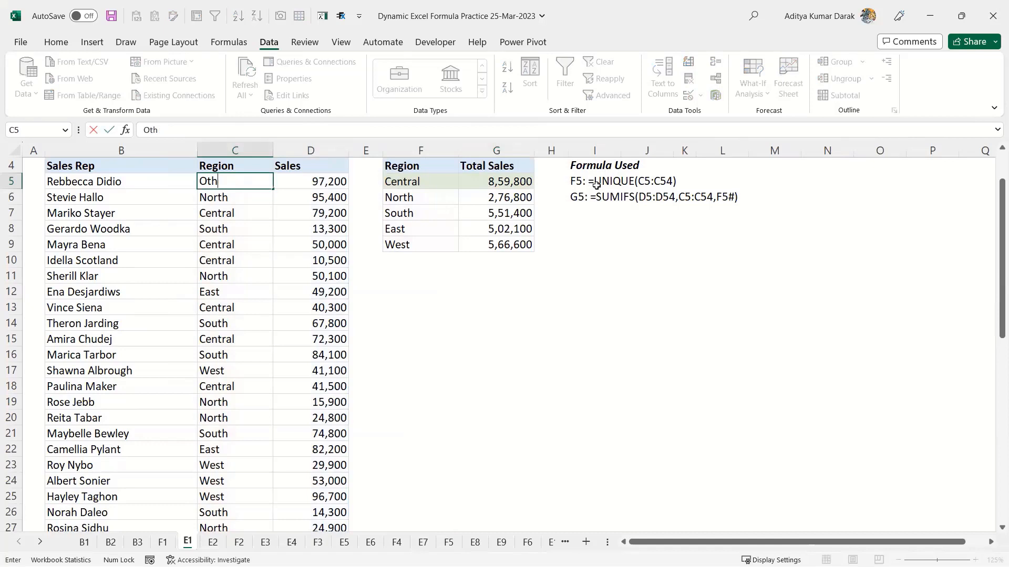
{"action": "type", "text": "er"}
{"action": "key", "text": "Return"}
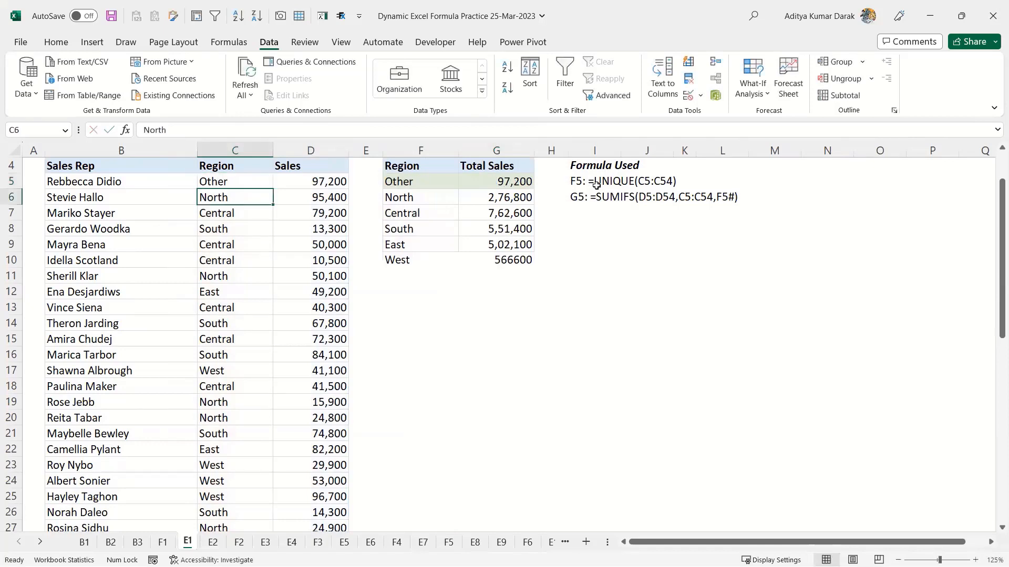
- Check the spilled Region and Total Sales results and inspect the SUMIFS references in G5
{"action": "left_click_drag", "start_coordinate": [436, 183], "coordinate": [415, 261]}
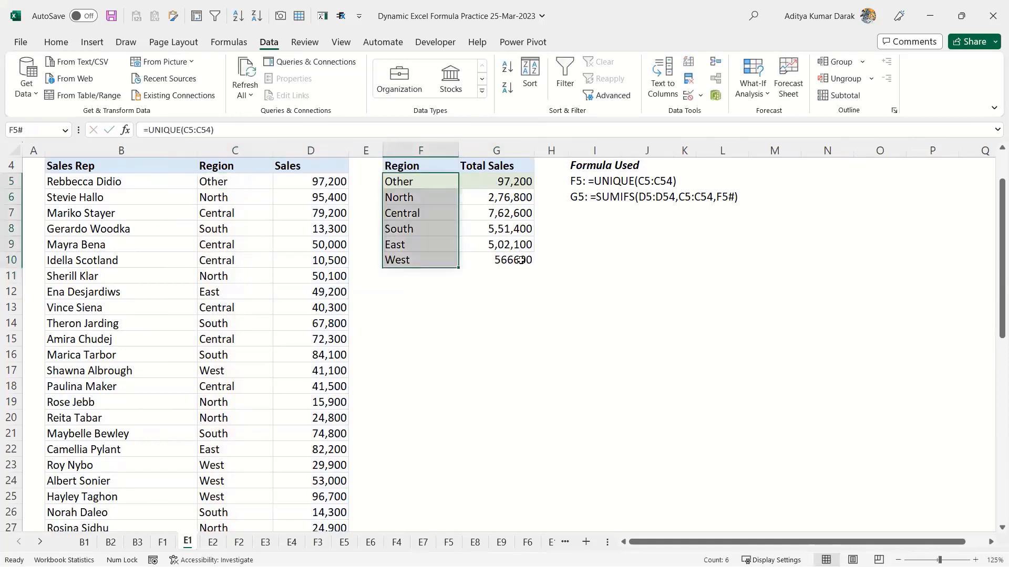
{"action": "left_click", "coordinate": [518, 260]}
{"action": "left_click", "coordinate": [510, 185], "text": "shift"}
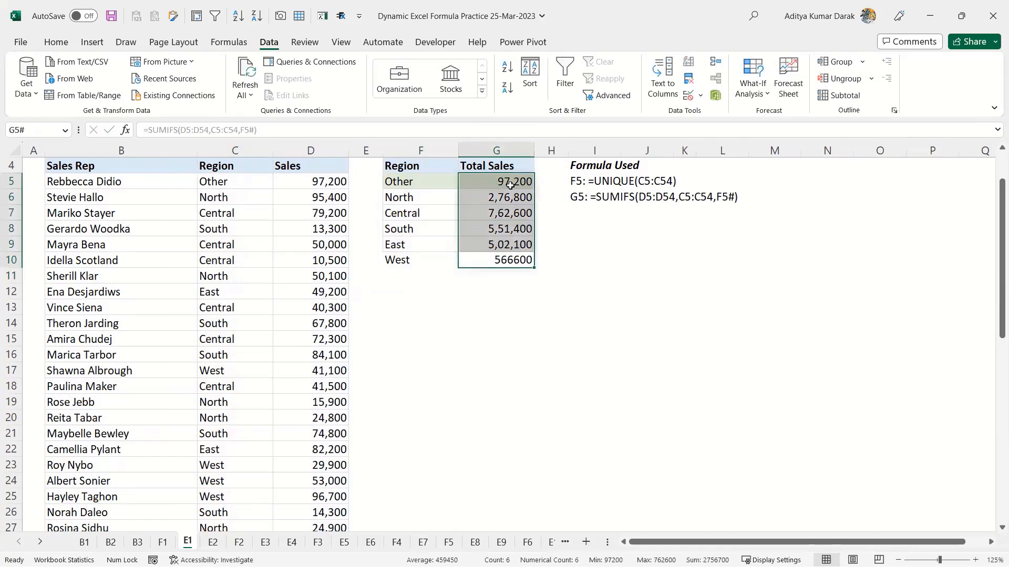
{"action": "left_click", "coordinate": [510, 183]}
{"action": "key", "text": "F2"}
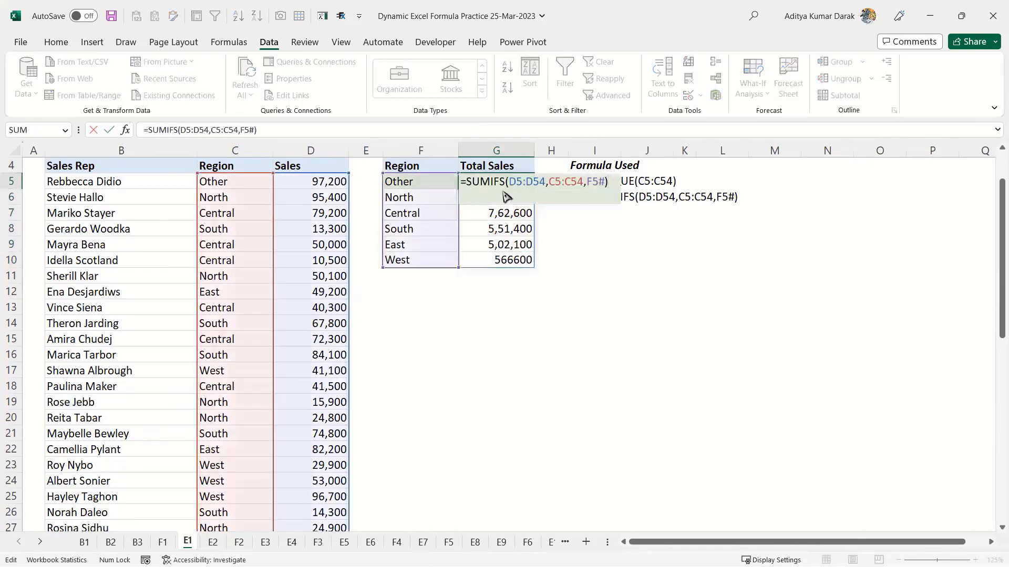
{"action": "key", "text": "Escape"}
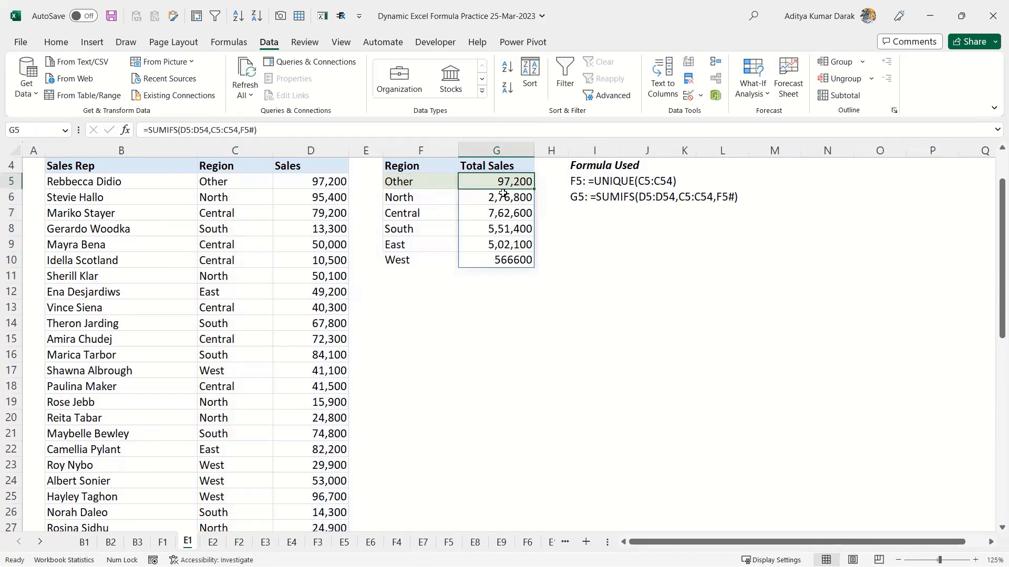
- On sheet E2, enter =UNIQUE(C5:C54) in G4 to list the distinct regions
{"action": "key", "text": "ctrl+Page_Down"}
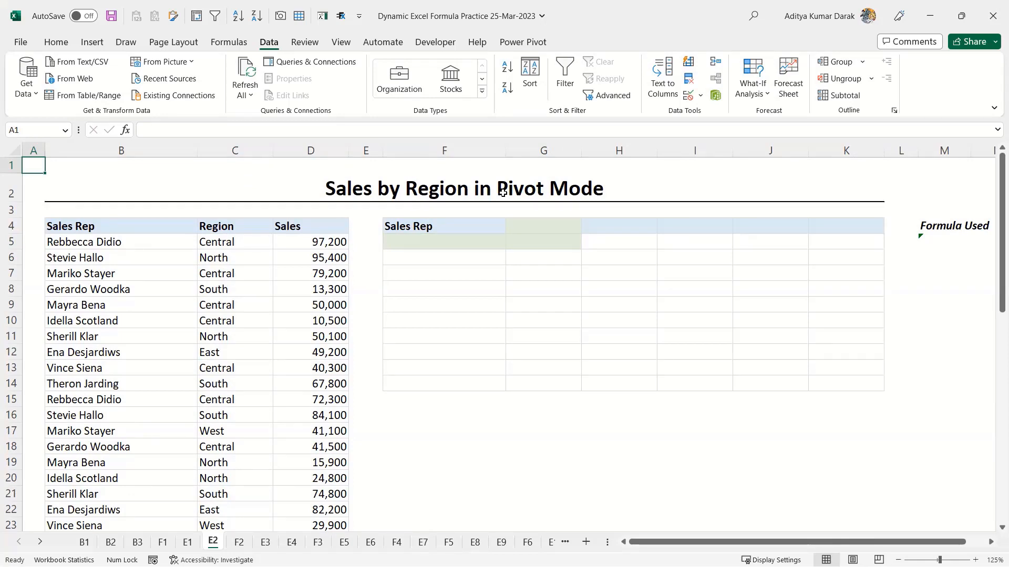
{"action": "left_click", "coordinate": [527, 228]}
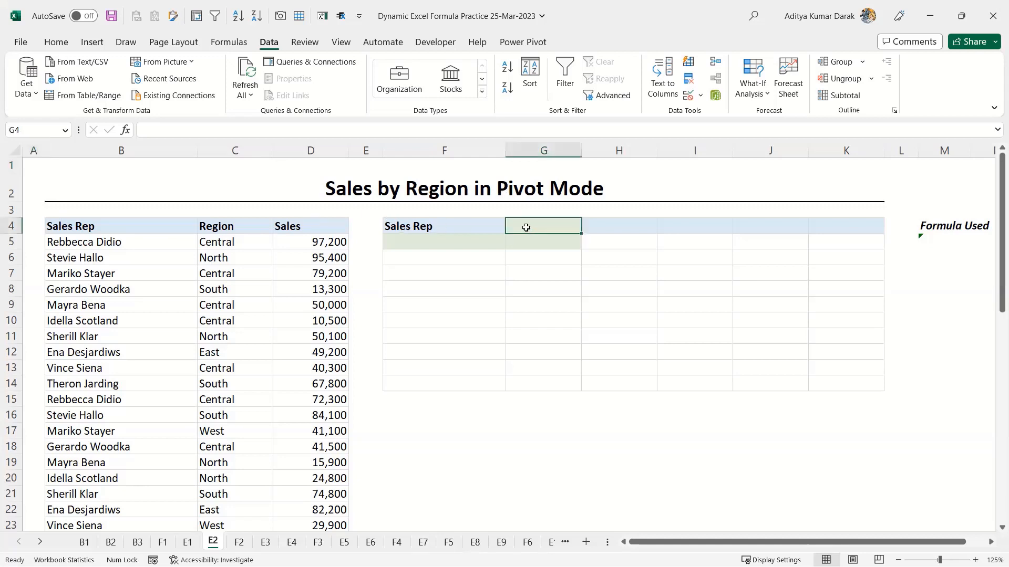
{"action": "type", "text": "=uniq"}
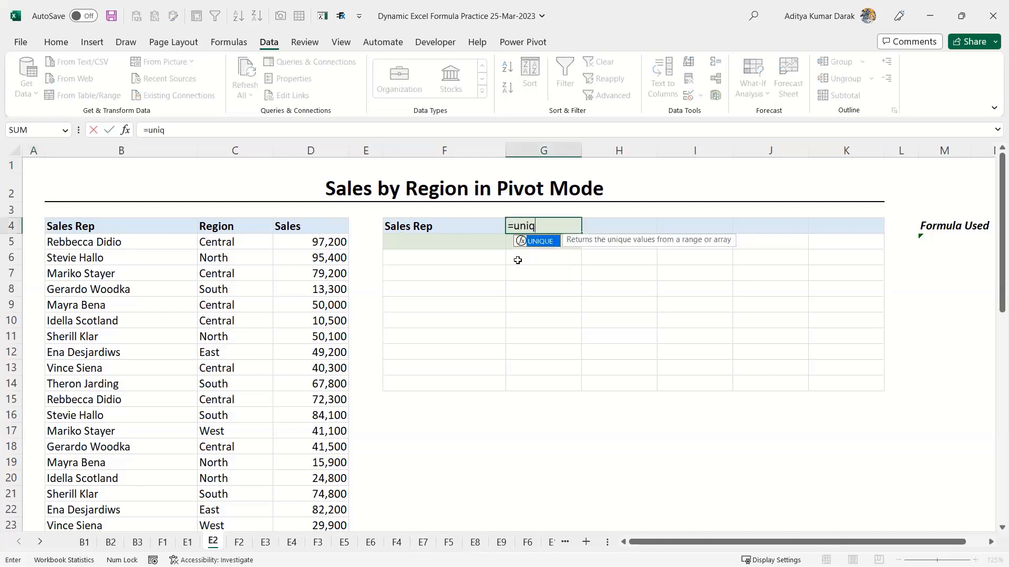
{"action": "key", "text": "Tab"}
{"action": "key", "text": "Left"}
{"action": "key", "text": "Left"}
{"action": "key", "text": "Left"}
{"action": "key", "text": "Left"}
{"action": "key", "text": "Down"}
{"action": "key", "text": "ctrl+shift+Down"}
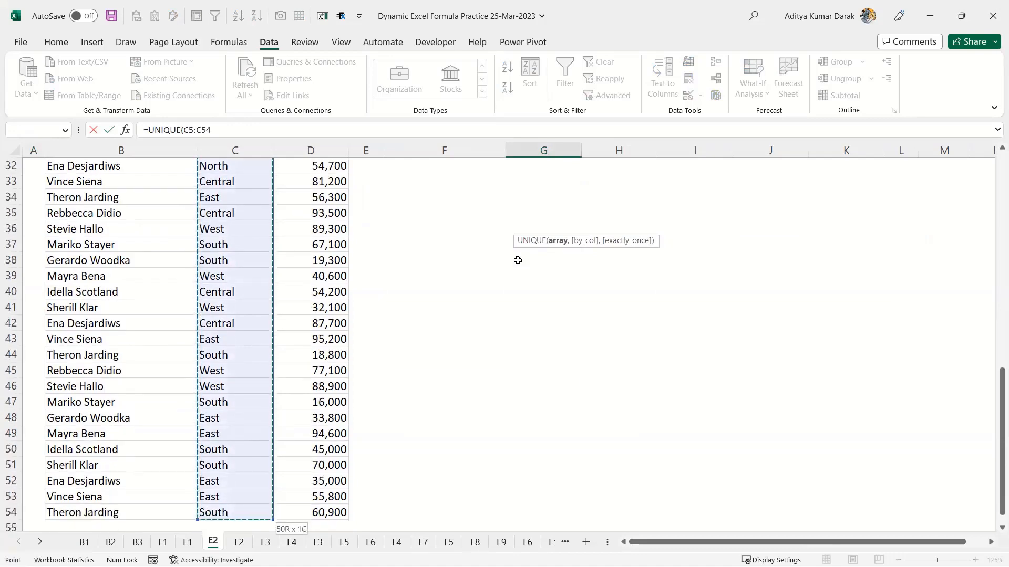
{"action": "key", "text": "ctrl+Return"}
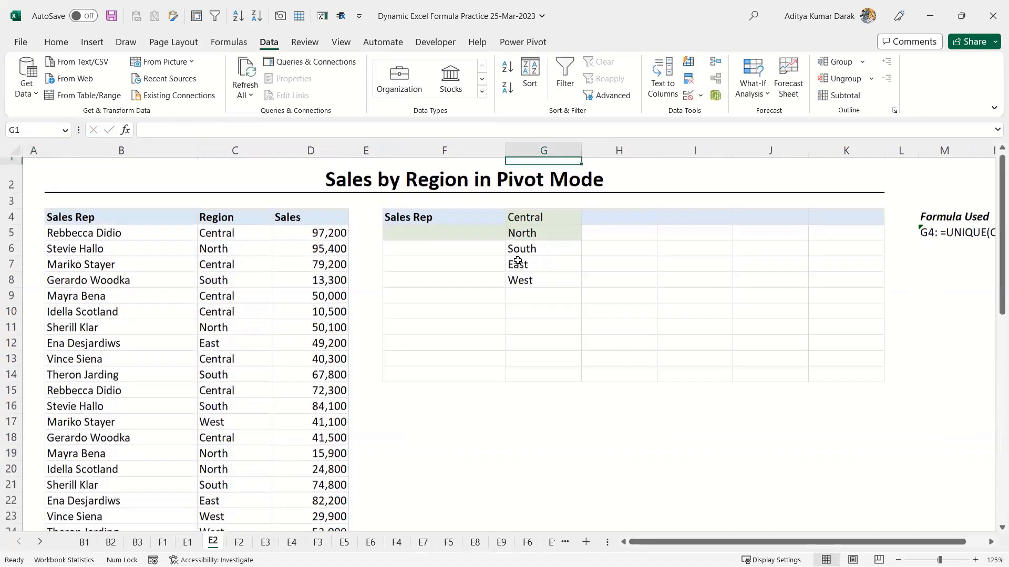
- Wrap the G4 formula in TRANSPOSE so the regions run across the header row
{"action": "key", "text": "ctrl+shift+Down"}
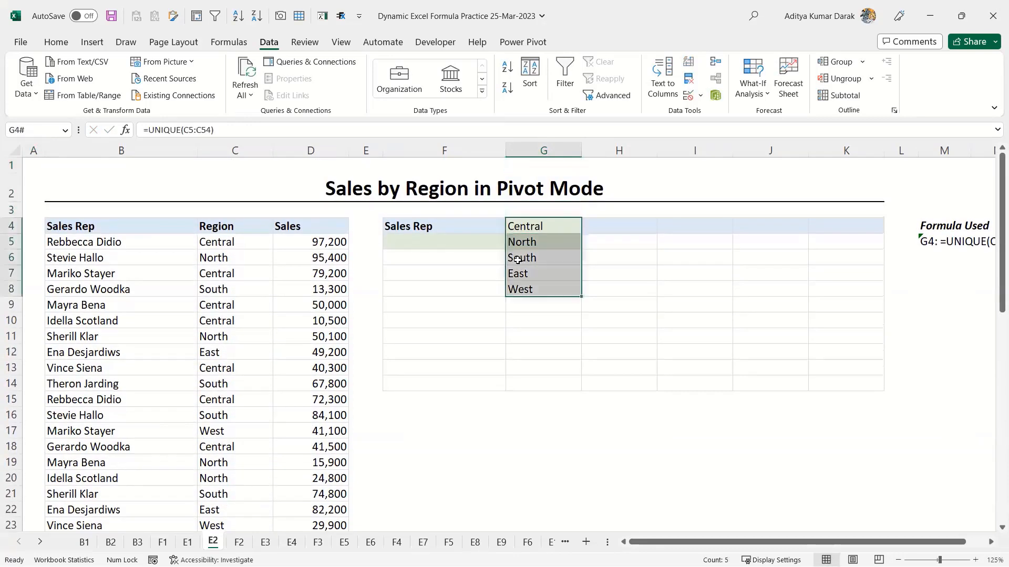
{"action": "key", "text": "ctrl+shift+Up"}
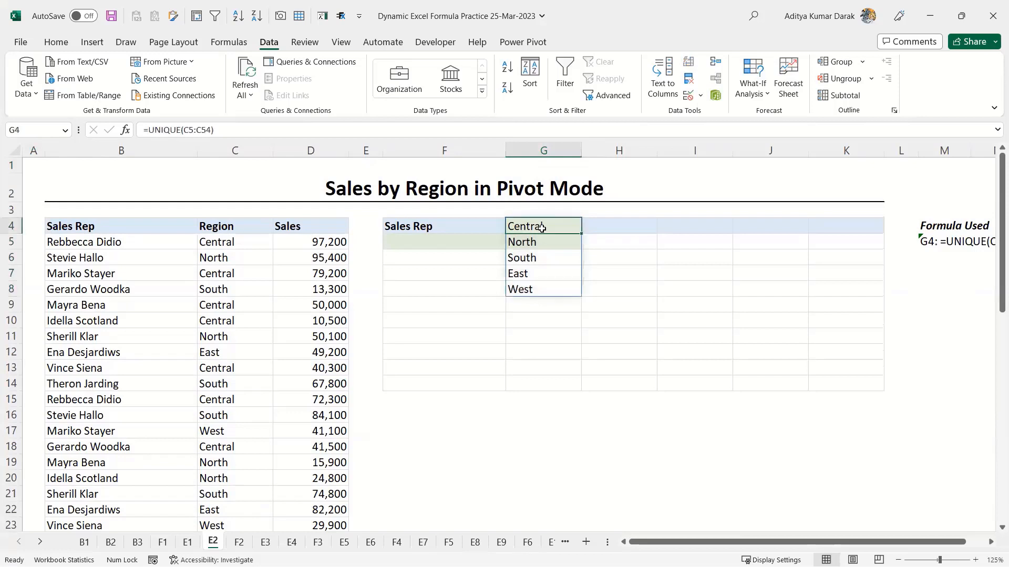
{"action": "left_click", "coordinate": [151, 129]}
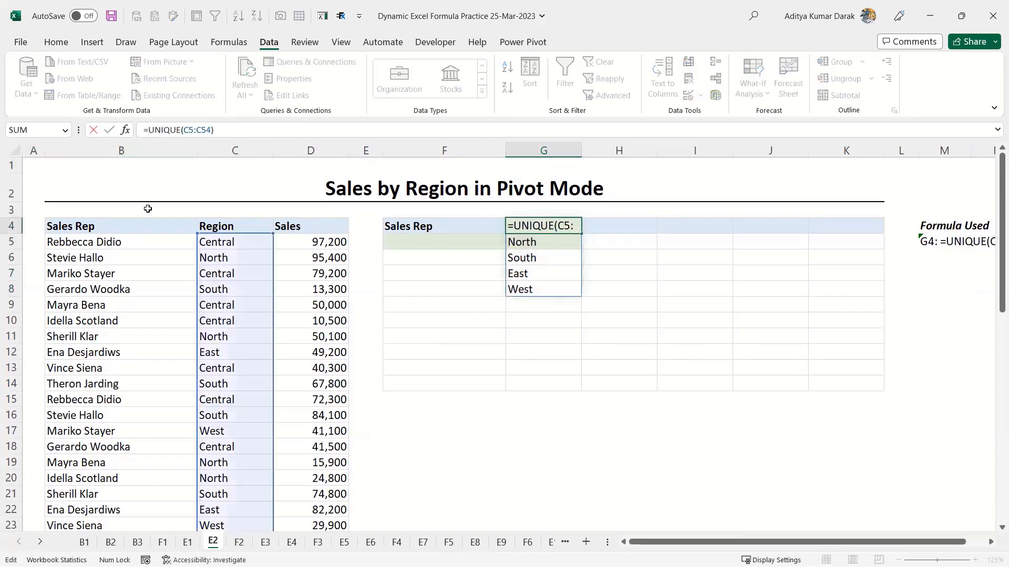
{"action": "type", "text": "TRANSPOSE("}
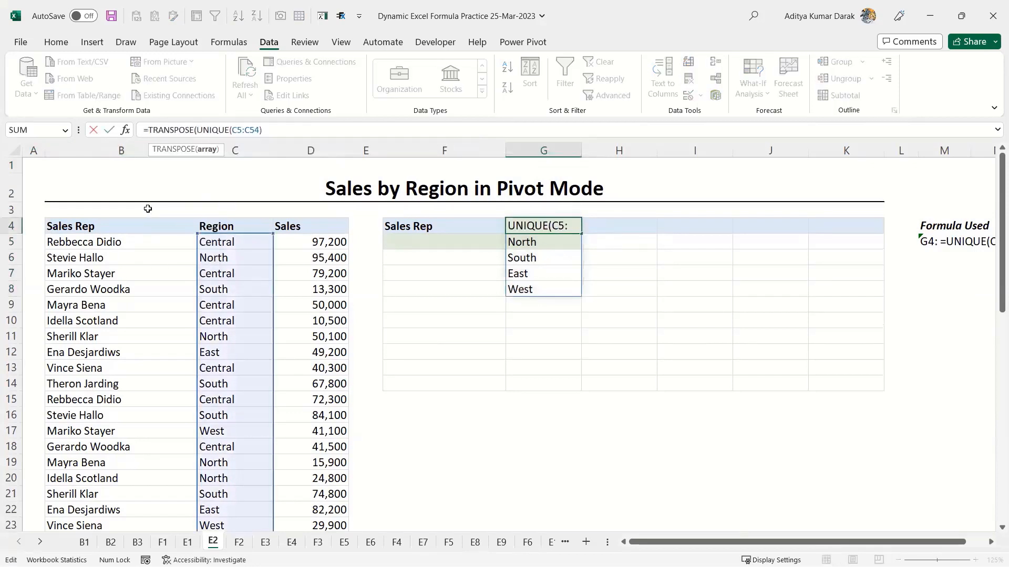
{"action": "key", "text": "Return"}
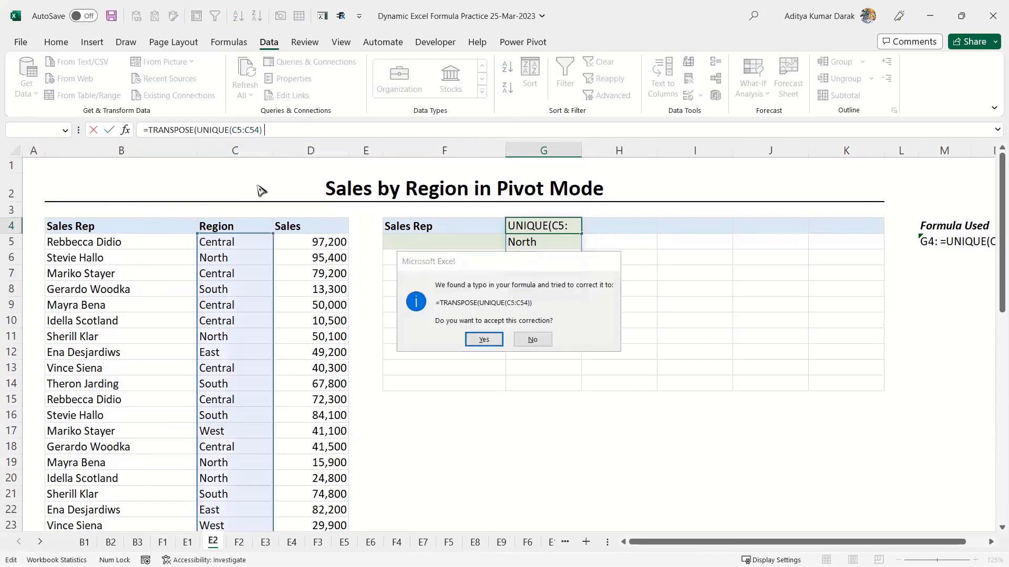
{"action": "key", "text": "Return"}
{"action": "left_click_drag", "start_coordinate": [552, 229], "coordinate": [822, 225]}
{"action": "left_click", "coordinate": [764, 263]}
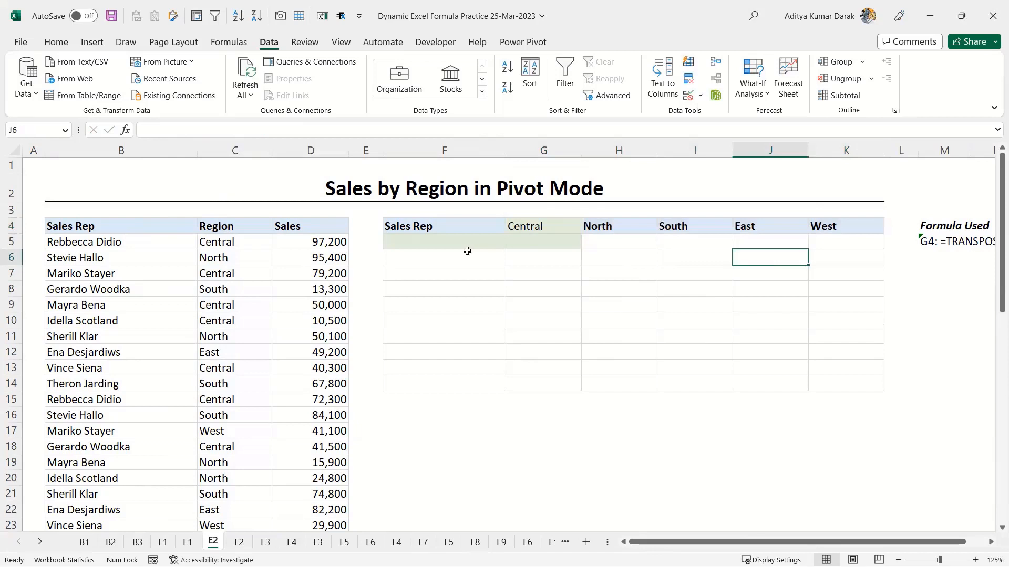
- Enter =UNIQUE(B5:B54) in F5 to list the distinct sales reps
{"action": "left_click", "coordinate": [467, 240]}
{"action": "type", "text": "=uniq"}
{"action": "key", "text": "Tab"}
{"action": "key", "text": "Left"}
{"action": "key", "text": "Left"}
{"action": "key", "text": "Left"}
{"action": "key", "text": "Left"}
{"action": "key", "text": "Left"}
{"action": "key", "text": "Right"}
{"action": "key", "text": "ctrl+shift+Down"}
{"action": "key", "text": "Return"}
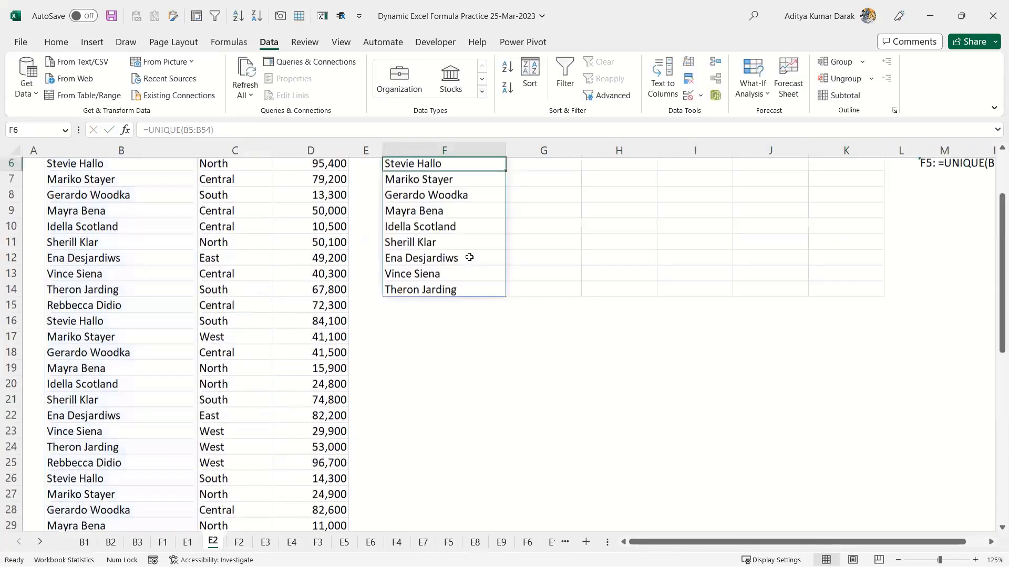
- Start a SUMIFS formula in G5 with D5:D54 as the sum range
{"action": "scroll", "coordinate": [469, 257], "scroll_direction": "up", "scroll_amount": 1}
{"action": "key", "text": "Up"}
{"action": "key", "text": "Right"}
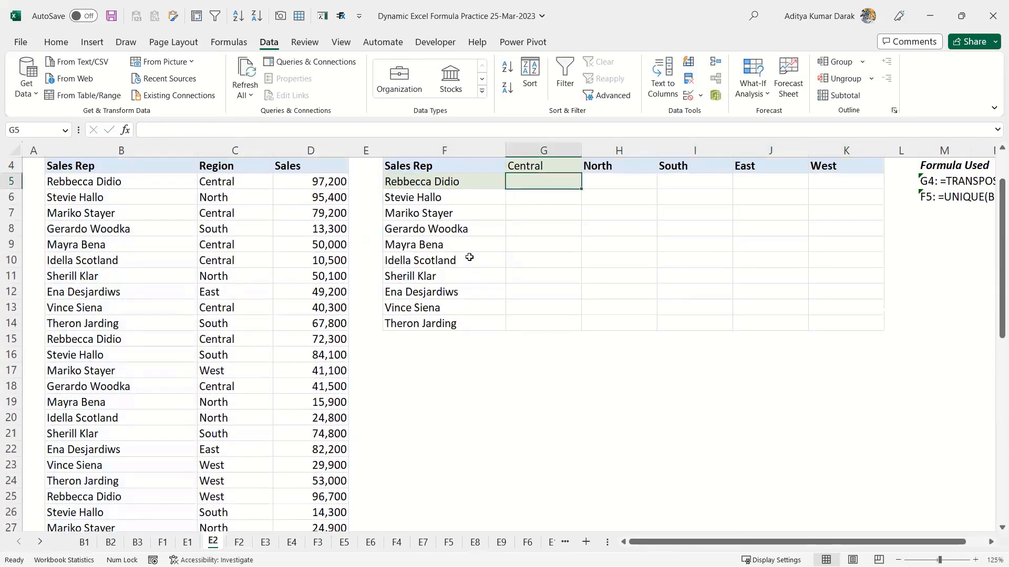
{"action": "type", "text": "=sumifs"}
{"action": "key", "text": "Tab"}
{"action": "key", "text": "Left"}
{"action": "key", "text": "Left"}
{"action": "key", "text": "Left"}
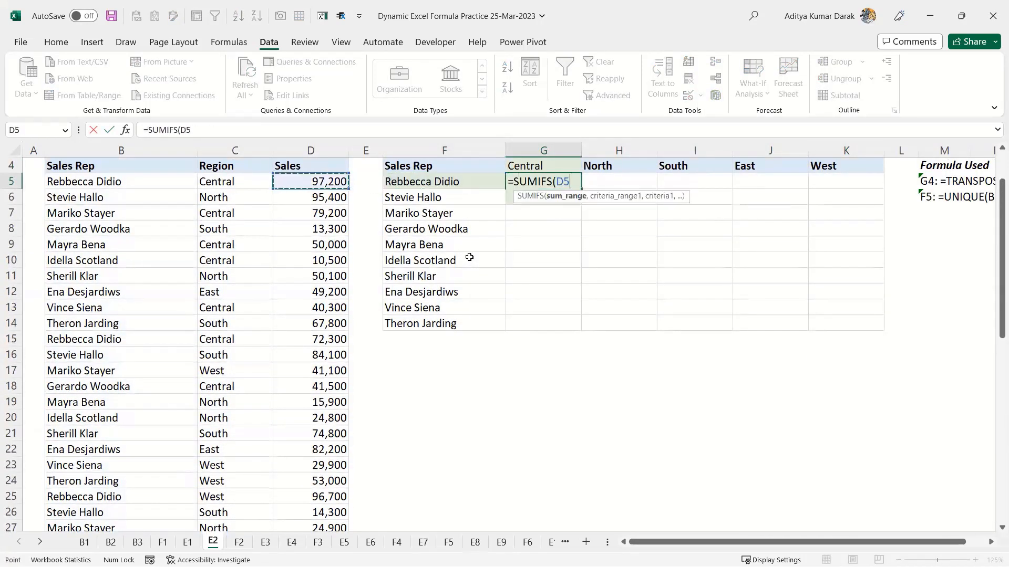
{"action": "key", "text": "ctrl+shift+Down"}
{"action": "type", "text": ","}
- Add B5:B54 as the first criteria range in the G5 SUMIFS, with the spilled sales rep list F5# as its criteria
{"action": "key", "text": "Left"}
{"action": "key", "text": "Up"}
{"action": "key", "text": "Up"}
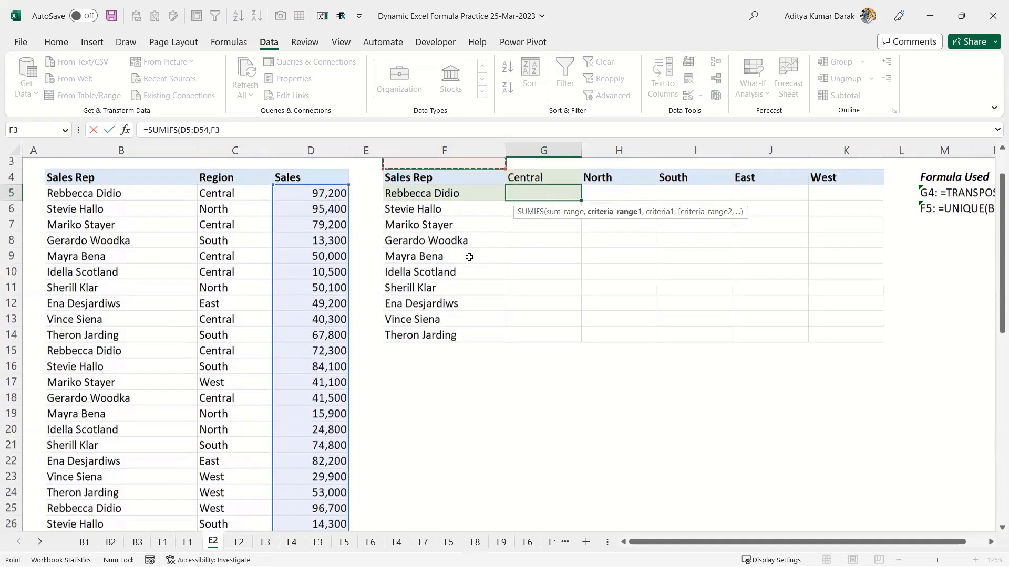
{"action": "key", "text": "Down"}
{"action": "key", "text": "Down"}
{"action": "key", "text": "ctrl+shift+Down"}
{"action": "key", "text": "Left"}
{"action": "key", "text": "Left"}
{"action": "key", "text": "Left"}
{"action": "key", "text": "Left"}
{"action": "key", "text": "ctrl+shift+Down"}
{"action": "type", "text": ","}
{"action": "key", "text": "Left"}
{"action": "key", "text": "Up"}
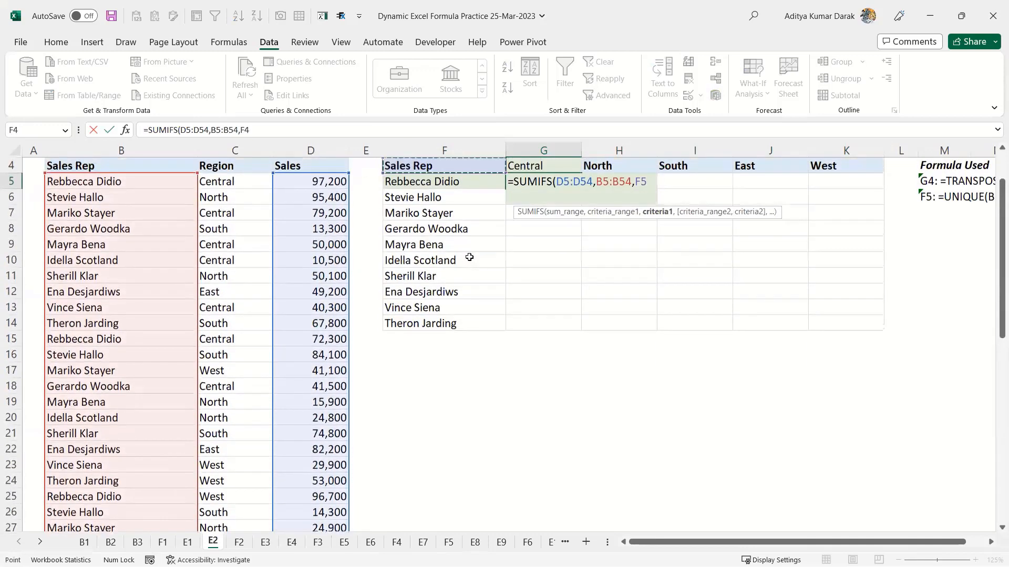
{"action": "key", "text": "Down"}
{"action": "type", "text": "#,"}
- Complete the G5 SUMIFS with C5:C54 as the second criteria range and the spilled region headers G4# as its criteria
{"action": "key", "text": "Left"}
{"action": "key", "text": "Left"}
{"action": "key", "text": "Left"}
{"action": "key", "text": "Left"}
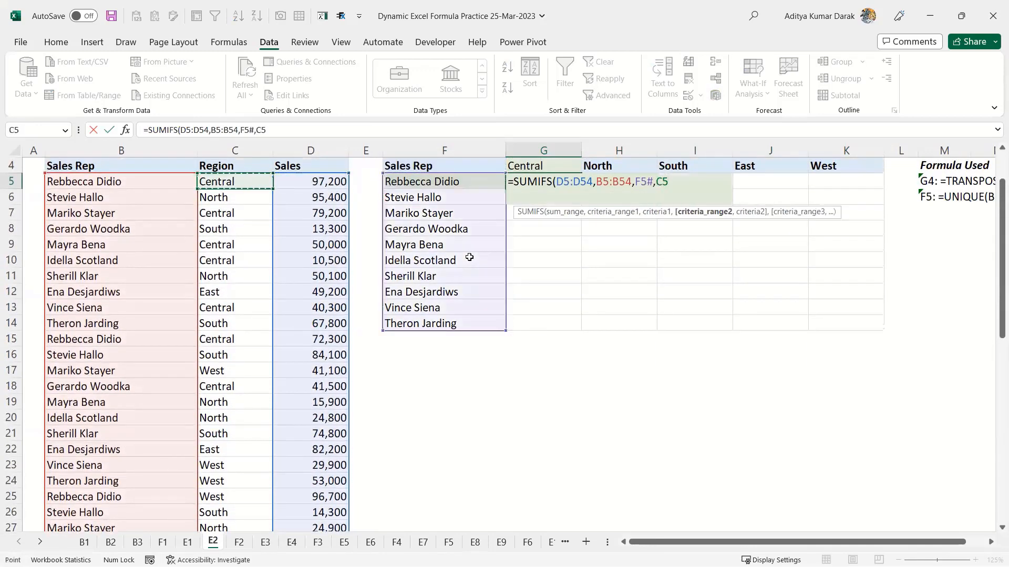
{"action": "key", "text": "ctrl+shift+Down"}
{"action": "type", "text": ","}
{"action": "key", "text": "Up"}
{"action": "key", "text": "Up"}
{"action": "key", "text": "Up"}
{"action": "key", "text": "Down"}
{"action": "key", "text": "Down"}
{"action": "type", "text": "#)"}
{"action": "key", "text": "ctrl+Return"}
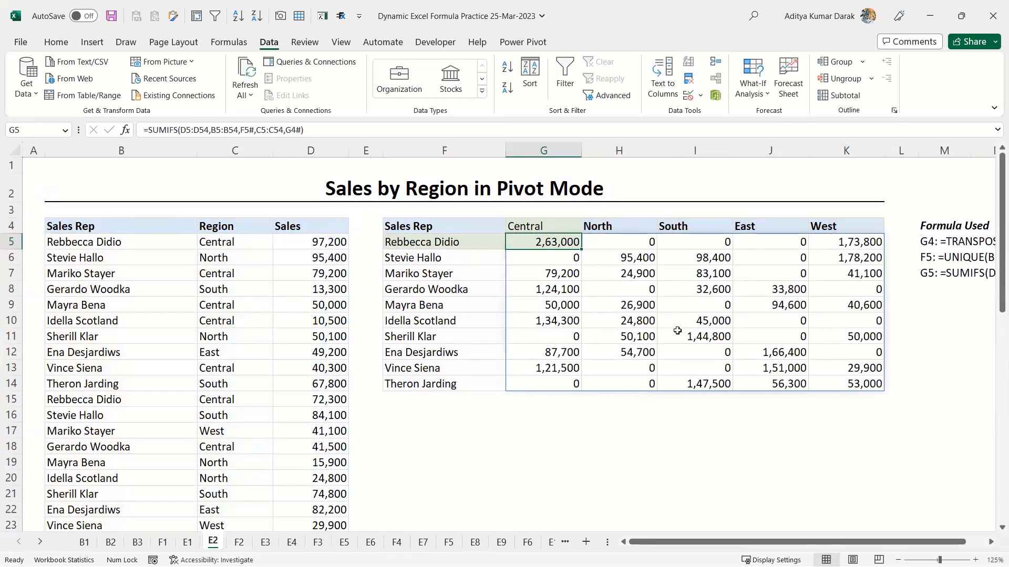
- Replace the sales rep in B5 with a new name to test the dynamic summary
{"action": "left_click", "coordinate": [147, 244]}
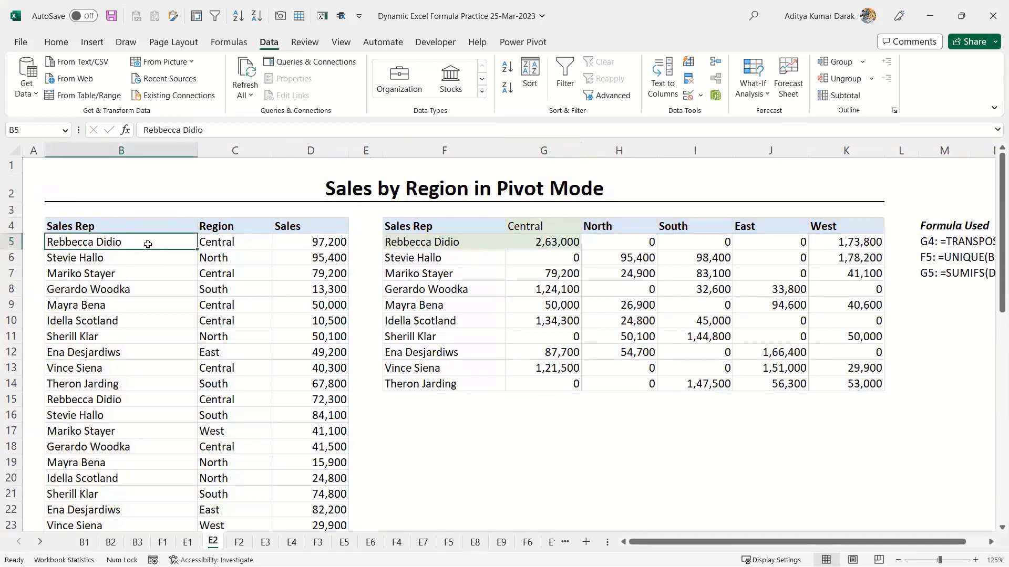
{"action": "type", "text": "Rahim"}
{"action": "key", "text": "ctrl+Return"}
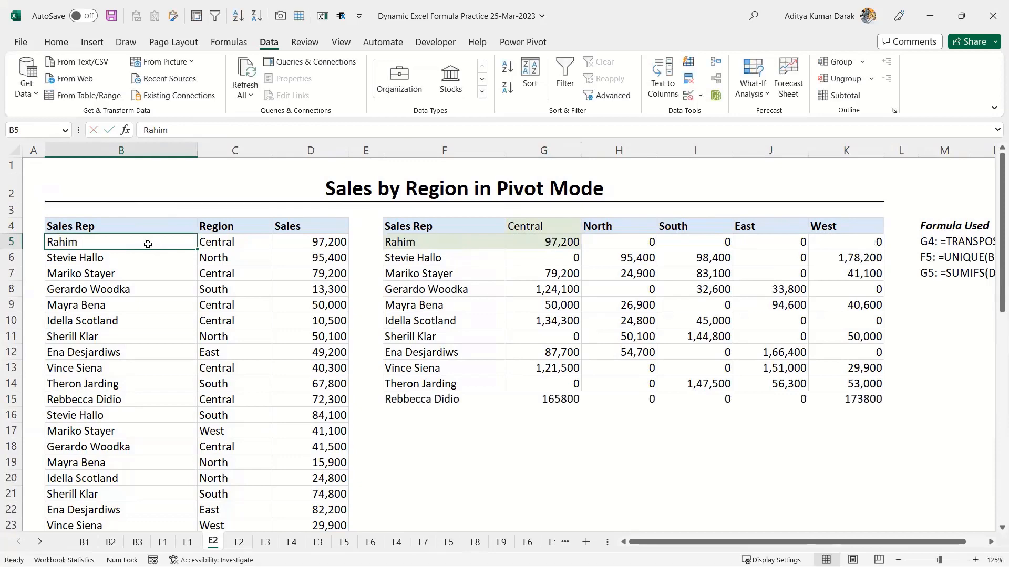
- Inspect the spilled sales rep list and its UNIQUE formula in F5
{"action": "key", "text": "Right"}
{"action": "key", "text": "Right"}
{"action": "key", "text": "Right"}
{"action": "key", "text": "Right"}
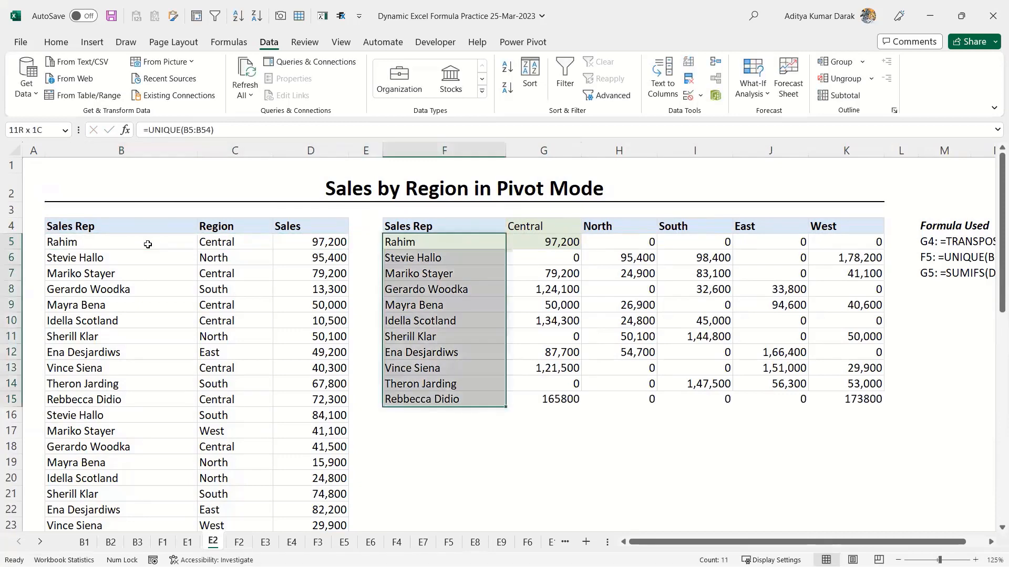
{"action": "key", "text": "F2"}
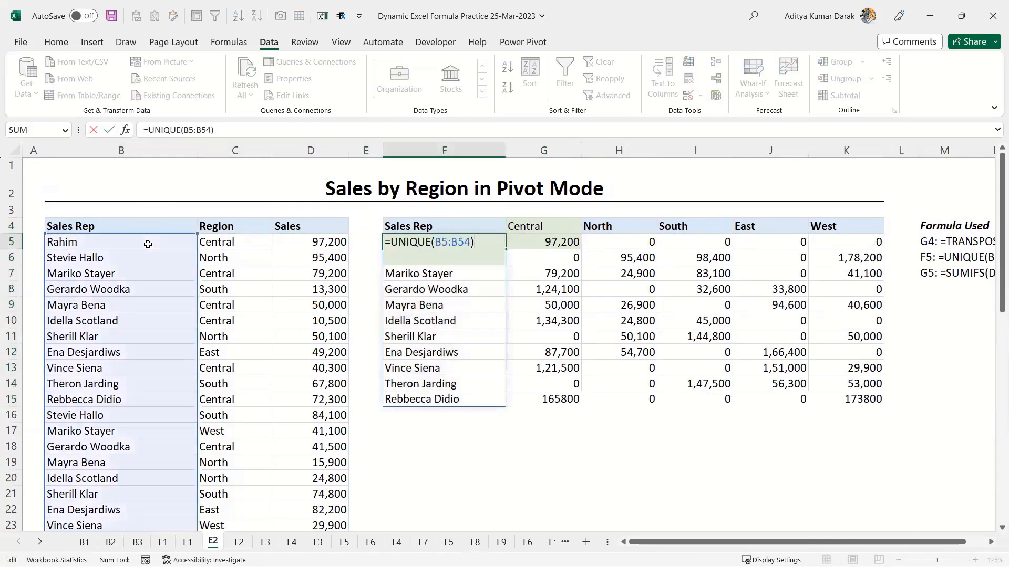
{"action": "key", "text": "Escape"}
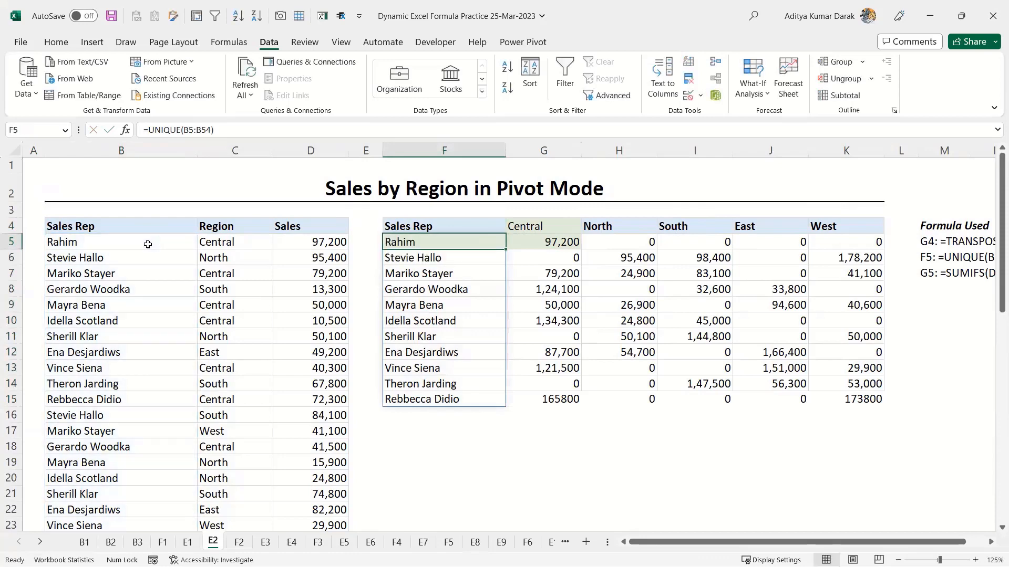
- Examine the spilled sales matrix and the F5# and G4# references in the G5 SUMIFS formula
{"action": "key", "text": "Right"}
{"action": "key", "text": "ctrl+shift+Down"}
{"action": "key", "text": "ctrl+shift+Right"}
{"action": "key", "text": "shift+BackSpace"}
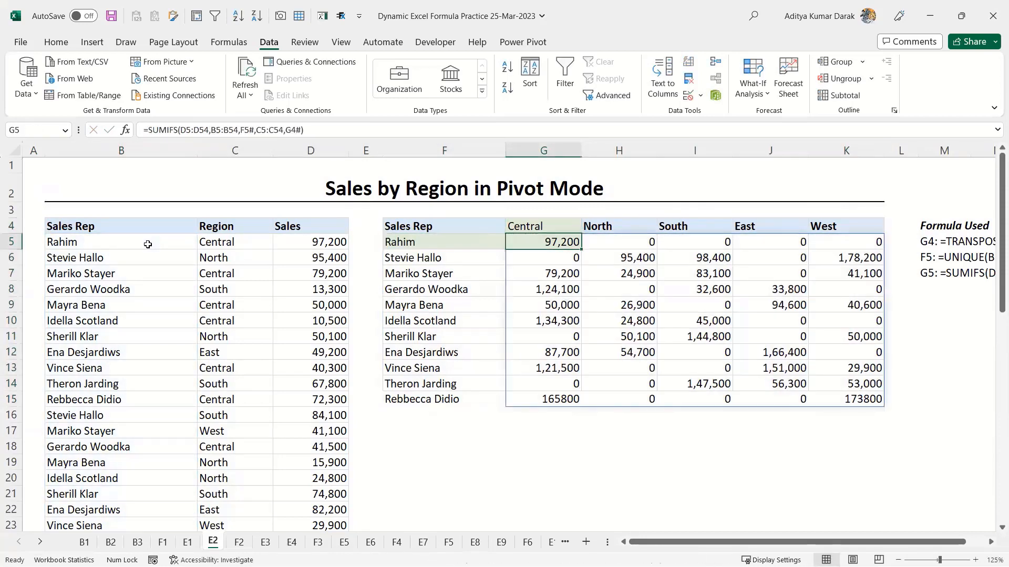
{"action": "key", "text": "F2"}
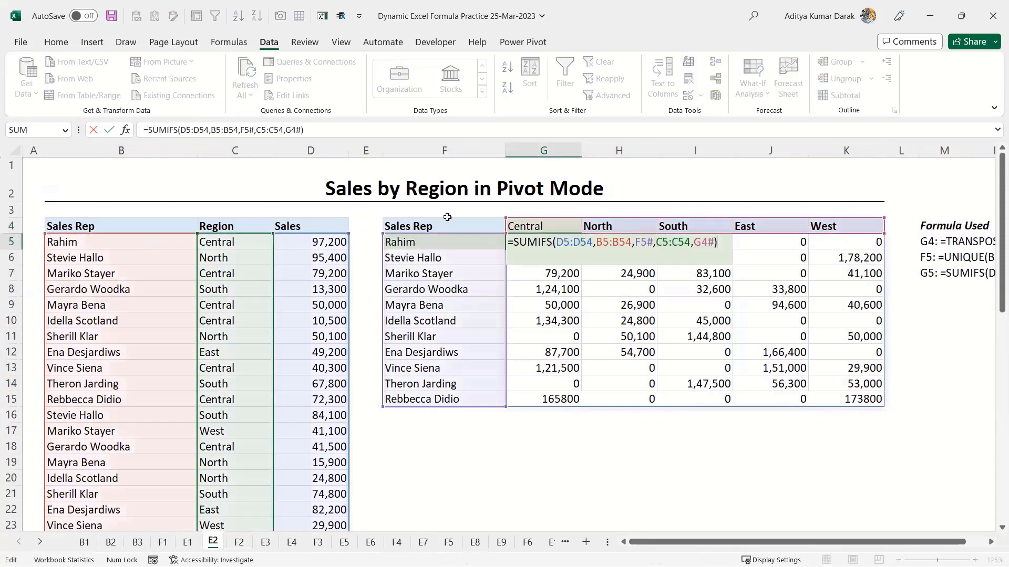
{"action": "left_click", "coordinate": [651, 245]}
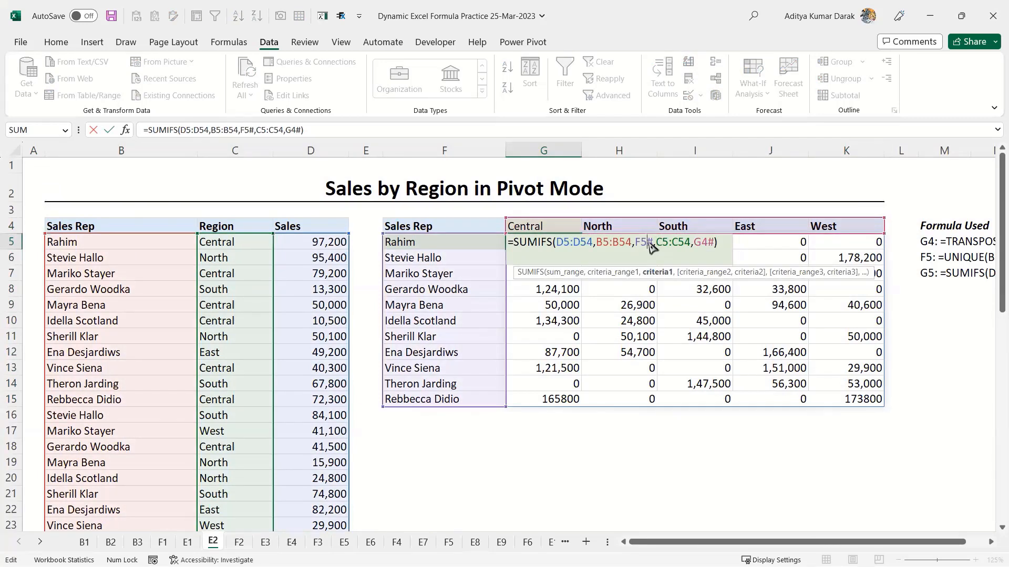
{"action": "key", "text": "Escape"}
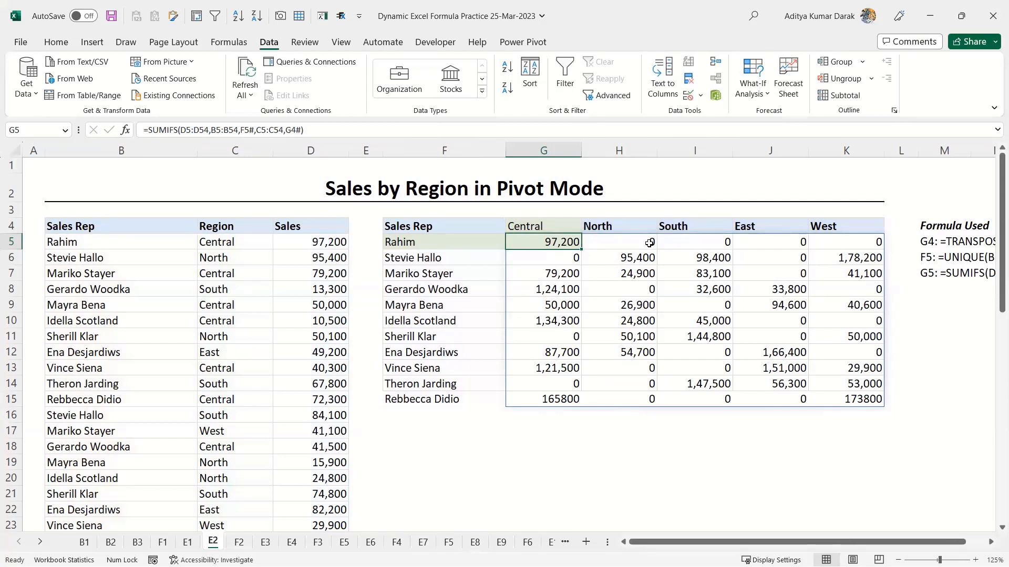
- Switch to the F2 worksheet with the SORT Function exercise
{"action": "key", "text": "ctrl+Page_Down"}
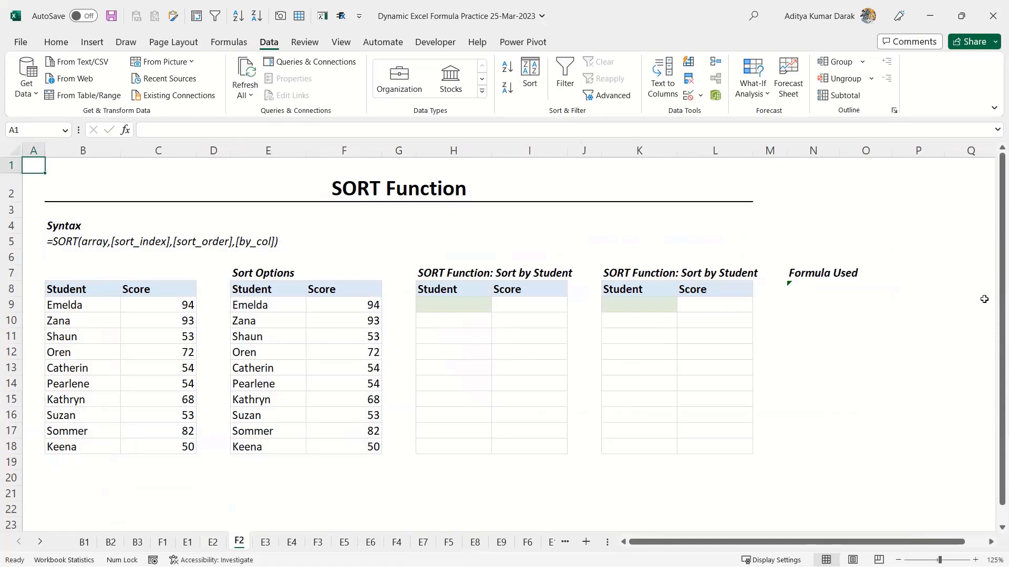
{"action": "left_click", "coordinate": [597, 253]}
{"action": "type", "text": "h"}
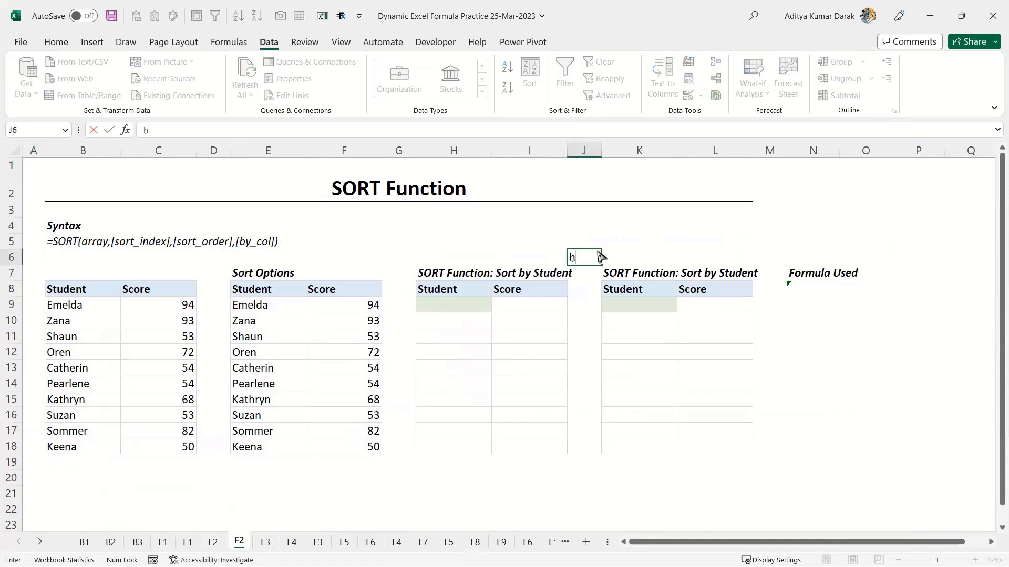
{"action": "key", "text": "Escape"}
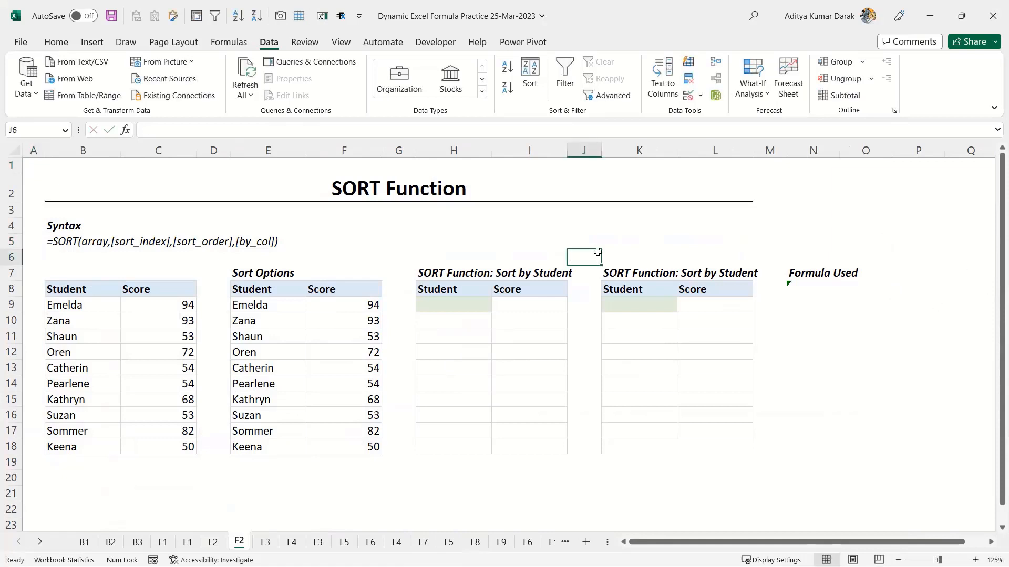
{"action": "left_click", "coordinate": [188, 306]}
- Sort the Sort Options table E8:F18 by Score on cell values, from largest to smallest
{"action": "left_click_drag", "start_coordinate": [261, 289], "coordinate": [363, 444]}
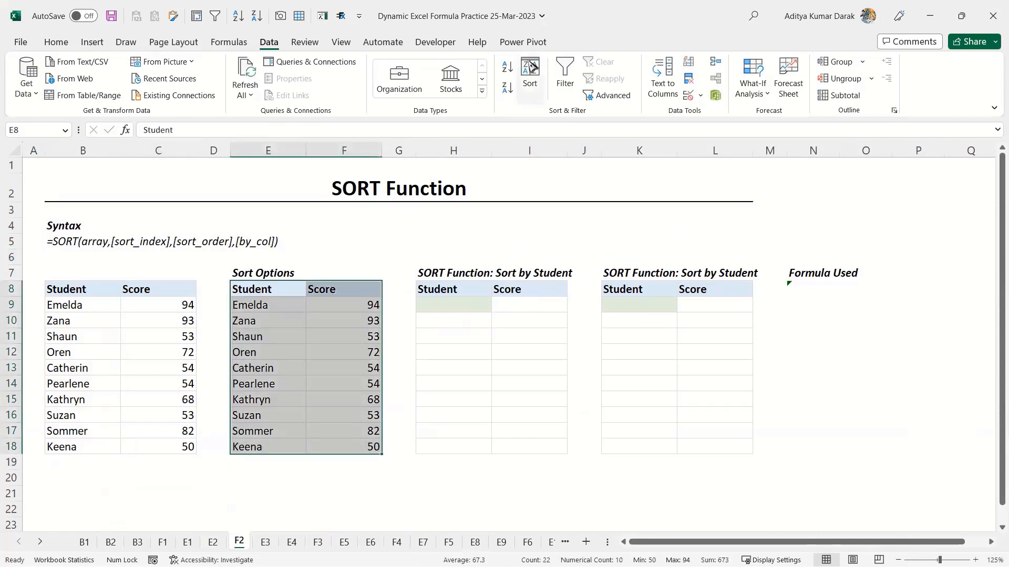
{"action": "left_click", "coordinate": [530, 71]}
{"action": "left_click", "coordinate": [458, 244]}
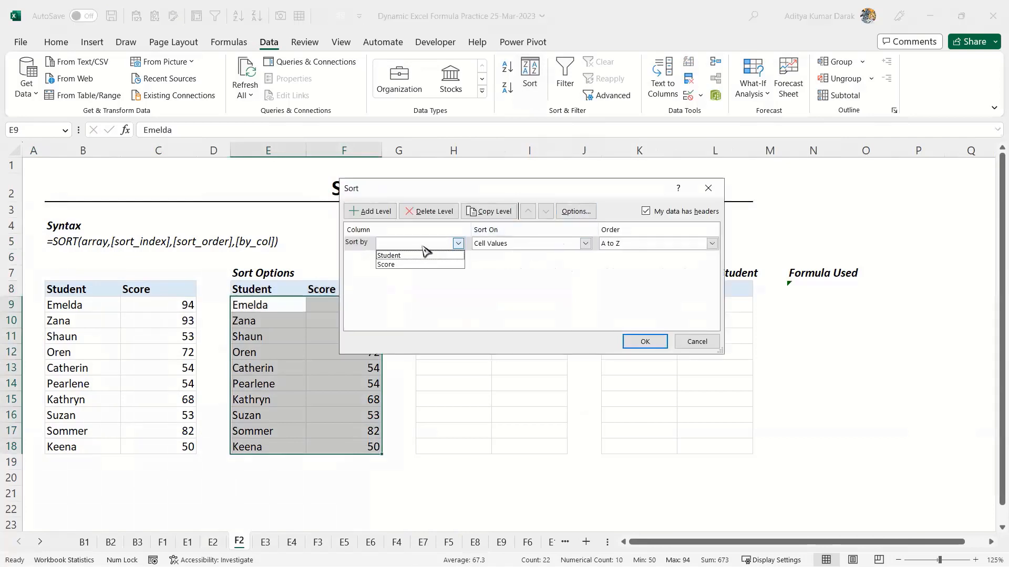
{"action": "left_click", "coordinate": [424, 265]}
{"action": "left_click", "coordinate": [501, 247]}
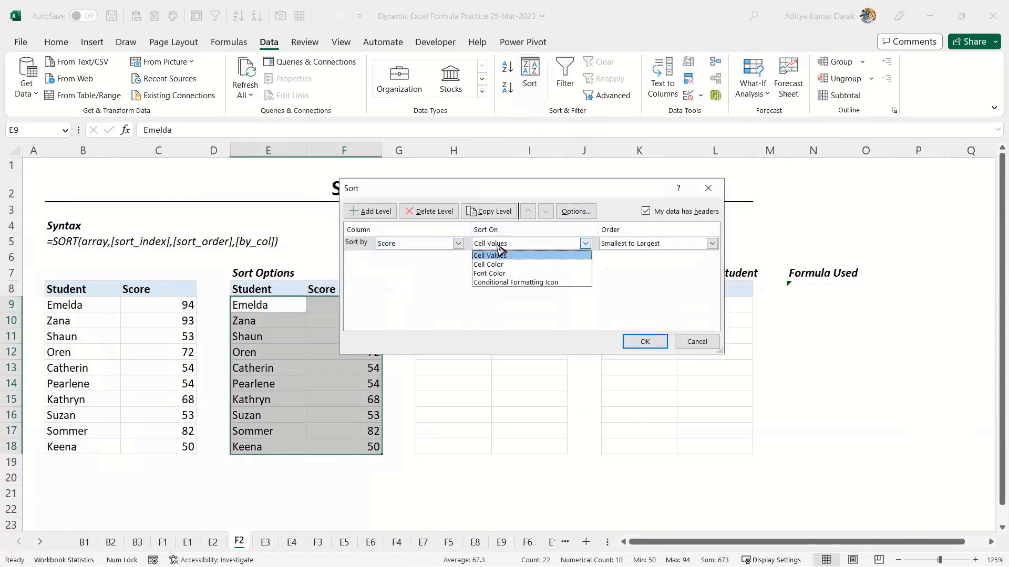
{"action": "left_click", "coordinate": [498, 256]}
{"action": "left_click", "coordinate": [712, 243]}
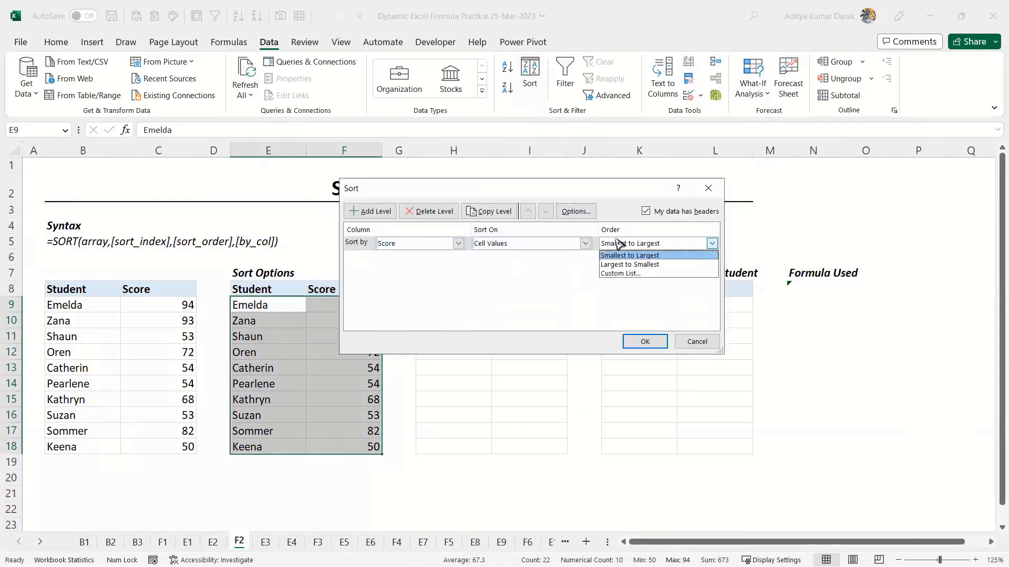
{"action": "left_click", "coordinate": [633, 264]}
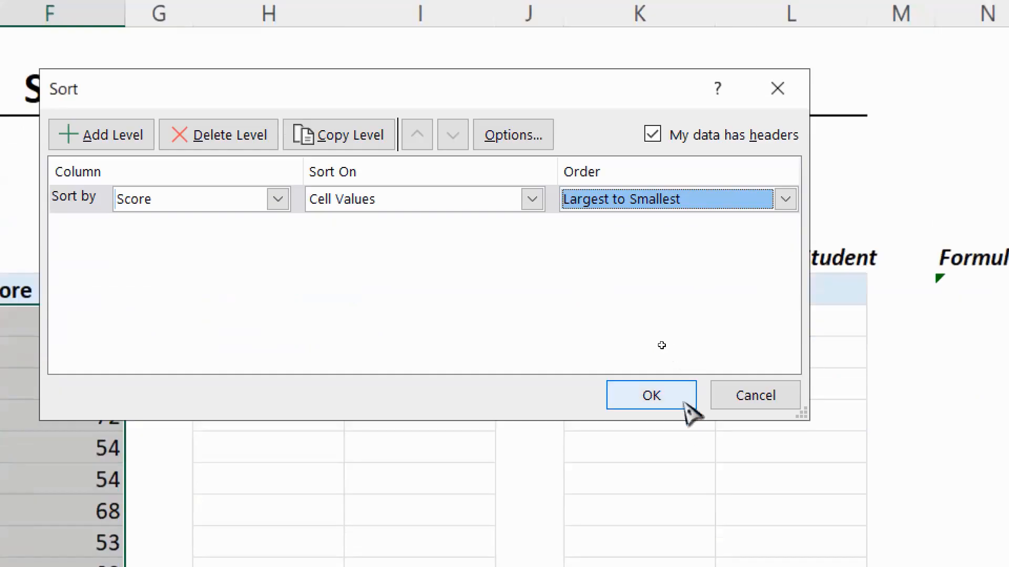
{"action": "left_click", "coordinate": [676, 400]}
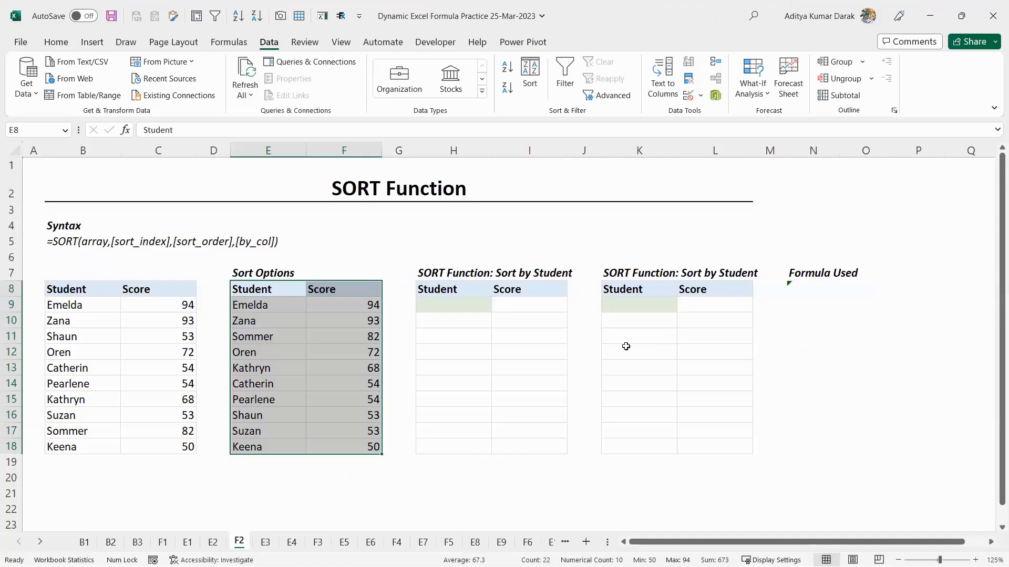
- Set the source score in C9 to 10 to test the manually sorted table, and undo the change
{"action": "left_click", "coordinate": [300, 333]}
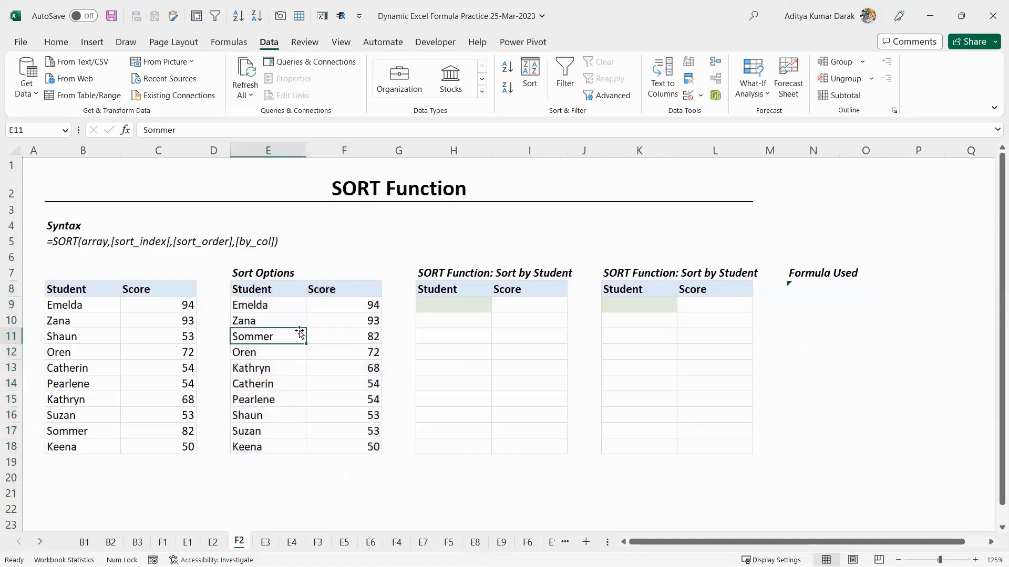
{"action": "left_click", "coordinate": [180, 305]}
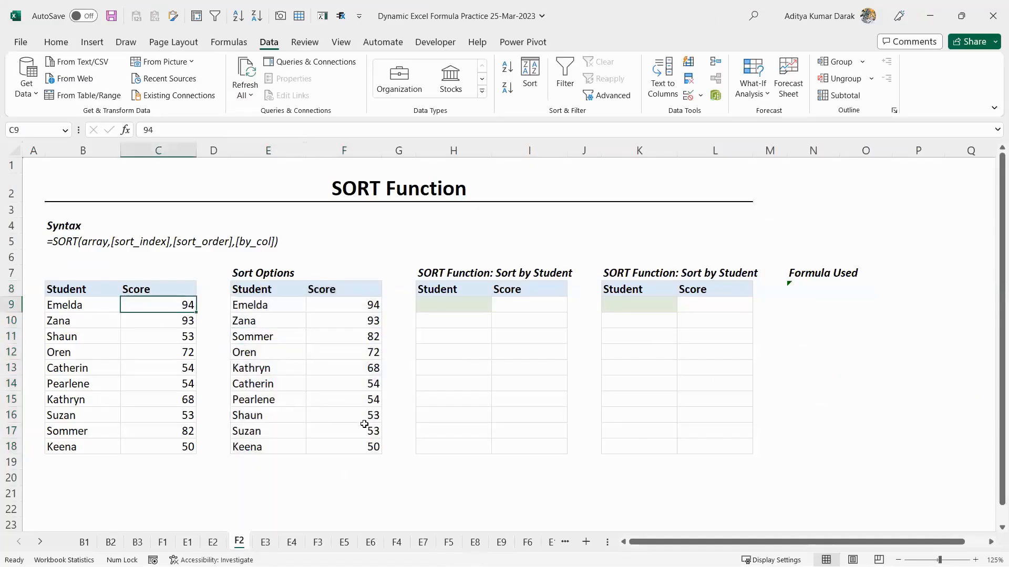
{"action": "type", "text": "10"}
{"action": "key", "text": "ctrl+Return"}
{"action": "key", "text": "Right"}
{"action": "key", "text": "Right"}
{"action": "key", "text": "Right"}
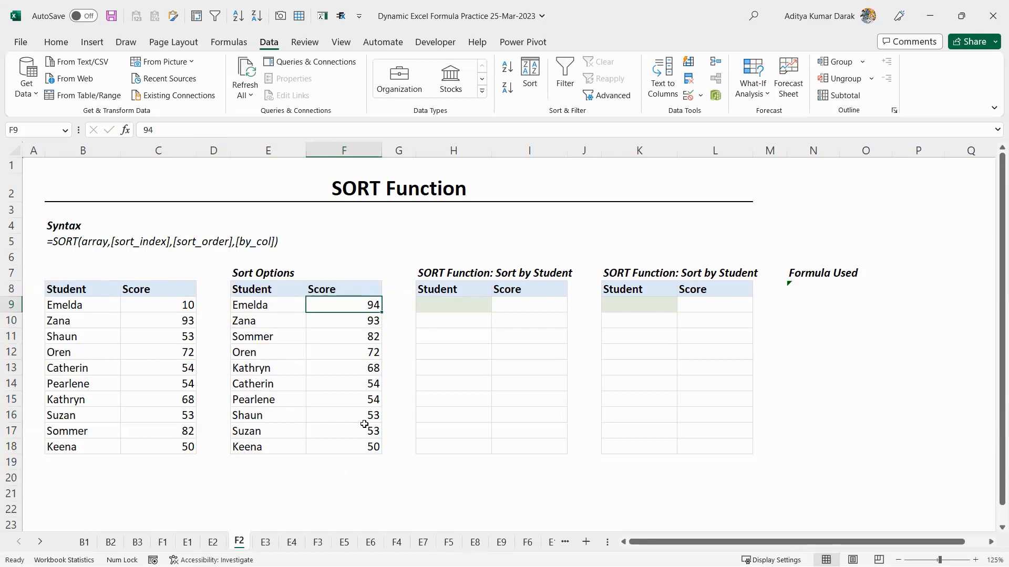
{"action": "key", "text": "ctrl+z"}
{"action": "key", "text": "Right"}
{"action": "key", "text": "Right"}
{"action": "key", "text": "Right"}
{"action": "key", "text": "Right"}
{"action": "key", "text": "Right"}
{"action": "type", "text": "=sor"}
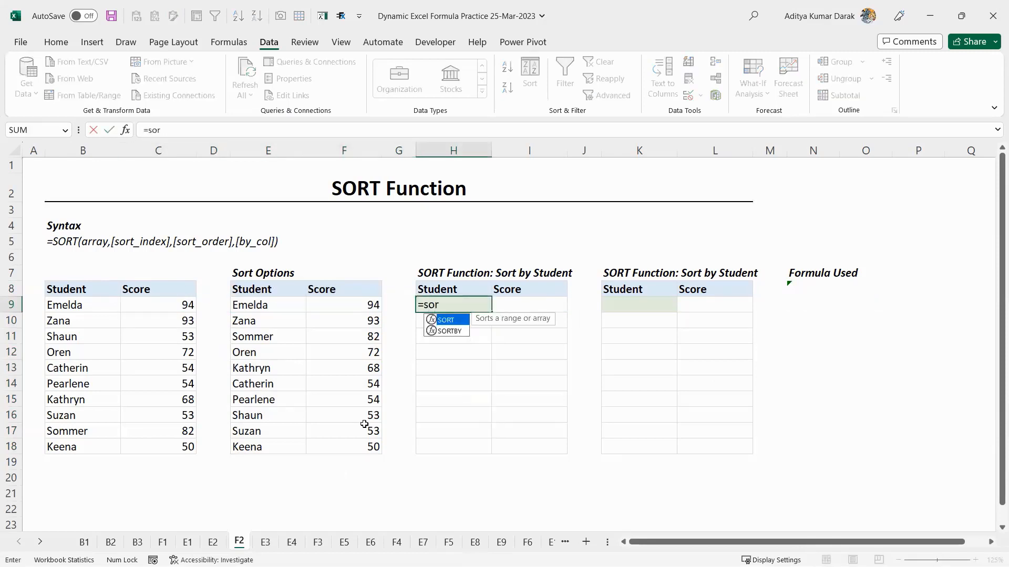
{"action": "key", "text": "Tab"}
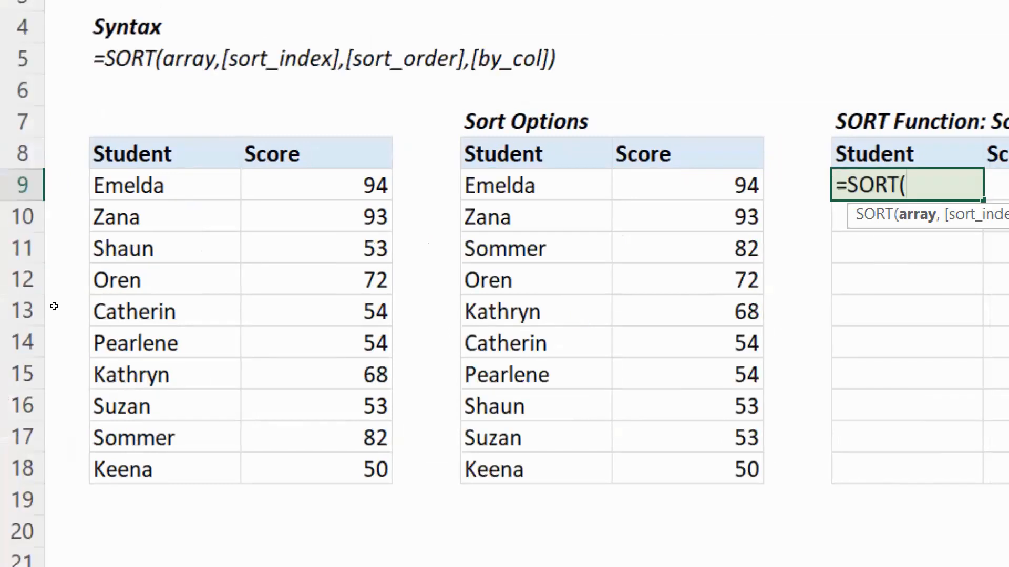
{"action": "left_click_drag", "start_coordinate": [162, 168], "coordinate": [249, 375]}
{"action": "left_click_drag", "start_coordinate": [163, 184], "coordinate": [310, 453]}
{"action": "type", "text": ",H9"}
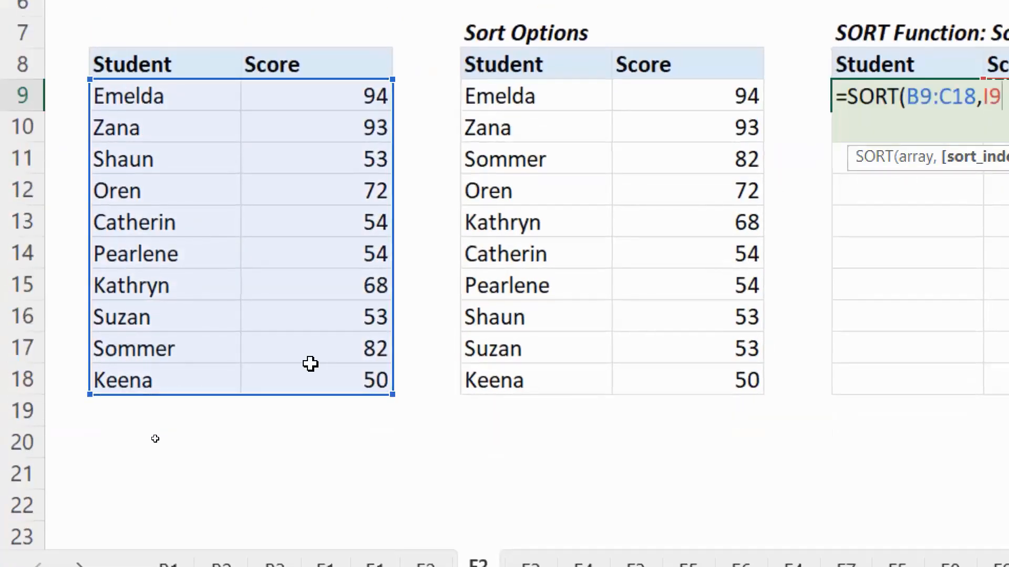
{"action": "key", "text": "BackSpace"}
{"action": "key", "text": "BackSpace"}
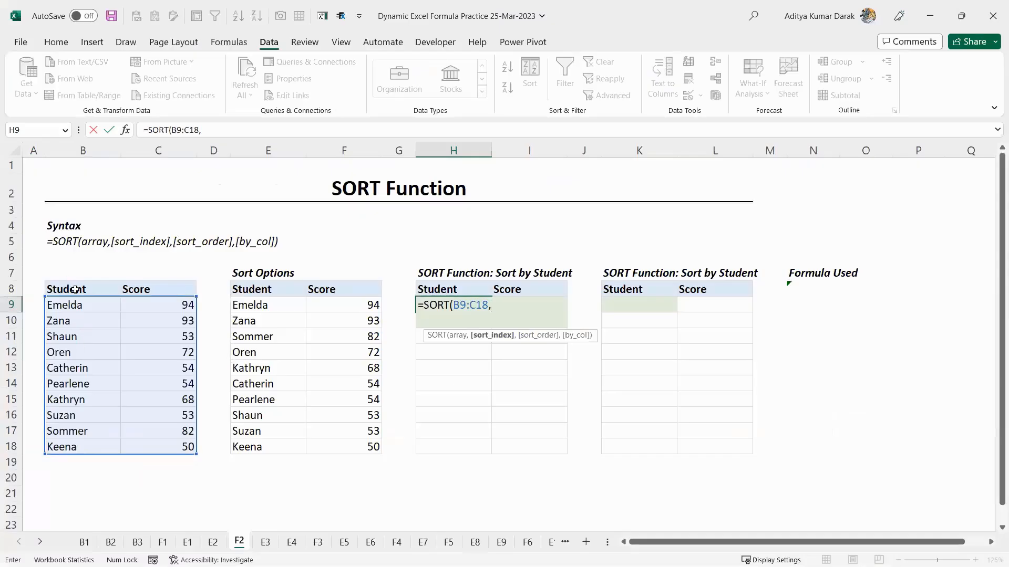
{"action": "left_click_drag", "start_coordinate": [79, 273], "coordinate": [133, 271]}
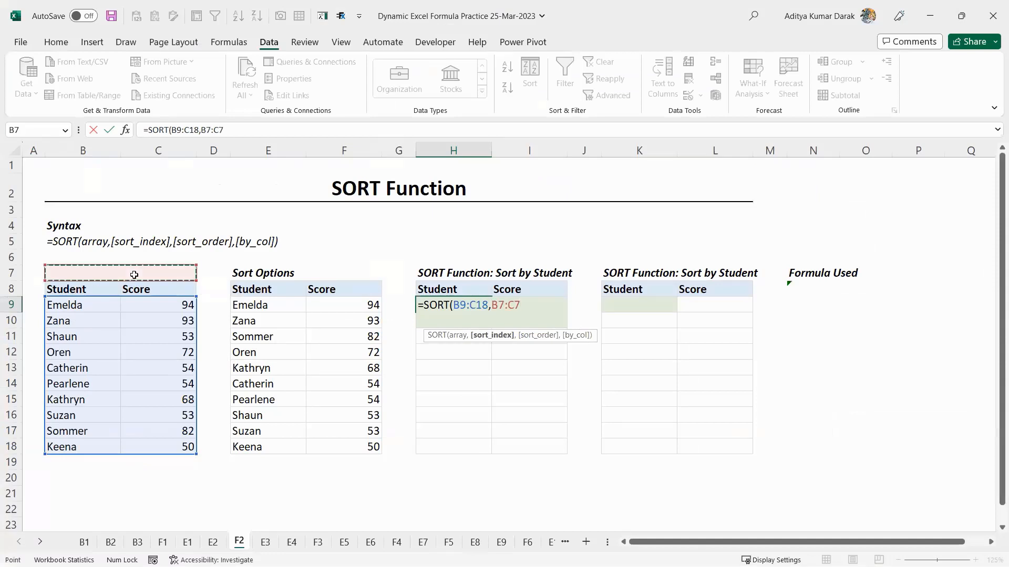
{"action": "key", "text": "Escape"}
- Number the source table's columns above their headers, with 1 in B7 and 2 in C7
{"action": "left_click", "coordinate": [94, 266]}
{"action": "type", "text": "1"}
{"action": "key", "text": "Tab"}
{"action": "type", "text": "2"}
{"action": "key", "text": "Tab"}
{"action": "left_click", "coordinate": [98, 272]}
{"action": "left_click_drag", "start_coordinate": [133, 271], "coordinate": [157, 270]}
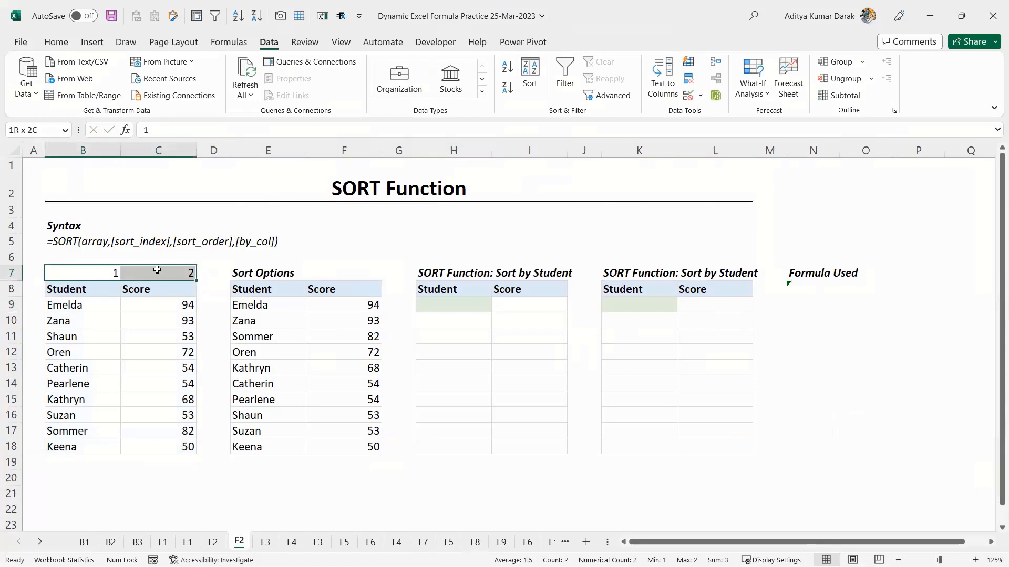
- Enter =SORT(B9:C18,2,-1) in H9 to sort the students by score in descending order
{"action": "left_click", "coordinate": [458, 303]}
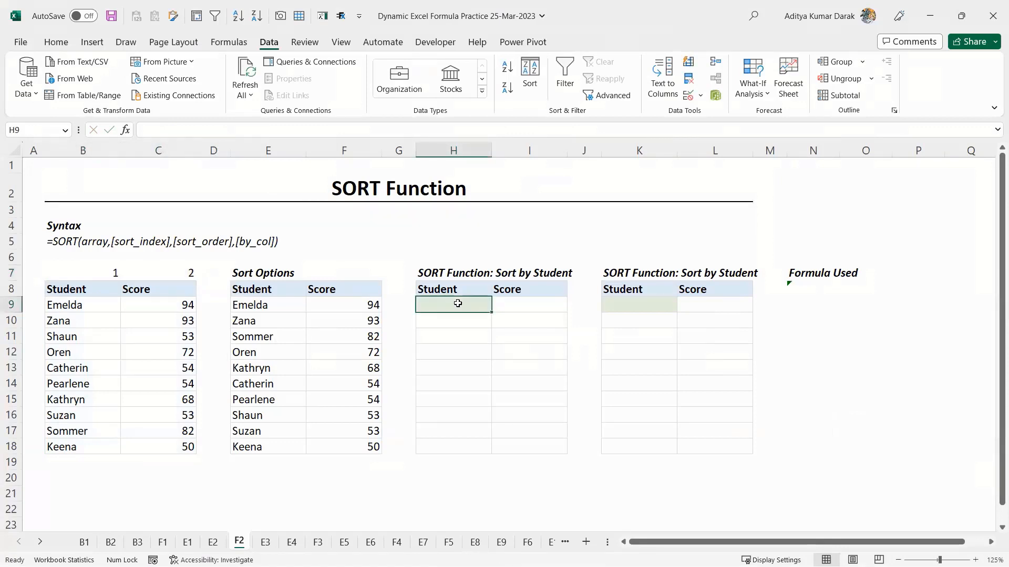
{"action": "type", "text": "=sort"}
{"action": "key", "text": "Tab"}
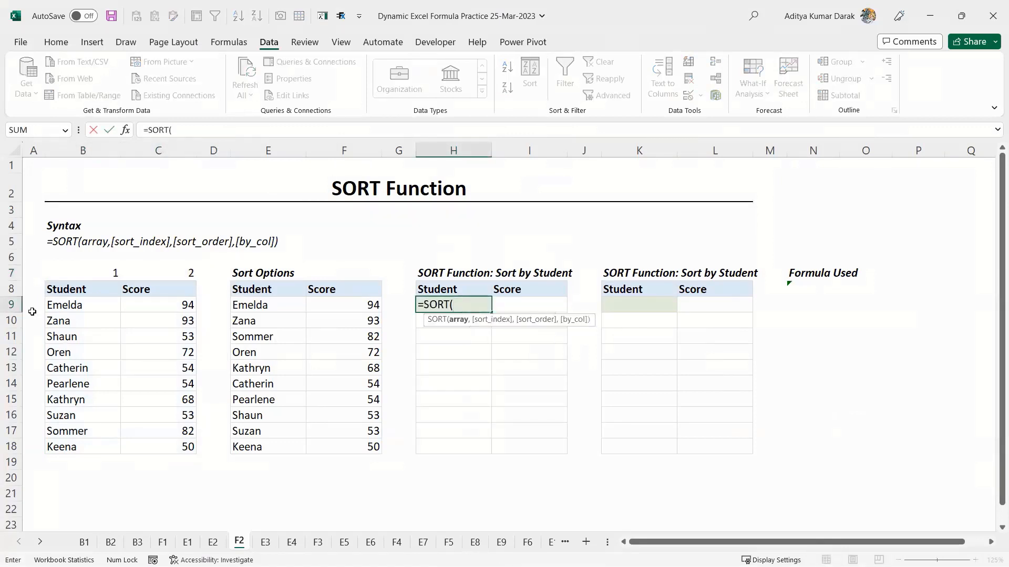
{"action": "left_click_drag", "start_coordinate": [78, 309], "coordinate": [146, 441]}
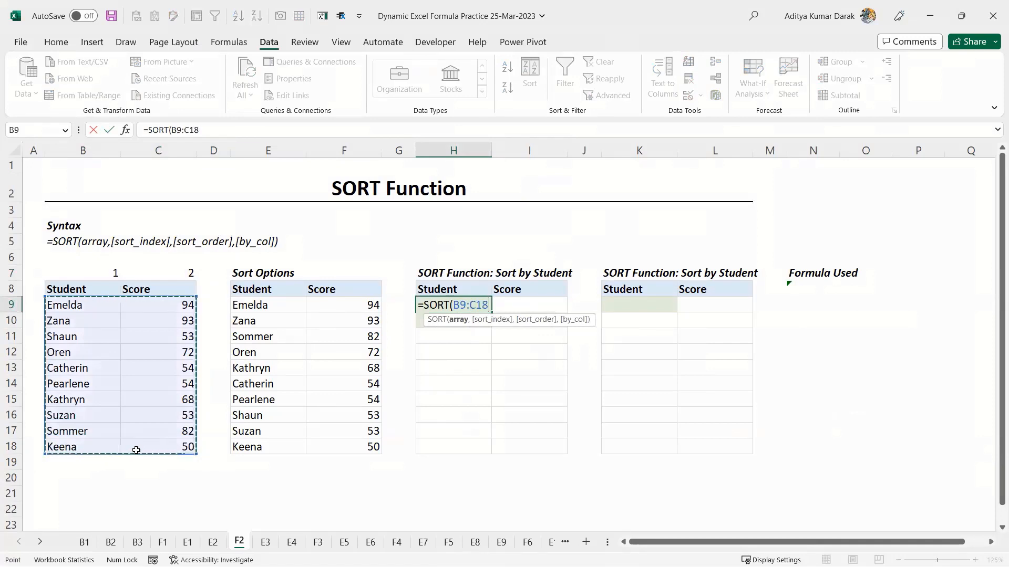
{"action": "type", "text": ","}
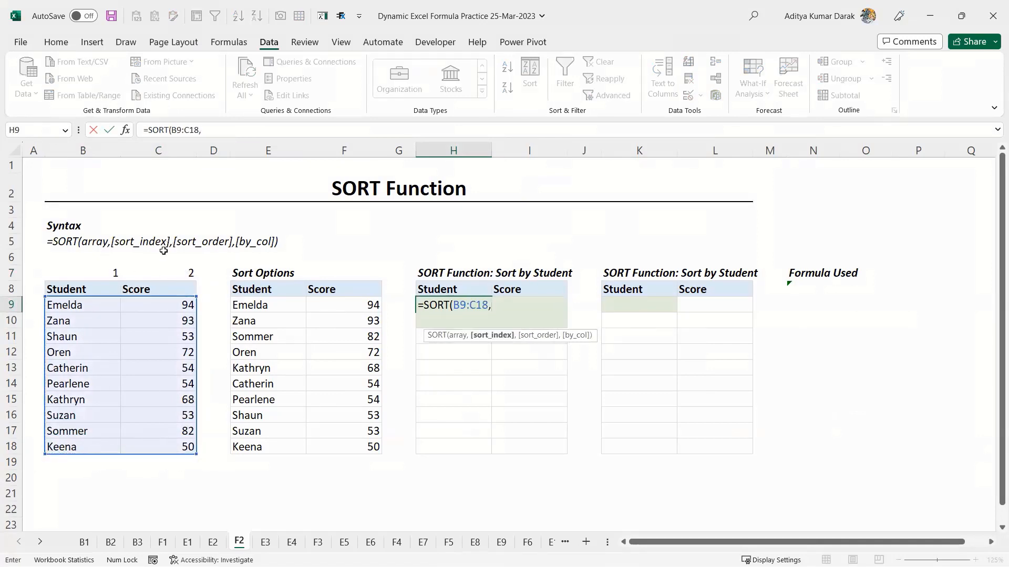
{"action": "type", "text": "2,"}
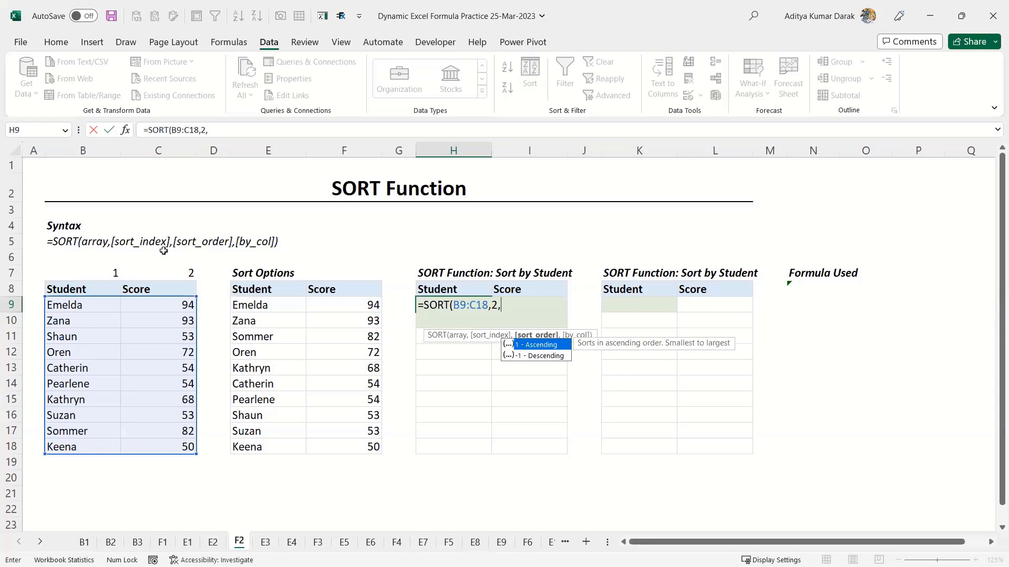
{"action": "type", "text": "-1"}
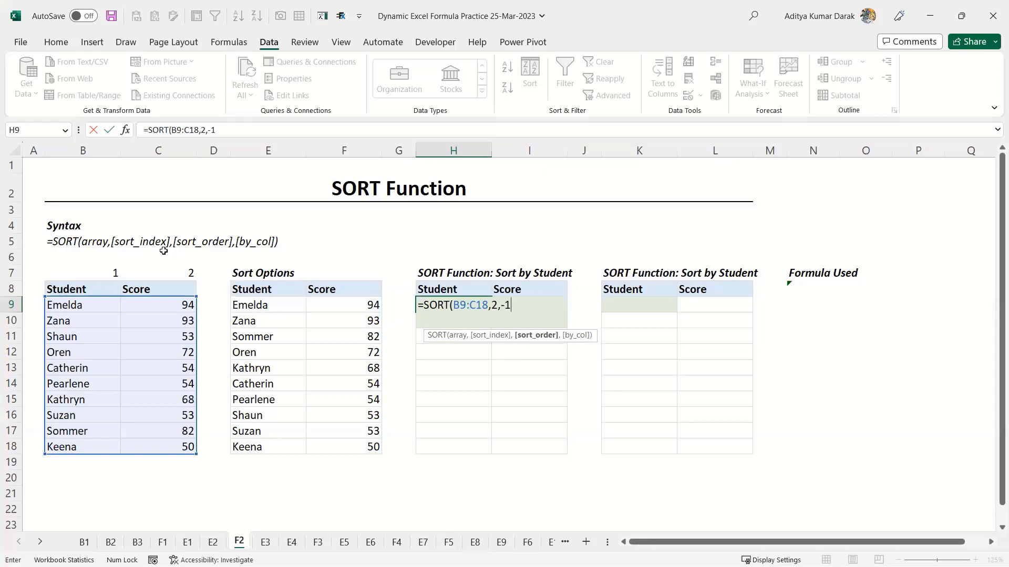
{"action": "key", "text": "ctrl+Return"}
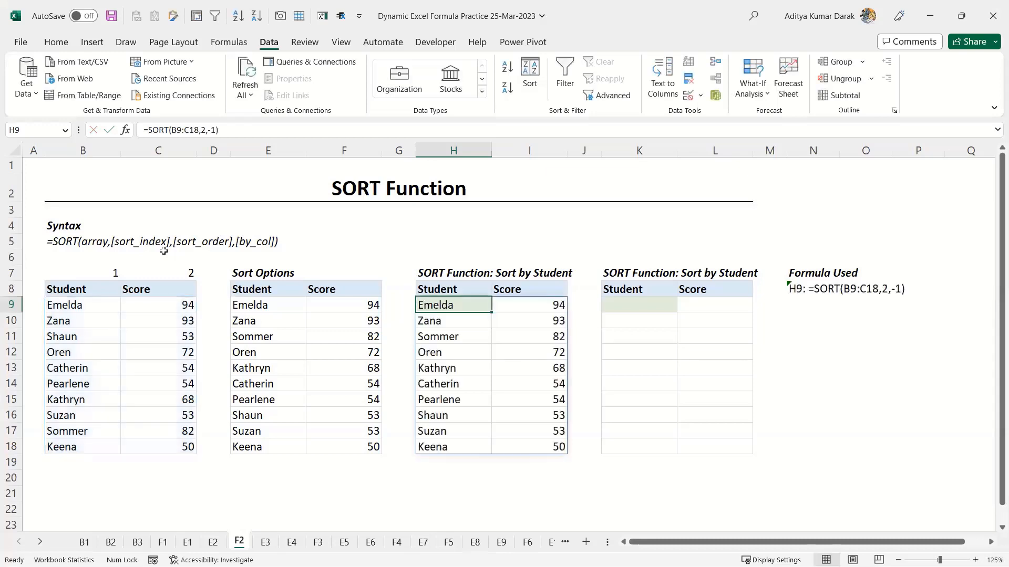
- Set the source score in C9 to 10 and check the last row of the SORT output in H18:I18
{"action": "left_click", "coordinate": [170, 301]}
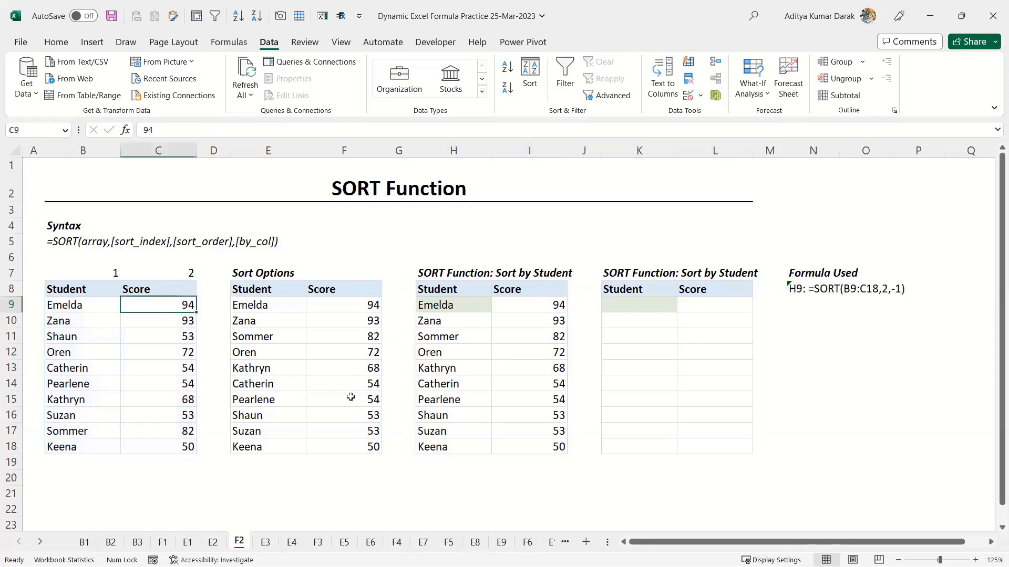
{"action": "type", "text": "10"}
{"action": "key", "text": "Return"}
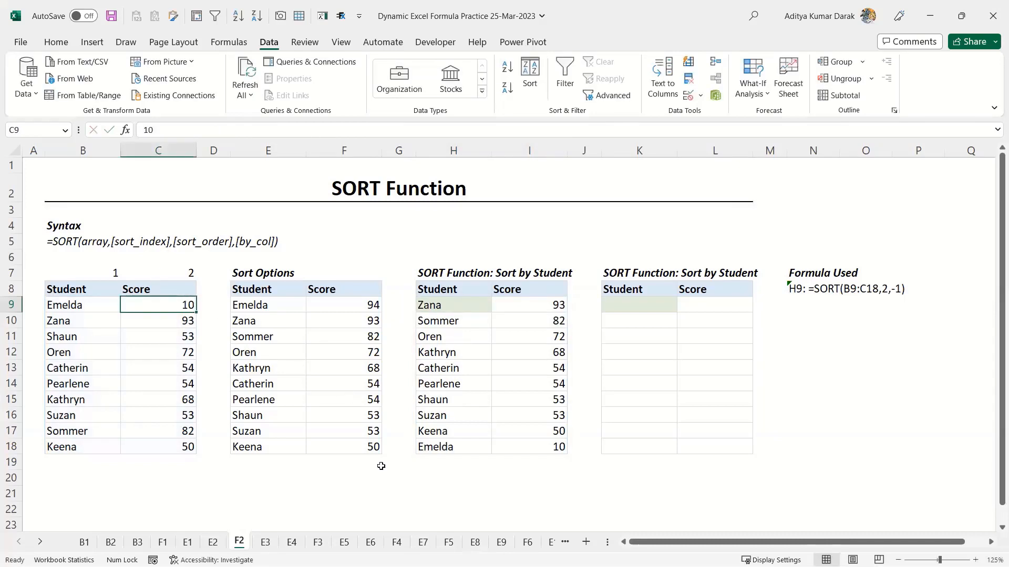
{"action": "left_click", "coordinate": [482, 430]}
{"action": "left_click_drag", "start_coordinate": [508, 436], "coordinate": [547, 445]}
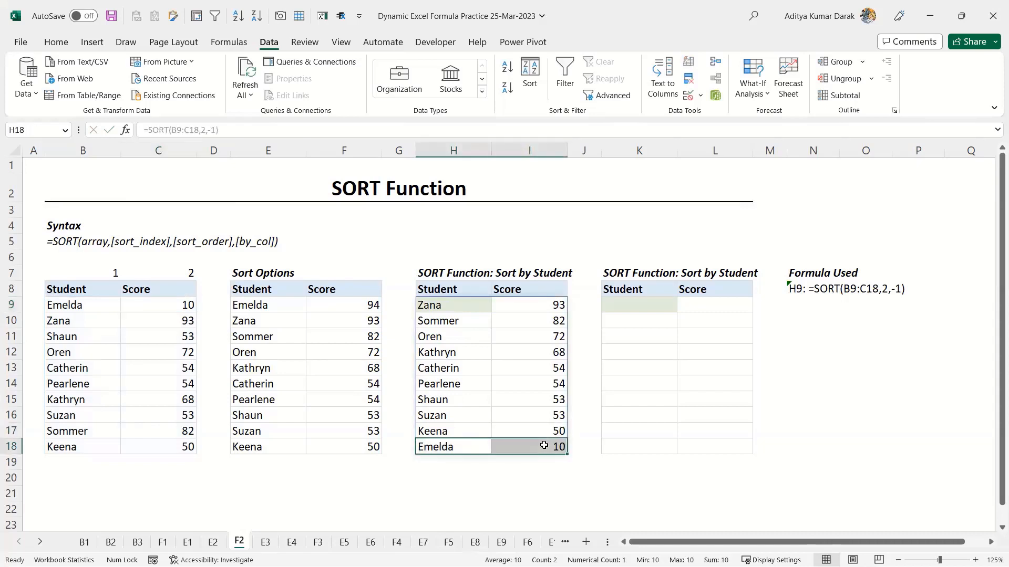
{"action": "left_click", "coordinate": [525, 489]}
- Enter =SORT(B9:C18) in K9 to sort the table by student name with the default options
{"action": "left_click", "coordinate": [646, 303]}
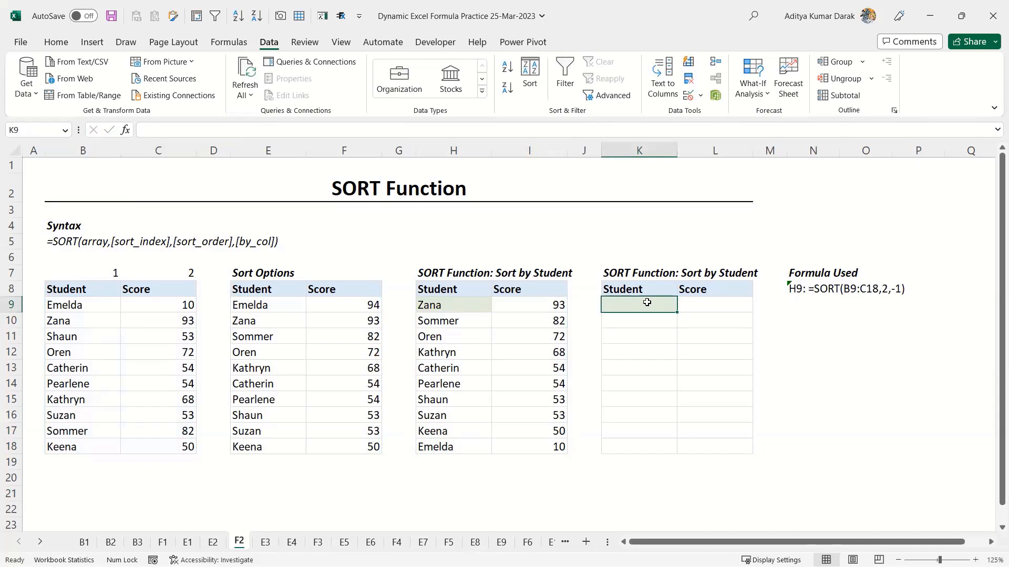
{"action": "type", "text": "=sort"}
{"action": "key", "text": "Tab"}
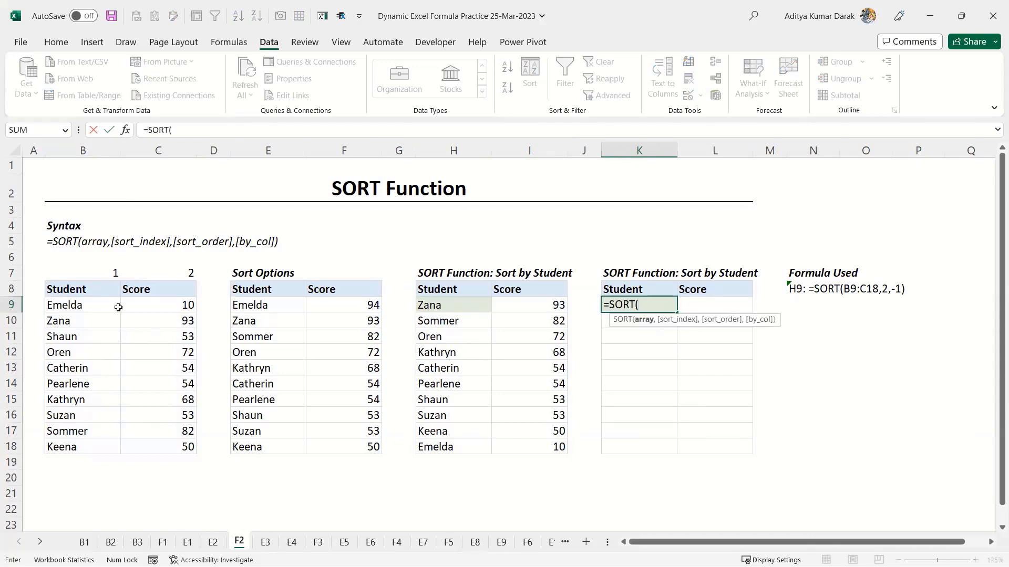
{"action": "left_click_drag", "start_coordinate": [84, 302], "coordinate": [147, 446]}
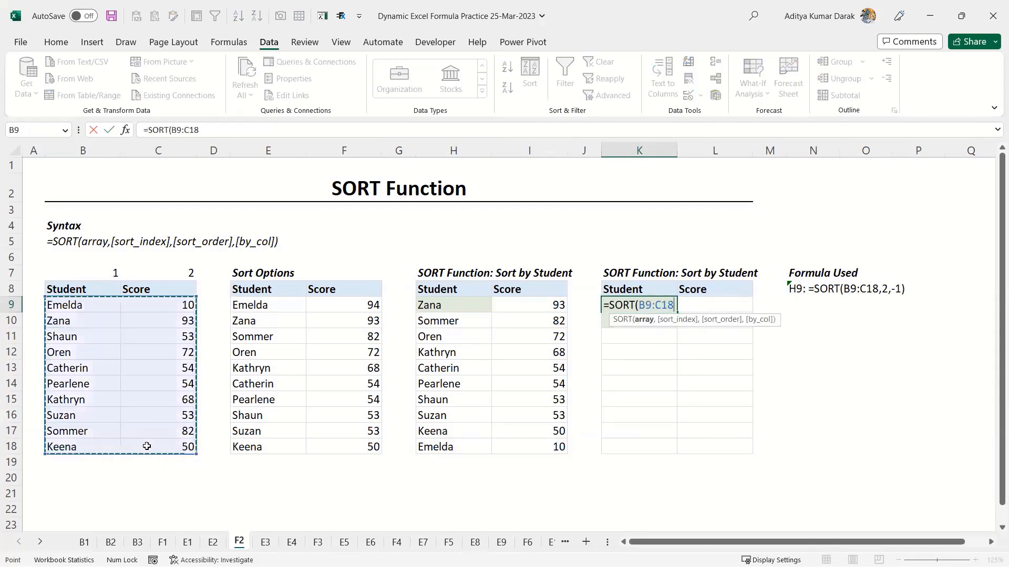
{"action": "type", "text": ")"}
{"action": "key", "text": "ctrl+Return"}
{"action": "key", "text": "Up"}
{"action": "left_click", "coordinate": [630, 305]}
- Change the heading in H7 to "SORT Function: Sort by Marks"
{"action": "left_click", "coordinate": [431, 273]}
{"action": "key", "text": "F2"}
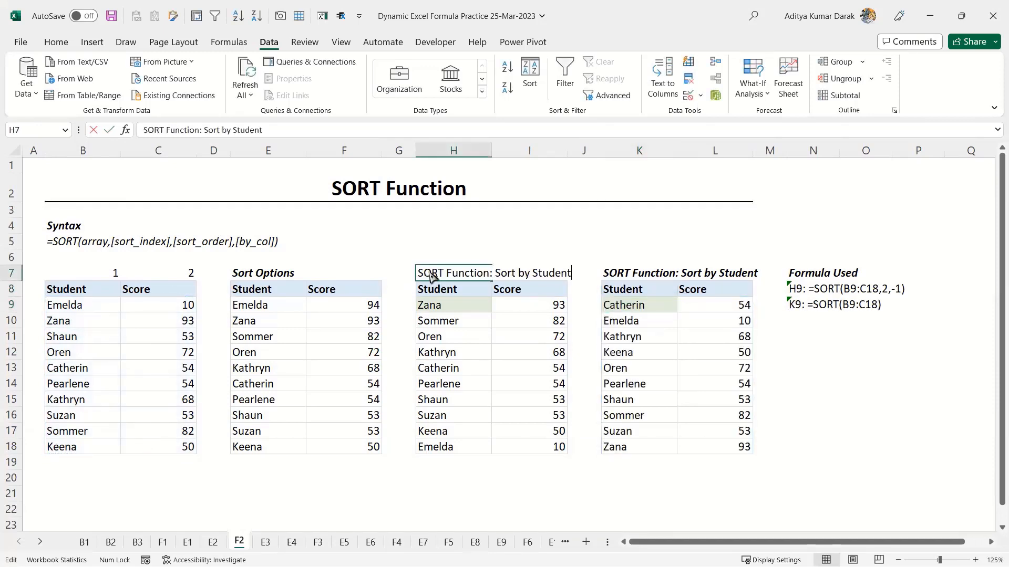
{"action": "key", "text": "ctrl+shift+Left"}
{"action": "type", "text": "Marks"}
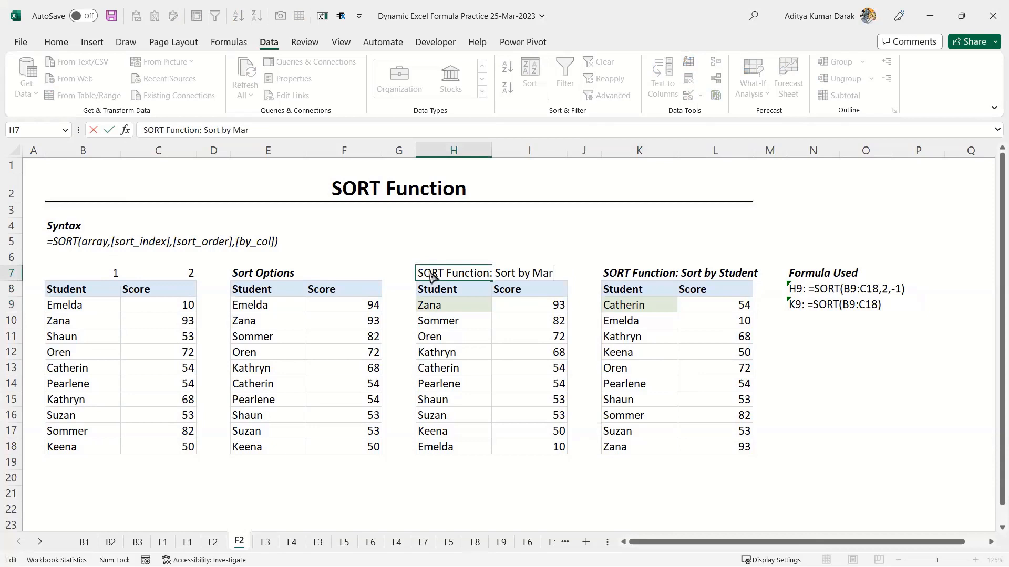
{"action": "key", "text": "ctrl+Return"}
- Change the student sort formula in K9 to =SORT(B9:C18,1,1) to sort by the first column in ascending order
{"action": "left_click", "coordinate": [630, 306]}
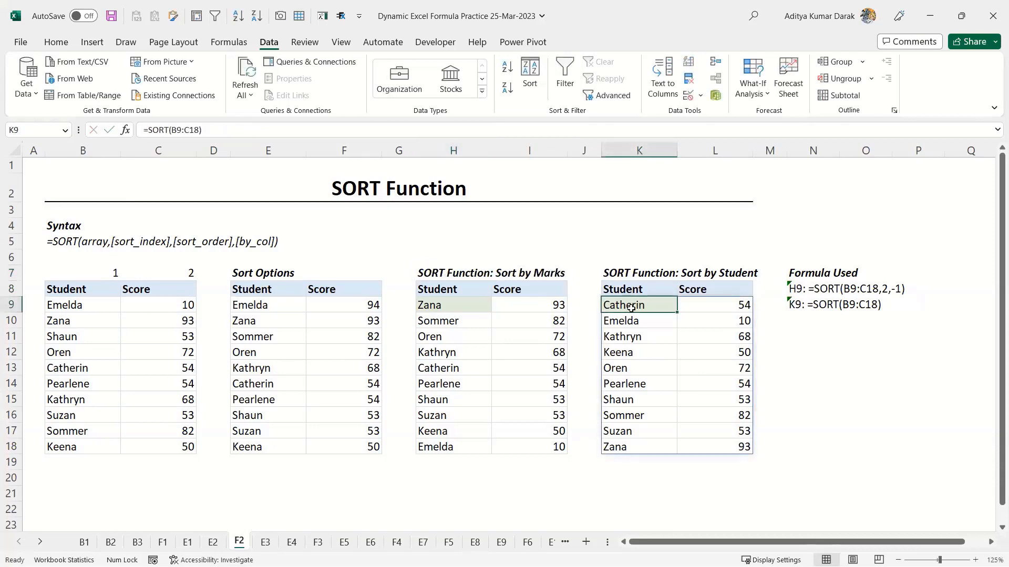
{"action": "key", "text": "F2"}
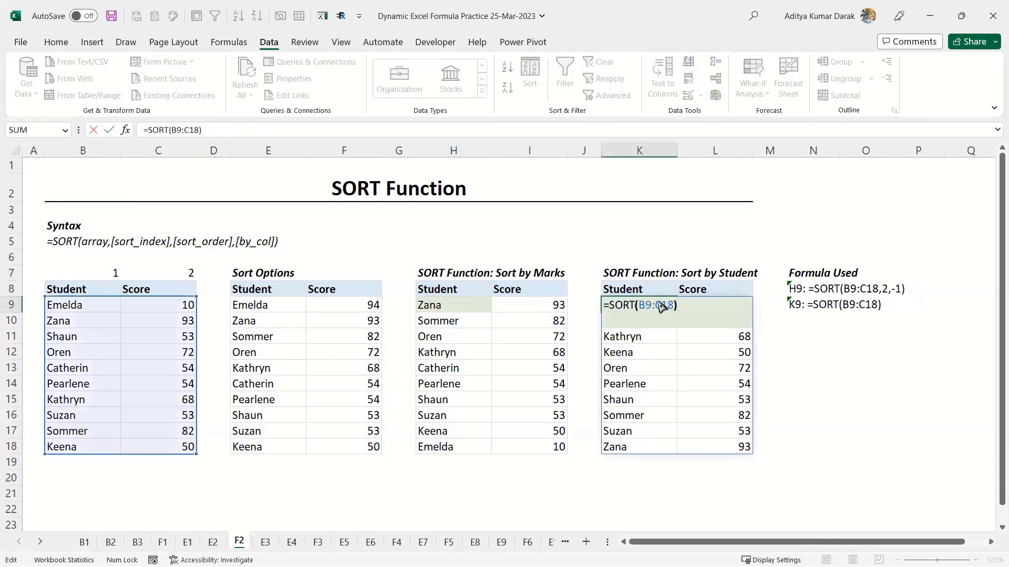
{"action": "key", "text": "Left"}
{"action": "type", "text": ",1"}
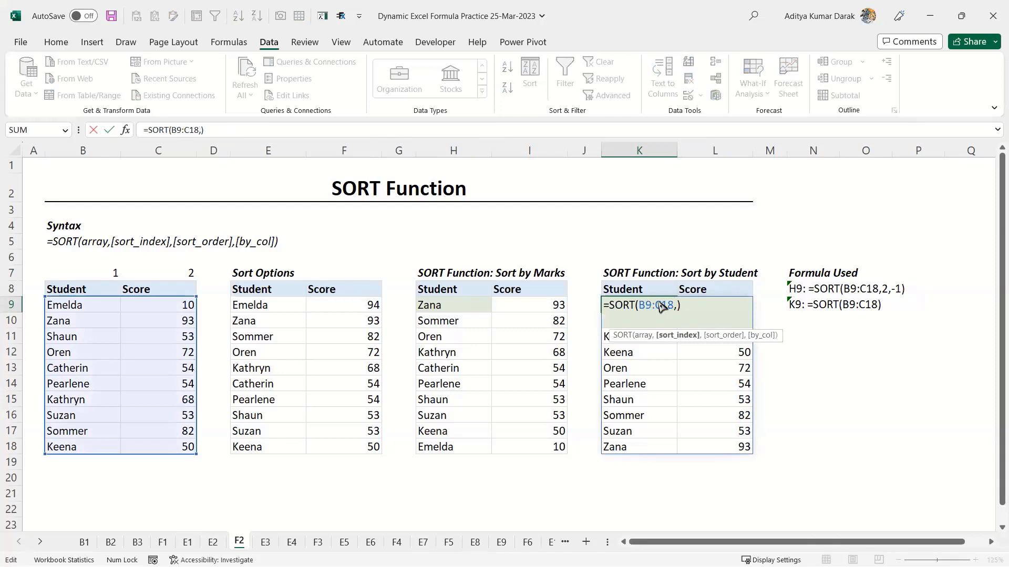
{"action": "type", "text": ","}
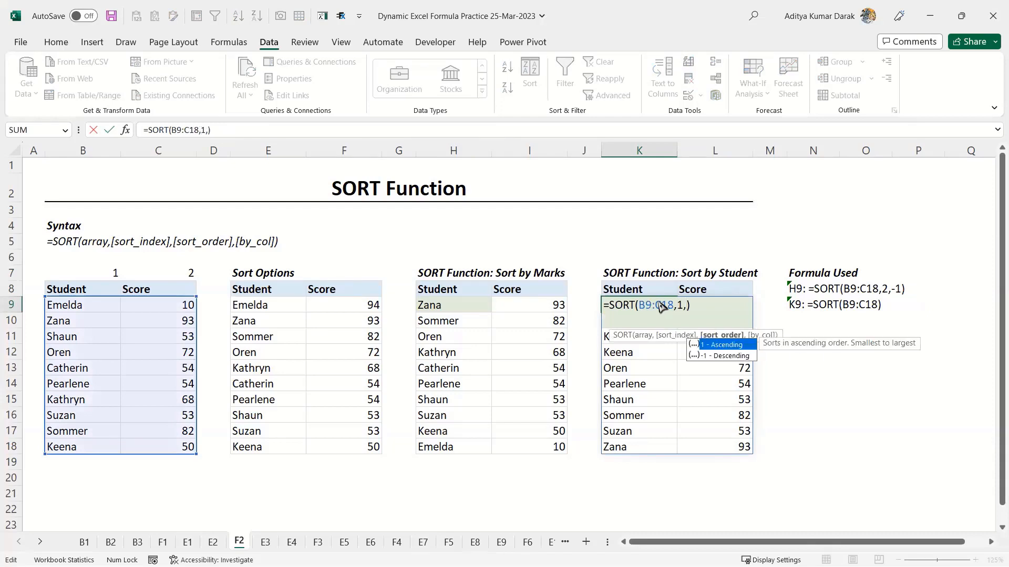
{"action": "type", "text": "1"}
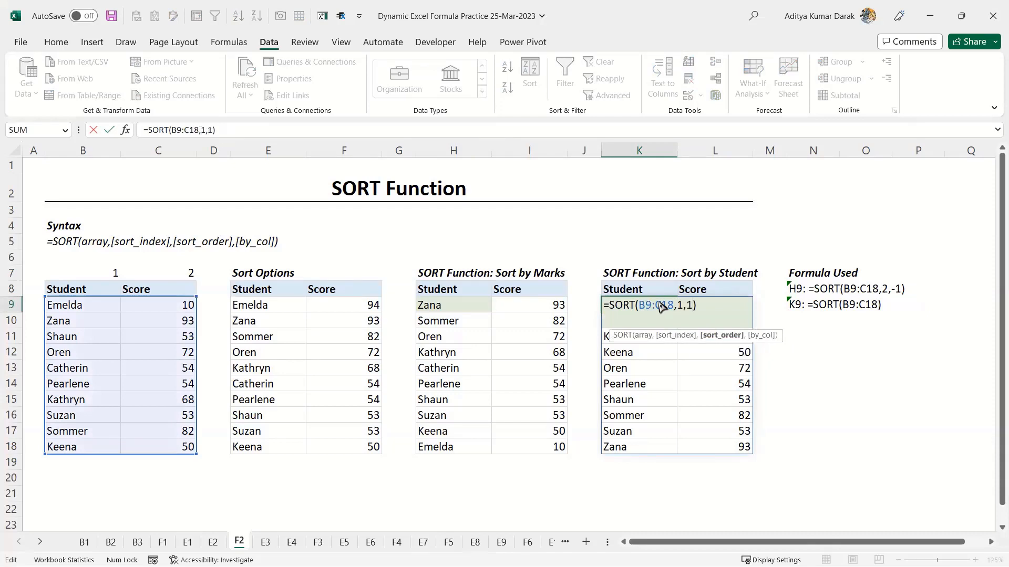
{"action": "key", "text": "Return"}
{"action": "left_click", "coordinate": [655, 302]}
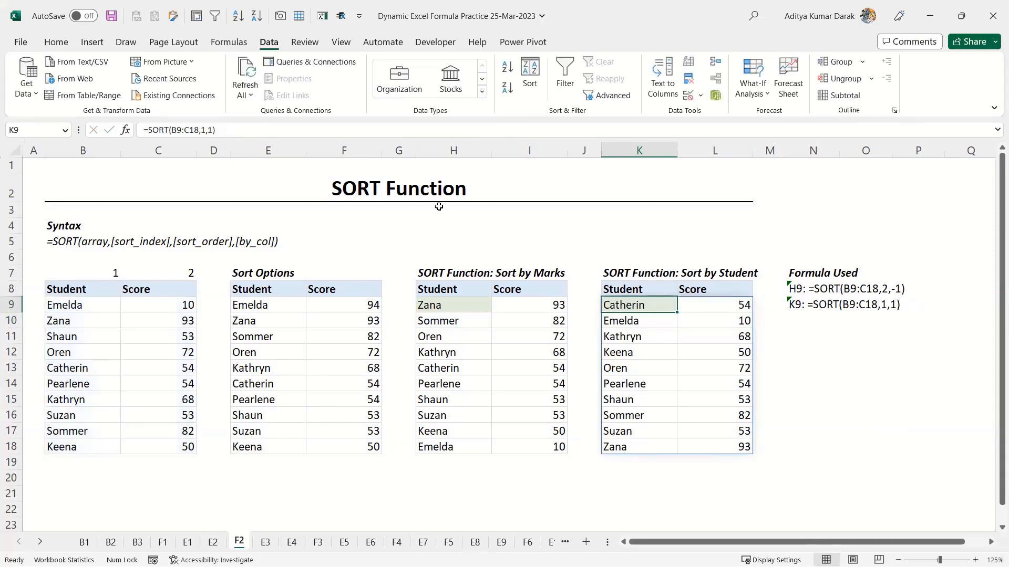
- Undo the edit to the K9 formula and the heading change in H7
{"action": "key", "text": "ctrl+z"}
{"action": "key", "text": "ctrl+z"}
{"action": "key", "text": "ctrl+z"}
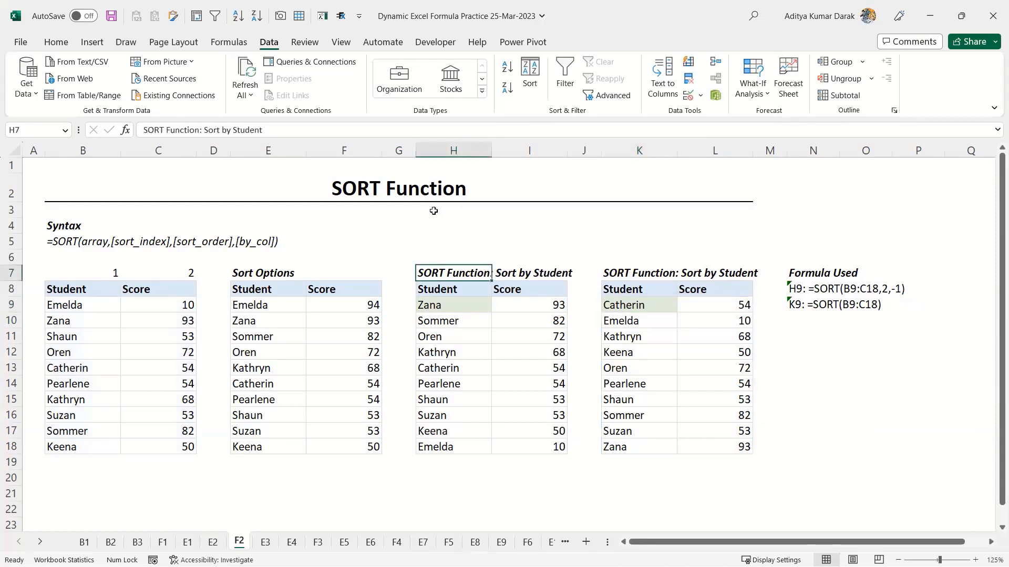
- On sheet E3, enter =SORT(B5:C14,2,-1) in E5 to sort employees by descending salary, and switch to sheet E4
{"action": "key", "text": "ctrl+Page_Down"}
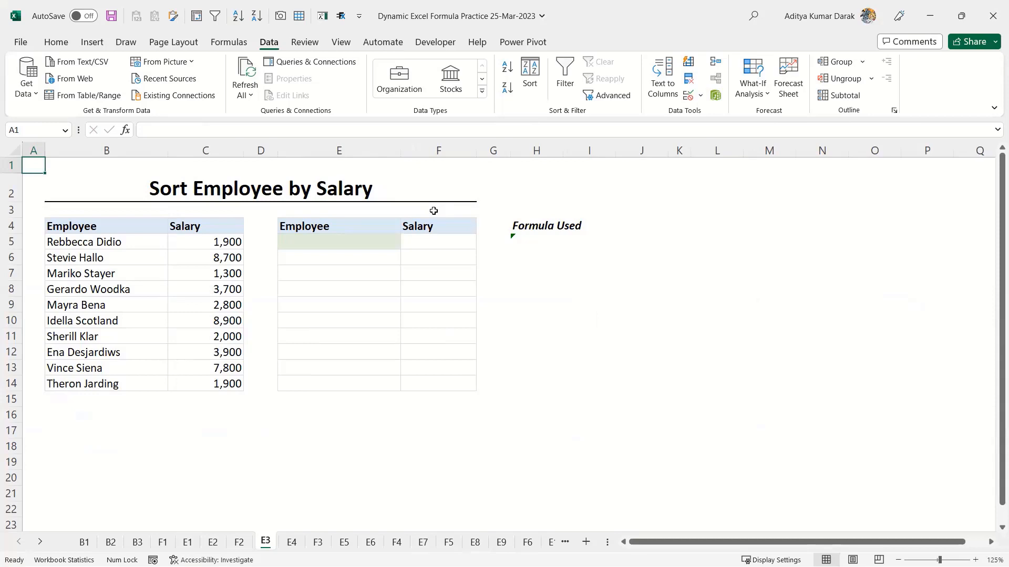
{"action": "left_click", "coordinate": [362, 237]}
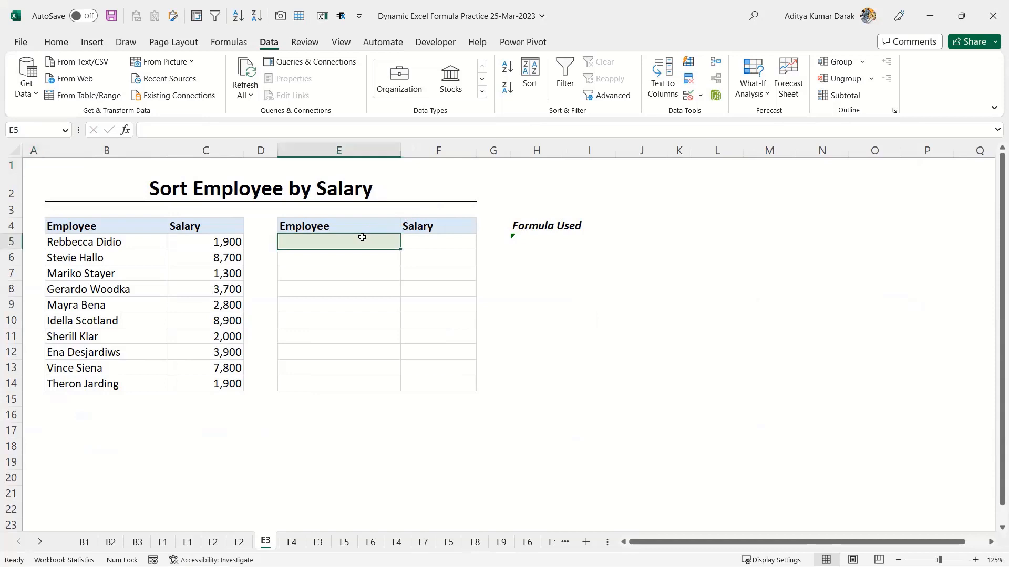
{"action": "type", "text": "=sort"}
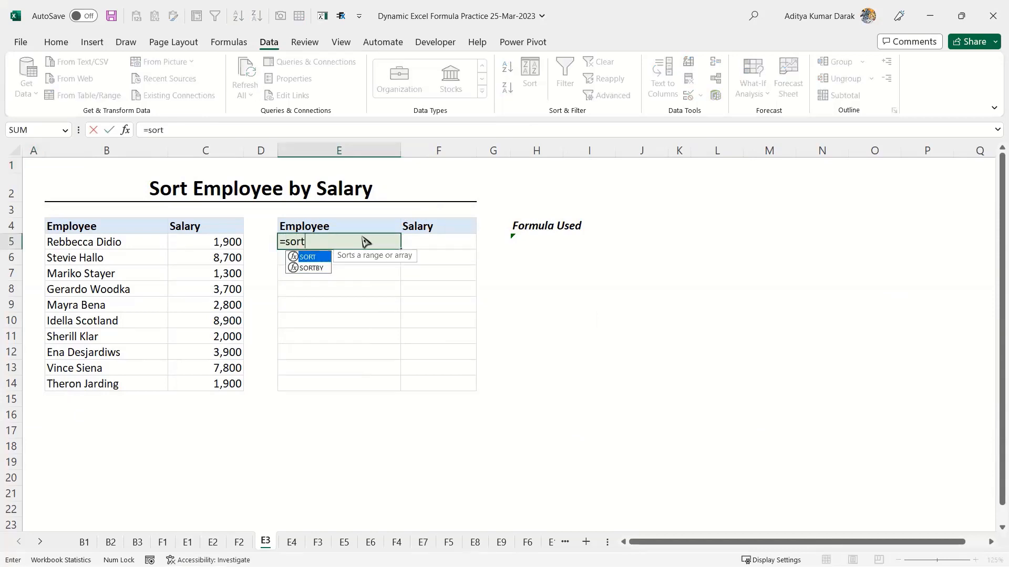
{"action": "key", "text": "Tab"}
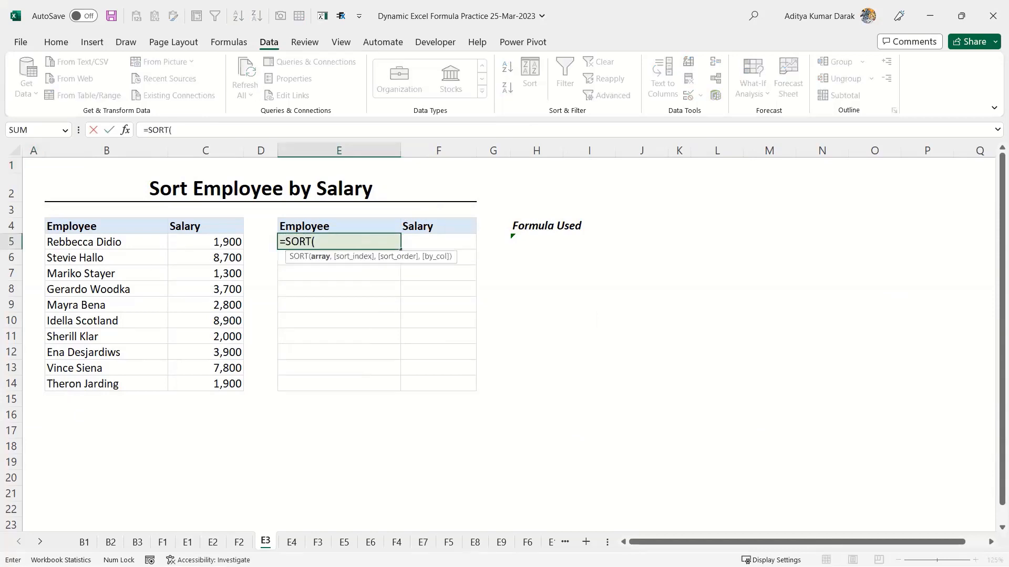
{"action": "left_click_drag", "start_coordinate": [76, 243], "coordinate": [197, 382]}
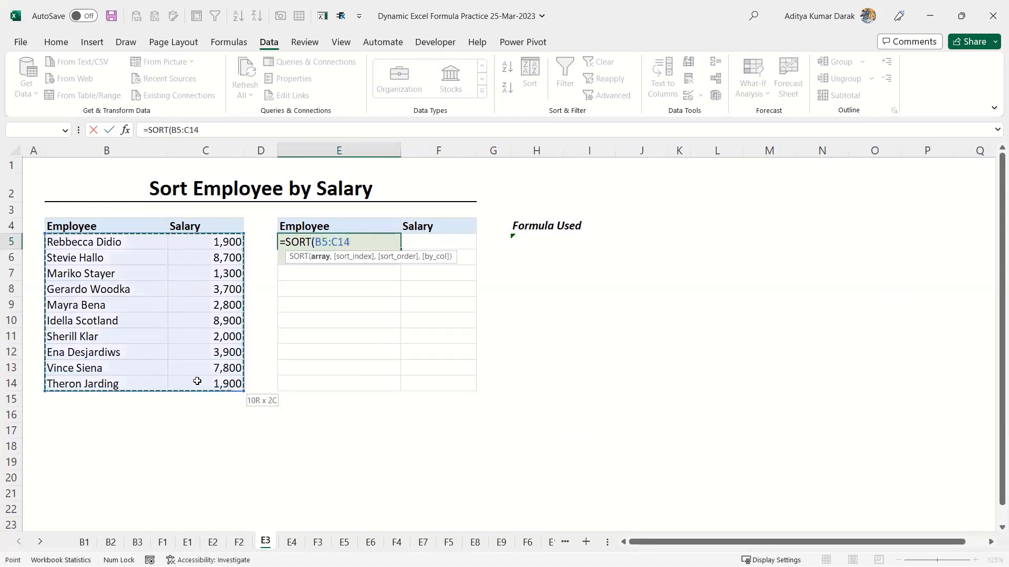
{"action": "type", "text": ","}
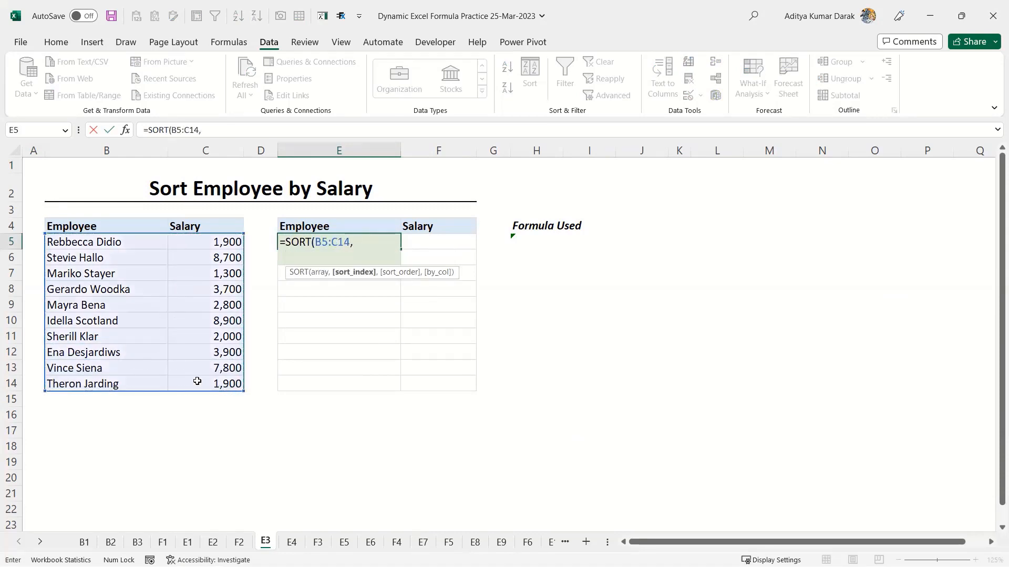
{"action": "type", "text": "1"}
{"action": "key", "text": "BackSpace"}
{"action": "type", "text": "2,-1)"}
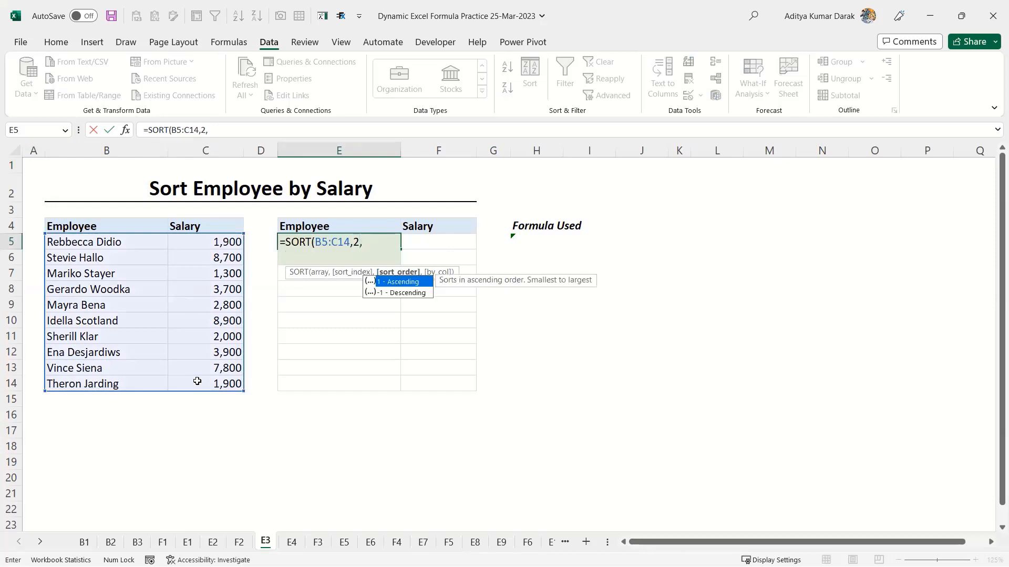
{"action": "key", "text": "Return"}
{"action": "key", "text": "Up"}
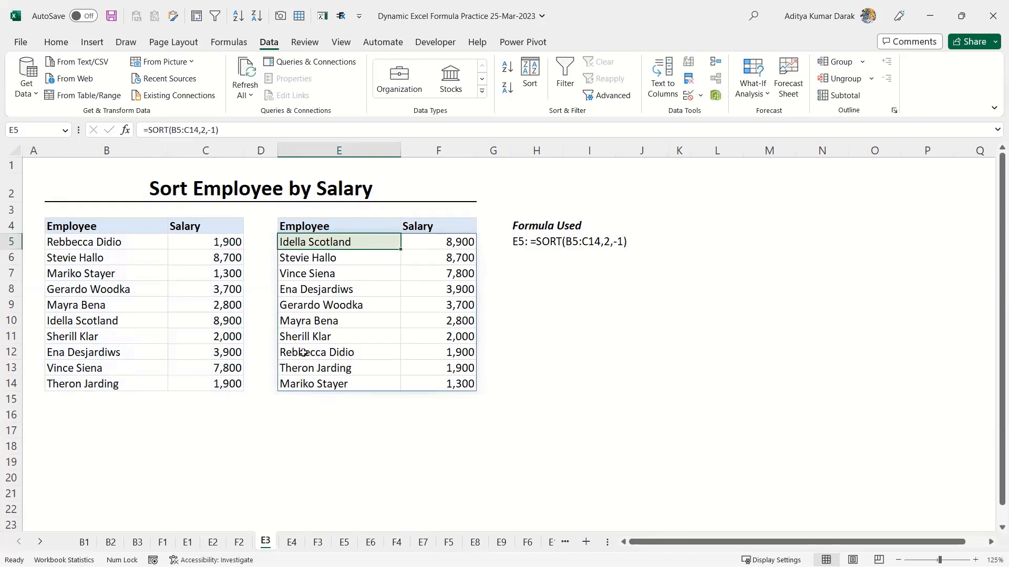
{"action": "key", "text": "ctrl+Page_Down"}
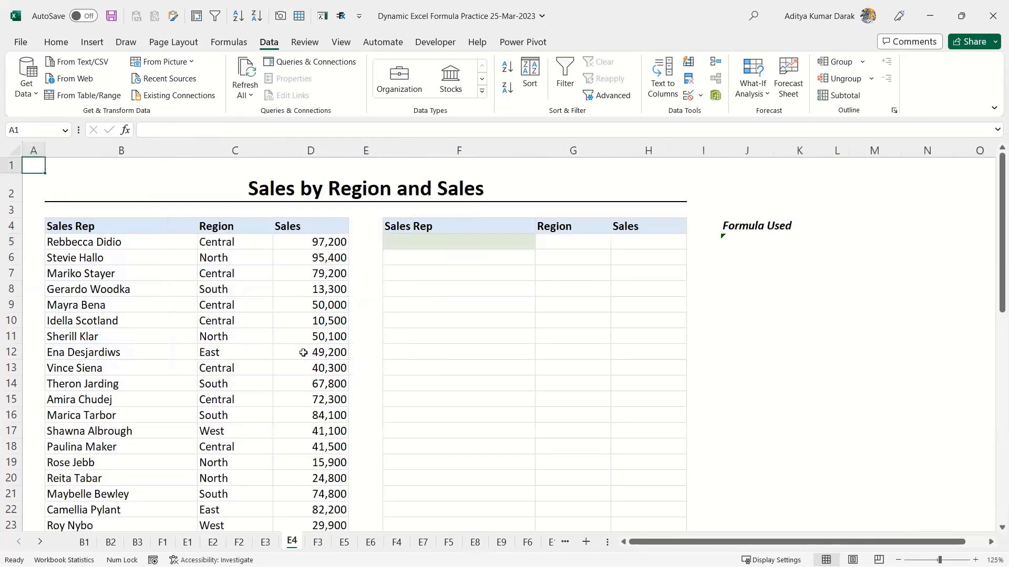
{"action": "left_click", "coordinate": [439, 242]}
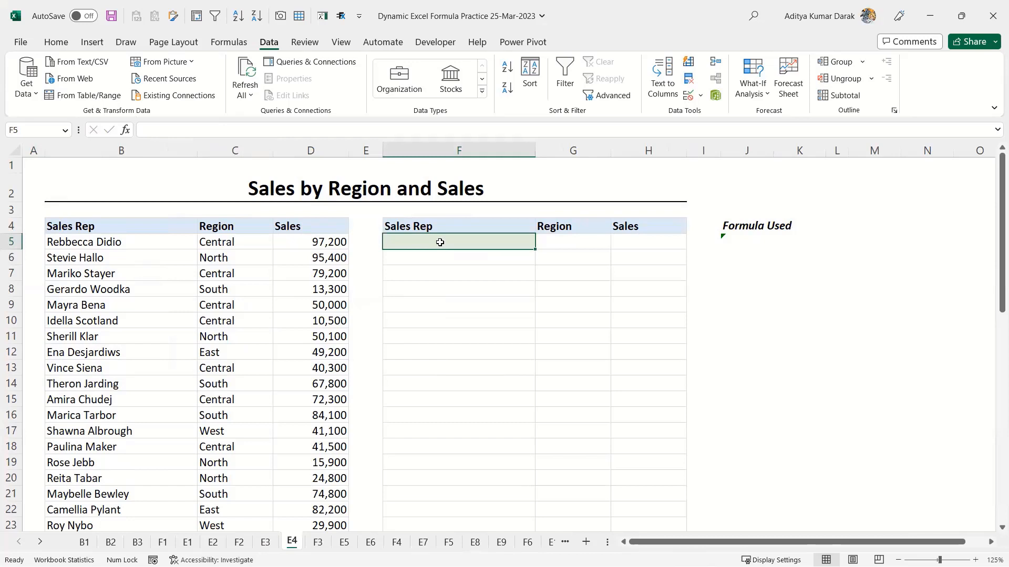
{"action": "type", "text": "="}
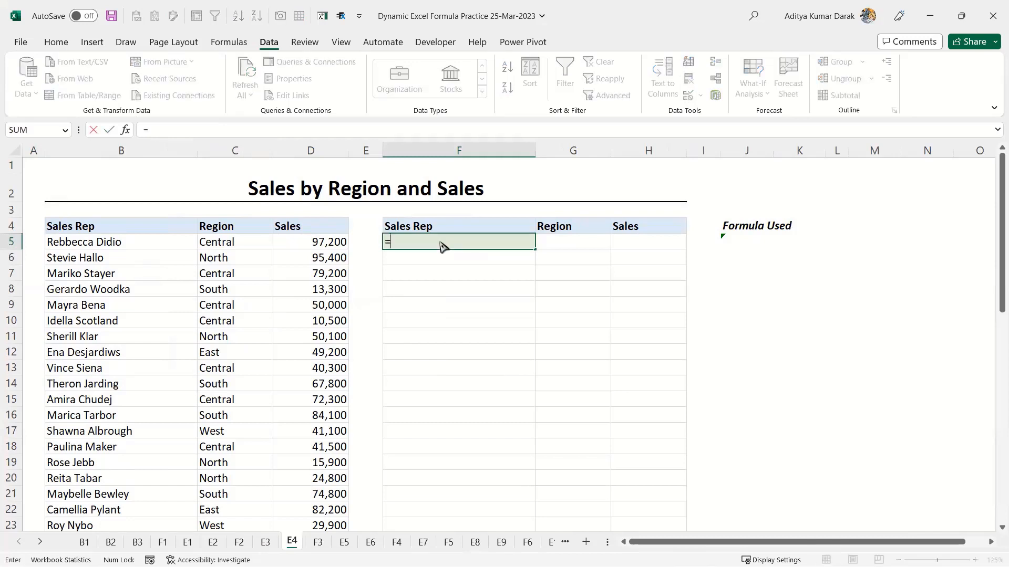
{"action": "type", "text": "uniq"}
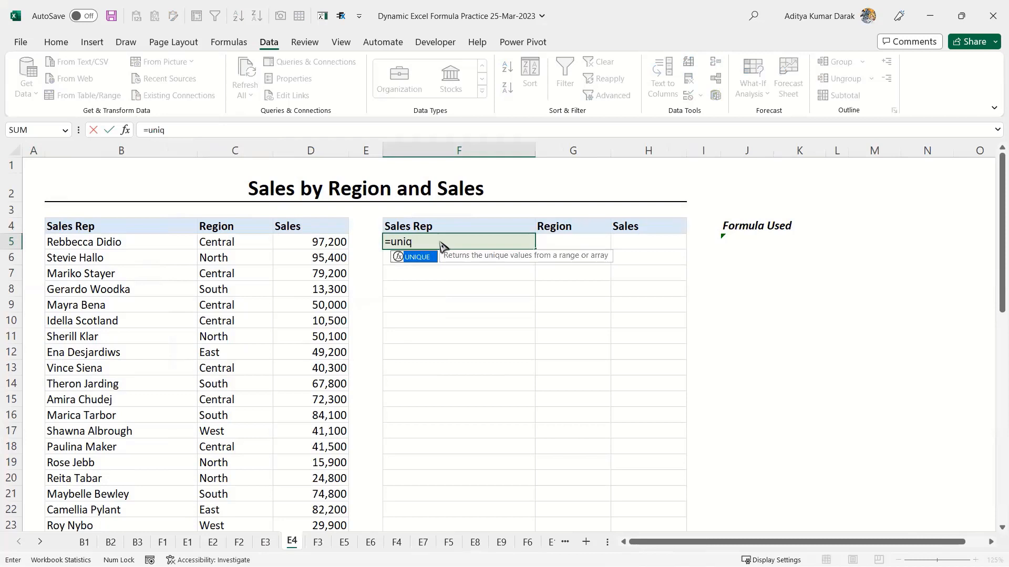
{"action": "key", "text": "Tab"}
{"action": "left_click", "coordinate": [107, 242]}
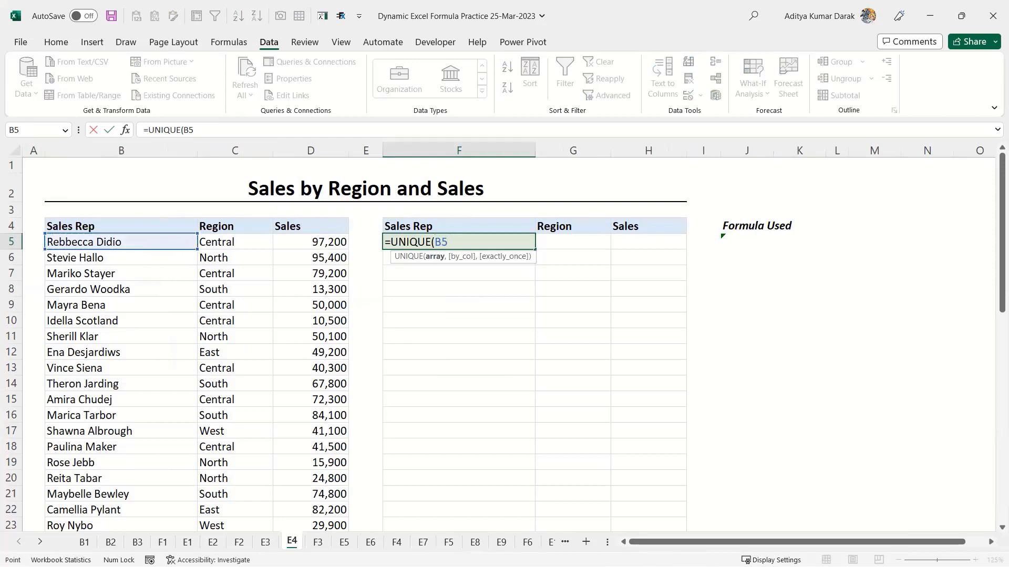
{"action": "key", "text": "Escape"}
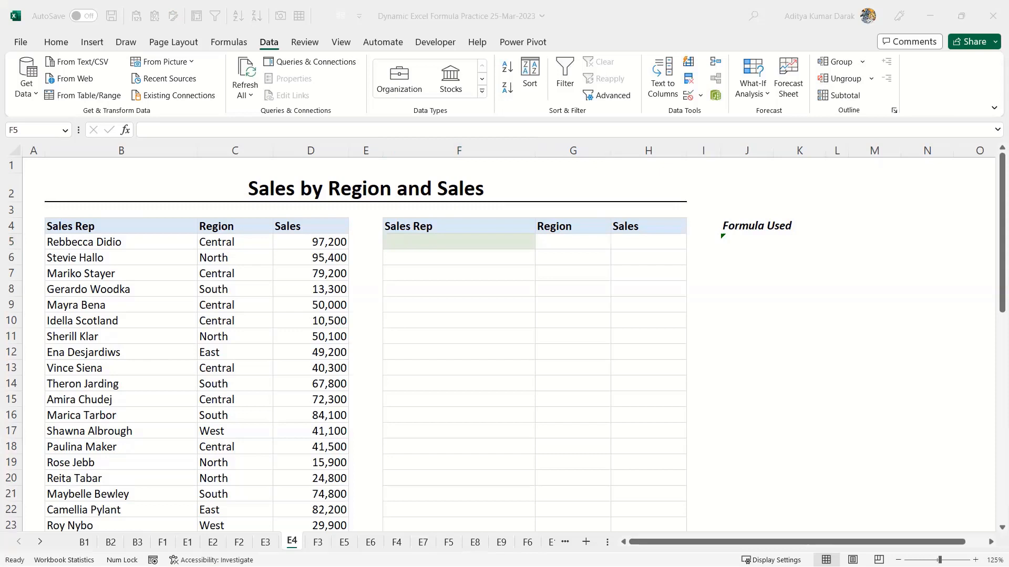
- Enter =SORT(B5:D54,2,1) in F5 to sort the sales records by region in ascending order
{"action": "left_click", "coordinate": [411, 240]}
{"action": "left_click", "coordinate": [404, 240]}
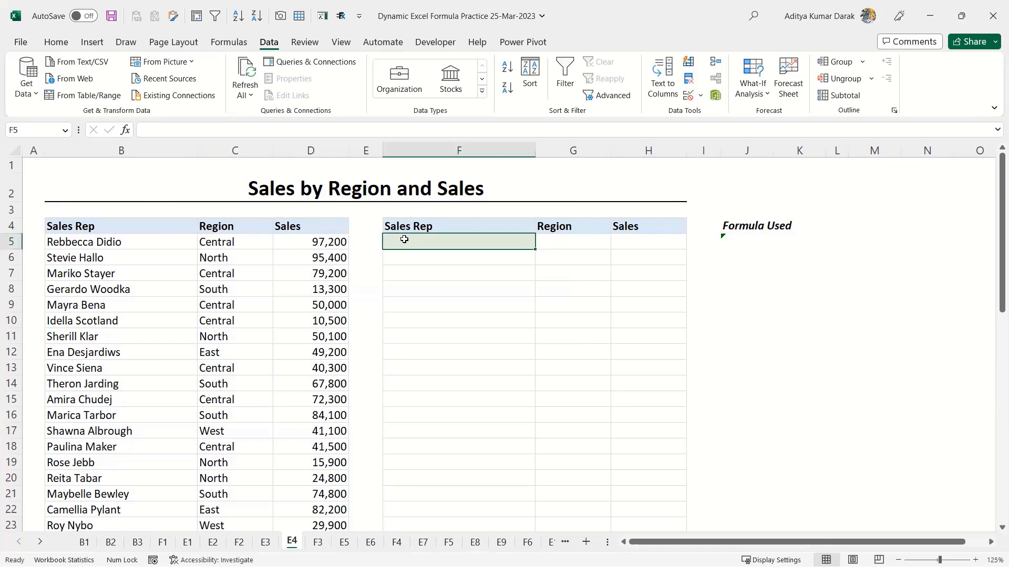
{"action": "type", "text": "="}
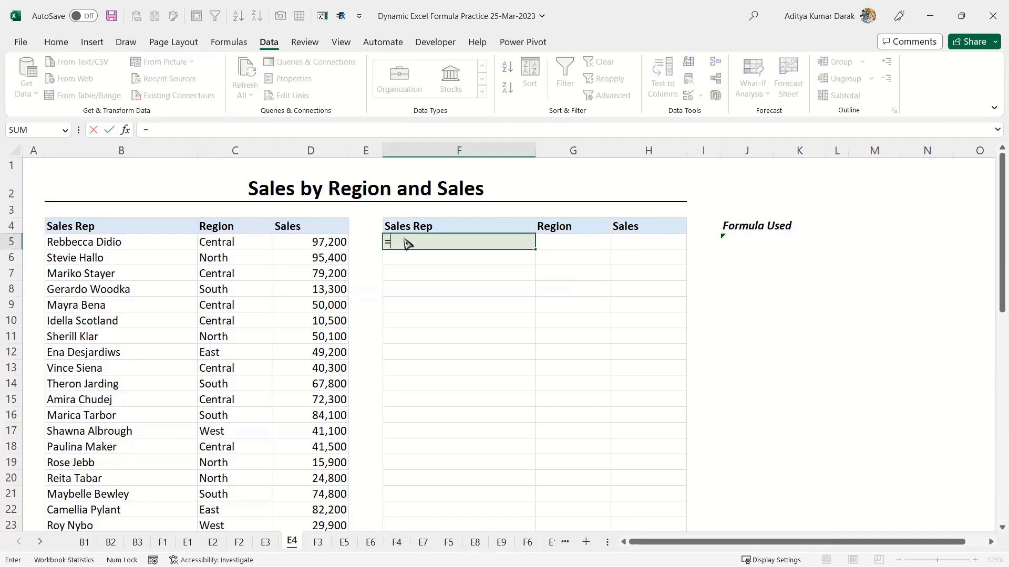
{"action": "type", "text": "SORT("}
{"action": "left_click", "coordinate": [111, 236]}
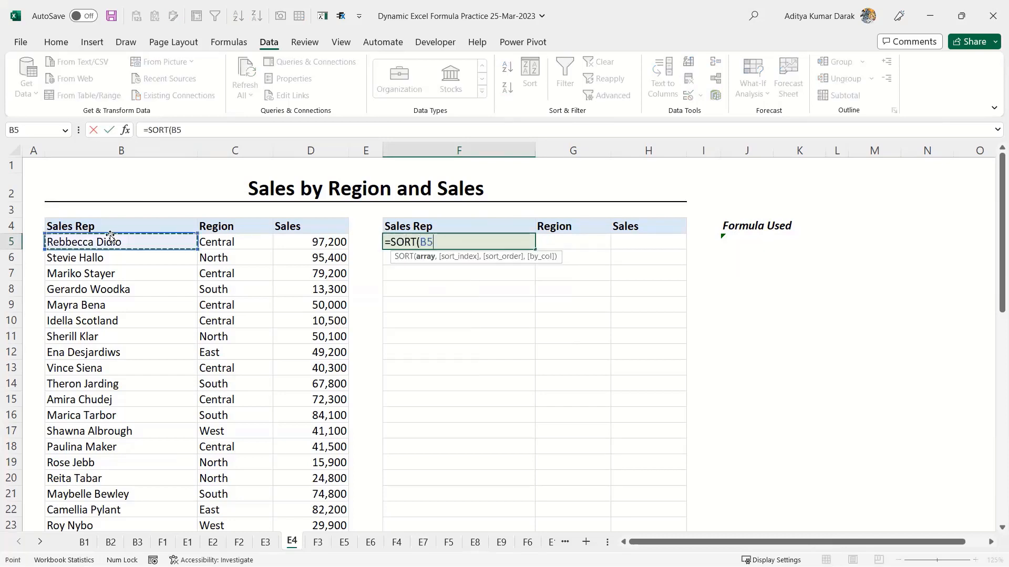
{"action": "key", "text": "ctrl+shift+Right"}
{"action": "key", "text": "ctrl+shift+Down"}
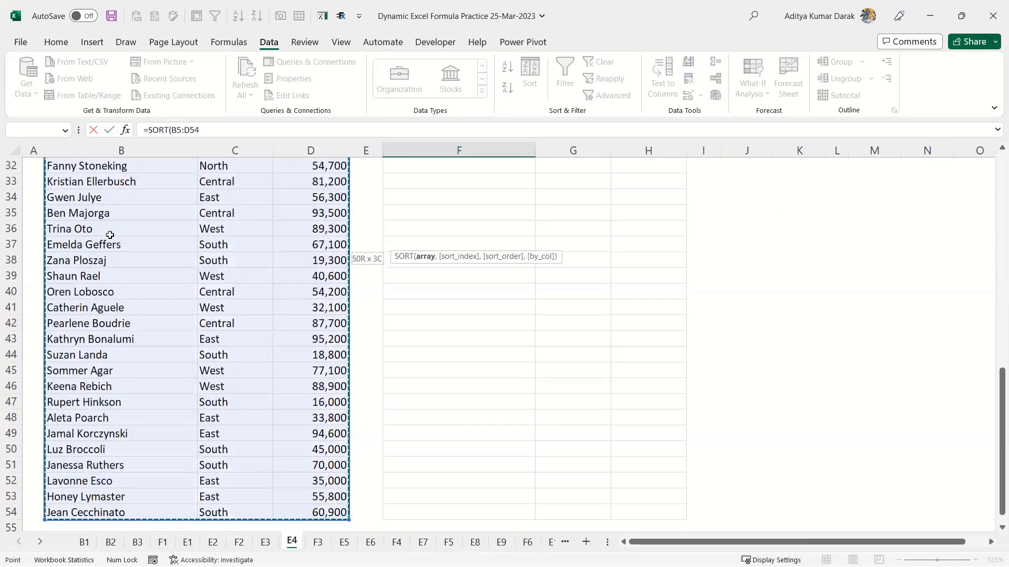
{"action": "type", "text": ",2"}
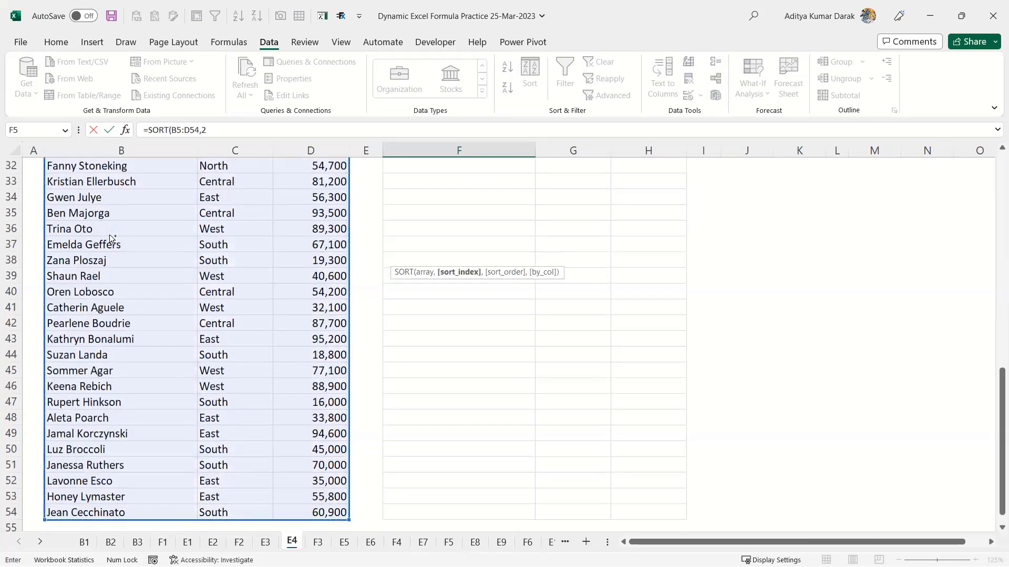
{"action": "scroll", "coordinate": [110, 234], "scroll_direction": "up", "scroll_amount": 10}
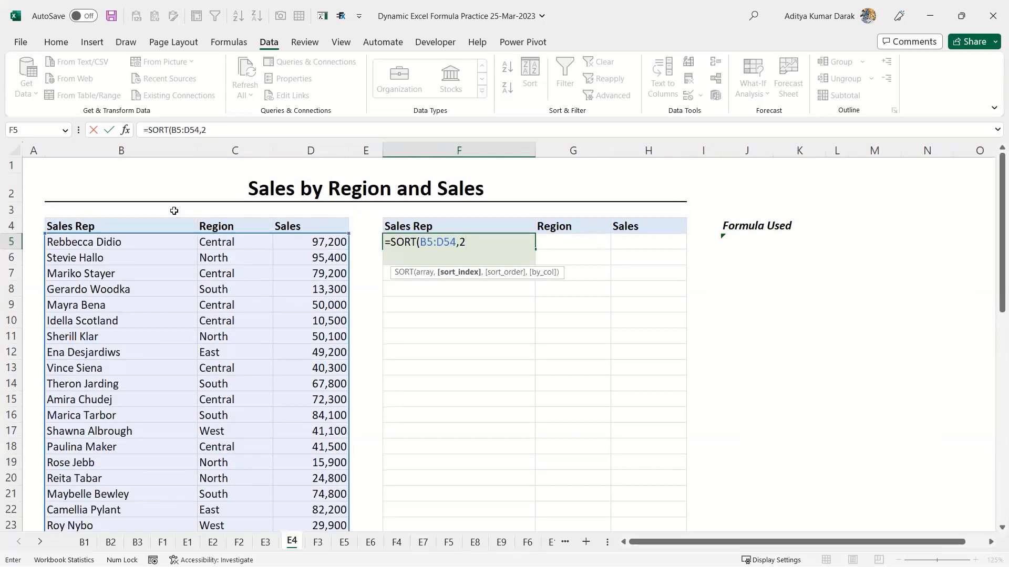
{"action": "type", "text": "2,"}
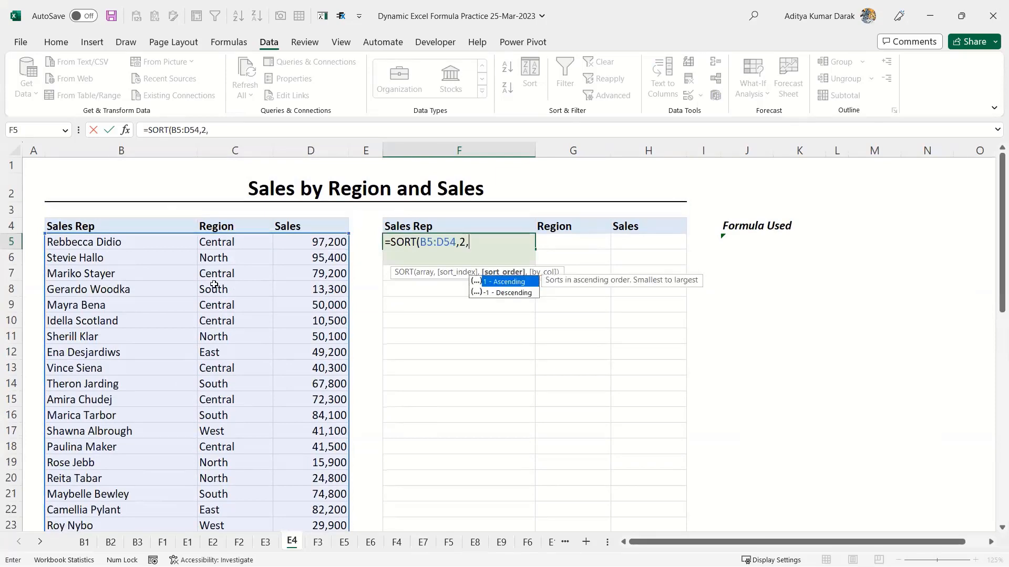
{"action": "type", "text": "1"}
{"action": "key", "text": "Return"}
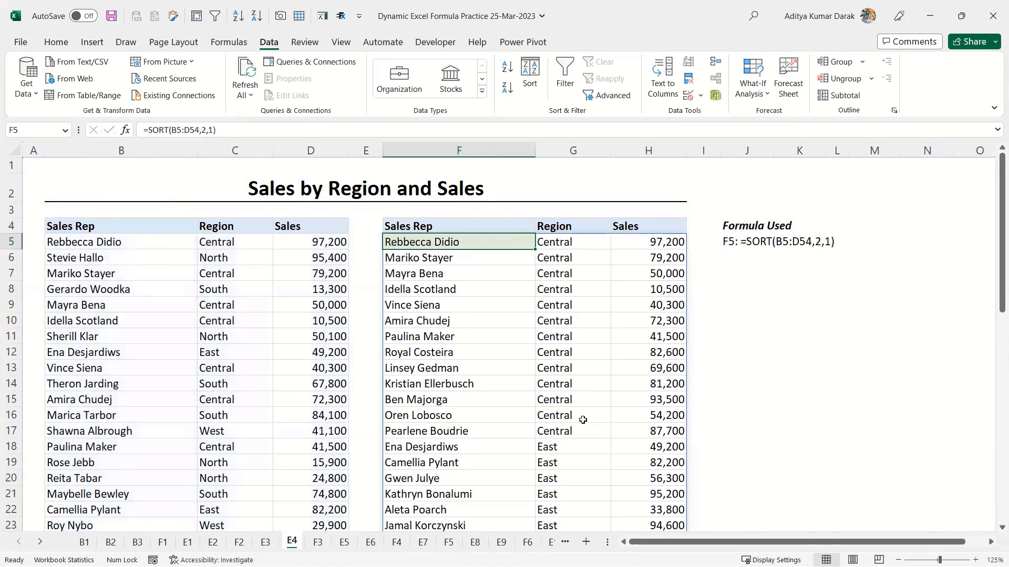
- Examine the order of the Central region's sales in G5:H16, comparing rows 5 and 15 of the sorted output
{"action": "left_click_drag", "start_coordinate": [583, 420], "coordinate": [576, 243]}
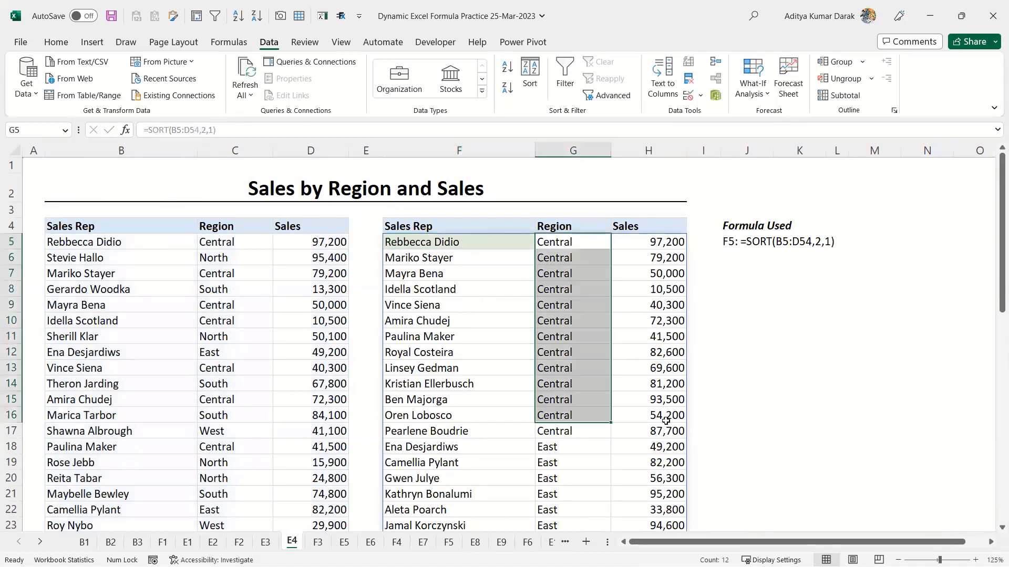
{"action": "left_click_drag", "start_coordinate": [662, 417], "coordinate": [648, 241]}
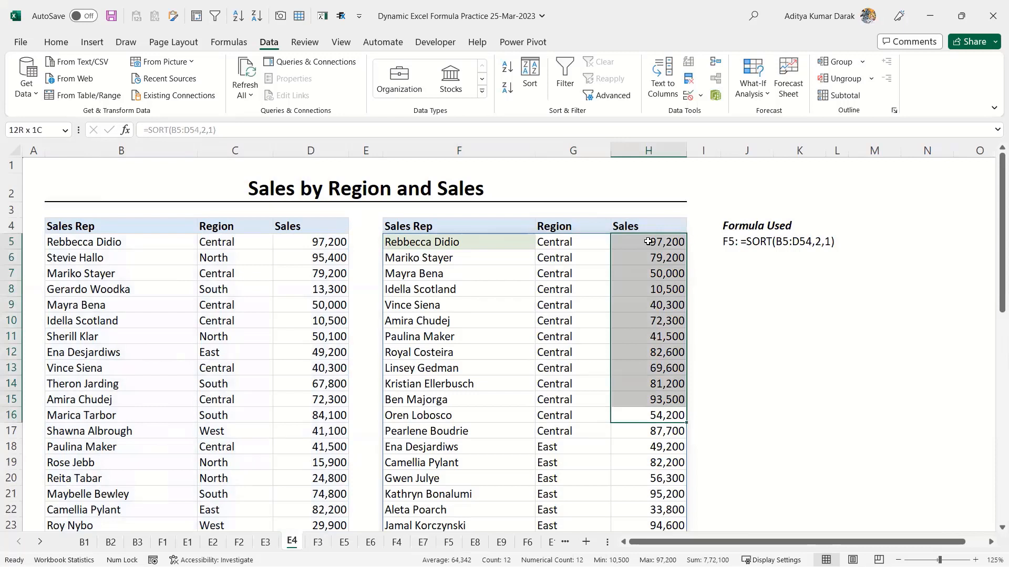
{"action": "left_click_drag", "start_coordinate": [647, 242], "coordinate": [647, 246]}
{"action": "left_click_drag", "start_coordinate": [647, 246], "coordinate": [467, 242]}
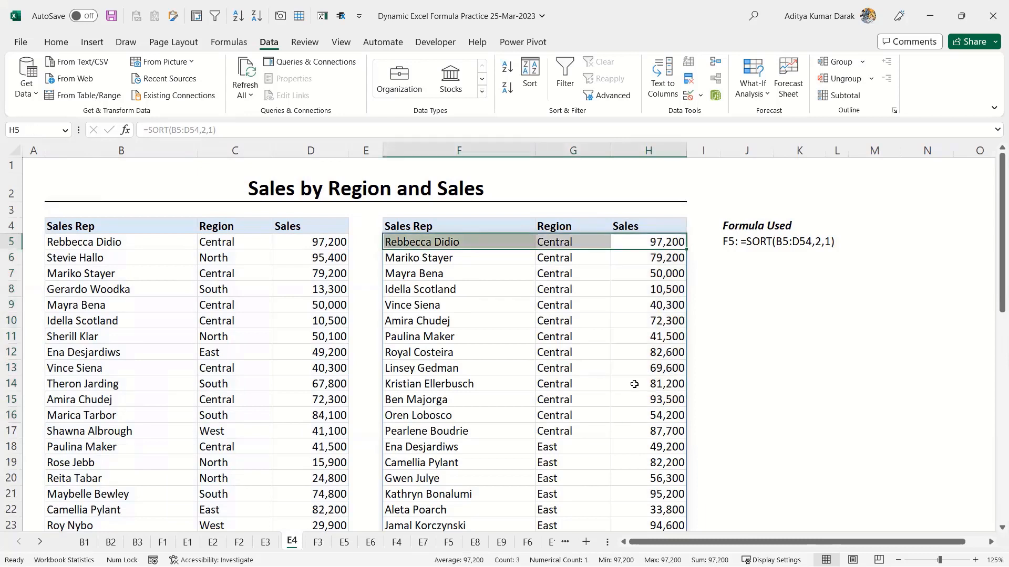
{"action": "left_click_drag", "start_coordinate": [647, 400], "coordinate": [450, 395]}
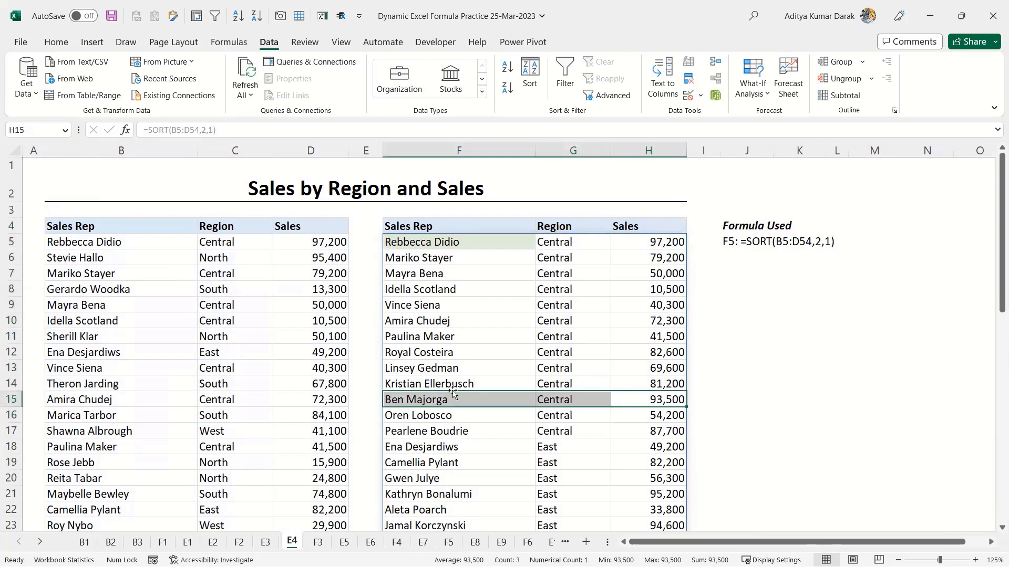
- In the SORT formula in F5 on sheet E4, change the sort index to {2,3} for region and sales
{"action": "left_click", "coordinate": [460, 245]}
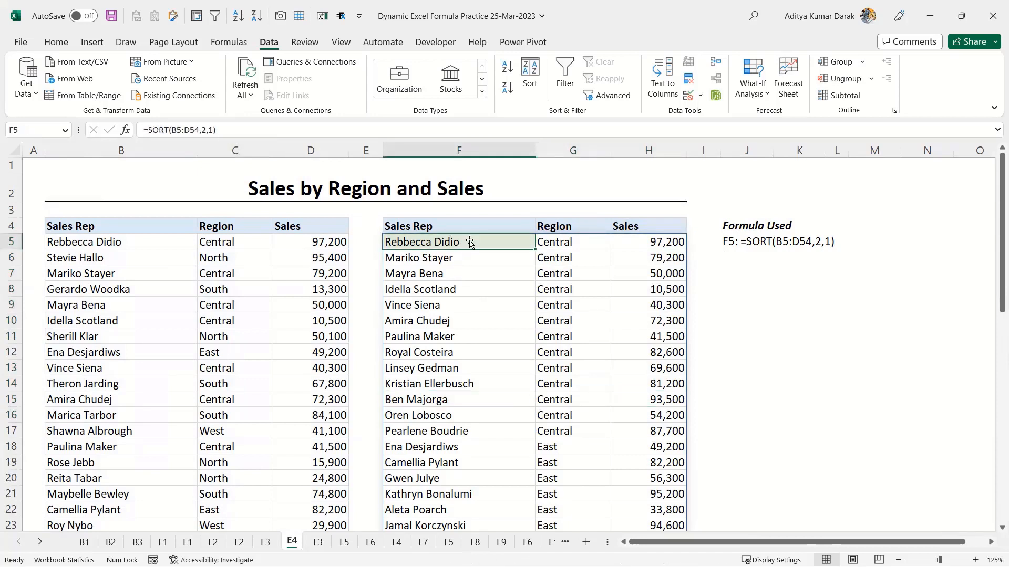
{"action": "double_click", "coordinate": [425, 243]}
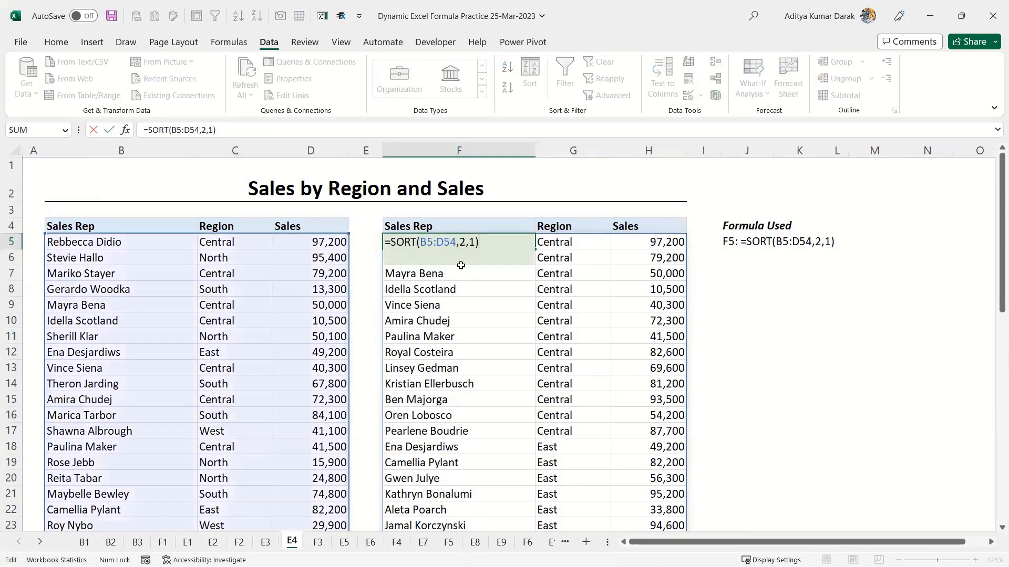
{"action": "key", "text": "Left"}
{"action": "key", "text": "Left"}
{"action": "key", "text": "Left"}
{"action": "key", "text": "Left"}
{"action": "type", "text": "{2"}
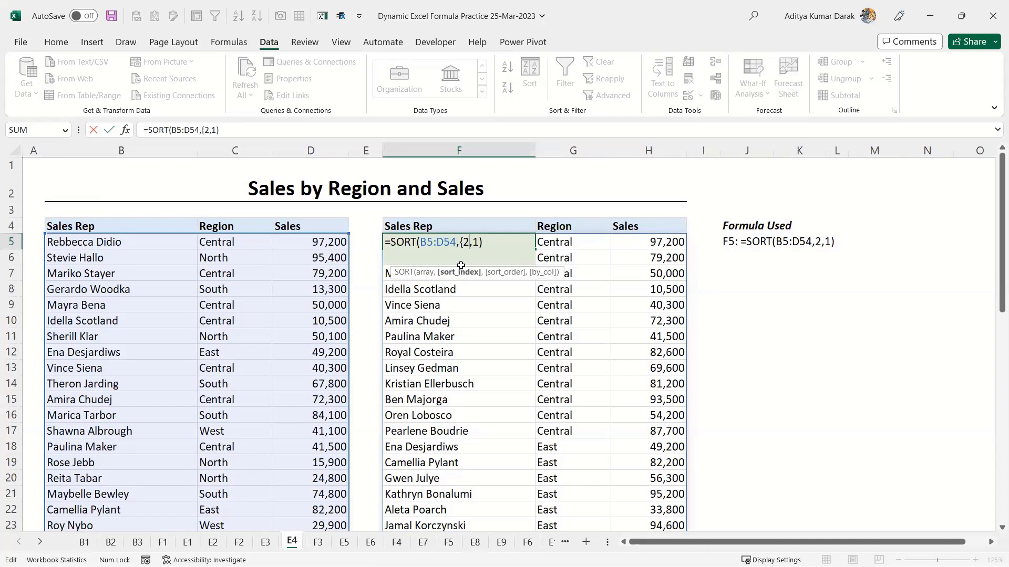
{"action": "type", "text": ",3},,"}
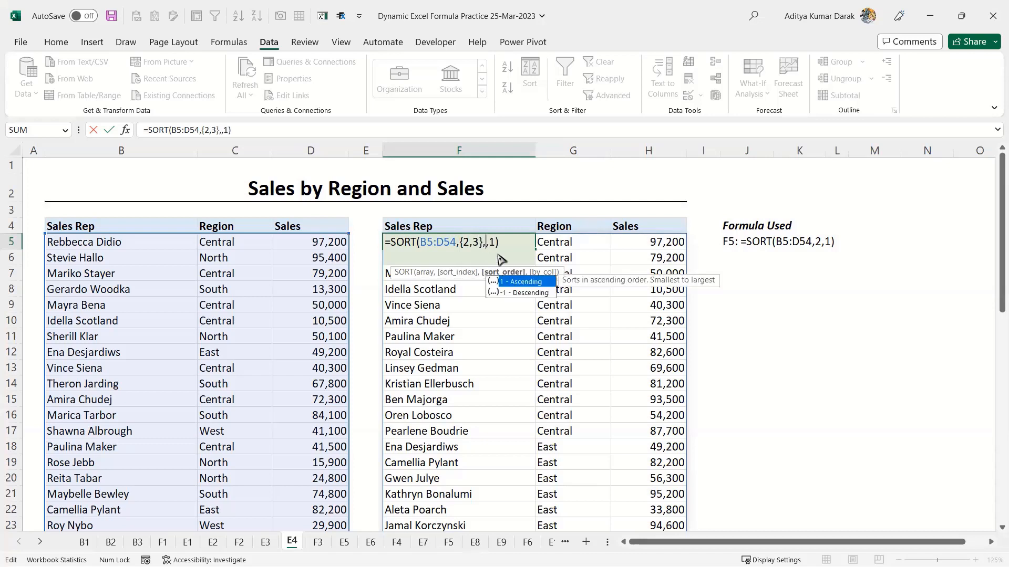
- Set the sort order argument in F5 to {1,-1} and enter the formula =SORT(B5:D54,{2,3},{1,-1})
{"action": "key", "text": "BackSpace"}
{"action": "type", "text": "{"}
{"action": "key", "text": "Return"}
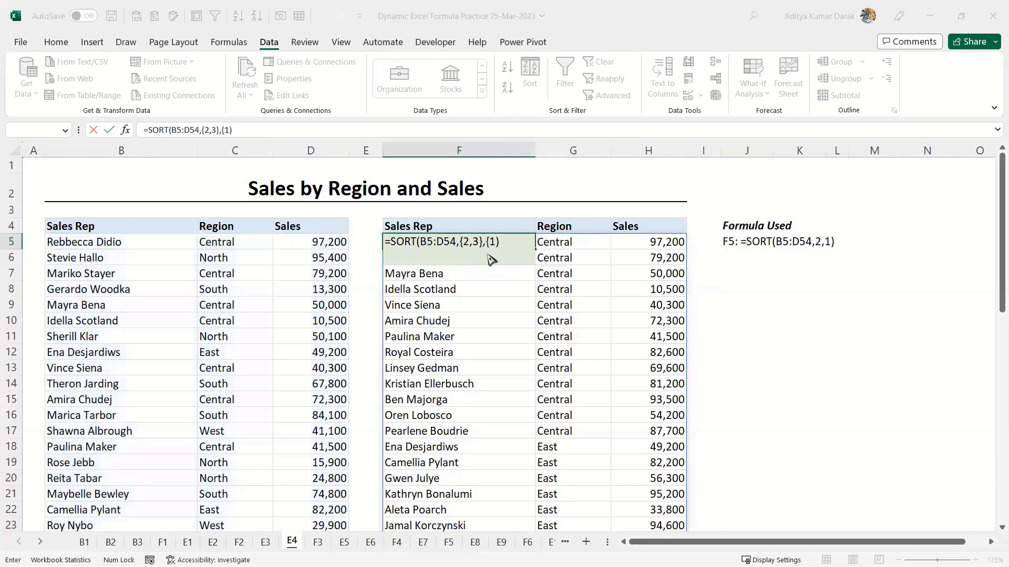
{"action": "key", "text": "Return"}
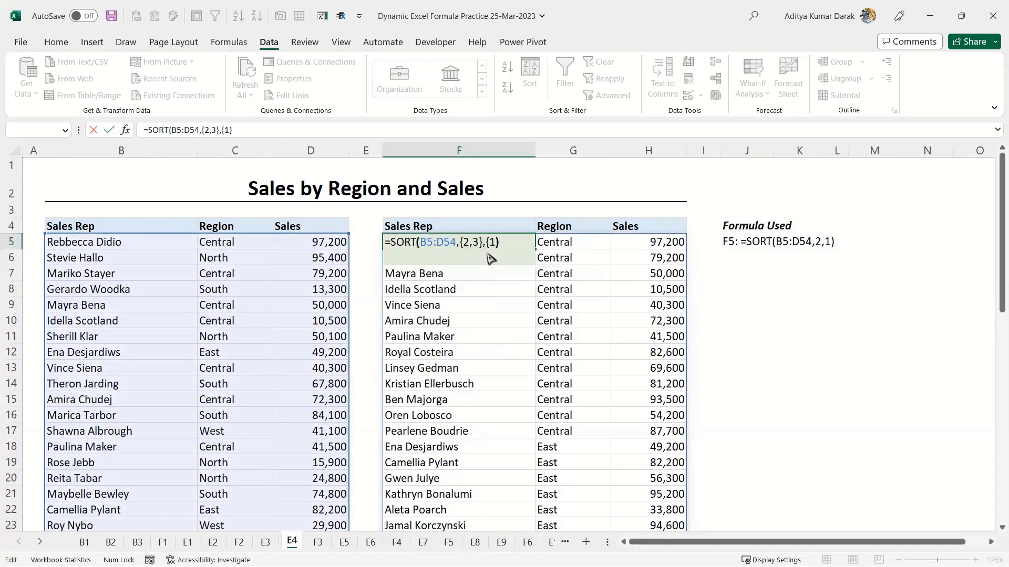
{"action": "type", "text": ","}
{"action": "type", "text": "-1"}
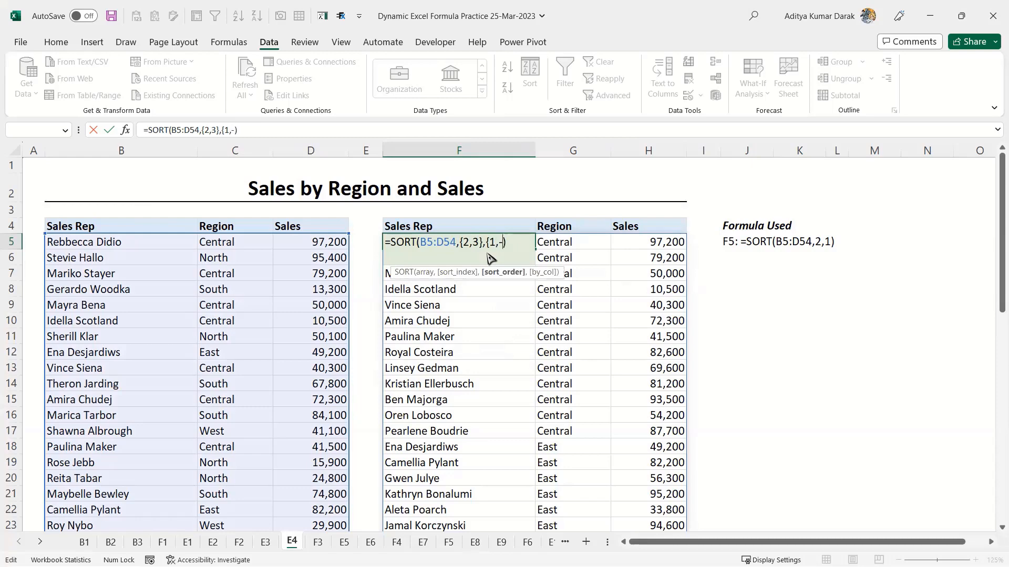
{"action": "type", "text": "}"}
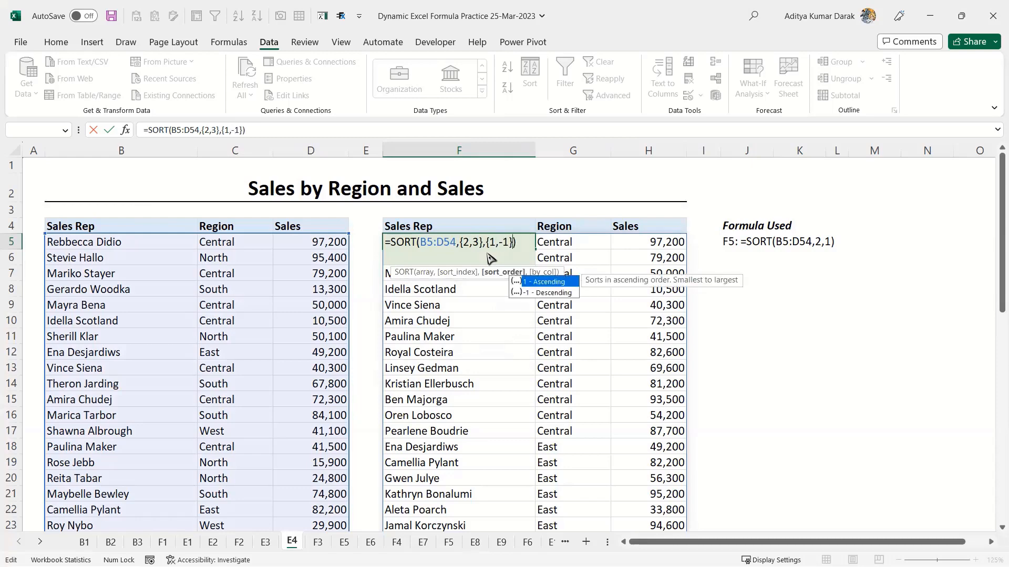
{"action": "key", "text": "Tab"}
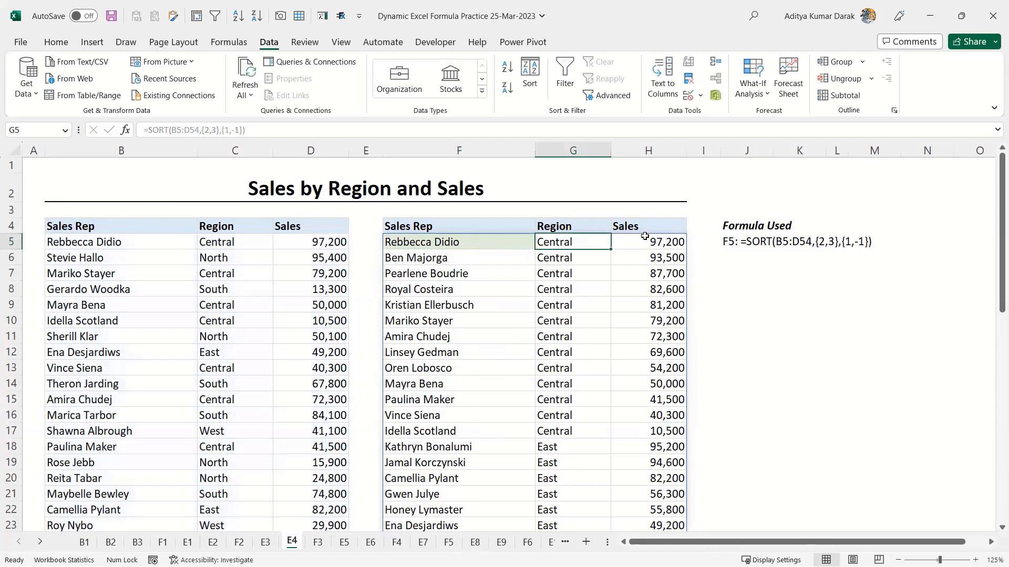
- Examine the sorted output in F5:H54, checking the order of sales within the Central, East and following regions
{"action": "left_click", "coordinate": [471, 246]}
{"action": "key", "text": "shift+Right"}
{"action": "key", "text": "shift+Right"}
{"action": "left_click_drag", "start_coordinate": [452, 259], "coordinate": [657, 261]}
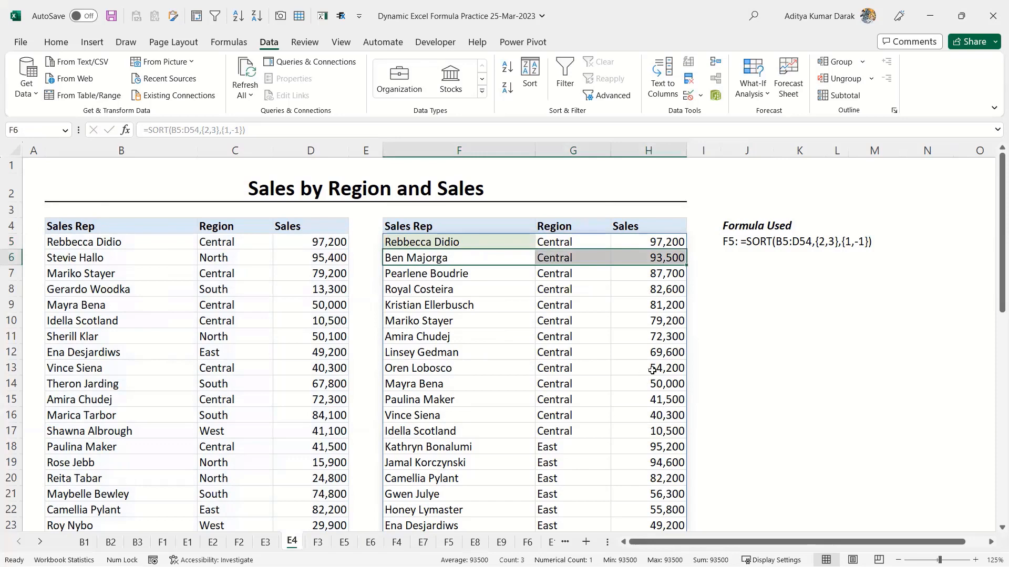
{"action": "scroll", "coordinate": [665, 445], "scroll_direction": "down", "scroll_amount": 1}
{"action": "scroll", "coordinate": [666, 445], "scroll_direction": "down", "scroll_amount": 1}
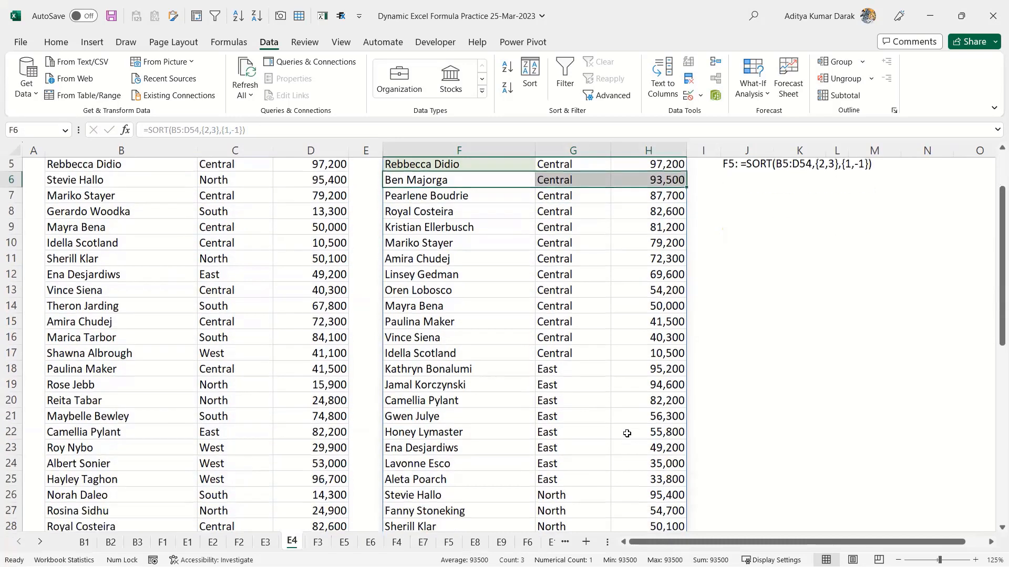
{"action": "left_click_drag", "start_coordinate": [421, 368], "coordinate": [657, 446]}
{"action": "scroll", "coordinate": [624, 431], "scroll_direction": "down", "scroll_amount": 1}
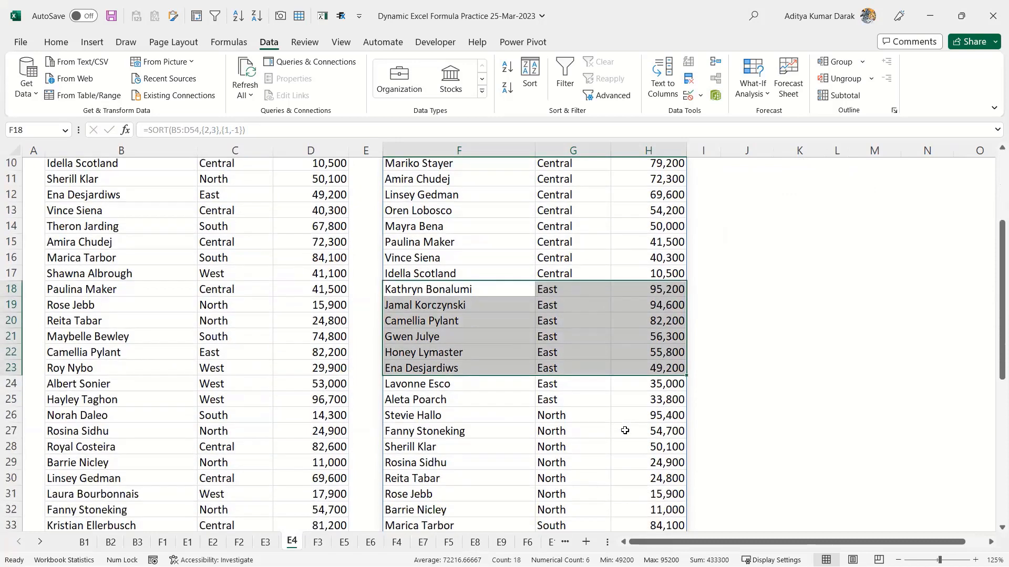
{"action": "scroll", "coordinate": [624, 431], "scroll_direction": "down", "scroll_amount": 2}
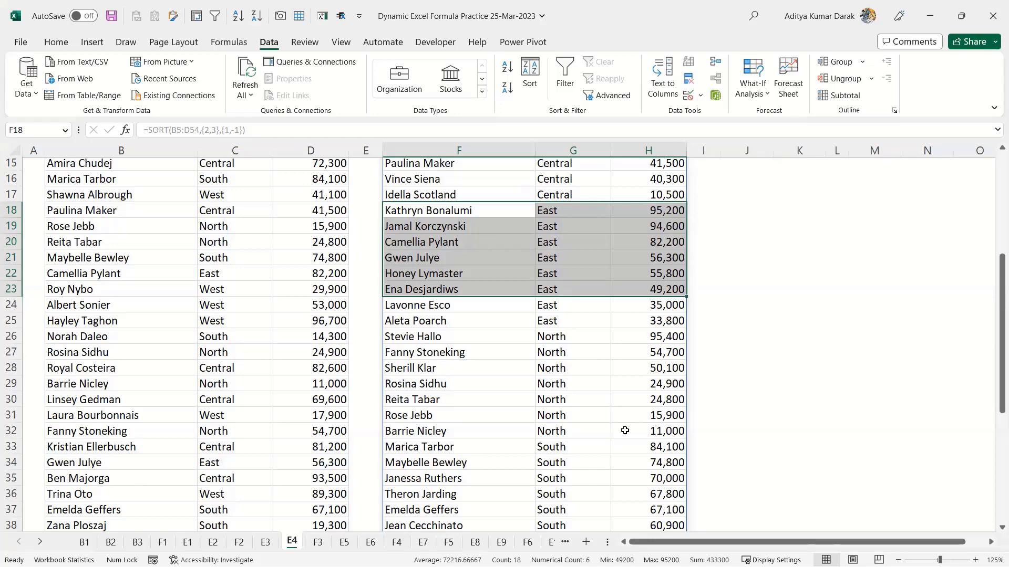
- Return to the start of sheet E4, switch to sheet F3 and select the output cell F8
{"action": "key", "text": "ctrl+Home"}
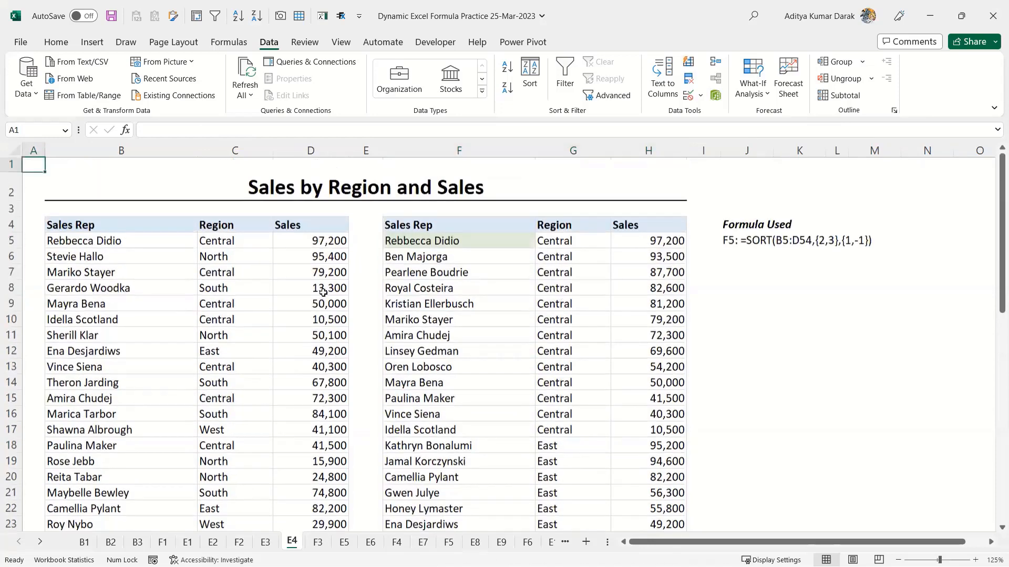
{"action": "key", "text": "ctrl+Page_Down"}
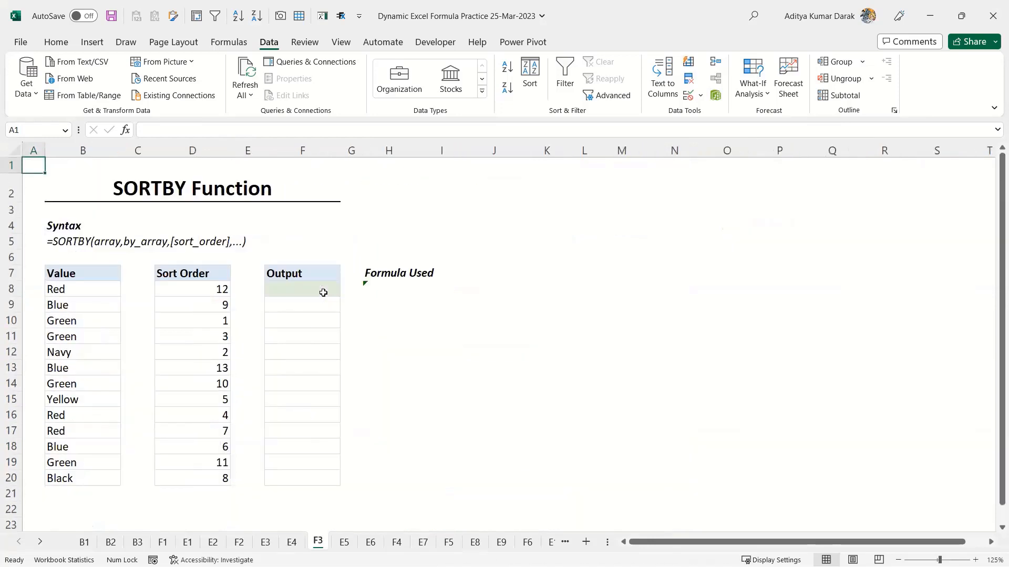
{"action": "left_click", "coordinate": [323, 293]}
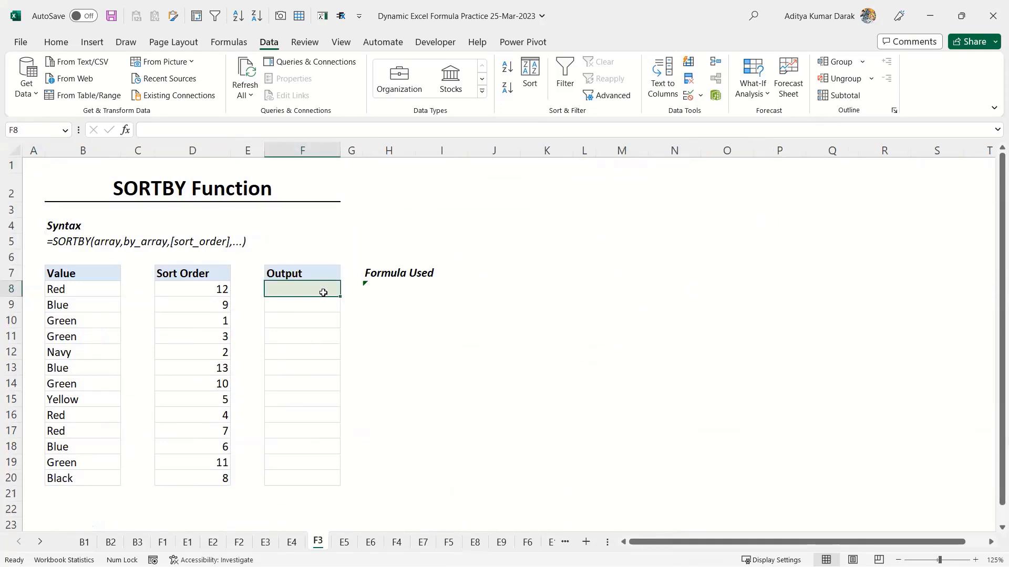
- Inspect the array argument of the SORT formula in F5 on sheet E4 and return to sheet F3
{"action": "key", "text": "ctrl+Page_Up"}
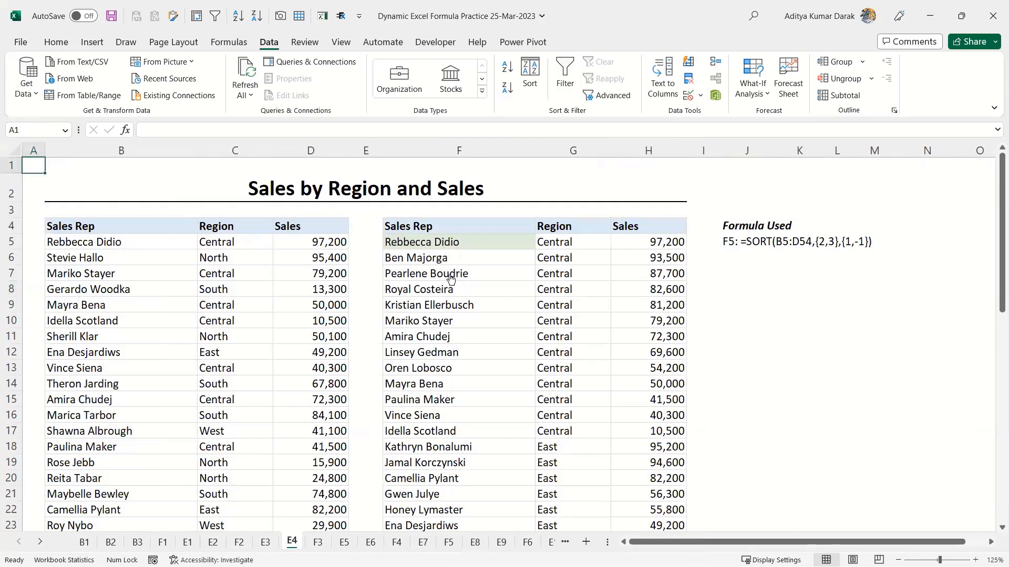
{"action": "double_click", "coordinate": [472, 242]}
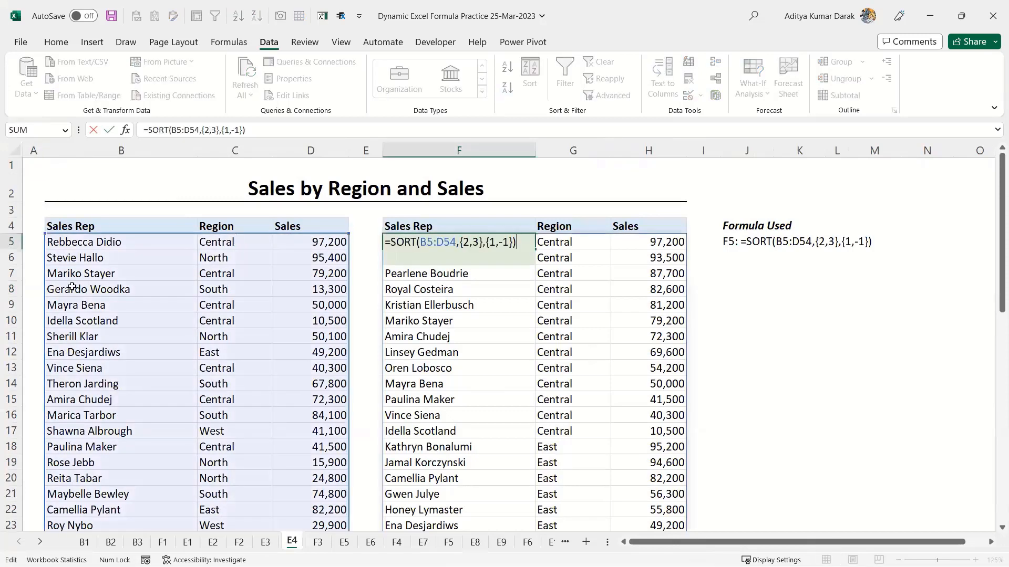
{"action": "left_click", "coordinate": [448, 273]}
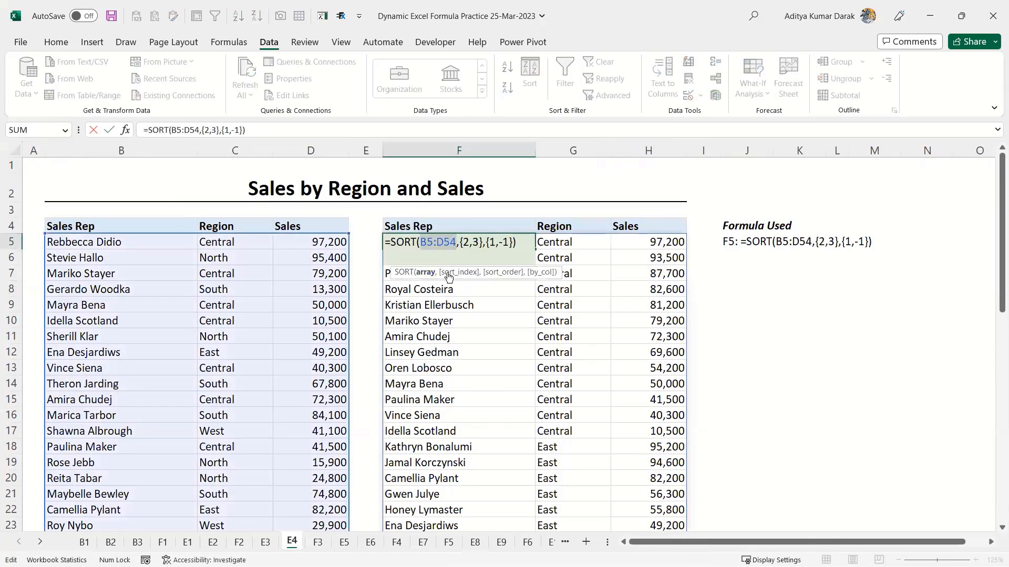
{"action": "key", "text": "Escape"}
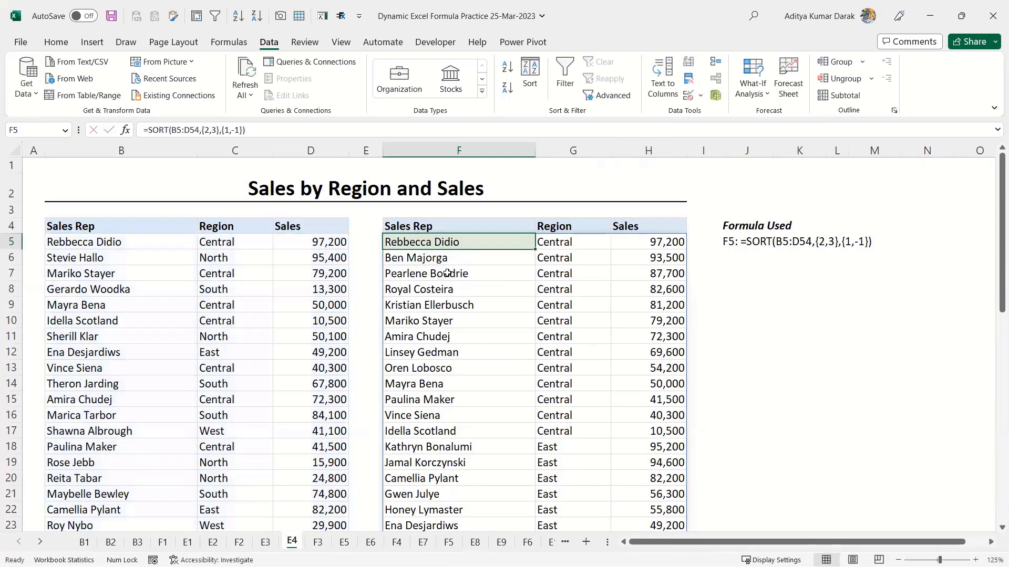
{"action": "key", "text": "ctrl+Page_Down"}
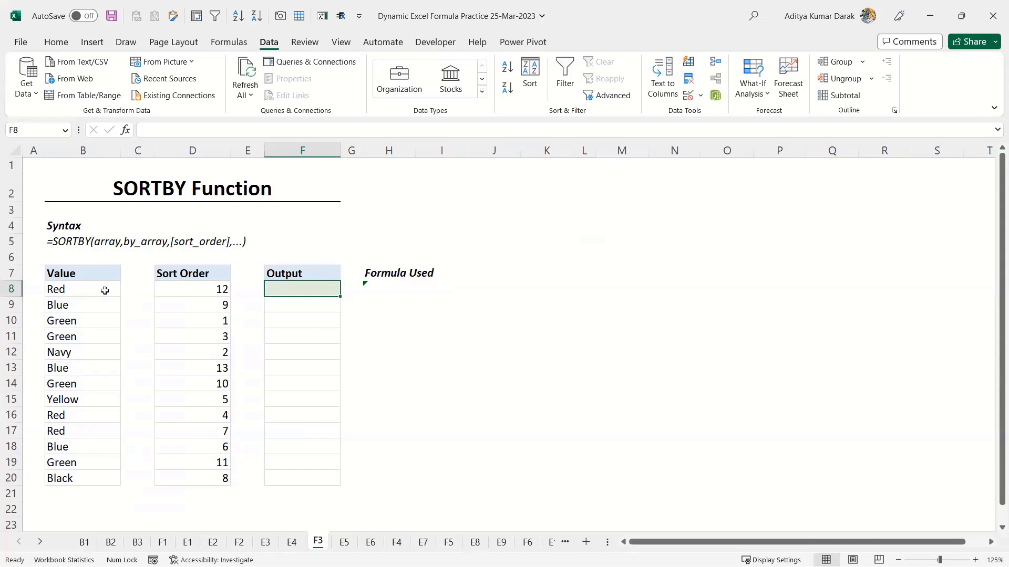
- Examine the colour values in column B against their sort order numbers in column D, comparing rows 8 and 13
{"action": "left_click_drag", "start_coordinate": [105, 290], "coordinate": [99, 466]}
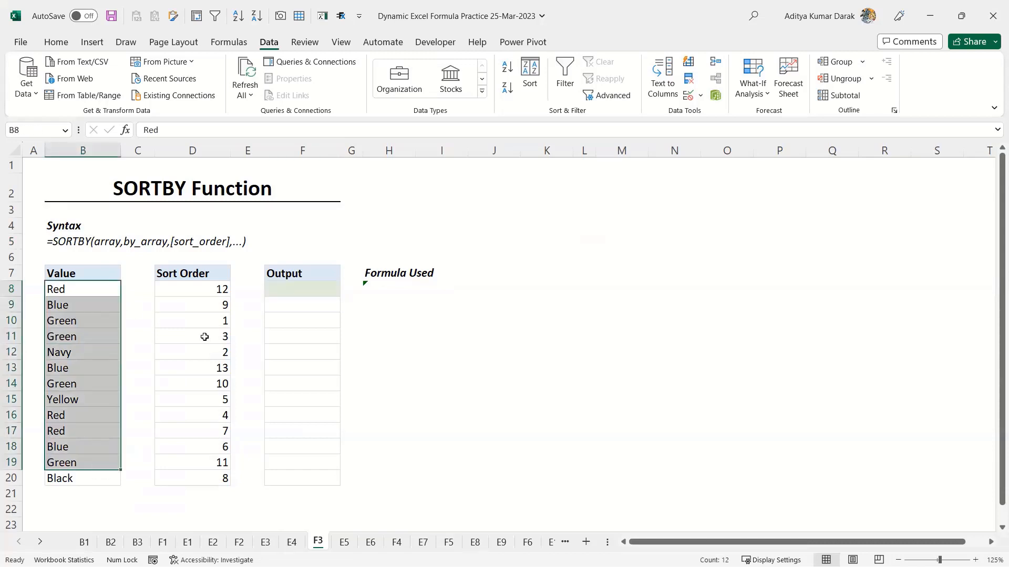
{"action": "left_click", "coordinate": [206, 295]}
{"action": "left_click_drag", "start_coordinate": [79, 291], "coordinate": [137, 290]}
{"action": "left_click", "coordinate": [219, 292]}
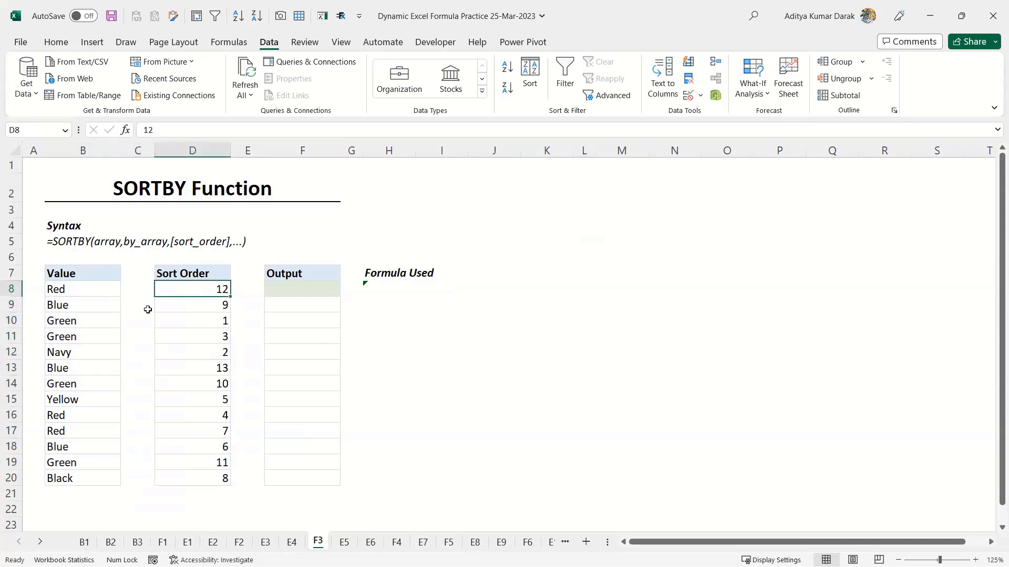
{"action": "left_click_drag", "start_coordinate": [82, 366], "coordinate": [225, 364]}
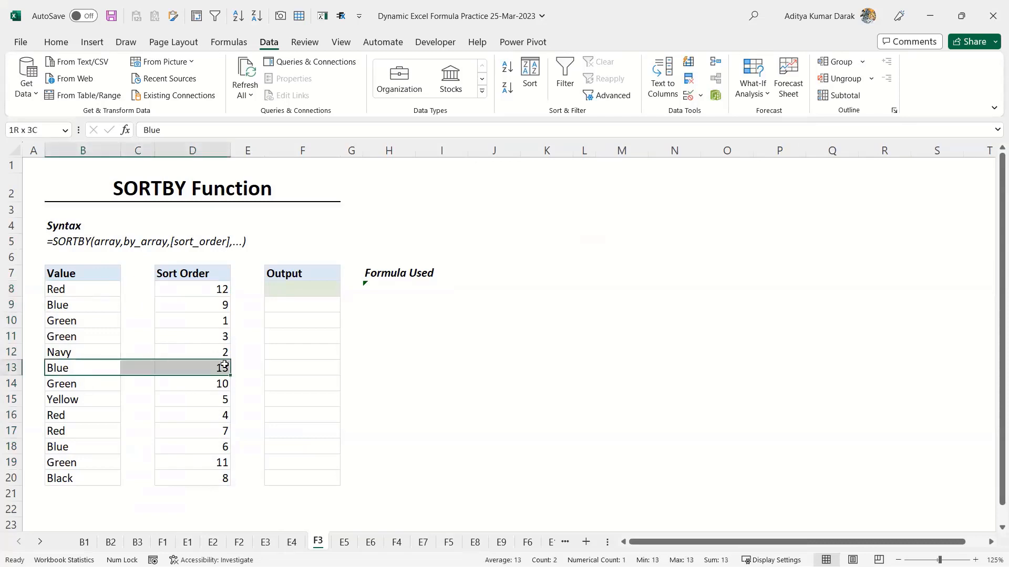
- Enter =SORTBY(B8:B20,D8:D20,1) in F8 to sort the colour values by ascending sort order
{"action": "left_click", "coordinate": [319, 289]}
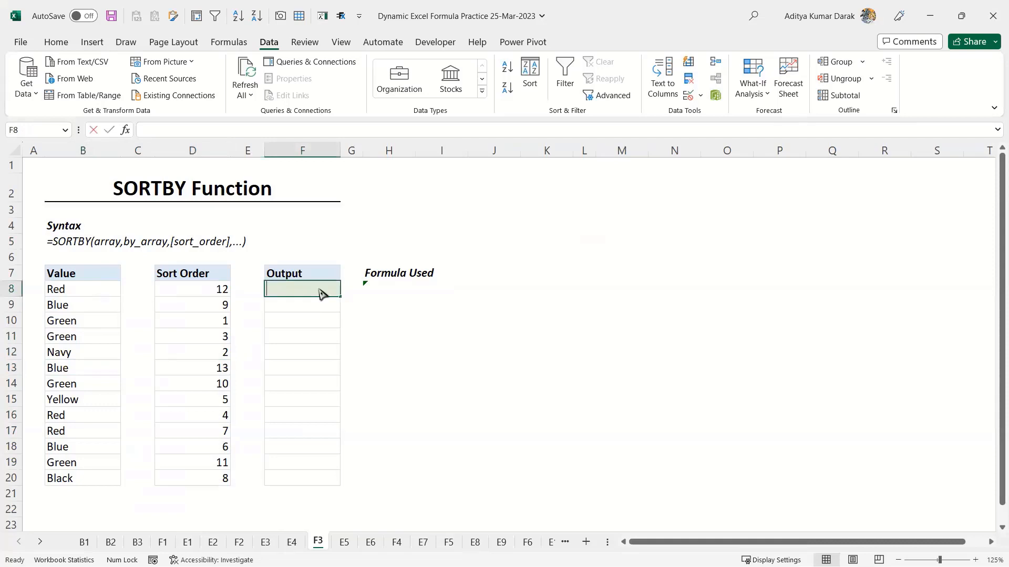
{"action": "type", "text": "=sort"}
{"action": "key", "text": "Down"}
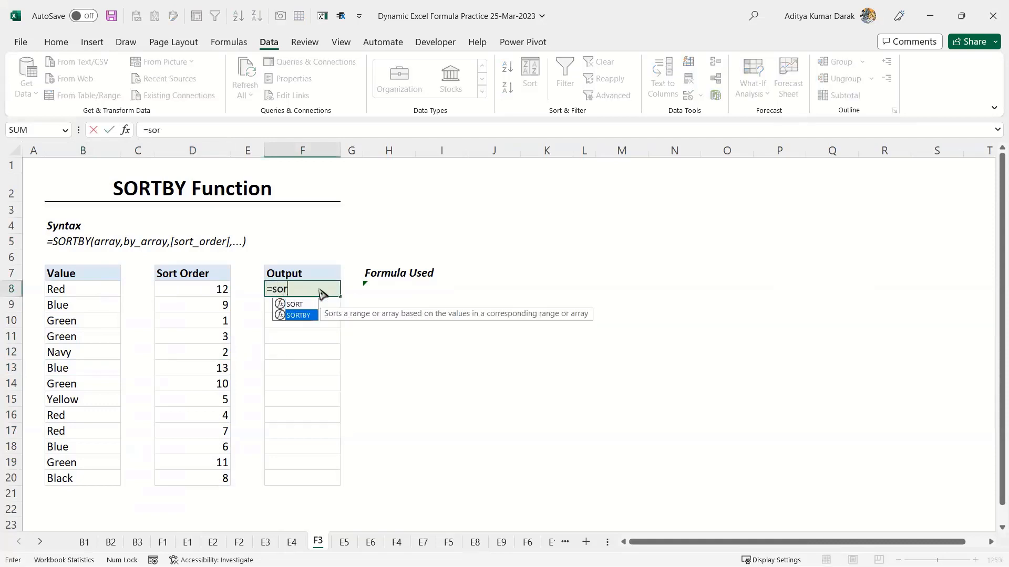
{"action": "key", "text": "Tab"}
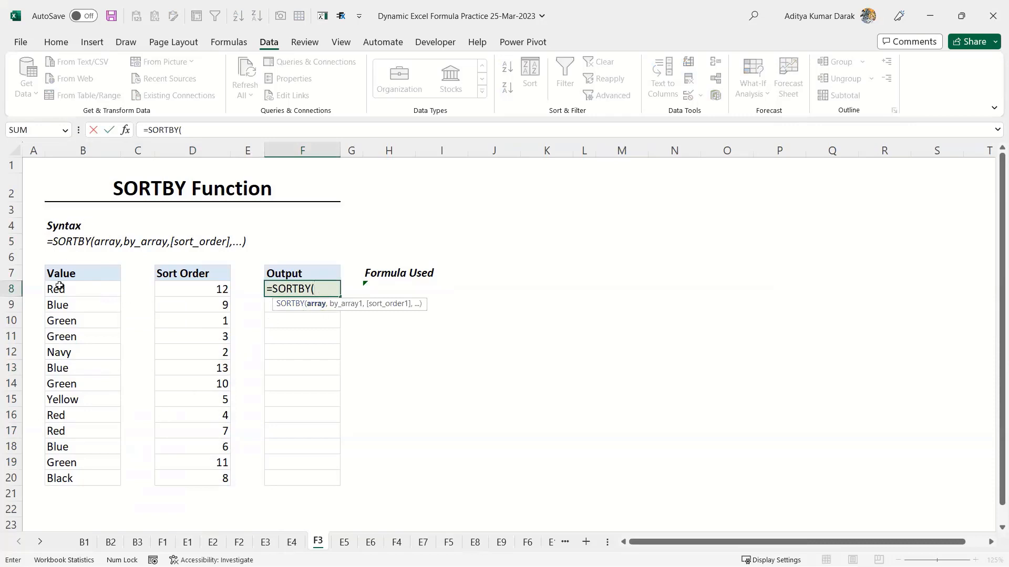
{"action": "left_click_drag", "start_coordinate": [59, 286], "coordinate": [72, 478]}
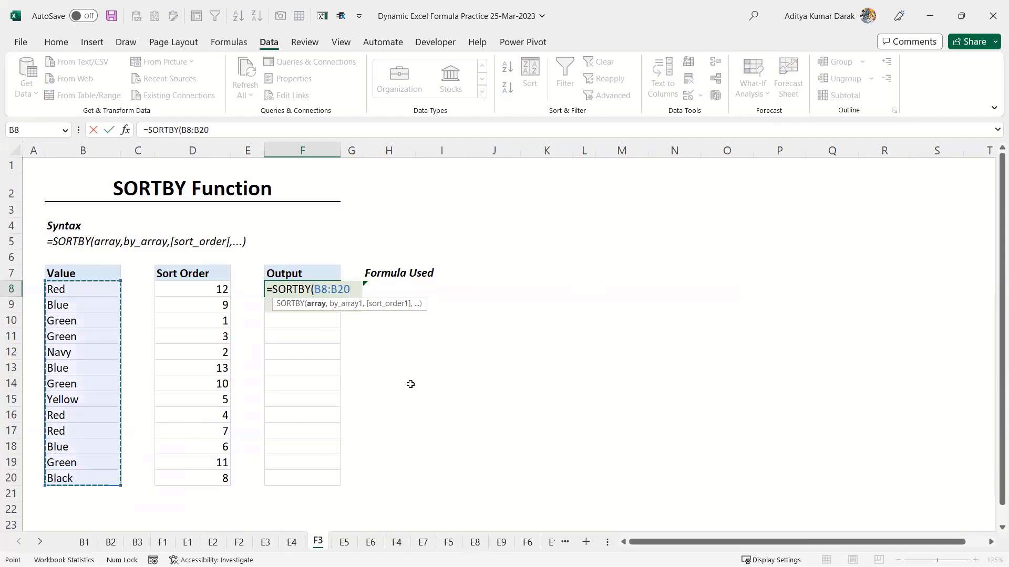
{"action": "type", "text": ","}
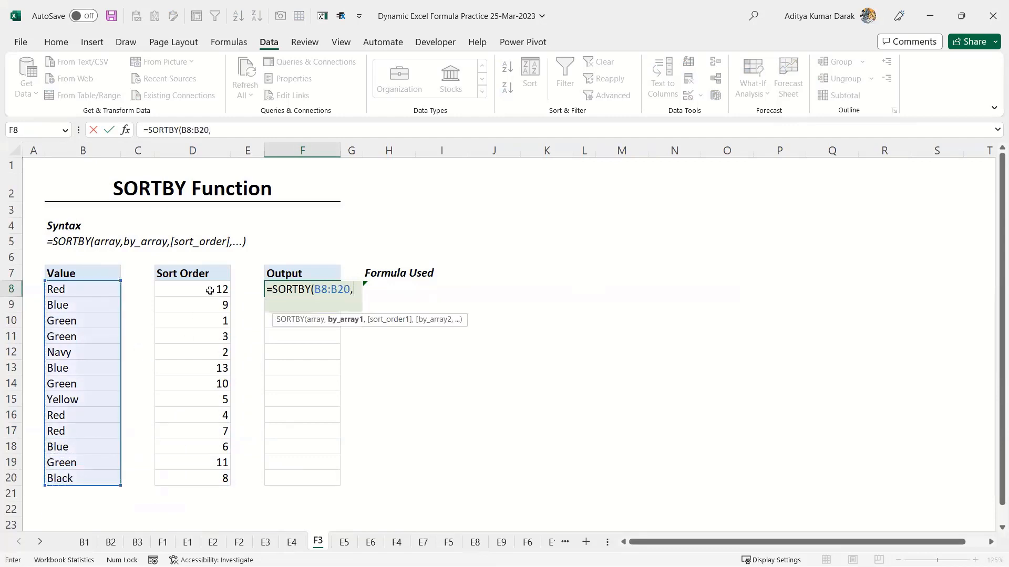
{"action": "left_click_drag", "start_coordinate": [209, 286], "coordinate": [214, 474]}
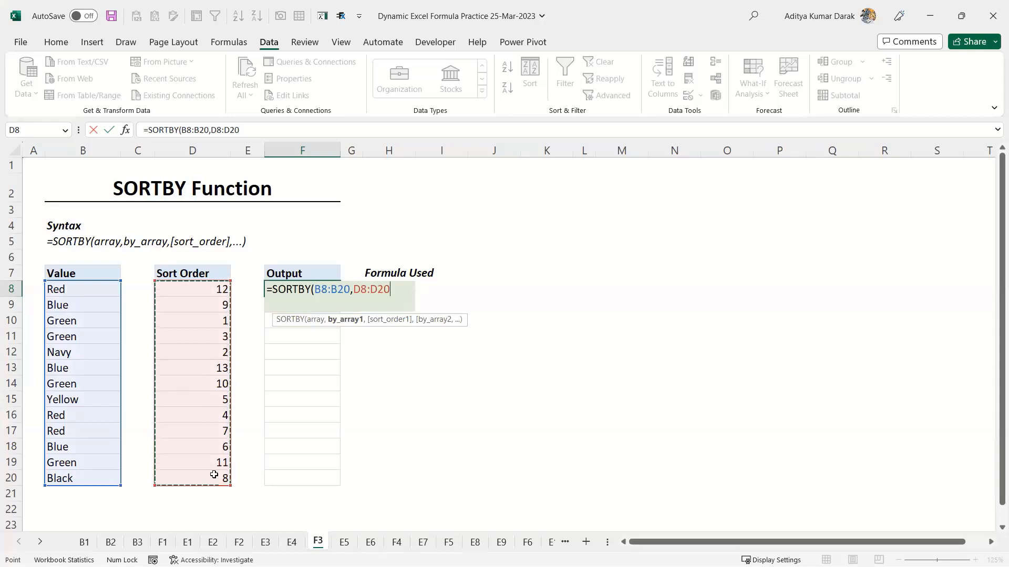
{"action": "type", "text": ","}
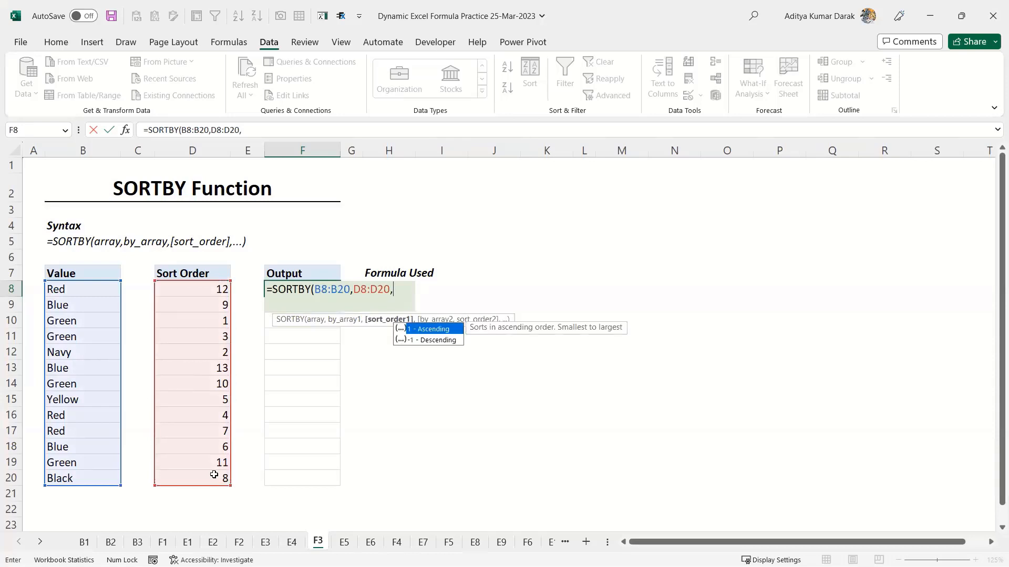
{"action": "type", "text": "1"}
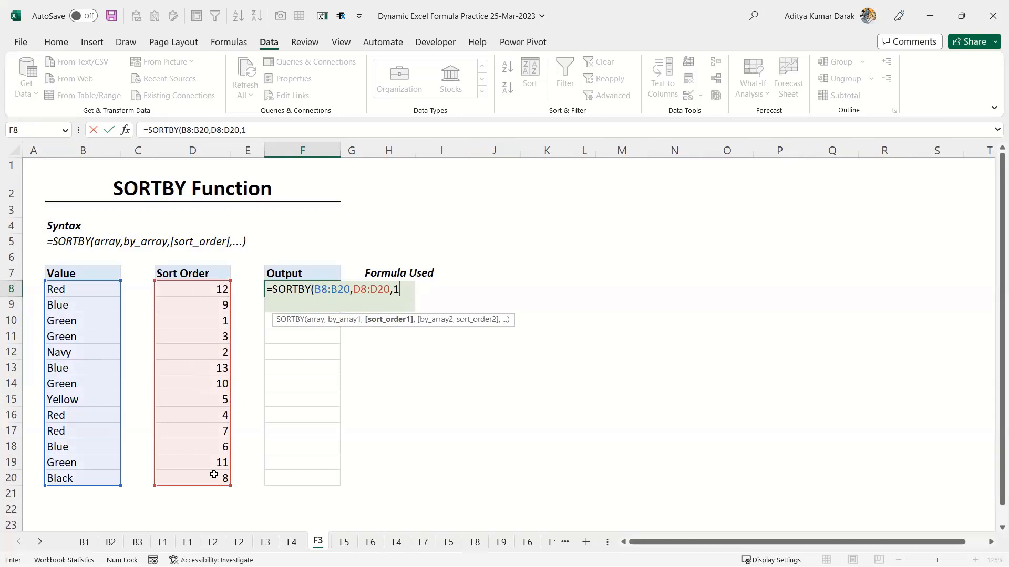
{"action": "key", "text": "ctrl+Return"}
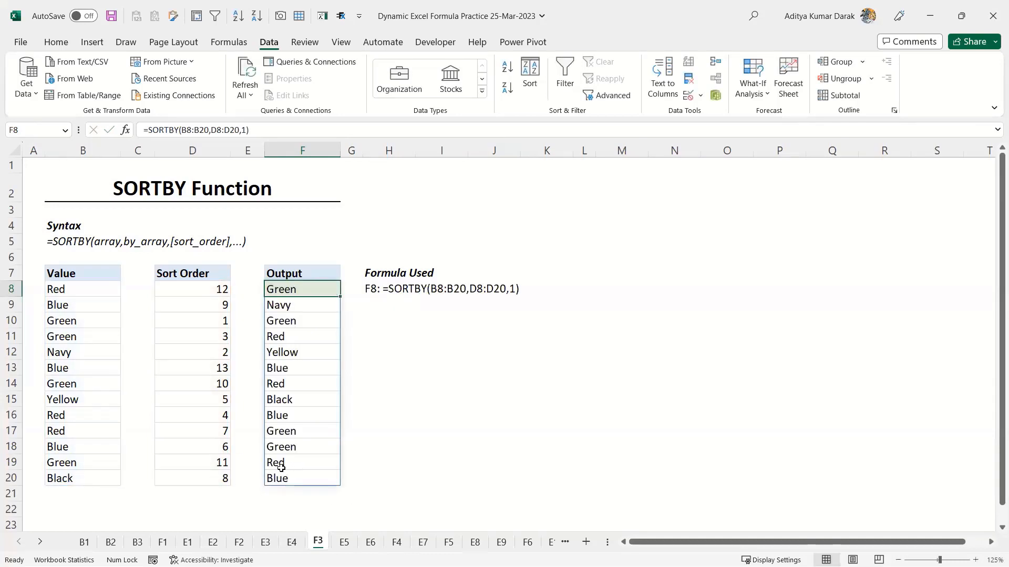
- Compare the last sorted output in F20 with the value and sort order in row 13
{"action": "left_click", "coordinate": [303, 474]}
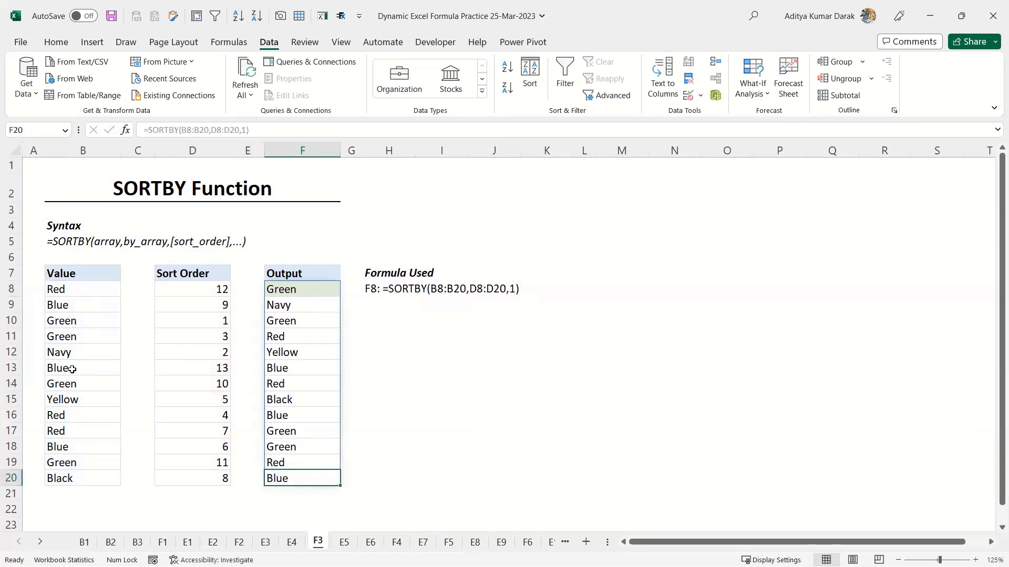
{"action": "left_click_drag", "start_coordinate": [84, 368], "coordinate": [209, 370]}
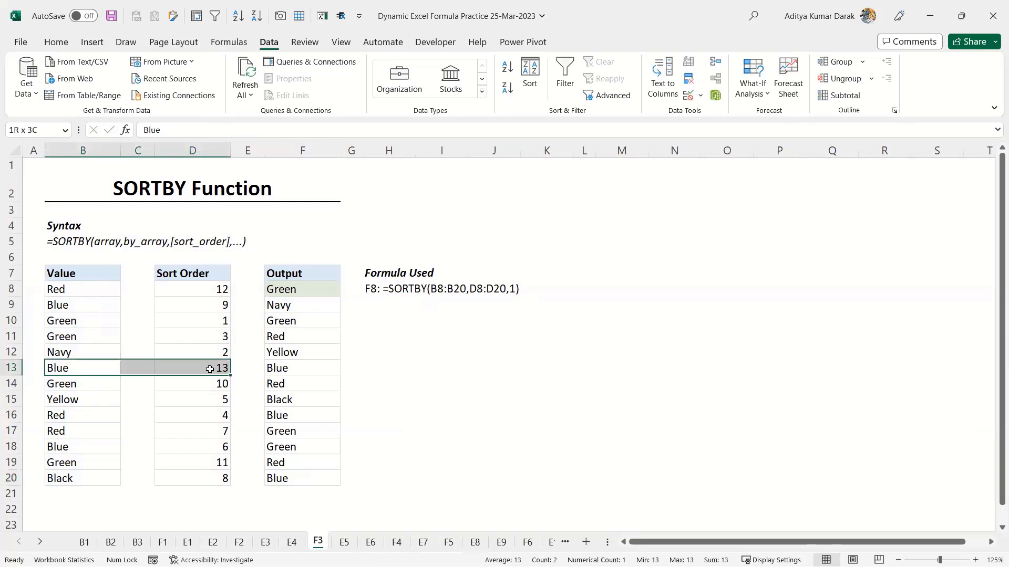
- Compare the last sorted outputs in F19 and F20 with the source value in B8
{"action": "left_click_drag", "start_coordinate": [322, 476], "coordinate": [222, 477]}
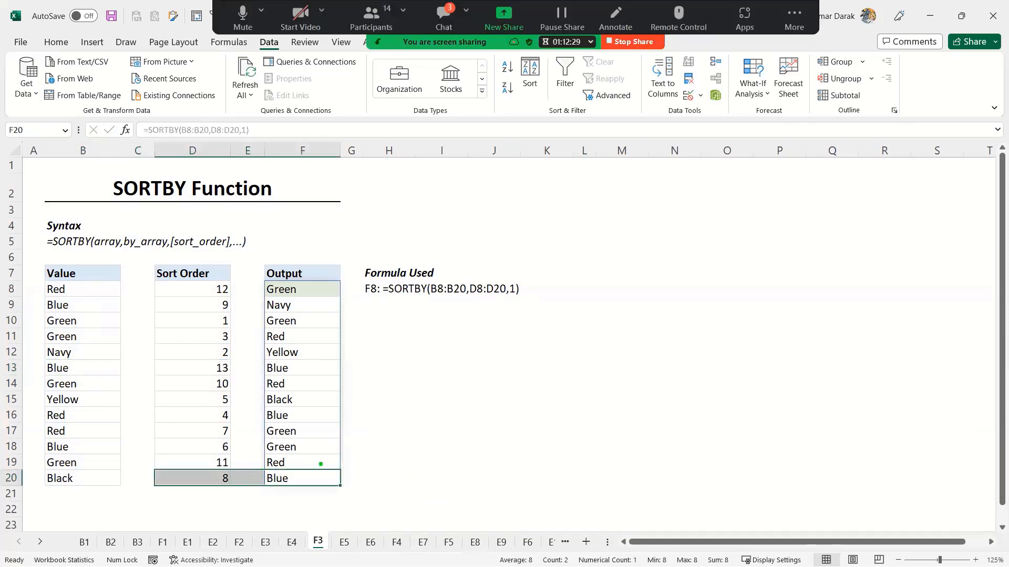
{"action": "mouse_move", "coordinate": [258, 454]}
{"action": "left_mouse_down"}
{"action": "mouse_move", "coordinate": [287, 477]}
{"action": "mouse_move", "coordinate": [344, 474]}
{"action": "left_mouse_up"}
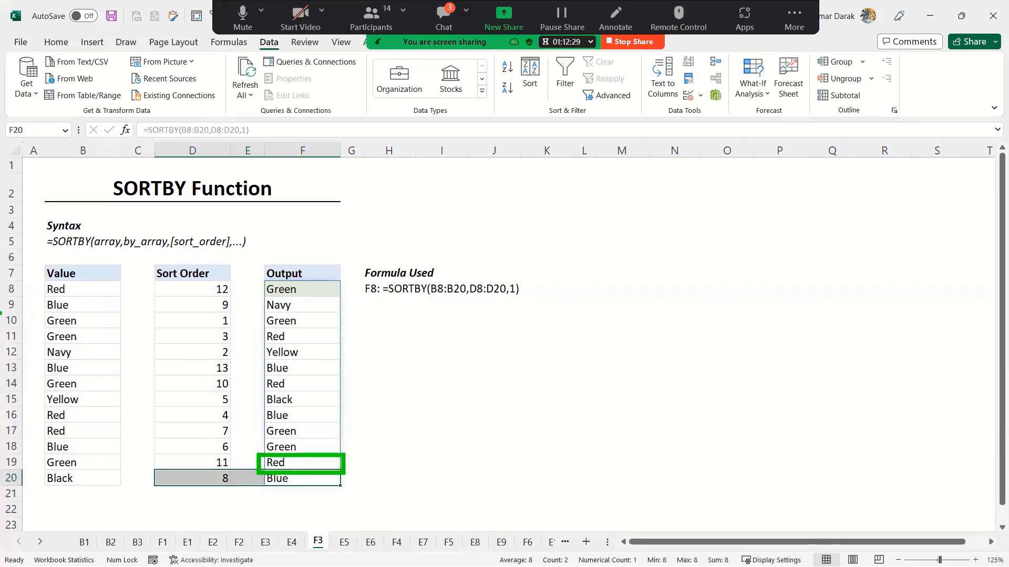
{"action": "mouse_move", "coordinate": [40, 282]}
{"action": "left_mouse_down"}
{"action": "mouse_move", "coordinate": [52, 297]}
{"action": "mouse_move", "coordinate": [125, 299]}
{"action": "left_mouse_up"}
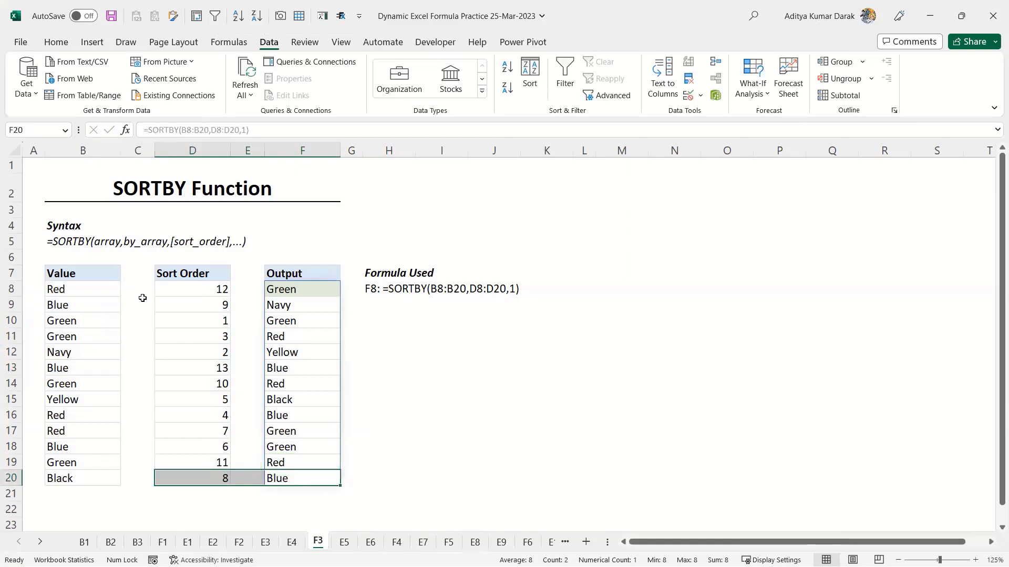
- Set the sort order of the first colour value, in D8, to 1
{"action": "left_click", "coordinate": [223, 278]}
{"action": "left_click", "coordinate": [220, 287]}
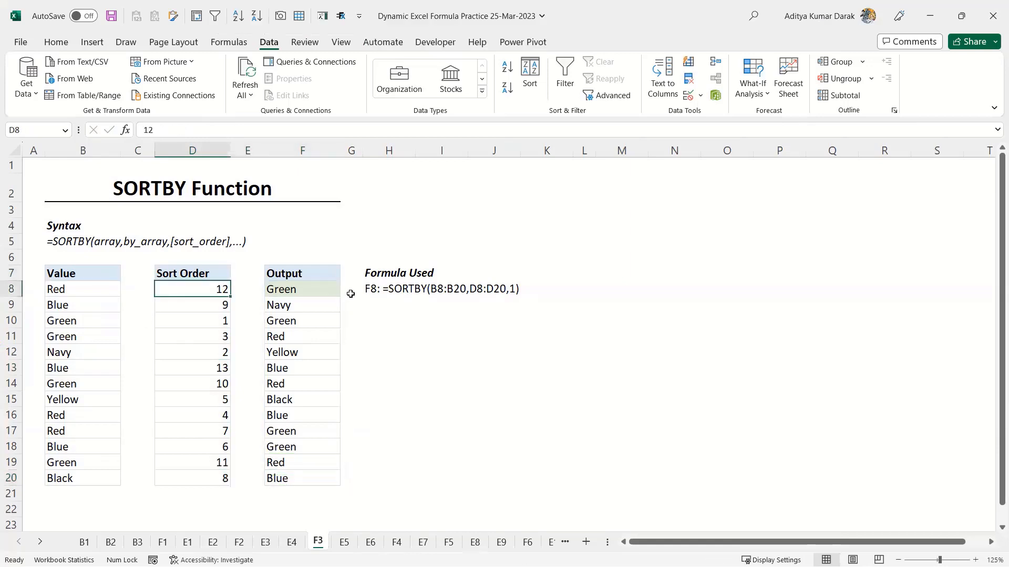
{"action": "type", "text": "1"}
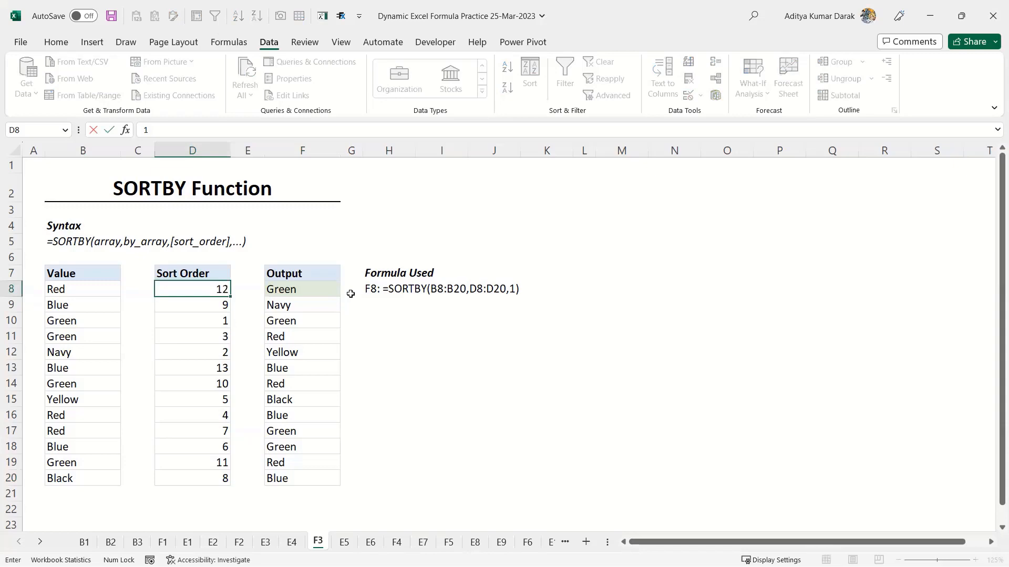
{"action": "key", "text": "ctrl+Return"}
- Compare the first sorted output in F8 with the source value in B8
{"action": "left_click", "coordinate": [311, 285]}
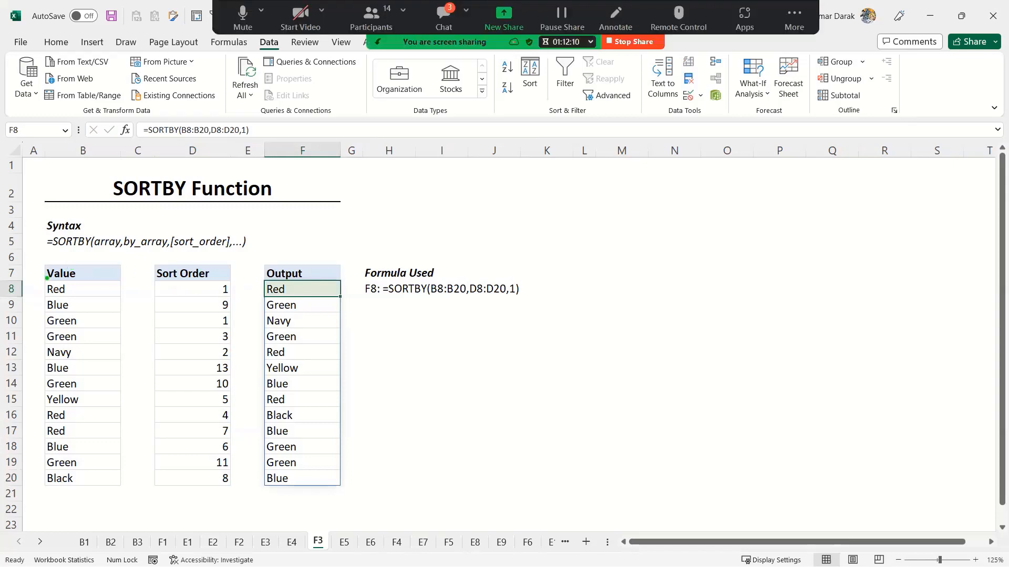
{"action": "left_click_drag", "start_coordinate": [37, 275], "coordinate": [135, 300]}
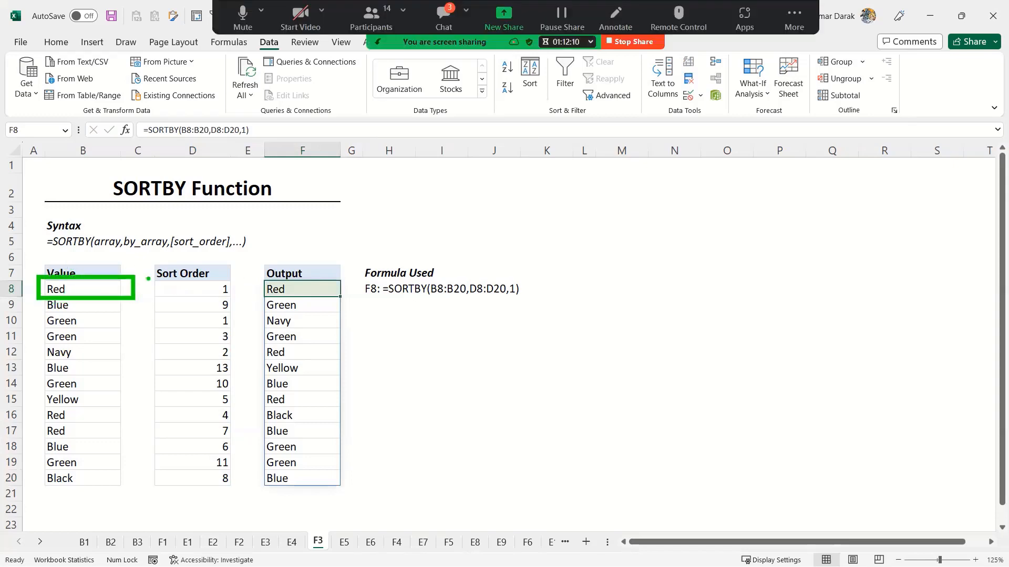
{"action": "left_click_drag", "start_coordinate": [255, 273], "coordinate": [353, 302]}
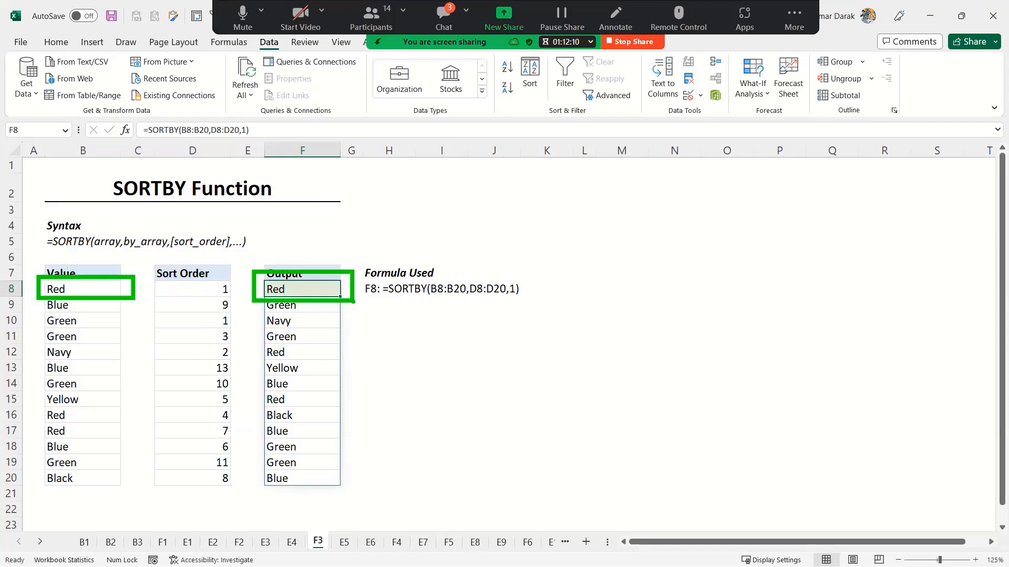
{"action": "key", "text": "Escape"}
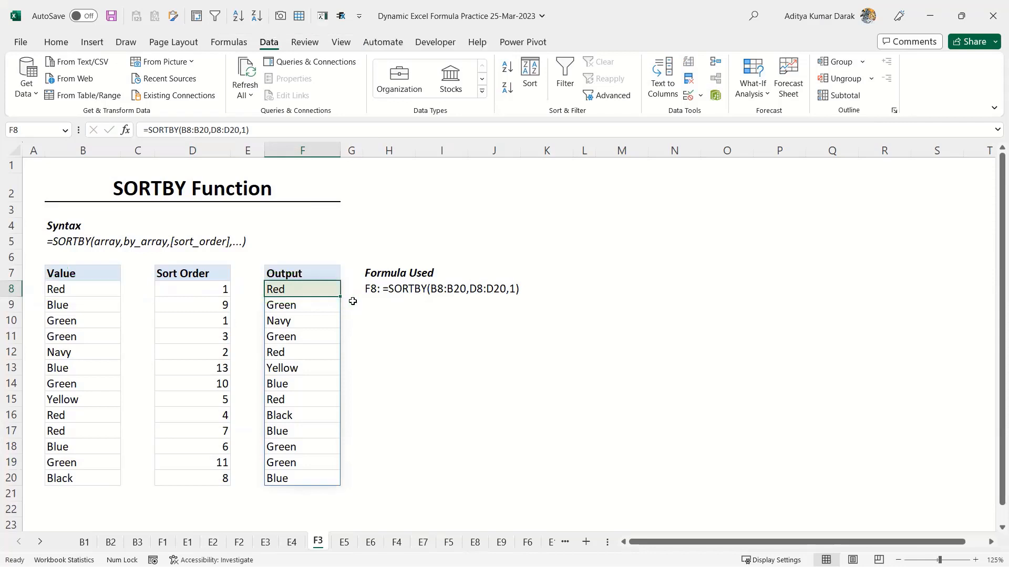
- Review the unsorted Region and Total Sales results on sheet E1, examining the Central region's total
{"action": "key", "text": "ctrl+Page_Down"}
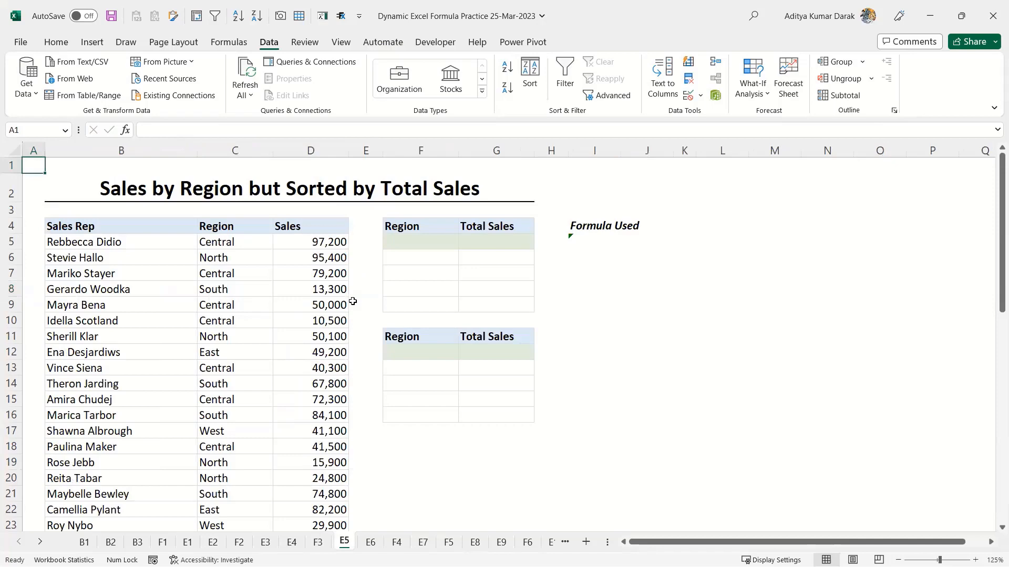
{"action": "key", "text": "ctrl+Page_Up"}
{"action": "key", "text": "ctrl+Page_Up"}
{"action": "key", "text": "ctrl+Page_Up"}
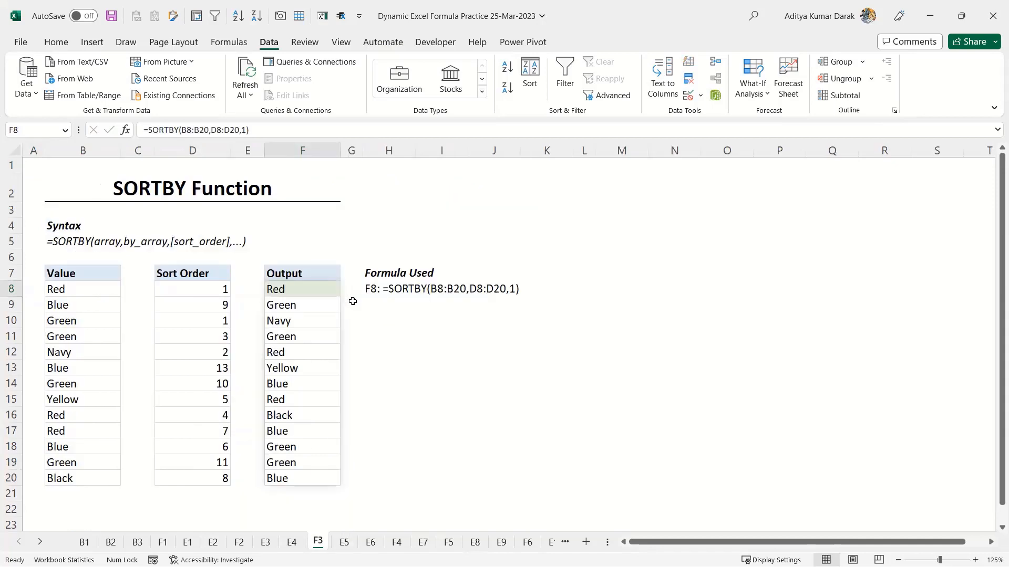
{"action": "key", "text": "ctrl+Page_Up"}
{"action": "key", "text": "ctrl+Page_Up"}
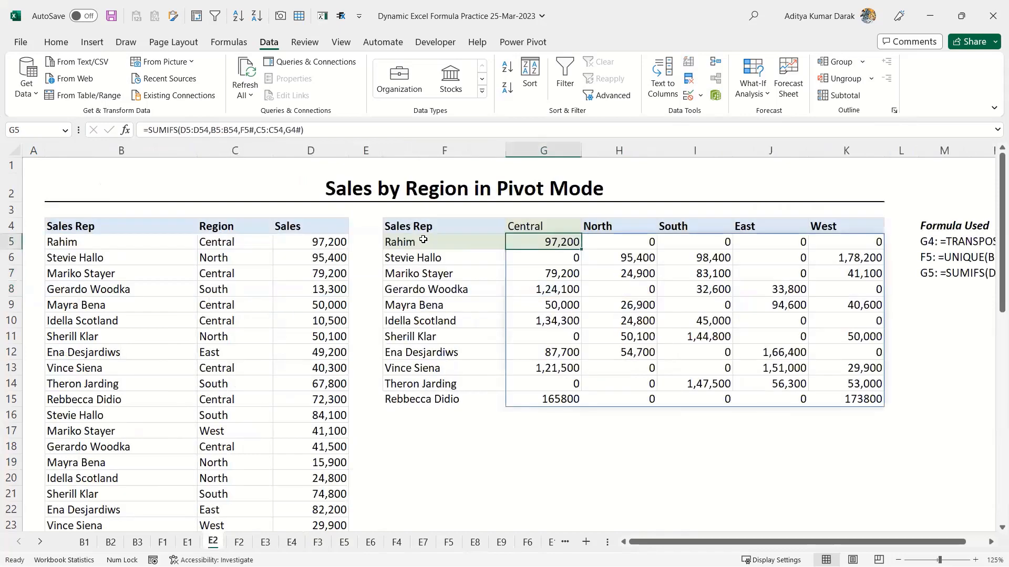
{"action": "key", "text": "ctrl+Page_Up"}
{"action": "left_click_drag", "start_coordinate": [421, 237], "coordinate": [423, 315]}
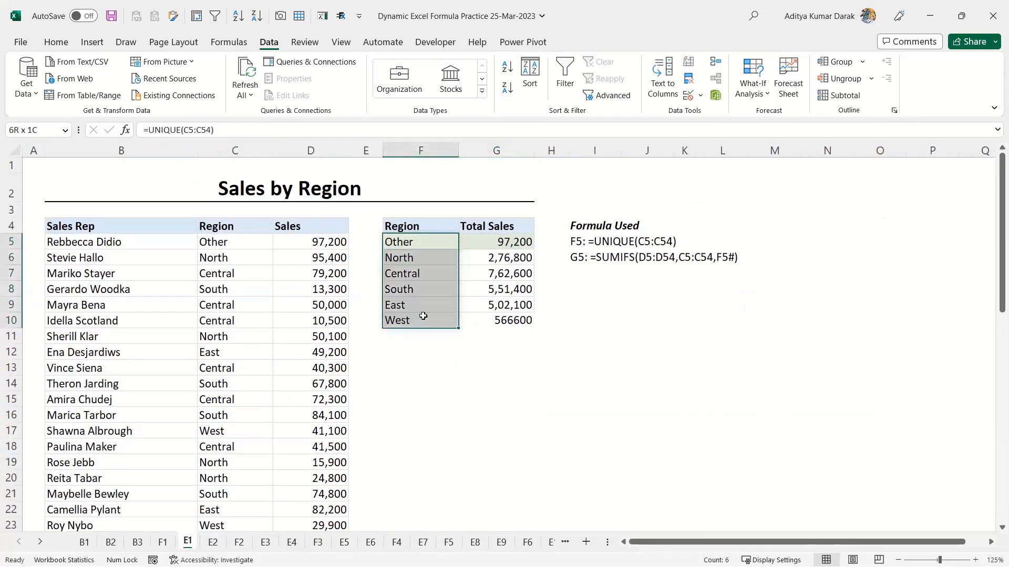
{"action": "left_click_drag", "start_coordinate": [513, 242], "coordinate": [514, 326]}
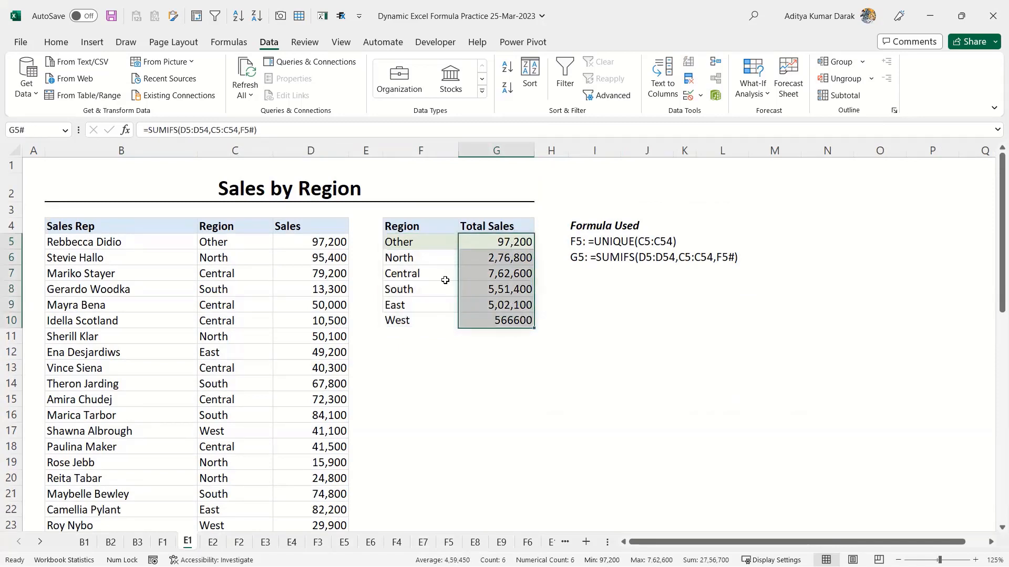
{"action": "left_click", "coordinate": [509, 273]}
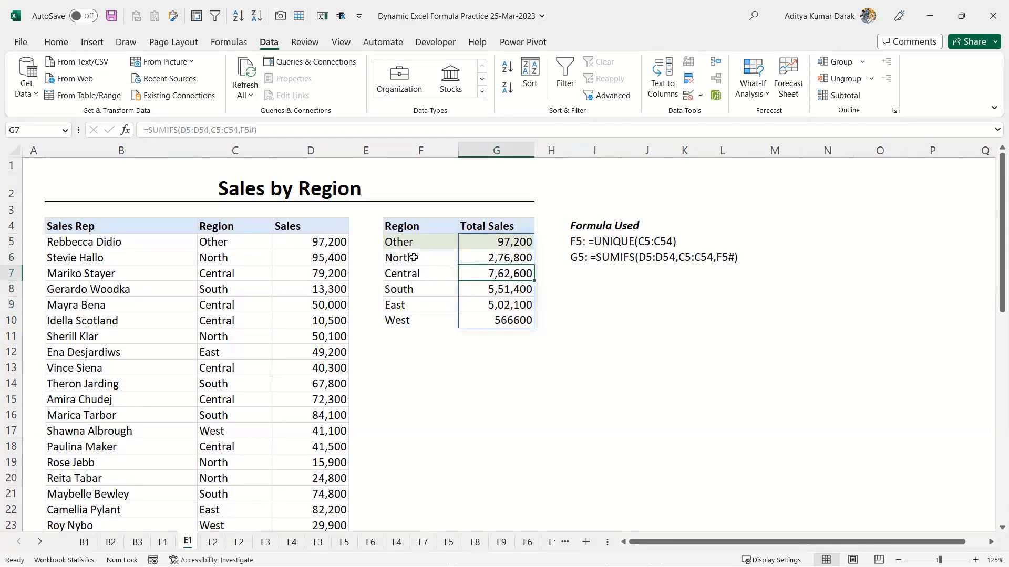
{"action": "key", "text": "shift+Left"}
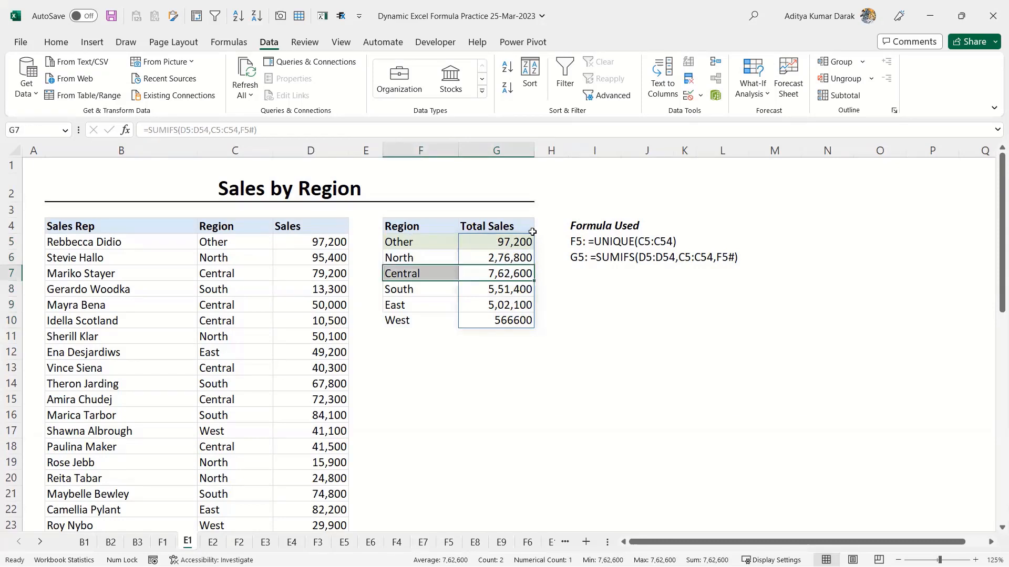
- On sheet E5, enter =UNIQUE(C5:C54) in F5 to list the distinct regions
{"action": "key", "text": "ctrl+Page_Down"}
{"action": "key", "text": "ctrl+Page_Down"}
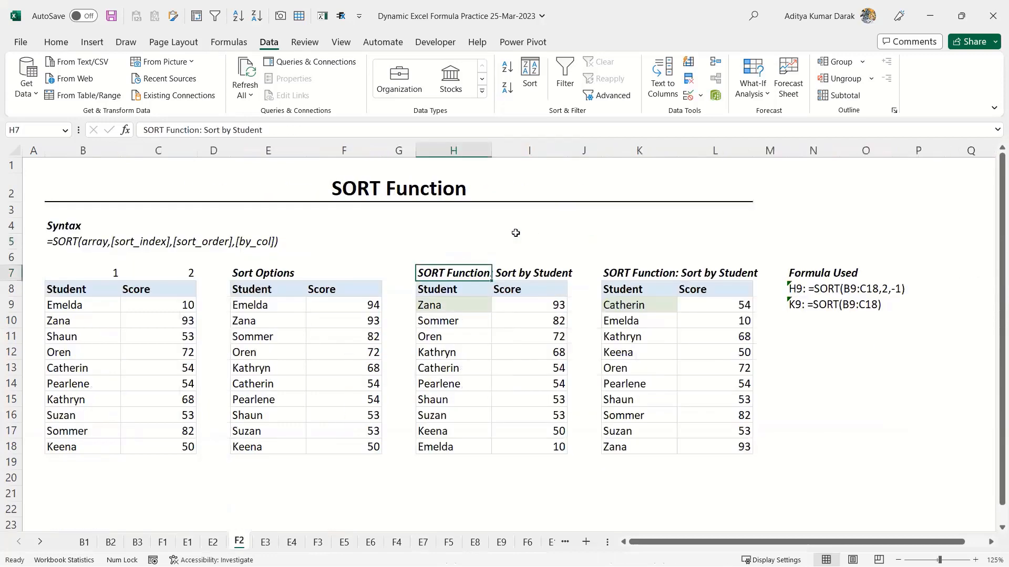
{"action": "key", "text": "ctrl+Page_Down"}
{"action": "key", "text": "ctrl+Page_Down"}
{"action": "key", "text": "ctrl+Page_Down"}
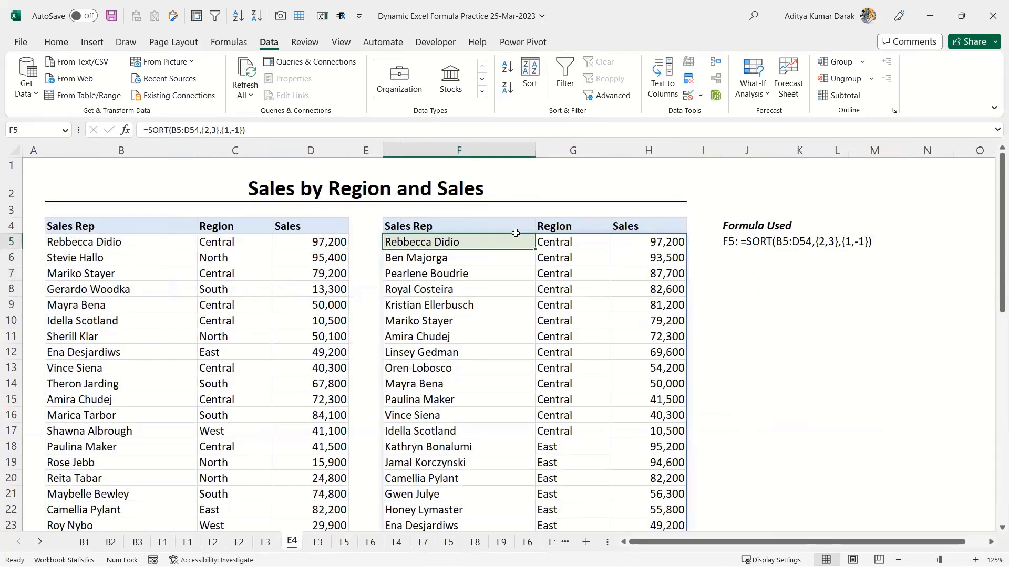
{"action": "key", "text": "ctrl+Page_Down"}
{"action": "left_click", "coordinate": [430, 241]}
{"action": "type", "text": "=sumif"}
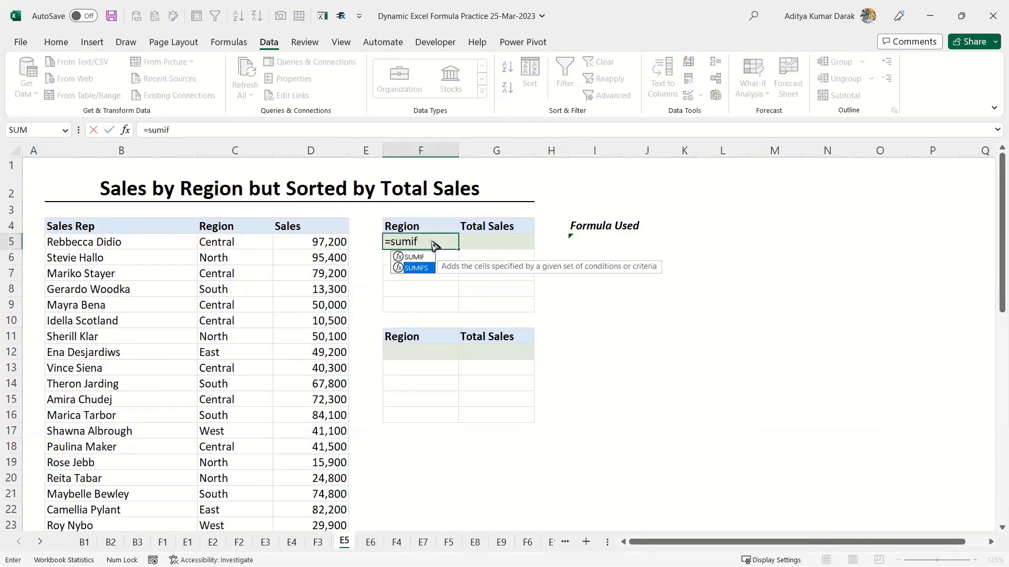
{"action": "key", "text": "Escape"}
{"action": "type", "text": "=uniq"}
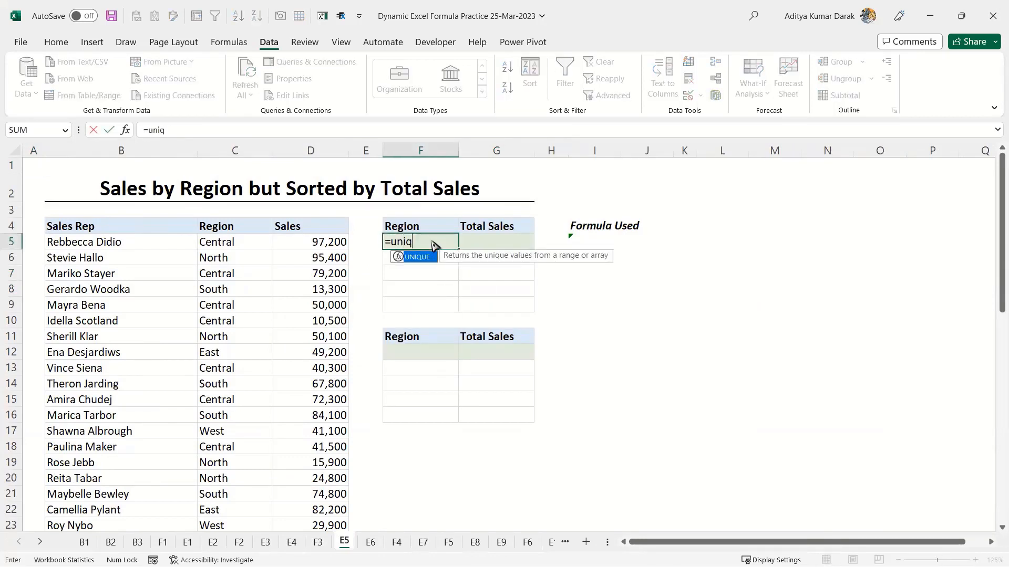
{"action": "key", "text": "Tab"}
{"action": "left_click", "coordinate": [228, 242]}
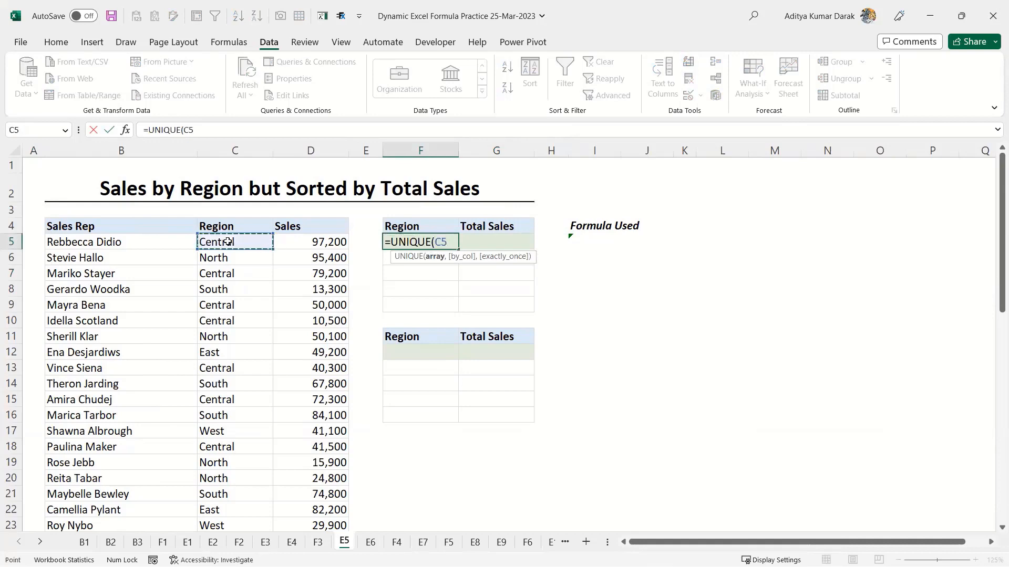
{"action": "key", "text": "ctrl+shift+Down"}
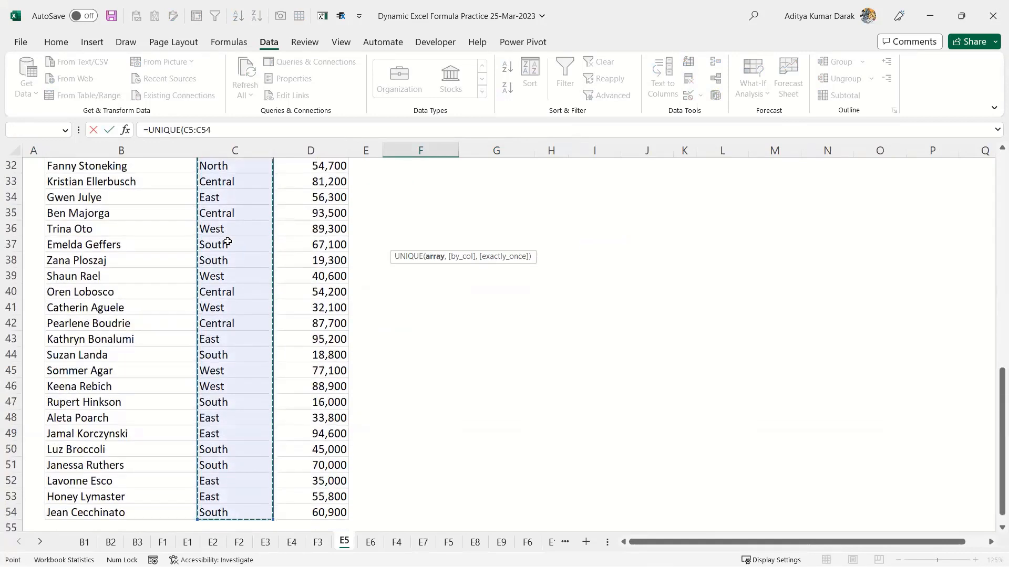
{"action": "key", "text": "Return"}
- Enter =SUMIFS(D5:D54,C5:C54,F5#) in G5 to total the sales of each listed region
{"action": "scroll", "coordinate": [227, 240], "scroll_direction": "up", "scroll_amount": 1}
{"action": "key", "text": "Up"}
{"action": "key", "text": "Right"}
{"action": "type", "text": "=su"}
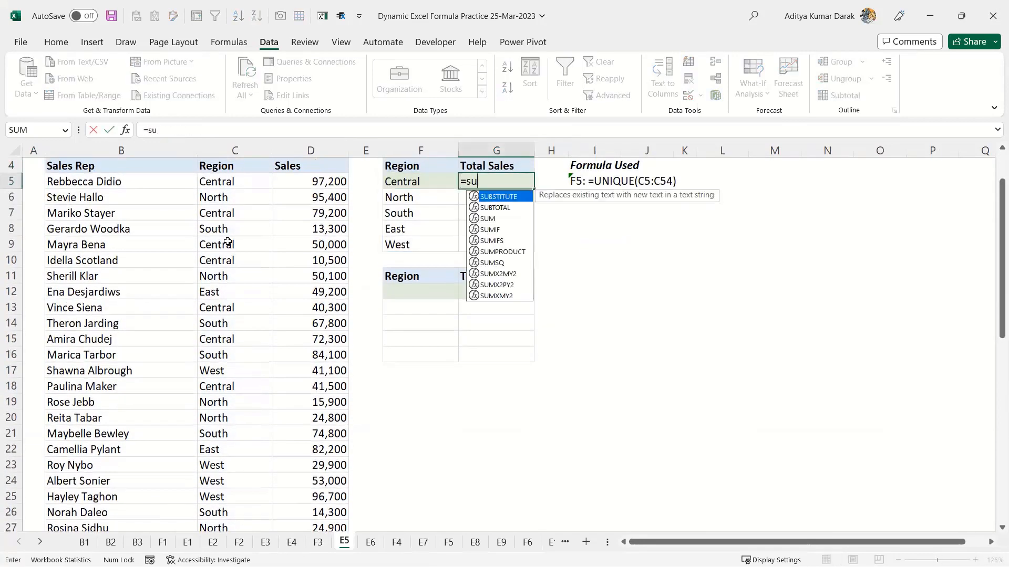
{"action": "type", "text": "mifs"}
{"action": "key", "text": "Tab"}
{"action": "left_click", "coordinate": [313, 179]}
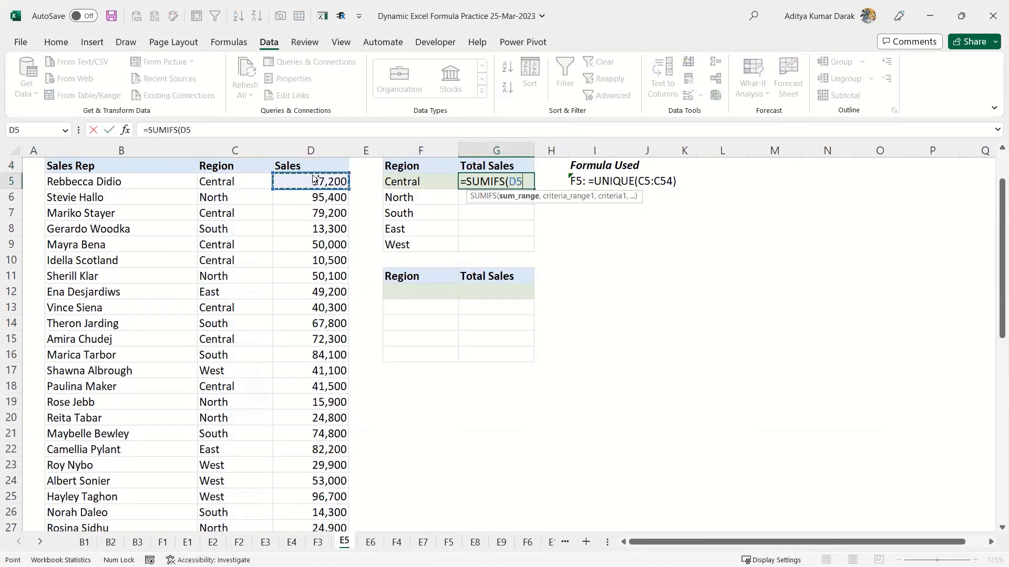
{"action": "key", "text": "ctrl+shift+Down"}
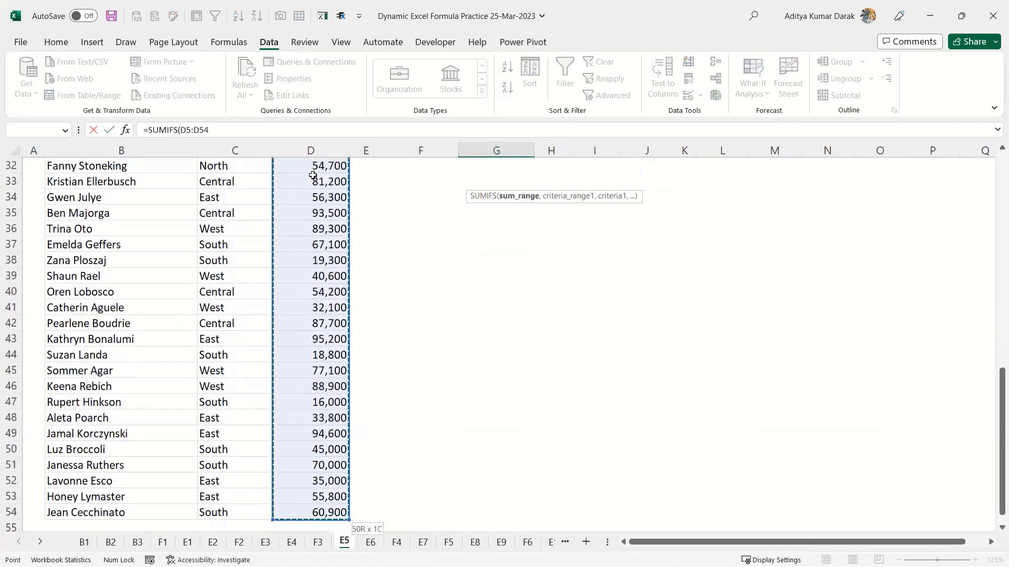
{"action": "type", "text": ",F5"}
{"action": "scroll", "coordinate": [313, 178], "scroll_direction": "up", "scroll_amount": 4}
{"action": "scroll", "coordinate": [313, 178], "scroll_direction": "up", "scroll_amount": 2}
{"action": "key", "text": "Left"}
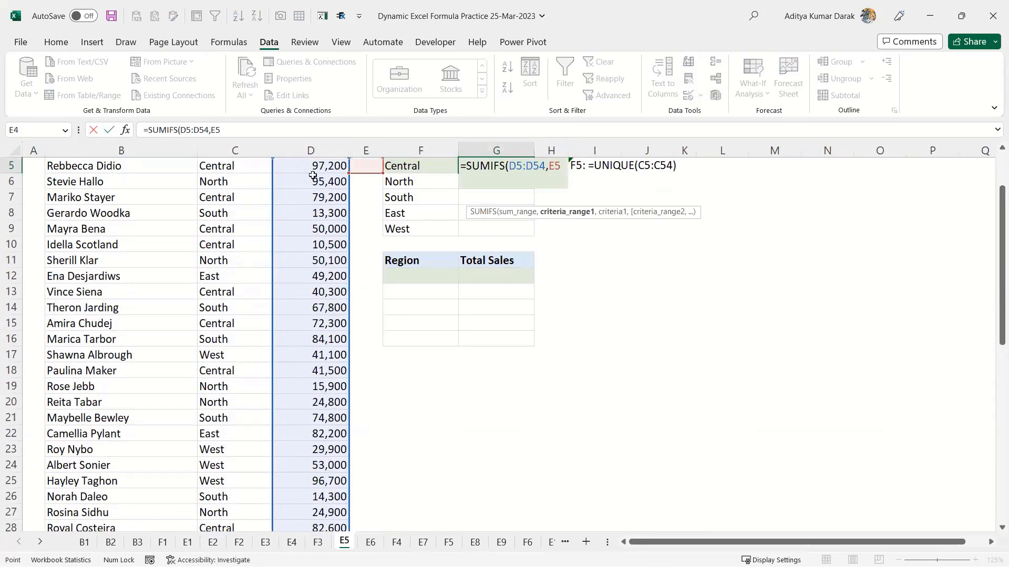
{"action": "key", "text": "Up"}
{"action": "key", "text": "Left"}
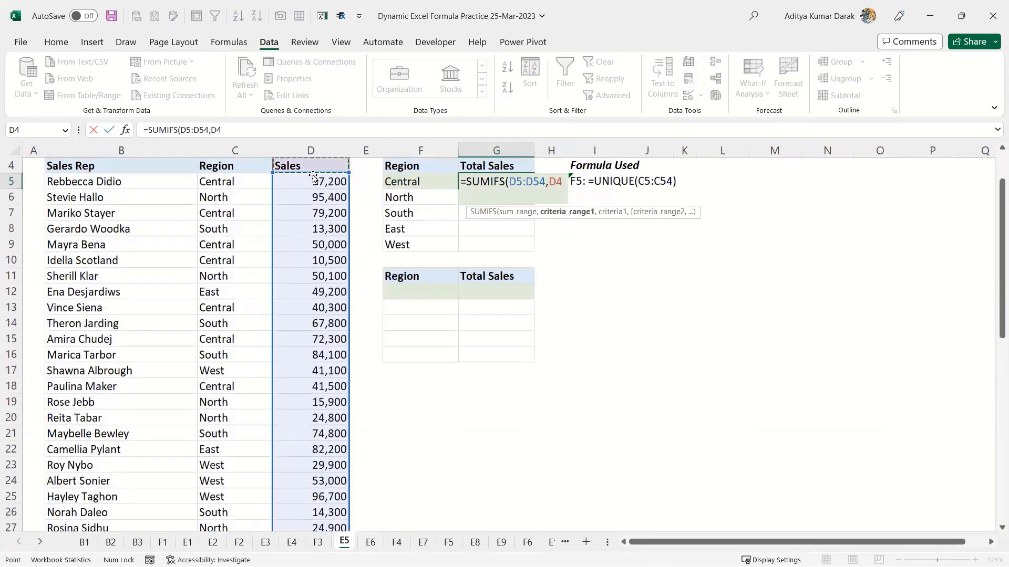
{"action": "key", "text": "Left"}
{"action": "key", "text": "Down"}
{"action": "key", "text": "ctrl+shift+Down"}
{"action": "type", "text": ","}
{"action": "scroll", "coordinate": [313, 175], "scroll_direction": "up", "scroll_amount": 9}
{"action": "left_click", "coordinate": [457, 164]}
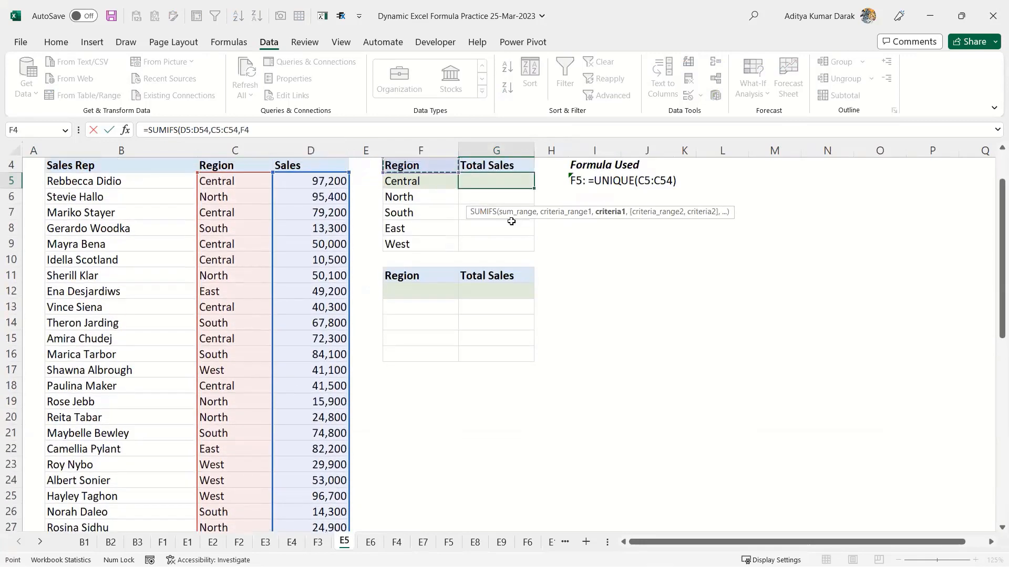
{"action": "key", "text": "Return"}
- Examine the regions and their total sales in F5:G9, comparing the North and West rows
{"action": "left_click", "coordinate": [405, 199]}
{"action": "key", "text": "shift+Right"}
{"action": "left_click_drag", "start_coordinate": [430, 247], "coordinate": [509, 248]}
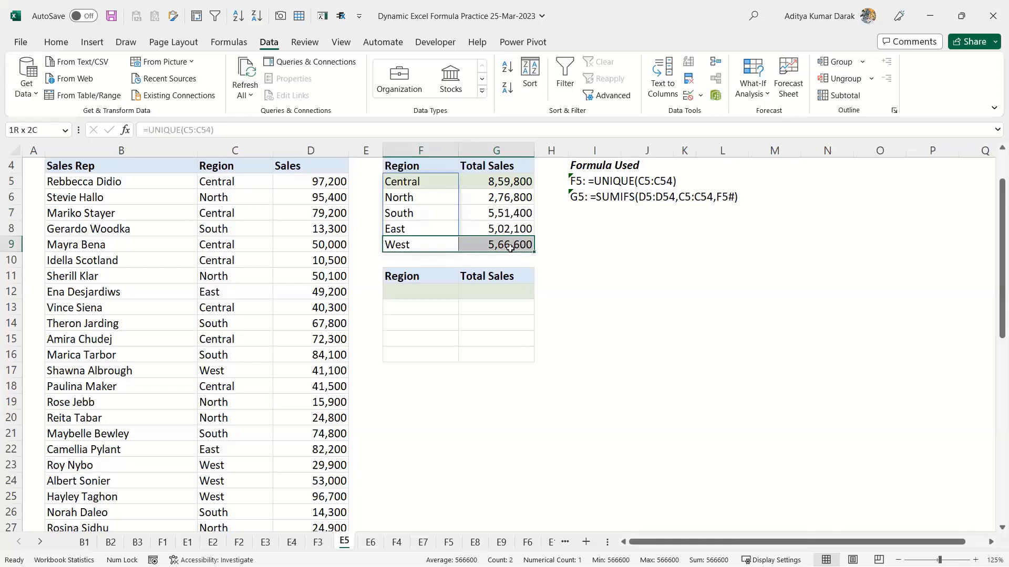
{"action": "left_click", "coordinate": [417, 185]}
{"action": "left_click_drag", "start_coordinate": [470, 182], "coordinate": [494, 245]}
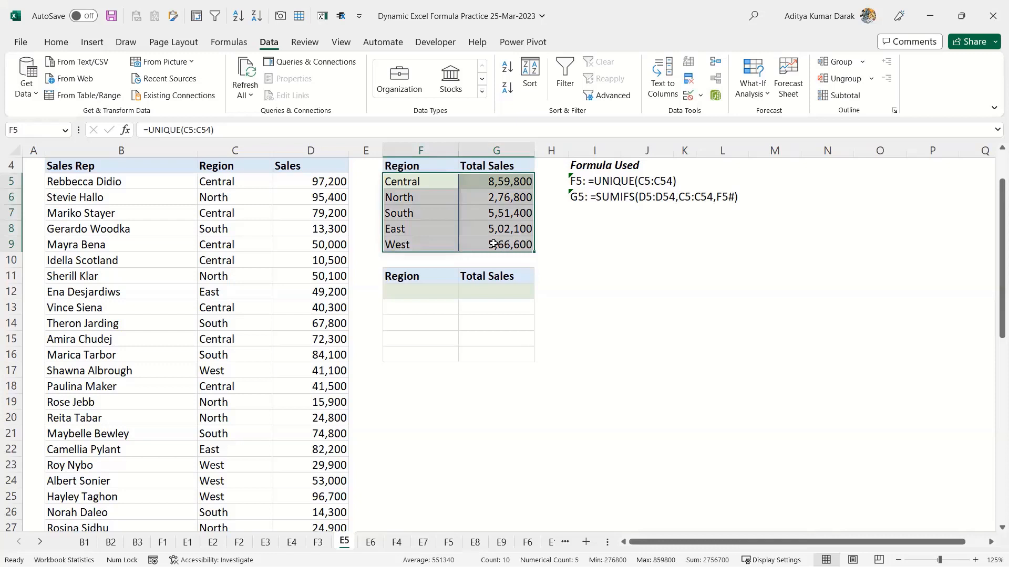
{"action": "left_click", "coordinate": [494, 244]}
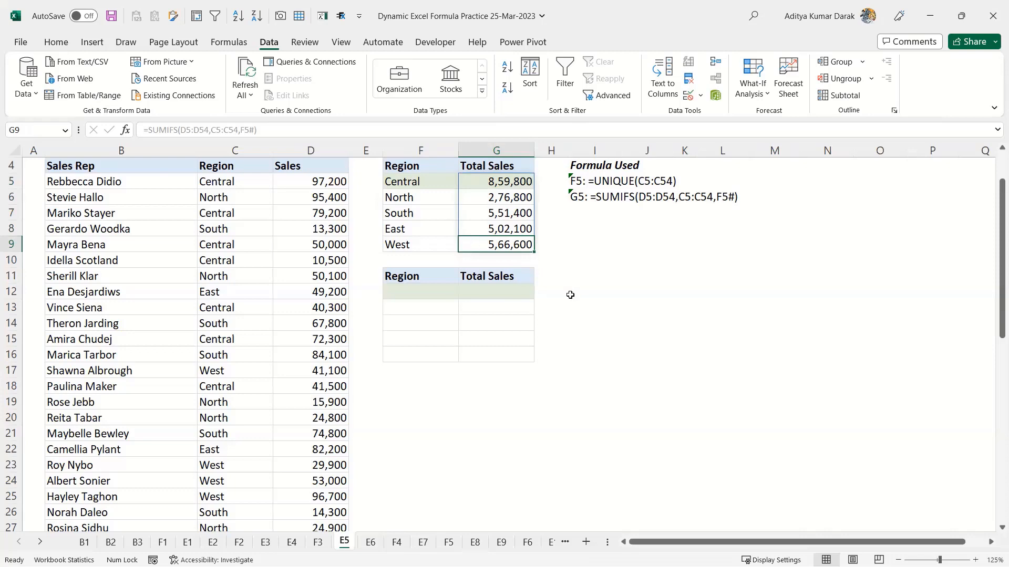
- Wrap the region list formula in F5 with SORTBY as =SORTBY(UNIQUE(C5:C54),1), accepting the suggested closing parenthesis
{"action": "scroll", "coordinate": [458, 253], "scroll_direction": "up", "scroll_amount": 1}
{"action": "left_click", "coordinate": [444, 246]}
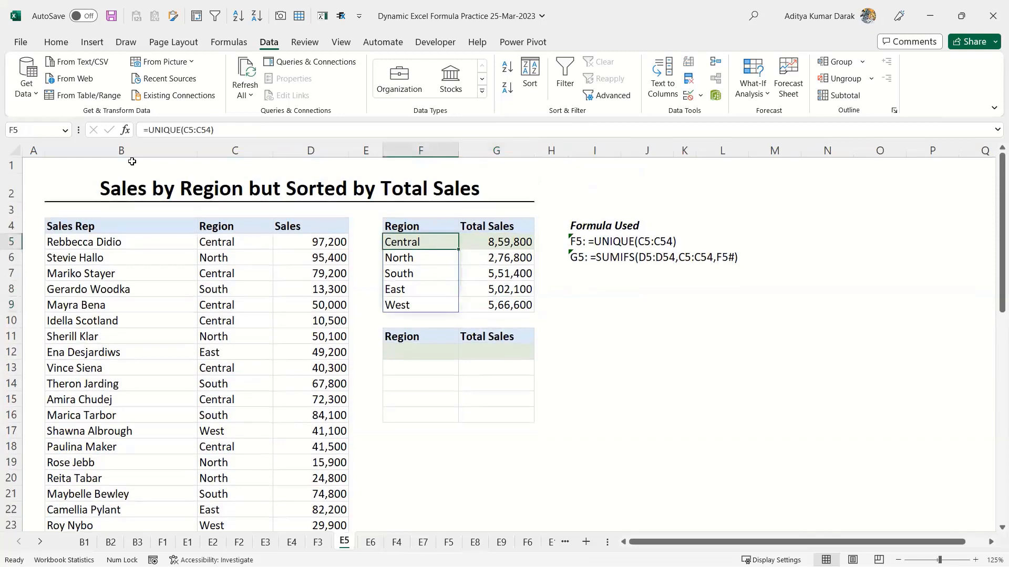
{"action": "key", "text": "F2"}
{"action": "key", "text": "Home"}
{"action": "key", "text": "Right"}
{"action": "type", "text": "sortb"}
{"action": "key", "text": "Tab"}
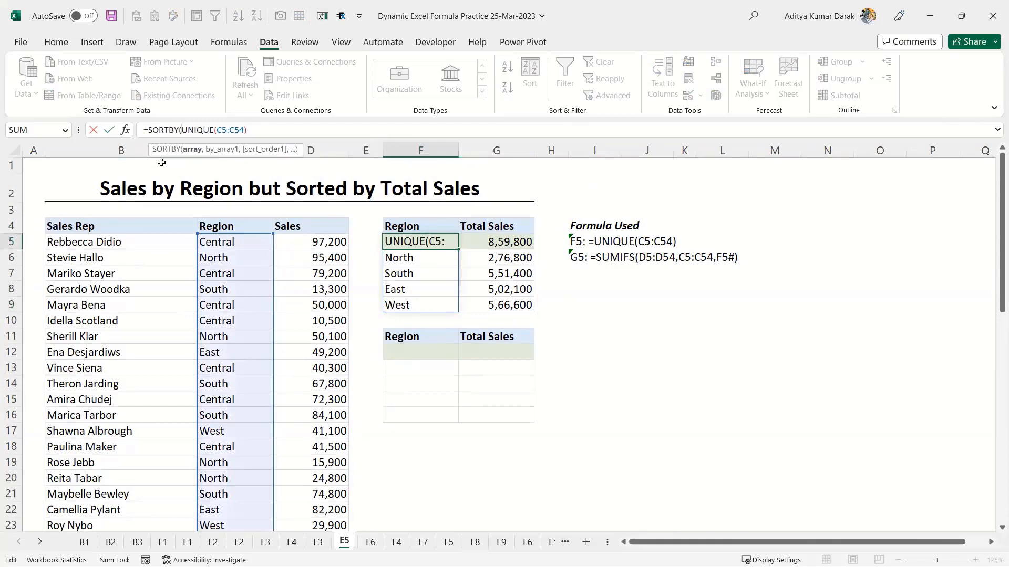
{"action": "type", "text": ",1"}
{"action": "key", "text": "Return"}
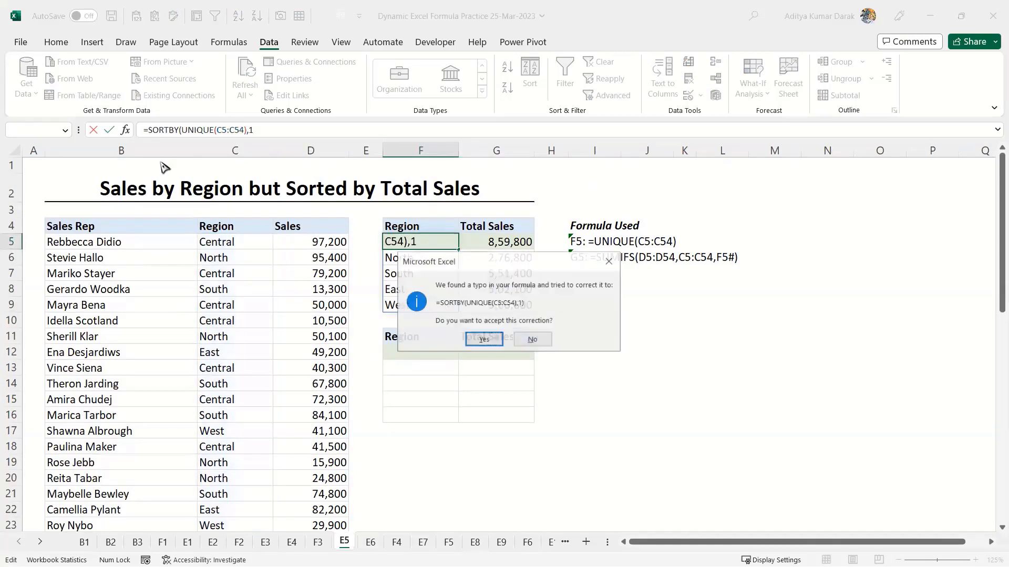
{"action": "key", "text": "Return"}
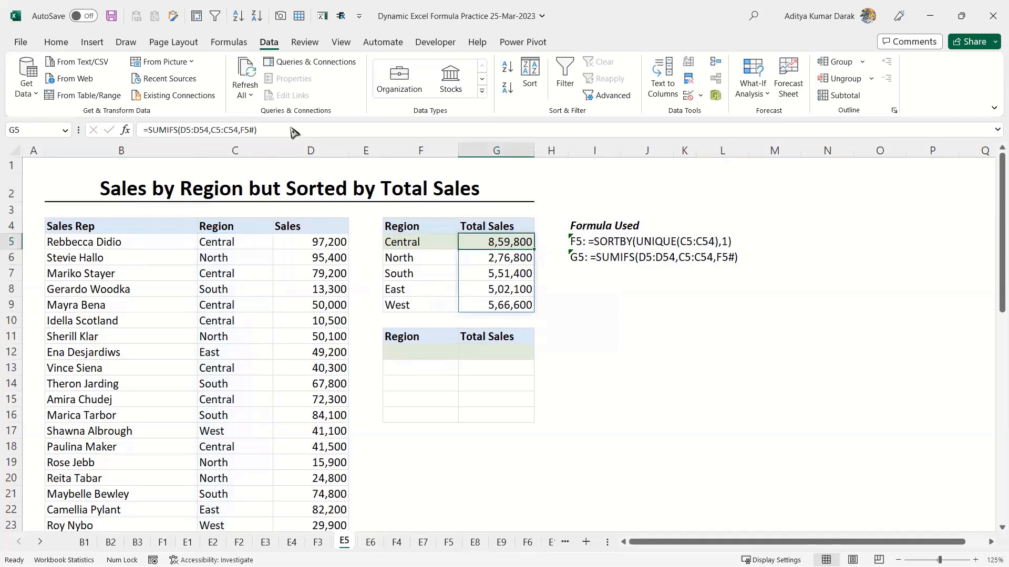
- Copy the SUMIFS formula from G5 and use it in F5's SORTBY in place of the sort key 1, without its equals sign
{"action": "left_click_drag", "start_coordinate": [256, 129], "coordinate": [131, 136]}
{"action": "key", "text": "ctrl+c"}
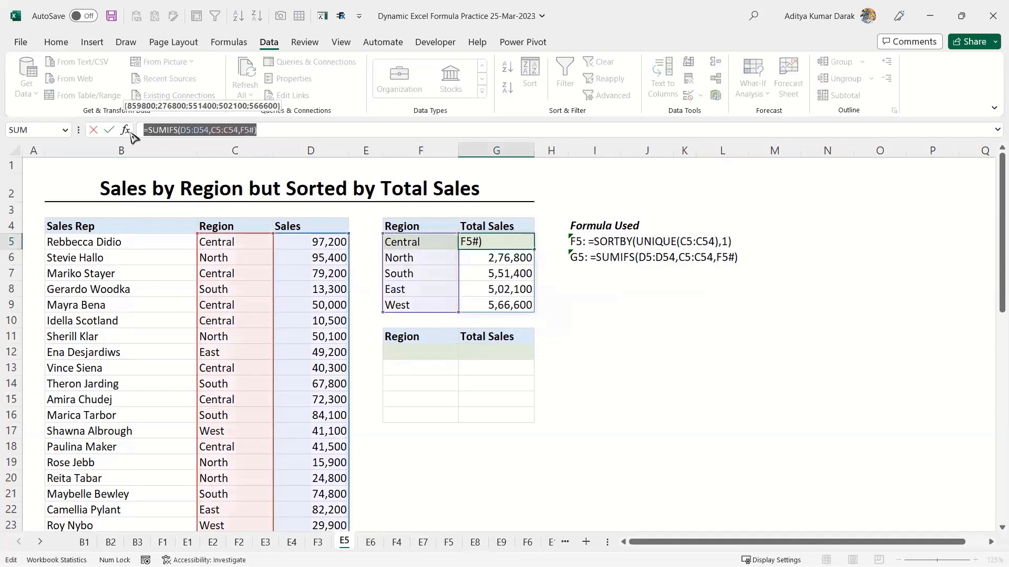
{"action": "key", "text": "Escape"}
{"action": "left_click", "coordinate": [454, 245]}
{"action": "left_click", "coordinate": [251, 131]}
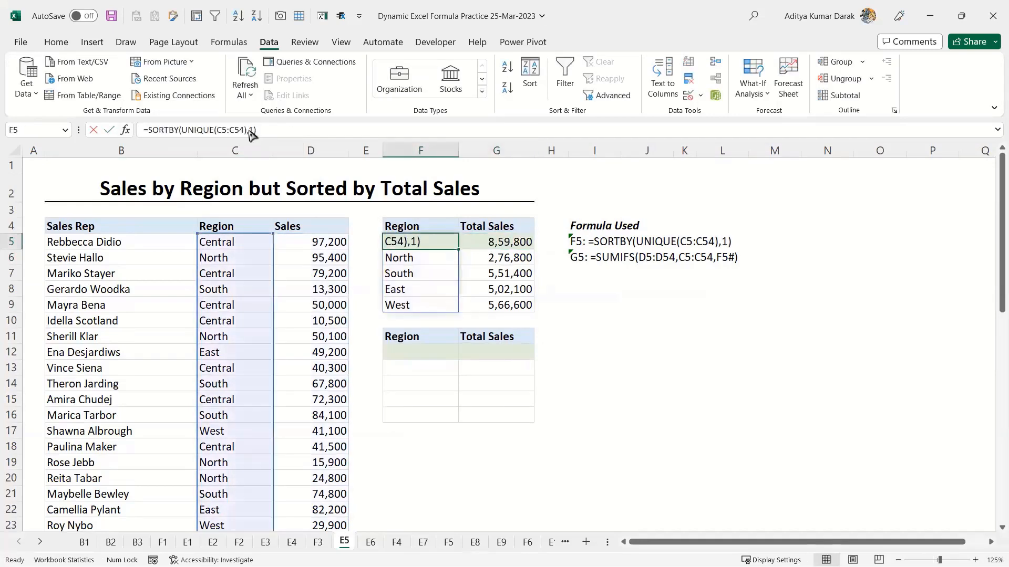
{"action": "double_click", "coordinate": [253, 129]}
{"action": "key", "text": "ctrl+v"}
{"action": "left_click", "coordinate": [253, 130]}
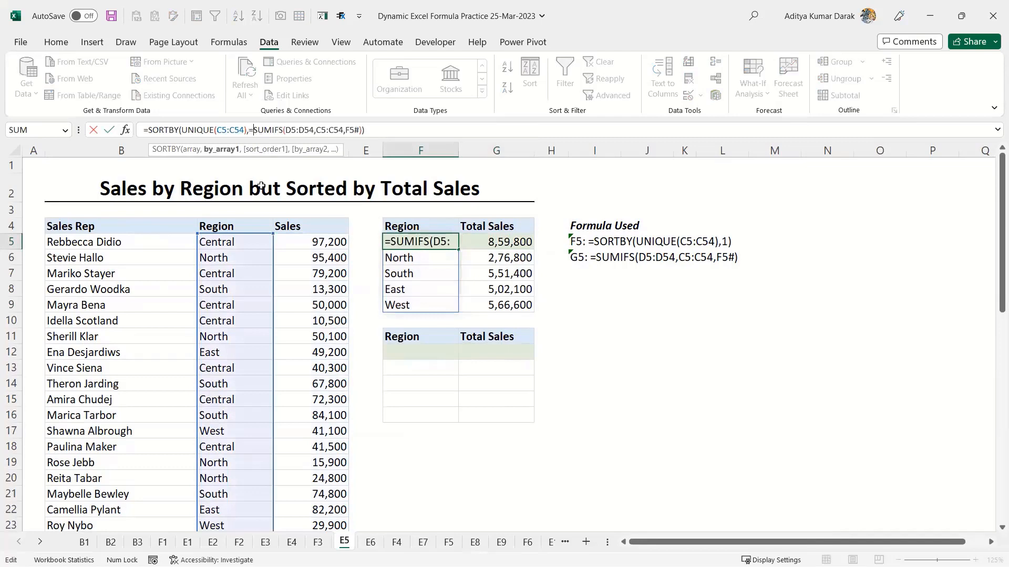
{"action": "key", "text": "BackSpace"}
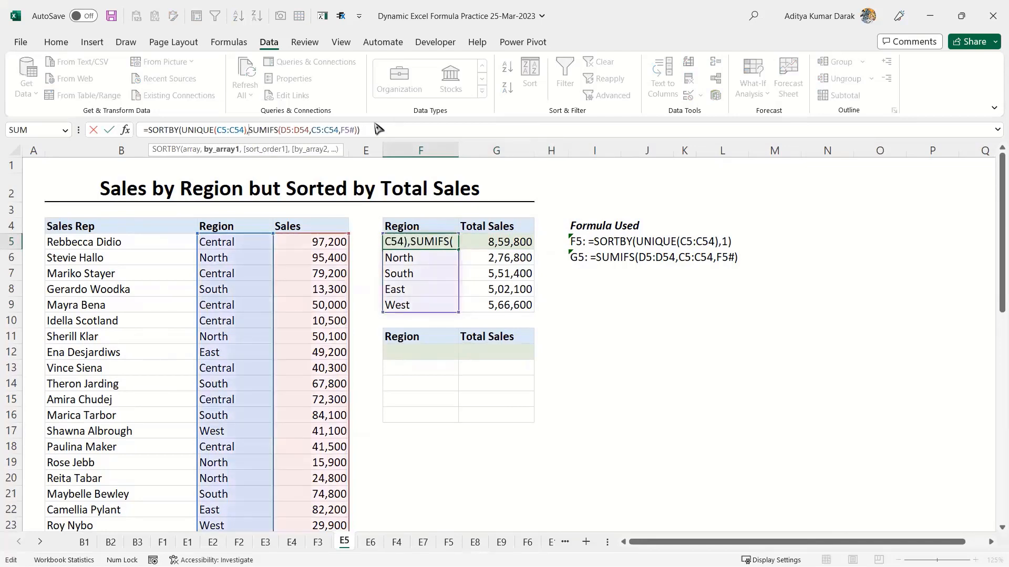
- Add descending order -1 to F5, entering =SORTBY(UNIQUE(C5:C54),SUMIFS(D5:D54,C5:C54,F5#),-1)
{"action": "key", "text": "End"}
{"action": "type", "text": ","}
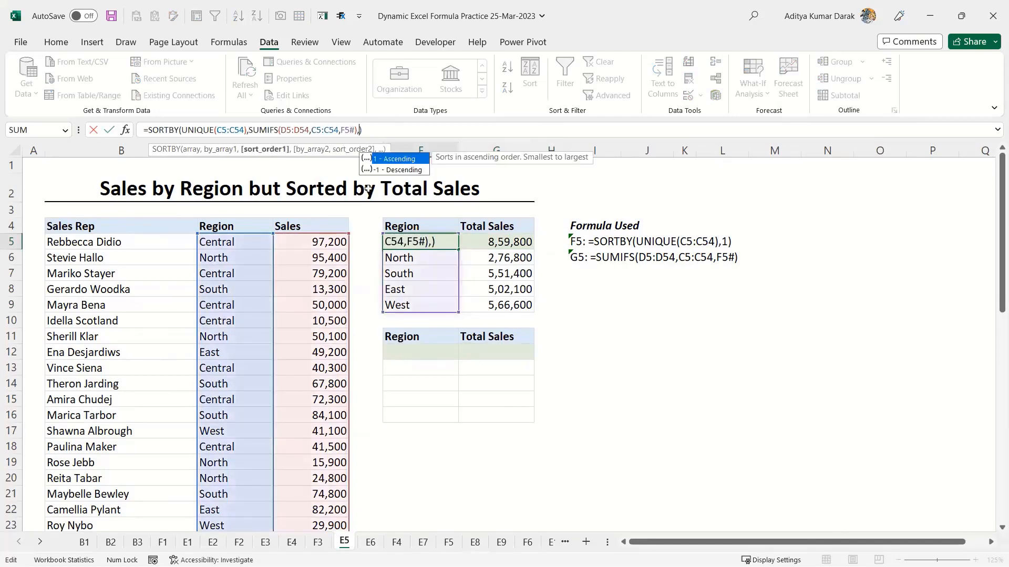
{"action": "type", "text": "-1"}
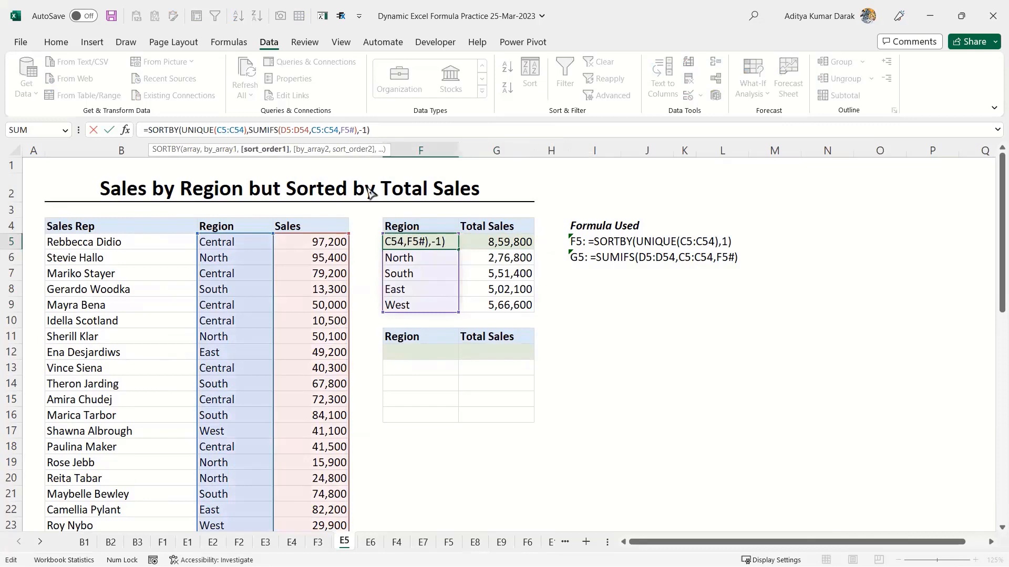
{"action": "key", "text": "Return"}
{"action": "key", "text": "Return"}
- Clear the totals formula in G5, and replace the F5# criterion in F5's SUMIFS with UNIQUE(C5:C54)
{"action": "left_click", "coordinate": [482, 237]}
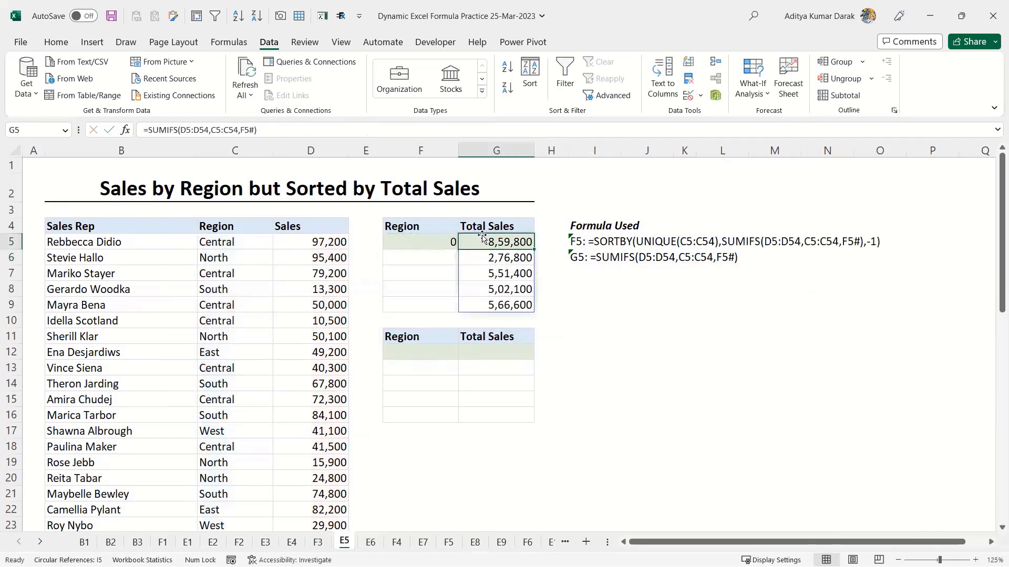
{"action": "key", "text": "Delete"}
{"action": "key", "text": "Left"}
{"action": "key", "text": "F2"}
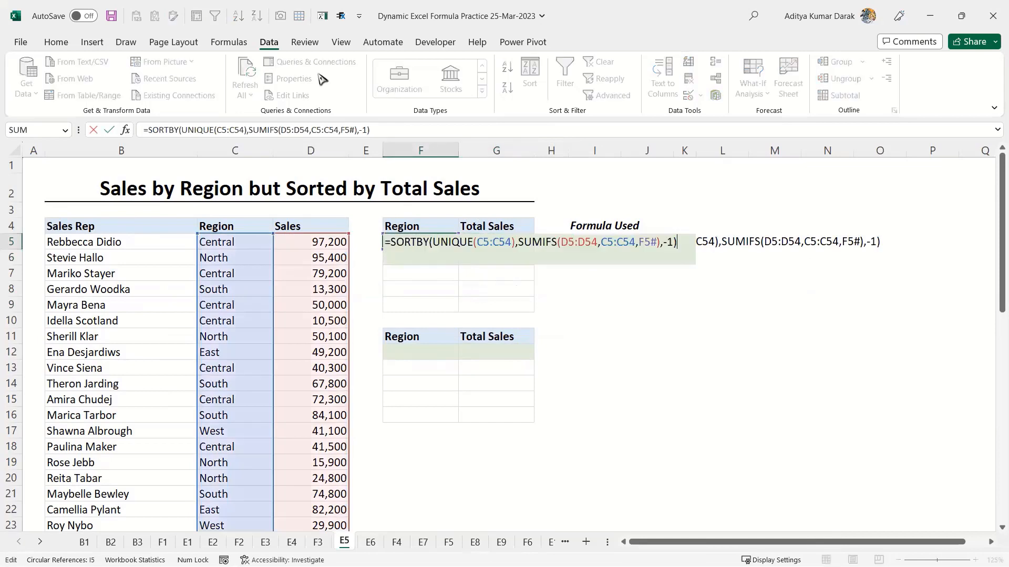
{"action": "double_click", "coordinate": [331, 131]}
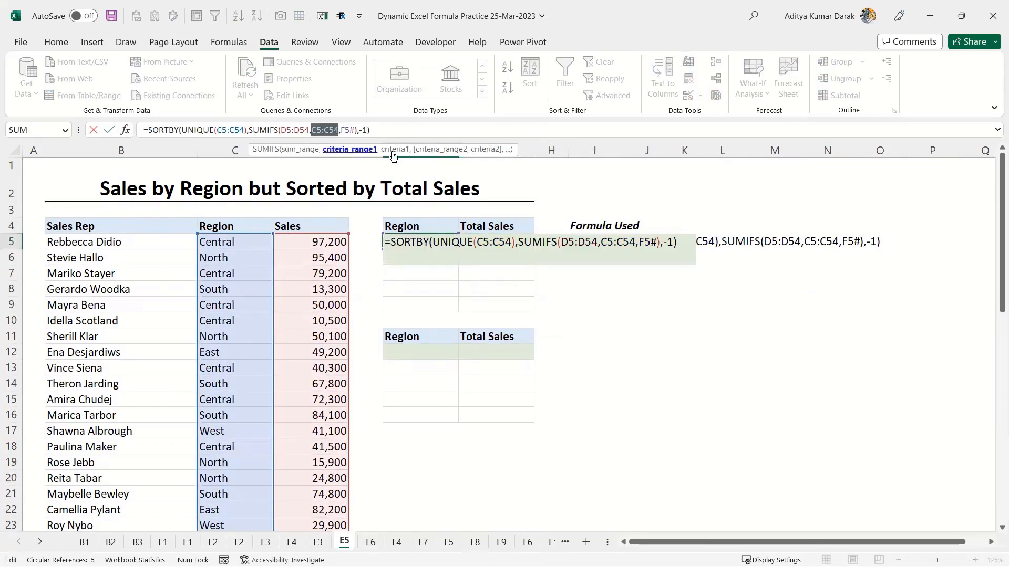
{"action": "double_click", "coordinate": [347, 130]}
{"action": "key", "text": "BackSpace"}
{"action": "type", "text": "uniq"}
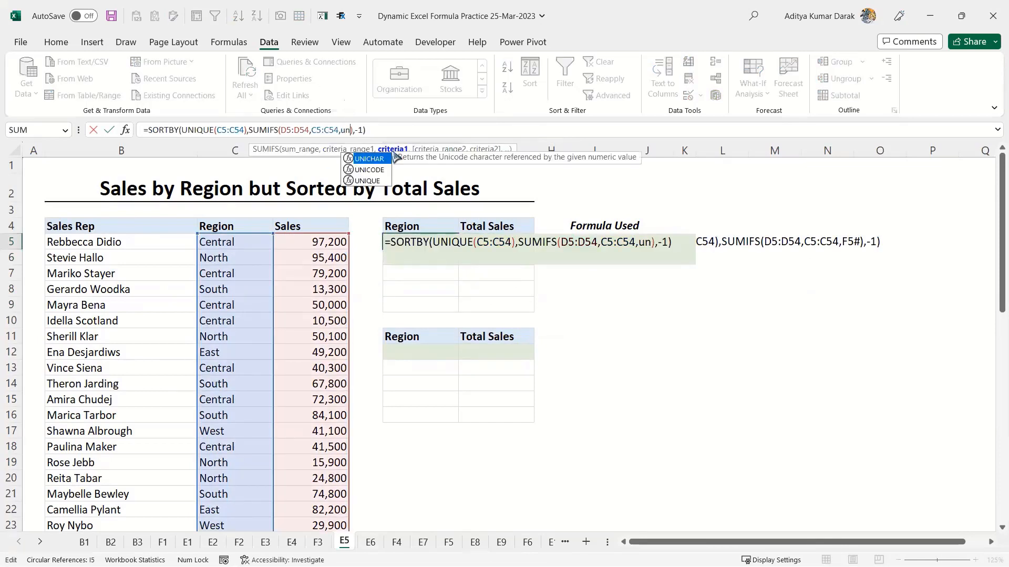
{"action": "key", "text": "Tab"}
{"action": "left_click", "coordinate": [234, 242]}
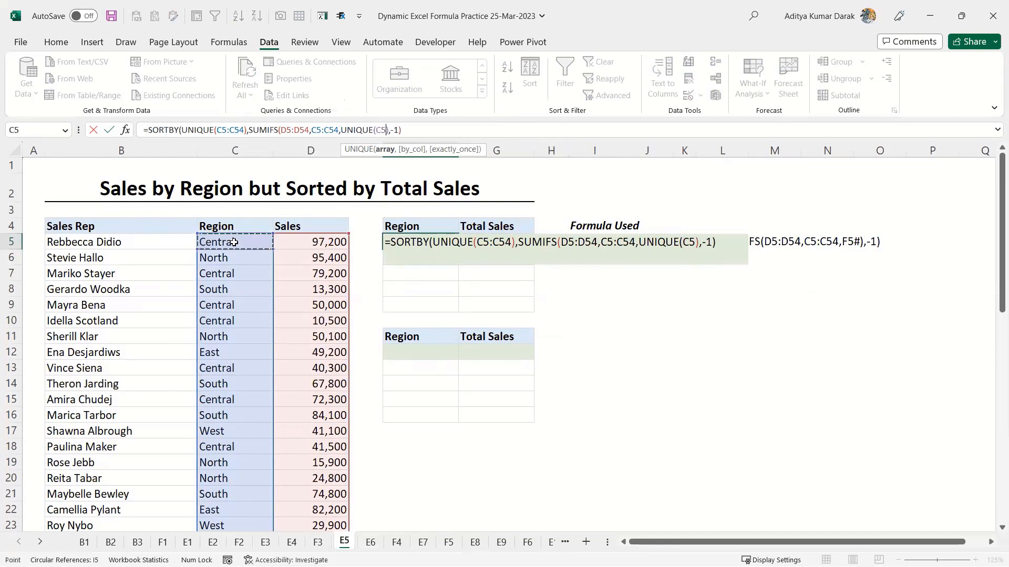
{"action": "key", "text": "ctrl+shift+Down"}
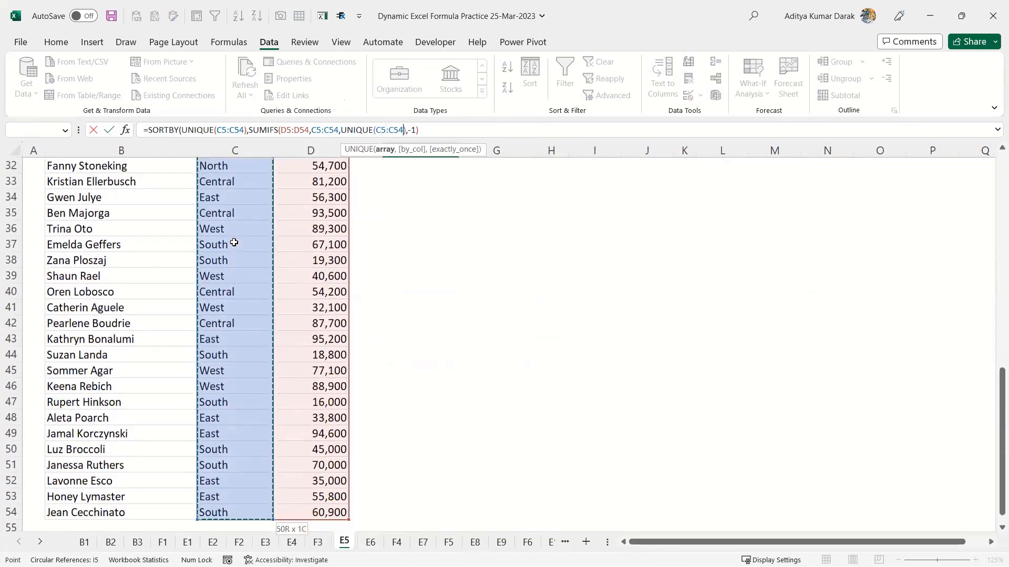
- Supply the missing closing parenthesis and enter F5 as =SORTBY(UNIQUE(C5:C54),SUMIFS(D5:D54,C5:C54,UNIQUE(C5:C54)),-1)
{"action": "key", "text": "Return"}
{"action": "key", "text": "Return"}
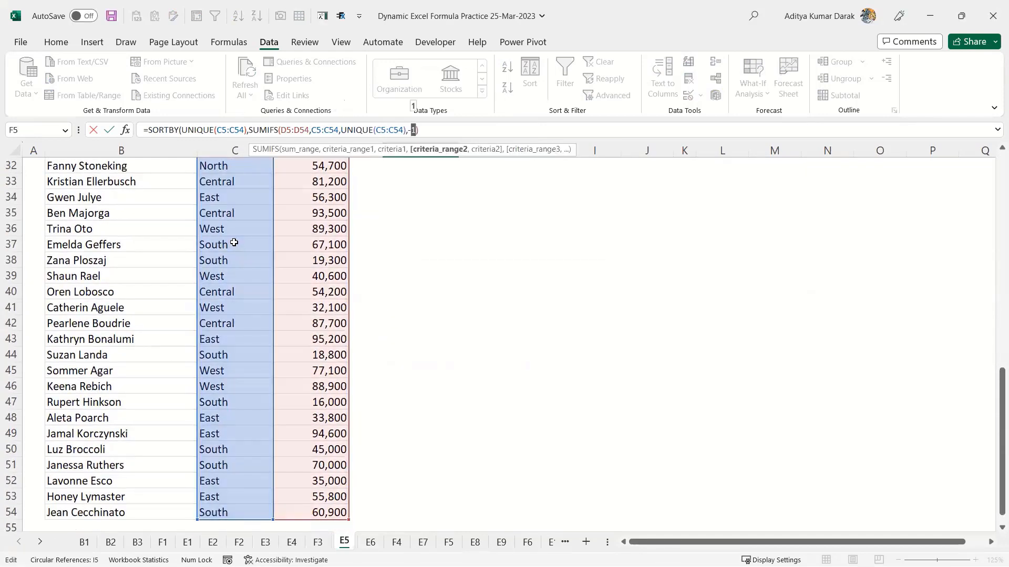
{"action": "key", "text": "Left"}
{"action": "key", "text": "Left"}
{"action": "type", "text": ","}
{"action": "key", "text": "Return"}
{"action": "scroll", "coordinate": [233, 242], "scroll_direction": "up", "scroll_amount": 2}
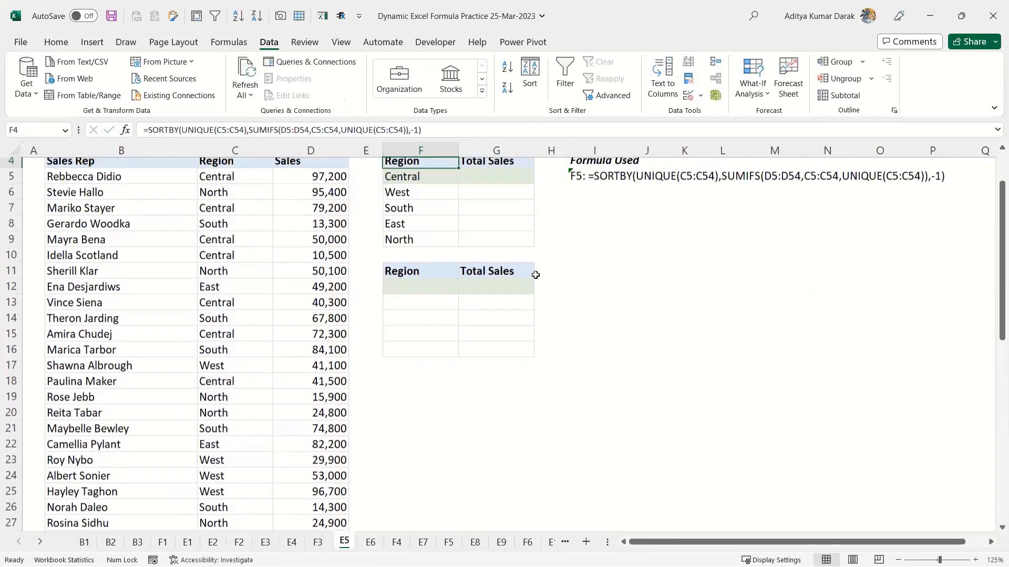
{"action": "key", "text": "Up"}
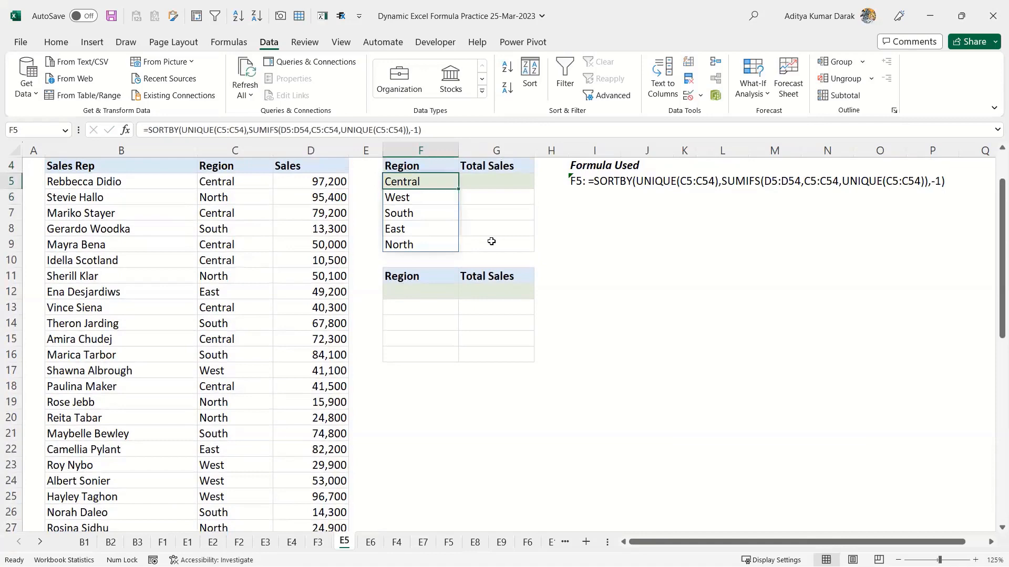
- Enter =SUMIFS(D5:D54,C5:C54,F5#) in G5 to total the sales of each sorted region
{"action": "scroll", "coordinate": [490, 242], "scroll_direction": "up", "scroll_amount": 1}
{"action": "left_click", "coordinate": [494, 245]}
{"action": "type", "text": "=SUMIFS("}
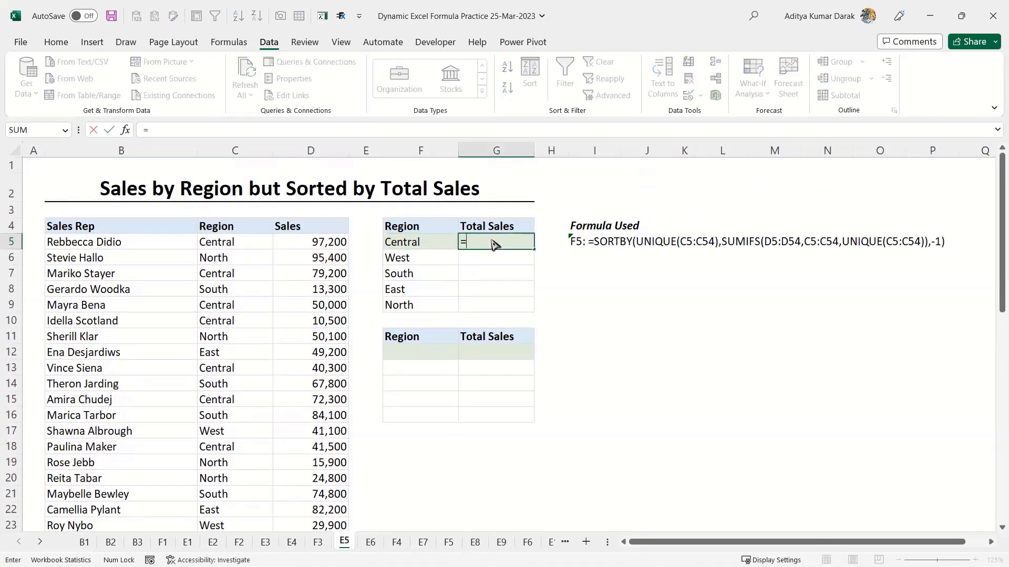
{"action": "key", "text": "Left"}
{"action": "key", "text": "Left"}
{"action": "key", "text": "Left"}
{"action": "key", "text": "ctrl+shift+Down"}
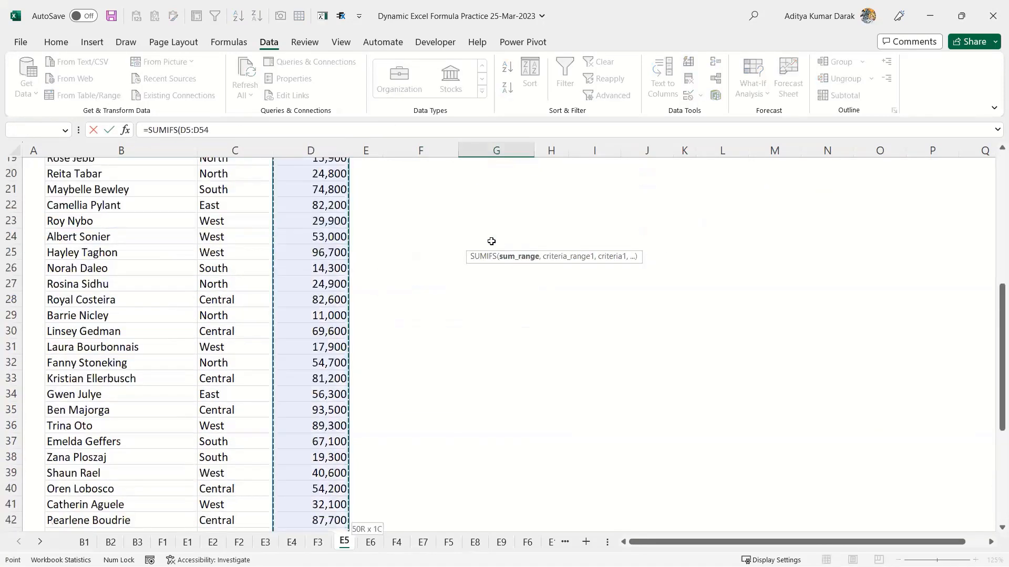
{"action": "type", "text": ","}
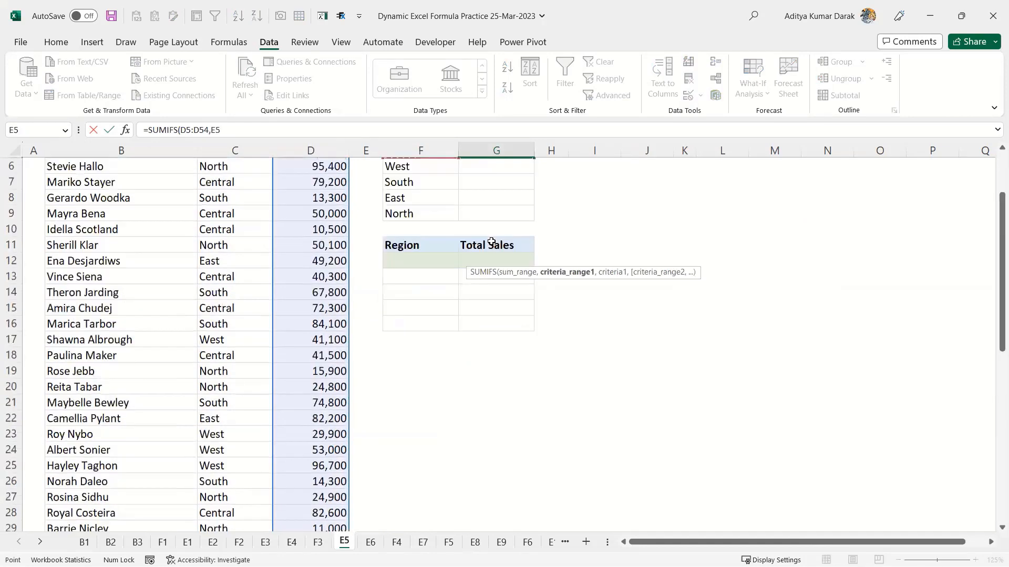
{"action": "key", "text": "Left"}
{"action": "key", "text": "Left"}
{"action": "key", "text": "Left"}
{"action": "key", "text": "Left"}
{"action": "key", "text": "ctrl+shift+Down"}
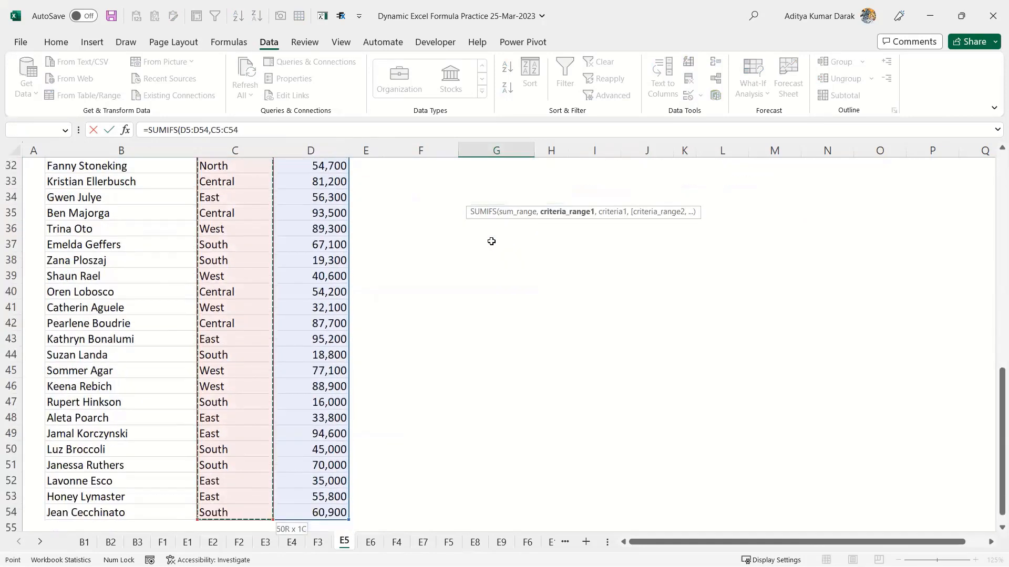
{"action": "type", "text": ","}
{"action": "key", "text": "Up"}
{"action": "key", "text": "Up"}
{"action": "key", "text": "Left"}
{"action": "key", "text": "Down"}
{"action": "key", "text": "Down"}
{"action": "type", "text": "#"}
{"action": "key", "text": "ctrl+Return"}
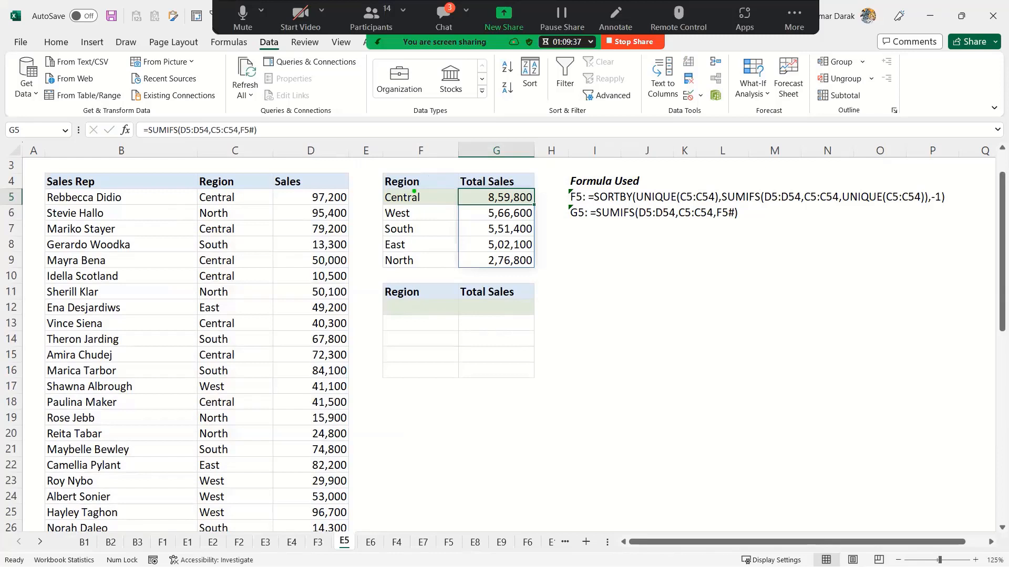
{"action": "mouse_move", "coordinate": [373, 185]}
{"action": "left_mouse_down"}
{"action": "mouse_move", "coordinate": [399, 210]}
{"action": "mouse_move", "coordinate": [547, 212]}
{"action": "left_mouse_up"}
{"action": "left_click_drag", "start_coordinate": [374, 253], "coordinate": [566, 276]}
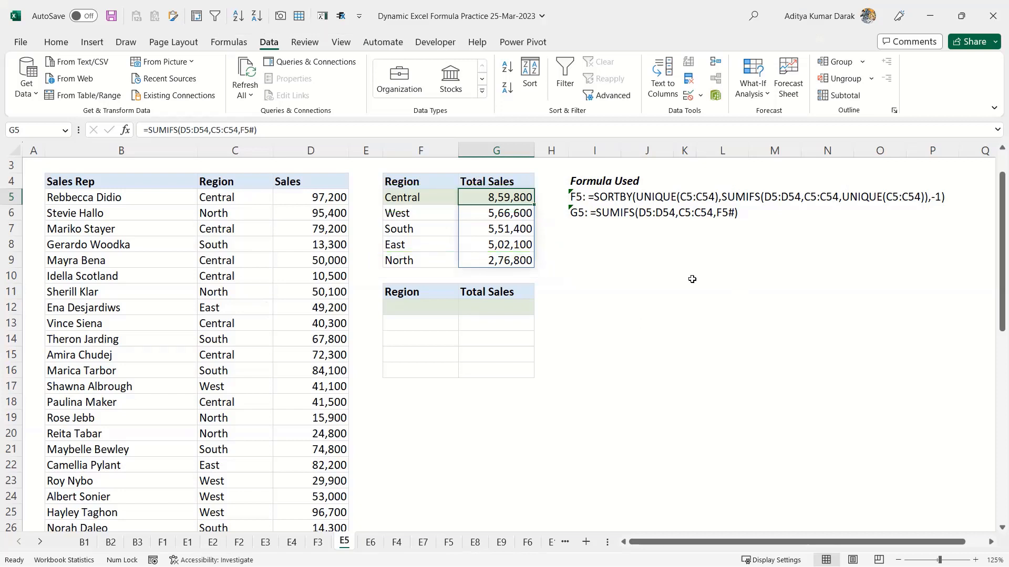
- Enter =UNIQUE(C5:C54) in J10 as a separate helper list of the distinct regions
{"action": "left_click", "coordinate": [640, 277]}
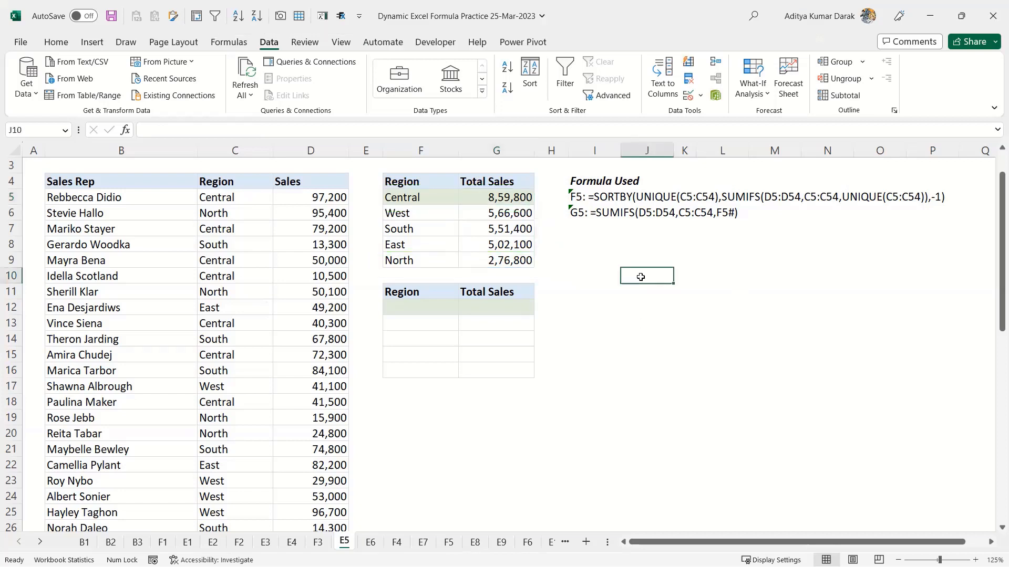
{"action": "type", "text": "="}
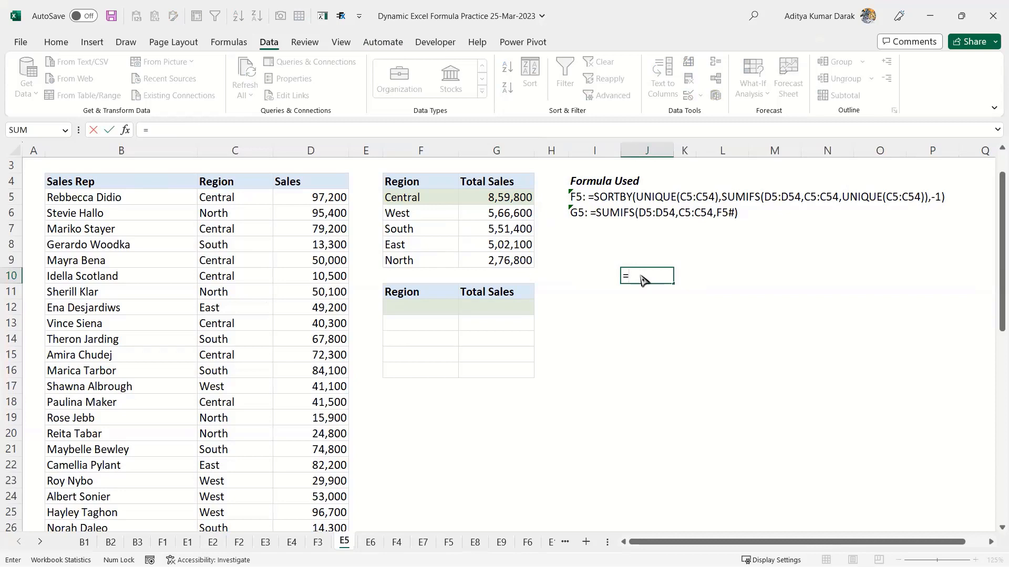
{"action": "type", "text": "uniq"}
{"action": "key", "text": "Tab"}
{"action": "left_click", "coordinate": [256, 208]}
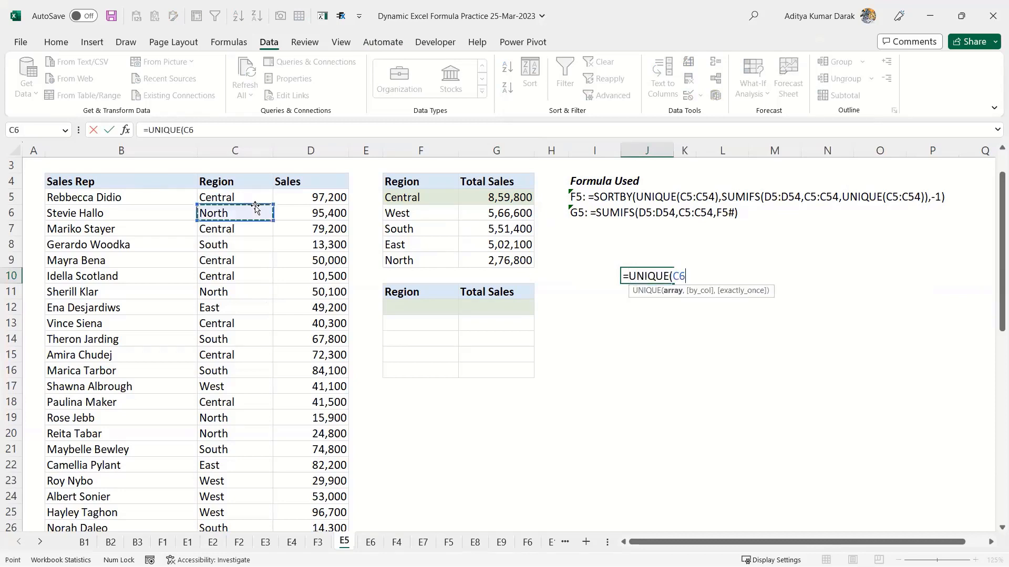
{"action": "left_click", "coordinate": [254, 204]}
{"action": "key", "text": "ctrl+shift+Down"}
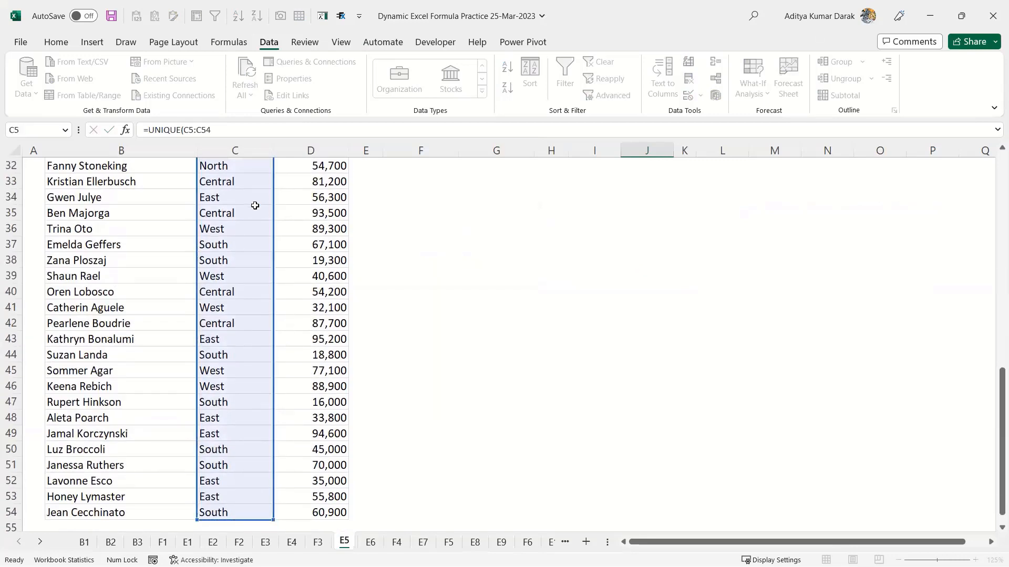
{"action": "key", "text": "Return"}
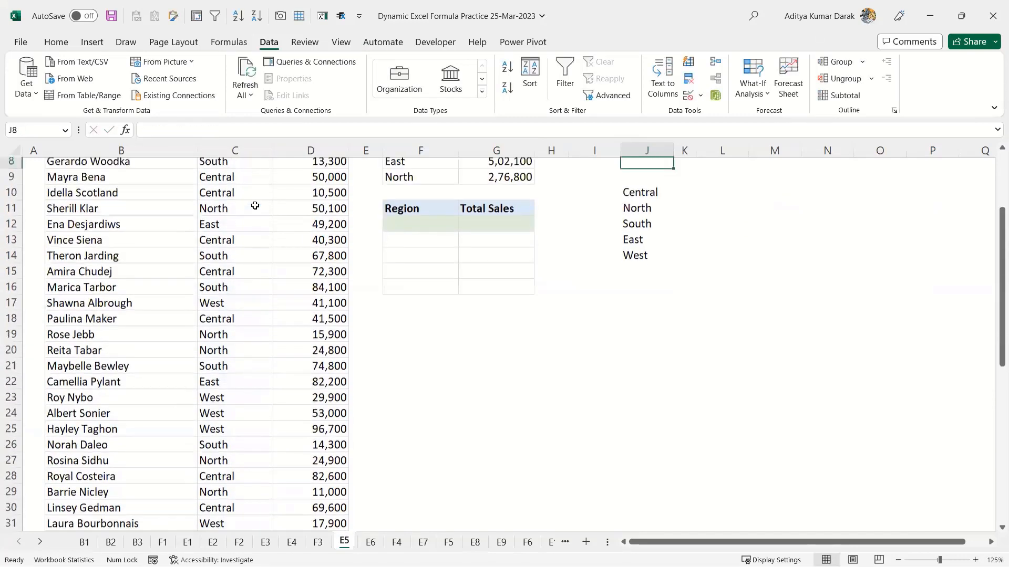
- Start a negated SUMIFS formula in L10 beside the helper list, with D5:D54 as the sum range
{"action": "key", "text": "Down"}
{"action": "key", "text": "Down"}
{"action": "key", "text": "Right"}
{"action": "type", "text": "=s"}
{"action": "key", "text": "Delete"}
{"action": "key", "text": "Right"}
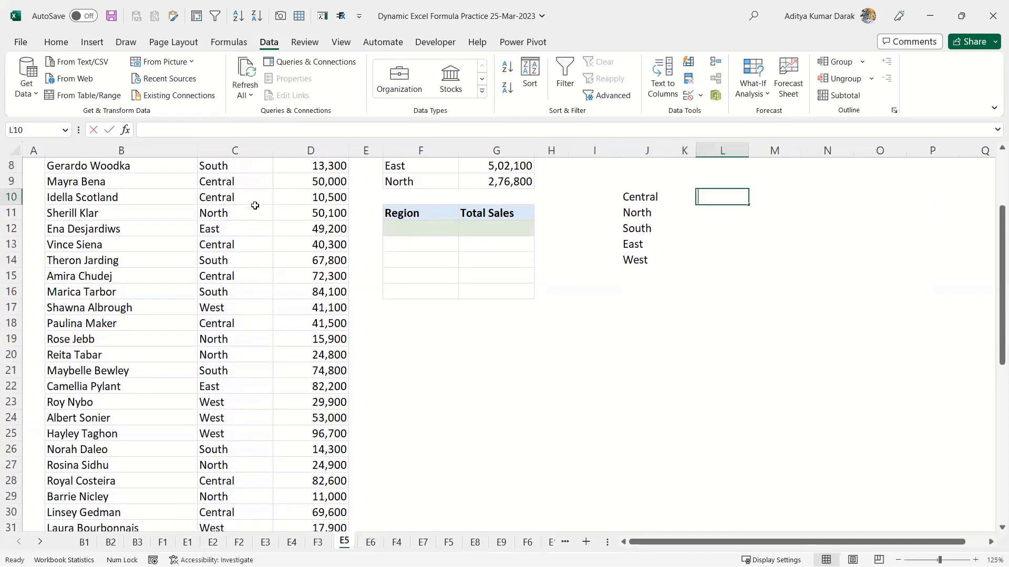
{"action": "type", "text": "-sum"}
{"action": "key", "text": "Down"}
{"action": "key", "text": "Down"}
{"action": "key", "text": "Tab"}
{"action": "key", "text": "Left"}
{"action": "key", "text": "Left"}
{"action": "key", "text": "Left"}
{"action": "key", "text": "Left"}
{"action": "key", "text": "Left"}
{"action": "key", "text": "Left"}
{"action": "key", "text": "Left"}
{"action": "key", "text": "Left"}
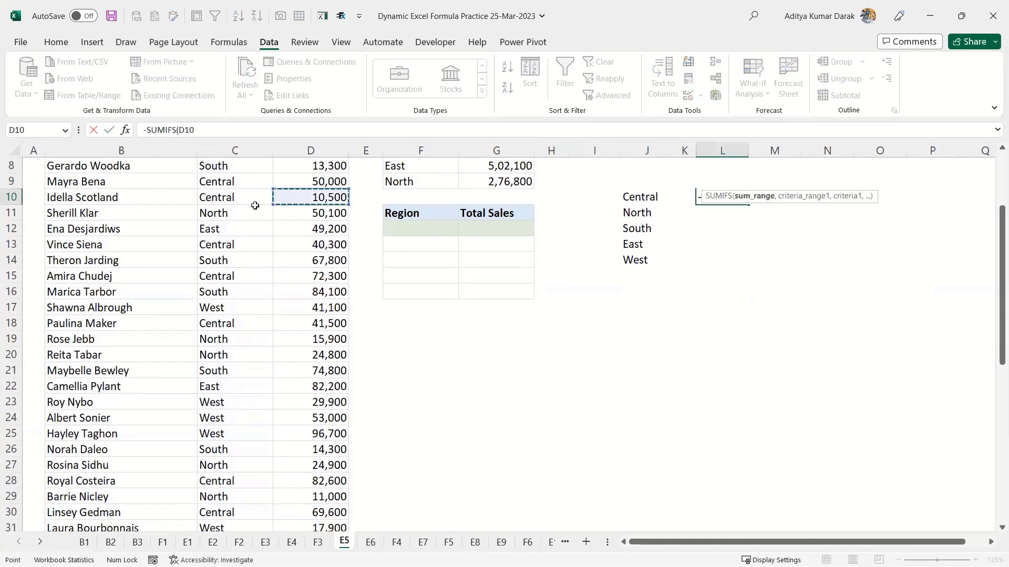
{"action": "key", "text": "Up"}
{"action": "key", "text": "Up"}
{"action": "key", "text": "Up"}
{"action": "key", "text": "Up"}
{"action": "key", "text": "Up"}
{"action": "key", "text": "Up"}
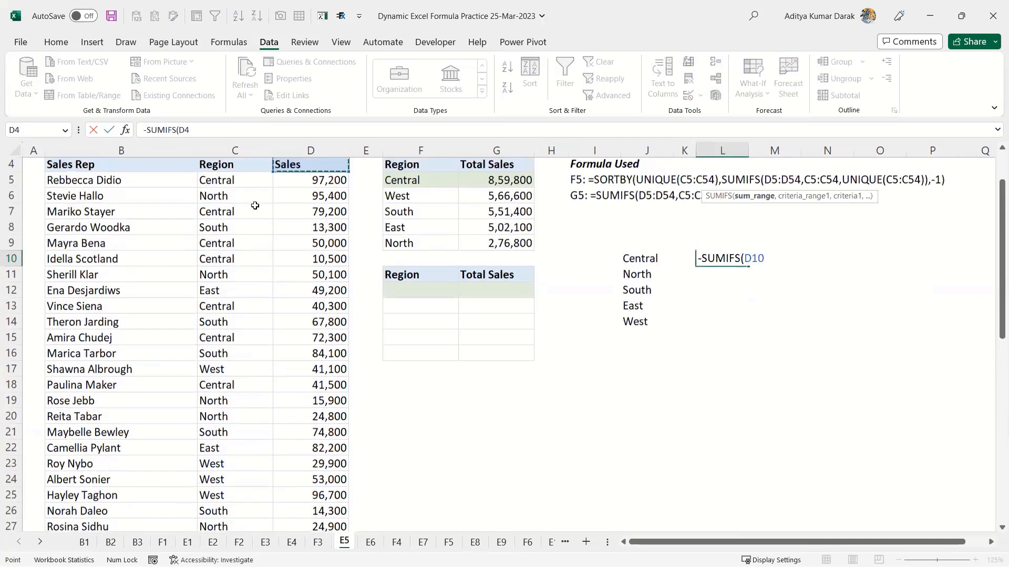
{"action": "key", "text": "Down"}
{"action": "key", "text": "ctrl+shift+Down"}
{"action": "type", "text": ","}
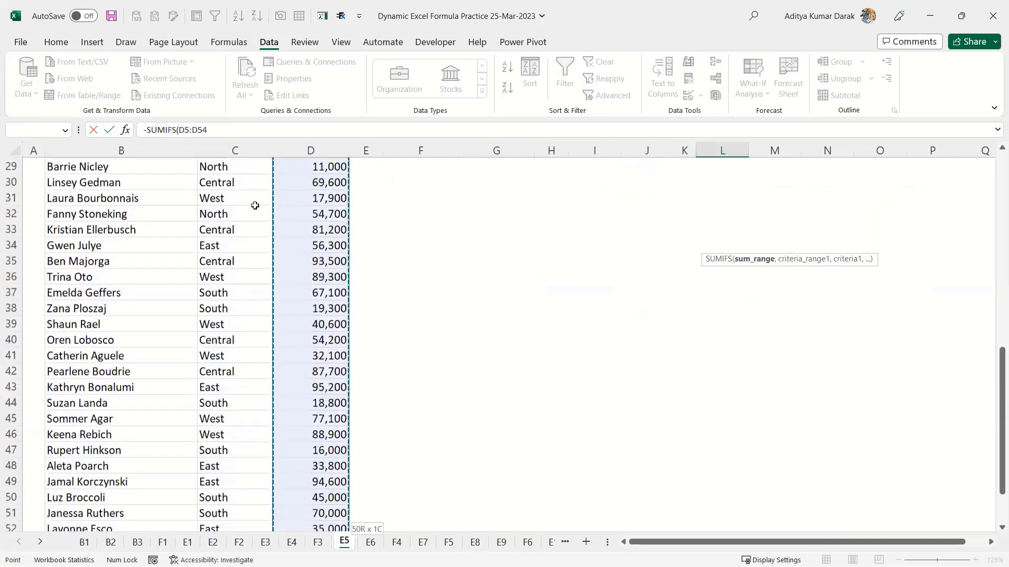
- Set C5:C54 as the criteria range of the SUMIFS formula in L10
{"action": "key", "text": "Left"}
{"action": "key", "text": "Left"}
{"action": "key", "text": "Left"}
{"action": "key", "text": "Left"}
{"action": "key", "text": "Left"}
{"action": "key", "text": "Left"}
{"action": "key", "text": "Left"}
{"action": "key", "text": "Left"}
{"action": "key", "text": "Left"}
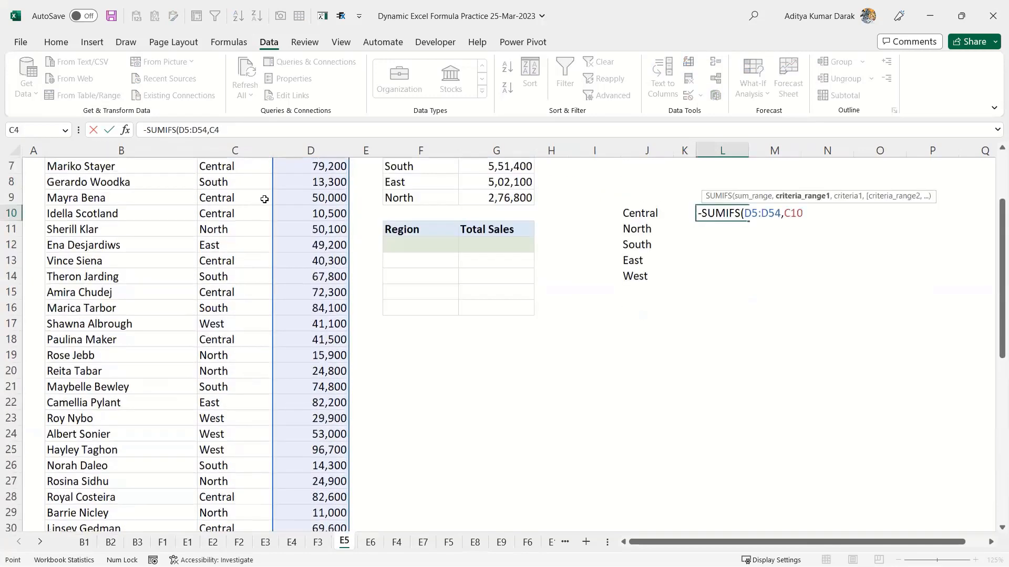
{"action": "key", "text": "Up"}
{"action": "key", "text": "Up"}
{"action": "key", "text": "Up"}
{"action": "key", "text": "Up"}
{"action": "key", "text": "Up"}
{"action": "key", "text": "Up"}
{"action": "key", "text": "Down"}
{"action": "key", "text": "ctrl+shift+Down"}
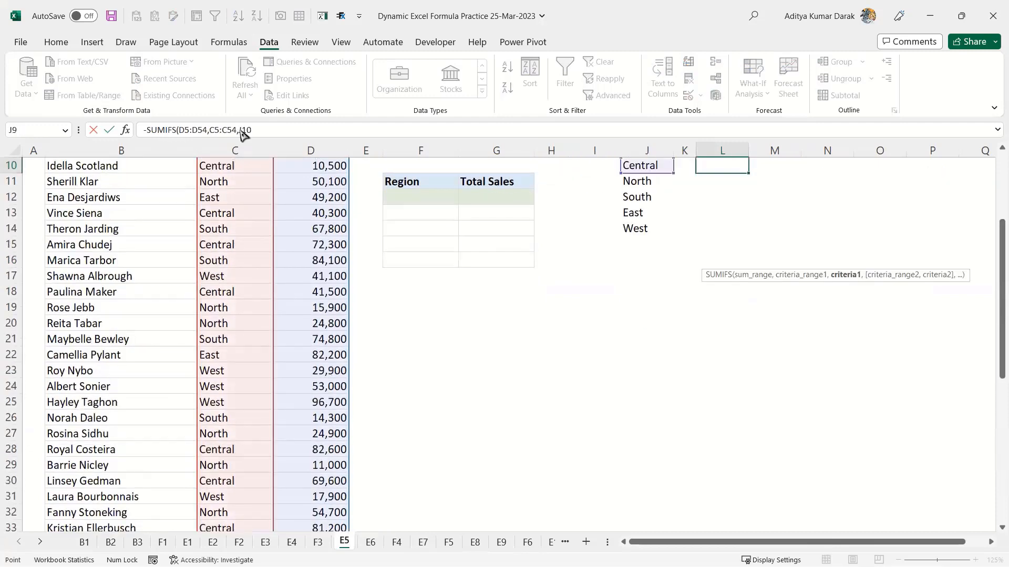
- Use J10# as the criterion in L10 and remove the minus sign, entering =SUMIFS(D5:D54,C5:C54,J10#)
{"action": "type", "text": ","}
{"action": "key", "text": "Left"}
{"action": "key", "text": "Left"}
{"action": "key", "text": "Up"}
{"action": "key", "text": "ctrl+shift+Down"}
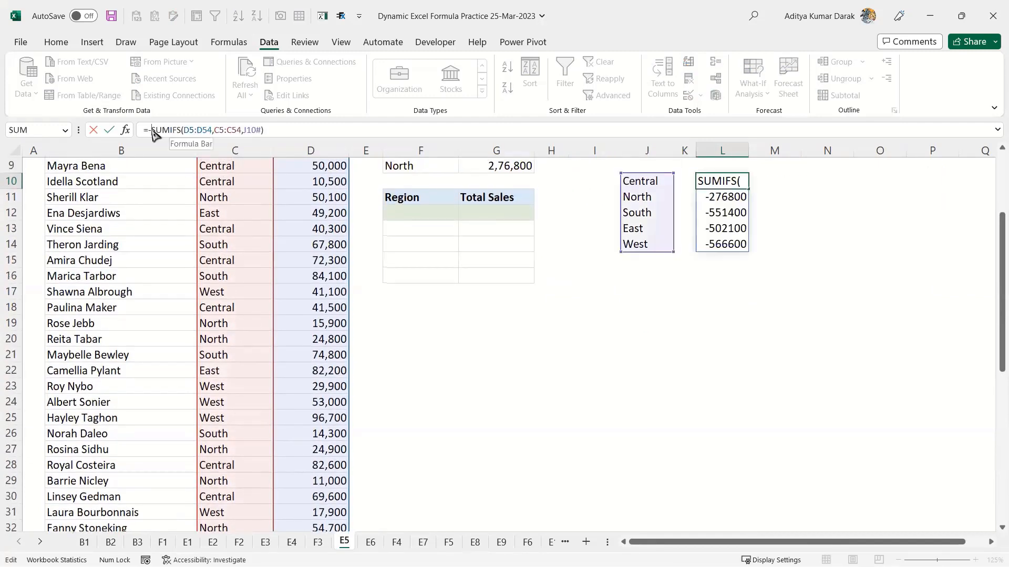
{"action": "key", "text": "Return"}
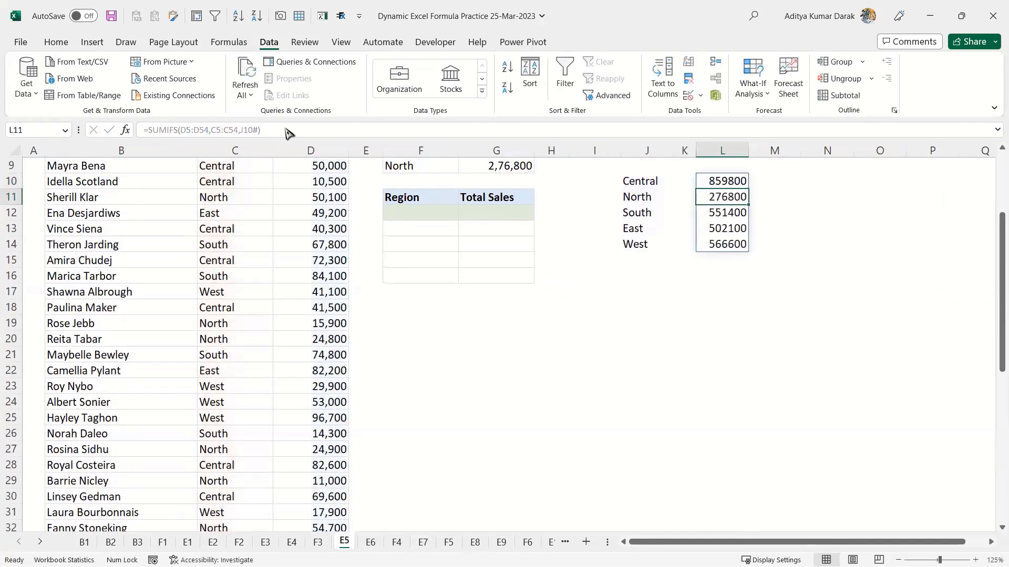
{"action": "key", "text": "Left"}
{"action": "key", "text": "Left"}
{"action": "key", "text": "Up"}
{"action": "key", "text": "F2"}
{"action": "key", "text": "shift+Home"}
{"action": "key", "text": "Escape"}
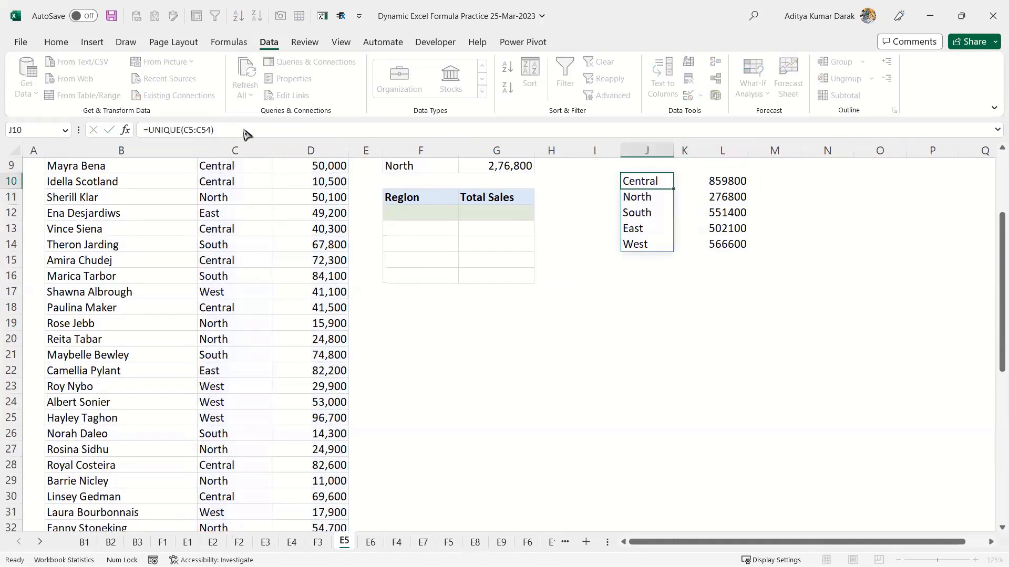
{"action": "key", "text": "Right"}
{"action": "key", "text": "Right"}
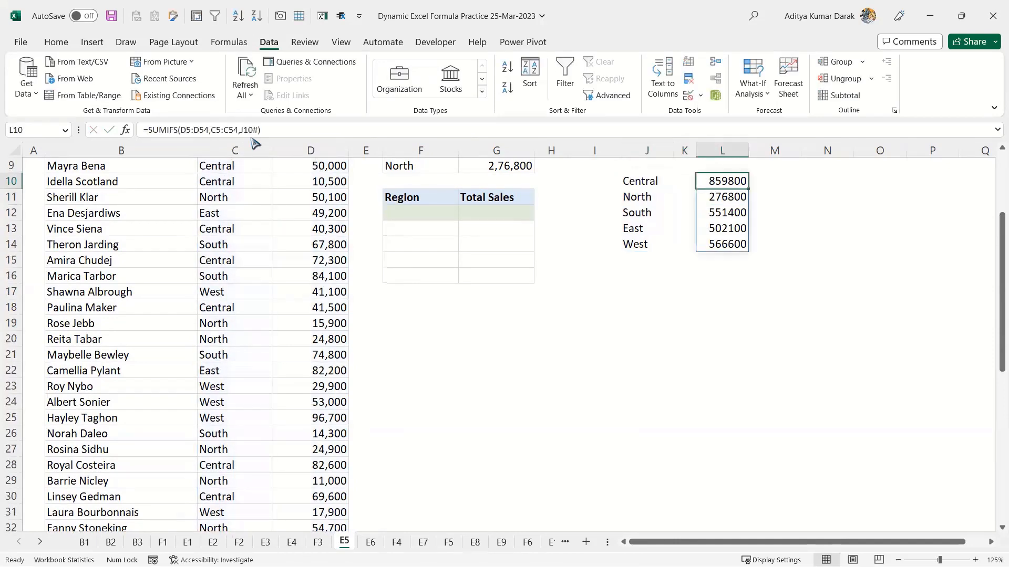
{"action": "left_click", "coordinate": [169, 131]}
{"action": "type", "text": "=SUMIFS(D5:D54,C5:C54,F5#)"}
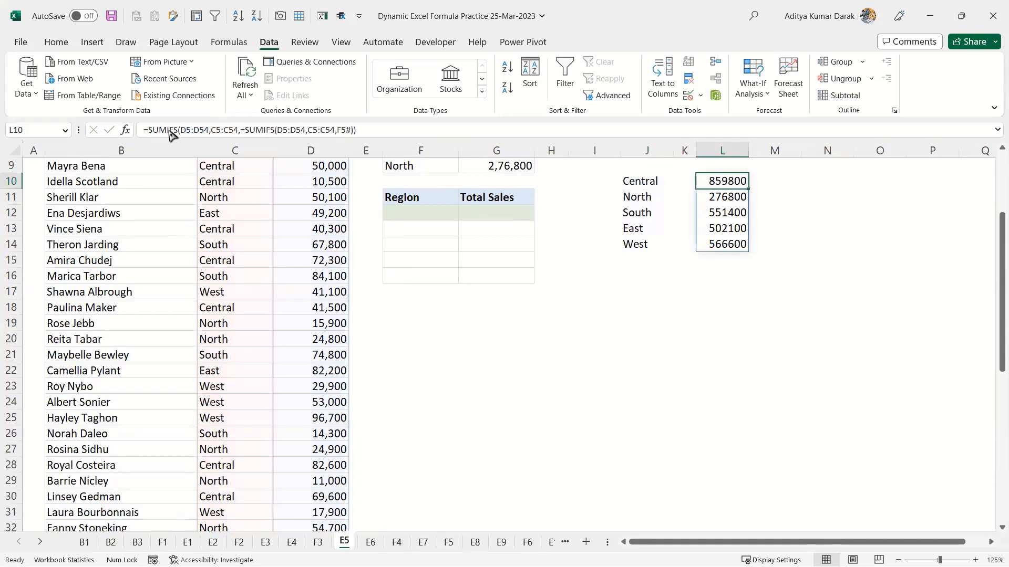
{"action": "key", "text": "Escape"}
- Copy the UNIQUE(C5:C54) expression without its equals sign from J10, leaving the cell's formula as it is
{"action": "key", "text": "Left"}
{"action": "key", "text": "Left"}
{"action": "key", "text": "F2"}
{"action": "key", "text": "shift+Home"}
{"action": "key", "text": "ctrl+c"}
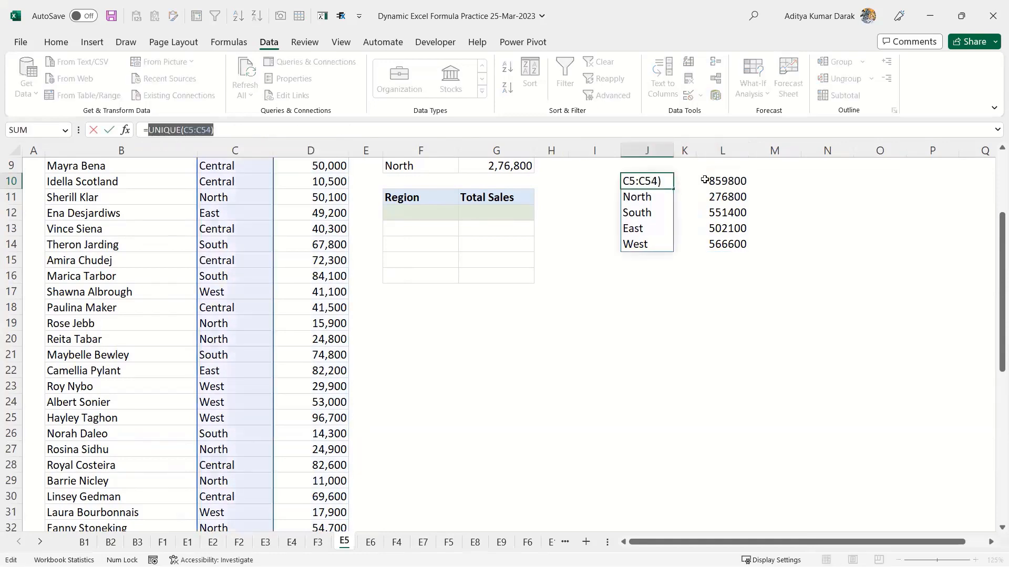
{"action": "key", "text": "Escape"}
- Replace J10# in the L10 formula with the copied expression, entering =SUMIFS(D5:D54,C5:C54,UNIQUE(C5:C54))
{"action": "key", "text": "Right"}
{"action": "key", "text": "Right"}
{"action": "left_click", "coordinate": [244, 131]}
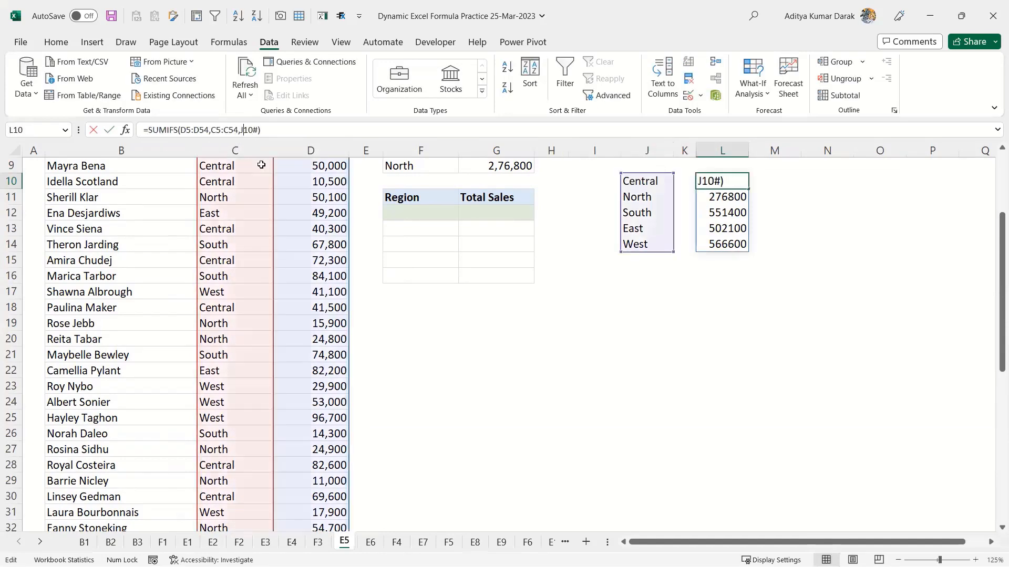
{"action": "key", "text": "Left"}
{"action": "key", "text": "shift+Right"}
{"action": "key", "text": "shift+Right"}
{"action": "key", "text": "shift+Right"}
{"action": "key", "text": "shift+Right"}
{"action": "key", "text": "ctrl+v"}
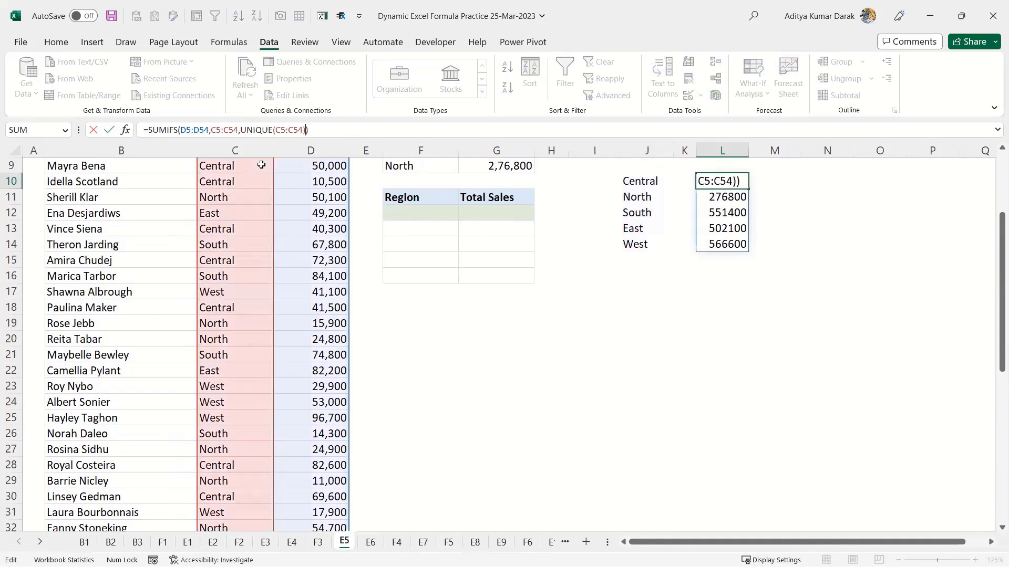
{"action": "key", "text": "Return"}
{"action": "key", "text": "Up"}
{"action": "left_click", "coordinate": [638, 176]}
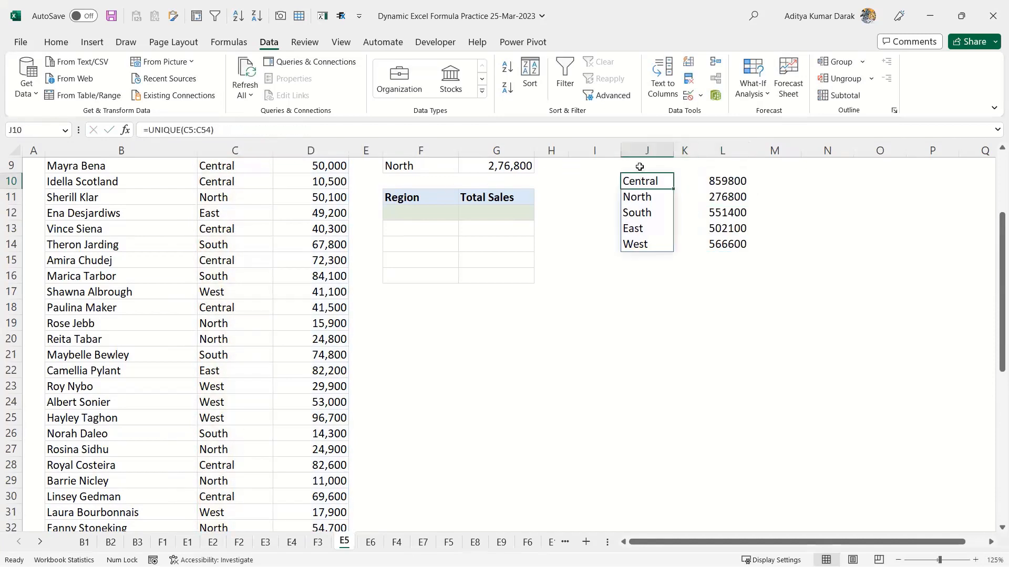
{"action": "left_click", "coordinate": [705, 167]}
{"action": "left_click", "coordinate": [633, 274]}
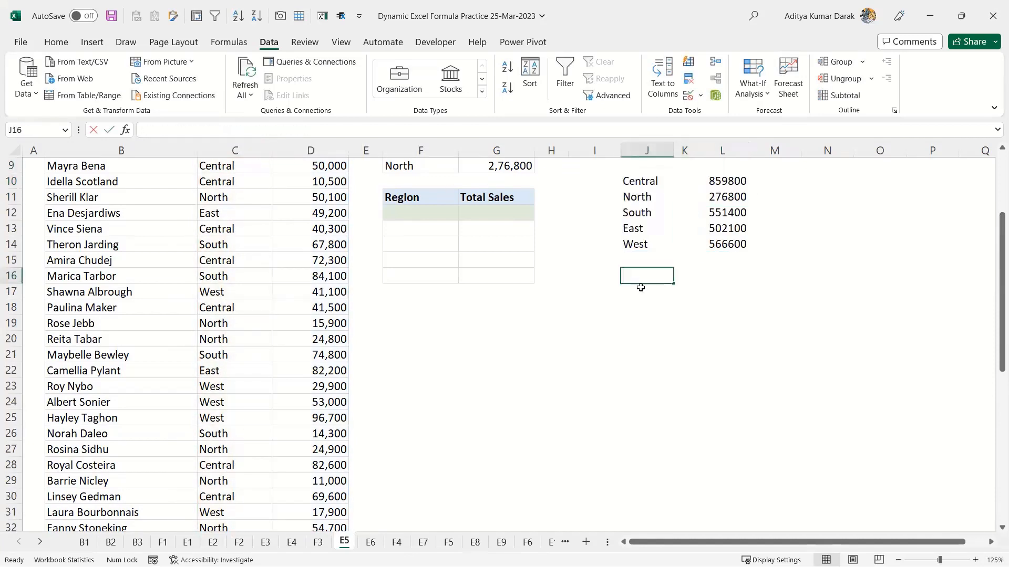
{"action": "type", "text": "=hst"}
{"action": "double_click", "coordinate": [641, 291]}
{"action": "key", "text": "Escape"}
- Enter =HSTACK(J10:J14,L10:L14) in F18 to combine the helper regions and totals into one array
{"action": "left_click", "coordinate": [454, 319]}
{"action": "type", "text": "=hst"}
{"action": "key", "text": "Tab"}
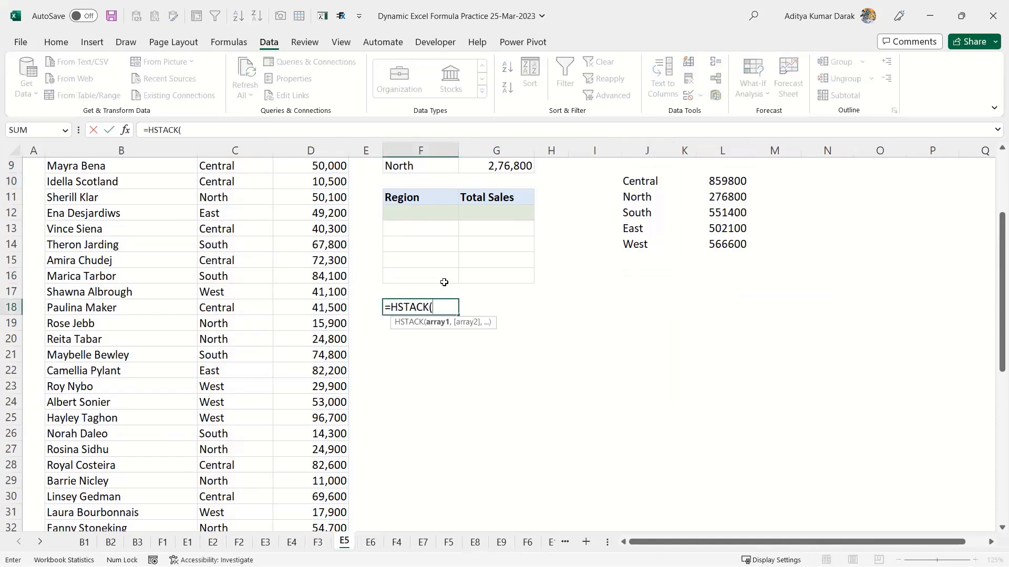
{"action": "left_click", "coordinate": [635, 178]}
{"action": "type", "text": "#"}
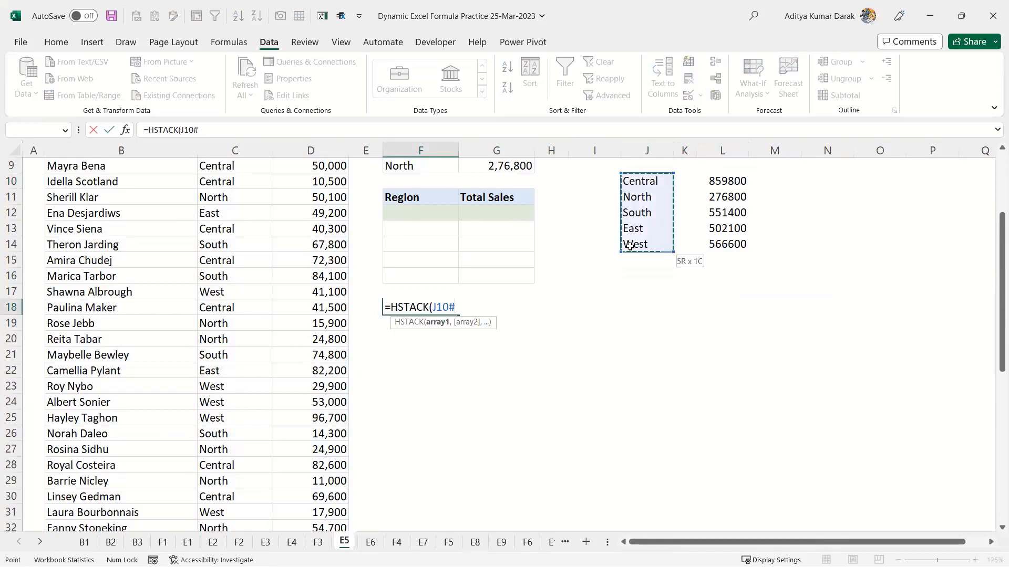
{"action": "type", "text": ","}
{"action": "left_click", "coordinate": [723, 181]}
{"action": "left_click_drag", "start_coordinate": [725, 206], "coordinate": [718, 242]}
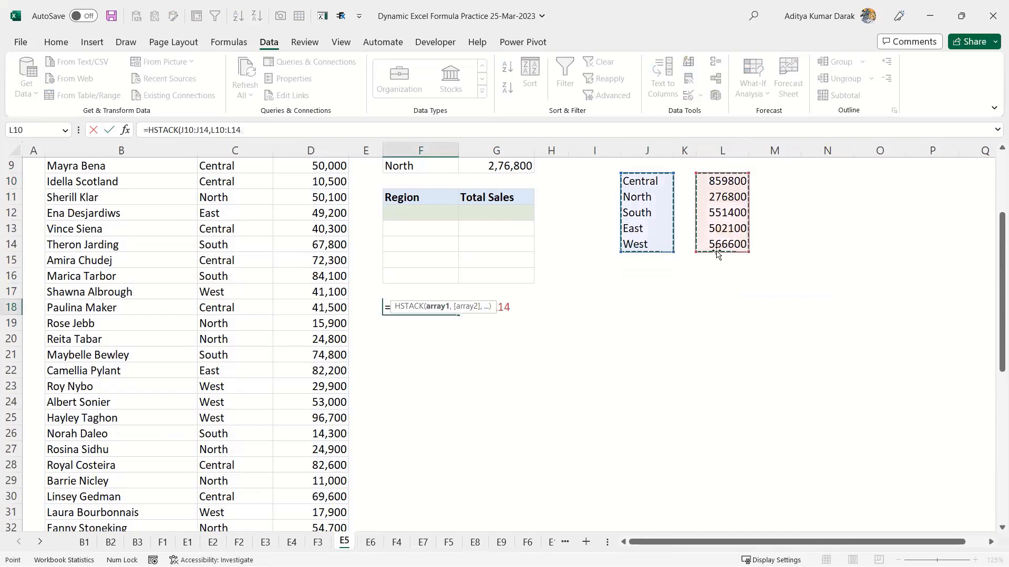
{"action": "key", "text": "ctrl+Return"}
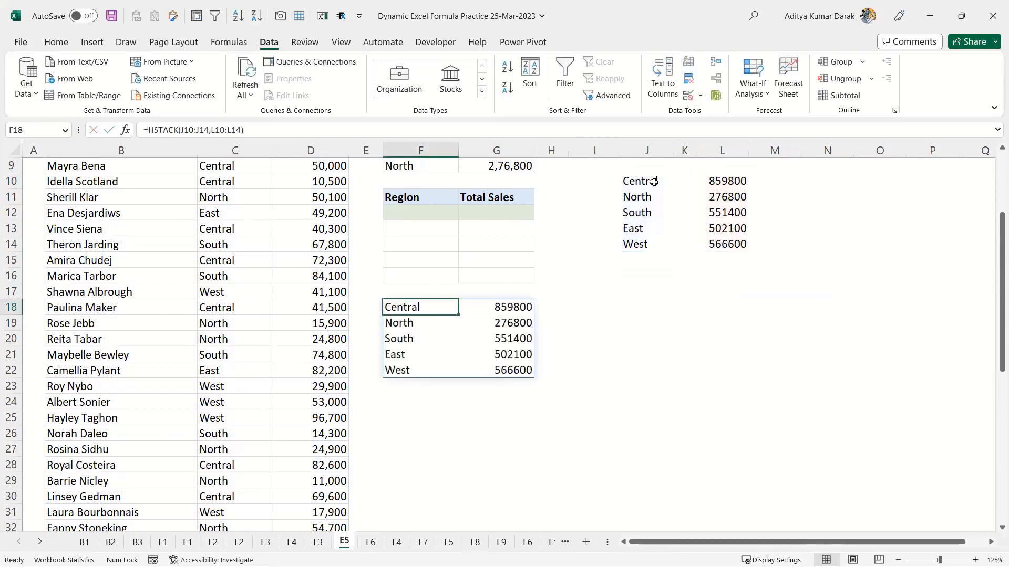
- Replace J10:J14 in the F18 HSTACK formula with UNIQUE(C5:C54) copied from J10
{"action": "left_click", "coordinate": [654, 183]}
{"action": "left_click_drag", "start_coordinate": [149, 130], "coordinate": [293, 131]}
{"action": "key", "text": "ctrl+c"}
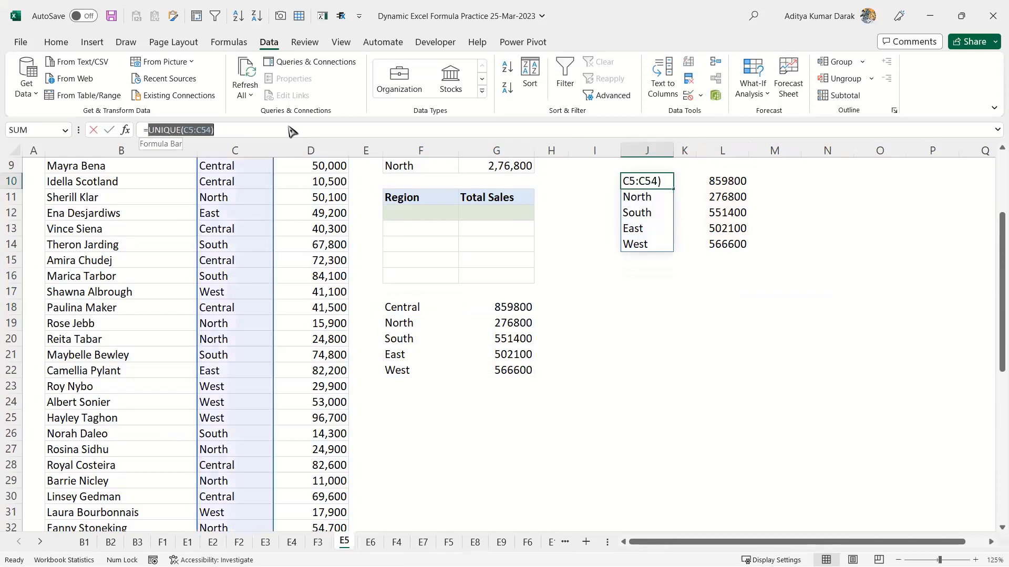
{"action": "key", "text": "Escape"}
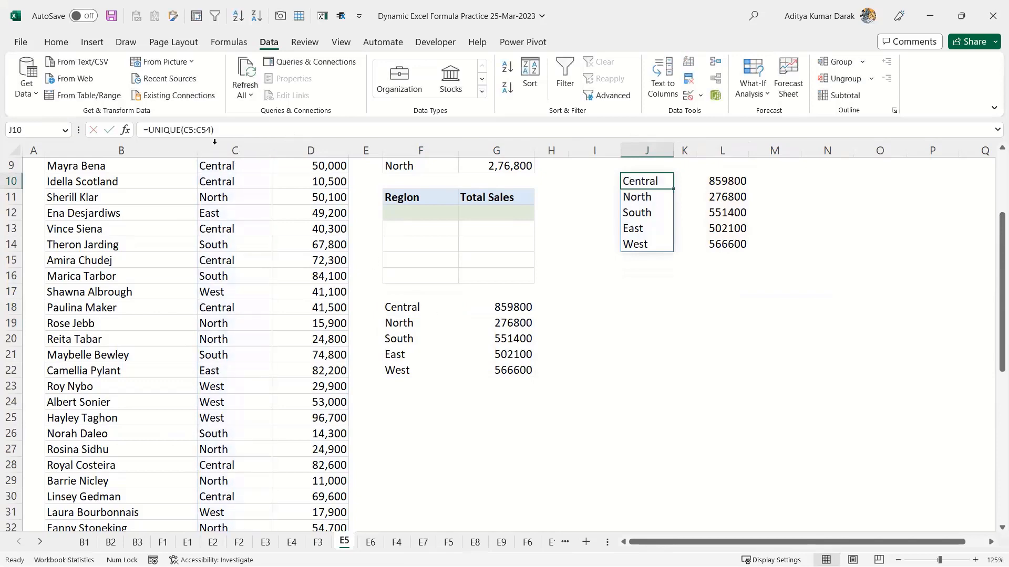
{"action": "left_click", "coordinate": [404, 308]}
{"action": "double_click", "coordinate": [198, 130]}
{"action": "key", "text": "ctrl+v"}
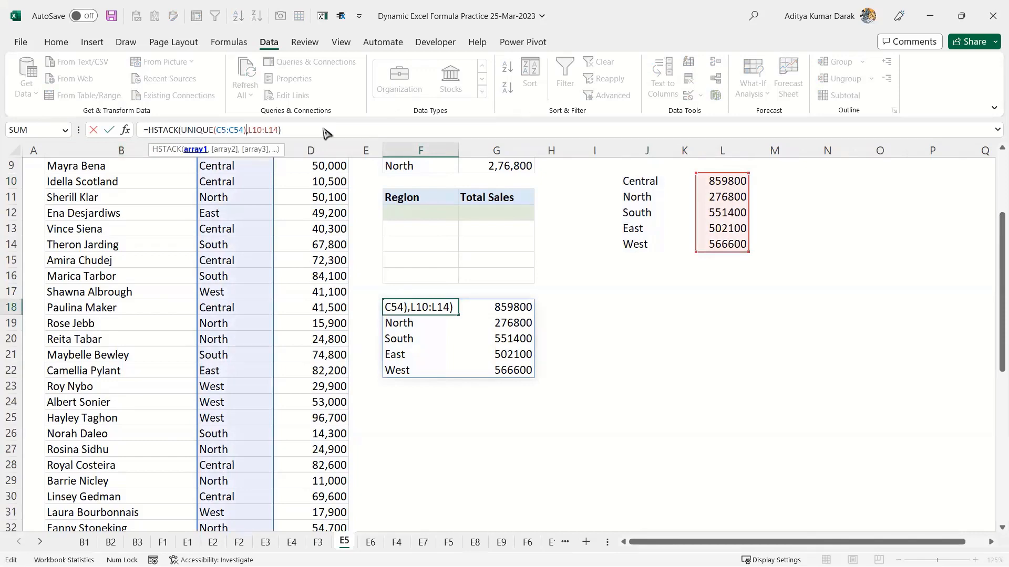
{"action": "key", "text": "Return"}
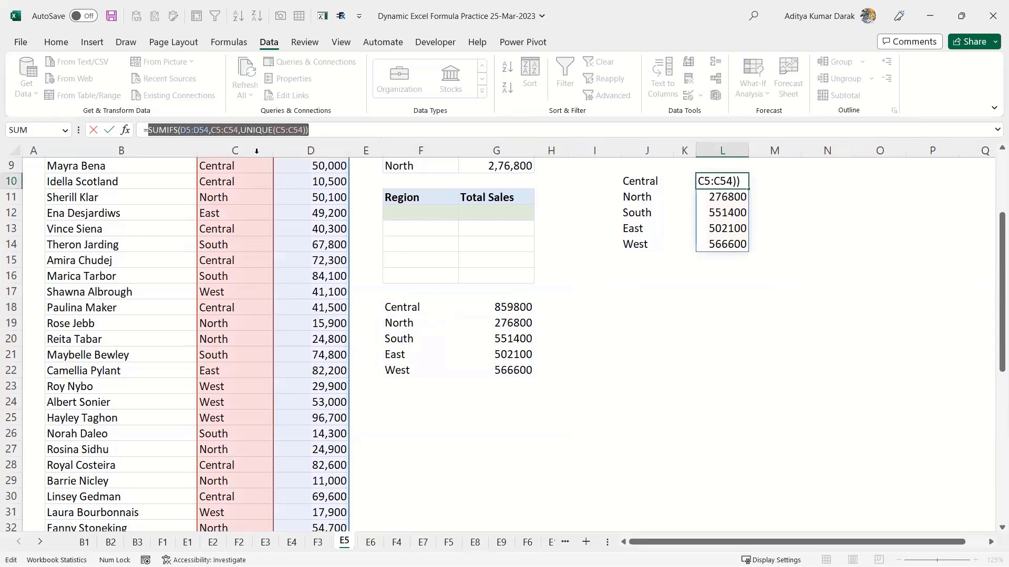
- Replace L10:L14 in the F18 HSTACK formula with SUMIFS(D5:D54,C5:C54,UNIQUE(C5:C54)) from L10
{"action": "key", "text": "Escape"}
{"action": "key", "text": "F2"}
{"action": "left_click_drag", "start_coordinate": [279, 130], "coordinate": [248, 130]}
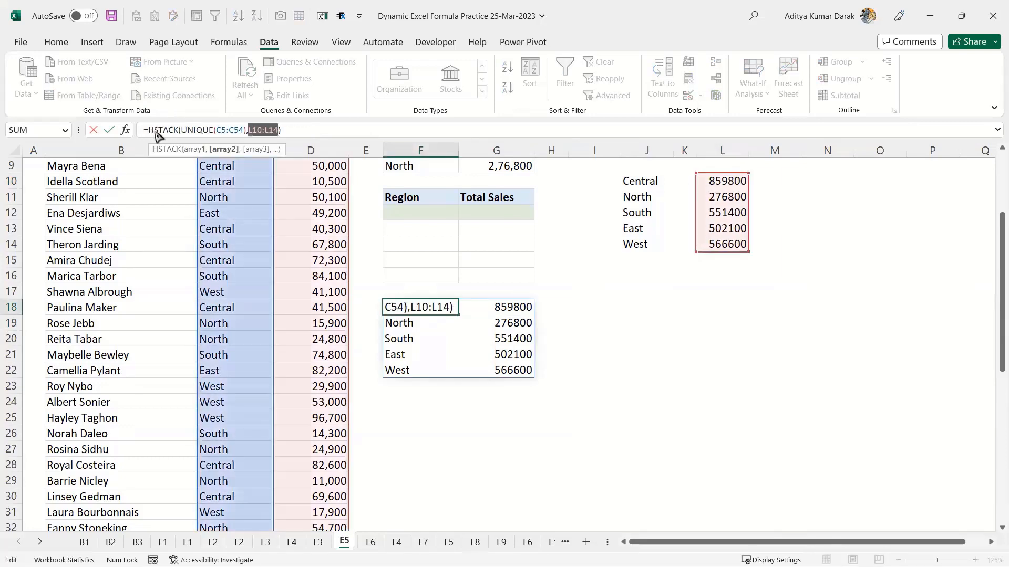
{"action": "type", "text": "SUMIFS(D5:D54,C5:C54,UNIQUE(C5:C54))"}
- Wrap the F18 HSTACK formula in SORT with sort index 2 and sort order -1, and enter it
{"action": "key", "text": "Home"}
{"action": "key", "text": "Right"}
{"action": "type", "text": "SORT("}
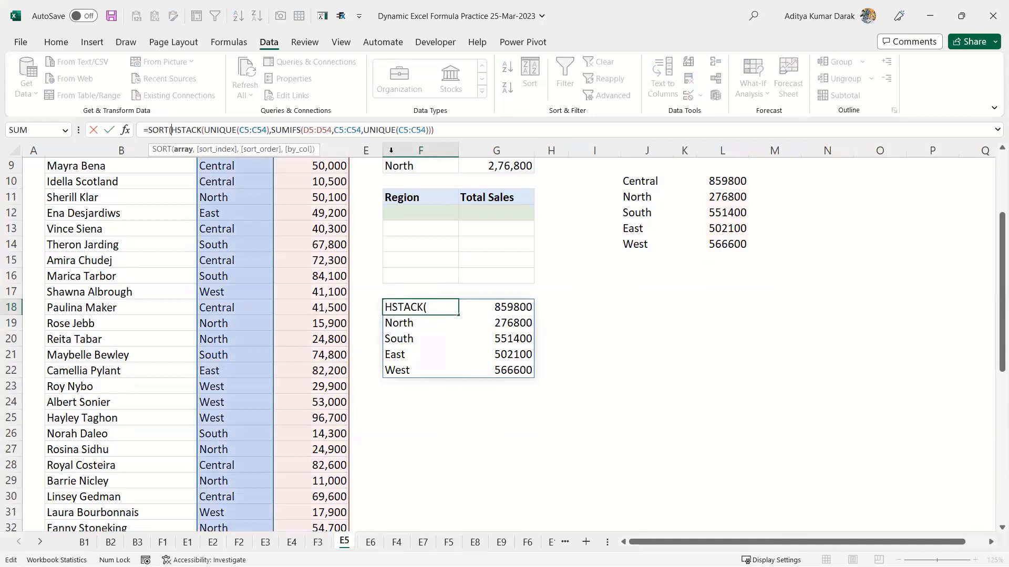
{"action": "key", "text": "End"}
{"action": "type", "text": ",2,-1"}
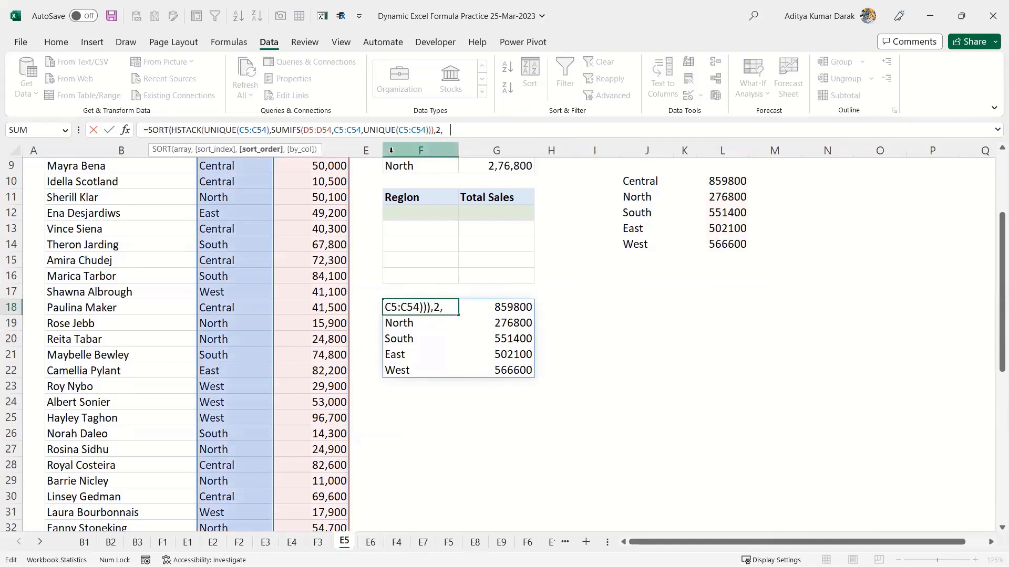
{"action": "key", "text": "Return"}
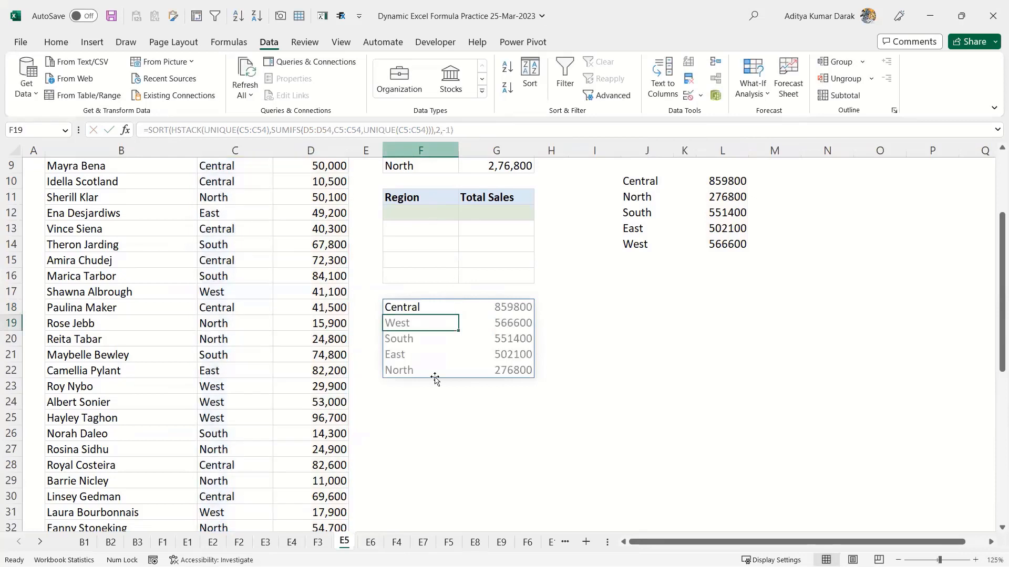
{"action": "key", "text": "Up"}
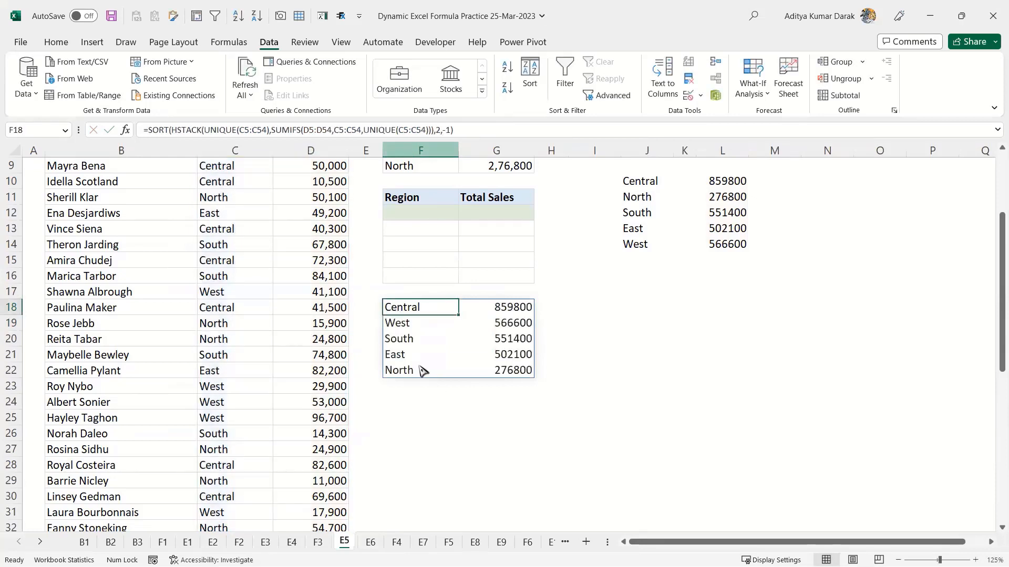
- Move the SORT and HSTACK formula from F18 to F12 under the second Region and Total Sales headers
{"action": "scroll", "coordinate": [418, 367], "scroll_direction": "up", "scroll_amount": 2}
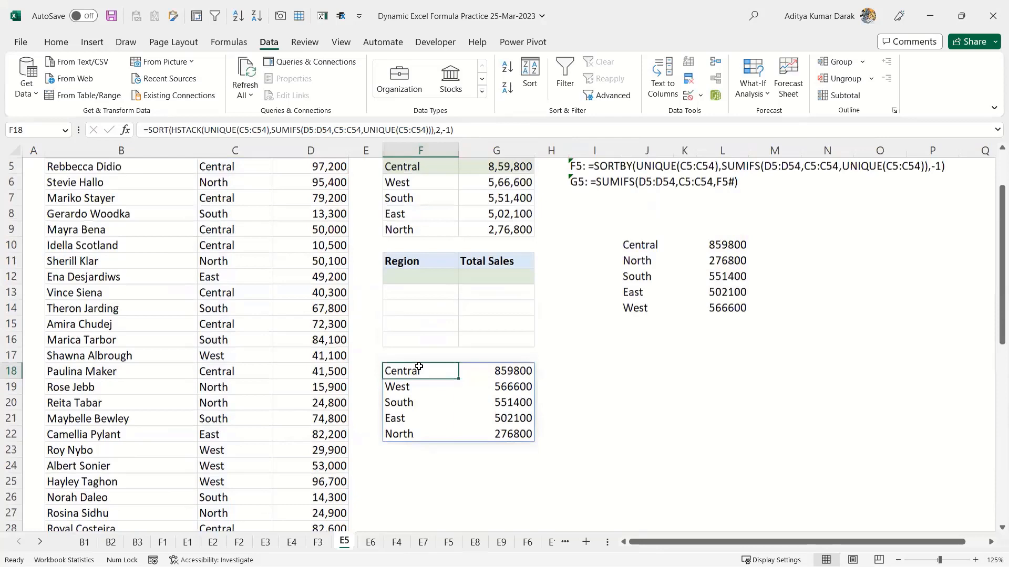
{"action": "scroll", "coordinate": [429, 314], "scroll_direction": "up", "scroll_amount": 1}
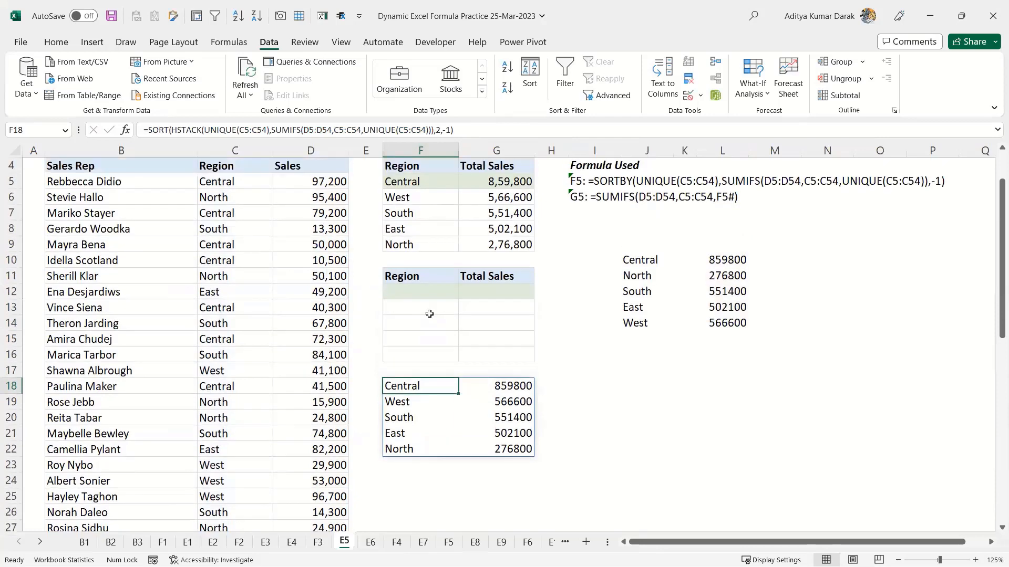
{"action": "key", "text": "F2"}
{"action": "key", "text": "Escape"}
{"action": "key", "text": "ctrl+z"}
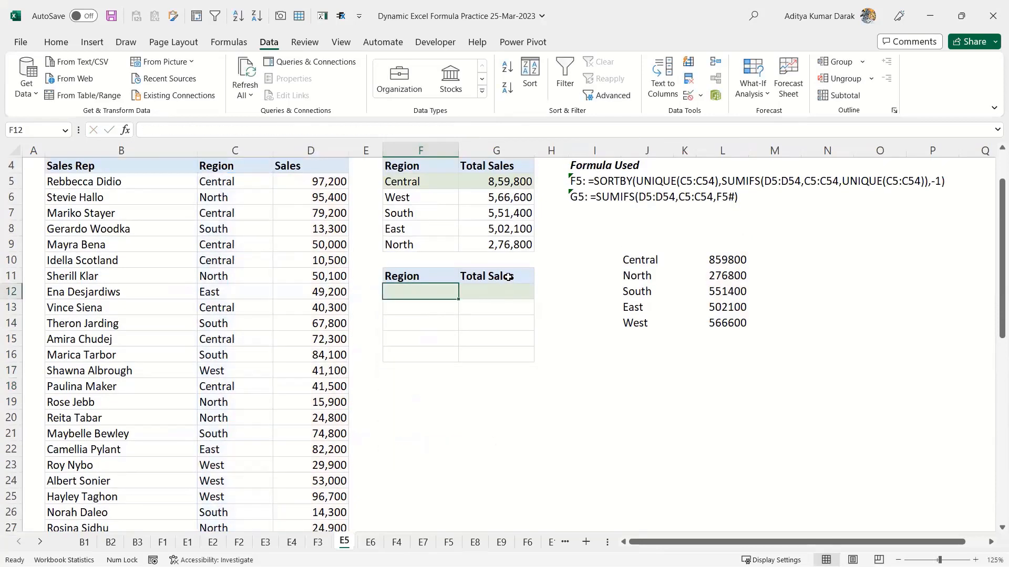
{"action": "key", "text": "ctrl+z"}
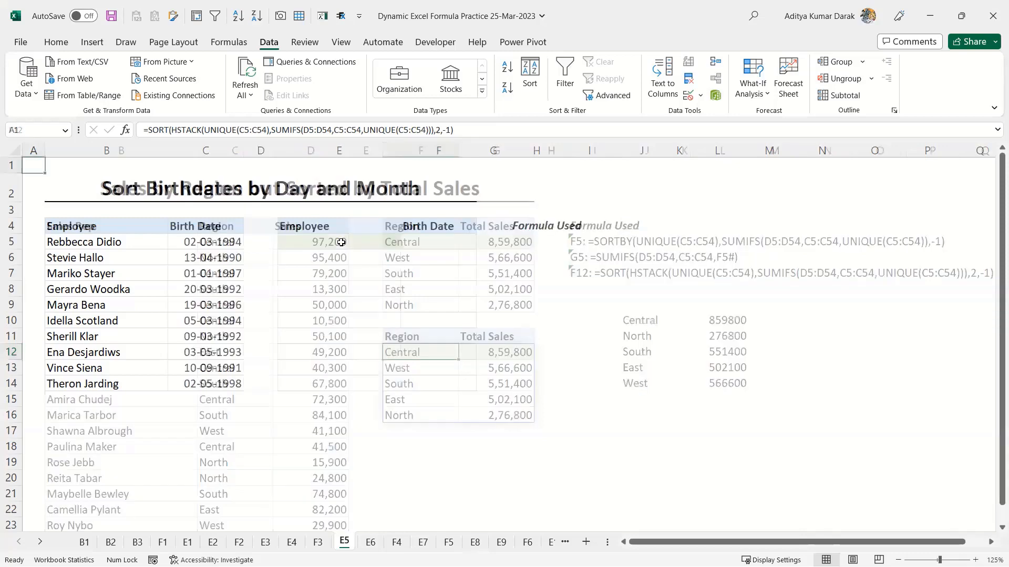
- On sheet E6, manually move the employee records from rows 5, 14 and 12 into E5:F7 to illustrate the intended order
{"action": "left_click", "coordinate": [341, 242]}
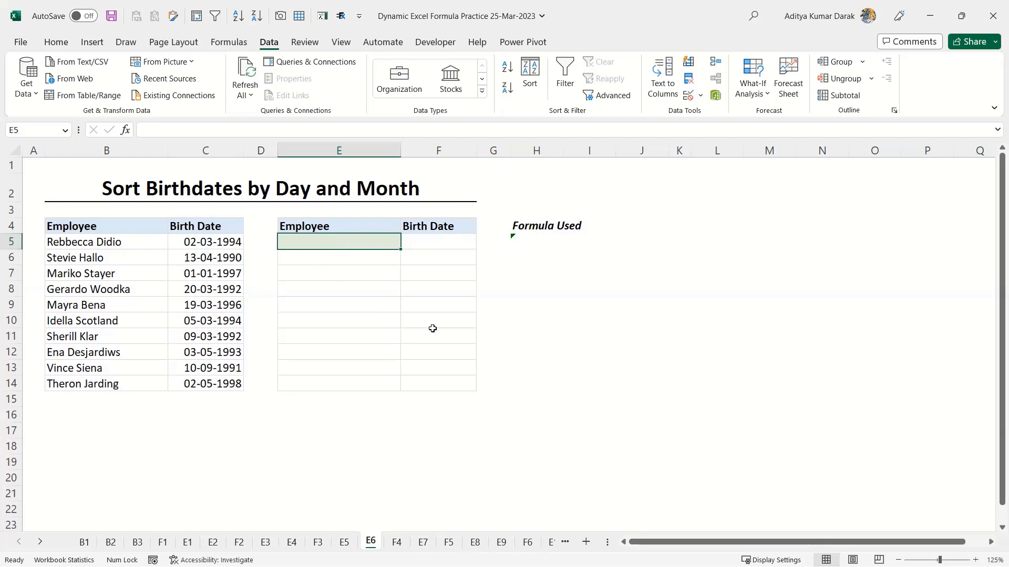
{"action": "left_click", "coordinate": [326, 306]}
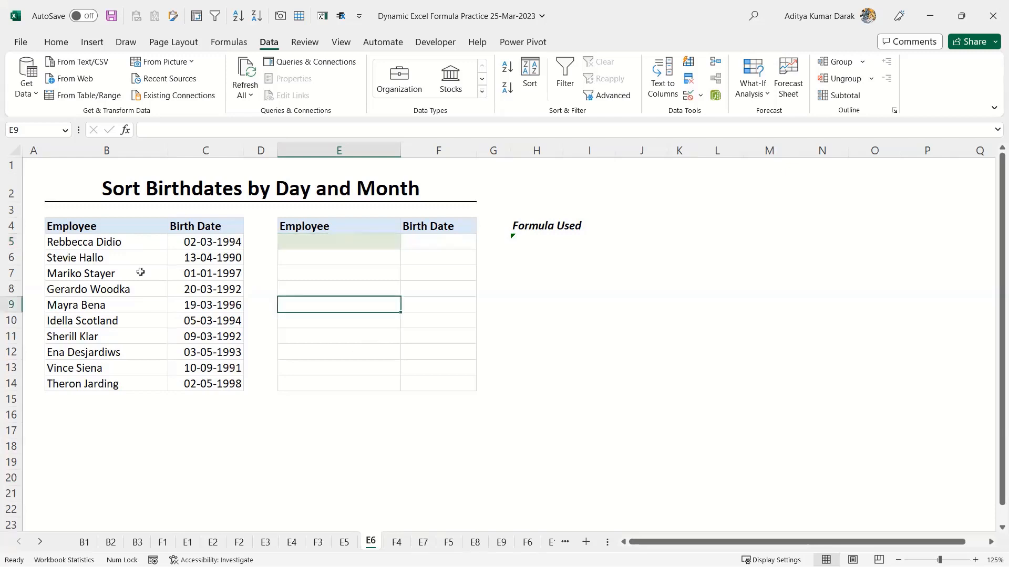
{"action": "left_click_drag", "start_coordinate": [109, 245], "coordinate": [182, 241]}
{"action": "left_click_drag", "start_coordinate": [144, 273], "coordinate": [219, 273]}
{"action": "left_click_drag", "start_coordinate": [113, 239], "coordinate": [434, 248]}
{"action": "left_click_drag", "start_coordinate": [135, 351], "coordinate": [441, 257]}
{"action": "left_click_drag", "start_coordinate": [376, 259], "coordinate": [460, 284]}
{"action": "left_click_drag", "start_coordinate": [105, 383], "coordinate": [448, 270]}
{"action": "left_click", "coordinate": [383, 320]}
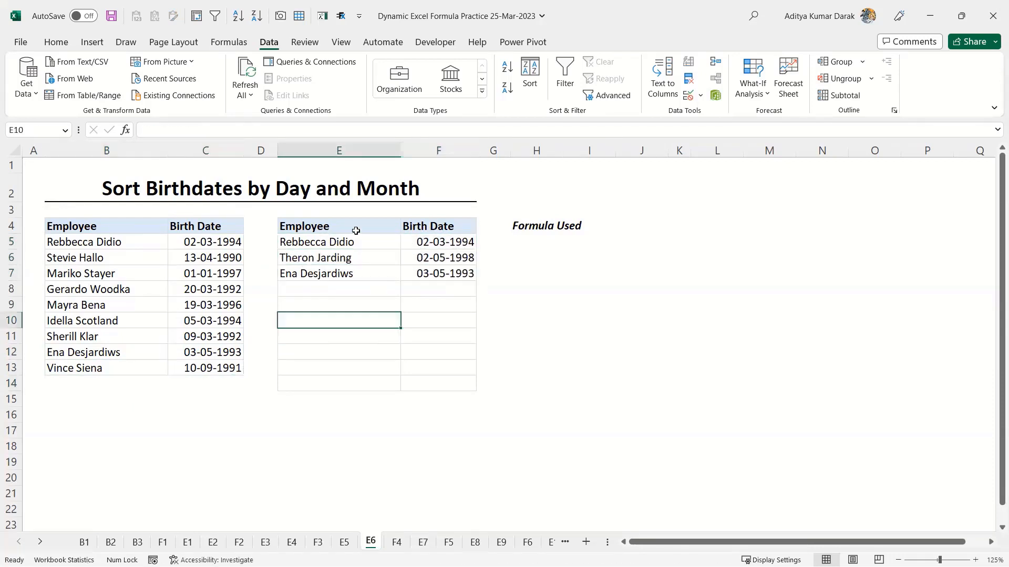
{"action": "left_click_drag", "start_coordinate": [389, 246], "coordinate": [462, 271]}
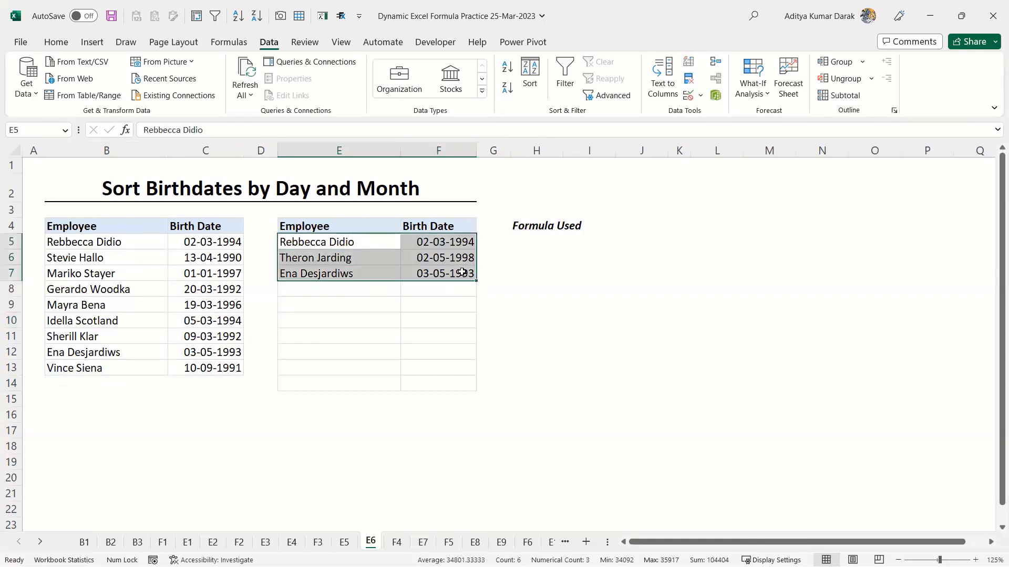
- Undo the manual moves of the employee records on sheet E6
{"action": "key", "text": "ctrl+z"}
{"action": "key", "text": "ctrl+z"}
{"action": "key", "text": "ctrl+z"}
{"action": "key", "text": "ctrl+z"}
{"action": "key", "text": "ctrl+z"}
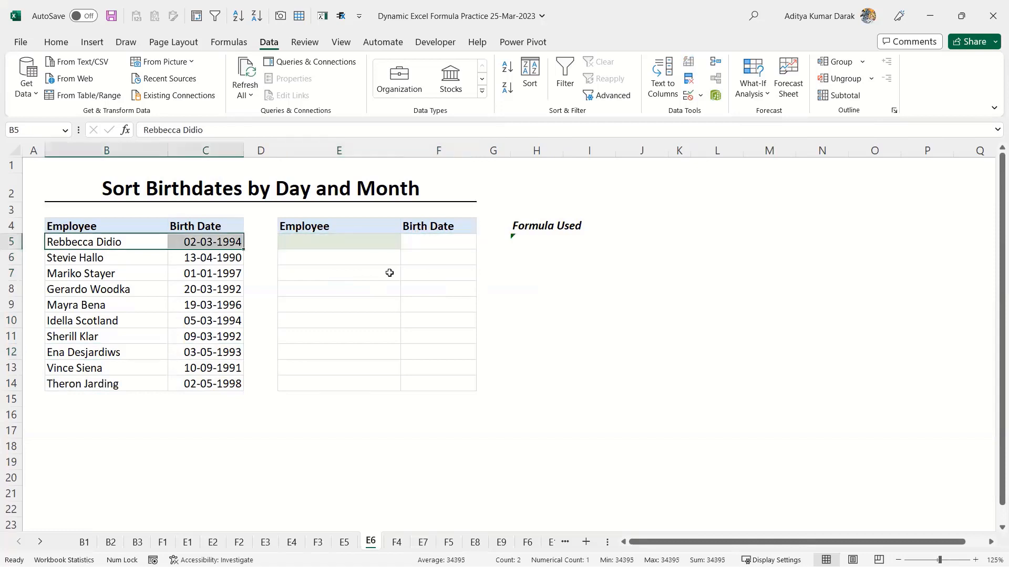
- Start a SORTBY formula in E5 with B5:C14 as the array
{"action": "left_click", "coordinate": [361, 243]}
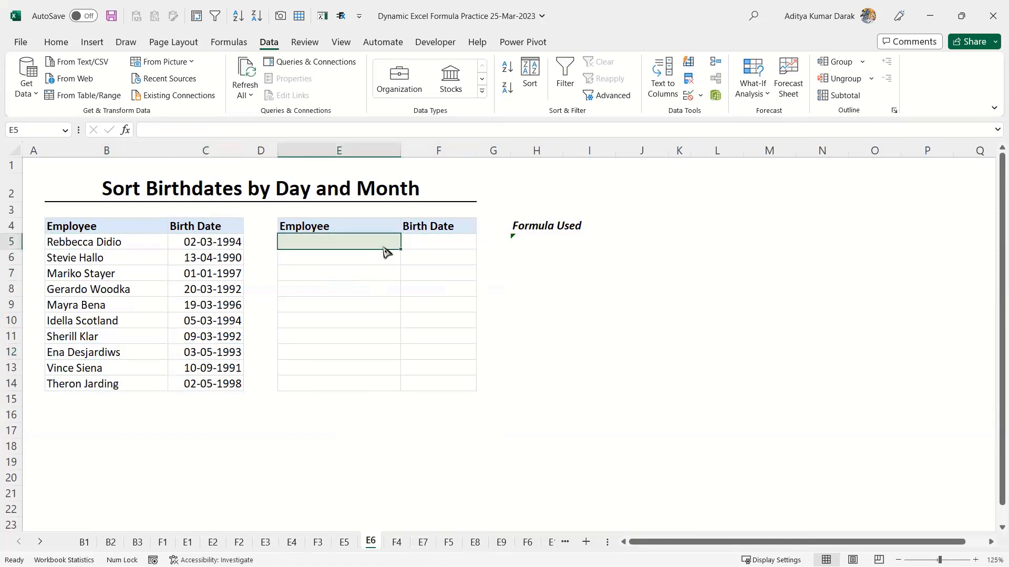
{"action": "type", "text": "=sort"}
{"action": "key", "text": "Down"}
{"action": "key", "text": "Tab"}
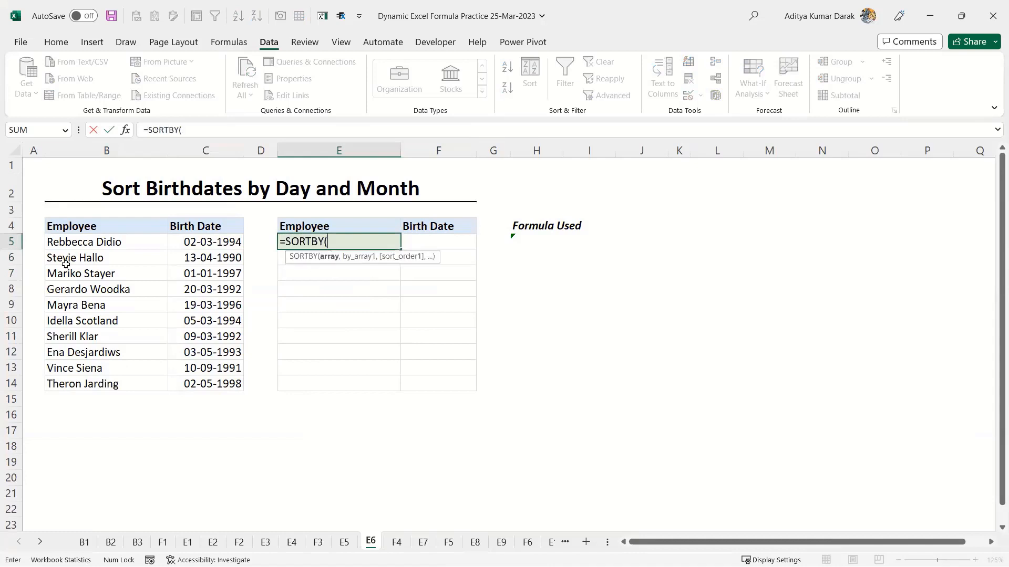
{"action": "left_click_drag", "start_coordinate": [72, 248], "coordinate": [207, 379]}
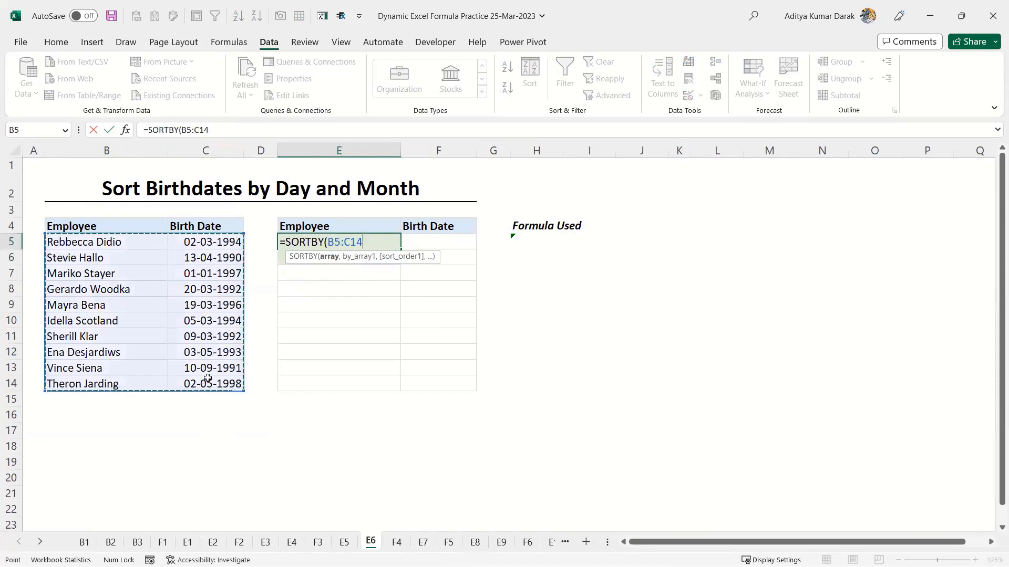
- Continue the SORTBY formula in E5 with DAY(C5:C14) as the first sort key in ascending order (1)
{"action": "type", "text": ","}
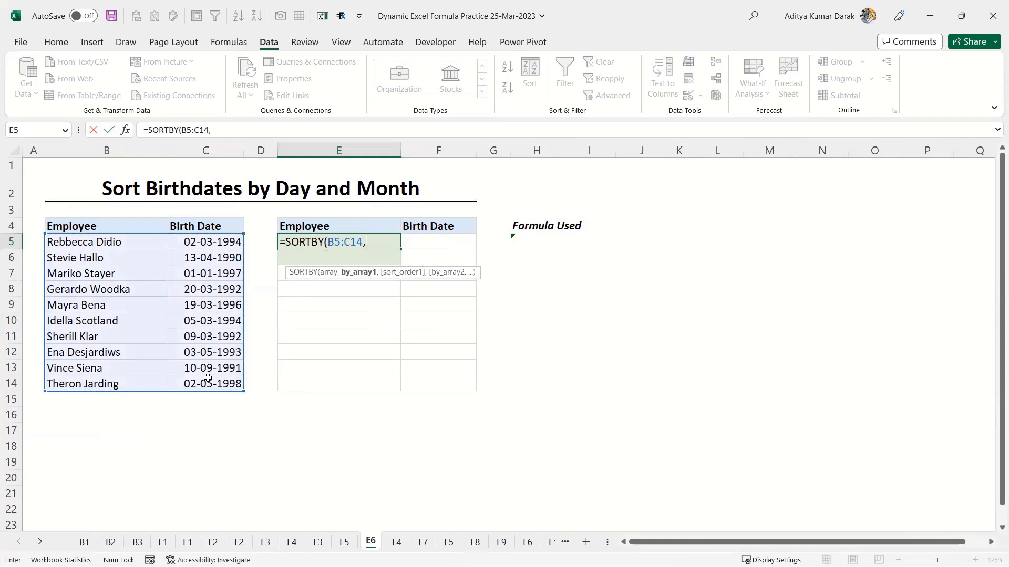
{"action": "type", "text": "day"}
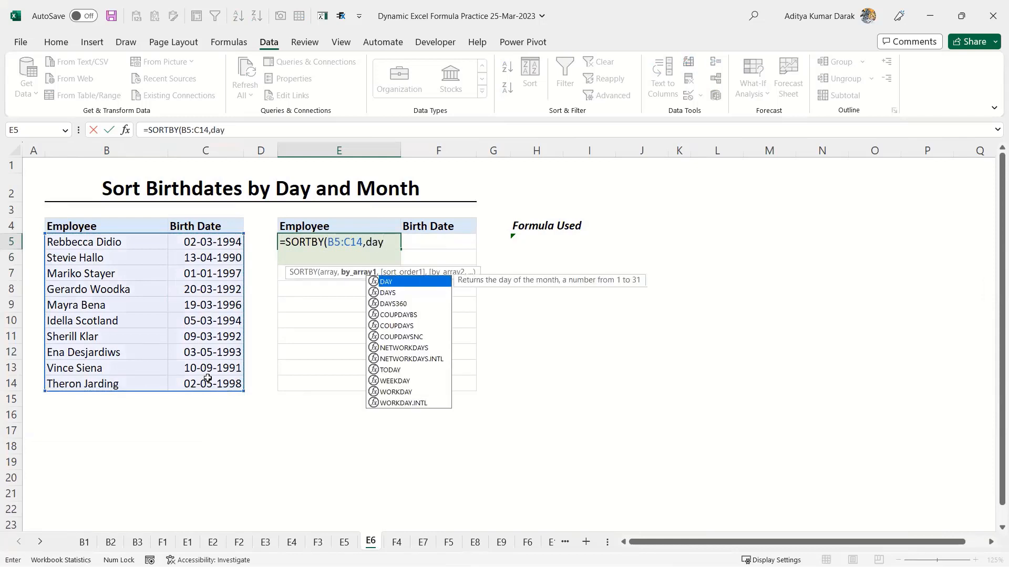
{"action": "key", "text": "Tab"}
{"action": "left_click_drag", "start_coordinate": [232, 242], "coordinate": [223, 382]}
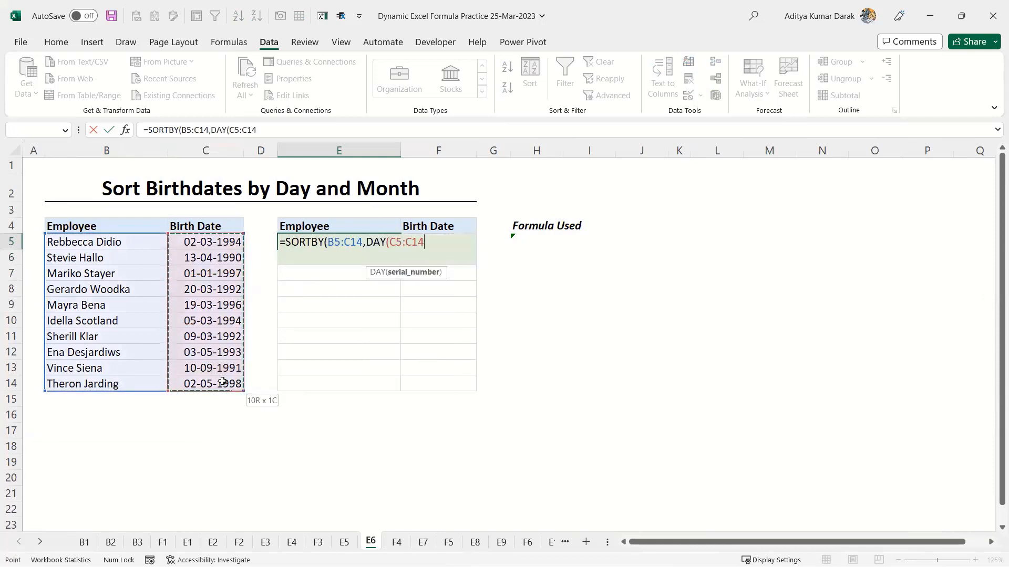
{"action": "type", "text": "),1,"}
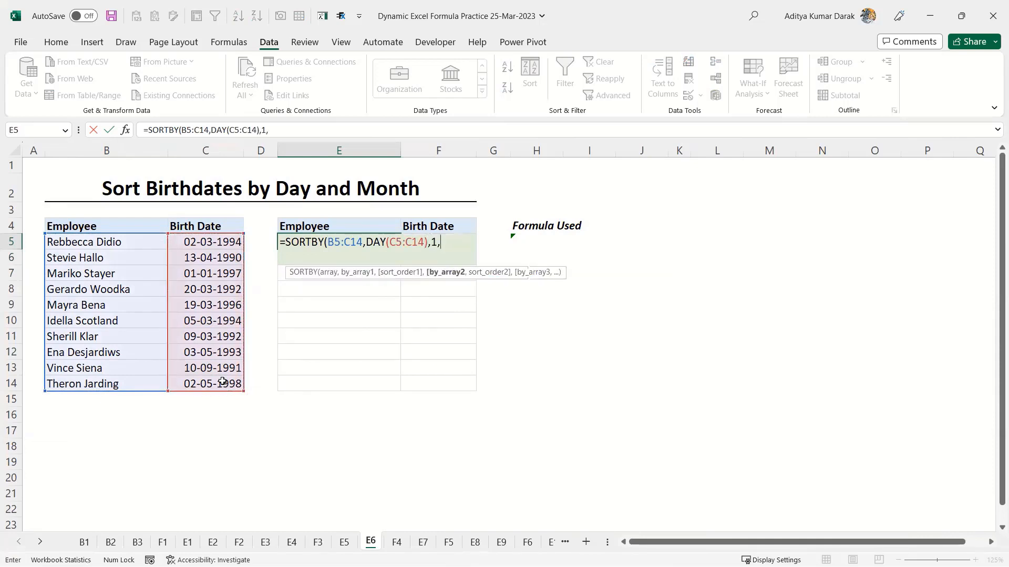
- Add MONTH(C5:C14) as the second ascending sort key (1) and enter the SORTBY formula in E5
{"action": "type", "text": "month"}
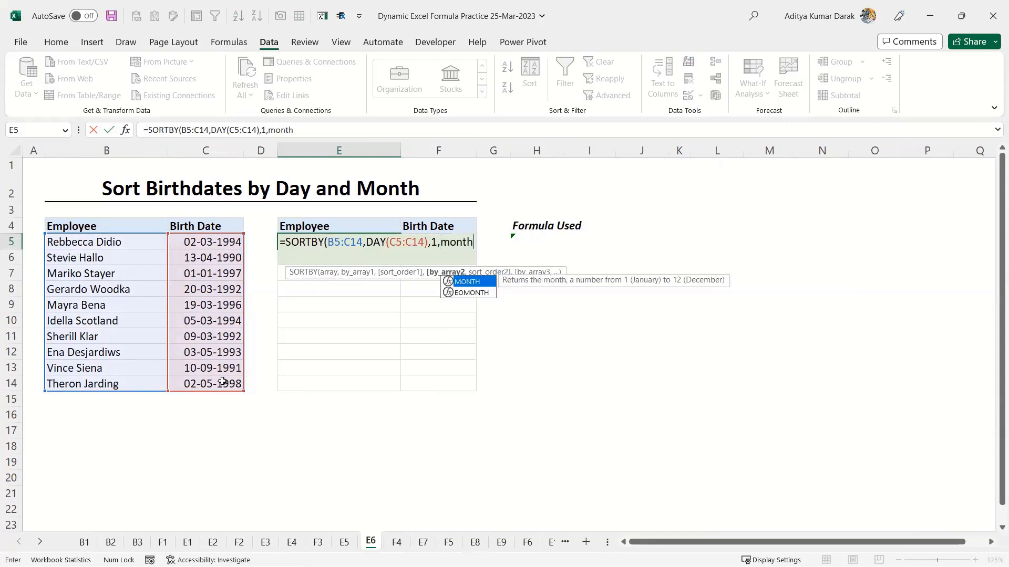
{"action": "key", "text": "Tab"}
{"action": "left_click_drag", "start_coordinate": [229, 242], "coordinate": [230, 384]}
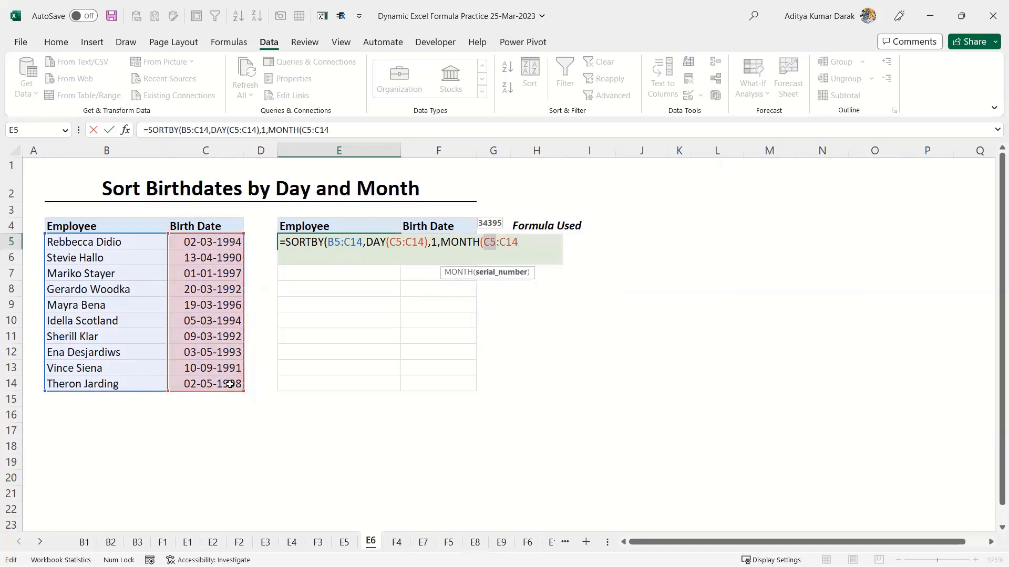
{"action": "type", "text": "),1"}
{"action": "key", "text": "Return"}
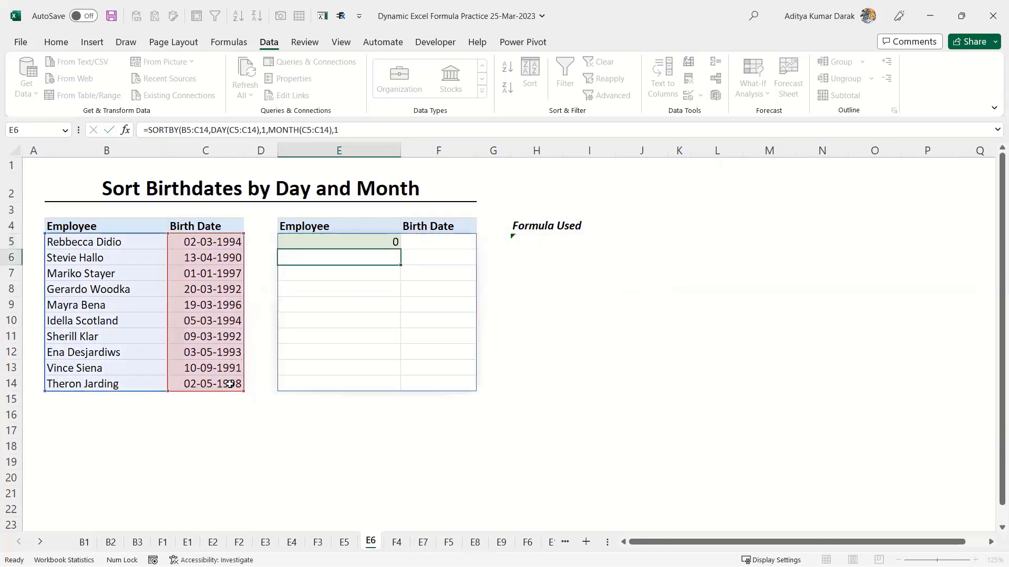
{"action": "key", "text": "Up"}
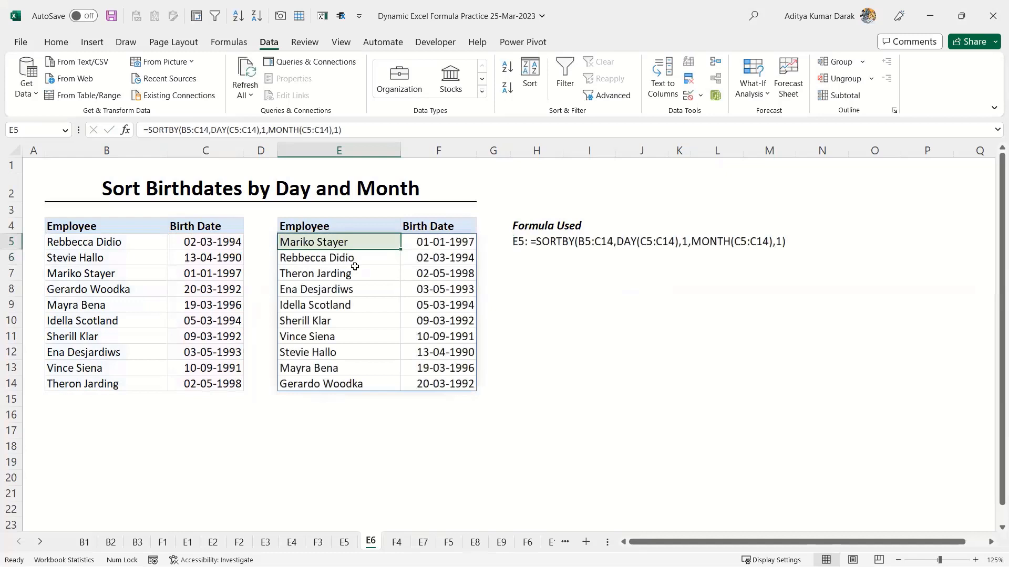
- Examine the day and month order of the sorted birth dates in column F
{"action": "left_click", "coordinate": [369, 285]}
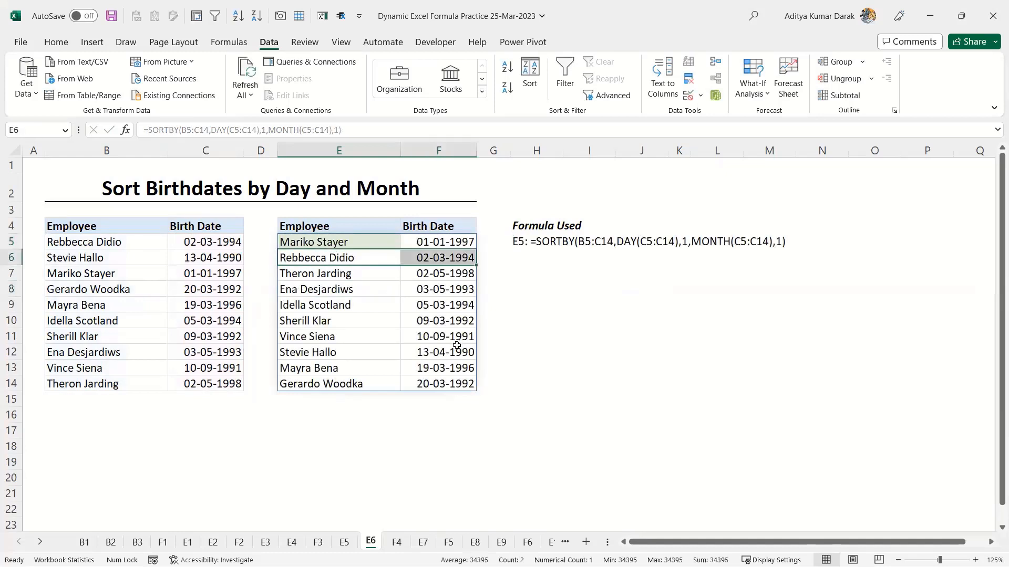
{"action": "key", "text": "shift+Right"}
{"action": "key", "text": "Right"}
{"action": "key", "text": "Down"}
{"action": "key", "text": "Down"}
{"action": "key", "text": "Down"}
{"action": "key", "text": "Down"}
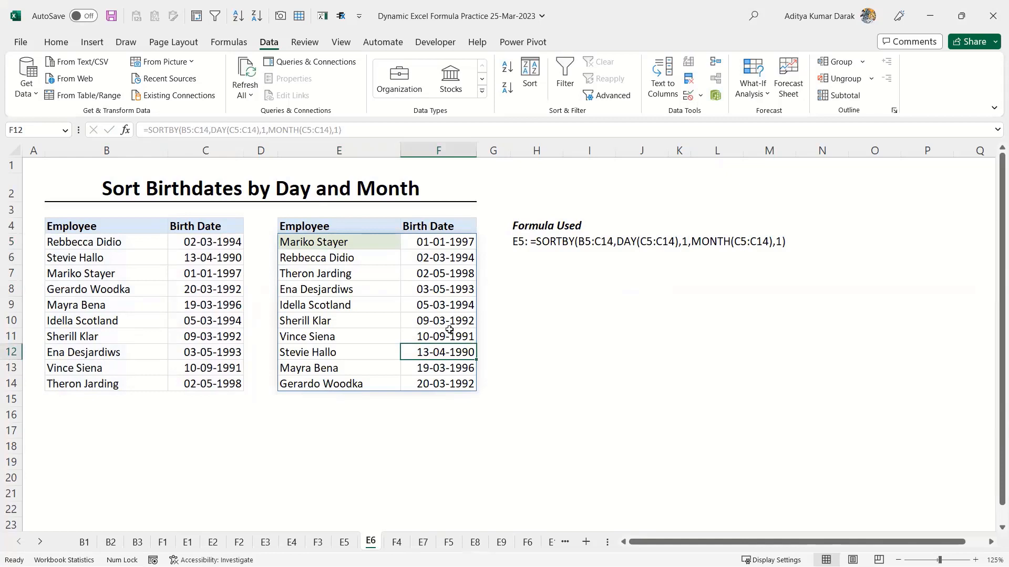
- On sheet F4, enter =SEQUENCE(10) in B9 to list the first 10 numbers
{"action": "key", "text": "ctrl+Page_Down"}
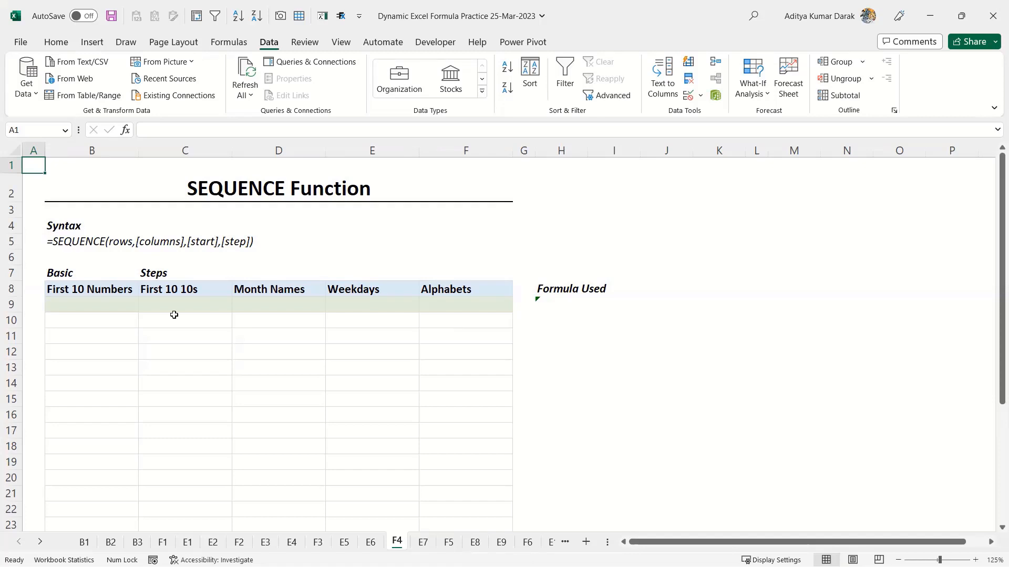
{"action": "left_click", "coordinate": [144, 304]}
{"action": "left_click", "coordinate": [117, 305]}
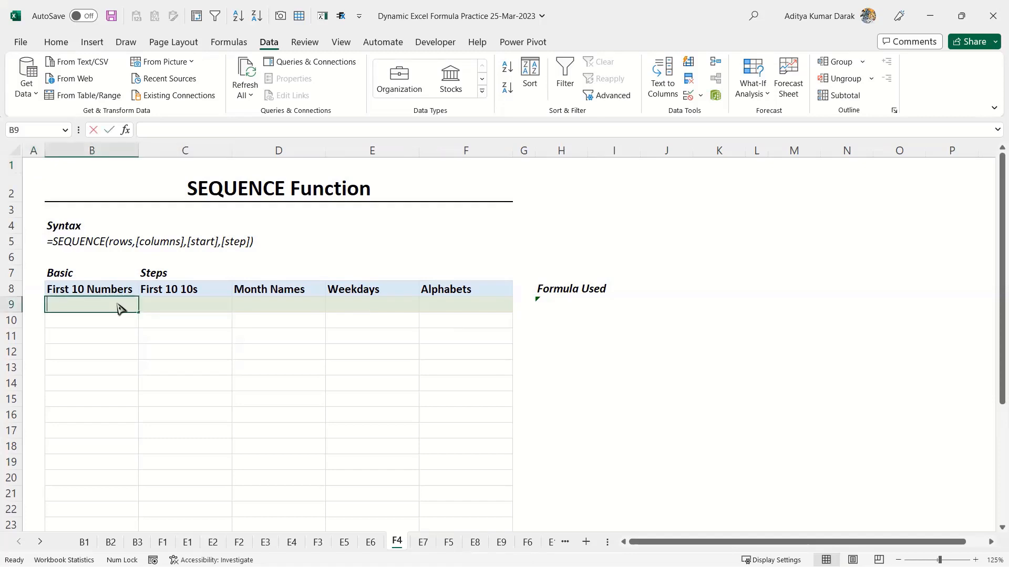
{"action": "type", "text": "=seq"}
{"action": "key", "text": "Tab"}
{"action": "type", "text": "10"}
{"action": "key", "text": "ctrl+Return"}
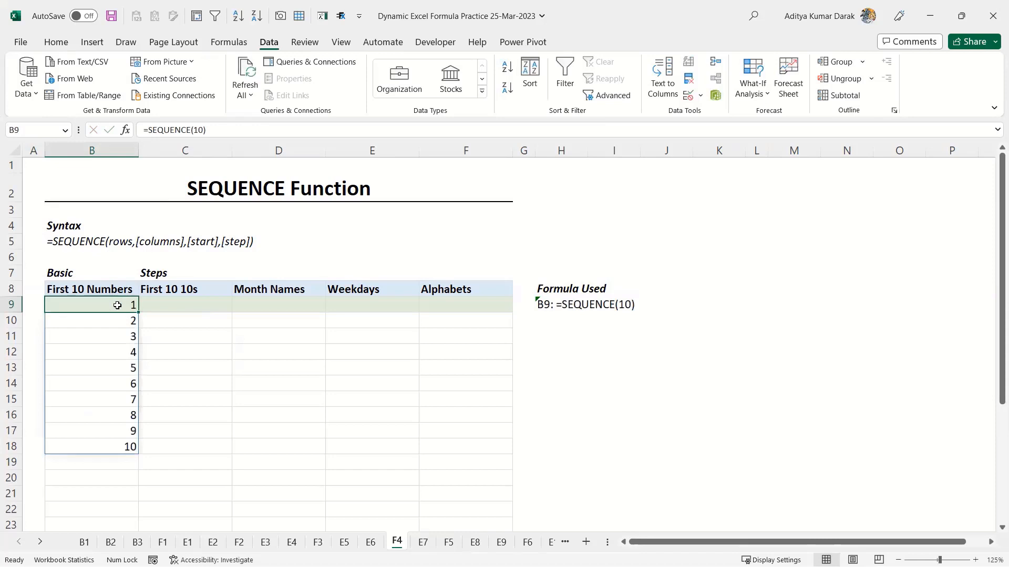
- Enter =SEQUENCE(10,,10,10) in C9 to list the first ten multiples of 10
{"action": "key", "text": "Right"}
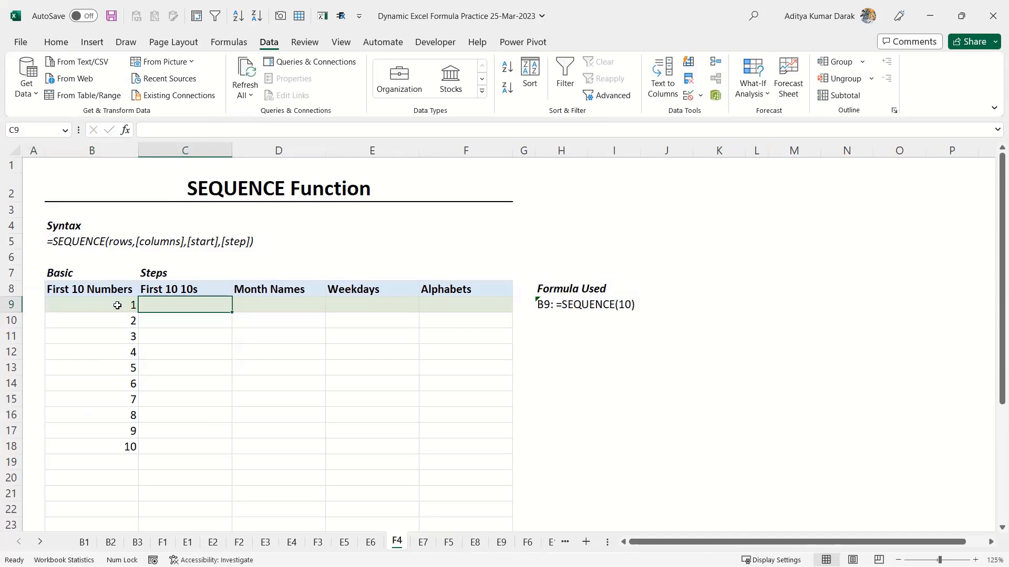
{"action": "type", "text": "=seq"}
{"action": "key", "text": "Tab"}
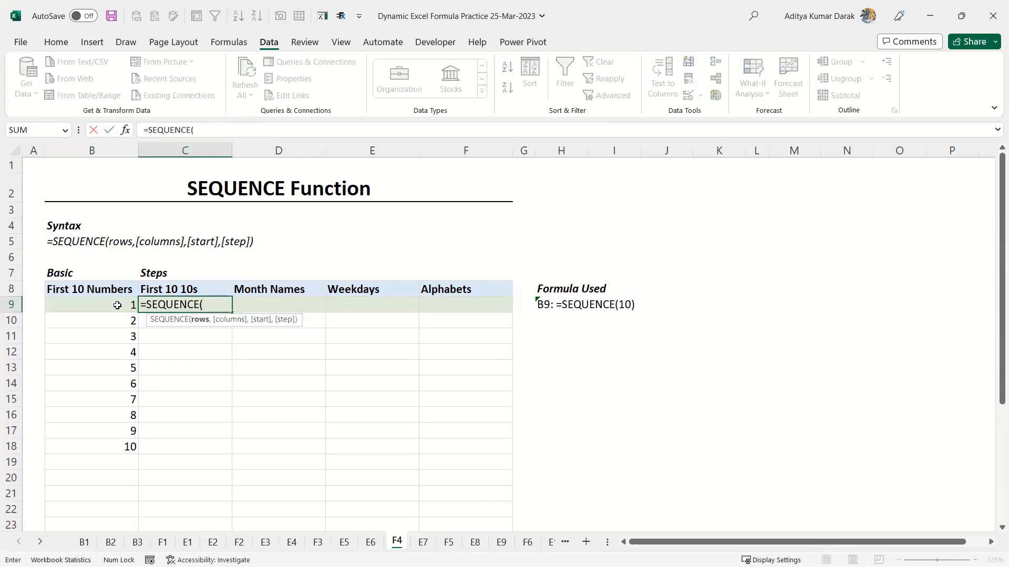
{"action": "type", "text": "10,,"}
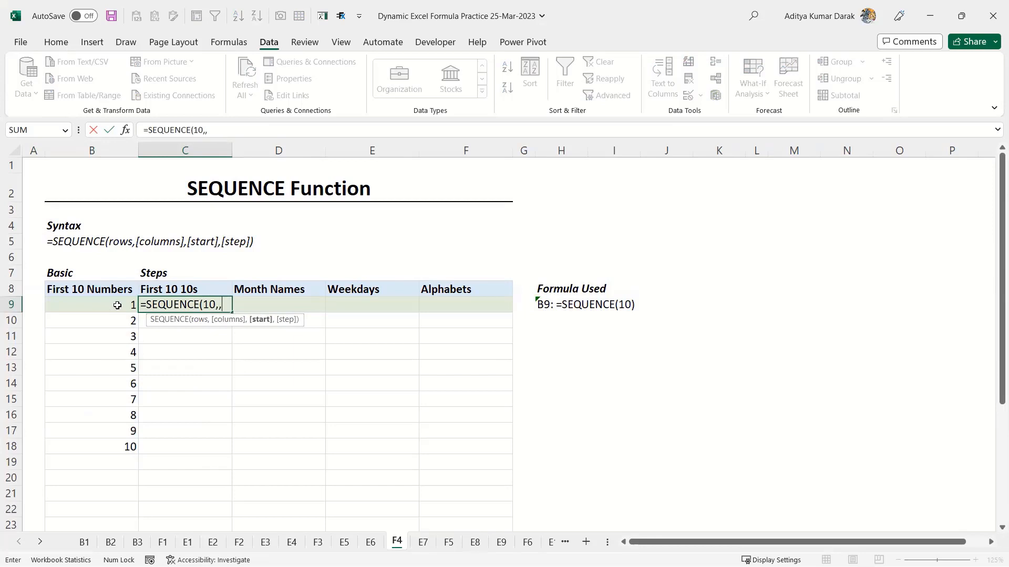
{"action": "type", "text": "10,10"}
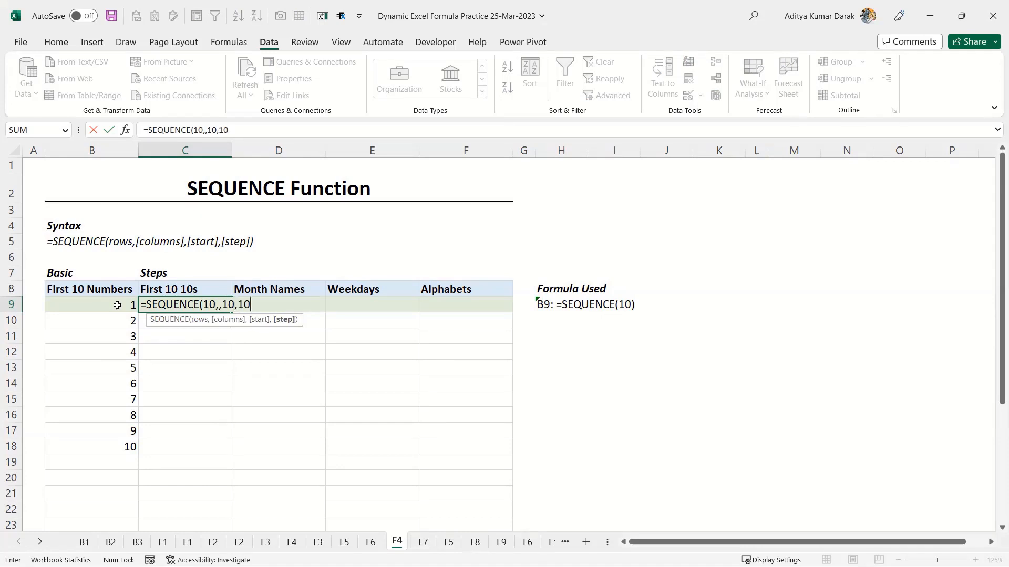
{"action": "type", "text": ")"}
{"action": "key", "text": "Return"}
{"action": "key", "text": "Up"}
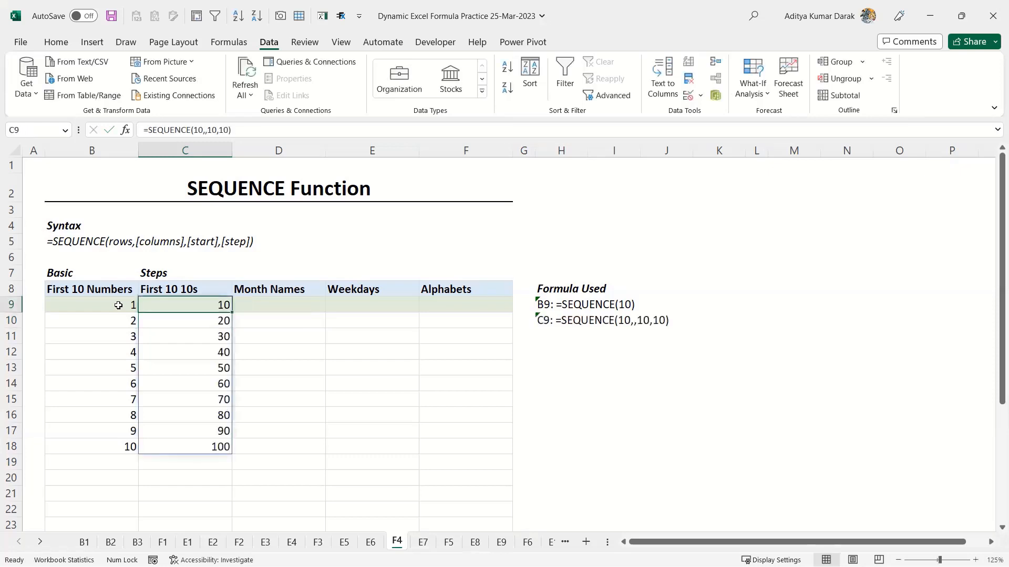
{"action": "key", "text": "Down"}
{"action": "key", "text": "Down"}
{"action": "key", "text": "Down"}
{"action": "key", "text": "Down"}
{"action": "key", "text": "Down"}
{"action": "key", "text": "Down"}
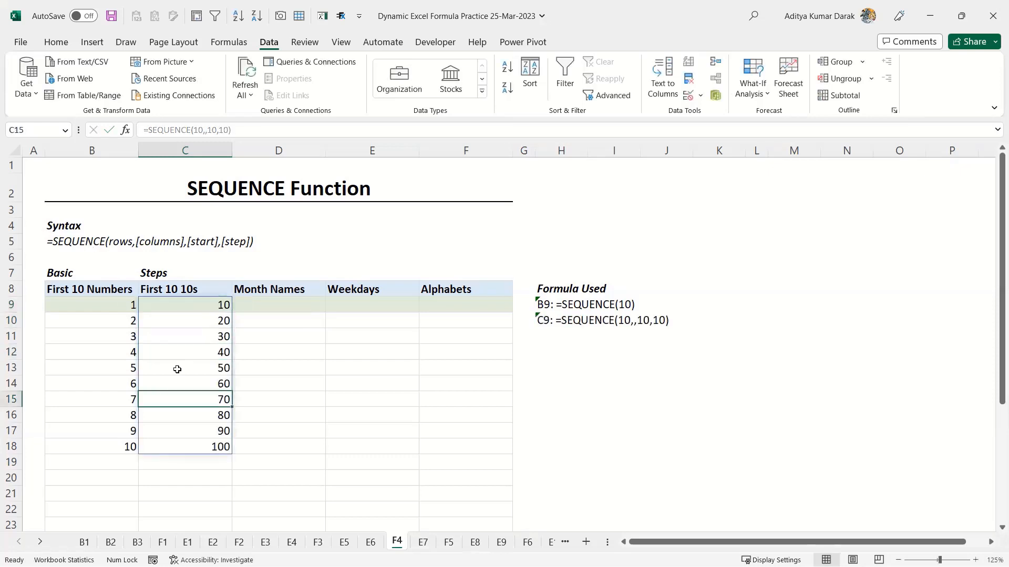
{"action": "left_click_drag", "start_coordinate": [113, 304], "coordinate": [138, 441]}
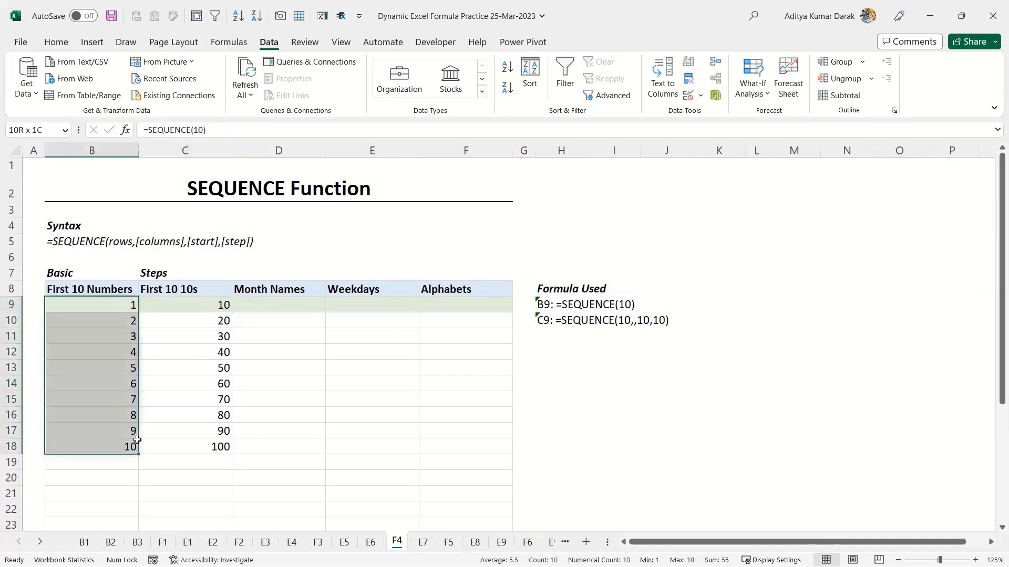
- Try reversing the B9 number list with =SORT(SEQUENCE(10),,-1) and undo the change
{"action": "left_click", "coordinate": [112, 306]}
{"action": "left_click", "coordinate": [151, 131]}
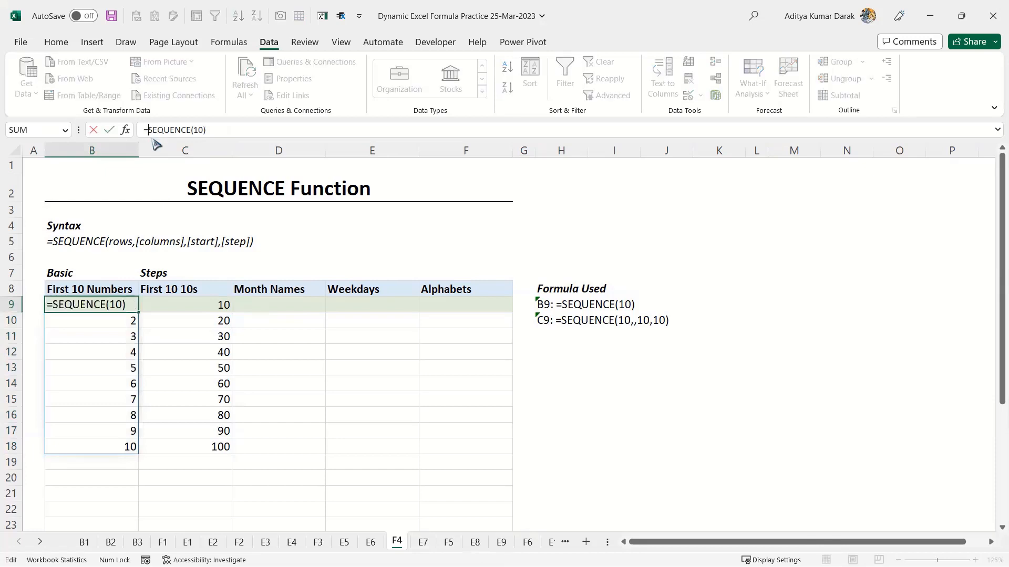
{"action": "type", "text": "so"}
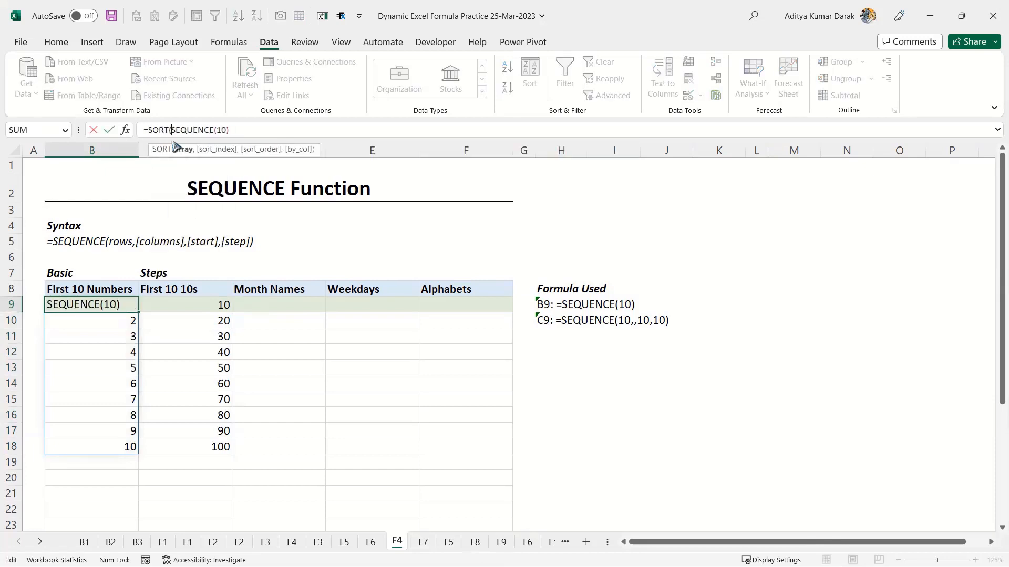
{"action": "type", "text": ",,"}
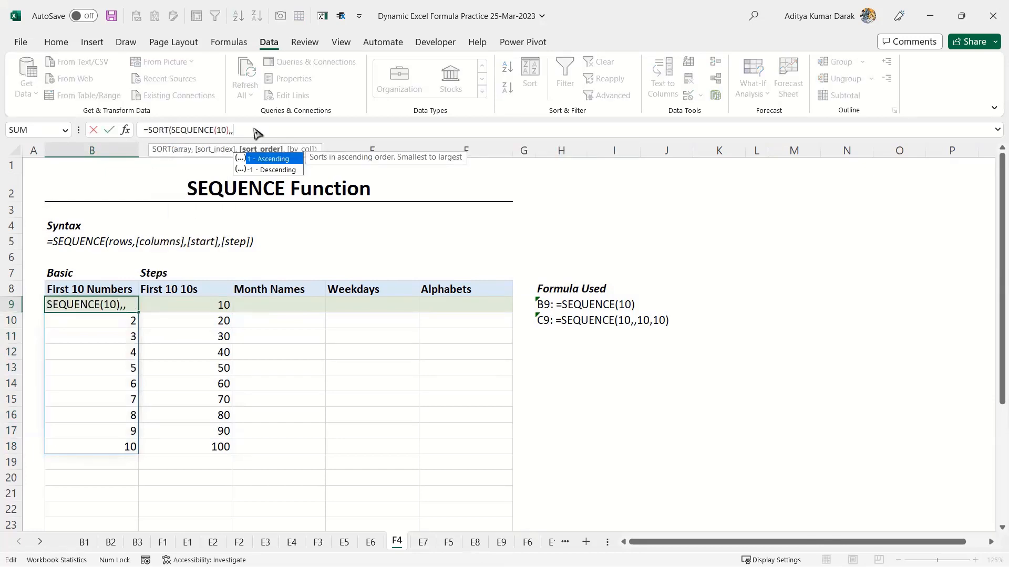
{"action": "type", "text": "-1"}
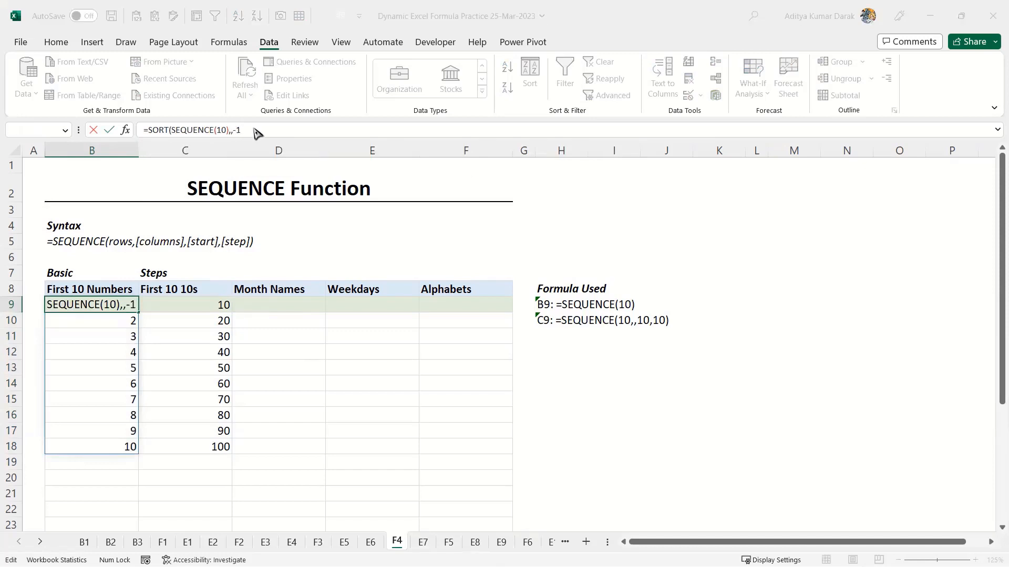
{"action": "key", "text": "Return"}
{"action": "key", "text": "ctrl+z"}
- Change the B9 formula to =SEQUENCE(10,,10,-1) so the numbers count down from 10
{"action": "left_click", "coordinate": [252, 131]}
{"action": "key", "text": "BackSpace"}
{"action": "type", "text": ",,10"}
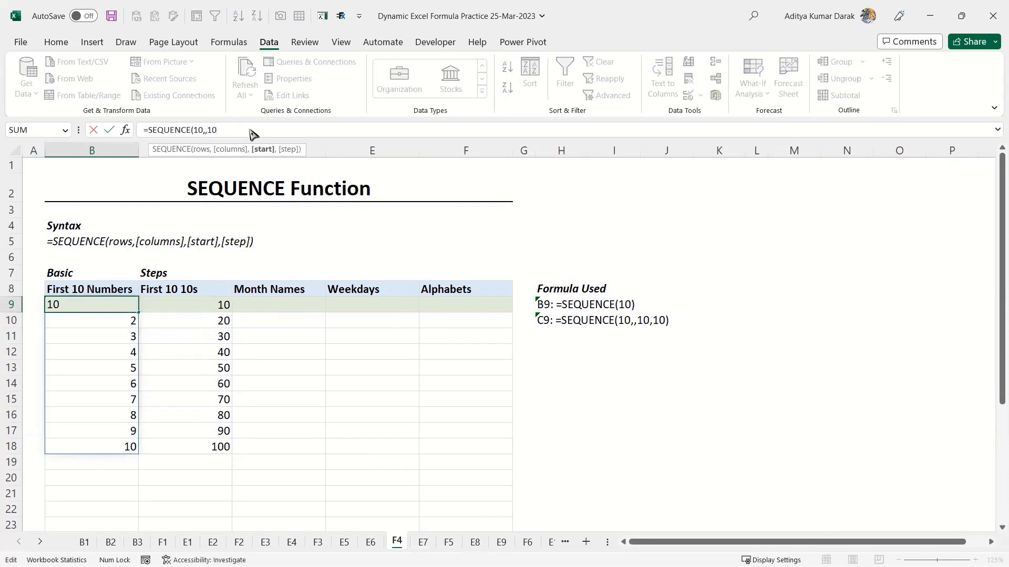
{"action": "type", "text": ",-1"}
{"action": "key", "text": "Return"}
{"action": "key", "text": "Up"}
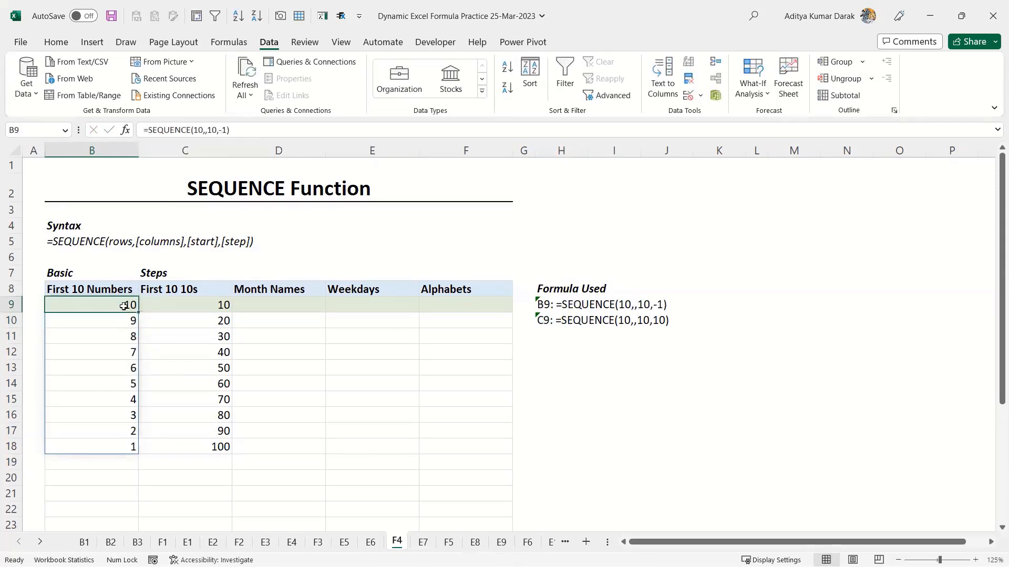
{"action": "left_click", "coordinate": [136, 445], "text": "shift"}
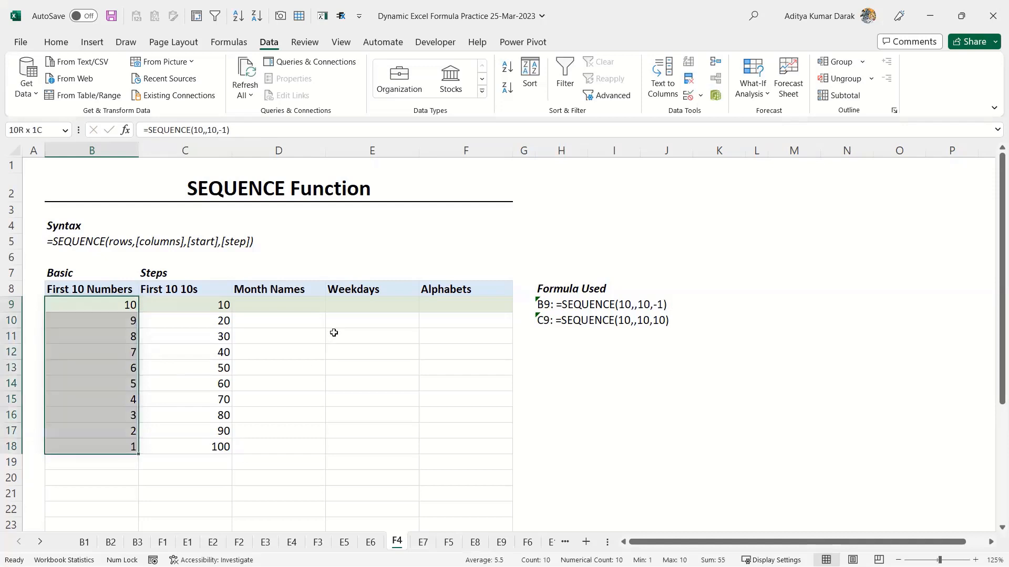
- Enter =DATE(,1,1) in D9 under Month Names as the base date
{"action": "left_click", "coordinate": [309, 301]}
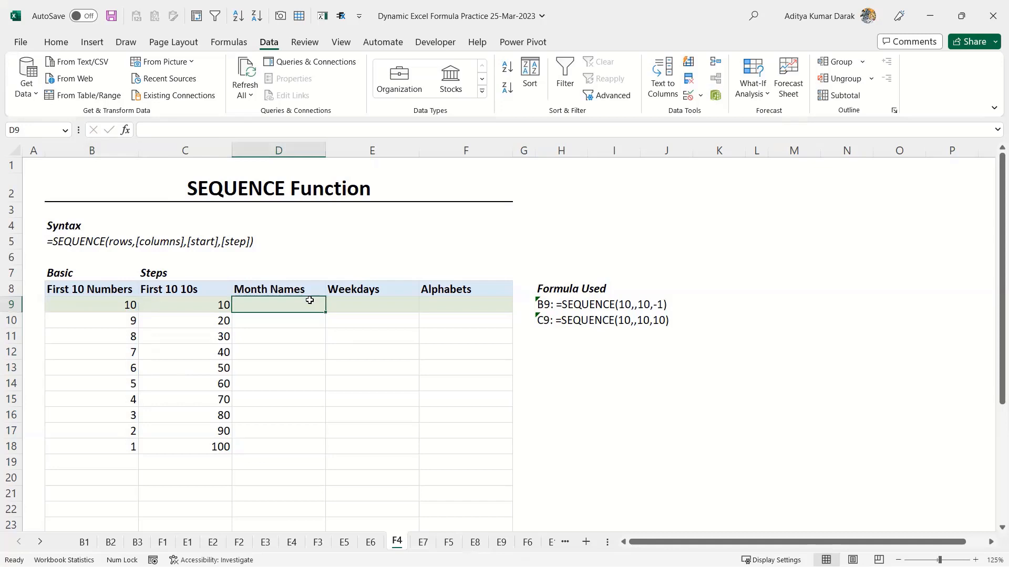
{"action": "type", "text": "=dae"}
{"action": "key", "text": "BackSpace"}
{"action": "type", "text": "te"}
{"action": "key", "text": "Tab"}
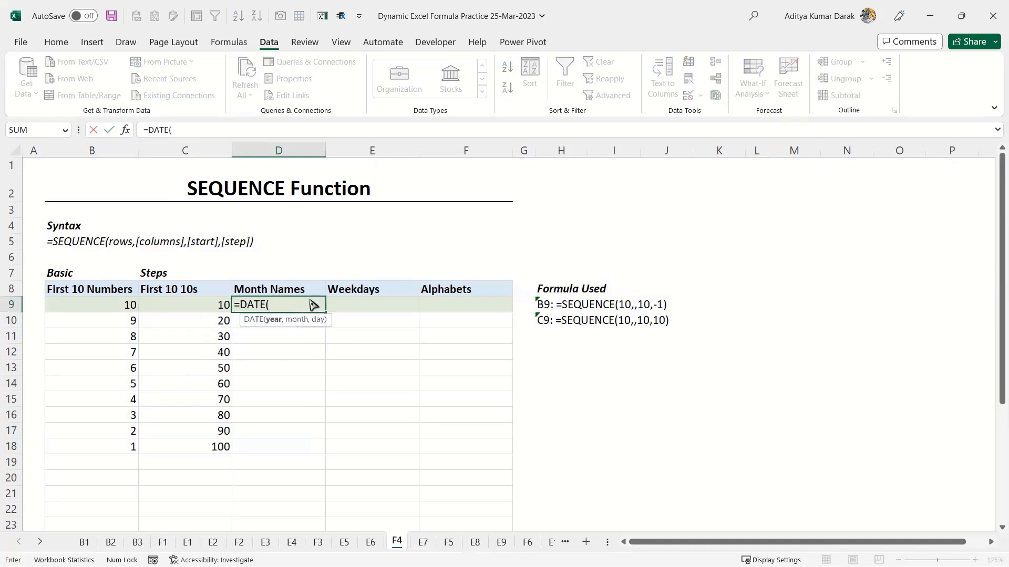
{"action": "type", "text": ",1,1"}
{"action": "key", "text": "ctrl+Return"}
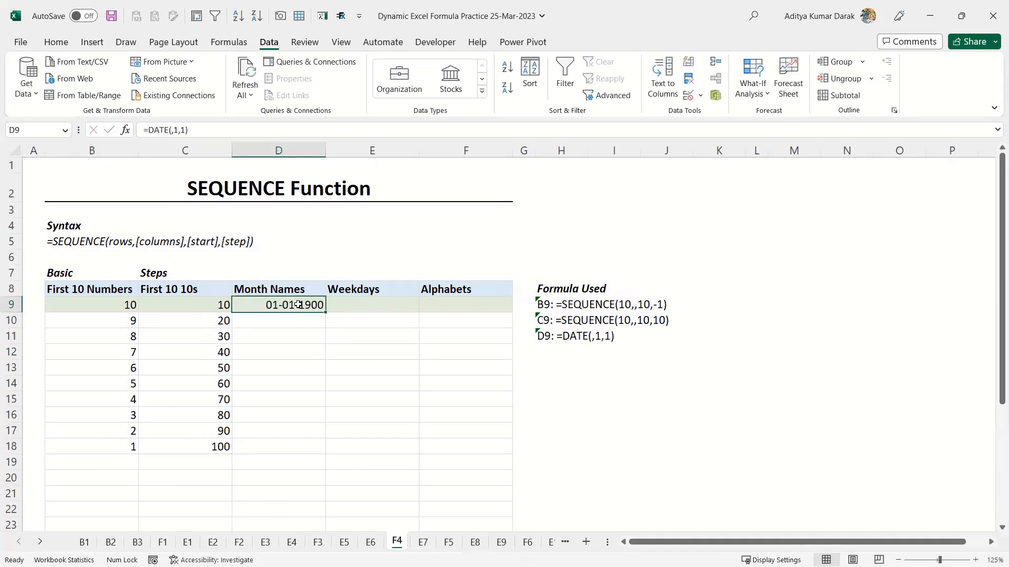
- Wrap the D9 date in TEXT with the format "mmm" to return the abbreviated month name
{"action": "left_click", "coordinate": [151, 131]}
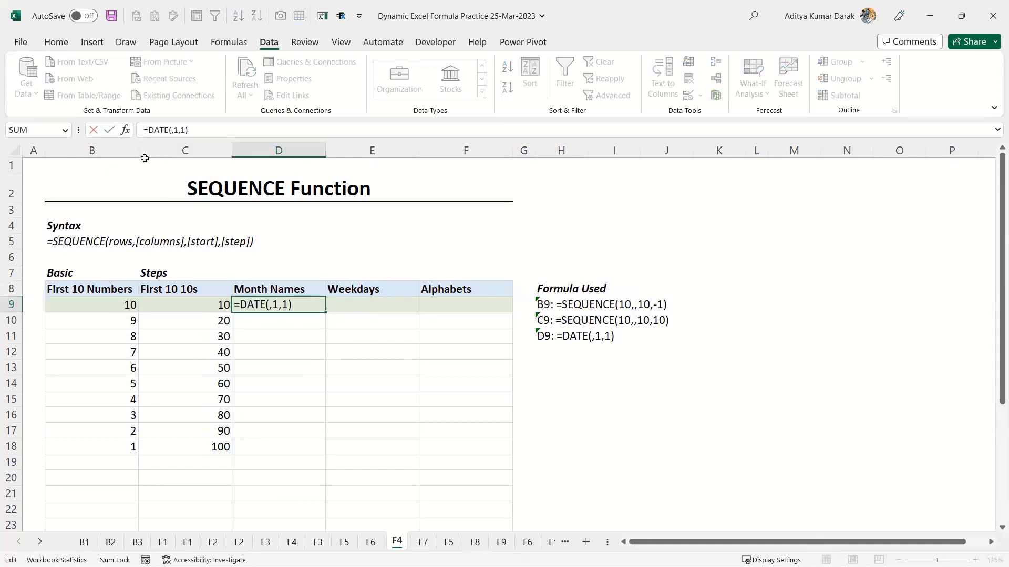
{"action": "type", "text": "text"}
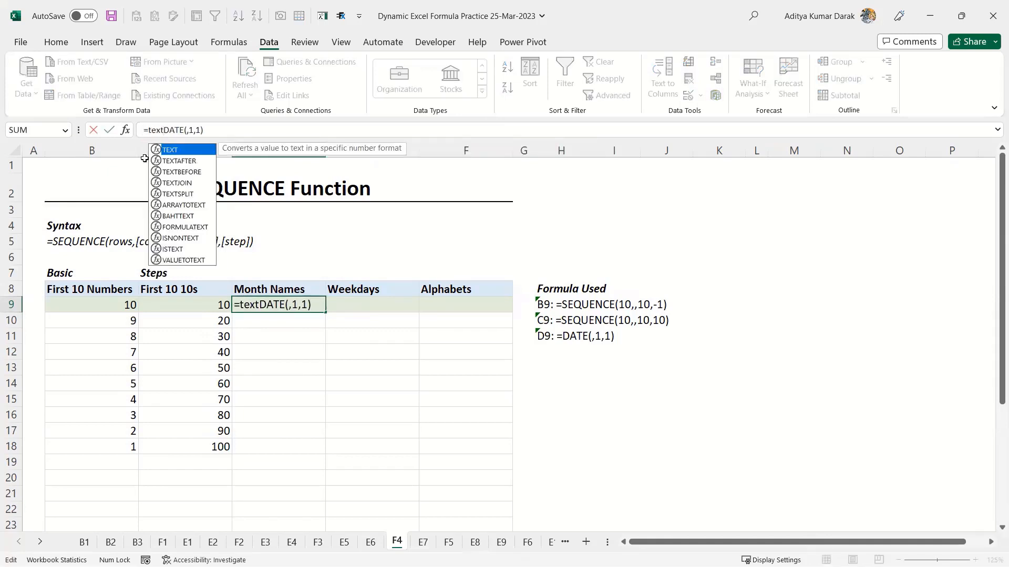
{"action": "key", "text": "Tab"}
{"action": "key", "text": "End"}
{"action": "type", "text": ","}
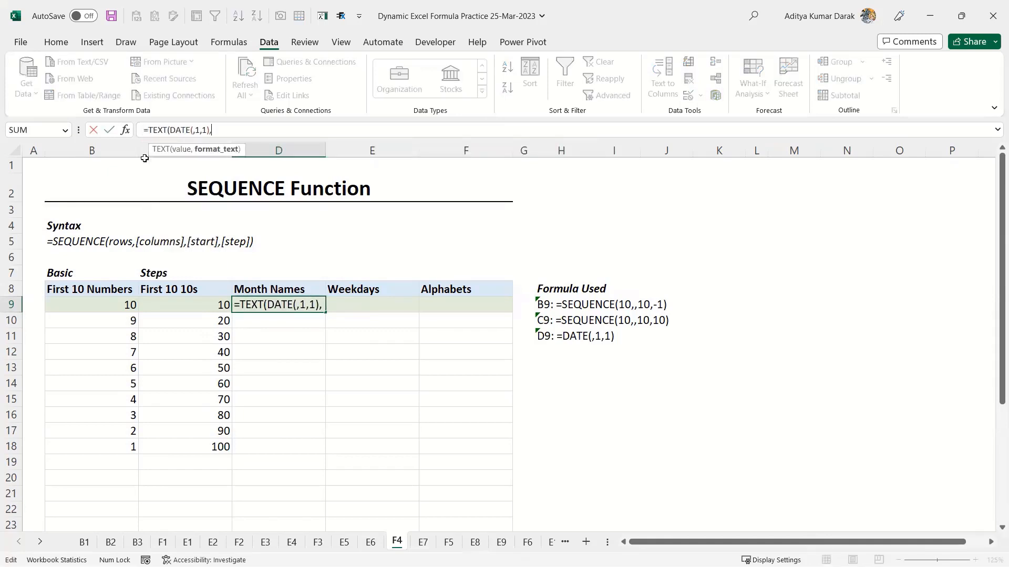
{"action": "type", "text": "\"mmm"}
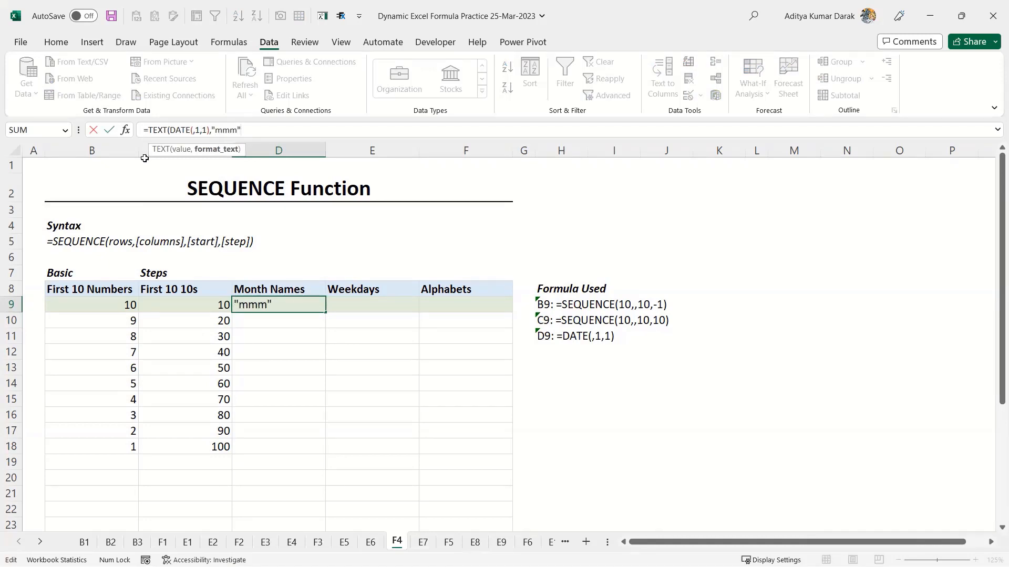
{"action": "key", "text": "Return"}
{"action": "key", "text": "Return"}
{"action": "key", "text": "Up"}
{"action": "key", "text": "Down"}
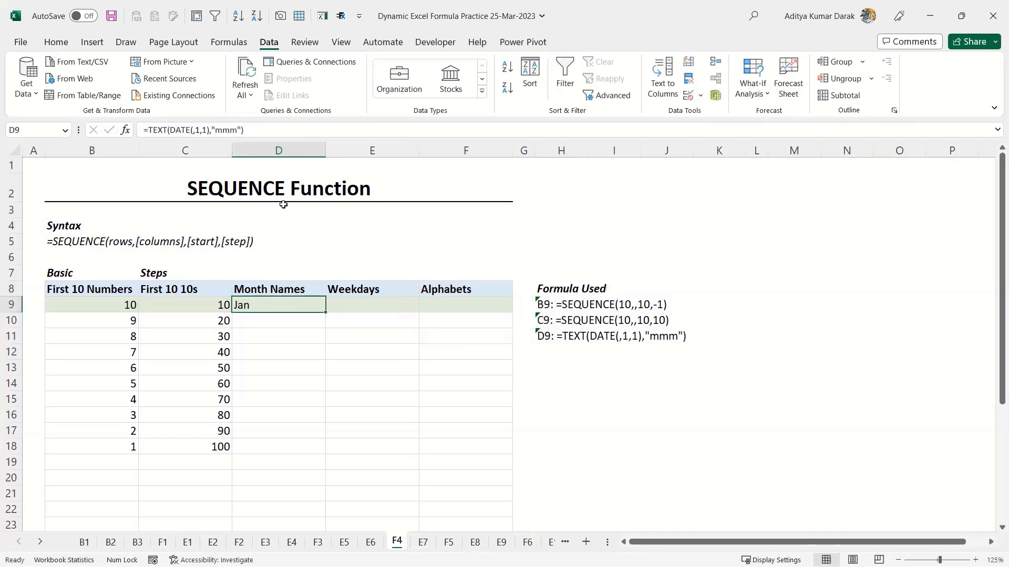
- Left-align the month name in D9 under Month Names
{"action": "left_click", "coordinate": [279, 151]}
{"action": "left_click", "coordinate": [277, 304]}
{"action": "left_click", "coordinate": [57, 42]}
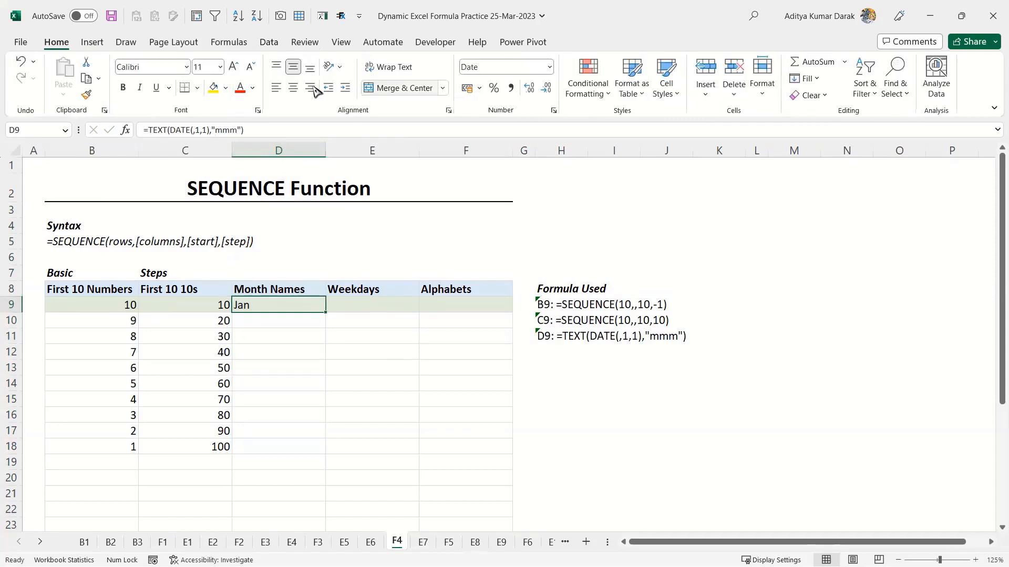
{"action": "left_click", "coordinate": [276, 88]}
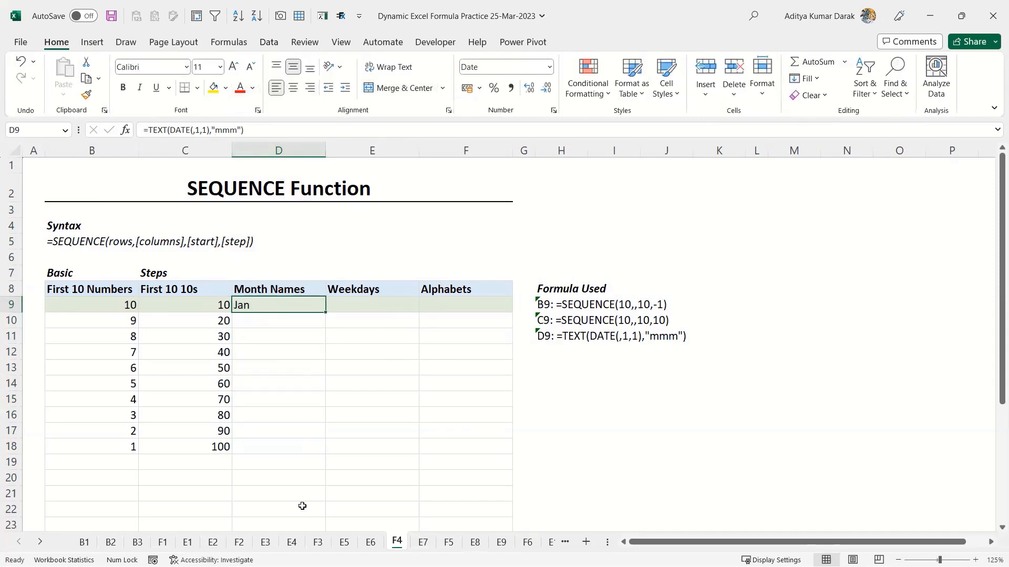
- Indent the Month Names cells D9 through D21 and keep them left-aligned
{"action": "left_click", "coordinate": [347, 89]}
{"action": "key", "text": "shift+Down"}
{"action": "key", "text": "shift+Down"}
{"action": "key", "text": "shift+Down"}
{"action": "key", "text": "shift+Down"}
{"action": "key", "text": "shift+Down"}
{"action": "key", "text": "shift+Down"}
{"action": "key", "text": "shift+Down"}
{"action": "key", "text": "shift+Down"}
{"action": "key", "text": "shift+Down"}
{"action": "key", "text": "shift+Down"}
{"action": "key", "text": "shift+Down"}
{"action": "key", "text": "shift+Down"}
{"action": "left_click", "coordinate": [328, 90]}
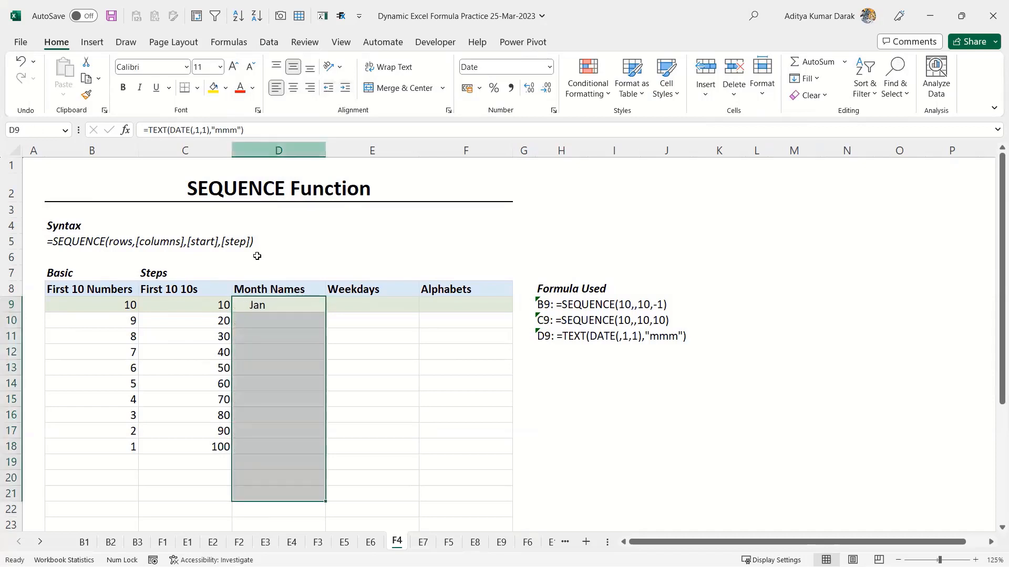
{"action": "left_click", "coordinate": [276, 88]}
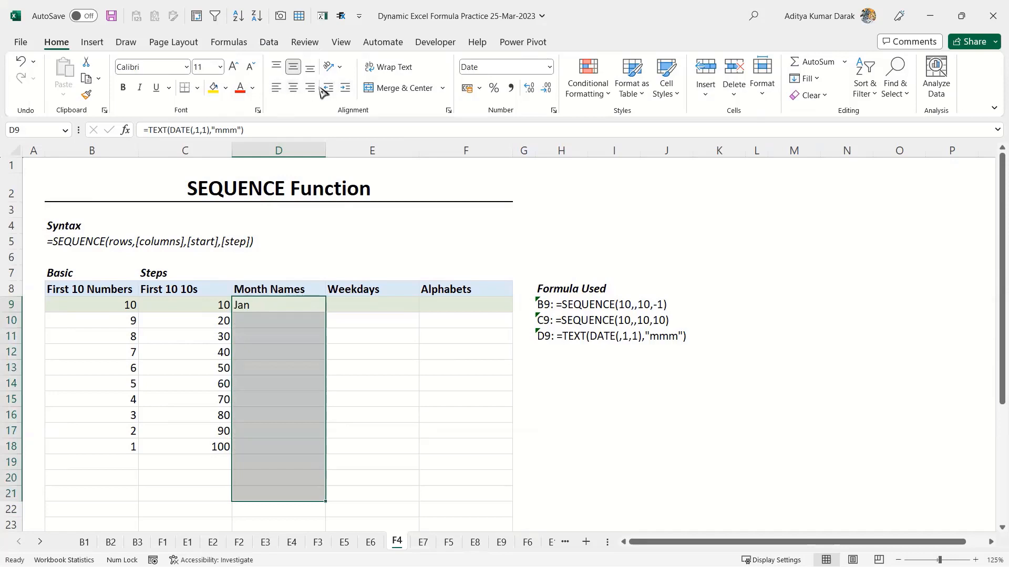
{"action": "left_click", "coordinate": [267, 304]}
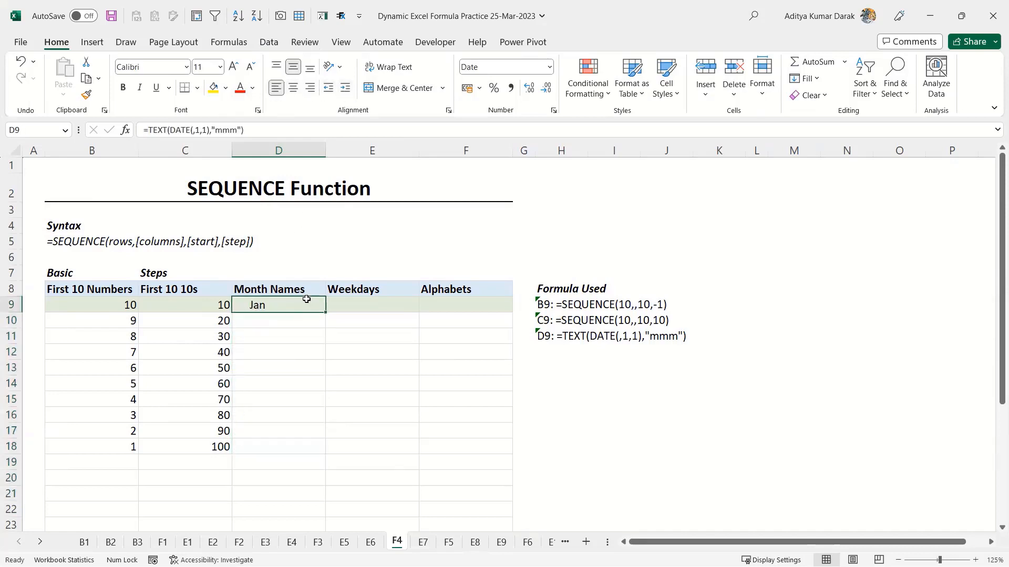
{"action": "key", "text": "F2"}
{"action": "key", "text": "Escape"}
{"action": "left_click", "coordinate": [201, 131]}
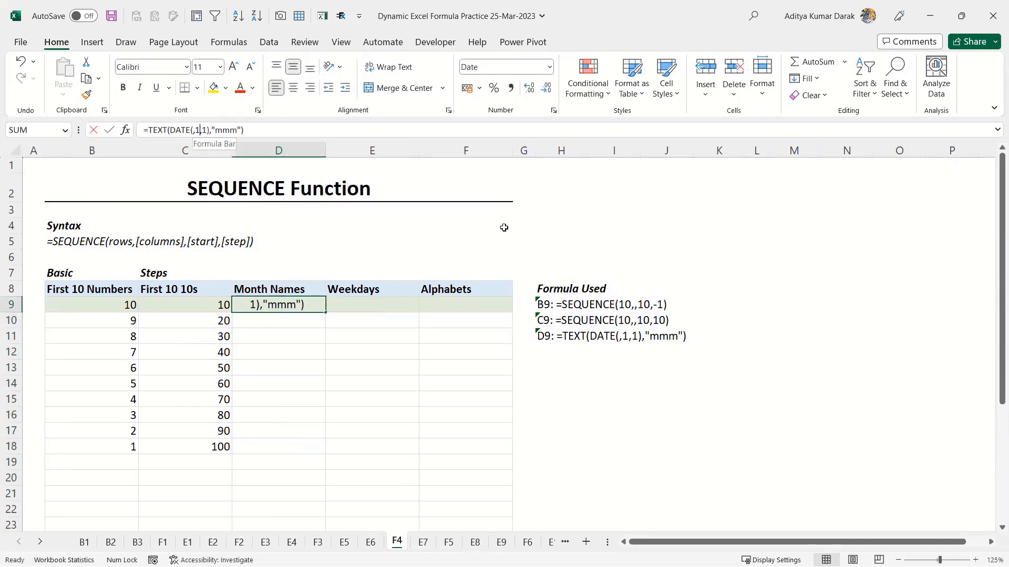
{"action": "key", "text": "Escape"}
- Replace the month argument in D9 with SEQUENCE(12), giving =TEXT(DATE(,SEQUENCE(12),1),"mmm"), and select the resulting month list
{"action": "key", "text": "F2"}
{"action": "double_click", "coordinate": [320, 305]}
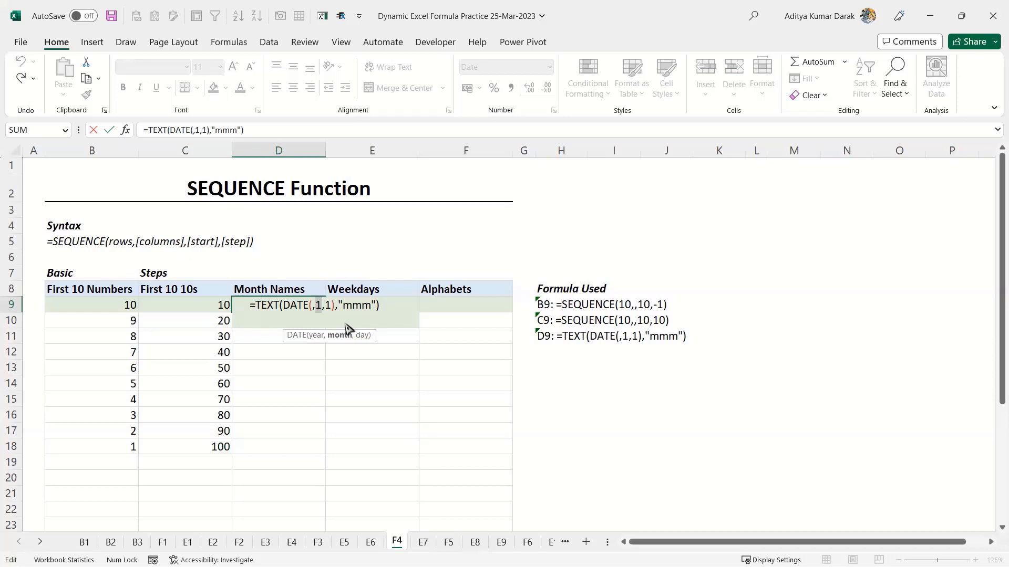
{"action": "type", "text": "seq"}
{"action": "key", "text": "Tab"}
{"action": "type", "text": "12"}
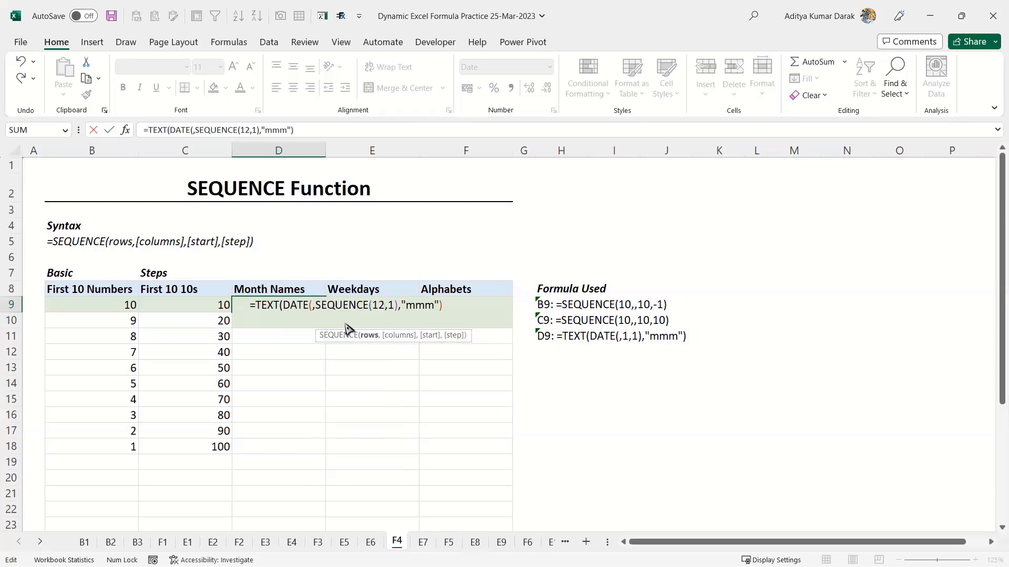
{"action": "type", "text": ")"}
{"action": "key", "text": "Return"}
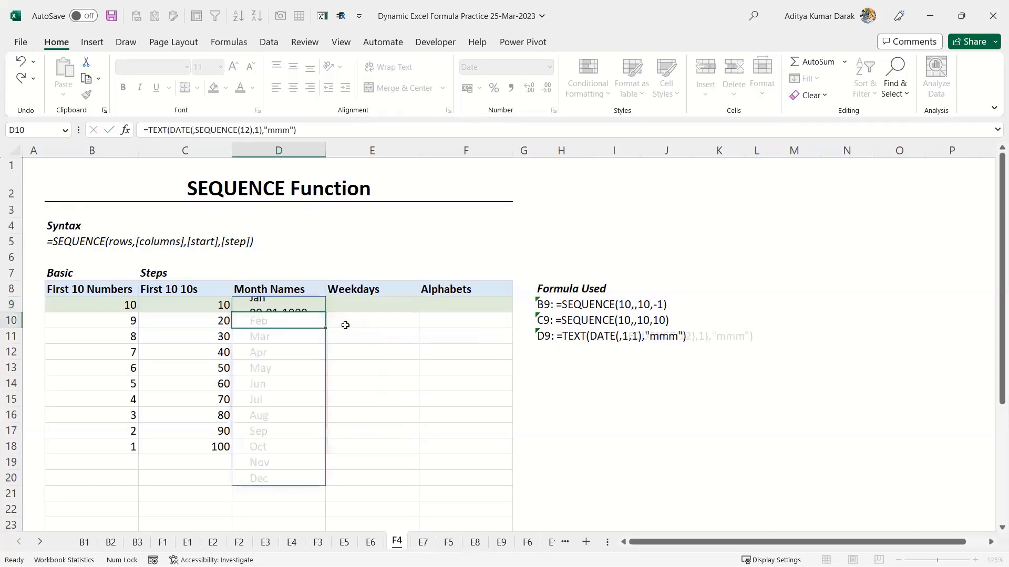
{"action": "left_click_drag", "start_coordinate": [283, 306], "coordinate": [279, 486]}
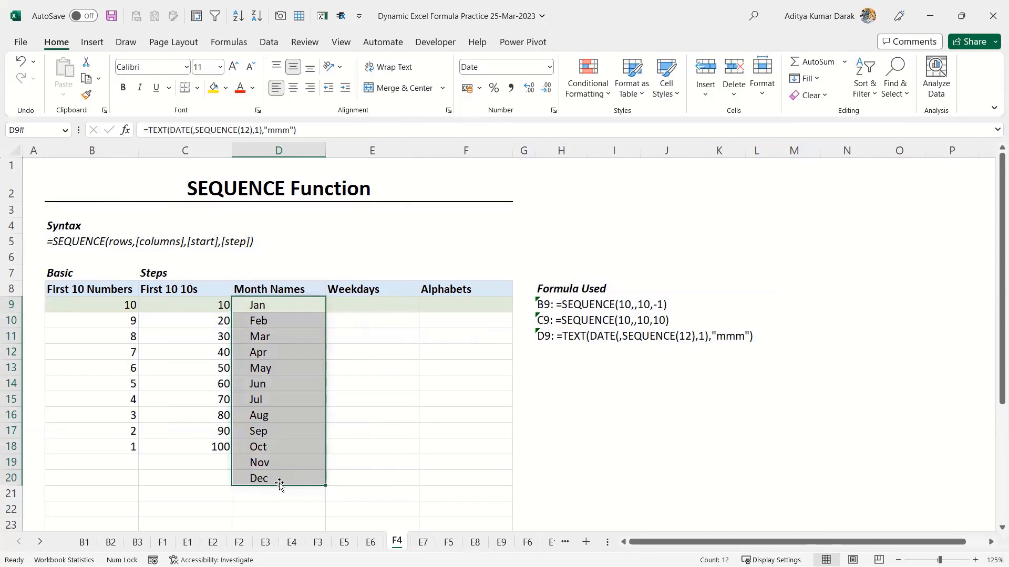
{"action": "left_click", "coordinate": [362, 308]}
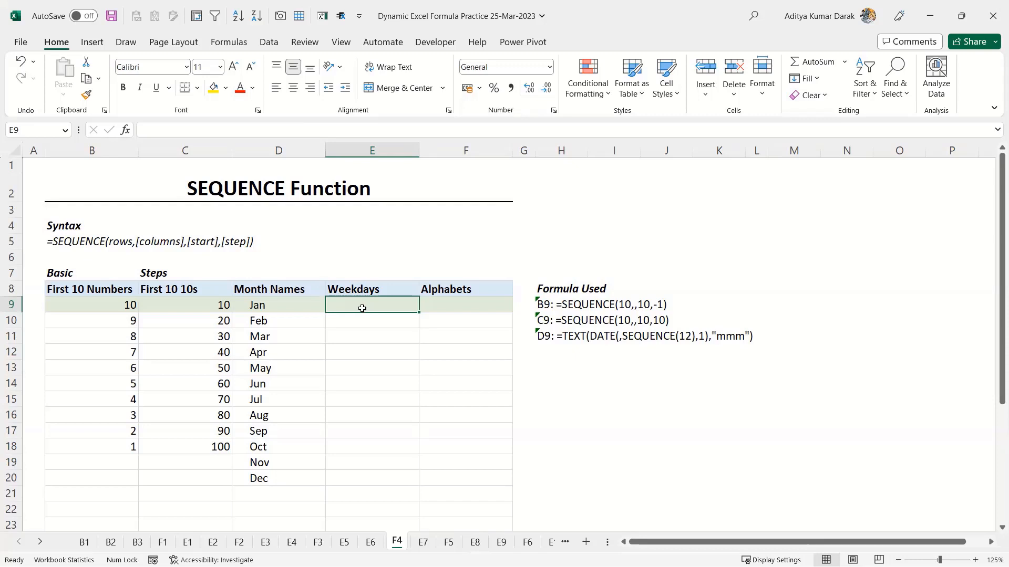
{"action": "type", "text": "=cho"}
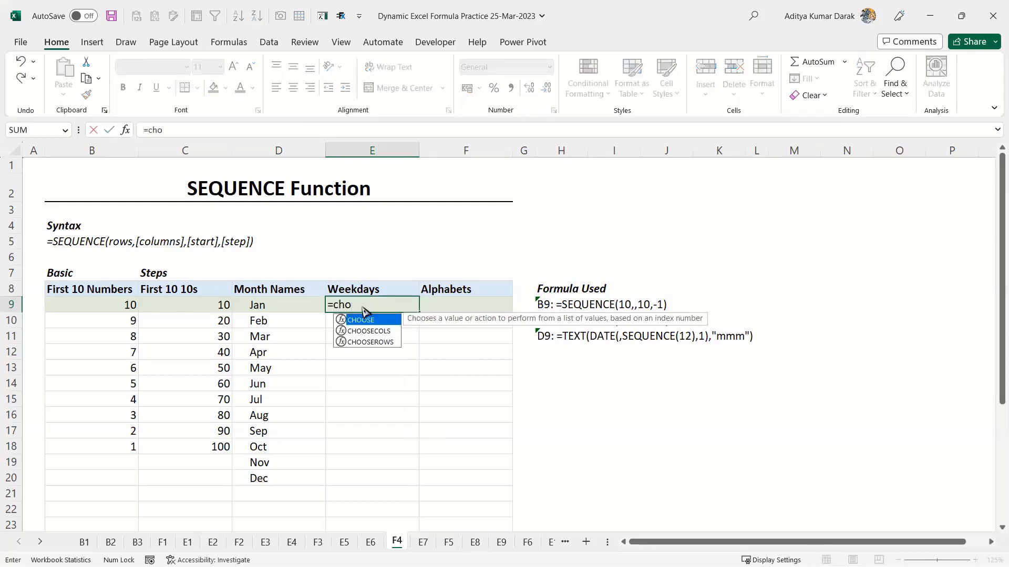
{"action": "key", "text": "Tab"}
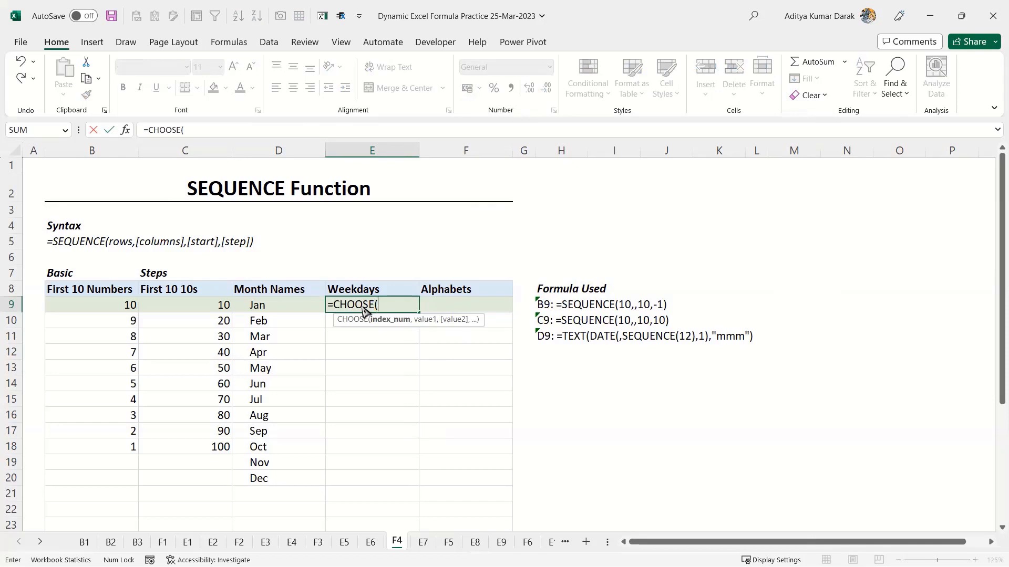
{"action": "key", "text": "Escape"}
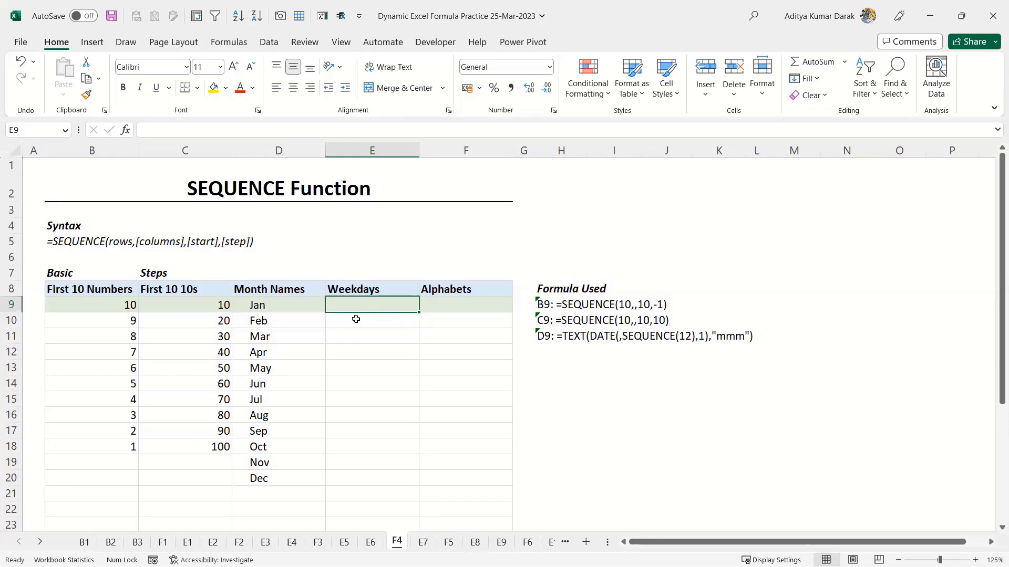
{"action": "type", "text": "="}
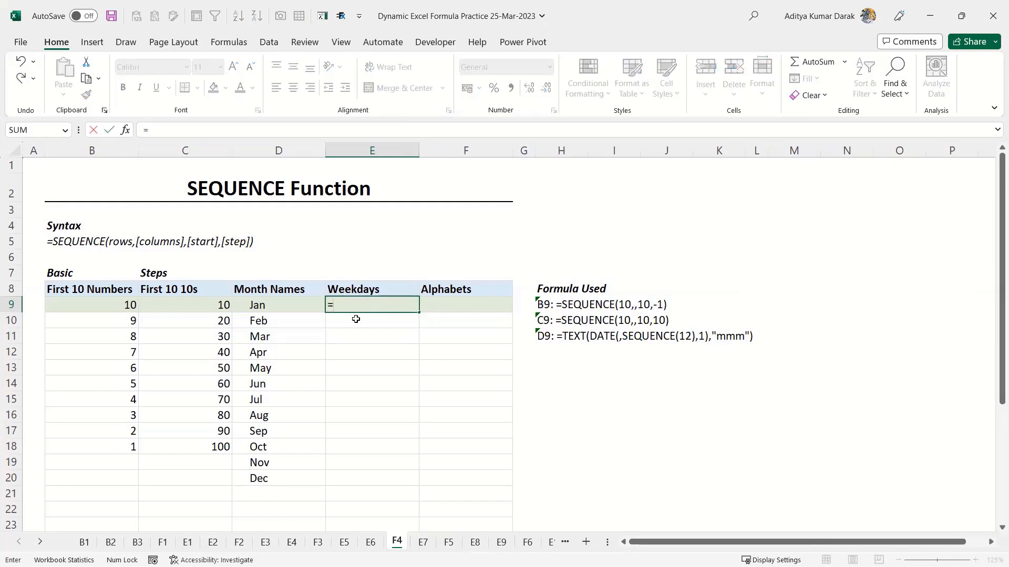
{"action": "key", "text": "Escape"}
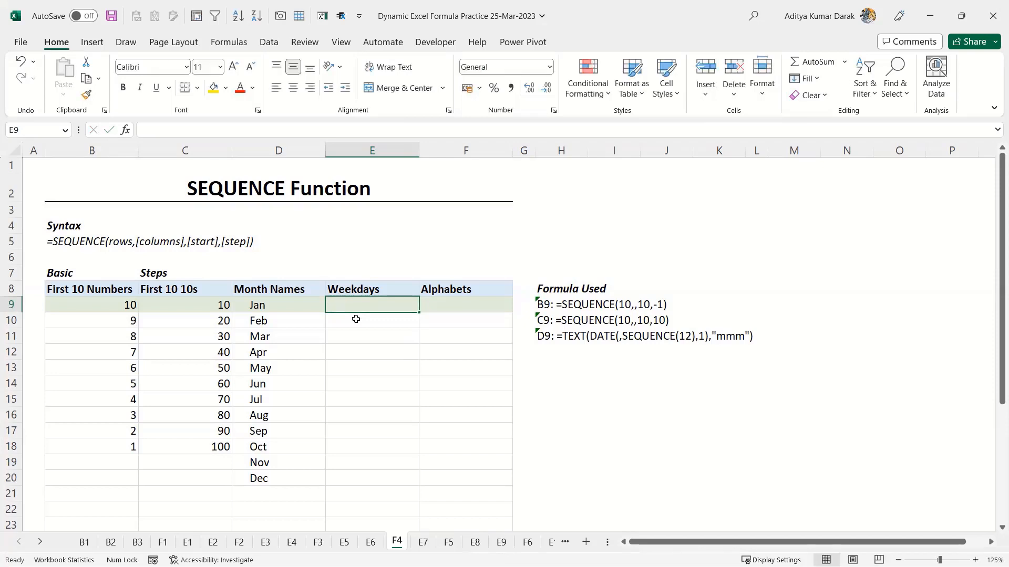
- Enter =SEQUENCE(7) in E9 under Weekdays
{"action": "type", "text": "=seq"}
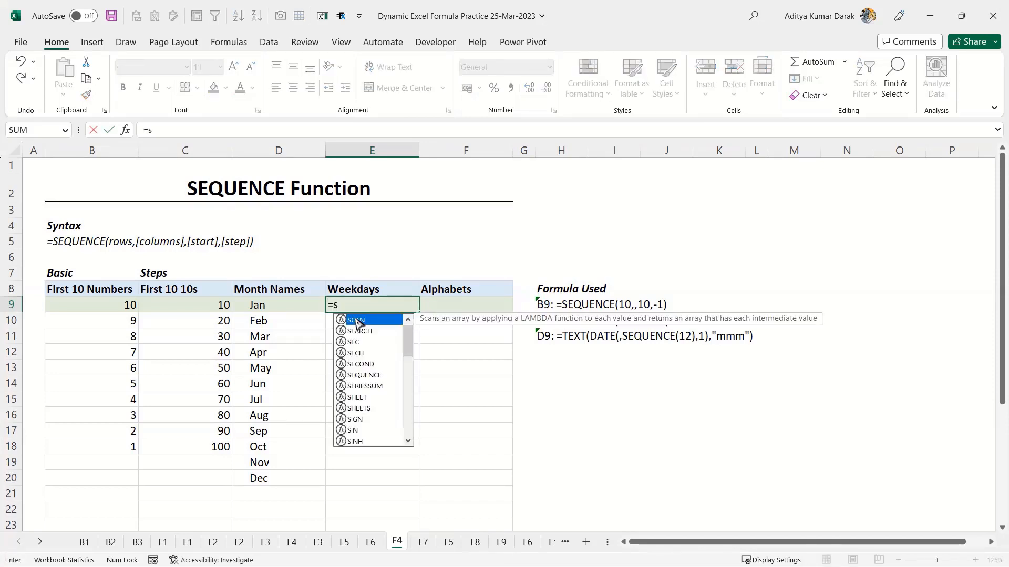
{"action": "key", "text": "Tab"}
{"action": "type", "text": "7)"}
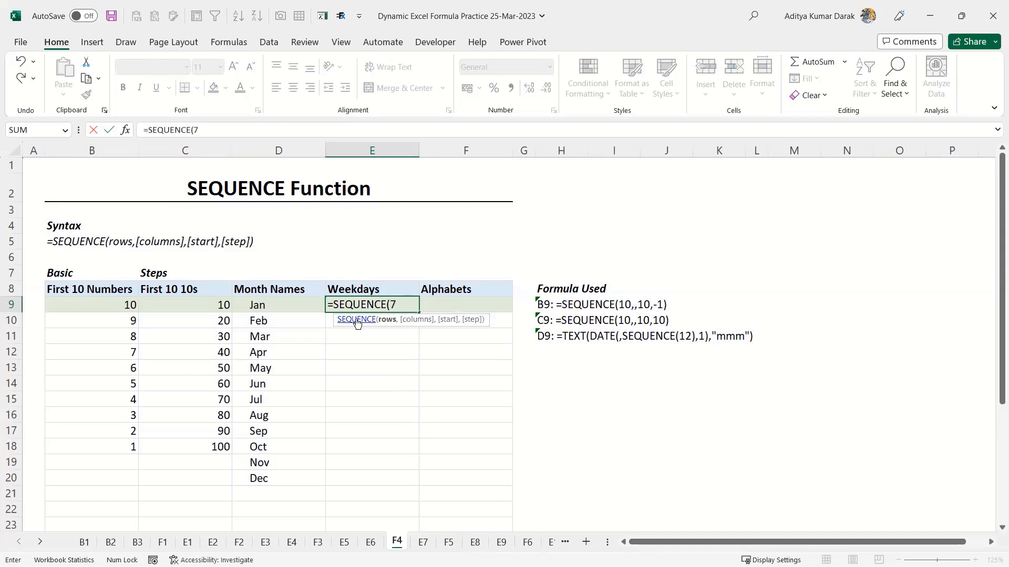
{"action": "key", "text": "ctrl+Return"}
- Format the sequence in E9 through E15 as short dates
{"action": "key", "text": "ctrl+shift+Down"}
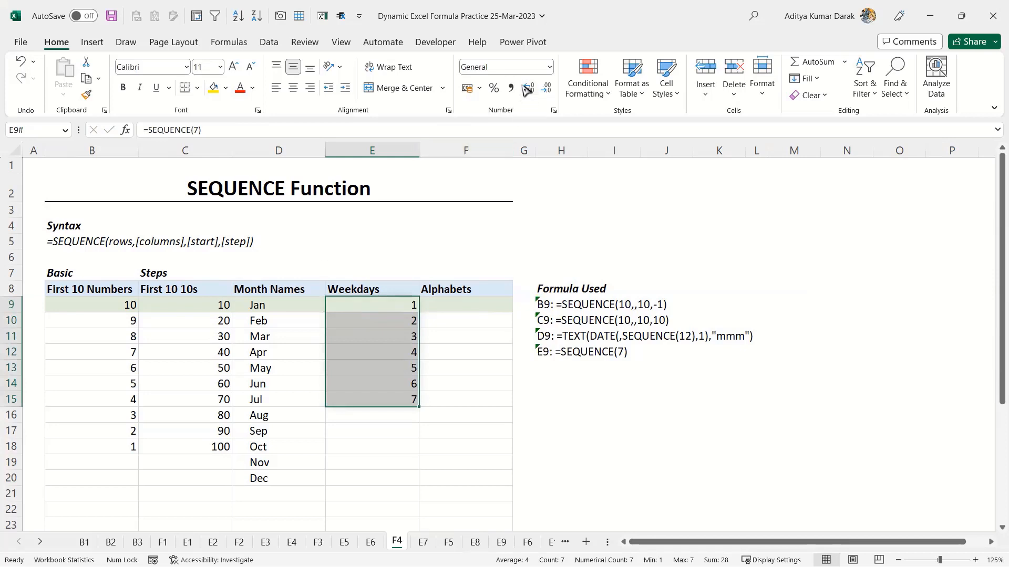
{"action": "left_click", "coordinate": [549, 67]}
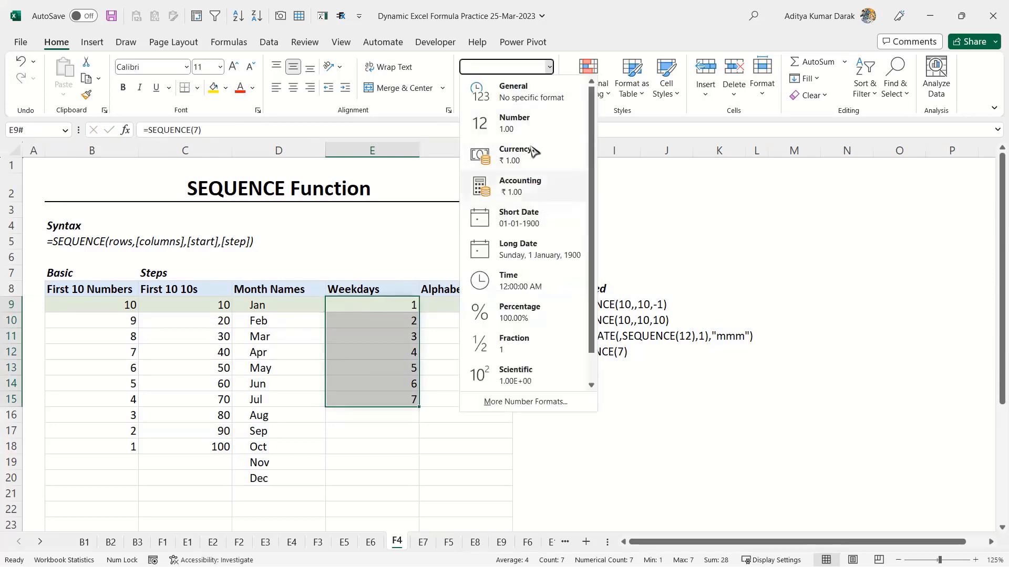
{"action": "left_click", "coordinate": [540, 223]}
{"action": "left_click", "coordinate": [426, 319]}
{"action": "left_click_drag", "start_coordinate": [389, 305], "coordinate": [382, 397]}
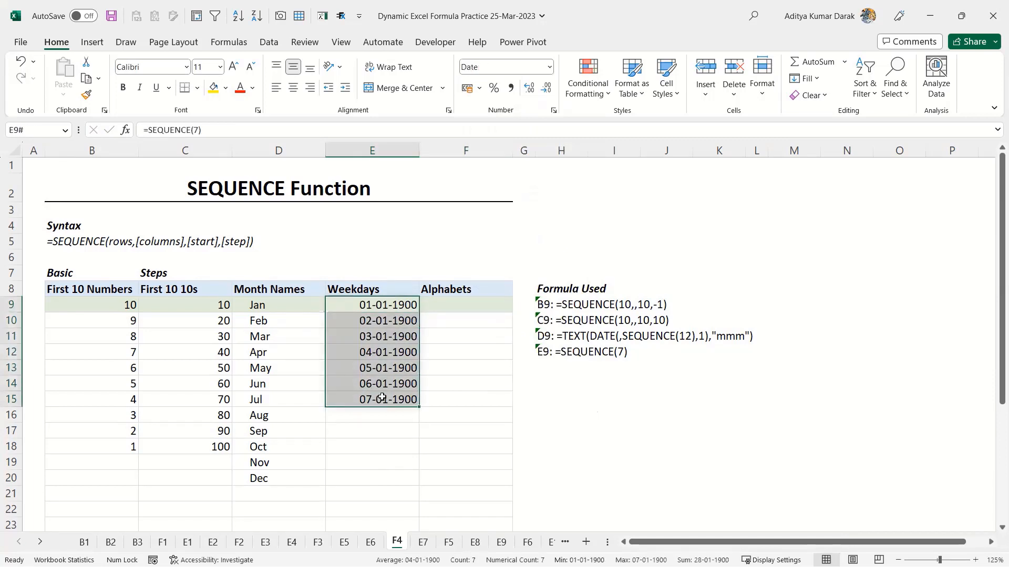
- Change the date format of E9 through E15 to the long type "Wednesday, 14 March, 2012"
{"action": "left_click", "coordinate": [550, 67]}
{"action": "left_click", "coordinate": [552, 67]}
{"action": "key", "text": "ctrl+1"}
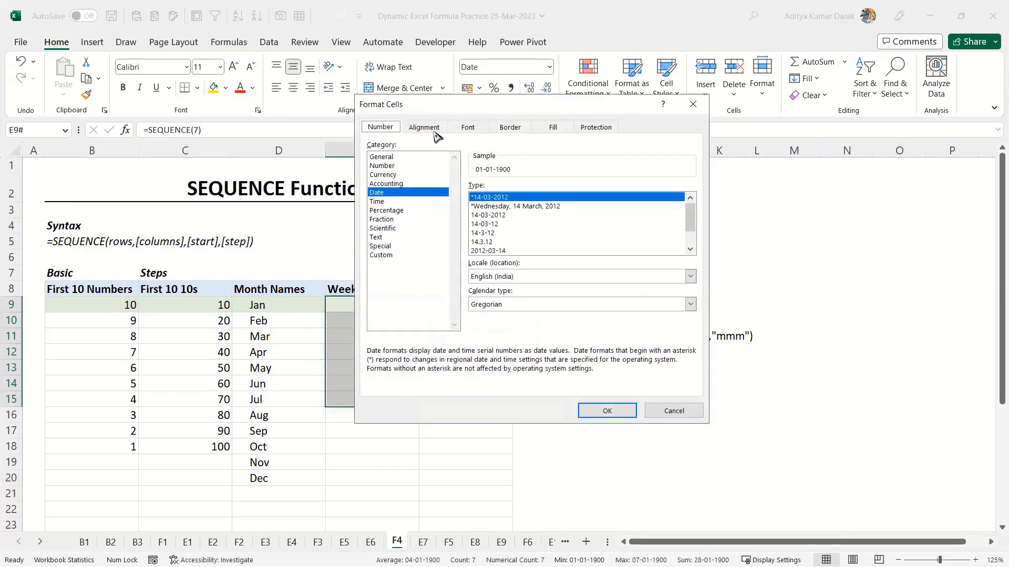
{"action": "left_click", "coordinate": [507, 206]}
{"action": "left_click", "coordinate": [607, 411]}
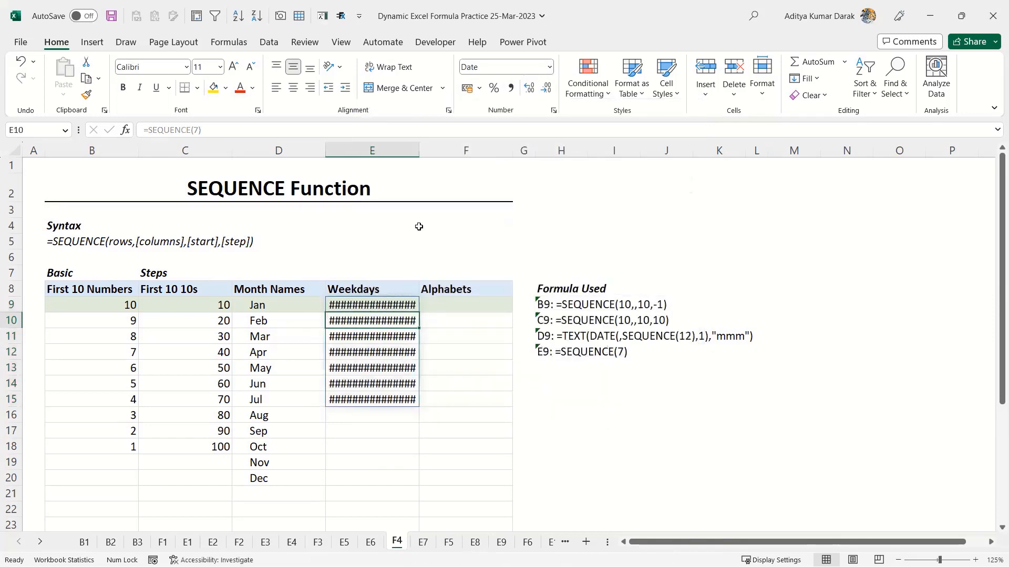
- Fit column E to its contents and check the weekdays of the dates in E9 through E12
{"action": "left_click_drag", "start_coordinate": [423, 150], "coordinate": [423, 151]}
{"action": "double_click", "coordinate": [423, 151]}
{"action": "left_click", "coordinate": [394, 305]}
{"action": "left_click", "coordinate": [398, 320]}
{"action": "left_click", "coordinate": [399, 337]}
{"action": "left_click", "coordinate": [393, 357]}
- Change the E9 formula to =TEXT(SEQUENCE(7),"ddd") for abbreviated weekday names and narrow column E
{"action": "left_click", "coordinate": [394, 306]}
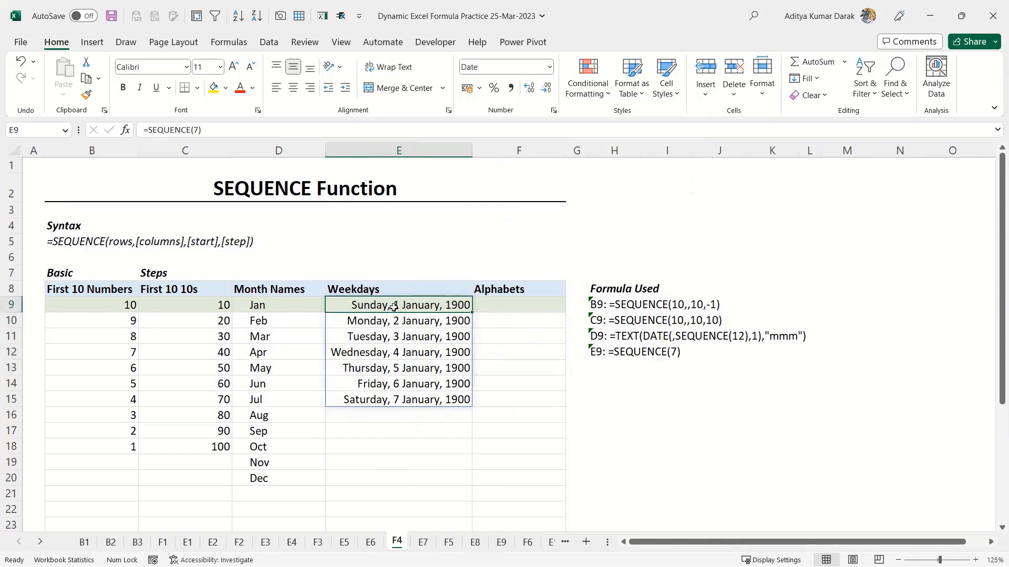
{"action": "left_click", "coordinate": [148, 130]}
{"action": "type", "text": "TEXT(SEQUENCE(7)"}
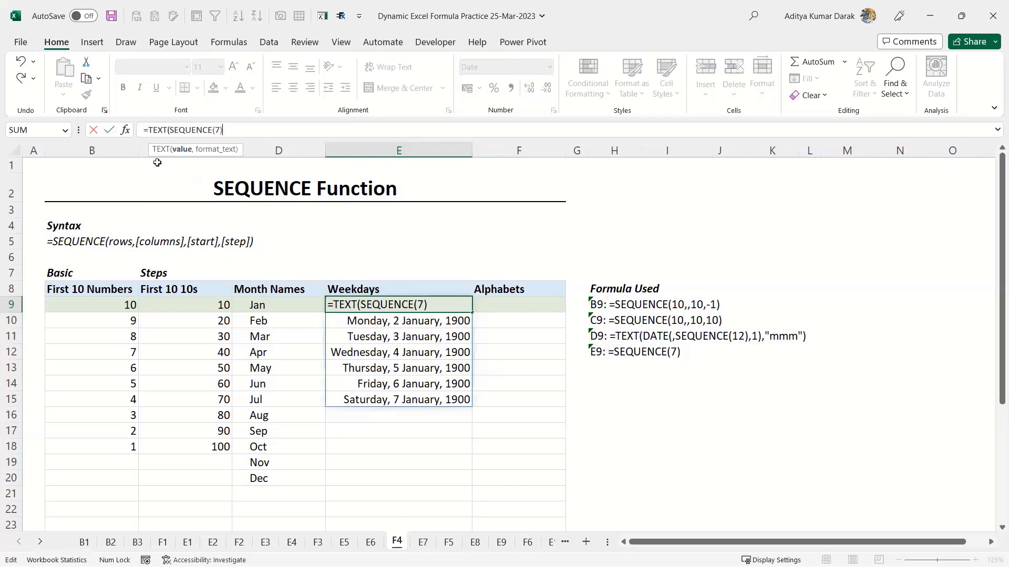
{"action": "type", "text": ",\"ddd\""}
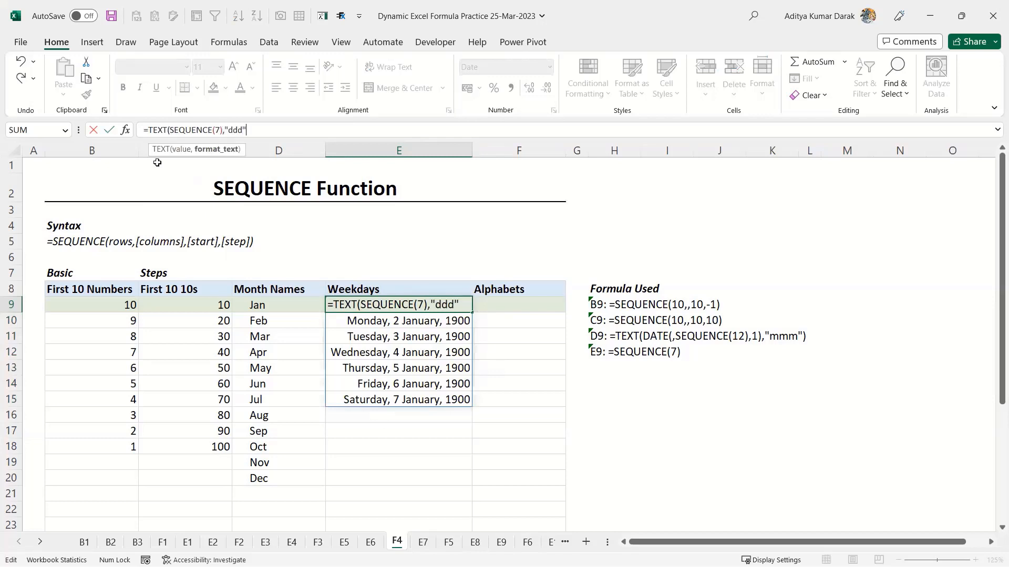
{"action": "key", "text": "Return"}
{"action": "key", "text": "Return"}
{"action": "key", "text": "Up"}
{"action": "key", "text": "Down"}
{"action": "key", "text": "ctrl+a"}
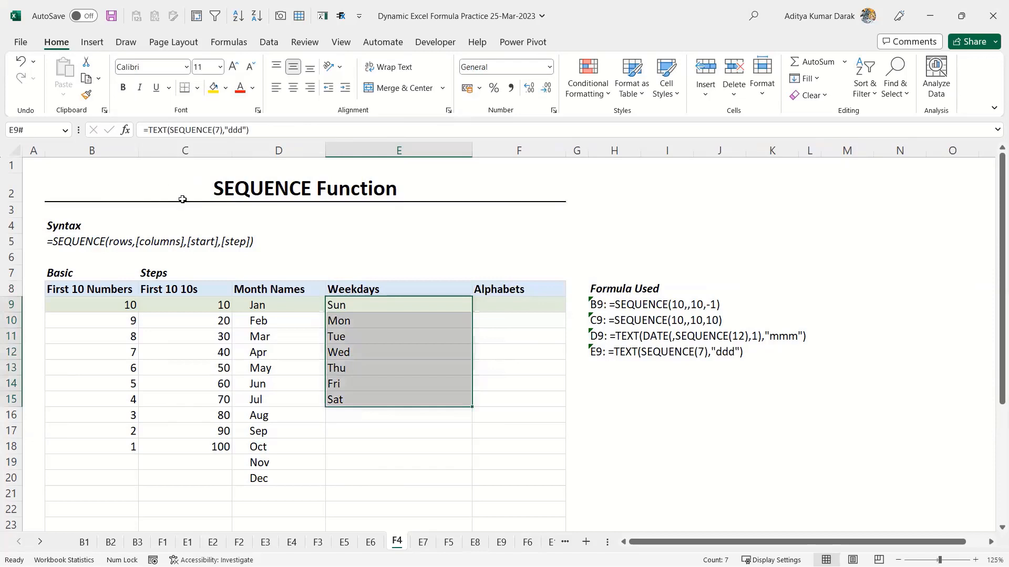
{"action": "left_click_drag", "start_coordinate": [471, 150], "coordinate": [399, 151]}
- Try listing the letters in F9 under Alphabets with =SEQUENCE(26,,"A")
{"action": "left_click", "coordinate": [444, 302]}
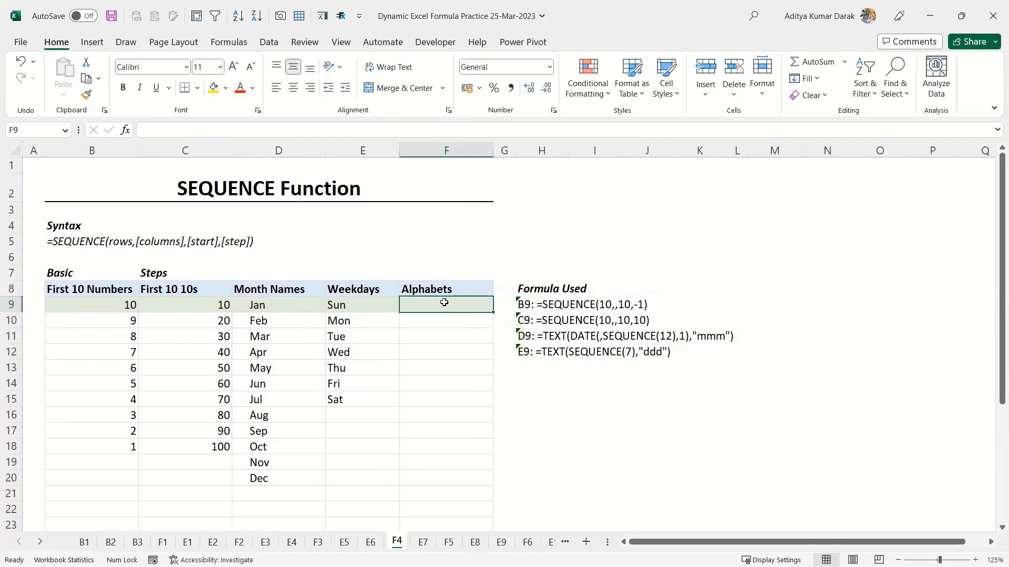
{"action": "type", "text": "=seq"}
{"action": "key", "text": "Tab"}
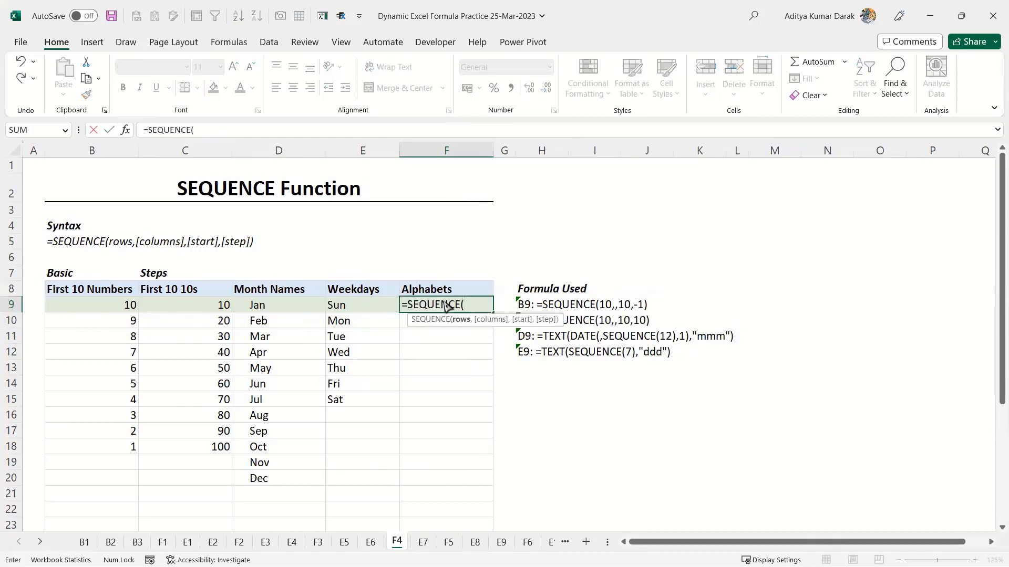
{"action": "type", "text": "\""}
{"action": "key", "text": "BackSpace"}
{"action": "type", "text": "26,,\"A\")"}
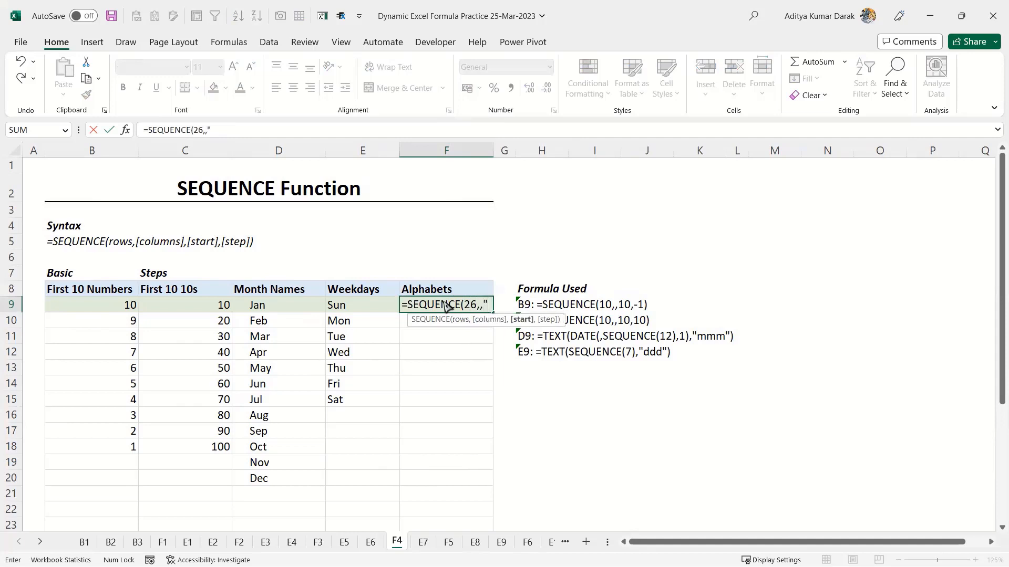
{"action": "key", "text": "Return"}
{"action": "key", "text": "Down"}
{"action": "key", "text": "Up"}
{"action": "key", "text": "Up"}
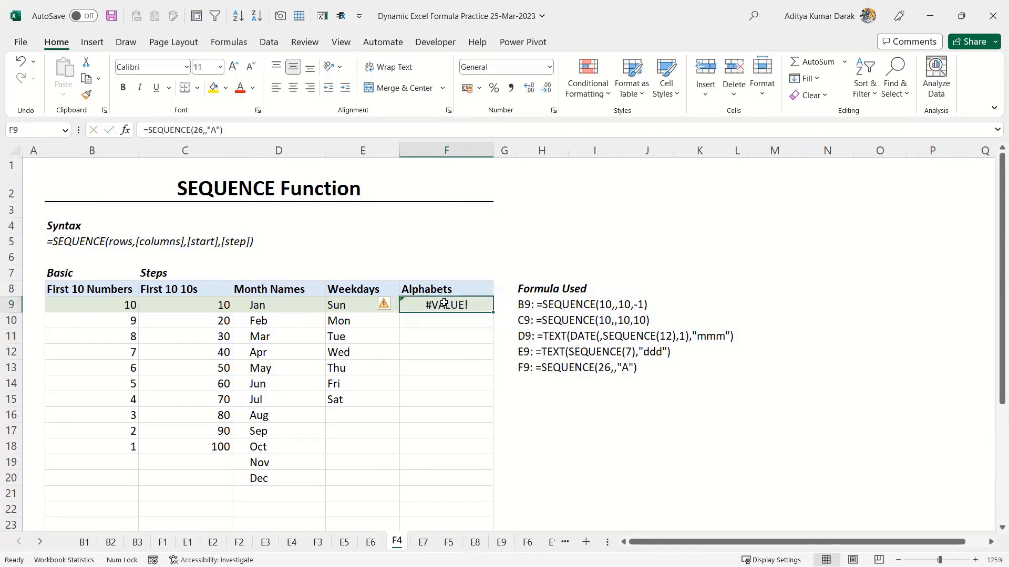
- Review the start argument "A" in the F9 formula and clear the formula from the cell
{"action": "double_click", "coordinate": [444, 304]}
{"action": "left_click", "coordinate": [498, 305]}
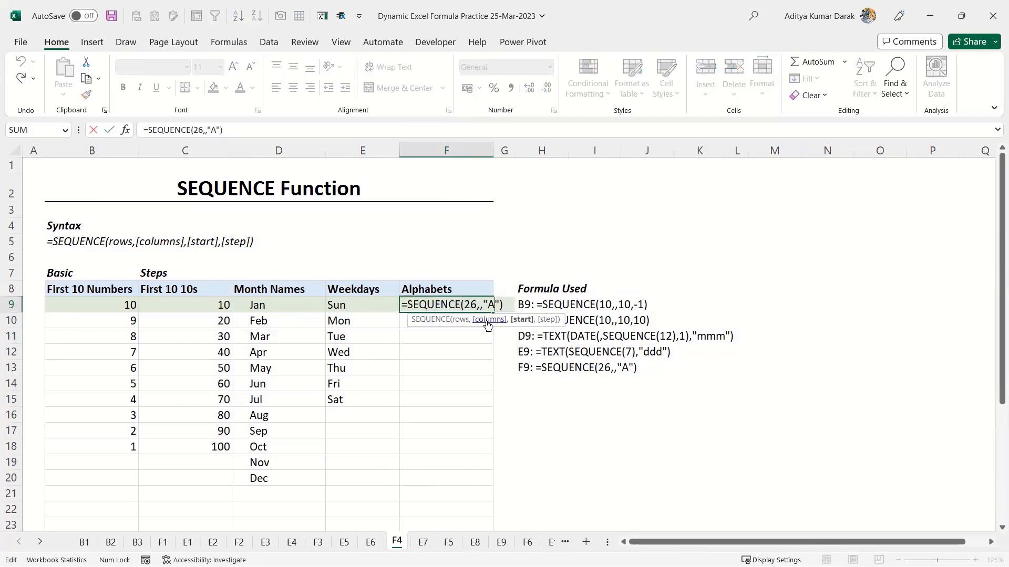
{"action": "left_click", "coordinate": [521, 322]}
{"action": "key", "text": "ctrl+Return"}
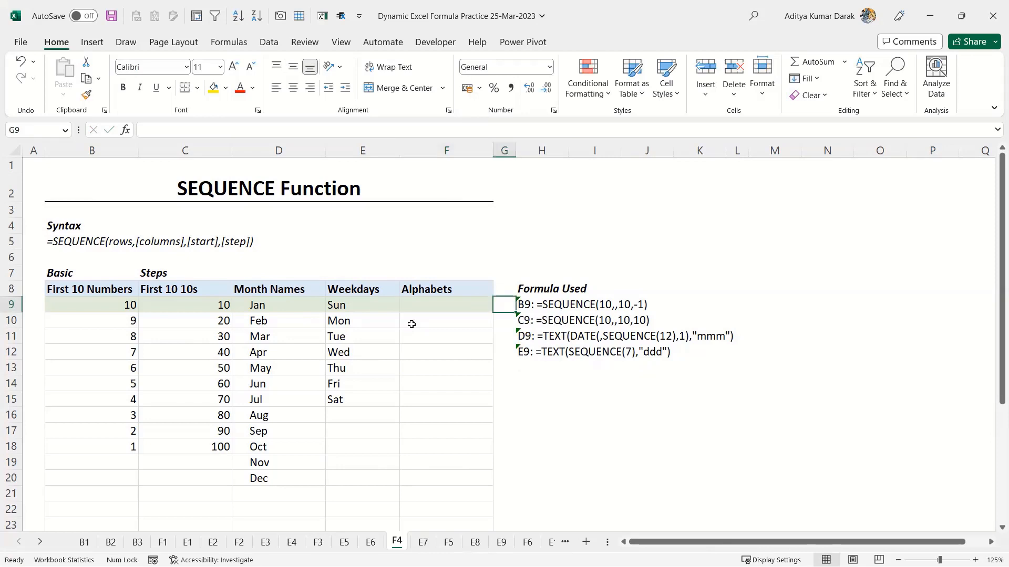
- Enter the letter A in cell N9 and the letter Z in cell N10 as helper values
{"action": "key", "text": "Right"}
{"action": "key", "text": "Right"}
{"action": "key", "text": "Right"}
{"action": "key", "text": "Right"}
{"action": "key", "text": "Right"}
{"action": "key", "text": "Right"}
{"action": "key", "text": "Right"}
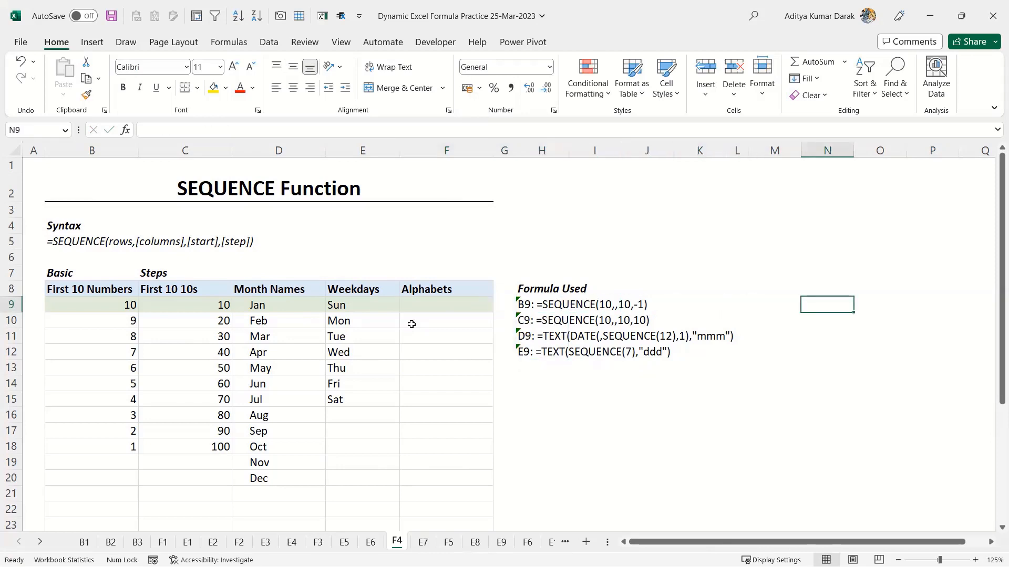
{"action": "type", "text": "A"}
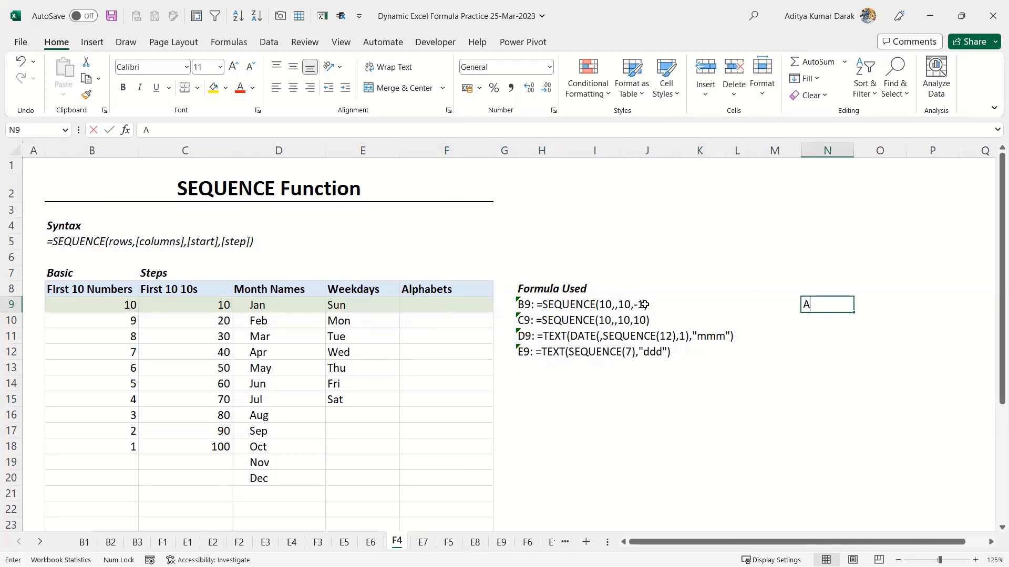
{"action": "key", "text": "Return"}
{"action": "type", "text": "Z"}
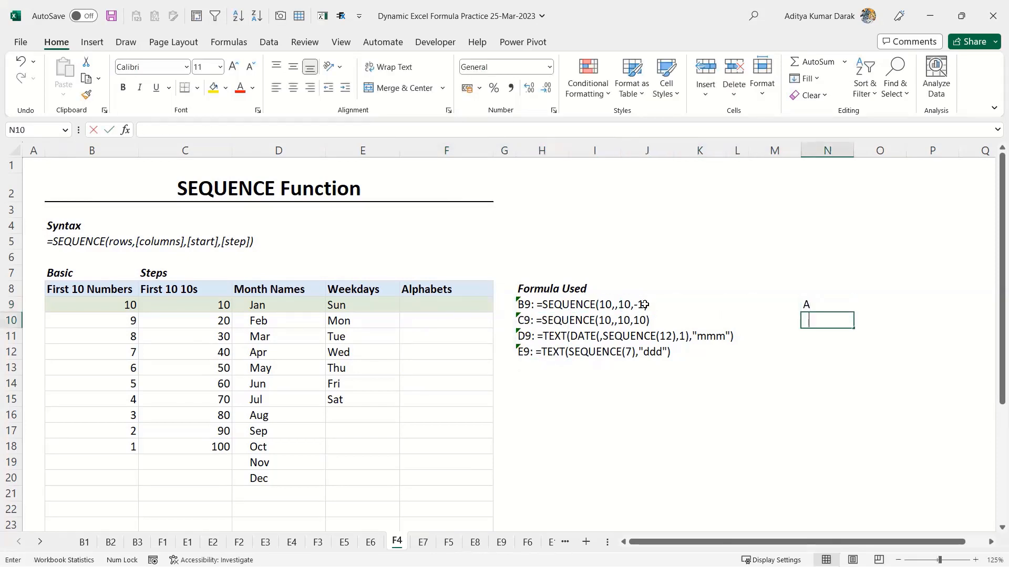
{"action": "key", "text": "Up"}
- Get the character code of A with =CODE(N9) in O9 and fill the formula down to O10 for Z
{"action": "key", "text": "Right"}
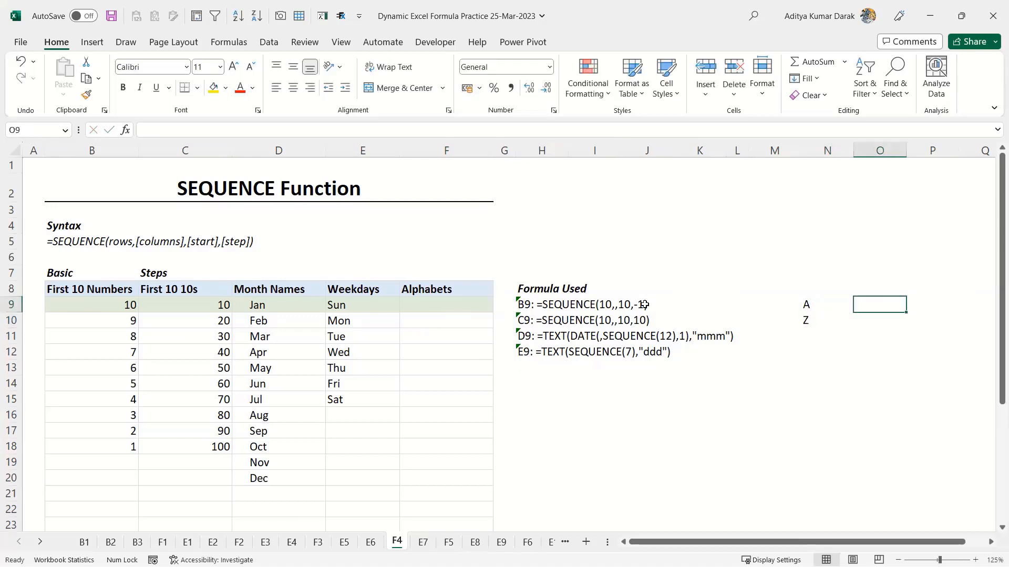
{"action": "type", "text": "=cod"}
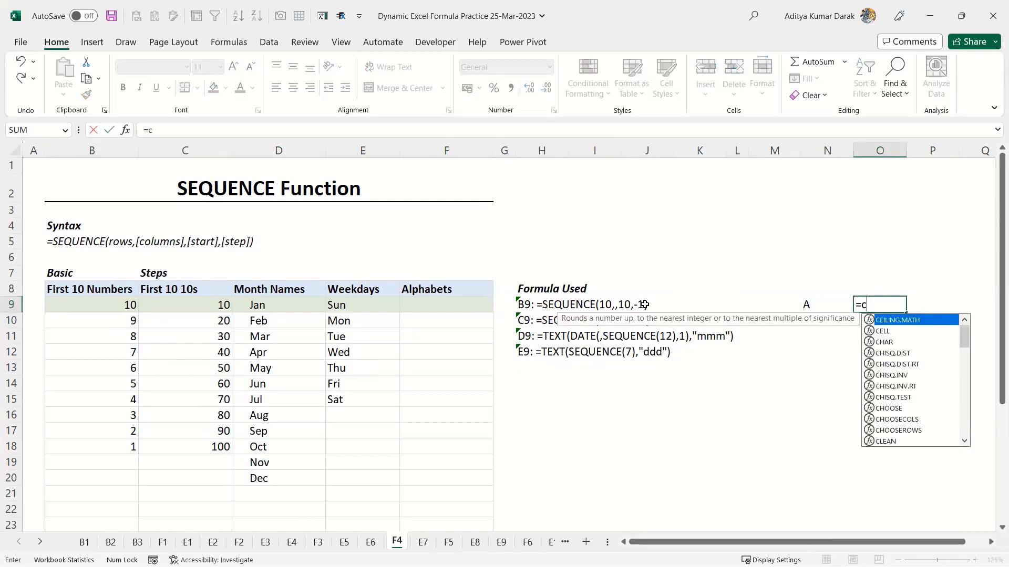
{"action": "key", "text": "Tab"}
{"action": "key", "text": "Left"}
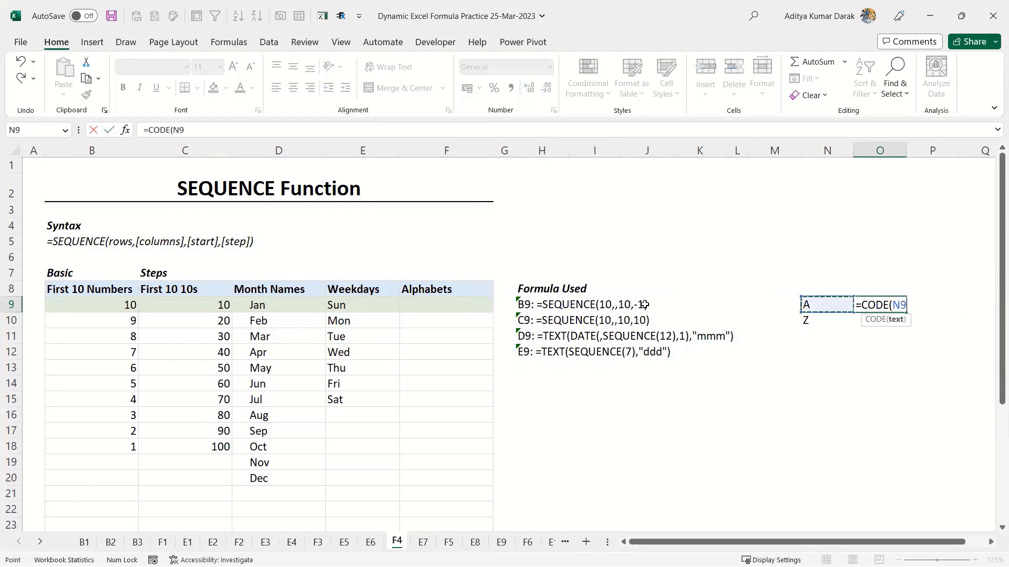
{"action": "key", "text": "Left"}
{"action": "key", "text": "Right"}
{"action": "key", "text": "ctrl+Return"}
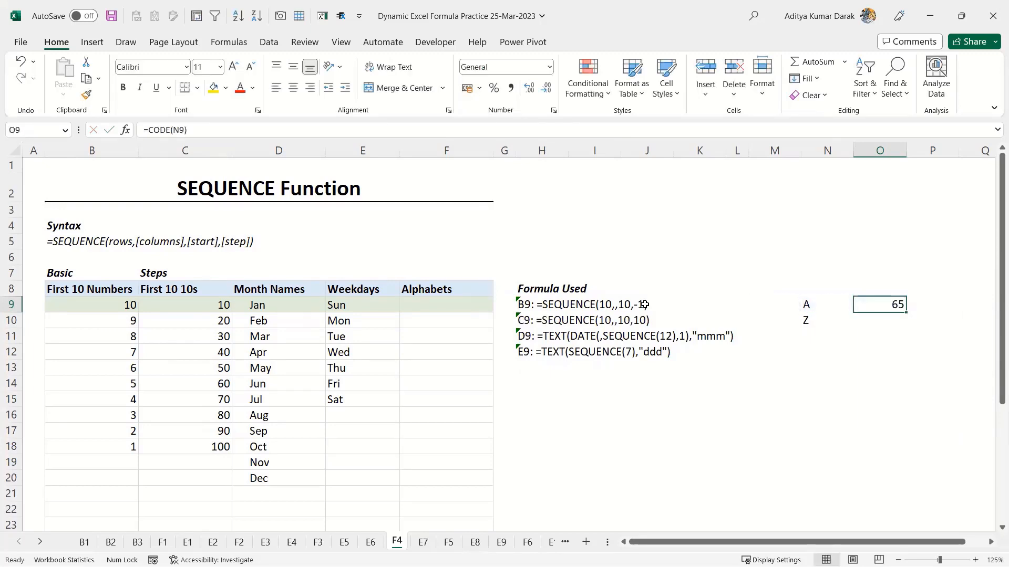
{"action": "key", "text": "Down"}
{"action": "key", "text": "ctrl+d"}
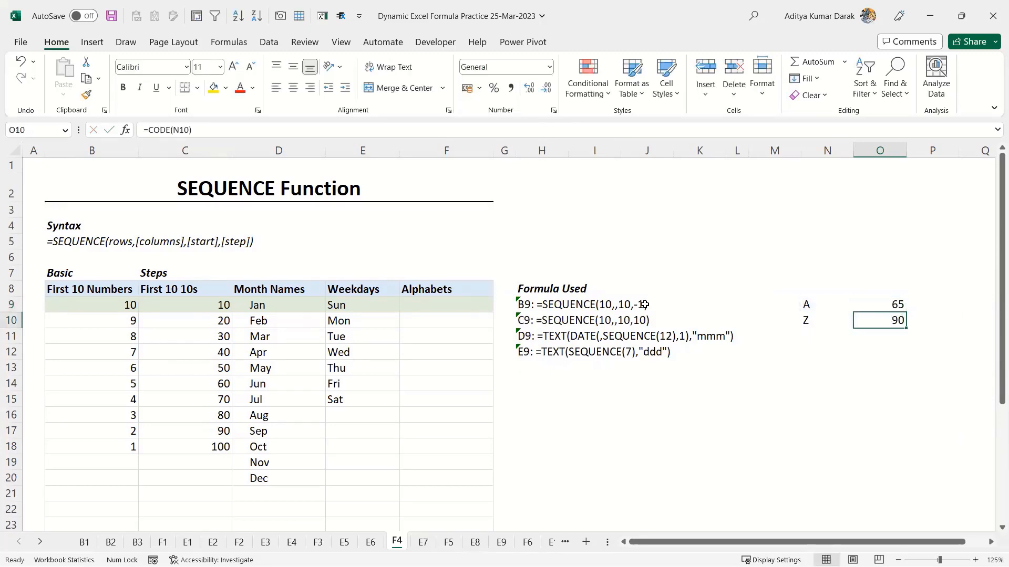
- Calculate the number of letters from A to Z in P10 with =O10-O9+1
{"action": "key", "text": "Up"}
{"action": "key", "text": "Right"}
{"action": "key", "text": "Down"}
{"action": "type", "text": "="}
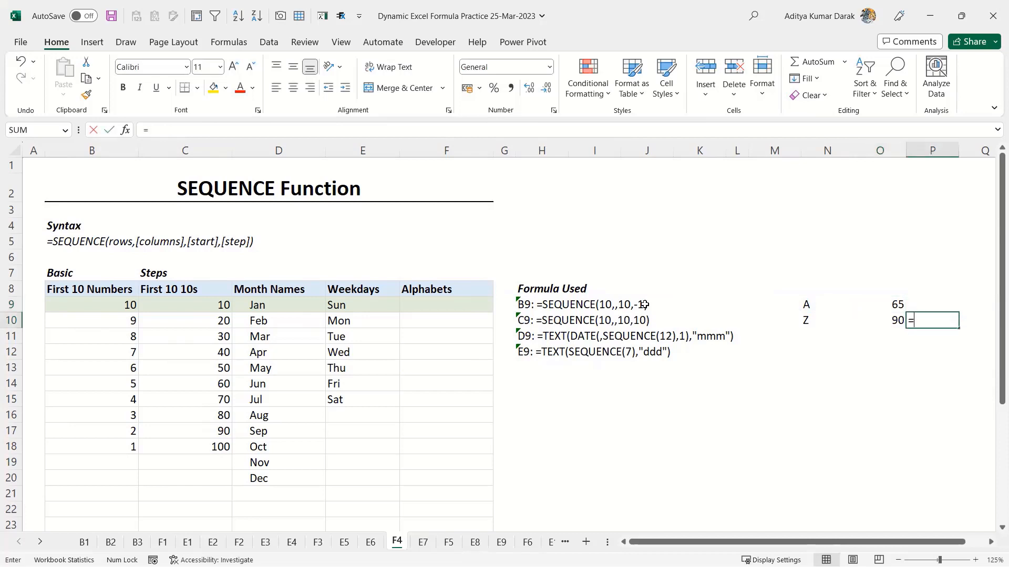
{"action": "key", "text": "Left"}
{"action": "type", "text": "-"}
{"action": "key", "text": "Up"}
{"action": "type", "text": "+1"}
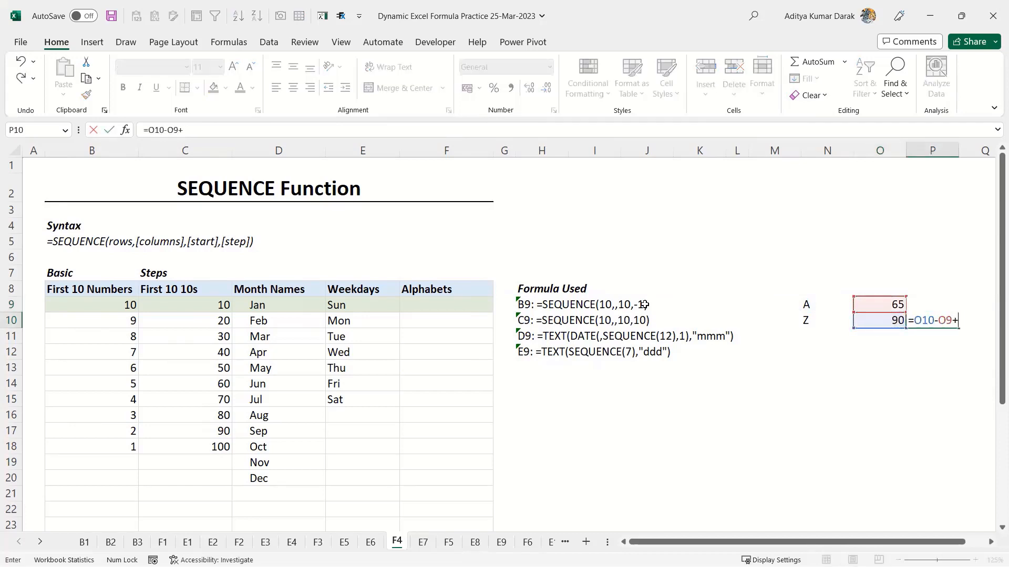
{"action": "key", "text": "Return"}
- Enter =SEQUENCE(26,,65) in F9 under Alphabets to list the character codes of the letters
{"action": "key", "text": "Left"}
{"action": "key", "text": "Left"}
{"action": "key", "text": "Left"}
{"action": "key", "text": "Left"}
{"action": "key", "text": "Left"}
{"action": "key", "text": "Left"}
{"action": "key", "text": "Left"}
{"action": "key", "text": "Left"}
{"action": "key", "text": "Left"}
{"action": "key", "text": "Left"}
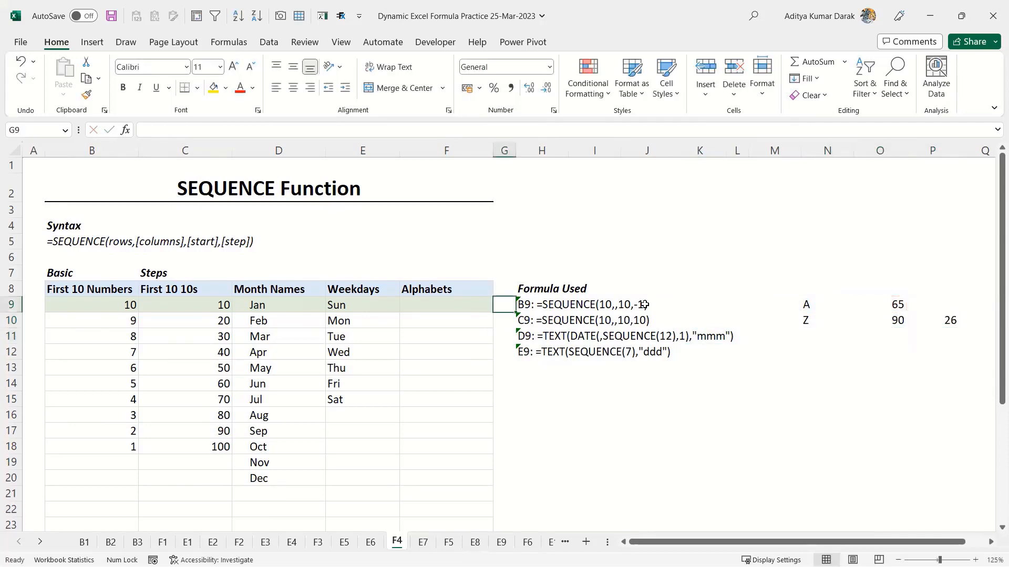
{"action": "key", "text": "Up"}
{"action": "key", "text": "Up"}
{"action": "type", "text": "=seq"}
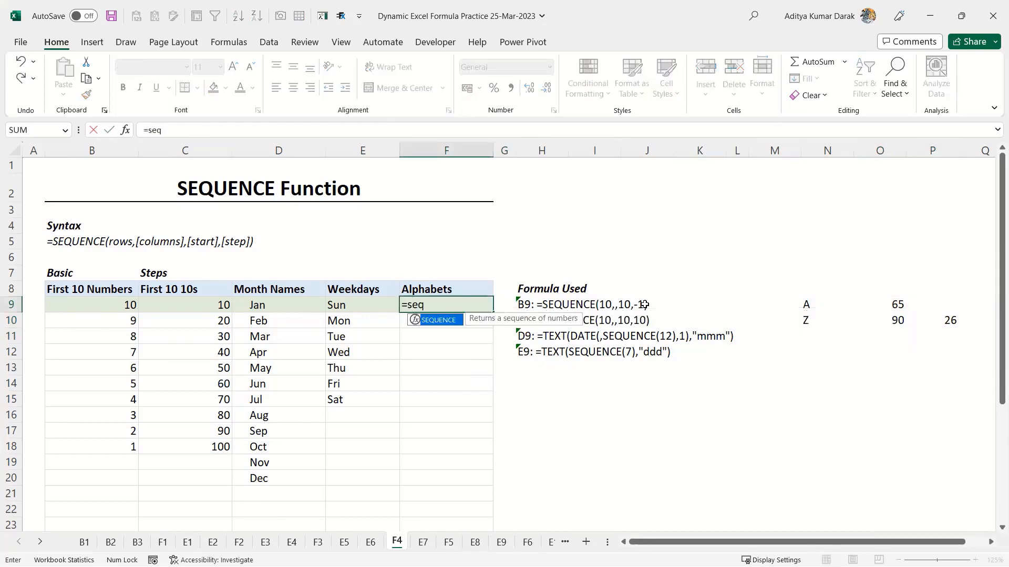
{"action": "key", "text": "Tab"}
{"action": "type", "text": "2"}
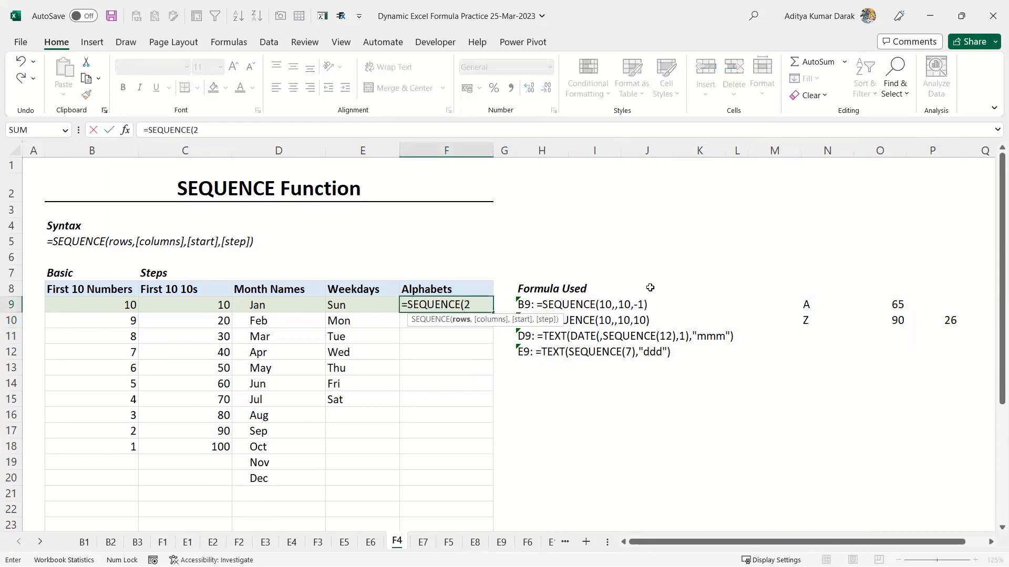
{"action": "type", "text": "6,,65"}
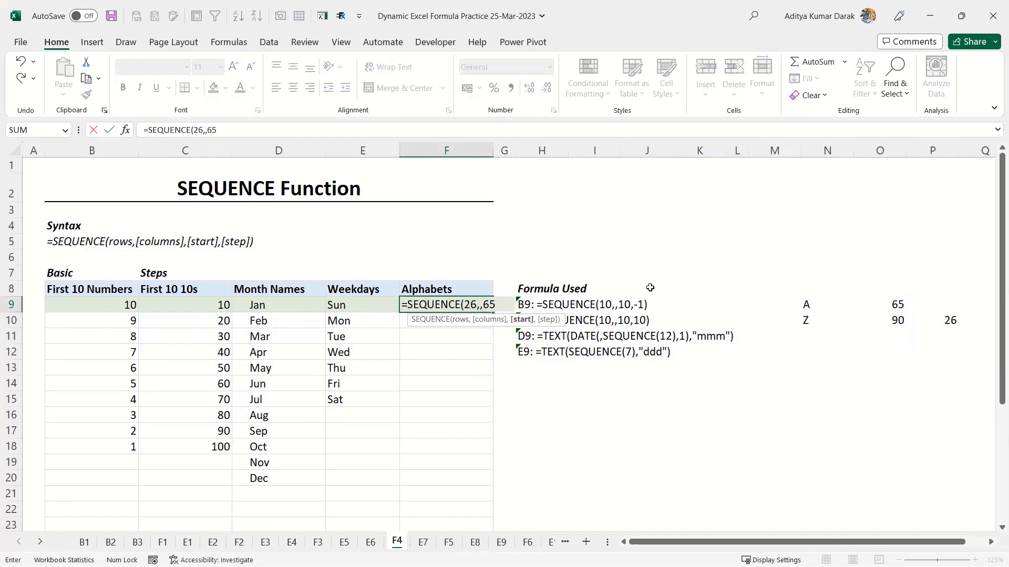
{"action": "key", "text": "ctrl+Return"}
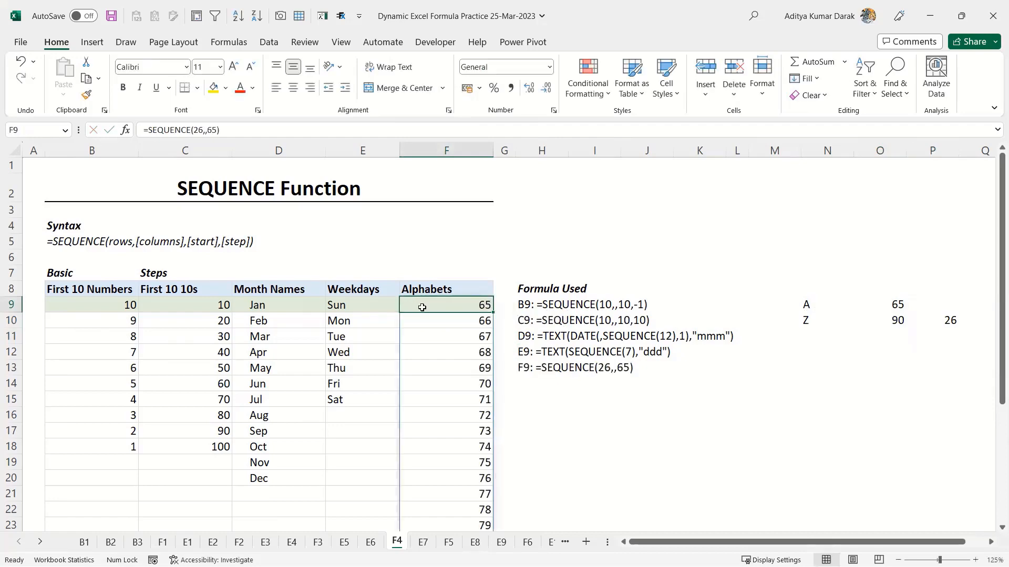
- Wrap the F9 formula in CHAR, giving =CHAR(SEQUENCE(26,,65)), and check the spilled list of letters
{"action": "scroll", "coordinate": [422, 307], "scroll_direction": "down", "scroll_amount": 4}
{"action": "scroll", "coordinate": [422, 308], "scroll_direction": "up", "scroll_amount": 2}
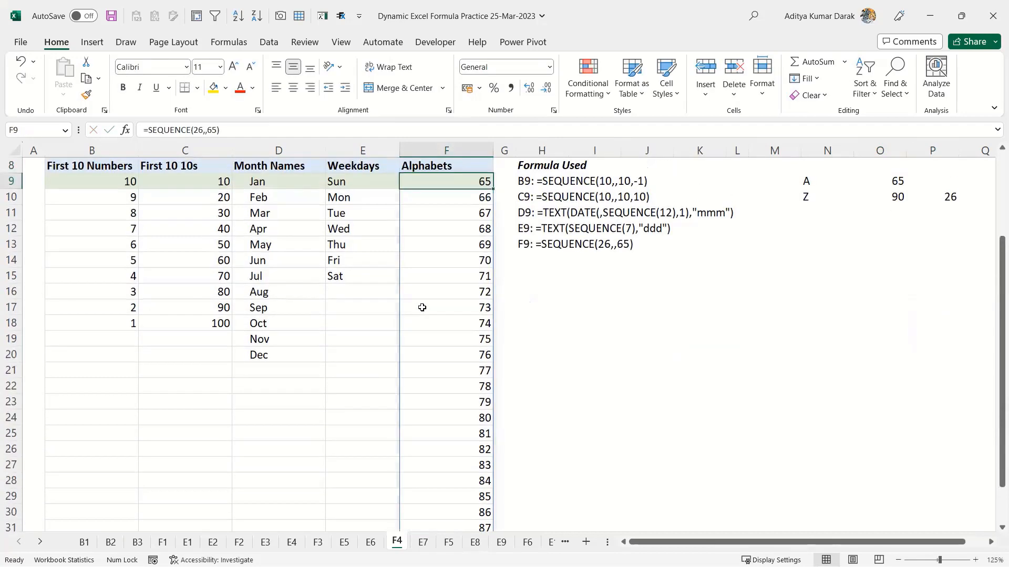
{"action": "left_click", "coordinate": [148, 130]}
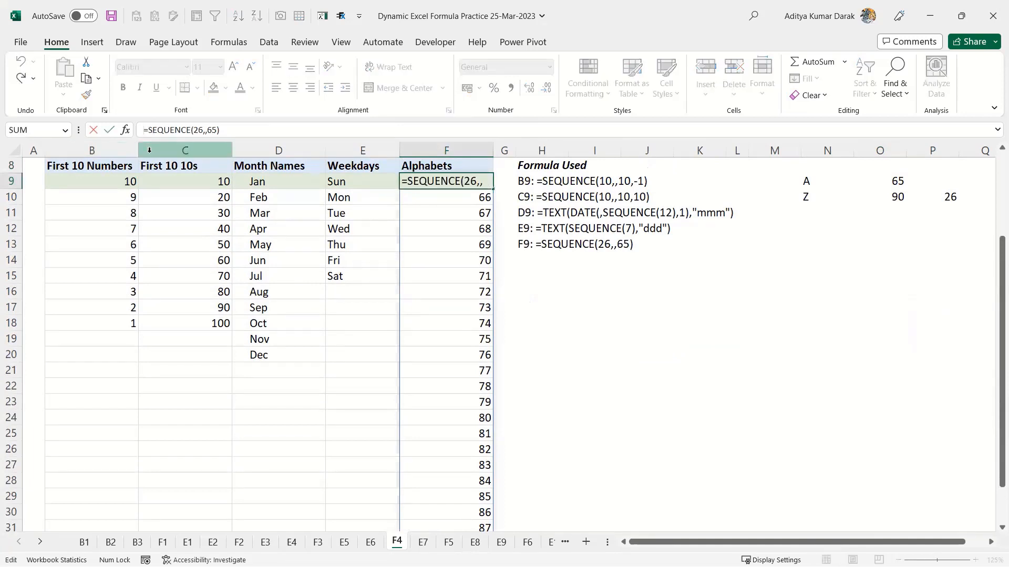
{"action": "type", "text": "CHAR("}
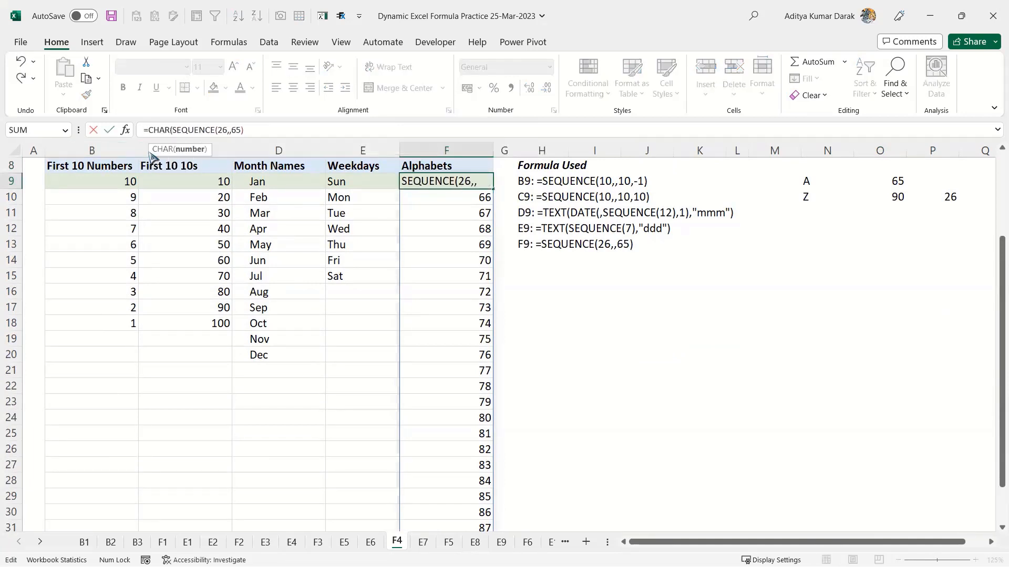
{"action": "type", "text": ")"}
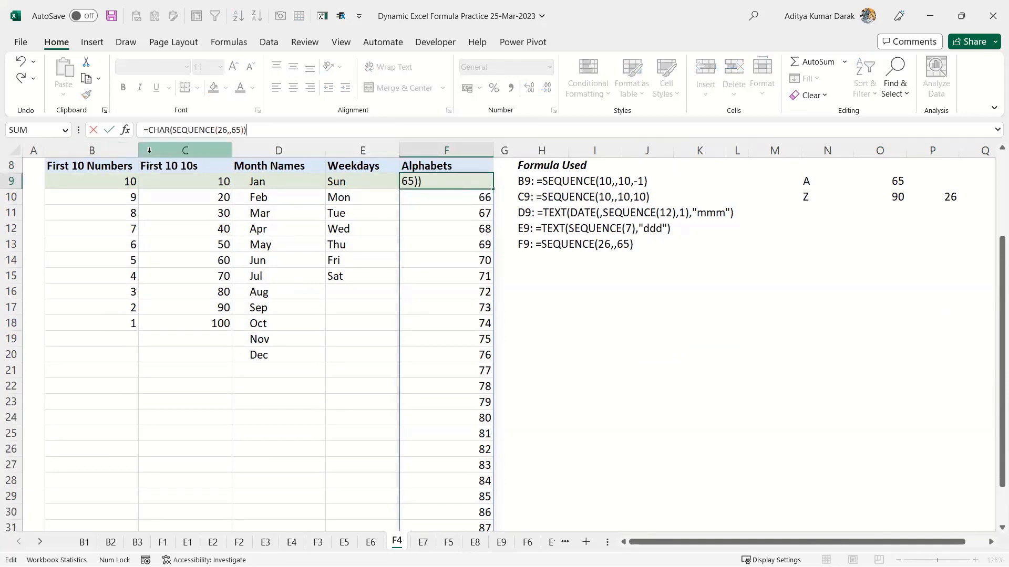
{"action": "key", "text": "ctrl+Return"}
{"action": "key", "text": "ctrl+shift+Down"}
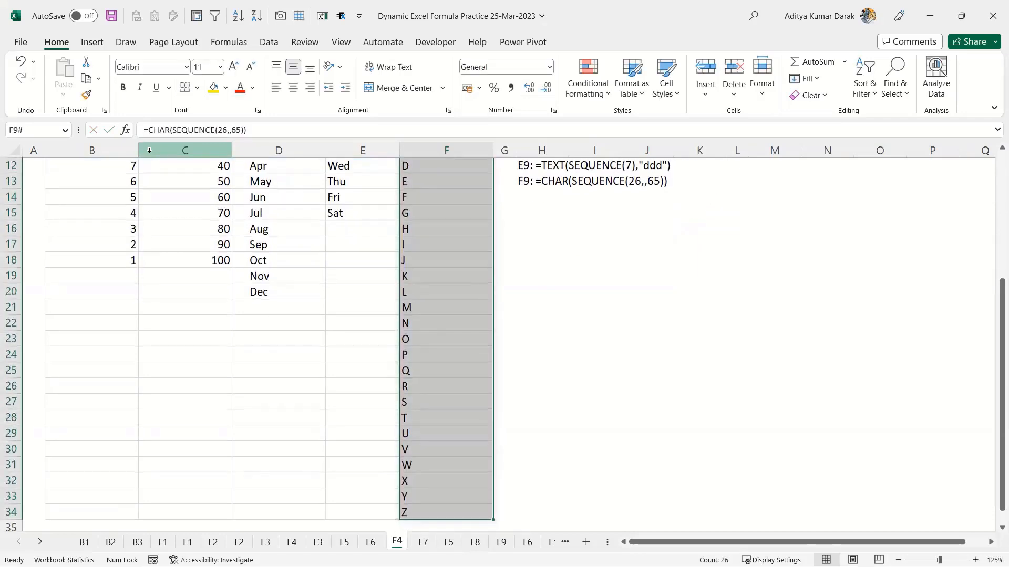
{"action": "key", "text": "ctrl+Up"}
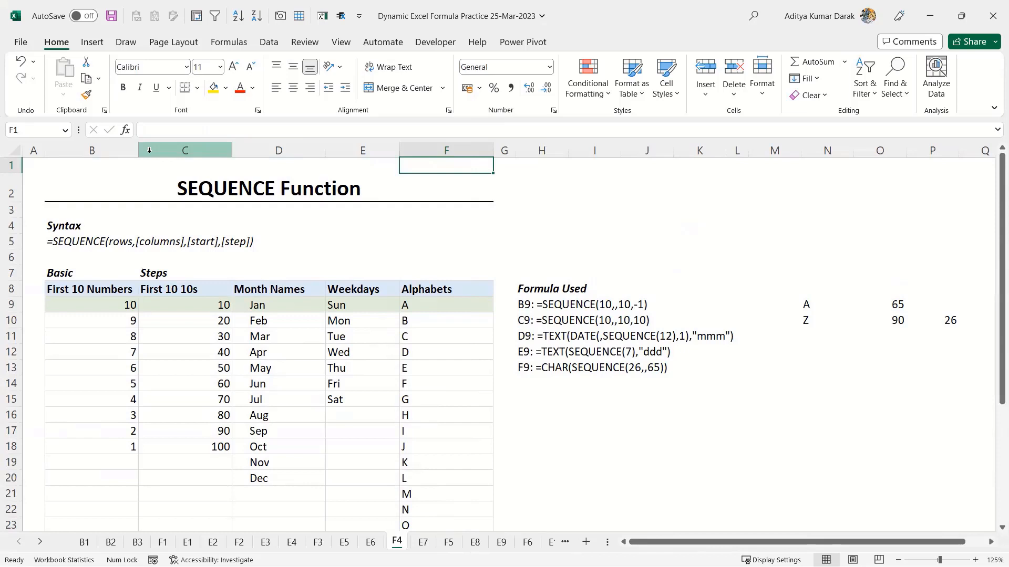
- Switch to sheet E7 and change the header in B5 to Workdays
{"action": "key", "text": "ctrl+Page_Down"}
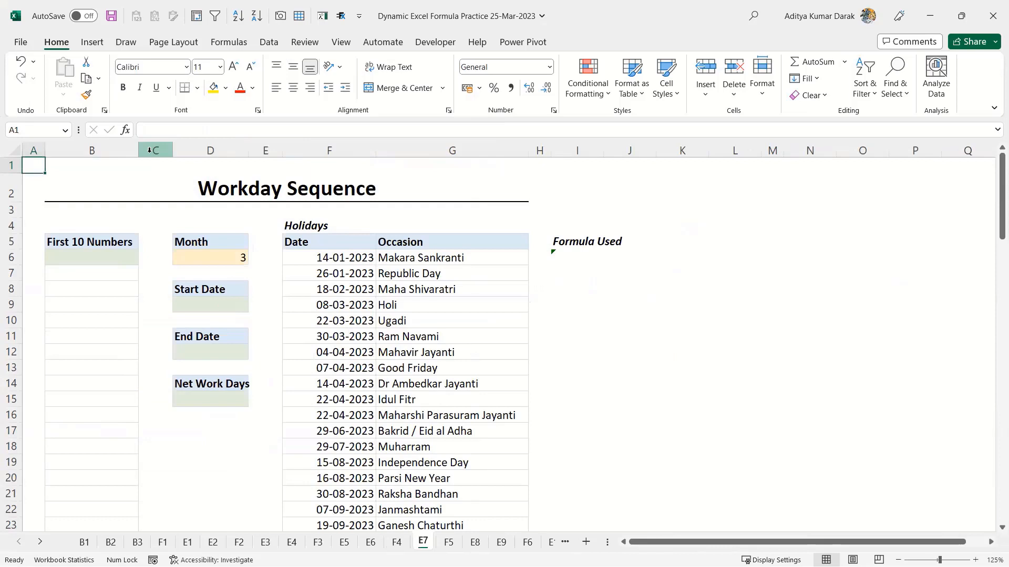
{"action": "key", "text": "Right"}
{"action": "key", "text": "Down"}
{"action": "key", "text": "Down"}
{"action": "key", "text": "Down"}
{"action": "key", "text": "Down"}
{"action": "type", "text": "Wo"}
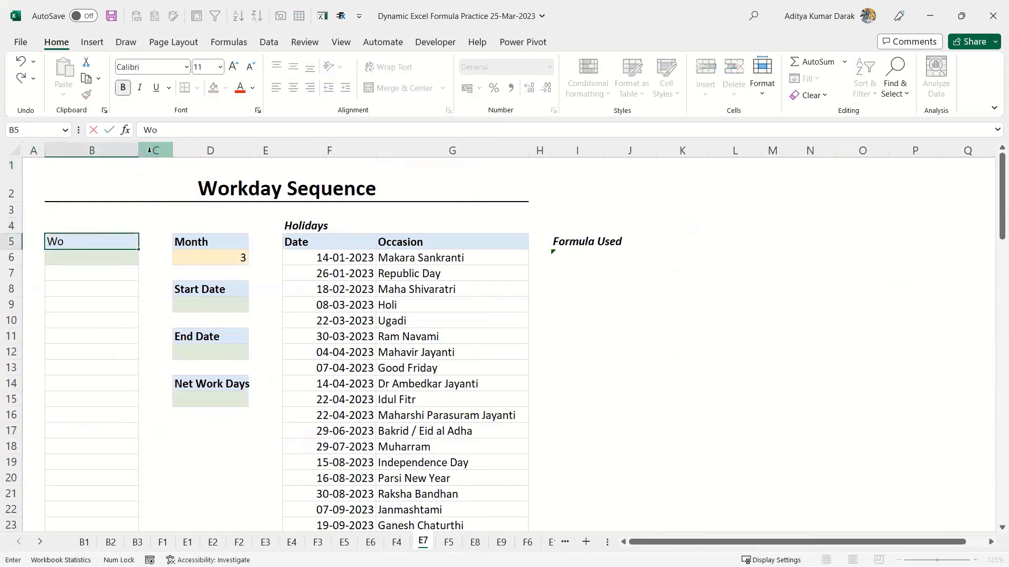
{"action": "type", "text": "rkdays"}
{"action": "key", "text": "ctrl+Return"}
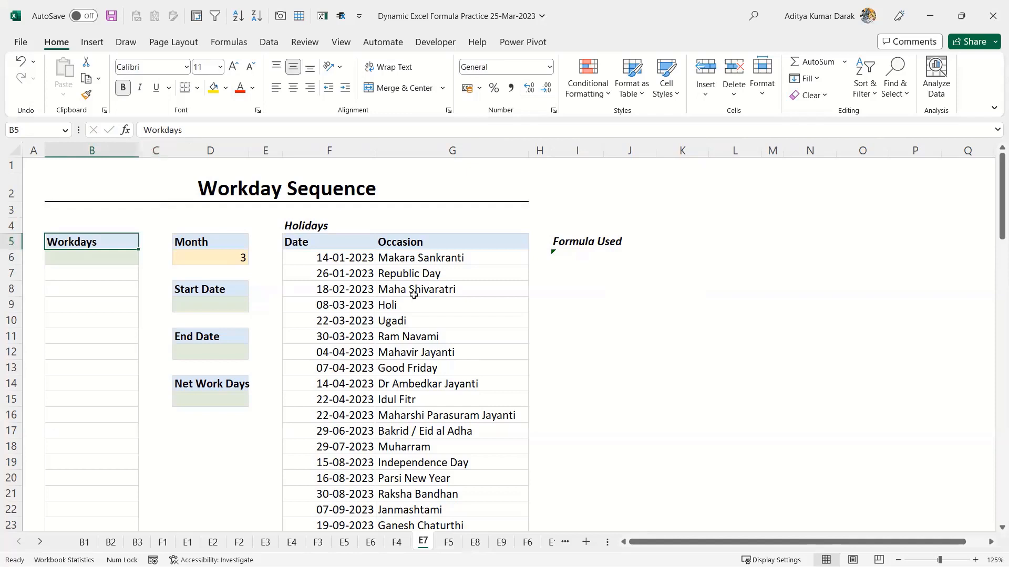
{"action": "left_click_drag", "start_coordinate": [353, 261], "coordinate": [413, 468]}
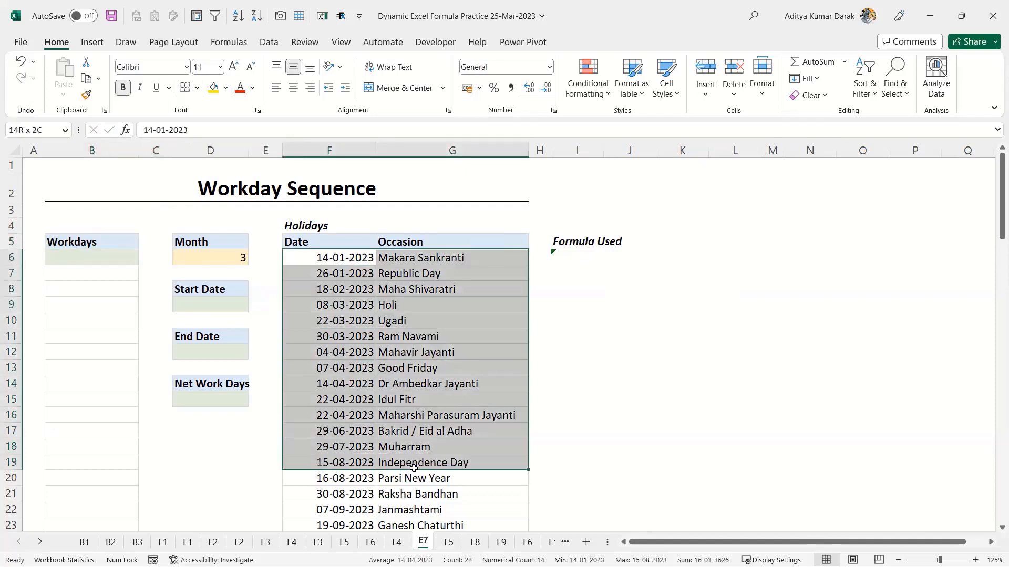
{"action": "left_click_drag", "start_coordinate": [333, 254], "coordinate": [406, 476]}
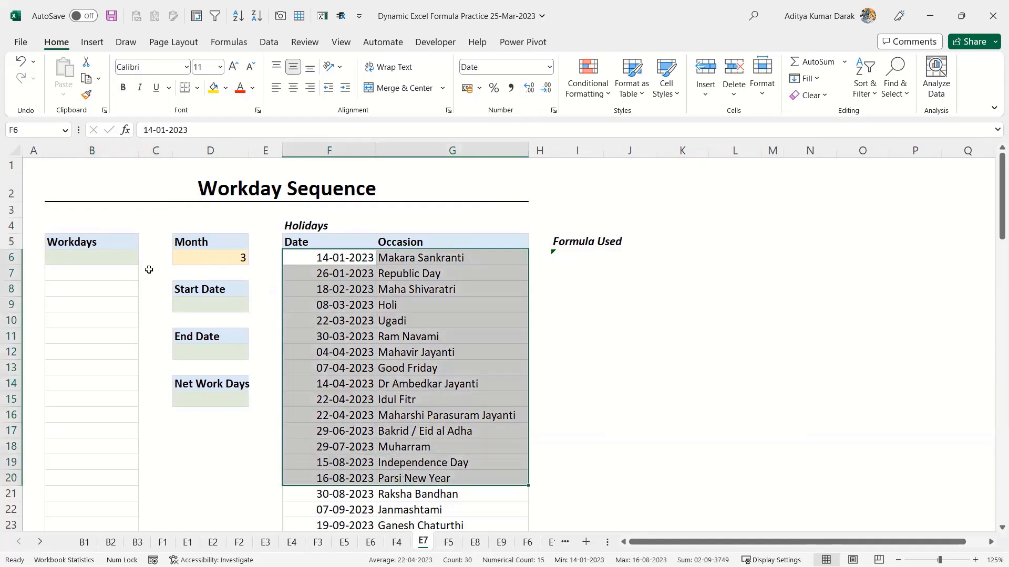
- Calculate the Start Date in D9 with =DATE(2023,D6,1), based on the month number
{"action": "left_click", "coordinate": [226, 312]}
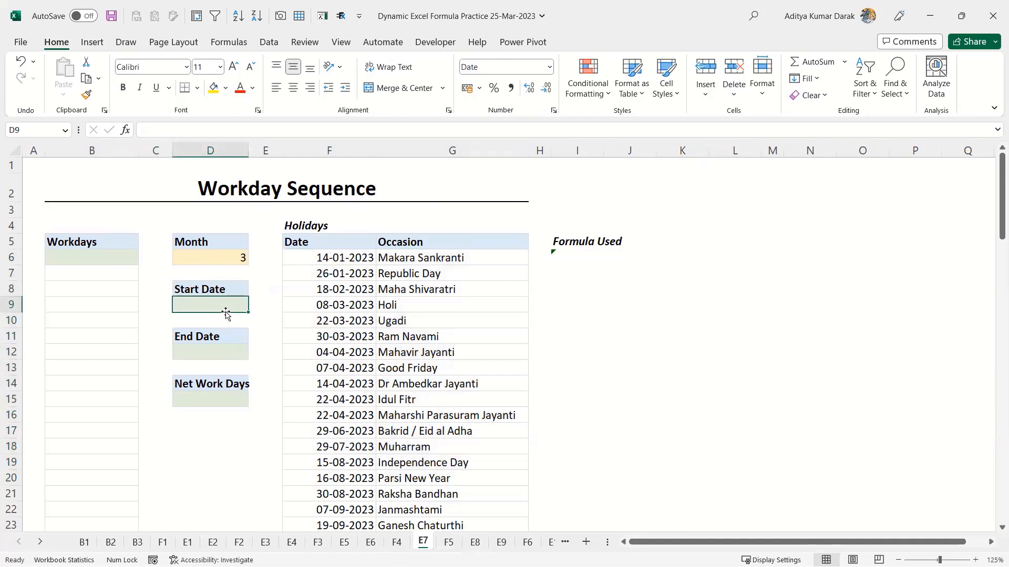
{"action": "type", "text": "=date"}
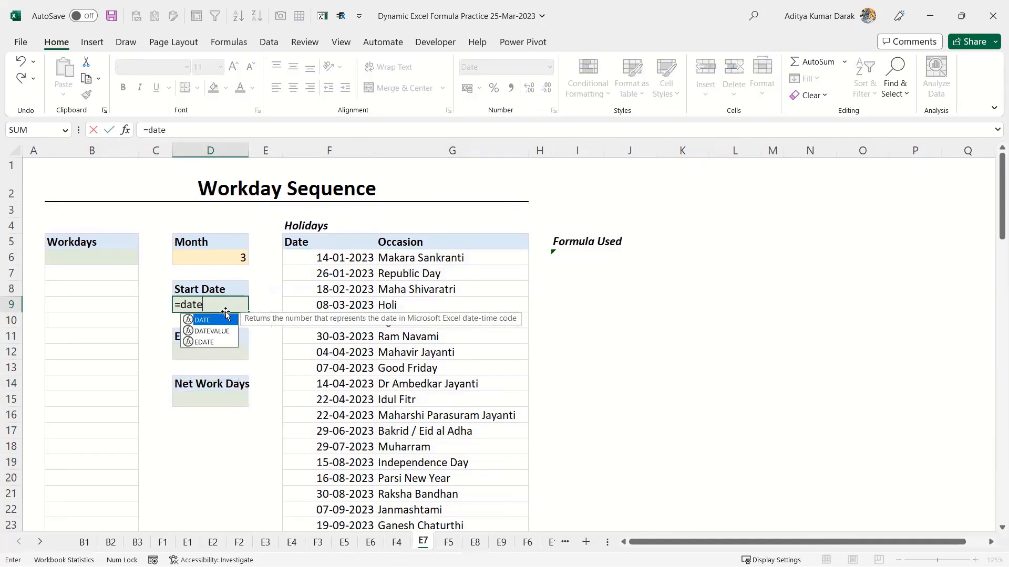
{"action": "key", "text": "Tab"}
{"action": "type", "text": "2"}
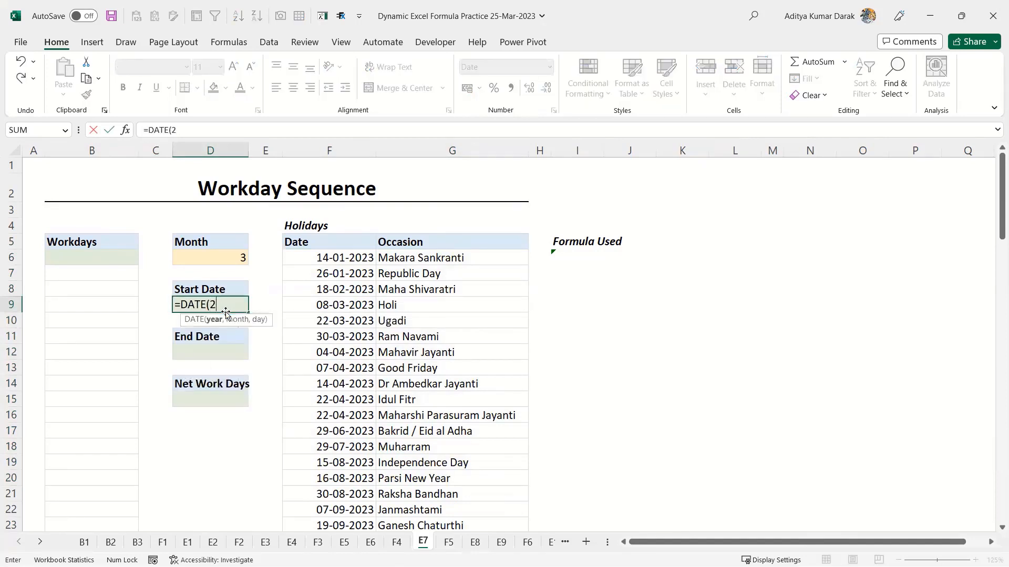
{"action": "type", "text": "023,"}
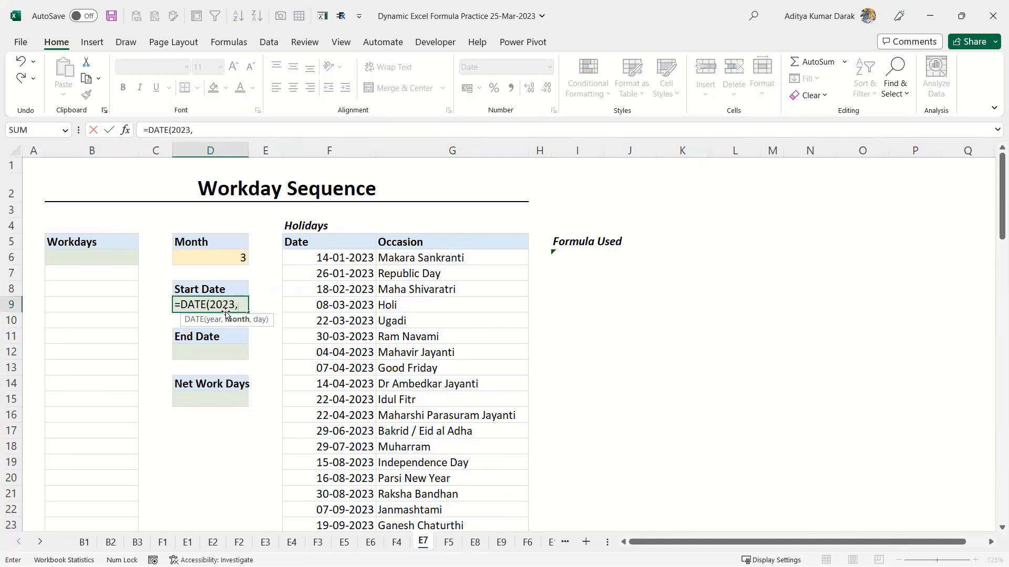
{"action": "left_click", "coordinate": [230, 270]}
{"action": "left_click", "coordinate": [232, 260]}
{"action": "type", "text": ",1"}
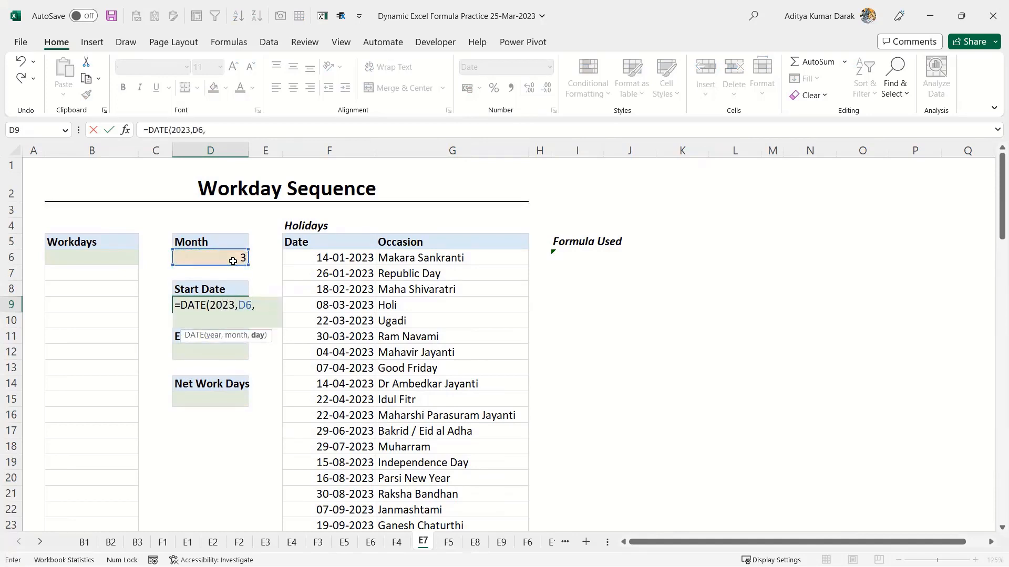
{"action": "key", "text": "ctrl+Return"}
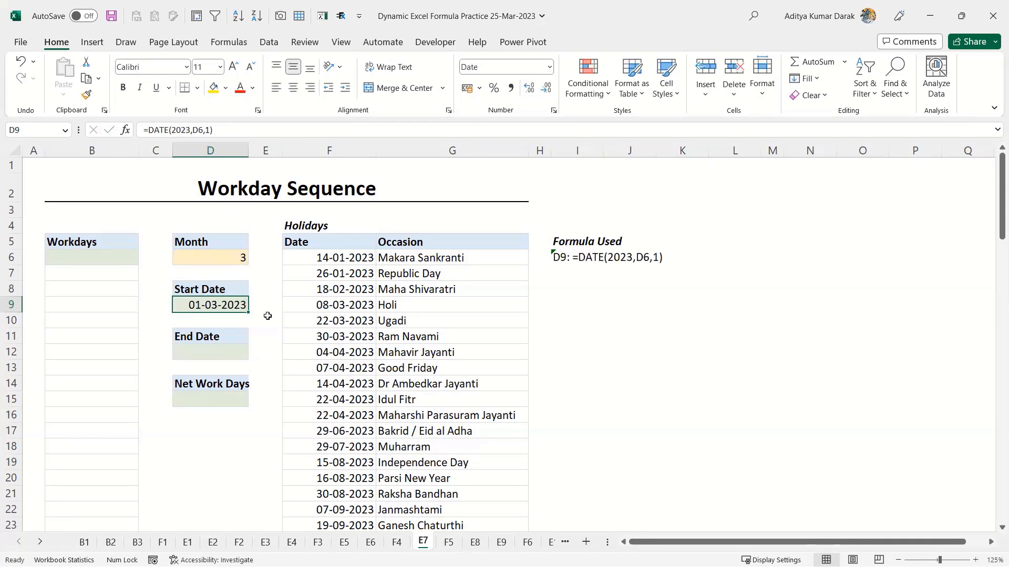
- Calculate the End Date in D12 with =EOMONTH(D9,0), check both dates and select the Net Work Days cell D15
{"action": "left_click", "coordinate": [220, 353]}
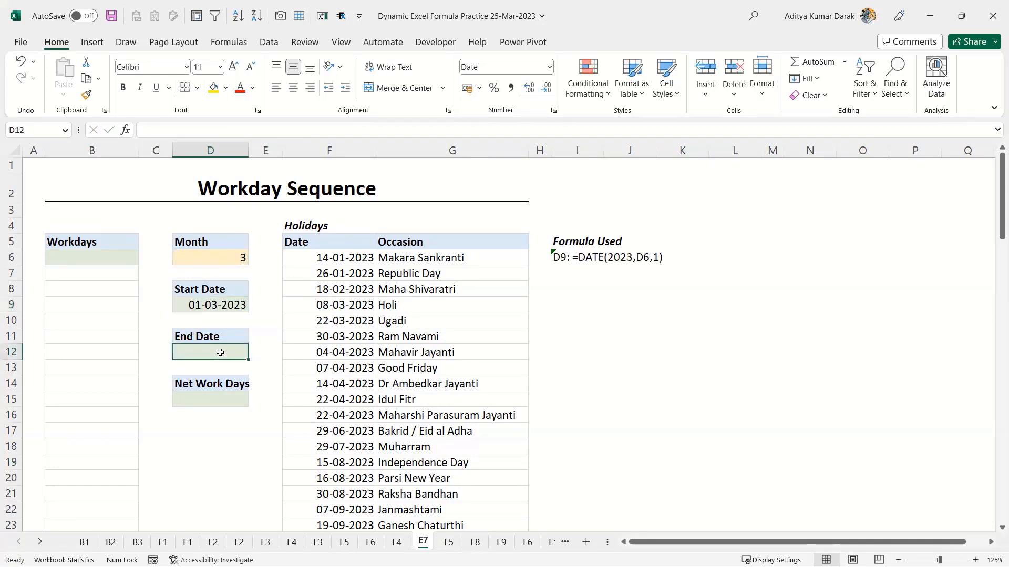
{"action": "type", "text": "=eom"}
{"action": "key", "text": "Tab"}
{"action": "key", "text": "Up"}
{"action": "key", "text": "Up"}
{"action": "key", "text": "Up"}
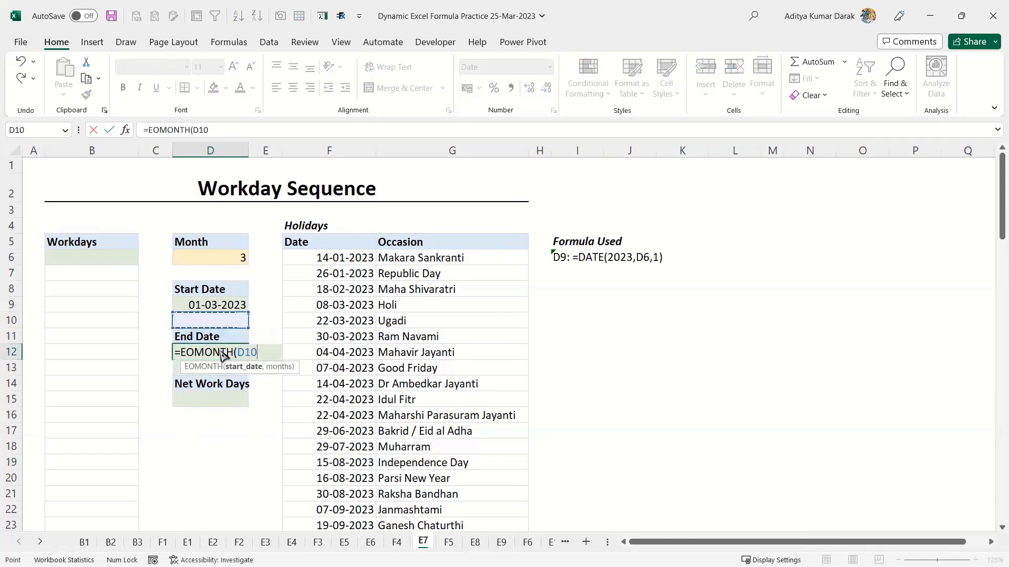
{"action": "type", "text": ",0"}
{"action": "key", "text": "ctrl+Return"}
{"action": "left_click", "coordinate": [205, 304]}
{"action": "left_click", "coordinate": [216, 353]}
{"action": "left_click", "coordinate": [214, 395]}
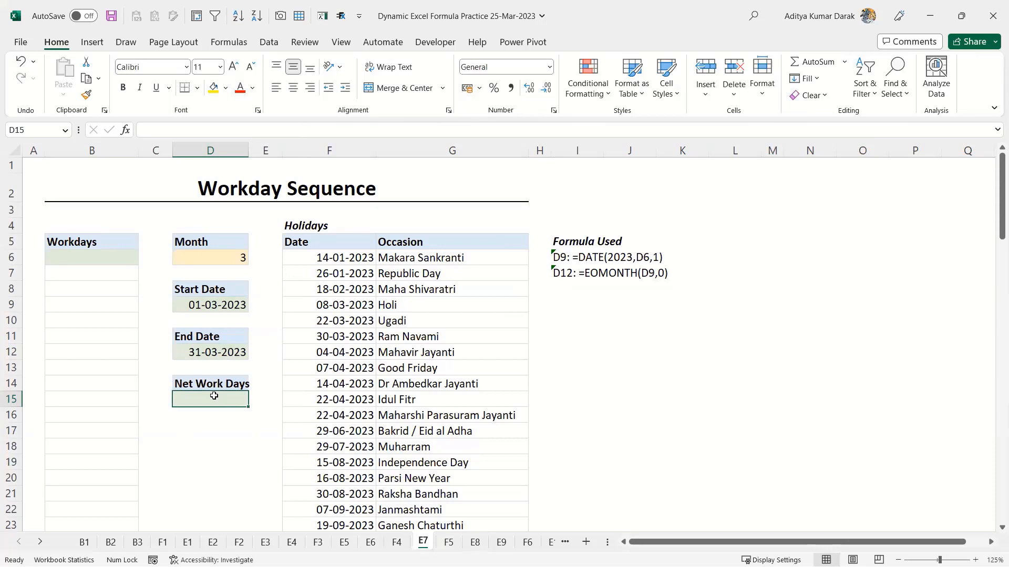
- Calculate the Net Work Days in D15 with =NETWORKDAYS.INTL(D9,D12,11,F6:F32), treating only Sunday as weekend and excluding the listed holidays
{"action": "double_click", "coordinate": [214, 395]}
{"action": "type", "text": "tw"}
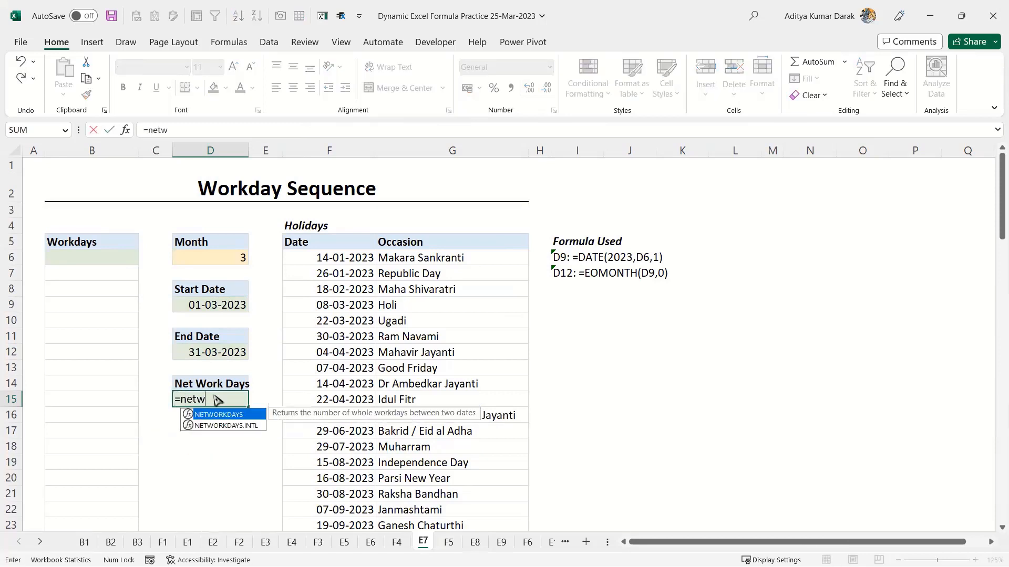
{"action": "key", "text": "Down"}
{"action": "key", "text": "Tab"}
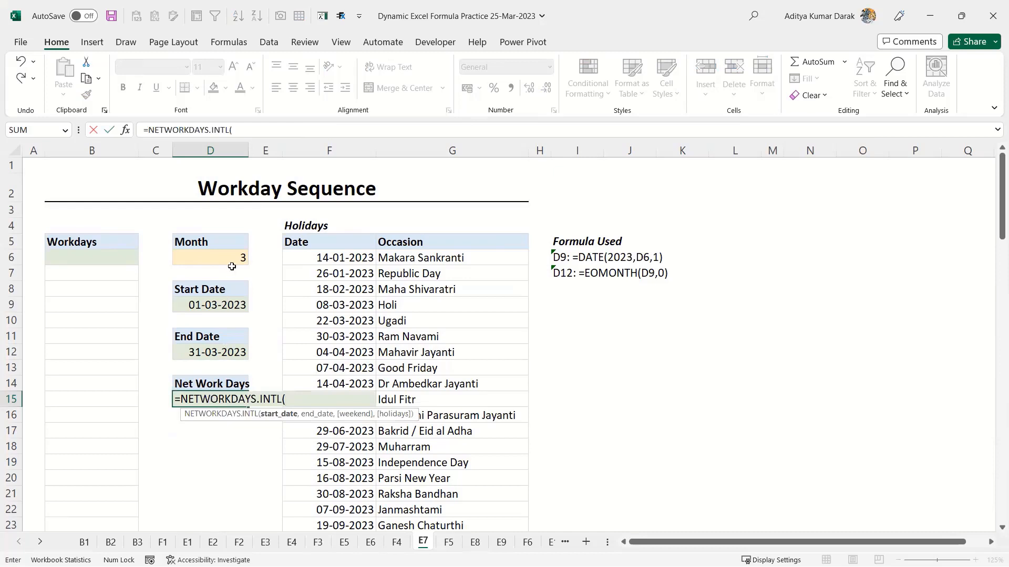
{"action": "left_click", "coordinate": [230, 307]}
{"action": "type", "text": ","}
{"action": "left_click", "coordinate": [229, 351]}
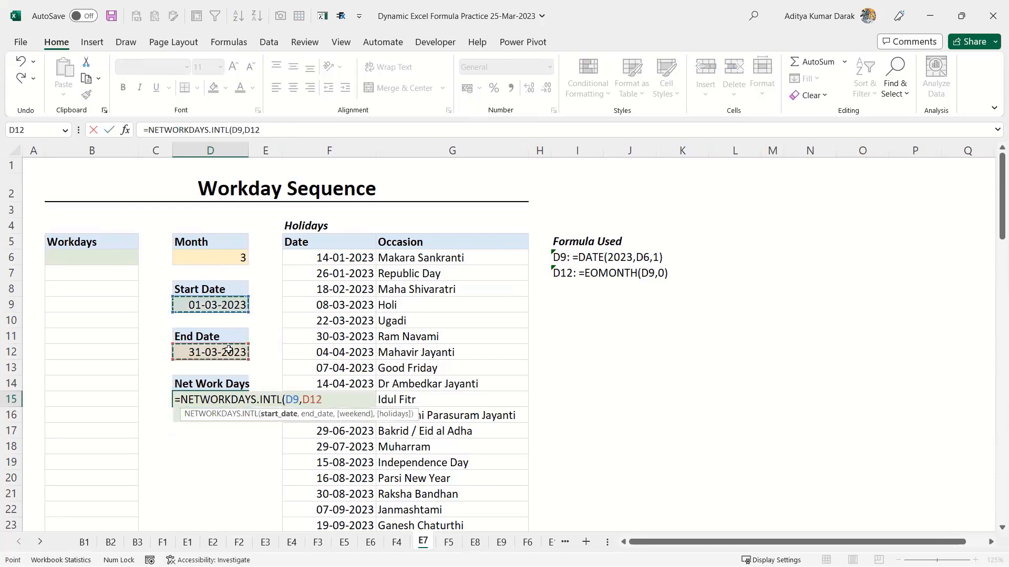
{"action": "type", "text": ","}
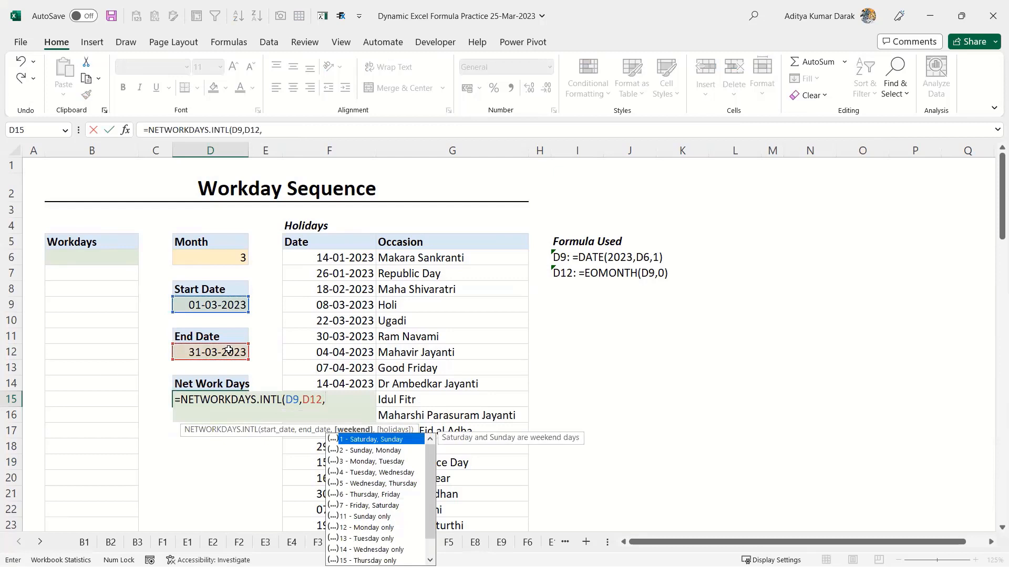
{"action": "left_click", "coordinate": [400, 517]}
{"action": "double_click", "coordinate": [401, 517]}
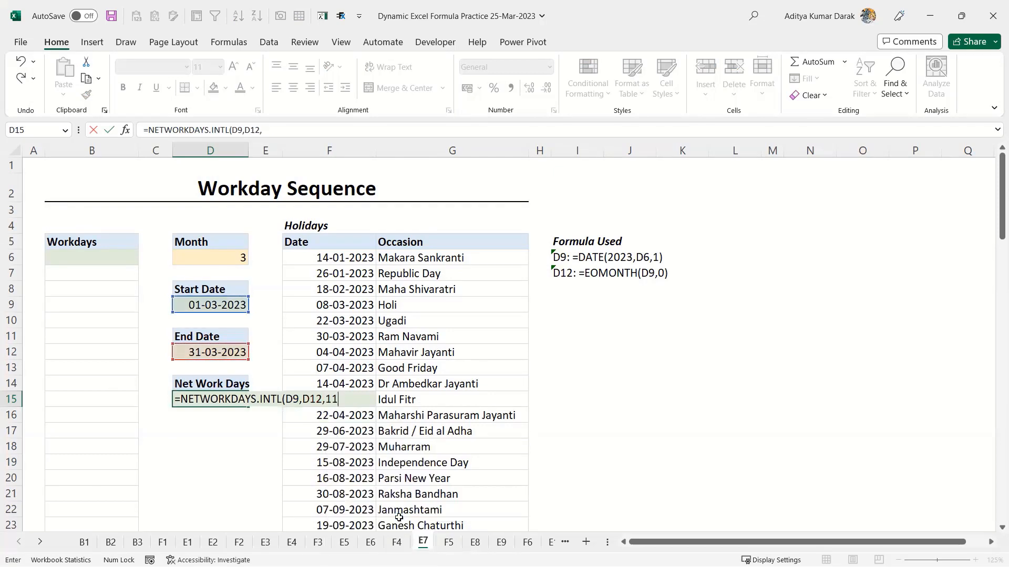
{"action": "type", "text": ","}
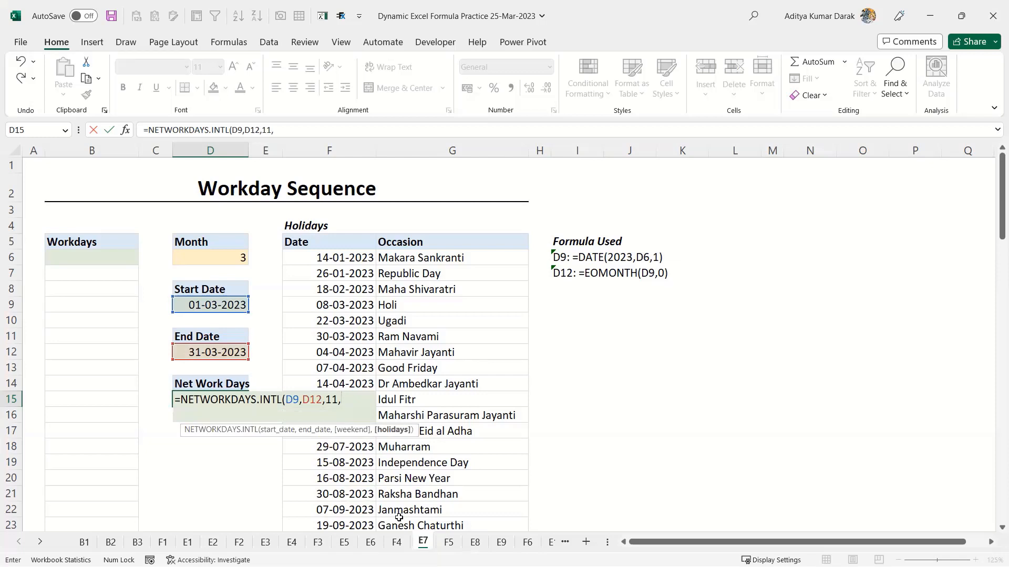
{"action": "left_click", "coordinate": [363, 259]}
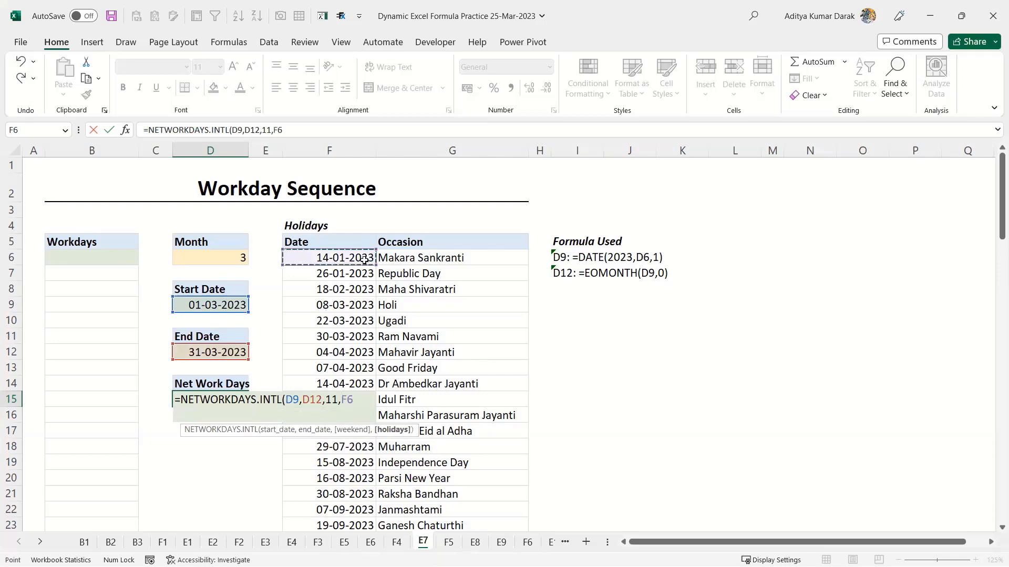
{"action": "key", "text": "ctrl+shift+Down"}
{"action": "key", "text": "Return"}
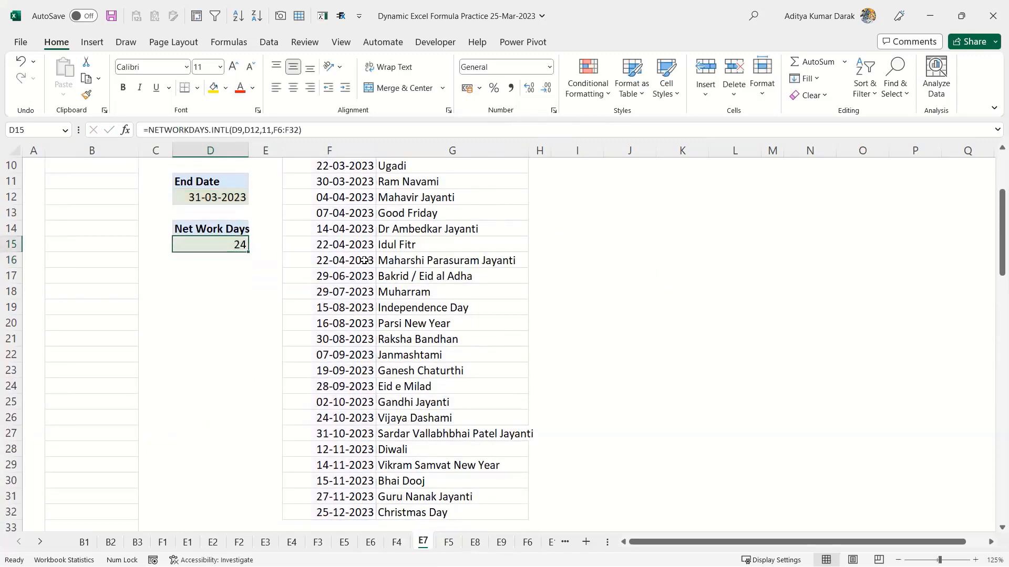
- Fill the Workdays list from B6 with =SEQUENCE(D15), using the Net Work Days count as the number of rows
{"action": "key", "text": "Left"}
{"action": "key", "text": "Left"}
{"action": "key", "text": "ctrl+Up"}
{"action": "key", "text": "Down"}
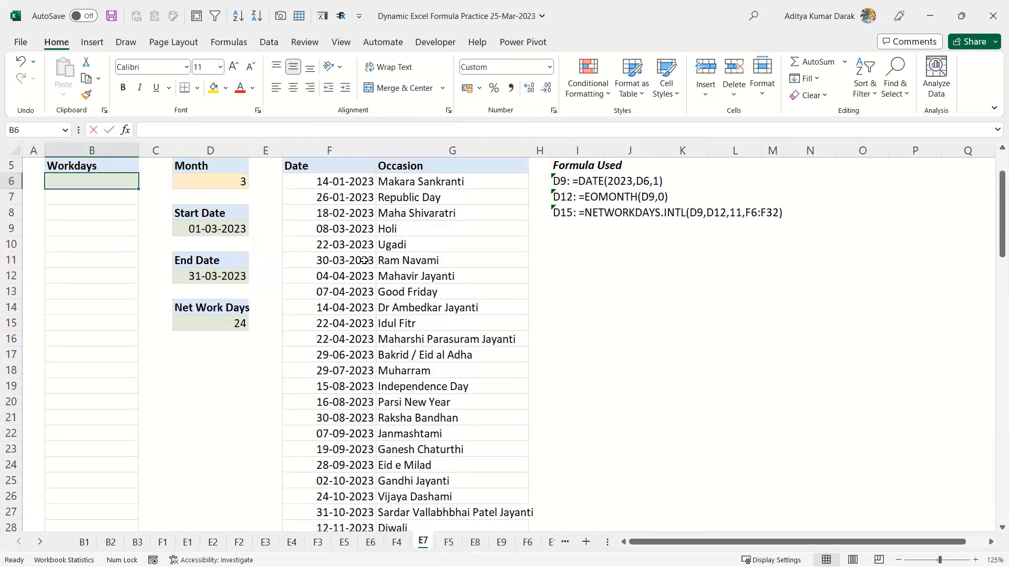
{"action": "type", "text": "=seq"}
{"action": "key", "text": "Tab"}
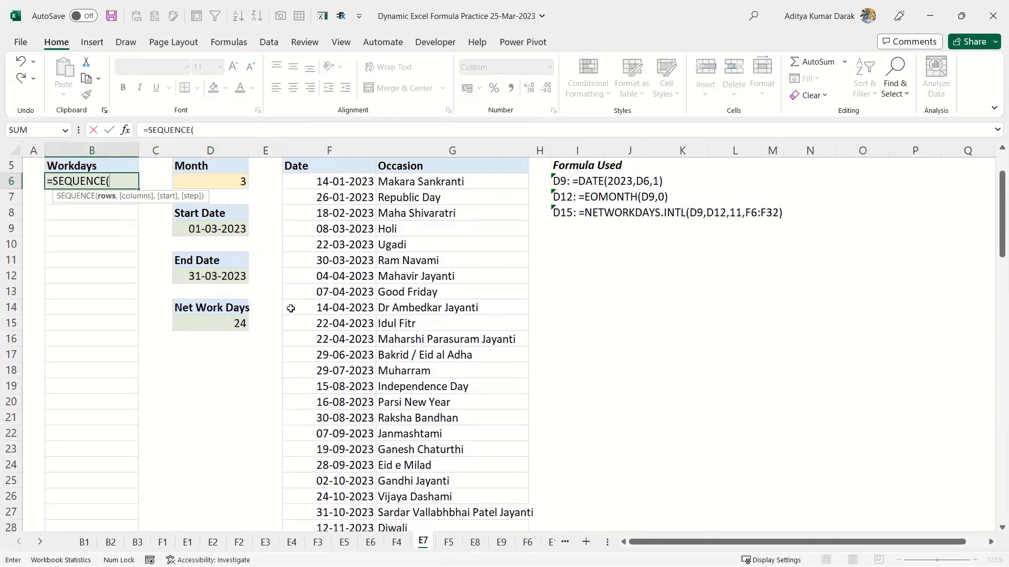
{"action": "scroll", "coordinate": [239, 230], "scroll_direction": "up", "scroll_amount": 2}
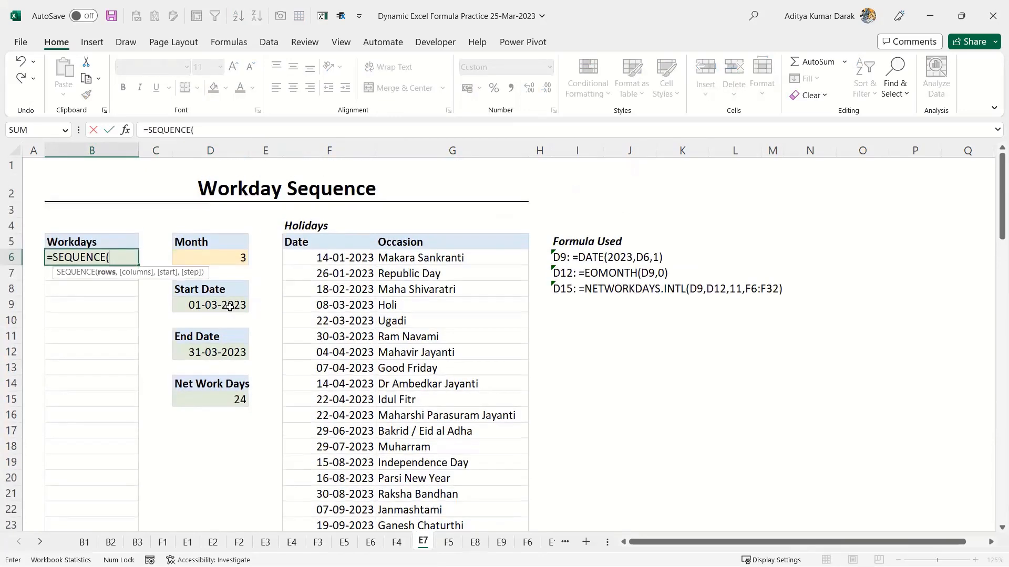
{"action": "left_click", "coordinate": [235, 399]}
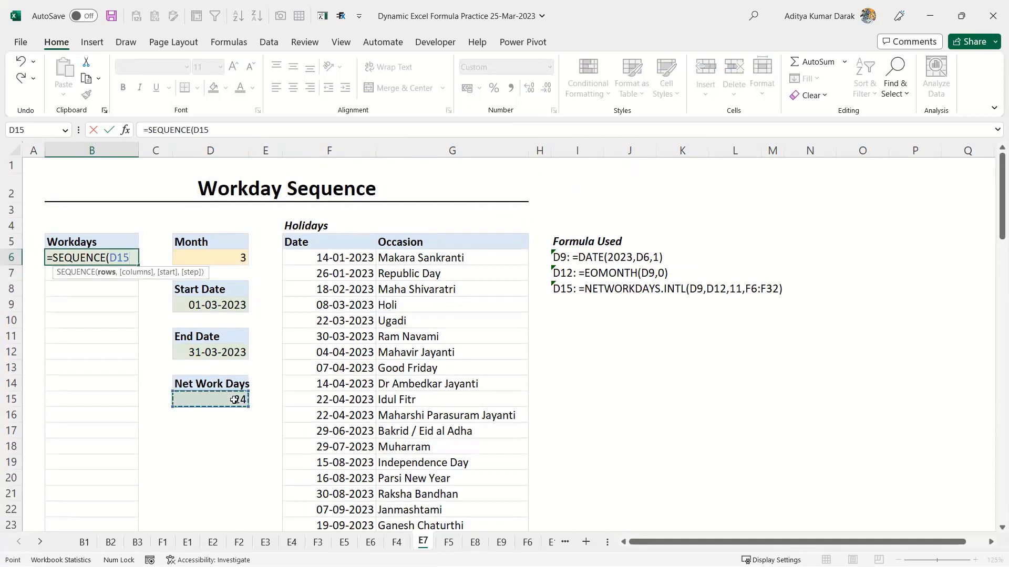
{"action": "type", "text": ",,"}
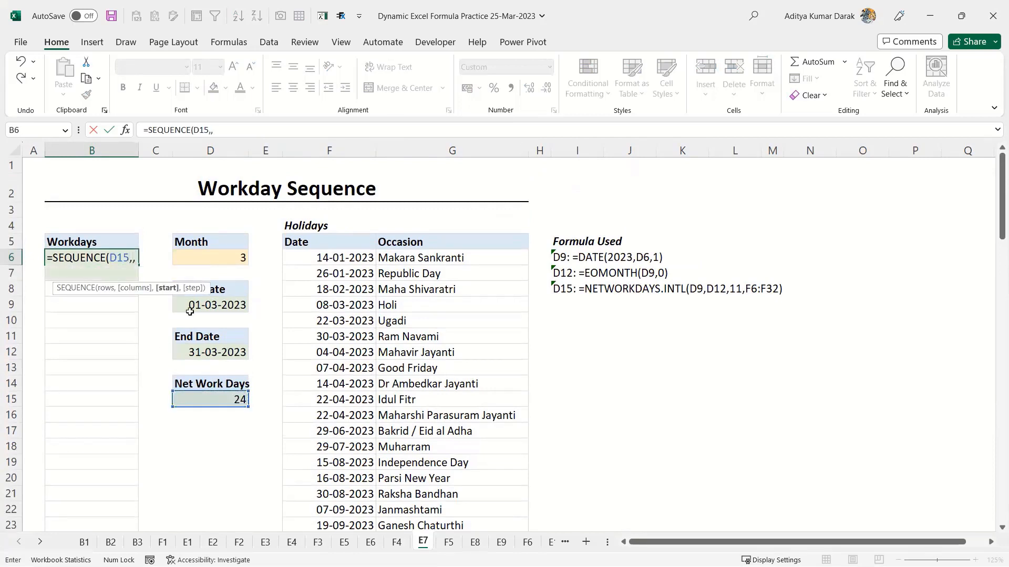
{"action": "left_click", "coordinate": [236, 310]}
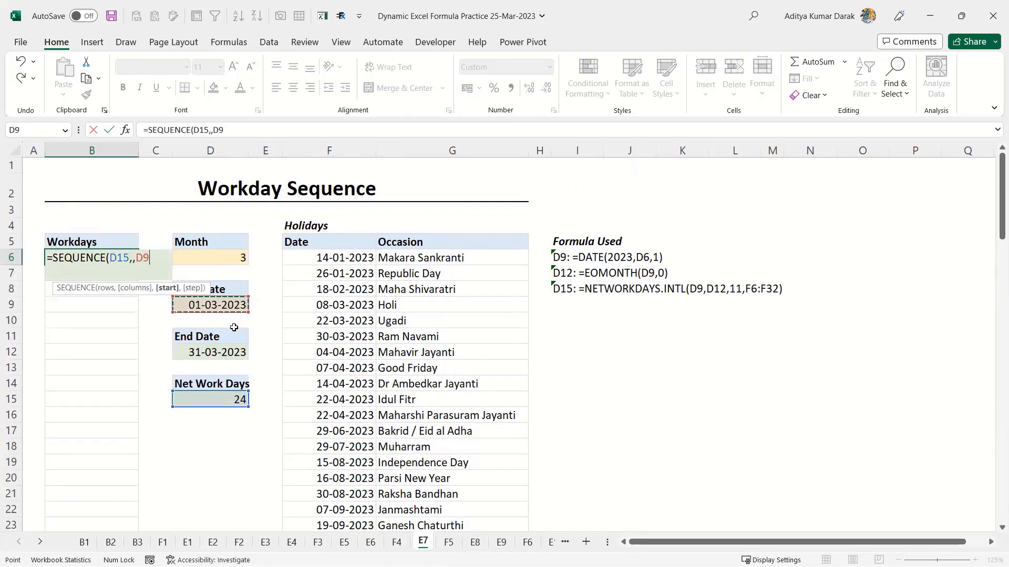
{"action": "key", "text": "BackSpace"}
{"action": "key", "text": "BackSpace"}
{"action": "key", "text": "BackSpace"}
{"action": "key", "text": "BackSpace"}
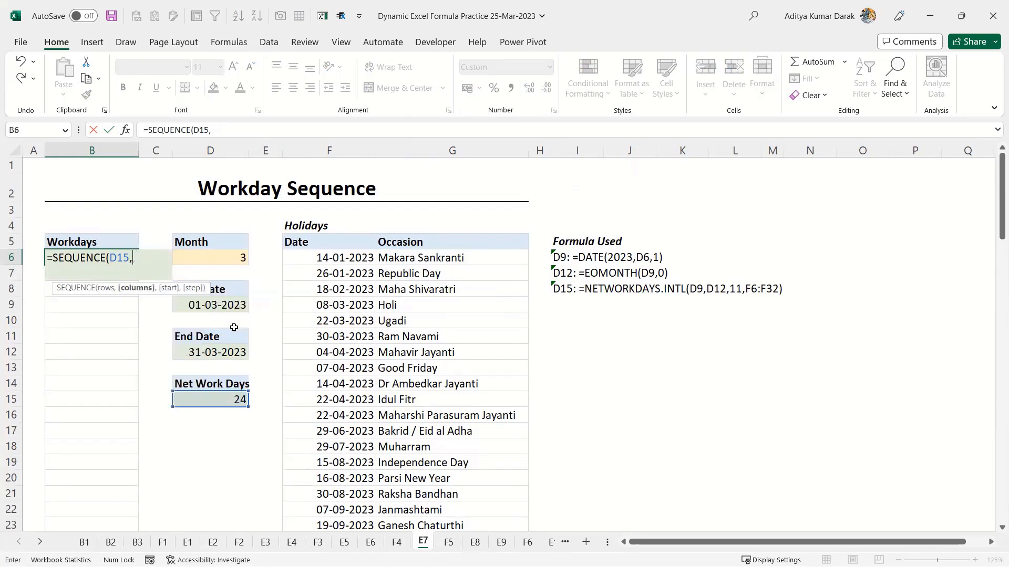
{"action": "key", "text": "Return"}
{"action": "key", "text": "Up"}
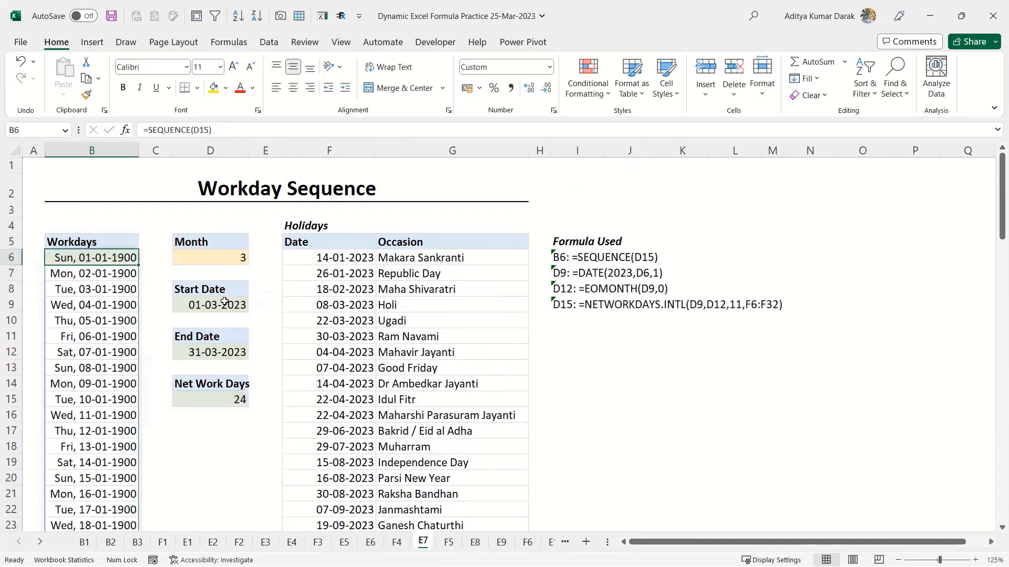
- Try the General number format on the spilled Workdays list to view plain numbers, and undo the formatting
{"action": "key", "text": "ctrl+shift+Down"}
{"action": "key", "text": "ctrl+shift+grave"}
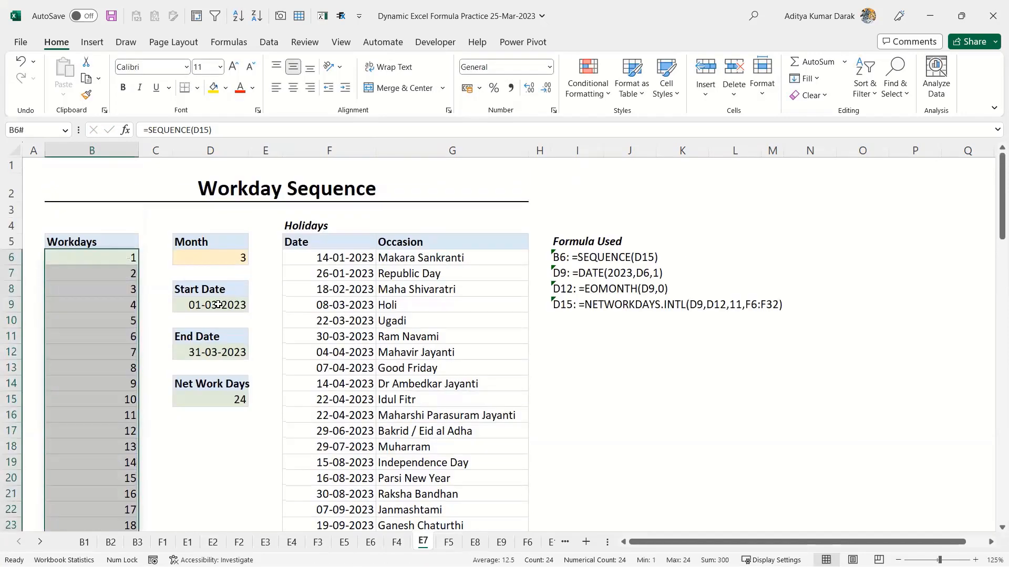
{"action": "key", "text": "ctrl+z"}
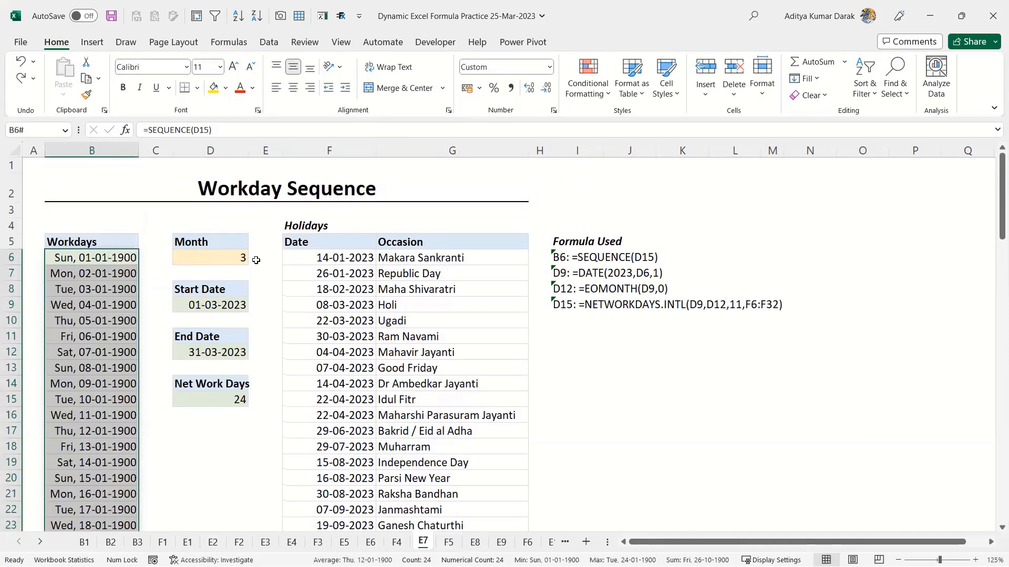
{"action": "left_click", "coordinate": [150, 129]}
{"action": "type", "text": "wor"}
{"action": "key", "text": "Down"}
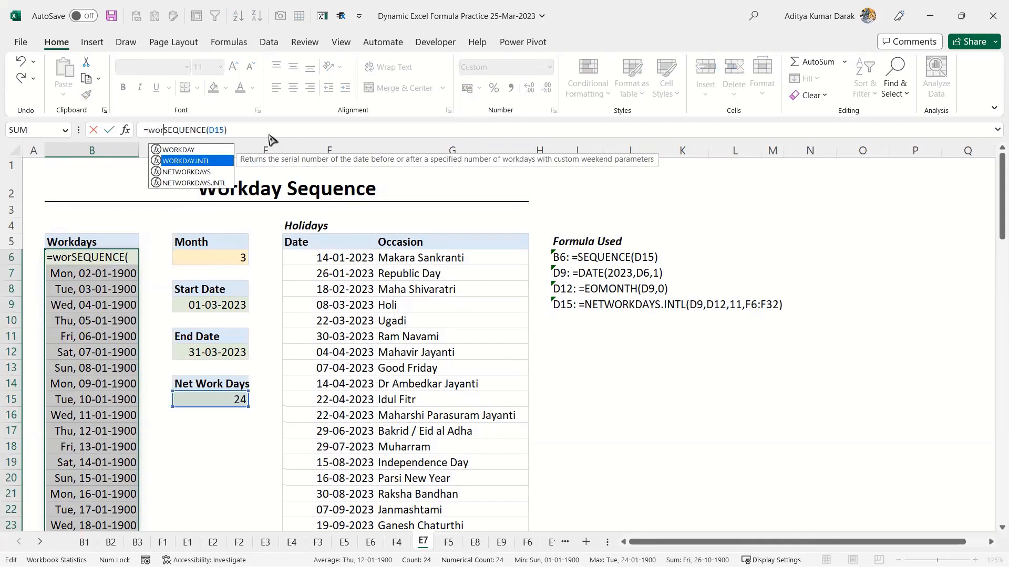
{"action": "key", "text": "Tab"}
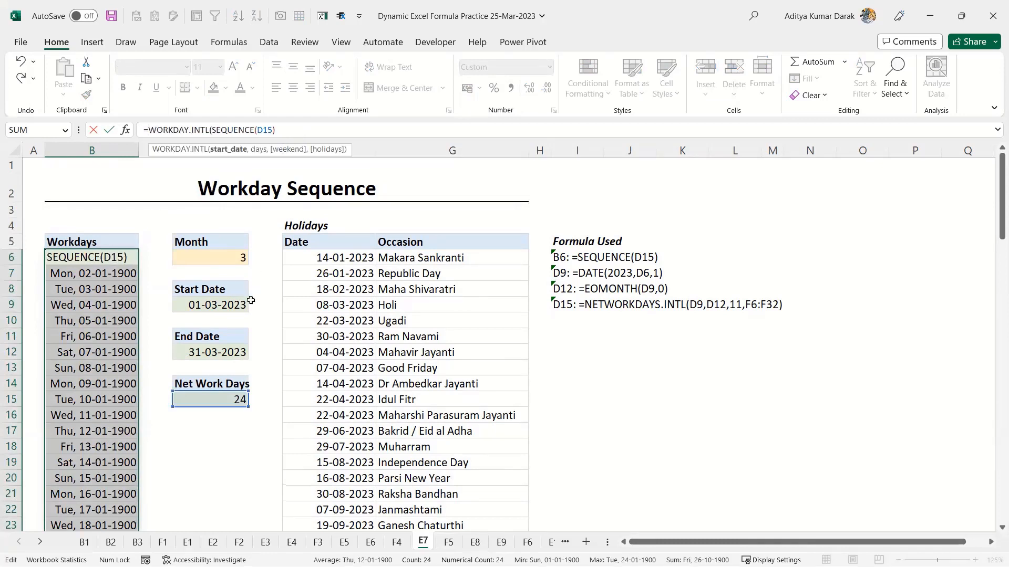
{"action": "left_click", "coordinate": [228, 304]}
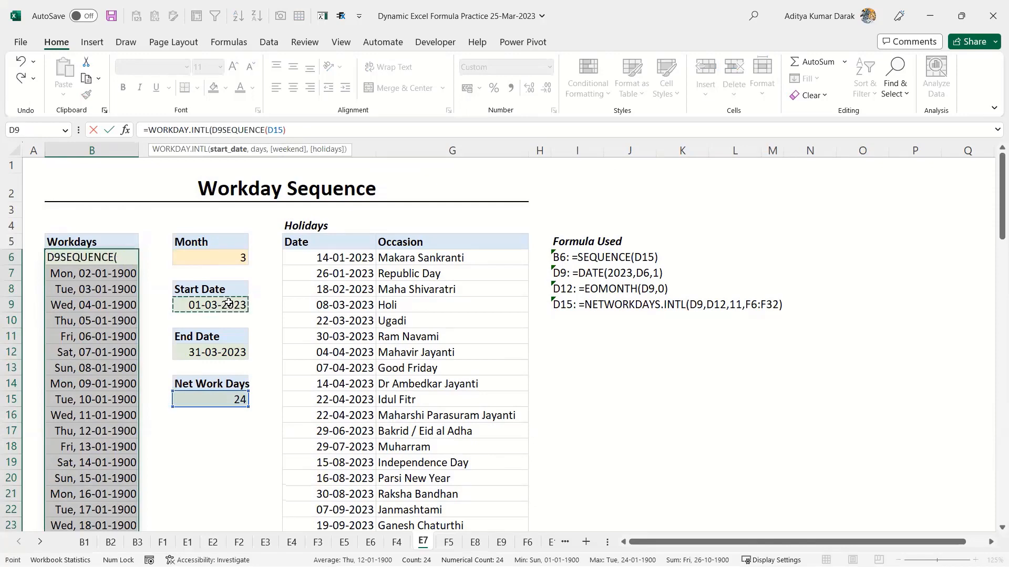
{"action": "type", "text": ","}
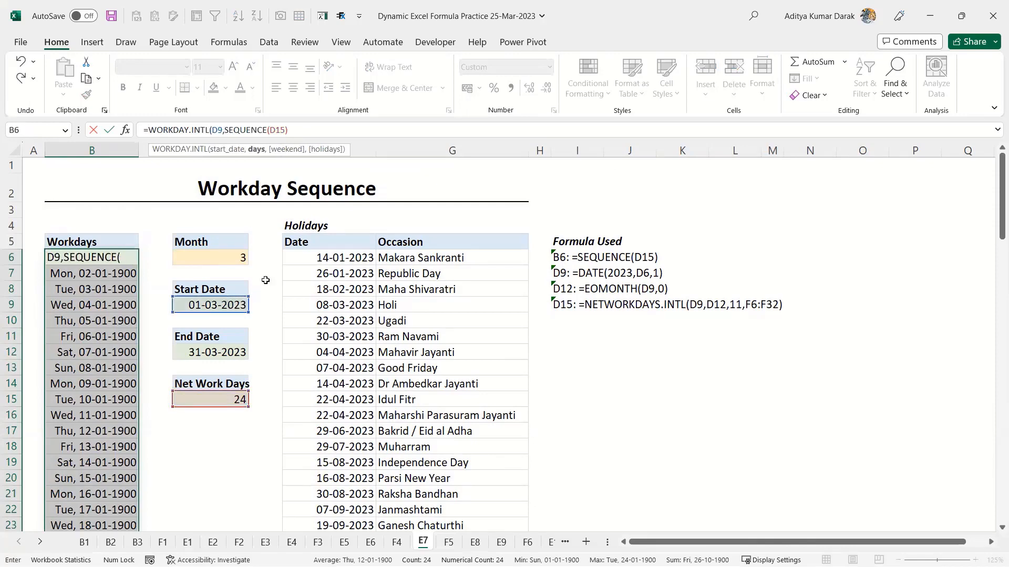
{"action": "key", "text": "Escape"}
- Enter the test formula =WORKDAY(D9,1) in cell D17 to return the workday after the Start Date
{"action": "left_click", "coordinate": [219, 427]}
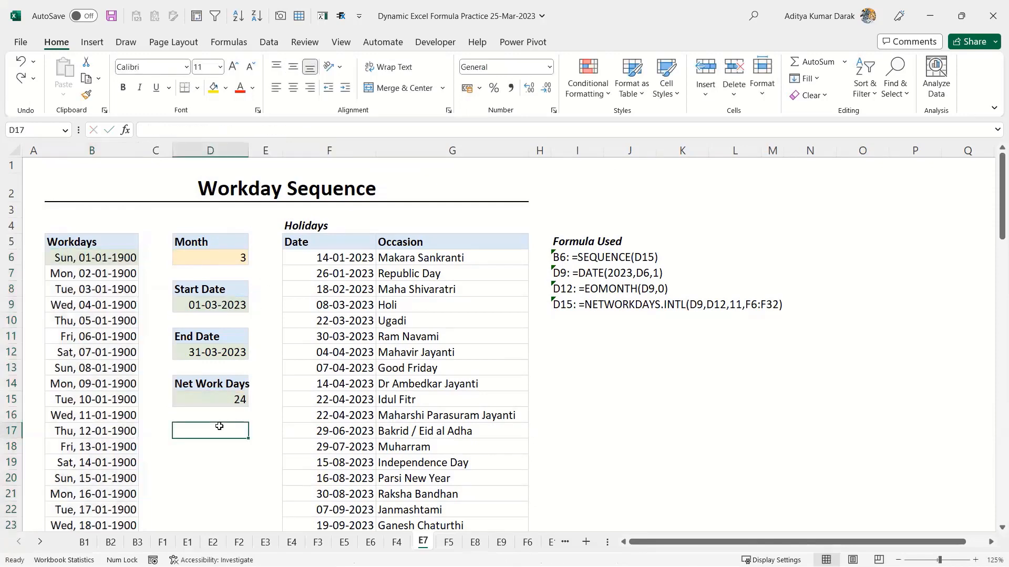
{"action": "type", "text": "=work"}
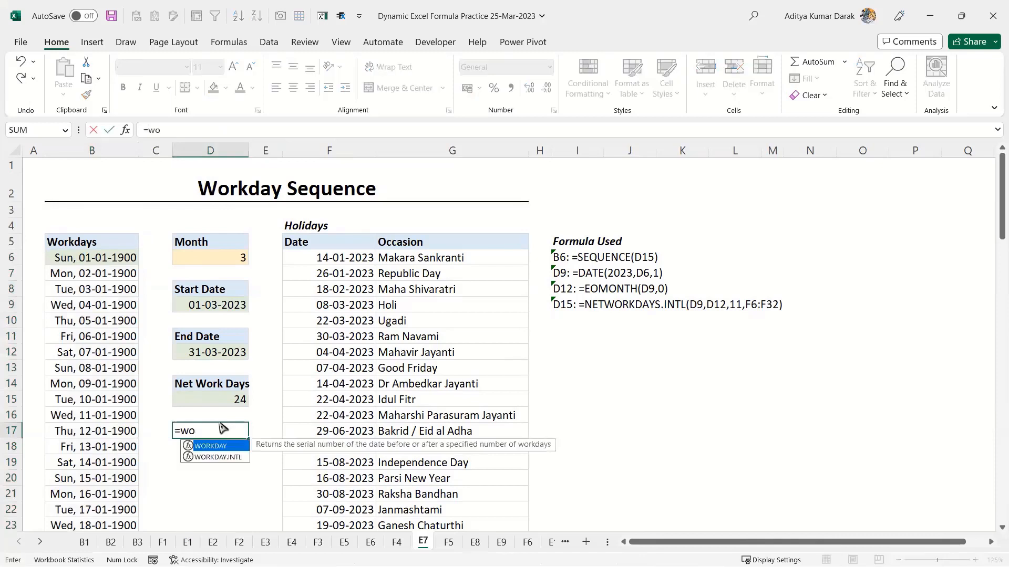
{"action": "key", "text": "Tab"}
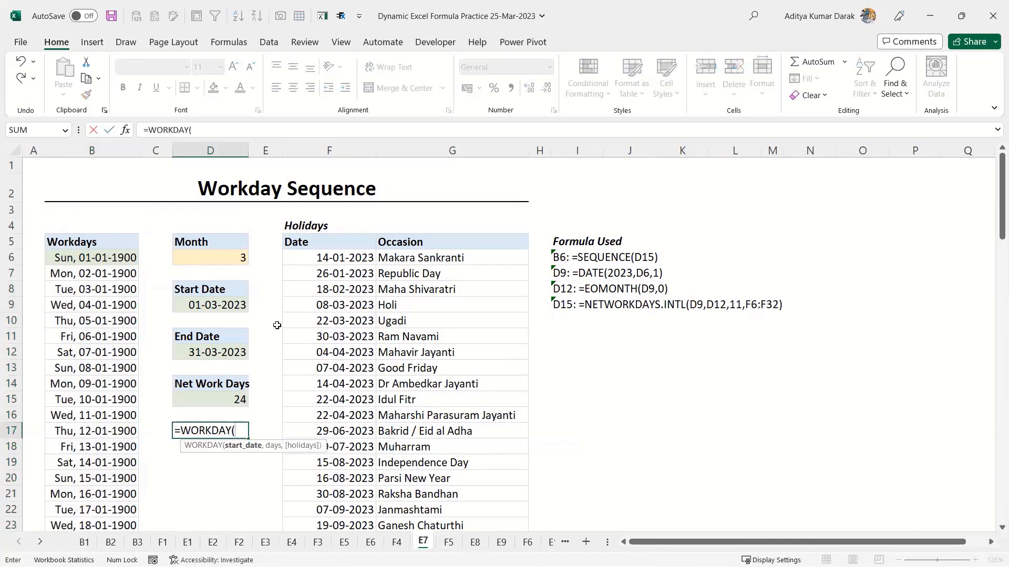
{"action": "left_click", "coordinate": [237, 302]}
{"action": "type", "text": ","}
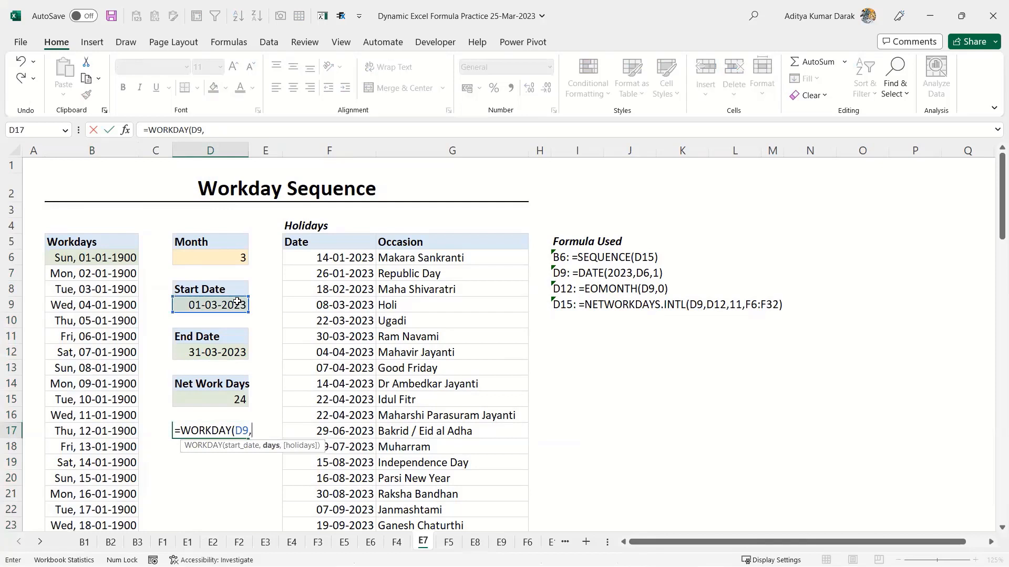
{"action": "type", "text": "1"}
{"action": "key", "text": "ctrl+Return"}
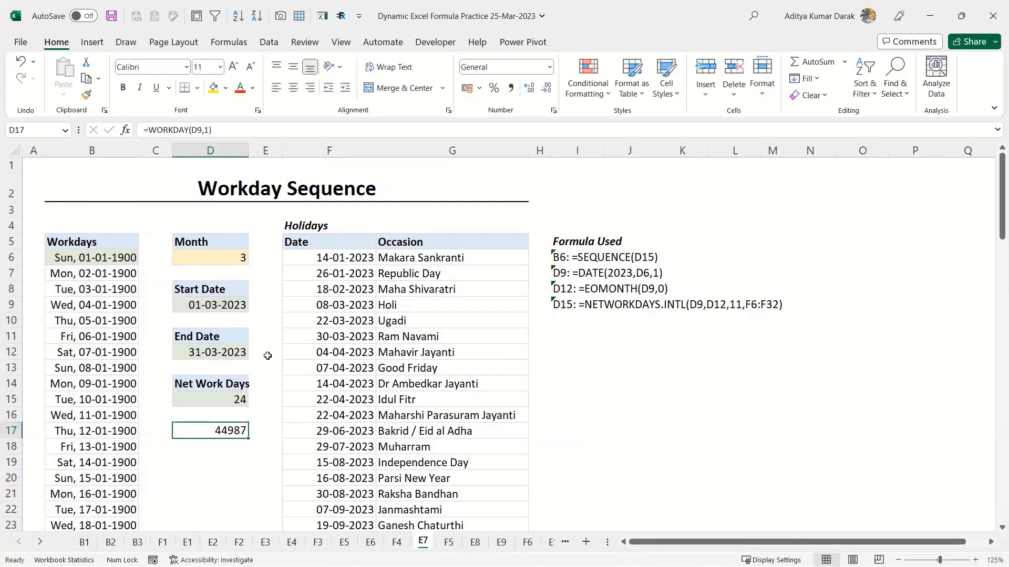
- Format the WORKDAY result in D17 as a short date
{"action": "key", "text": "alt+h"}
{"action": "key", "text": "n"}
{"action": "key", "text": "Down"}
{"action": "key", "text": "Down"}
{"action": "key", "text": "Down"}
{"action": "key", "text": "Down"}
{"action": "key", "text": "Return"}
- Change the days argument in D17 to 0, giving =WORKDAY(D9,0)
{"action": "double_click", "coordinate": [206, 130]}
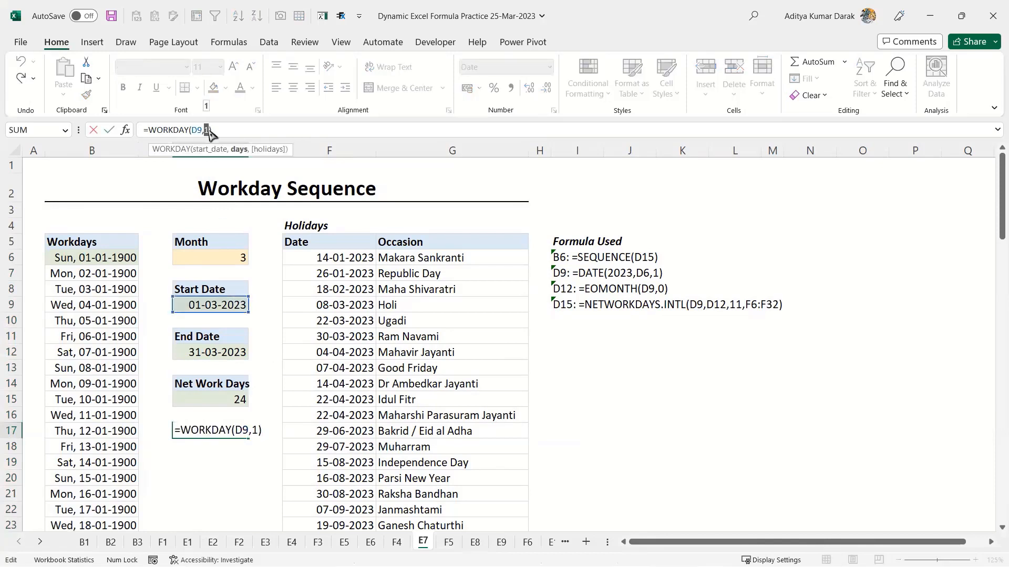
{"action": "type", "text": "0"}
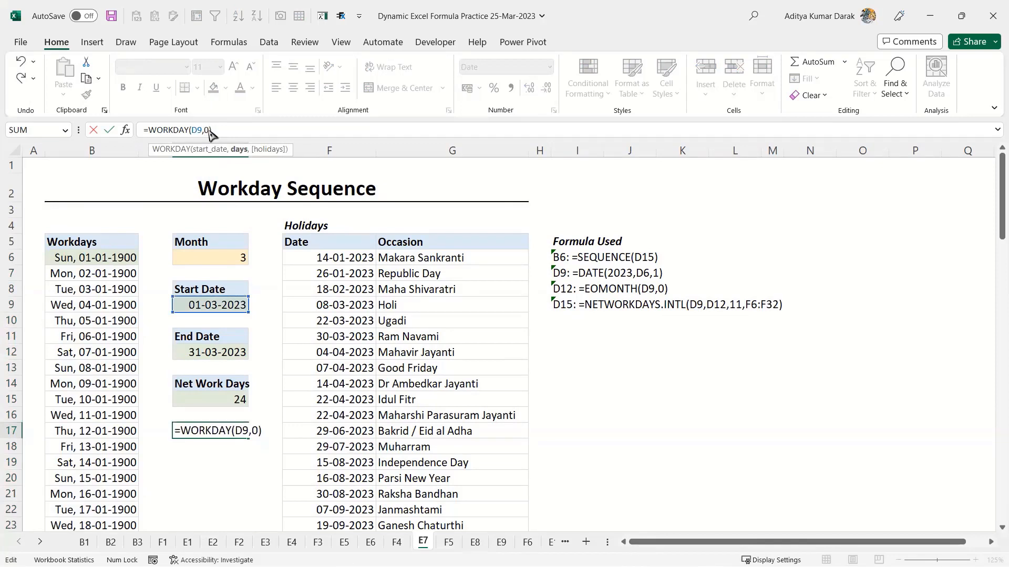
{"action": "key", "text": "Return"}
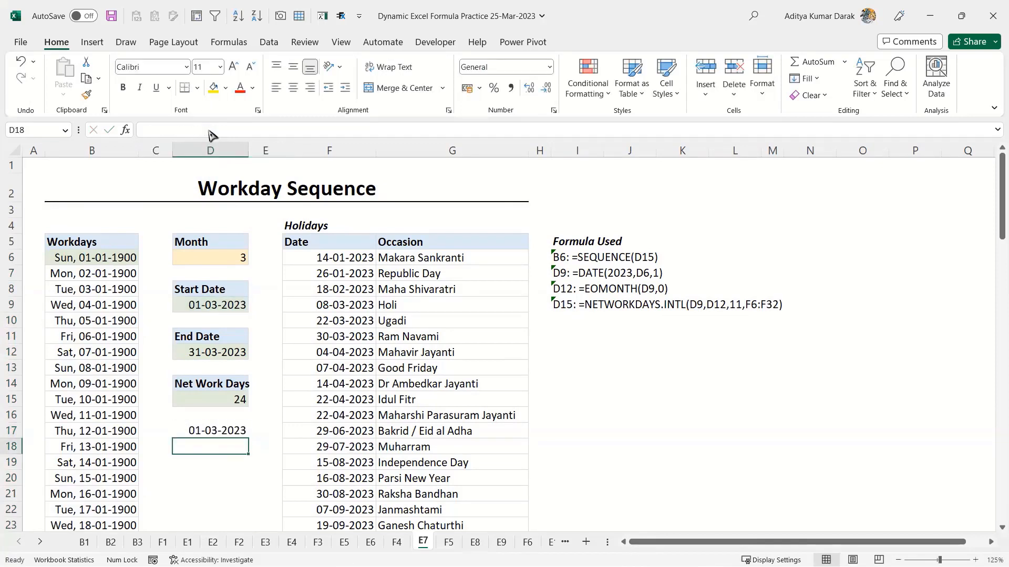
- Wrap the SEQUENCE formula in B6 in WORKDAY.INTL, with the Start Date cell D9 as its first argument
{"action": "key", "text": "ctrl+Left"}
{"action": "key", "text": "ctrl+Up"}
{"action": "key", "text": "Down"}
{"action": "key", "text": "F2"}
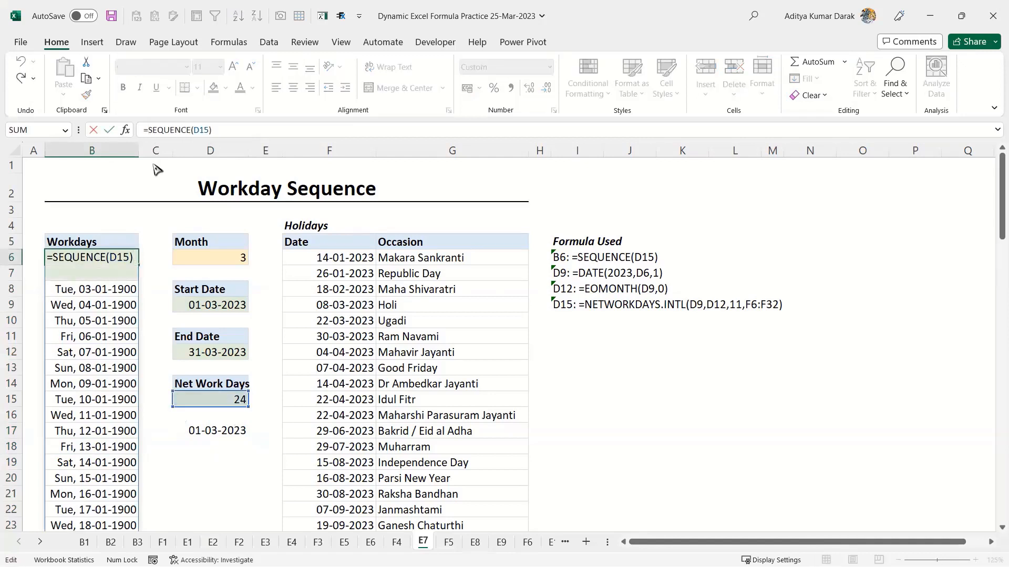
{"action": "type", "text": "work"}
{"action": "double_click", "coordinate": [179, 161]}
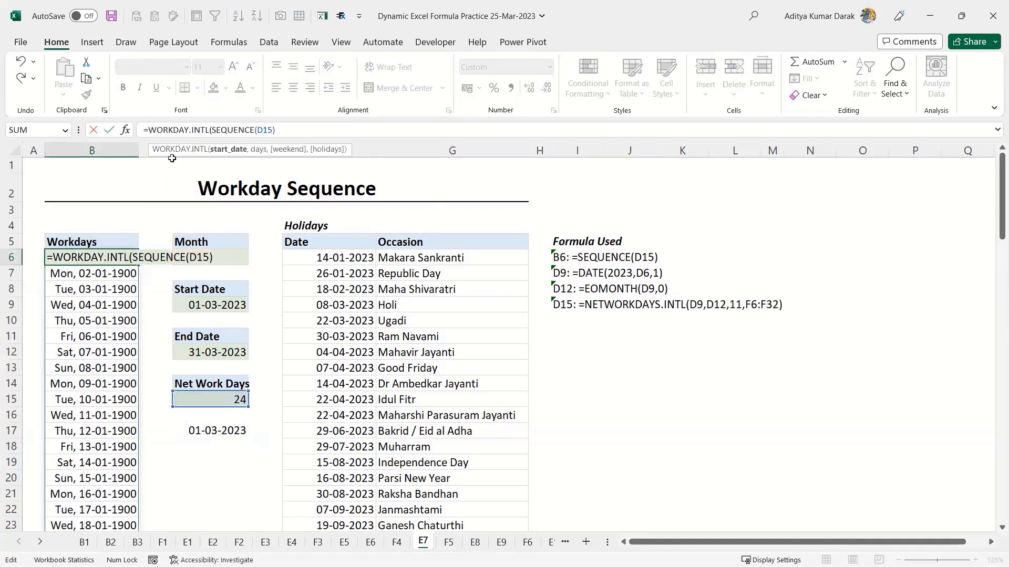
{"action": "left_click", "coordinate": [218, 303]}
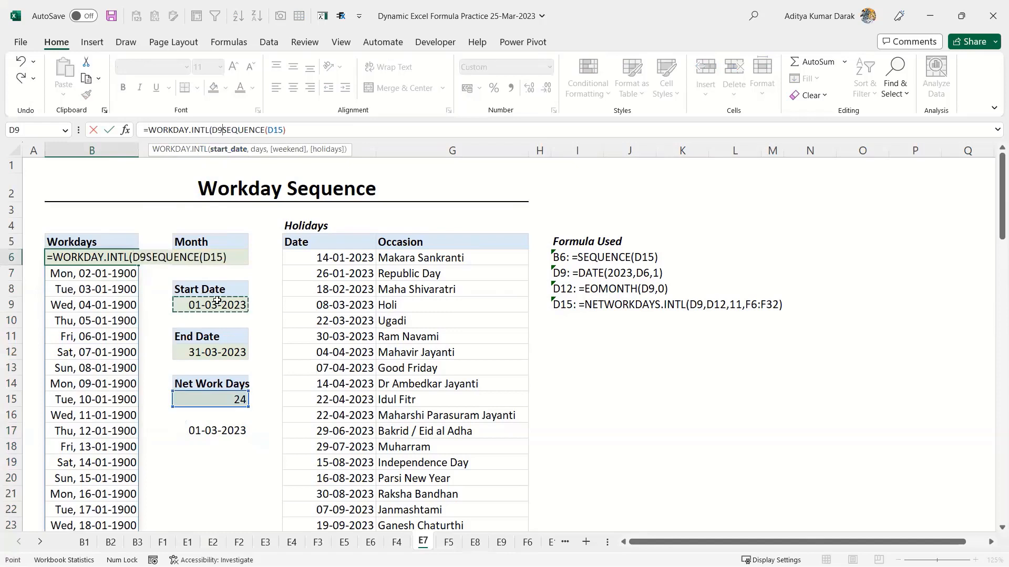
{"action": "type", "text": ","}
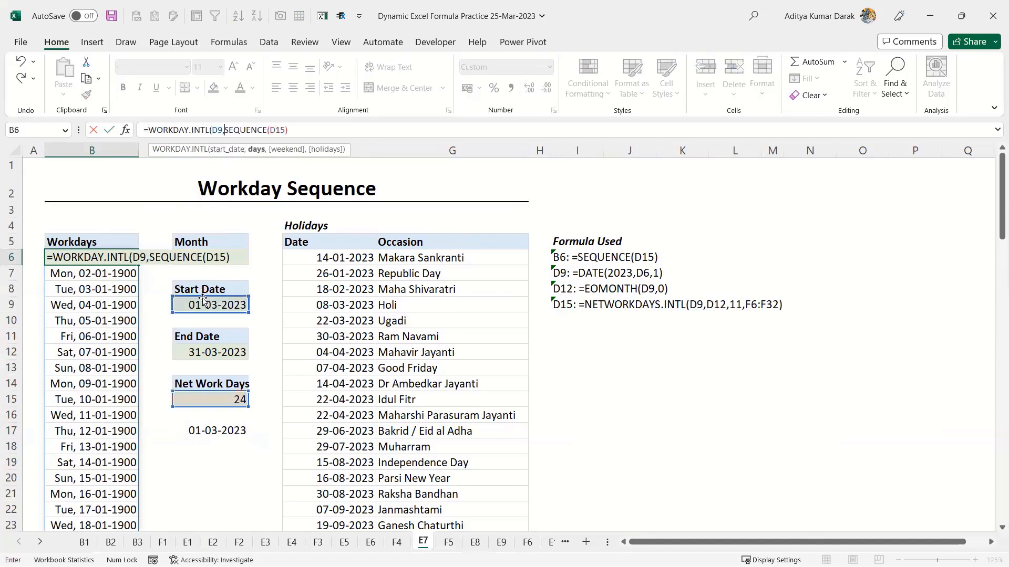
- Complete the days argument in B6 as SEQUENCE(D15,,0) so the sequence starts at 0
{"action": "key", "text": "F2"}
{"action": "key", "text": "Left"}
{"action": "type", "text": ",,"}
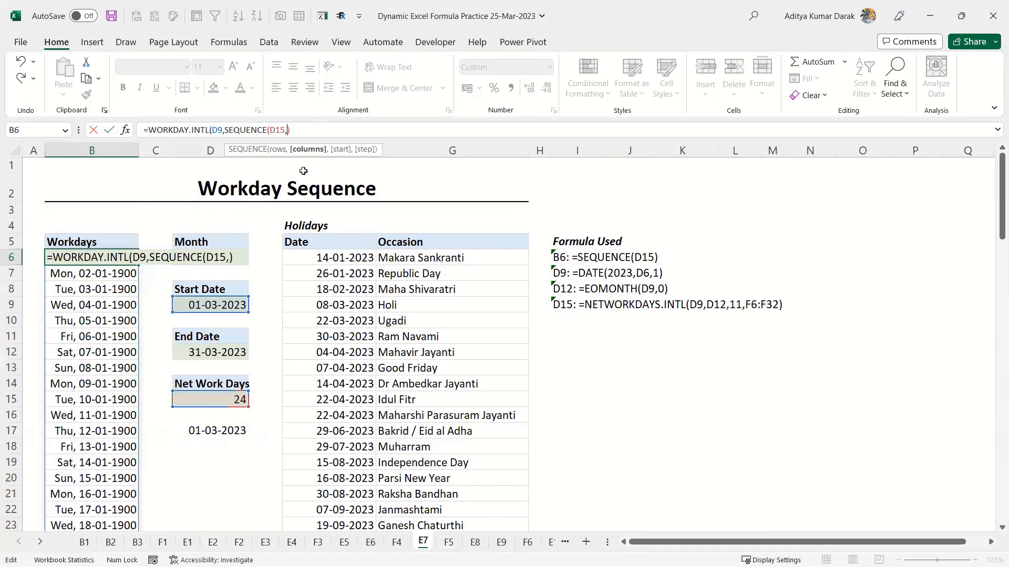
{"action": "type", "text": "0"}
{"action": "key", "text": "Right"}
{"action": "type", "text": ","}
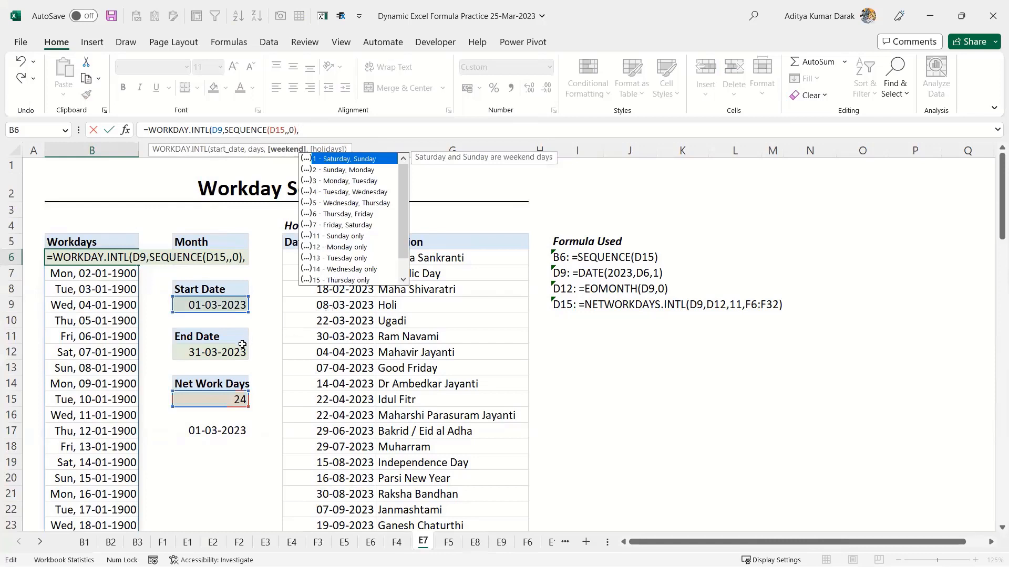
- Finish the B6 formula with weekend option 11 - Sunday only and holidays F6:F32, accepting the closing-bracket correction
{"action": "key", "text": "Down"}
{"action": "key", "text": "Down"}
{"action": "key", "text": "Down"}
{"action": "key", "text": "Down"}
{"action": "key", "text": "Down"}
{"action": "key", "text": "Down"}
{"action": "key", "text": "Down"}
{"action": "key", "text": "Tab"}
{"action": "type", "text": ","}
{"action": "left_click", "coordinate": [347, 261]}
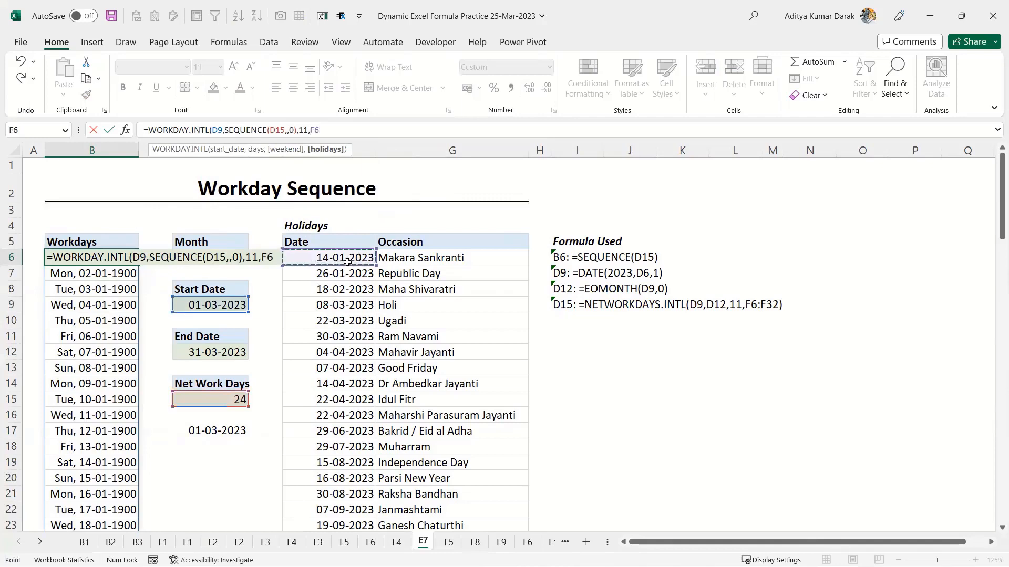
{"action": "key", "text": "ctrl+shift+Down"}
{"action": "key", "text": "Return"}
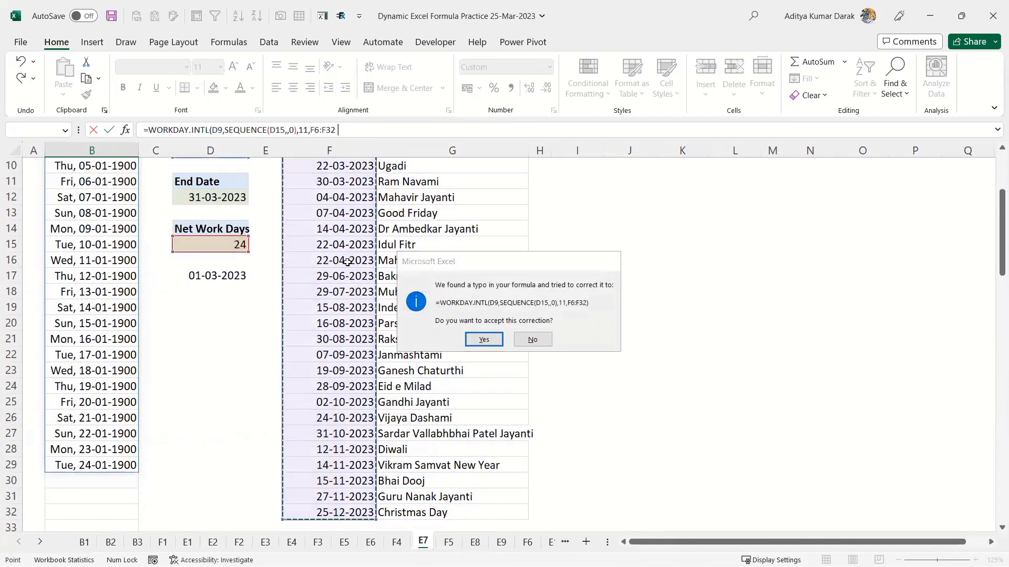
{"action": "key", "text": "Return"}
- Examine the spilled Workdays list down to its last date and select the whole spill range
{"action": "scroll", "coordinate": [347, 262], "scroll_direction": "up", "scroll_amount": 1}
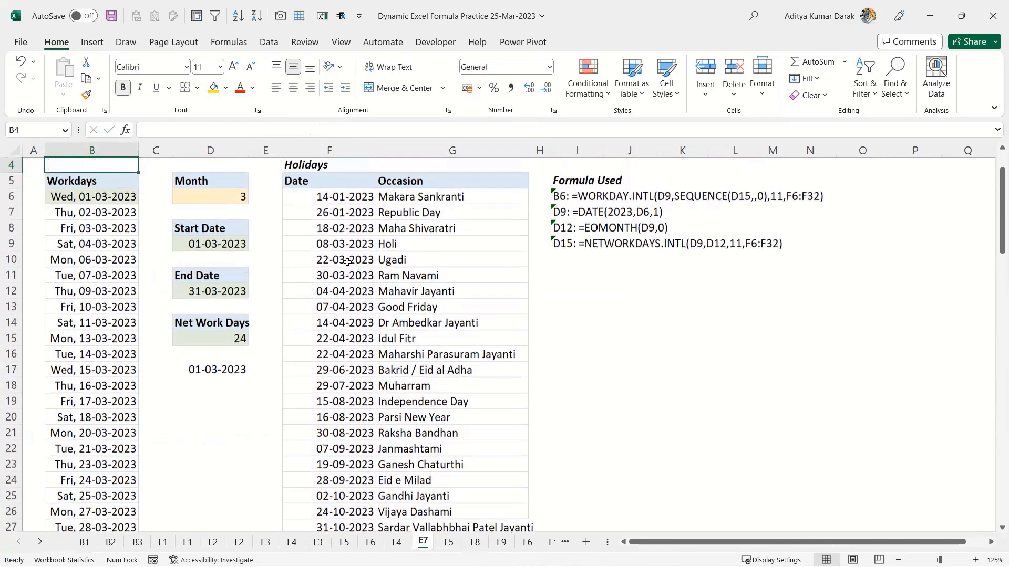
{"action": "key", "text": "ctrl+shift+Down"}
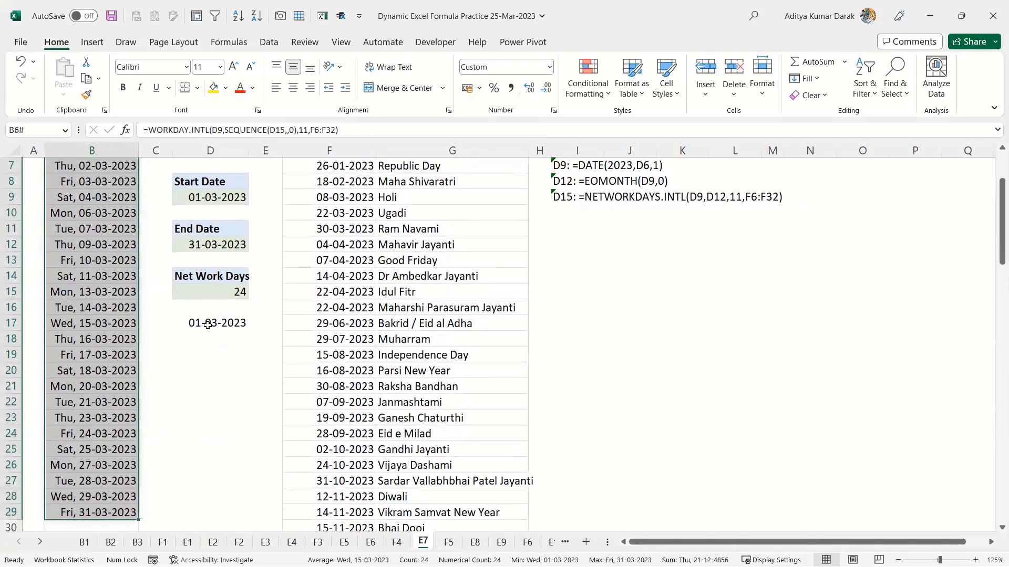
{"action": "left_click", "coordinate": [113, 314]}
{"action": "key", "text": "ctrl+Down"}
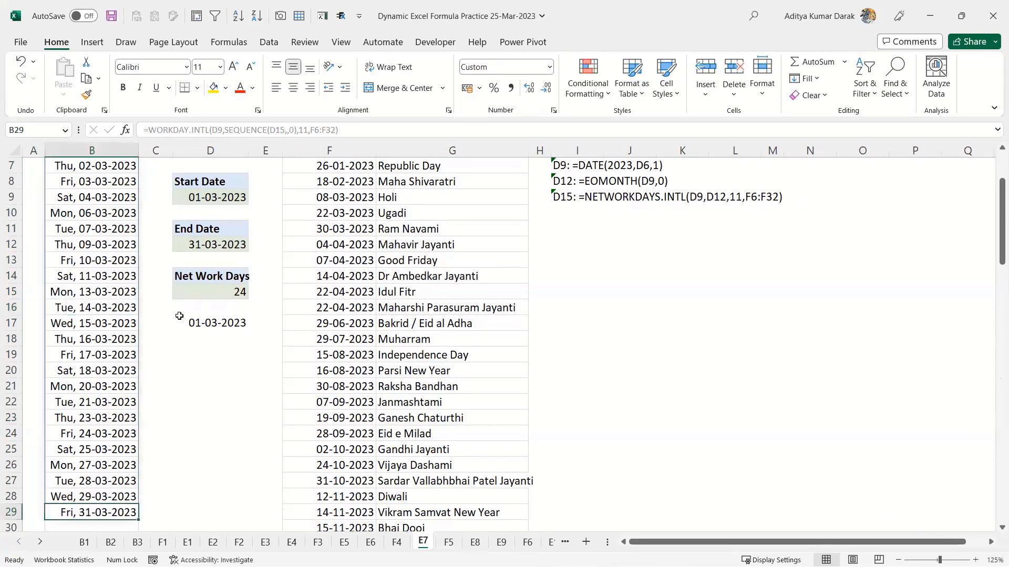
{"action": "left_click", "coordinate": [84, 294]}
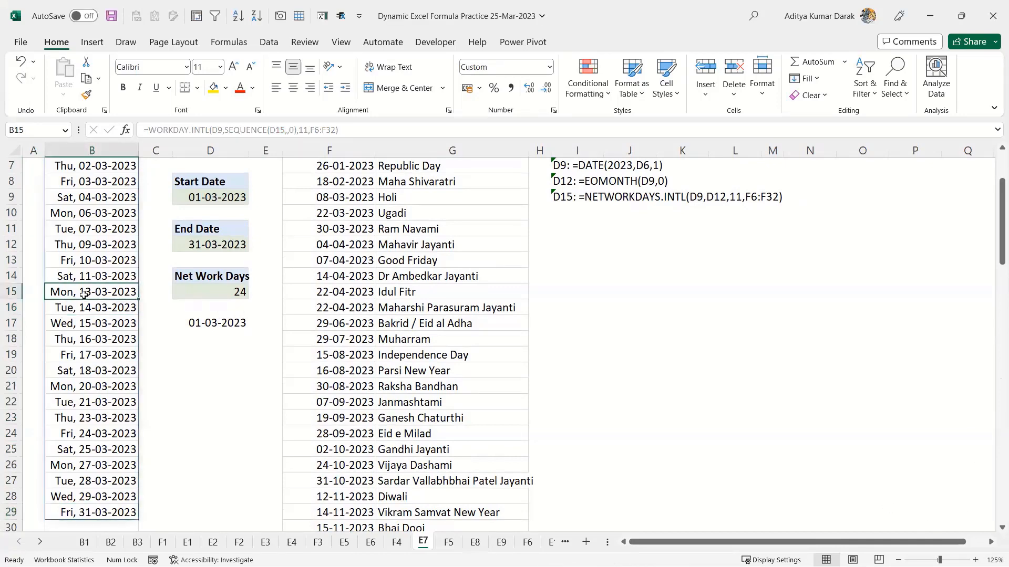
{"action": "key", "text": "ctrl+slash"}
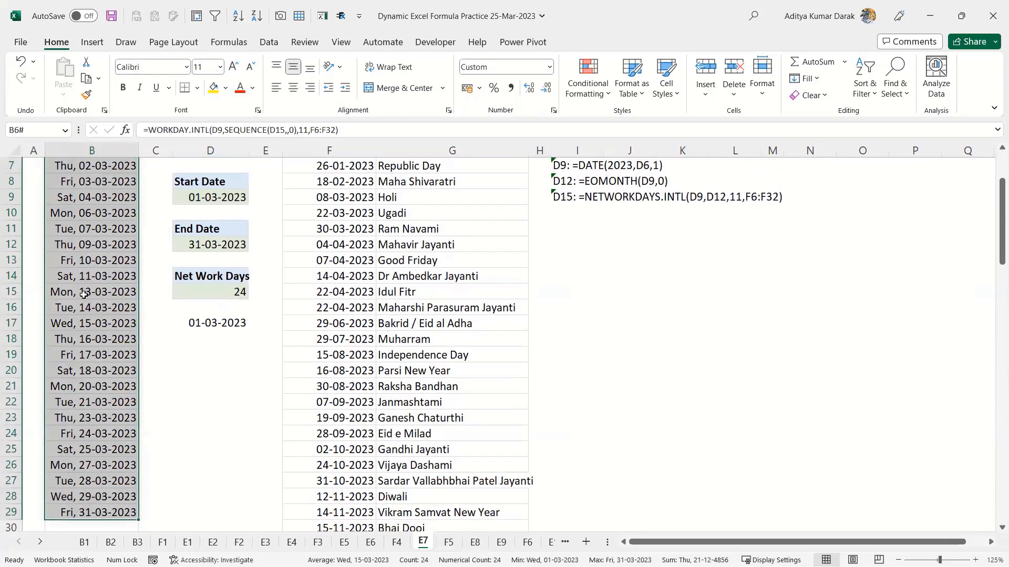
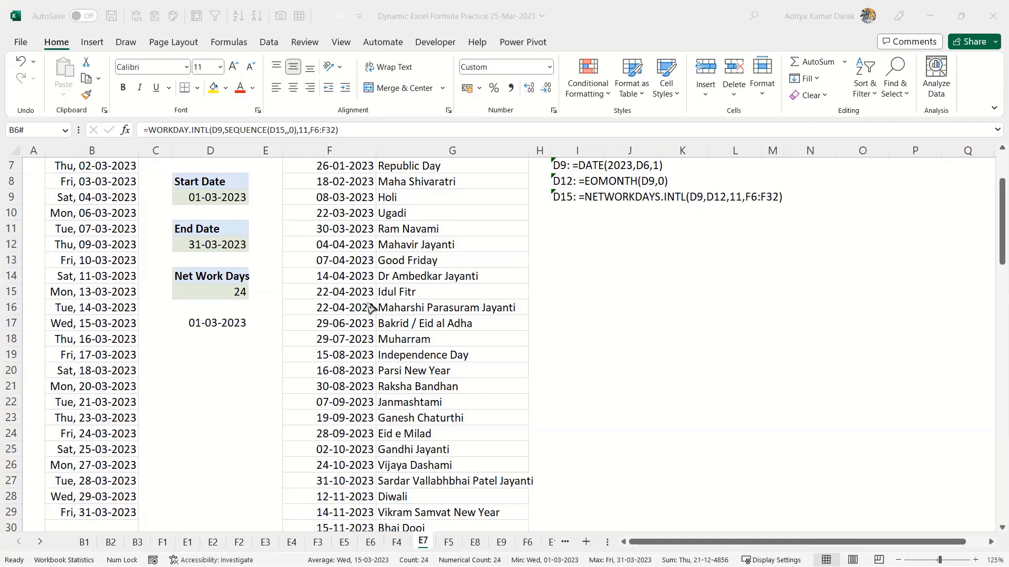
- Return to cell A1 and save the workbook
{"action": "key", "text": "Escape"}
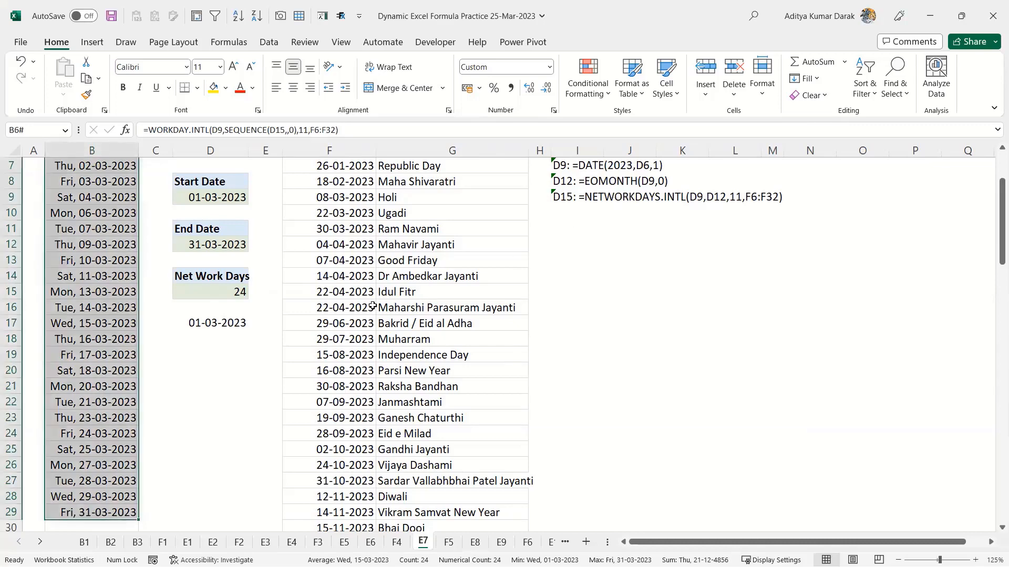
{"action": "key", "text": "ctrl+Home"}
{"action": "key", "text": "ctrl+s"}
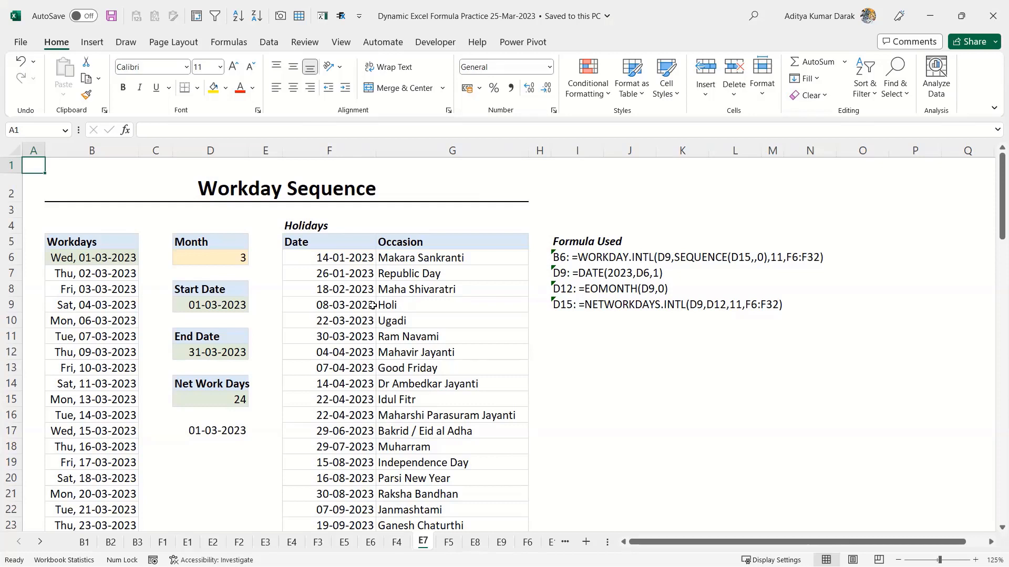
- Examine the WORKDAY.INTL formula in B6 and the dates it spills, leaving the cells unedited
{"action": "left_click", "coordinate": [104, 404]}
{"action": "key", "text": "BackSpace"}
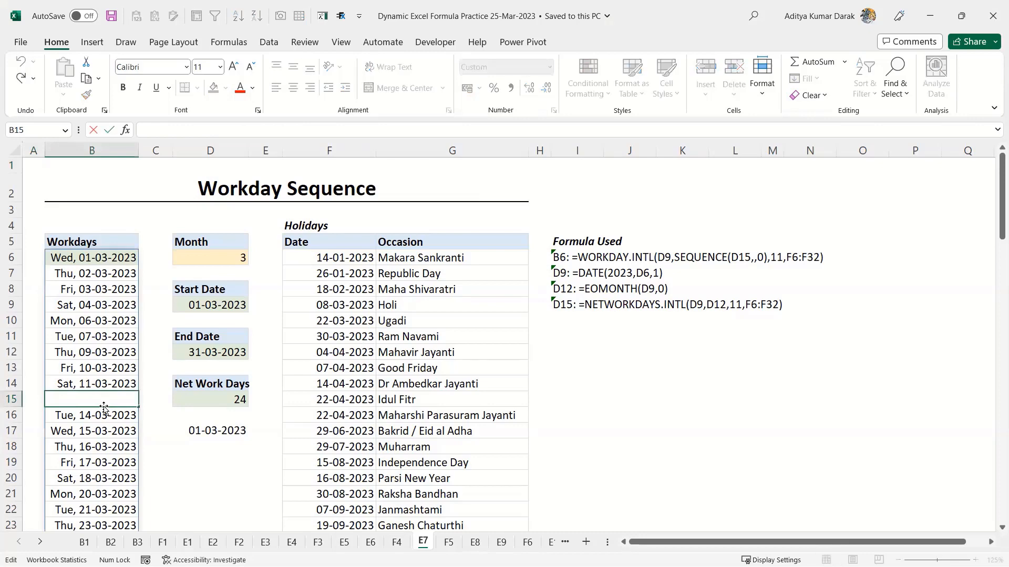
{"action": "key", "text": "Escape"}
{"action": "double_click", "coordinate": [107, 258]}
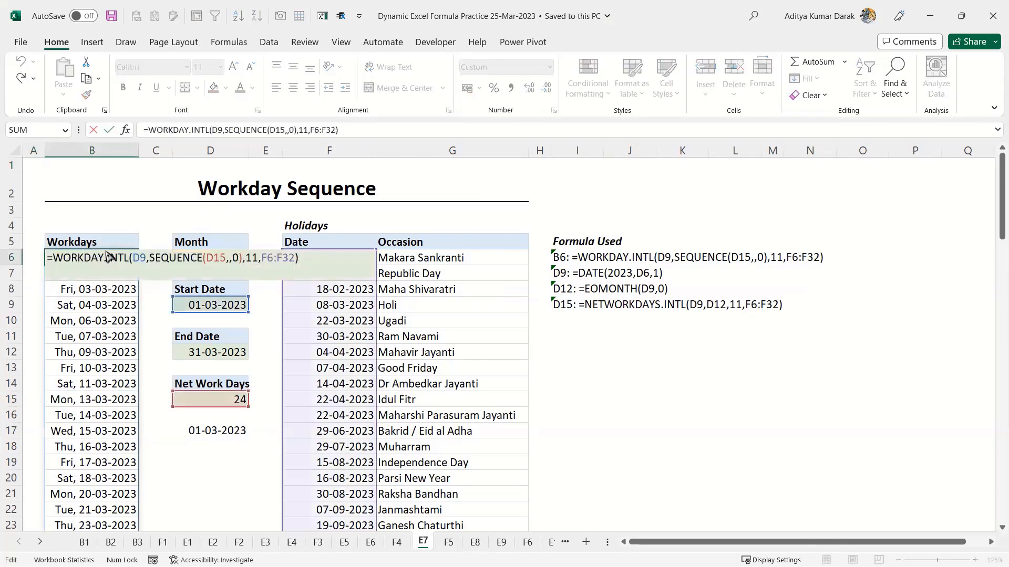
{"action": "key", "text": "Escape"}
{"action": "scroll", "coordinate": [87, 332], "scroll_direction": "down", "scroll_amount": 3}
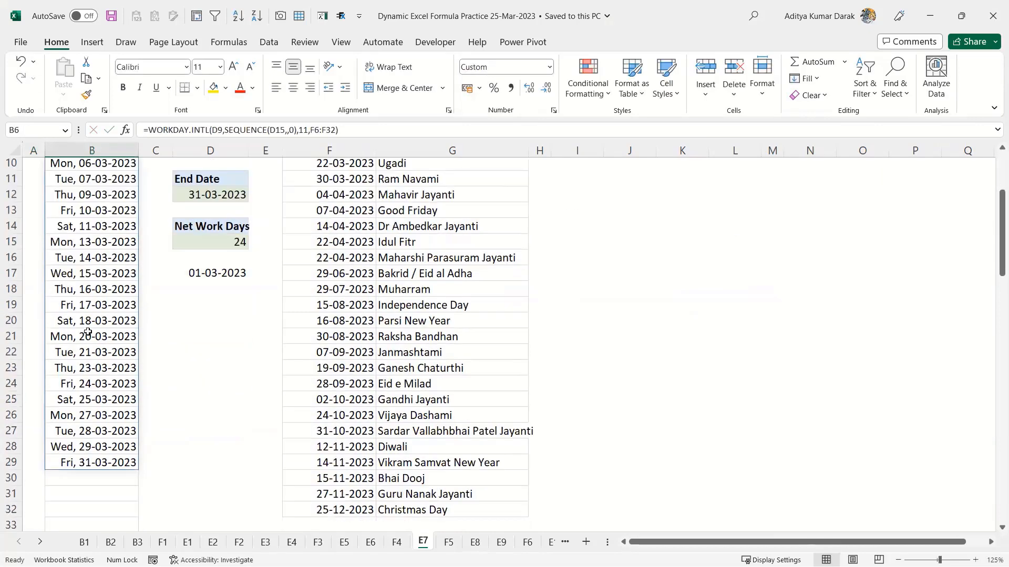
{"action": "scroll", "coordinate": [88, 332], "scroll_direction": "up", "scroll_amount": 2}
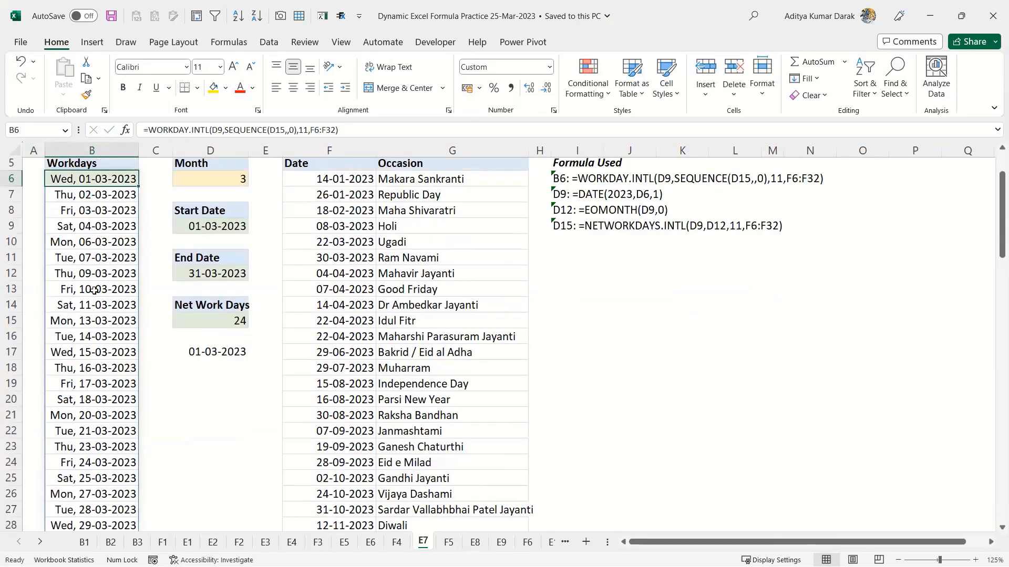
{"action": "scroll", "coordinate": [94, 291], "scroll_direction": "up", "scroll_amount": 1}
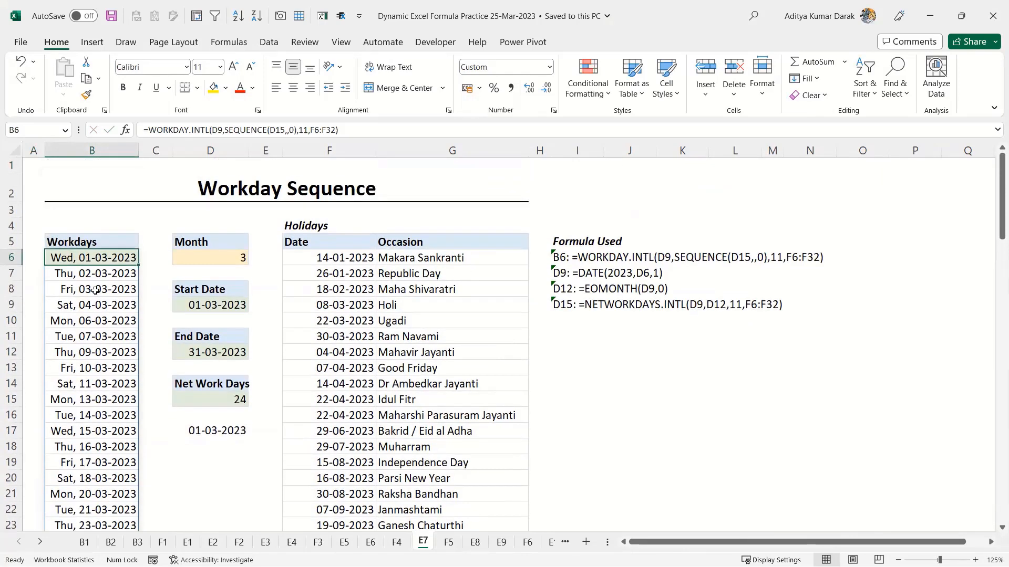
- Go to sheet F5 and add filter controls to the Student and Score table under Filter Options (E8:F18)
{"action": "key", "text": "ctrl+Page_Down"}
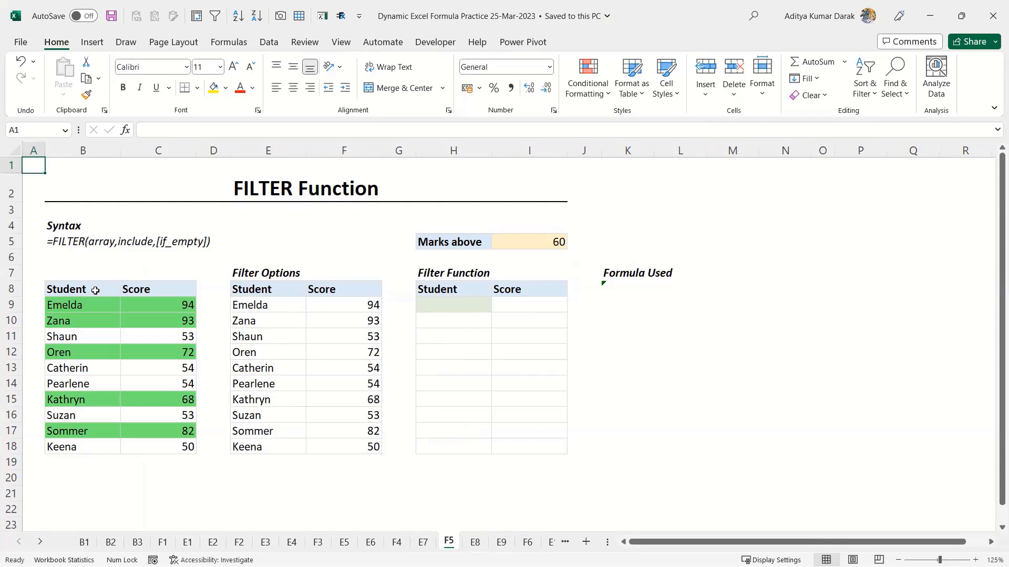
{"action": "left_click", "coordinate": [249, 307]}
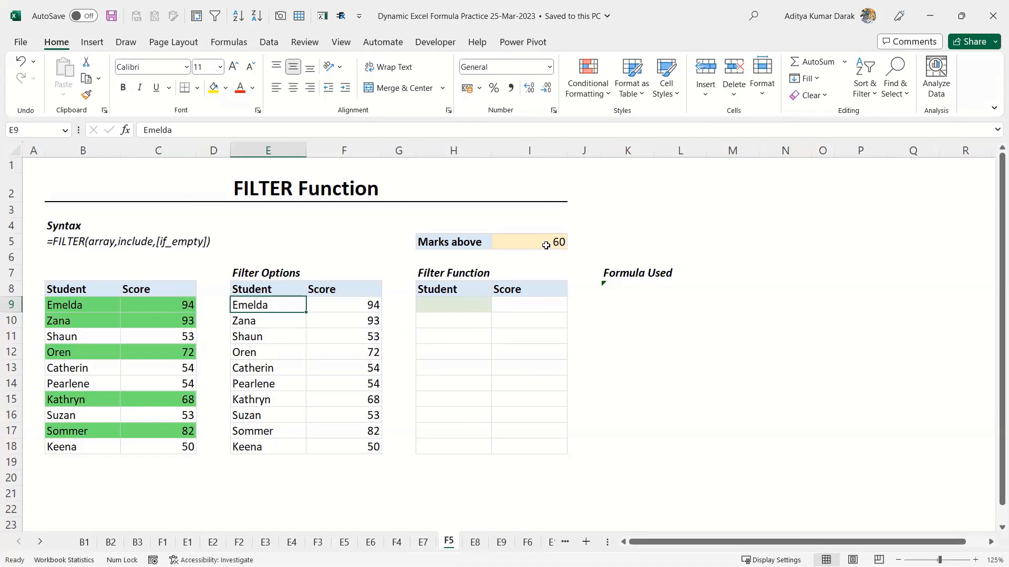
{"action": "left_click", "coordinate": [276, 289]}
{"action": "key", "text": "ctrl+shift+Right"}
{"action": "key", "text": "ctrl+shift+Down"}
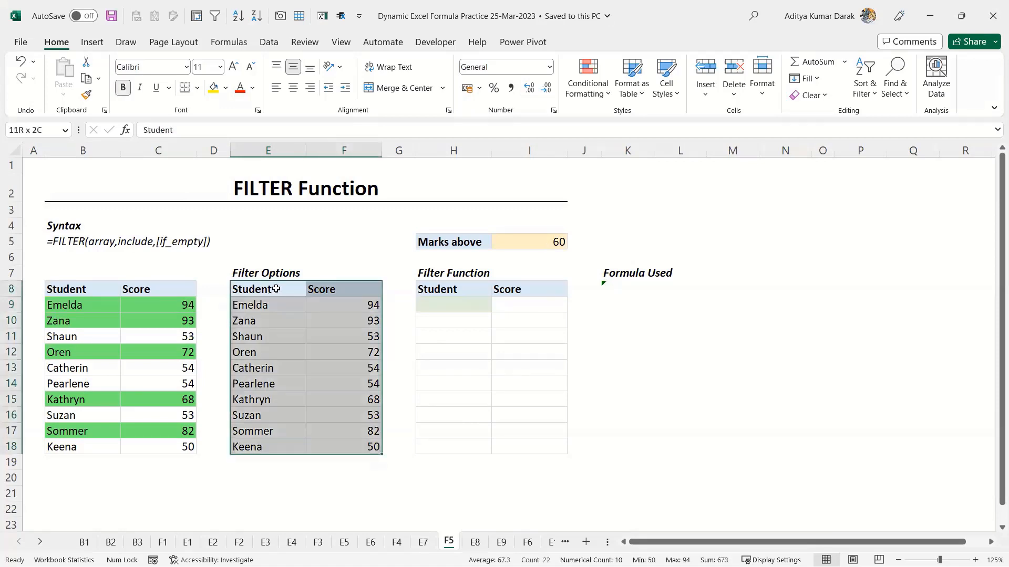
{"action": "key", "text": "BackSpace"}
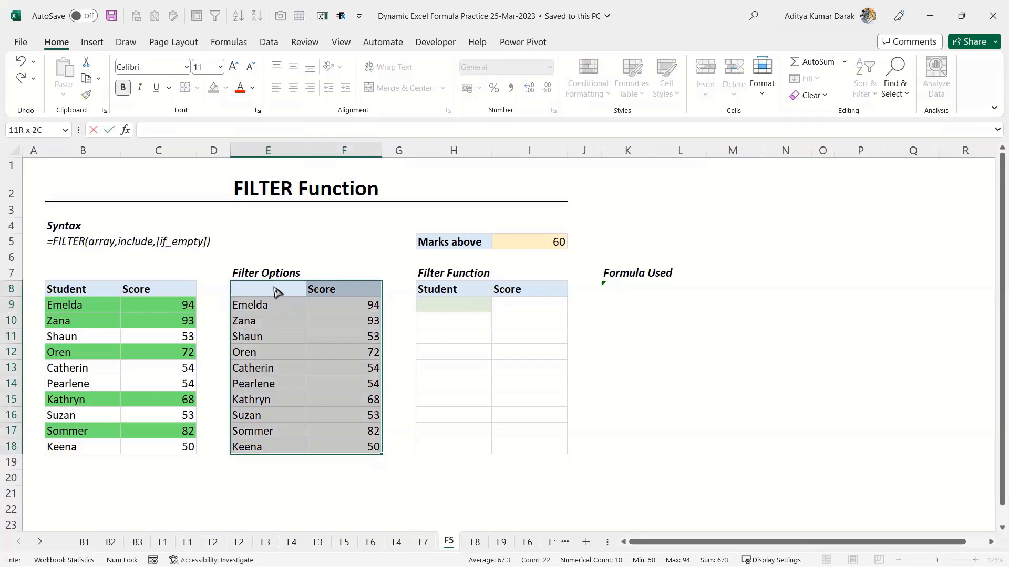
{"action": "key", "text": "Escape"}
{"action": "key", "text": "ctrl+shift+l"}
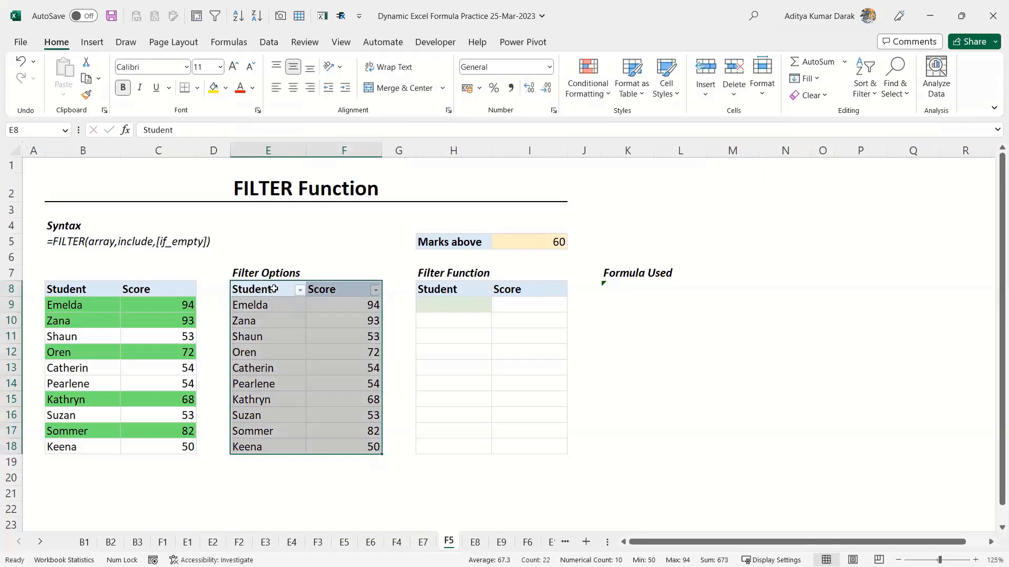
- Filter the Score column of the Filter Options table to values greater than 60
{"action": "left_click", "coordinate": [392, 333]}
{"action": "left_click", "coordinate": [377, 290]}
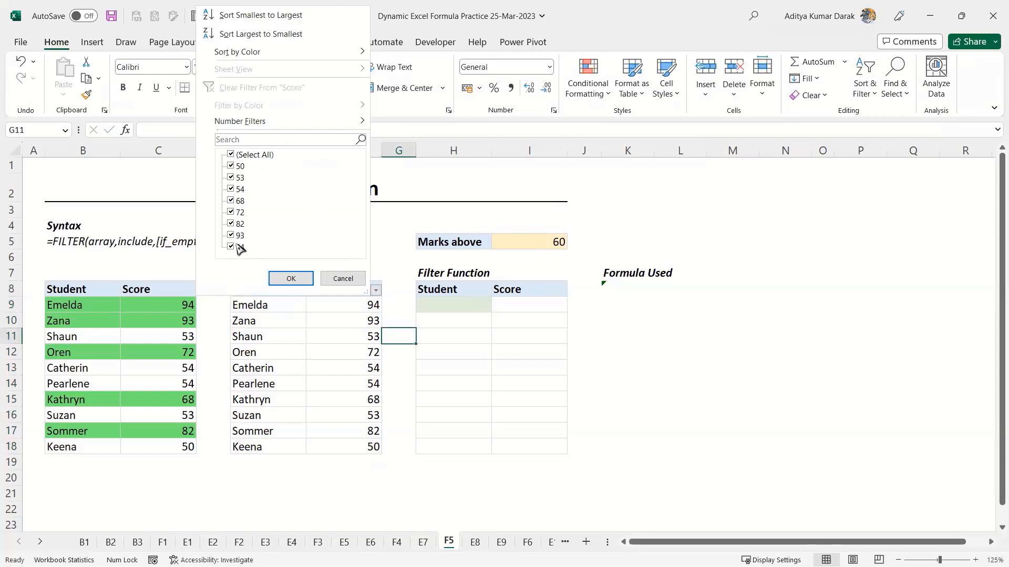
{"action": "mouse_move", "coordinate": [312, 125]}
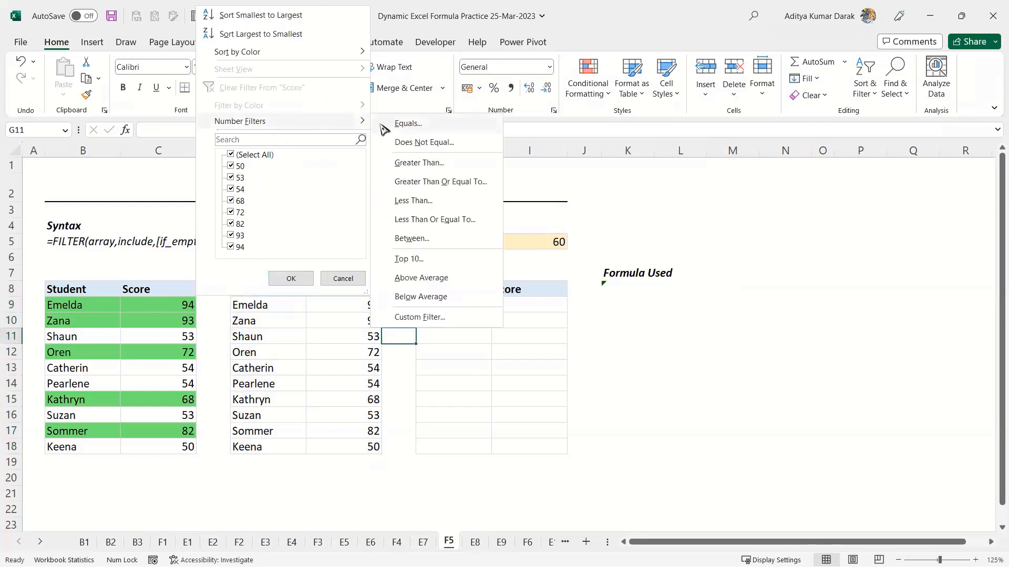
{"action": "left_click", "coordinate": [419, 162]}
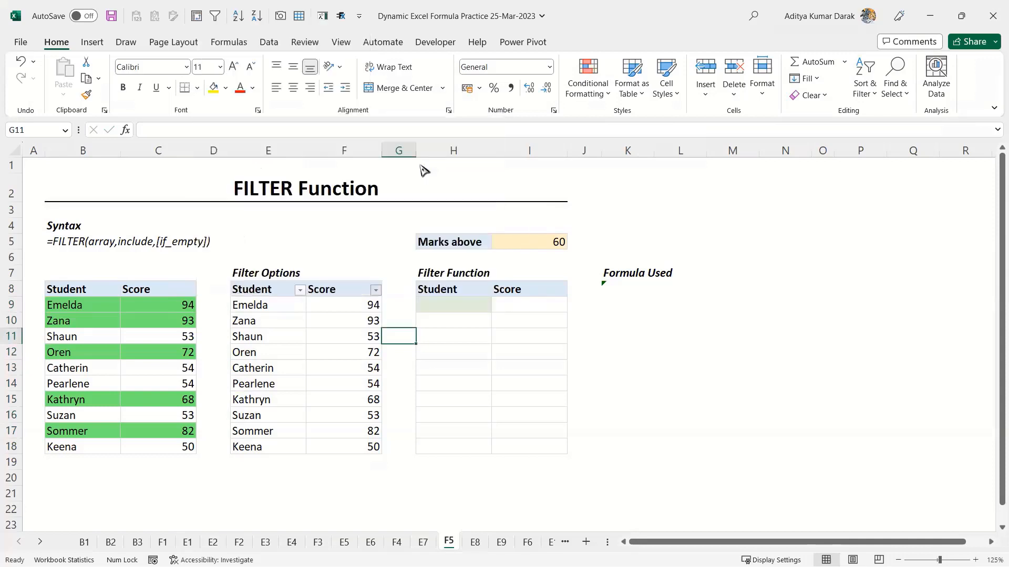
{"action": "type", "text": "60"}
{"action": "key", "text": "Return"}
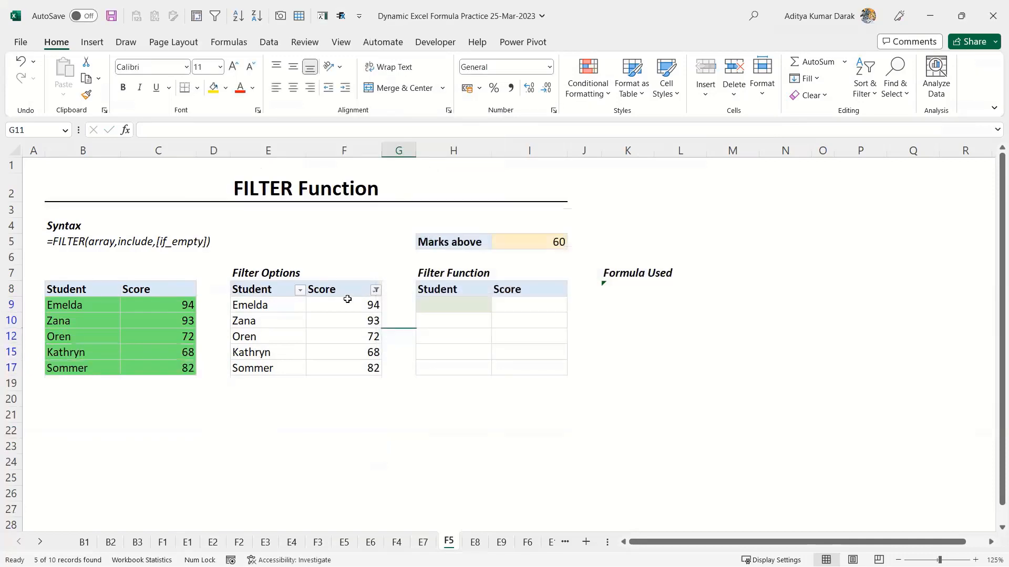
- Compare the filtered rows in both student tables, and clear the Score filter to show all records
{"action": "left_click_drag", "start_coordinate": [241, 300], "coordinate": [349, 379]}
{"action": "left_click_drag", "start_coordinate": [75, 303], "coordinate": [165, 373]}
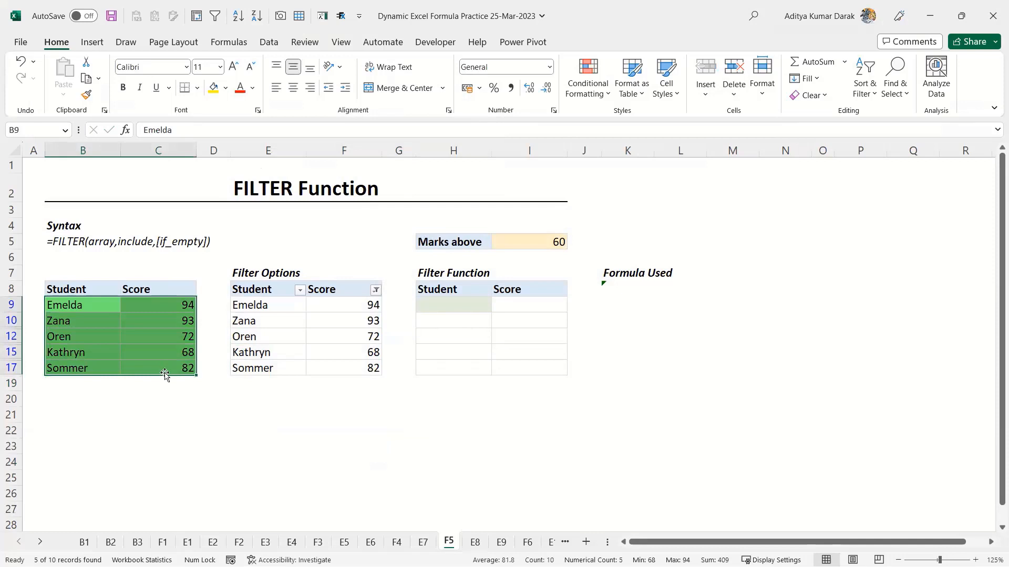
{"action": "key", "text": "alt"}
{"action": "key", "text": "d"}
{"action": "key", "text": "f"}
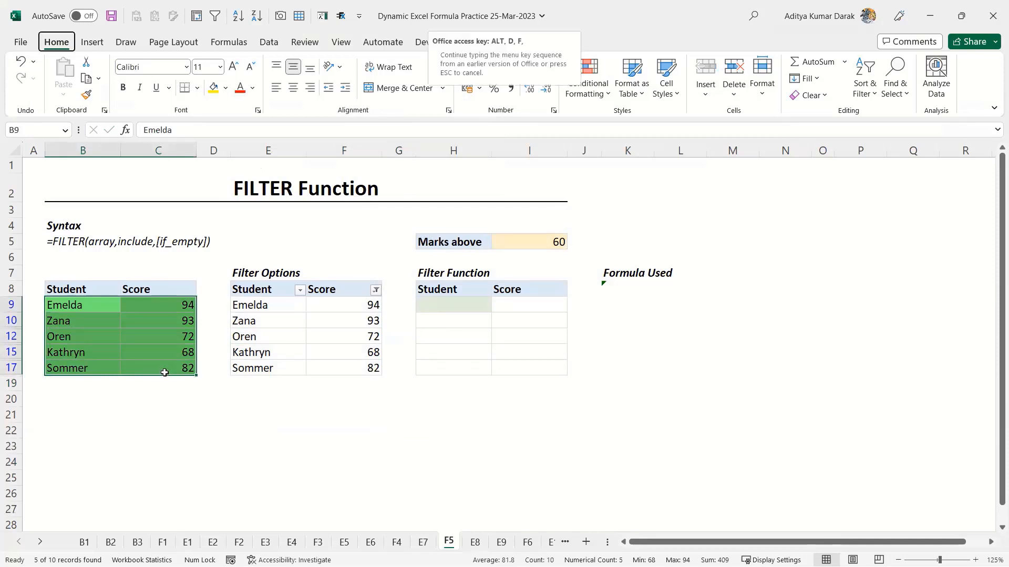
{"action": "key", "text": "s"}
{"action": "left_click", "coordinate": [287, 354]}
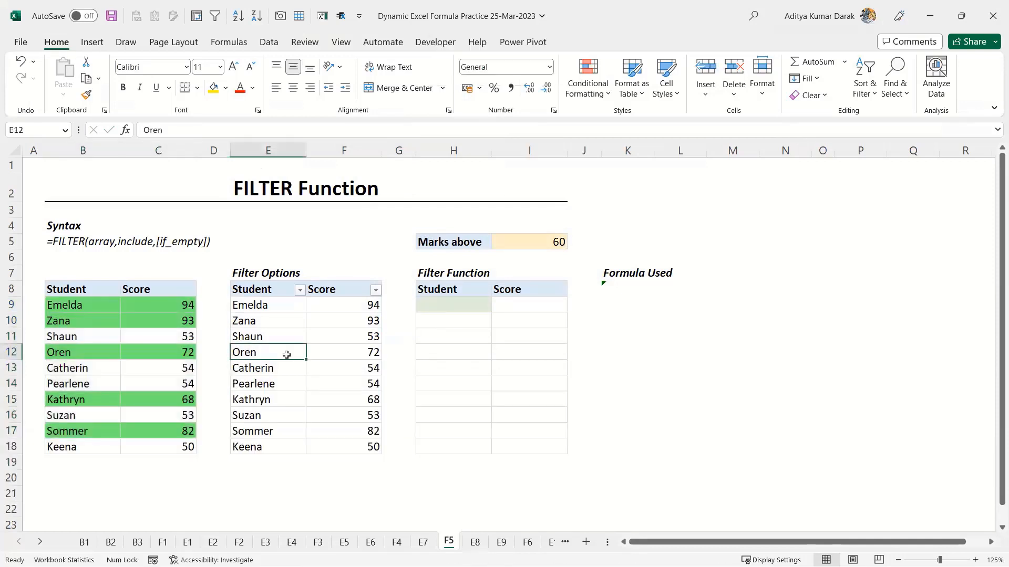
- Set the Marks above threshold in I5 to 70
{"action": "left_click", "coordinate": [564, 247]}
{"action": "type", "text": "70"}
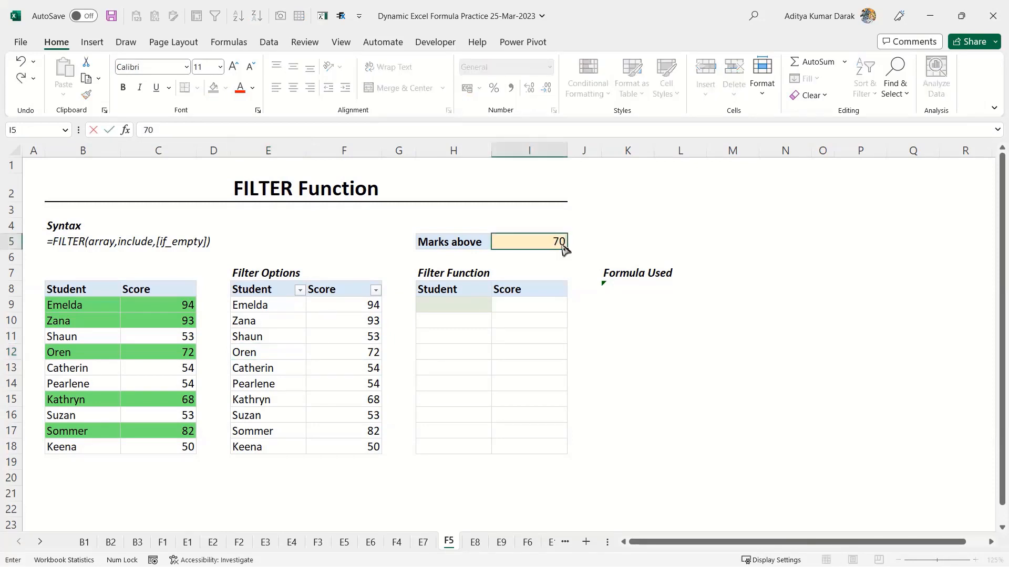
{"action": "key", "text": "ctrl+Return"}
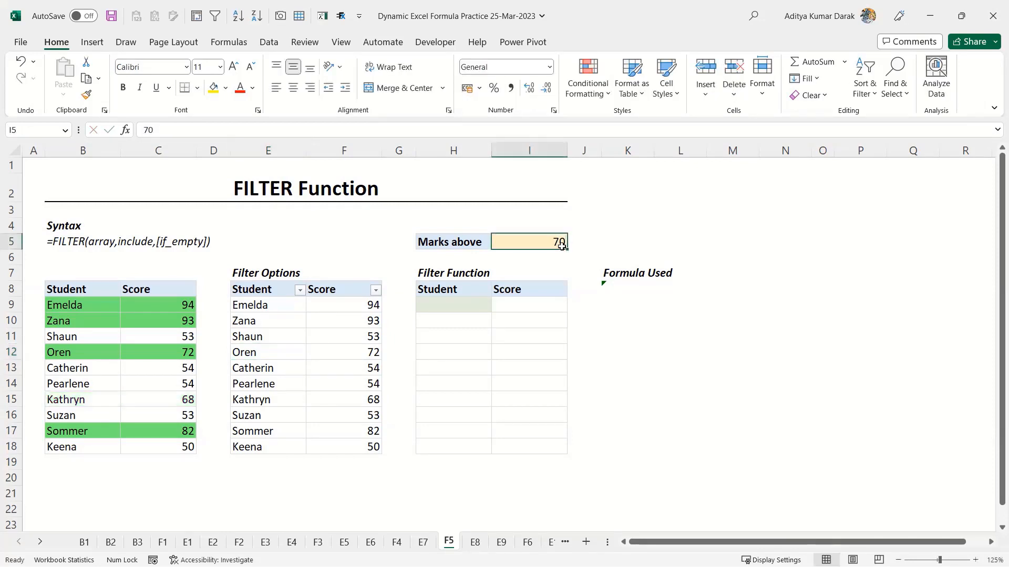
- Undo the last threshold change in I5 and enter =FILTER(B9:C18,C9:C18>I5) in H9
{"action": "key", "text": "ctrl+z"}
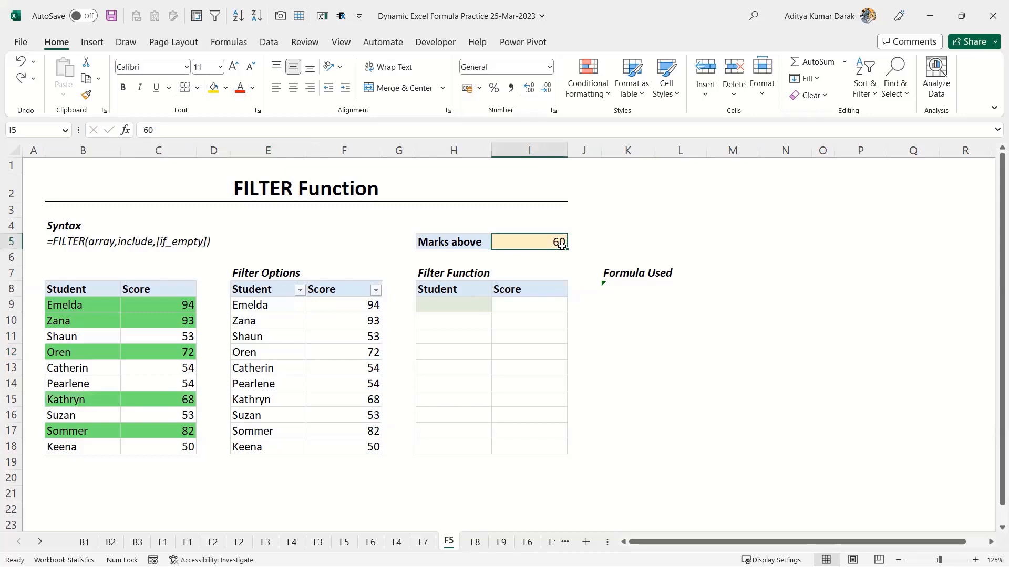
{"action": "left_click", "coordinate": [430, 303]}
{"action": "type", "text": "=FILTER("}
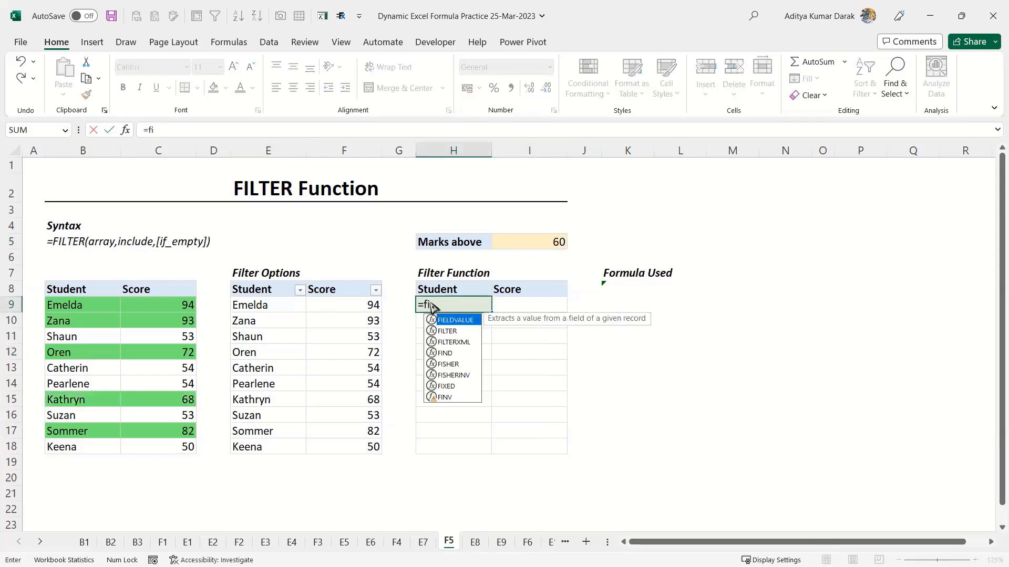
{"action": "left_click_drag", "start_coordinate": [76, 304], "coordinate": [173, 445]}
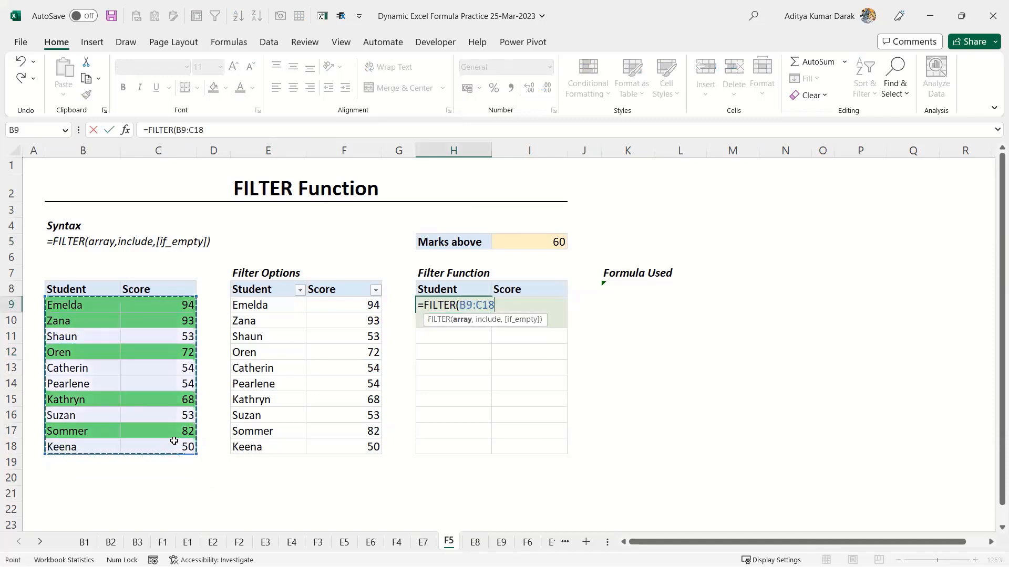
{"action": "type", "text": ","}
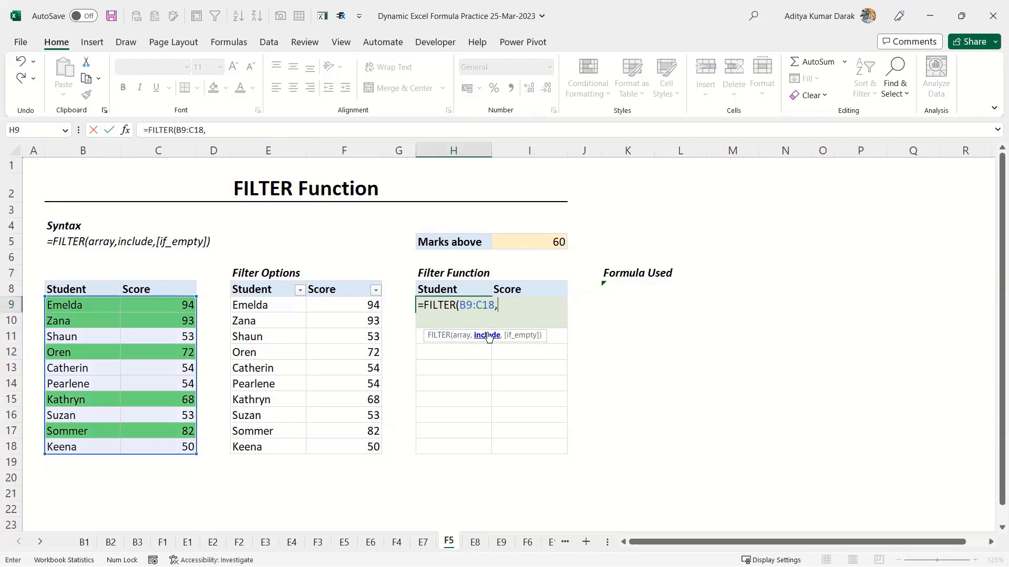
{"action": "left_click_drag", "start_coordinate": [185, 309], "coordinate": [170, 447]}
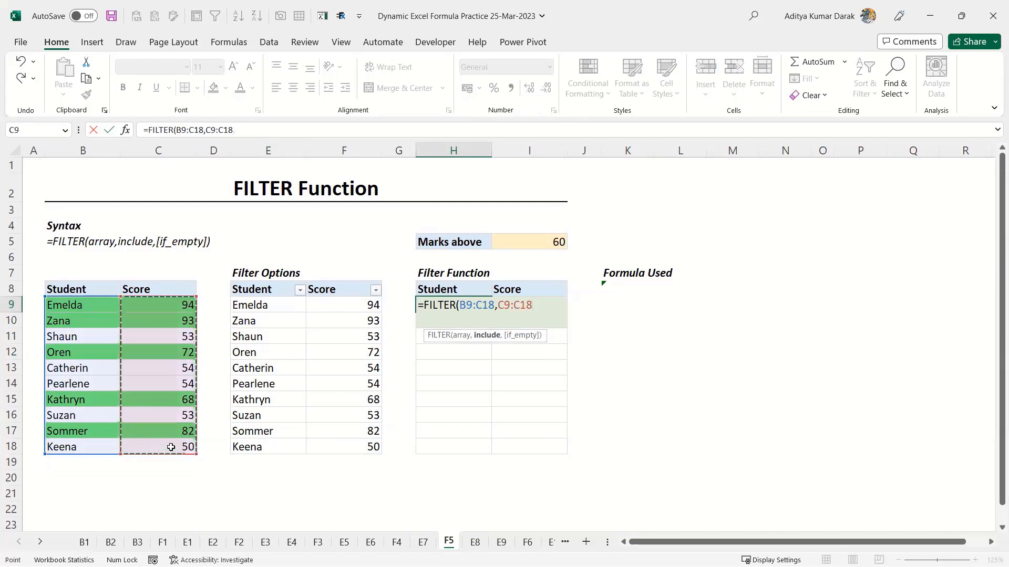
{"action": "type", "text": ">"}
{"action": "left_click", "coordinate": [539, 248]}
{"action": "key", "text": "Return"}
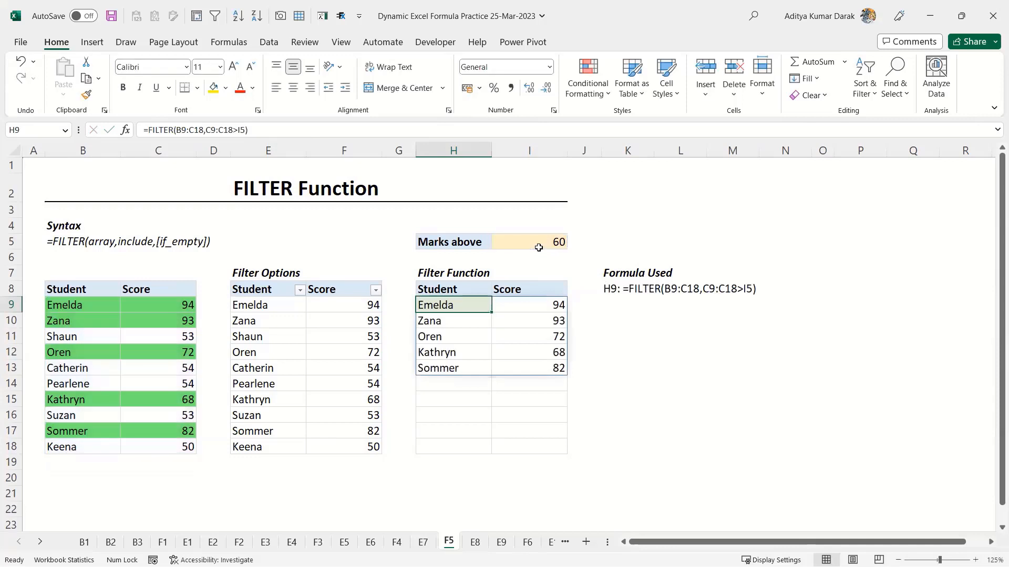
- Set the Marks above threshold in I5 to 70 and check the rows returned by the FILTER formula
{"action": "left_click", "coordinate": [538, 247]}
{"action": "type", "text": "70"}
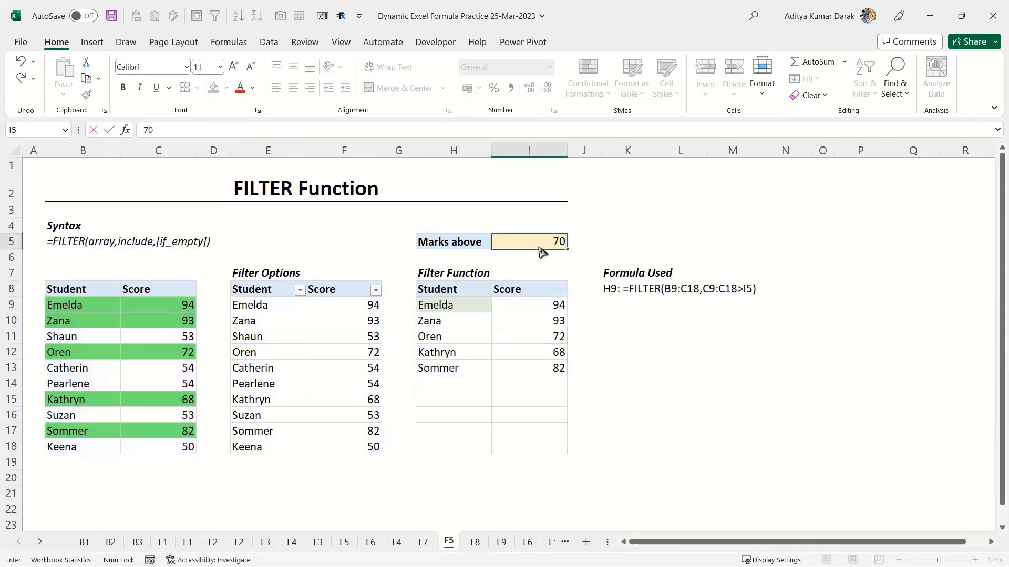
{"action": "key", "text": "Return"}
{"action": "left_click_drag", "start_coordinate": [432, 305], "coordinate": [539, 350]}
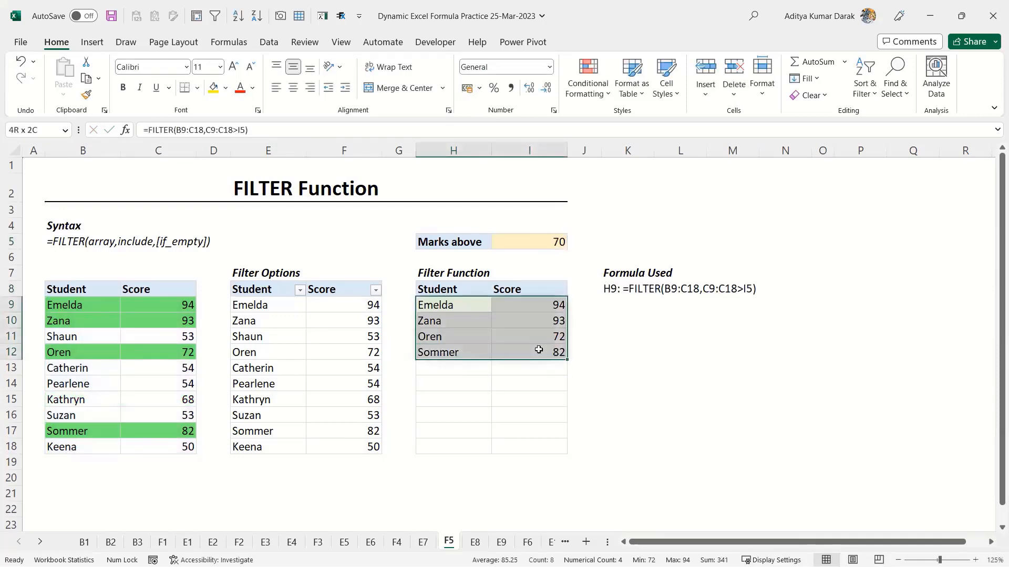
{"action": "left_click", "coordinate": [452, 301]}
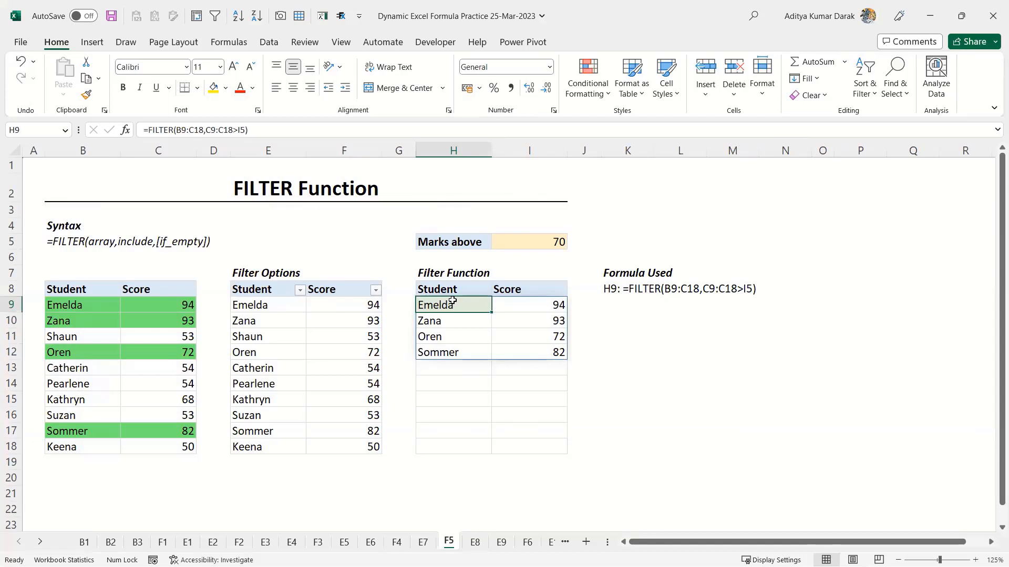
- Go to sheet E8, switch the Region in J5 to North, and set it back to Central
{"action": "key", "text": "ctrl+Page_Down"}
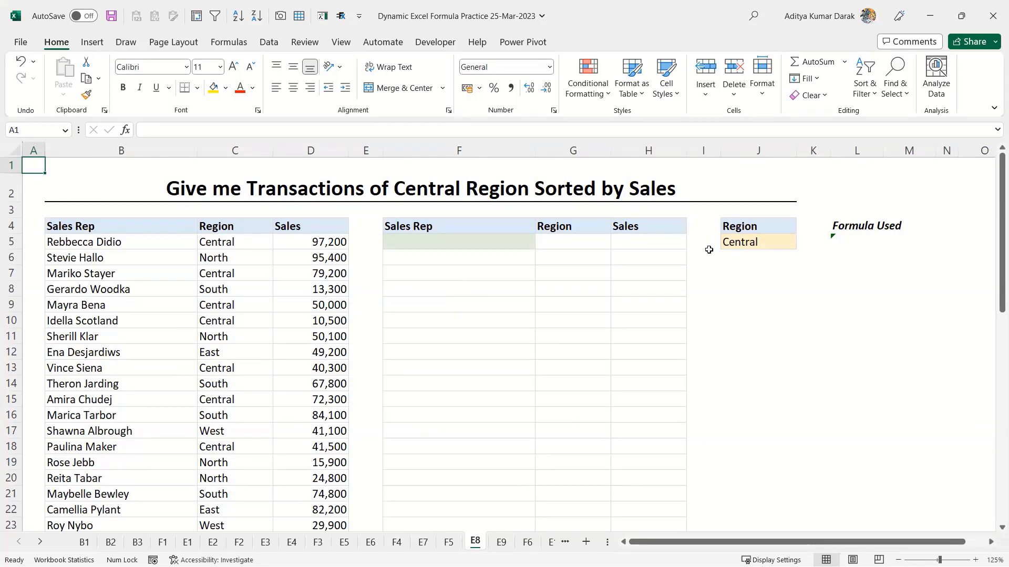
{"action": "left_click", "coordinate": [789, 242]}
{"action": "left_click", "coordinate": [801, 244]}
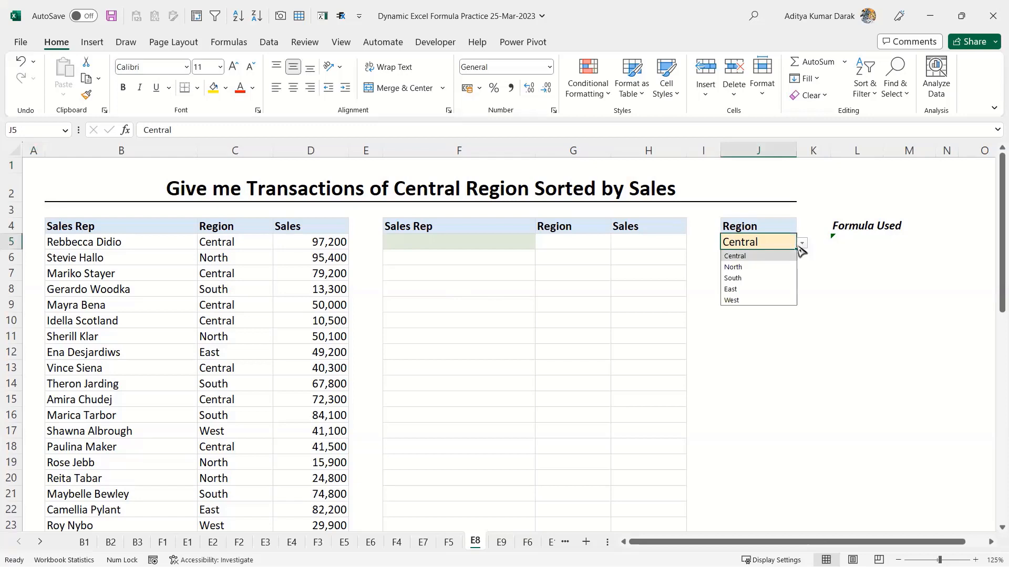
{"action": "left_click", "coordinate": [772, 268]}
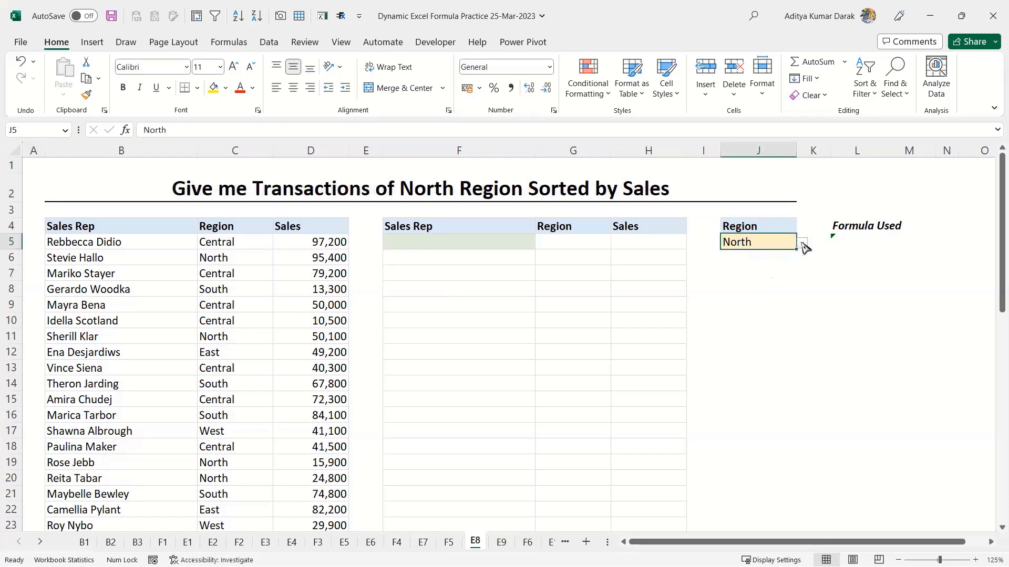
{"action": "left_click", "coordinate": [802, 243]}
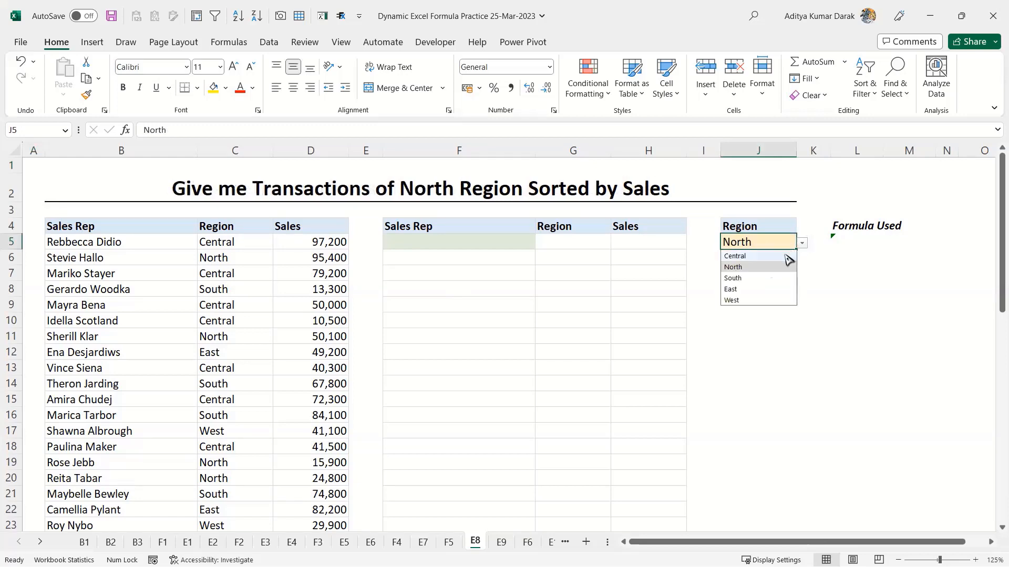
{"action": "left_click", "coordinate": [786, 256]}
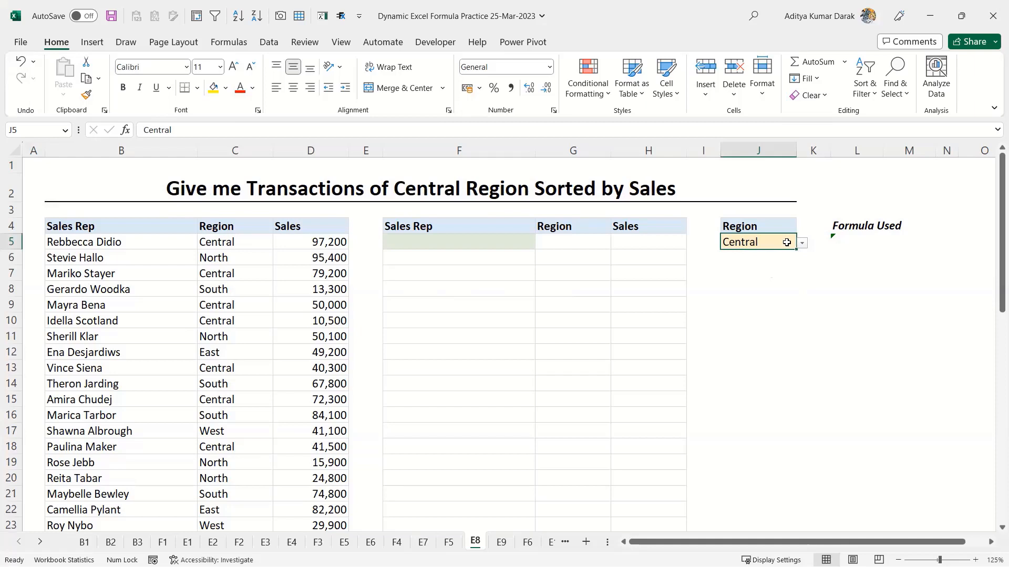
- Start a FILTER formula in F5 with the transaction data B5:D54 as its array
{"action": "left_click", "coordinate": [504, 248]}
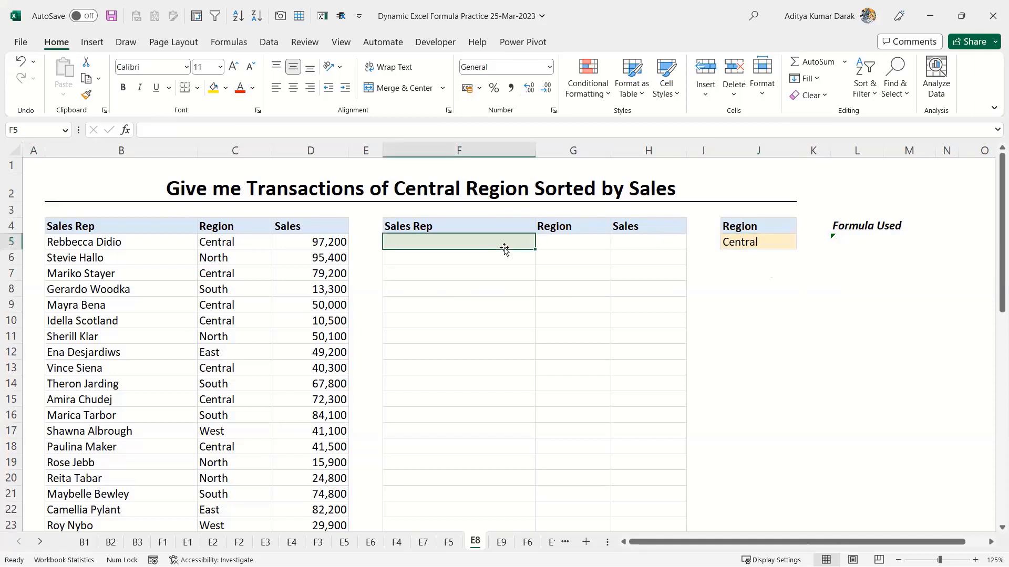
{"action": "type", "text": "=fi"}
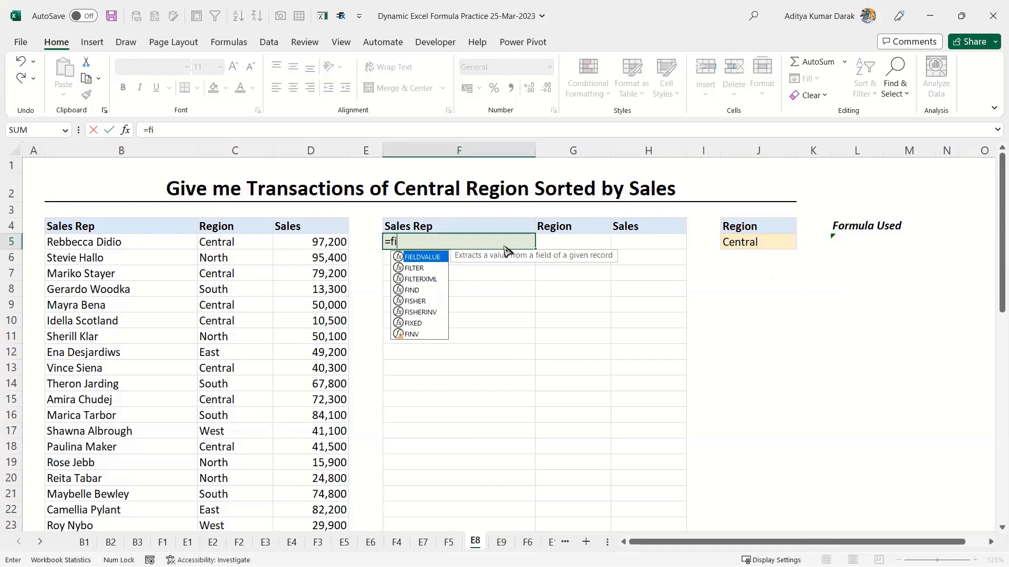
{"action": "type", "text": "l"}
{"action": "key", "text": "Tab"}
{"action": "key", "text": "ctrl+Left"}
{"action": "key", "text": "ctrl+Left"}
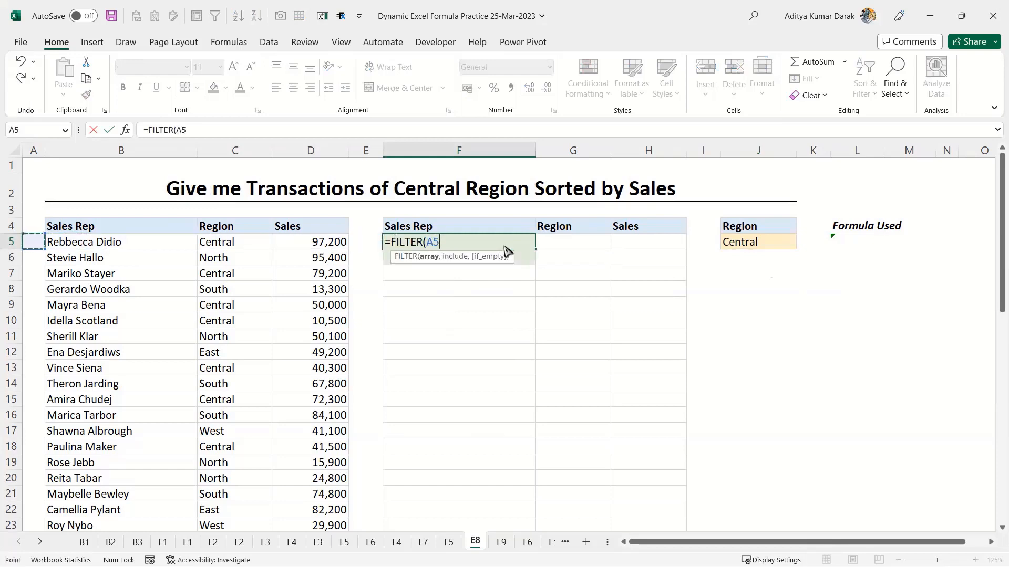
{"action": "key", "text": "ctrl+shift+Right"}
{"action": "key", "text": "ctrl+shift+Down"}
- Add the condition C5:C54=J5 to the FILTER formula and try to enter it
{"action": "type", "text": "="}
{"action": "key", "text": "Left"}
{"action": "key", "text": "Left"}
{"action": "key", "text": "Left"}
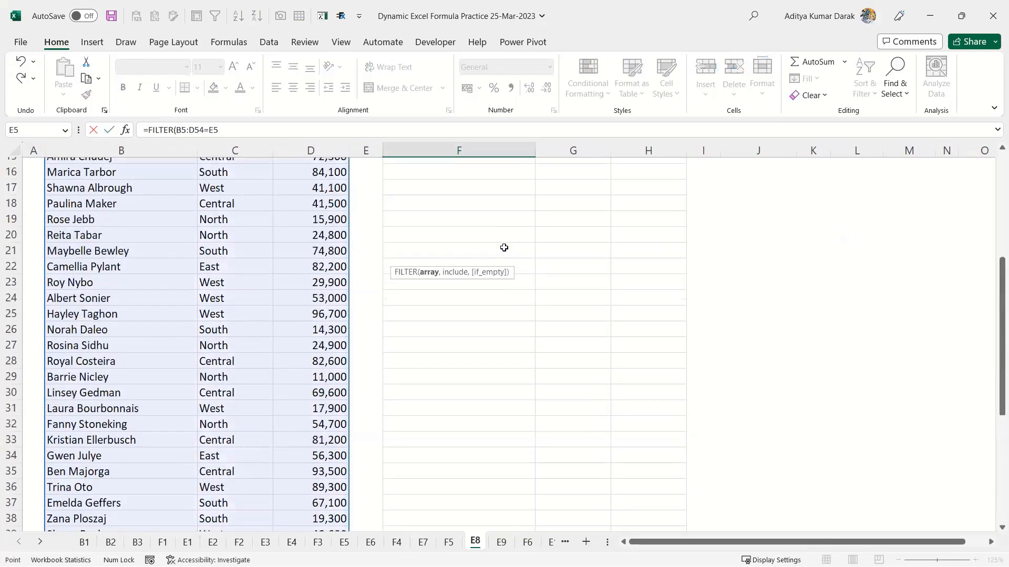
{"action": "key", "text": "ctrl+shift+Down"}
{"action": "type", "text": "="}
{"action": "key", "text": "Right"}
{"action": "key", "text": "Right"}
{"action": "key", "text": "Right"}
{"action": "key", "text": "Right"}
{"action": "key", "text": "Right"}
{"action": "key", "text": "Left"}
{"action": "key", "text": "Left"}
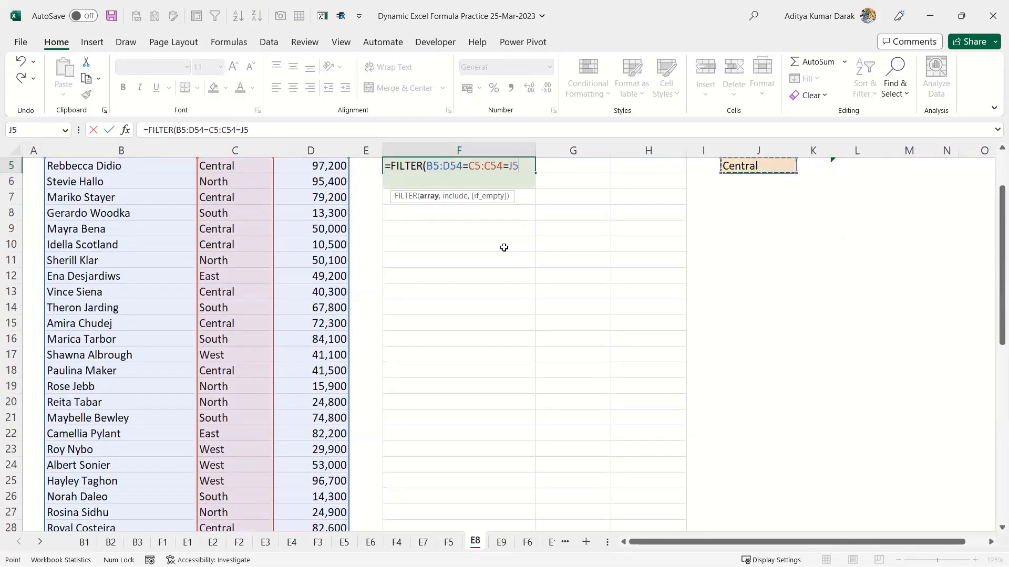
{"action": "key", "text": "Return"}
{"action": "key", "text": "Return"}
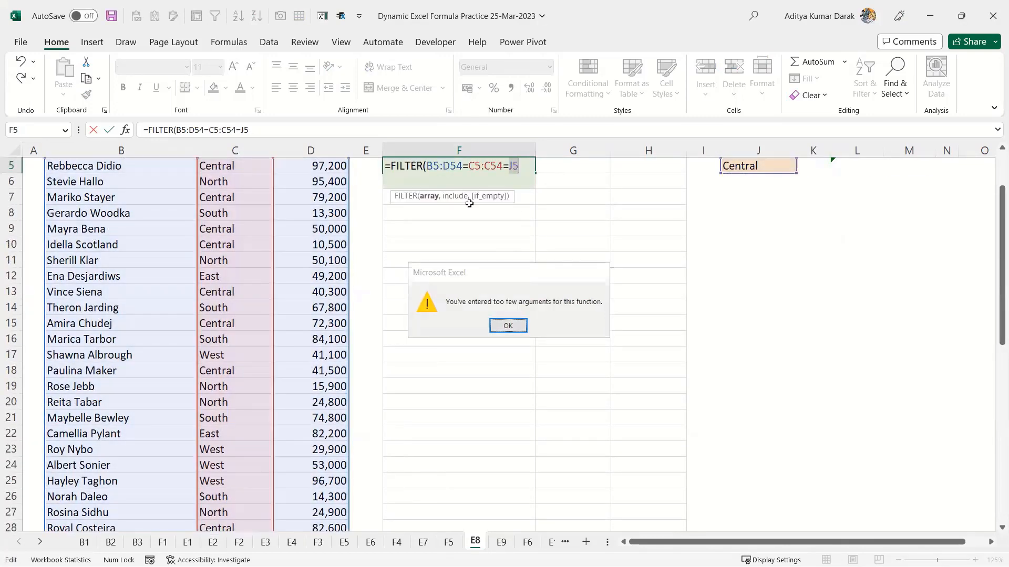
- Separate the array from the condition with a comma so that F5 holds =FILTER(B5:D54,C5:C54=J5)
{"action": "left_click", "coordinate": [468, 166]}
{"action": "key", "text": "BackSpace"}
{"action": "type", "text": ","}
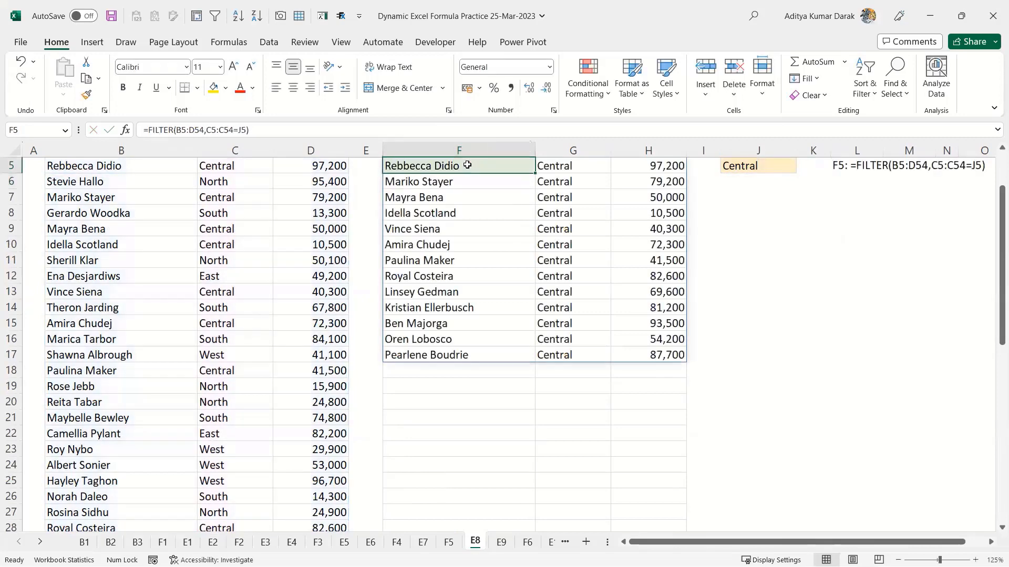
{"action": "scroll", "coordinate": [467, 165], "scroll_direction": "up", "scroll_amount": 1}
{"action": "left_click", "coordinate": [467, 164]}
{"action": "scroll", "coordinate": [467, 165], "scroll_direction": "up", "scroll_amount": 1}
- Set the Region in J5 to South and look through the filtered transactions
{"action": "key", "text": "Down"}
{"action": "key", "text": "Down"}
{"action": "key", "text": "Right"}
{"action": "key", "text": "Right"}
{"action": "key", "text": "Right"}
{"action": "key", "text": "Right"}
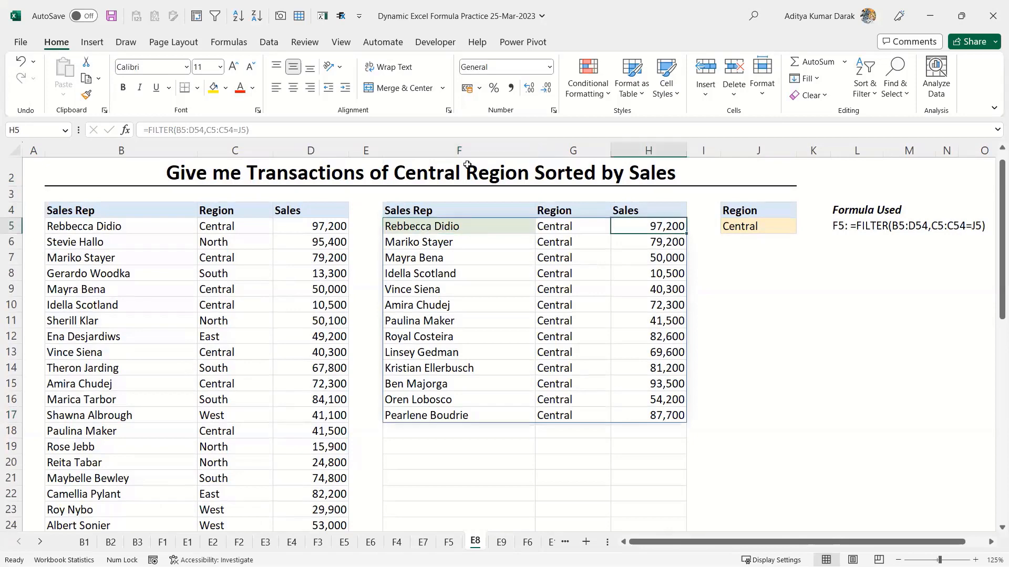
{"action": "key", "text": "alt+Down"}
{"action": "key", "text": "Down"}
{"action": "key", "text": "Down"}
{"action": "key", "text": "Return"}
{"action": "key", "text": "Down"}
{"action": "key", "text": "Left"}
{"action": "key", "text": "Left"}
{"action": "key", "text": "Left"}
{"action": "key", "text": "ctrl+Down"}
{"action": "key", "text": "Right"}
{"action": "key", "text": "Left"}
{"action": "key", "text": "ctrl+Up"}
- Set the Region in J5 back to Central
{"action": "key", "text": "Right"}
{"action": "key", "text": "Right"}
{"action": "key", "text": "Right"}
{"action": "key", "text": "Down"}
{"action": "key", "text": "alt+Down"}
{"action": "key", "text": "Up"}
{"action": "key", "text": "Up"}
{"action": "key", "text": "Up"}
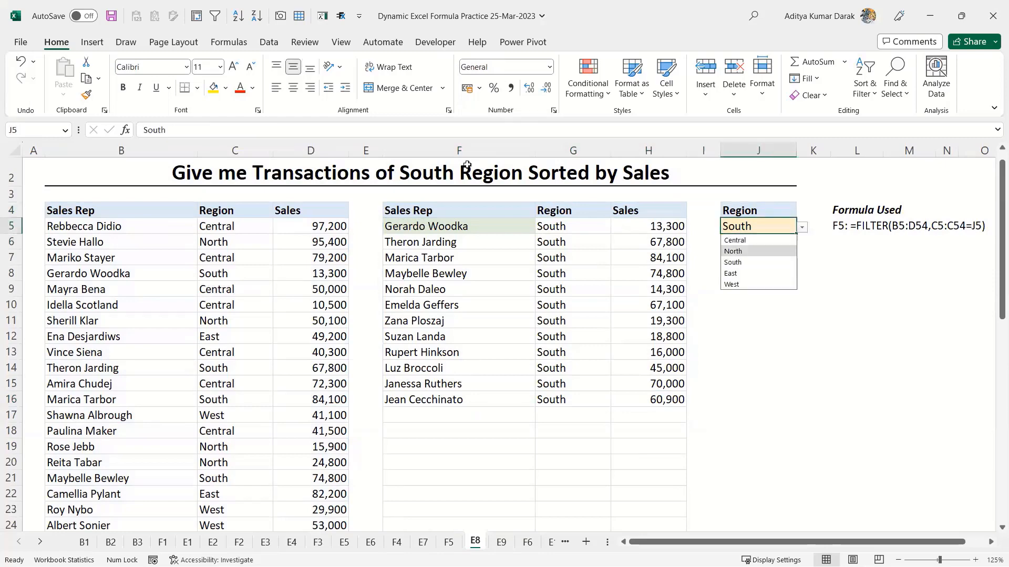
{"action": "key", "text": "Return"}
- Wrap the FILTER formula in F5 in SORT, sorting by column 3 in descending order: =SORT(FILTER(B5:D54,C5:C54=J5),3,-1)
{"action": "key", "text": "Left"}
{"action": "key", "text": "Left"}
{"action": "key", "text": "Left"}
{"action": "key", "text": "Left"}
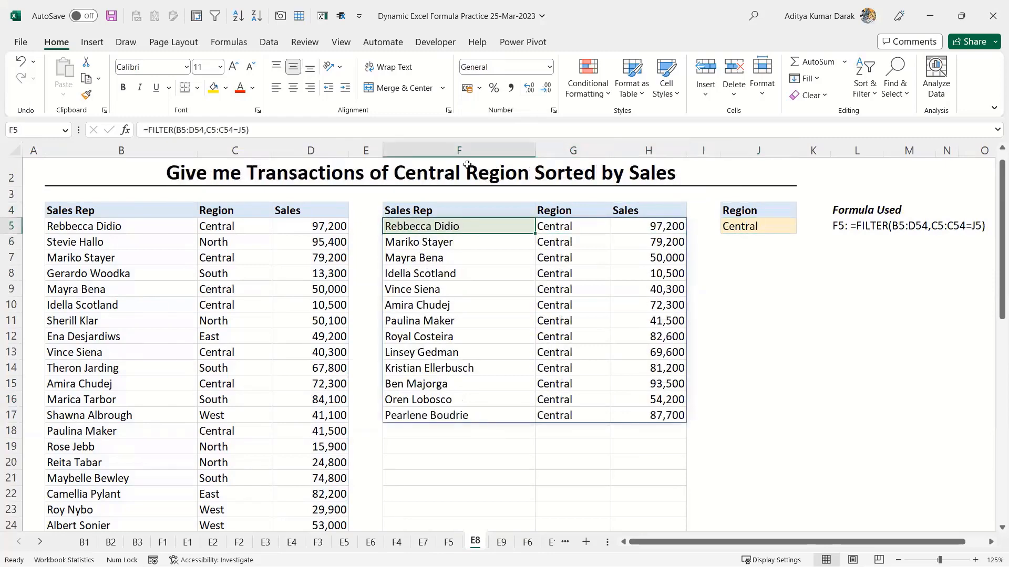
{"action": "key", "text": "F2"}
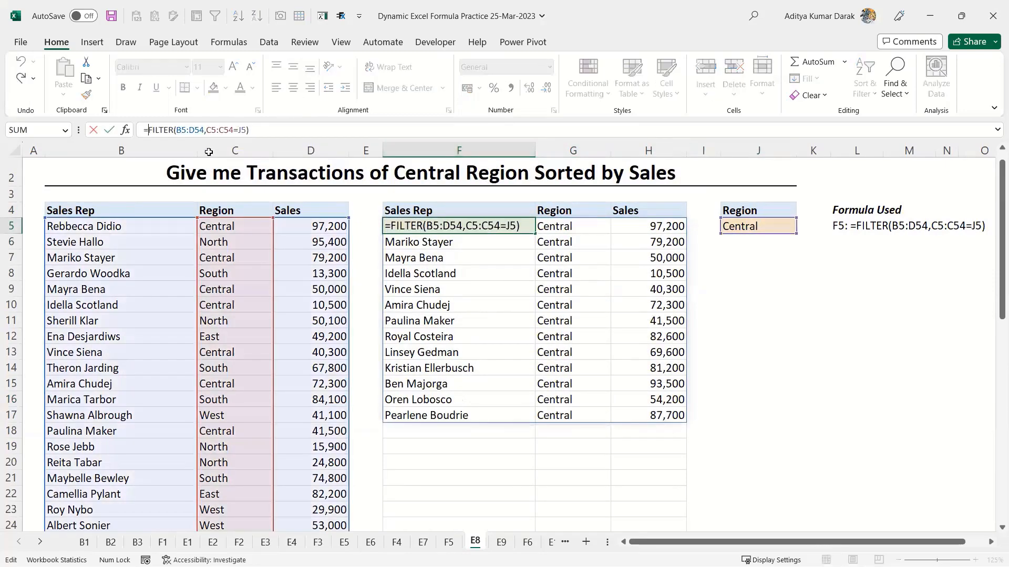
{"action": "key", "text": "Home"}
{"action": "key", "text": "Right"}
{"action": "type", "text": "SORT("}
{"action": "key", "text": "End"}
{"action": "type", "text": ","}
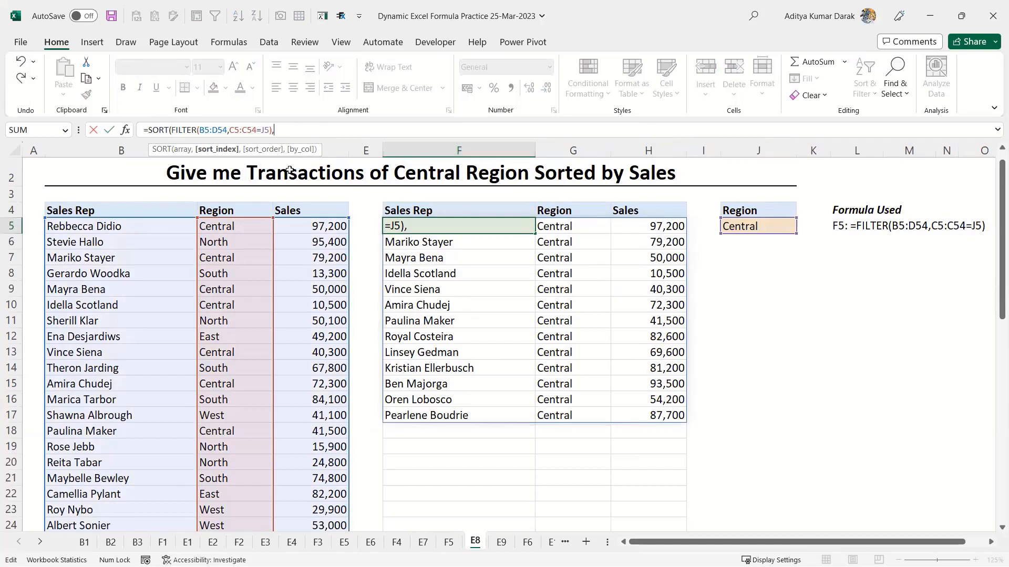
{"action": "type", "text": "3,"}
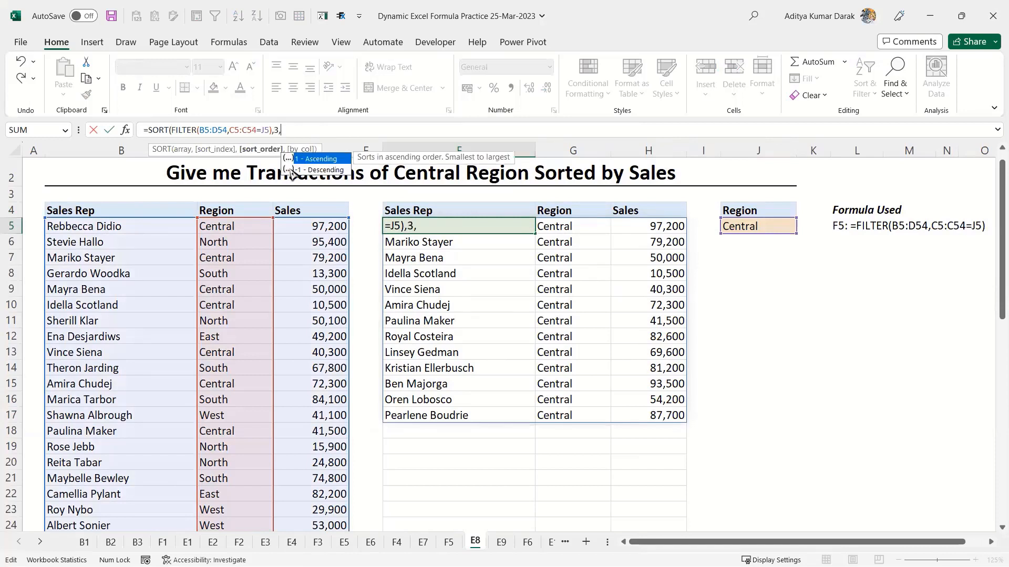
{"action": "double_click", "coordinate": [290, 171]}
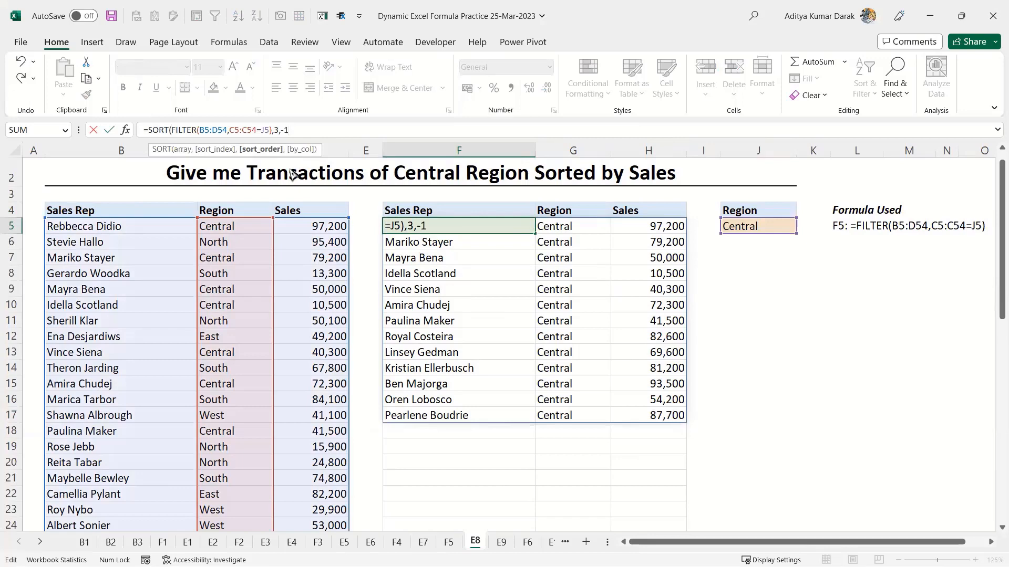
{"action": "key", "text": "Return"}
{"action": "key", "text": "Return"}
- Check the sorted Sales column and set the Region in J5 to South
{"action": "key", "text": "Right"}
{"action": "key", "text": "Right"}
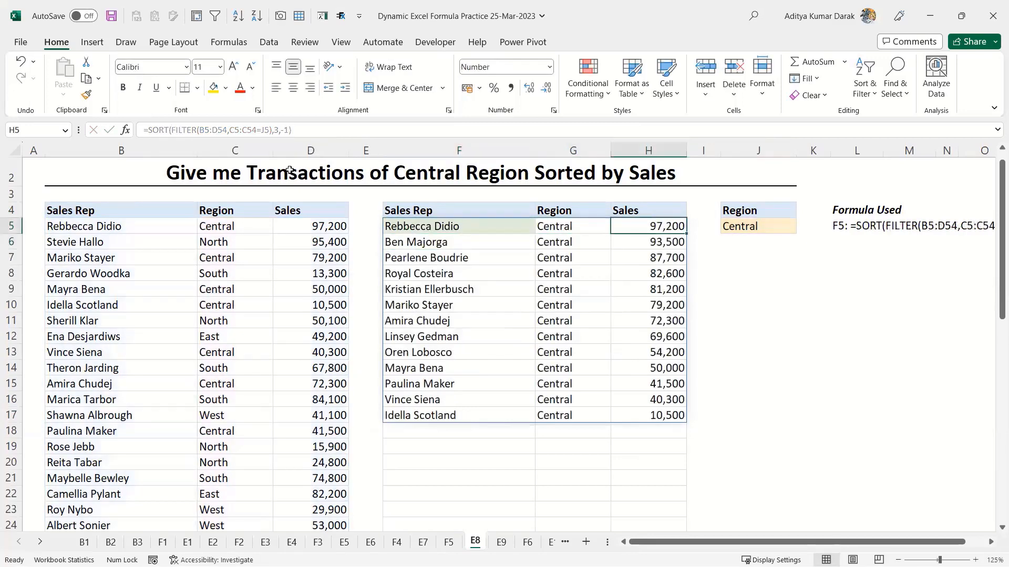
{"action": "key", "text": "ctrl+shift+Down"}
{"action": "key", "text": "Right"}
{"action": "key", "text": "Right"}
{"action": "key", "text": "alt+Down"}
{"action": "key", "text": "Down"}
{"action": "key", "text": "Down"}
{"action": "key", "text": "Down"}
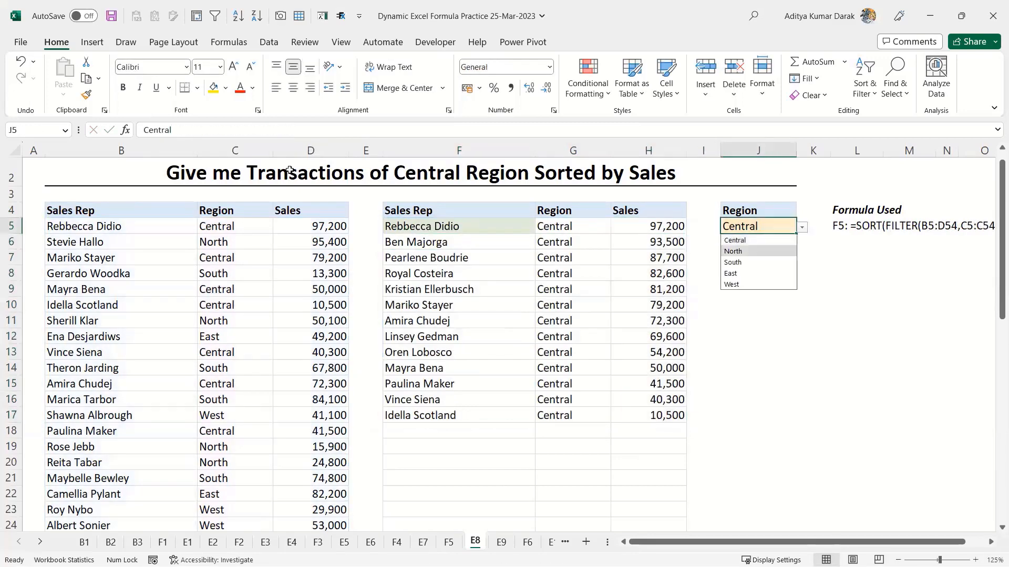
{"action": "key", "text": "Return"}
{"action": "key", "text": "Left"}
{"action": "key", "text": "Left"}
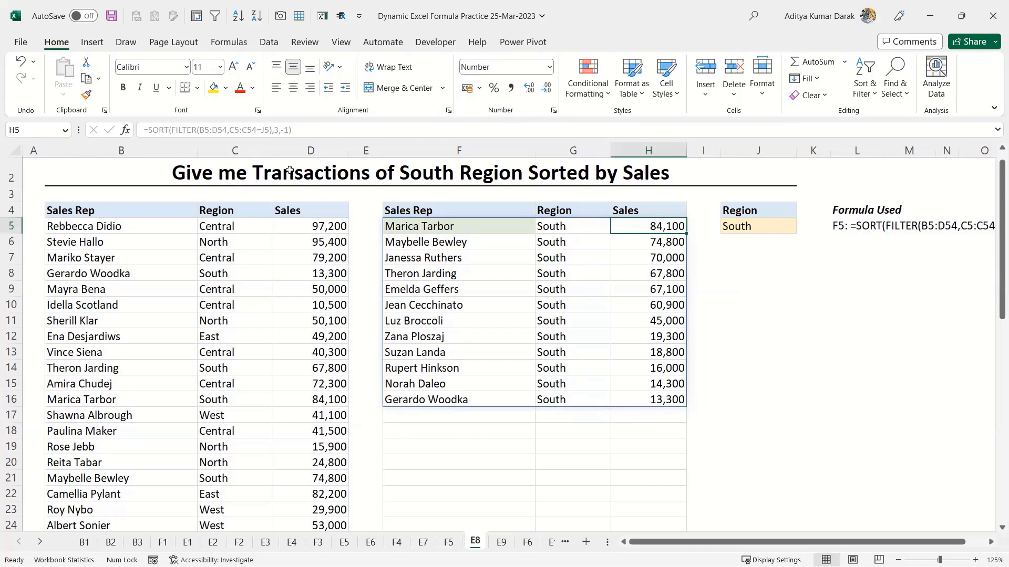
- Go to sheet E9 and enter TRUE in both O10 and P10
{"action": "key", "text": "ctrl+Page_Down"}
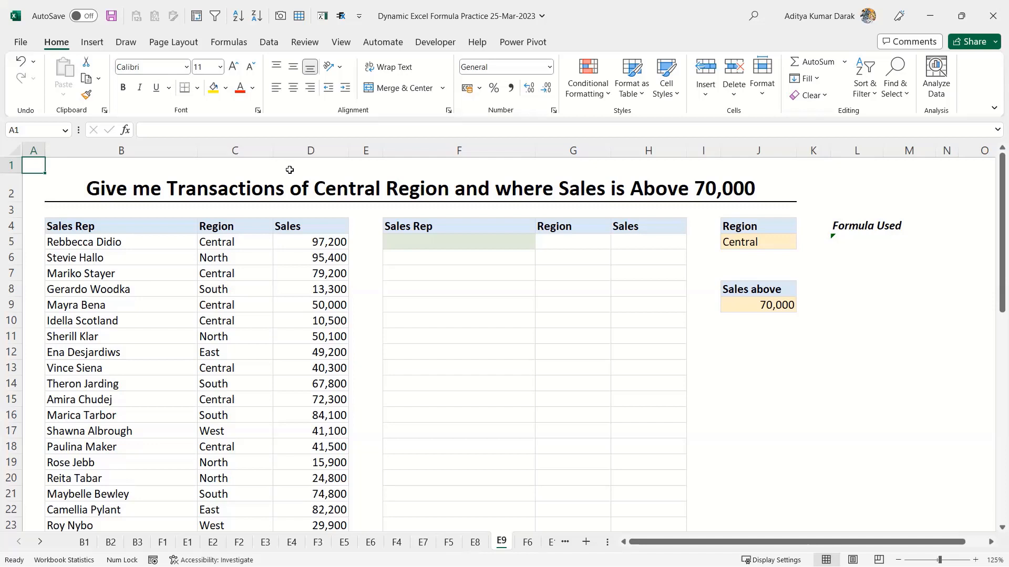
{"action": "left_click", "coordinate": [991, 542]}
{"action": "scroll", "coordinate": [594, 376], "scroll_direction": "right", "scroll_amount": 3}
{"action": "left_click", "coordinate": [653, 320]}
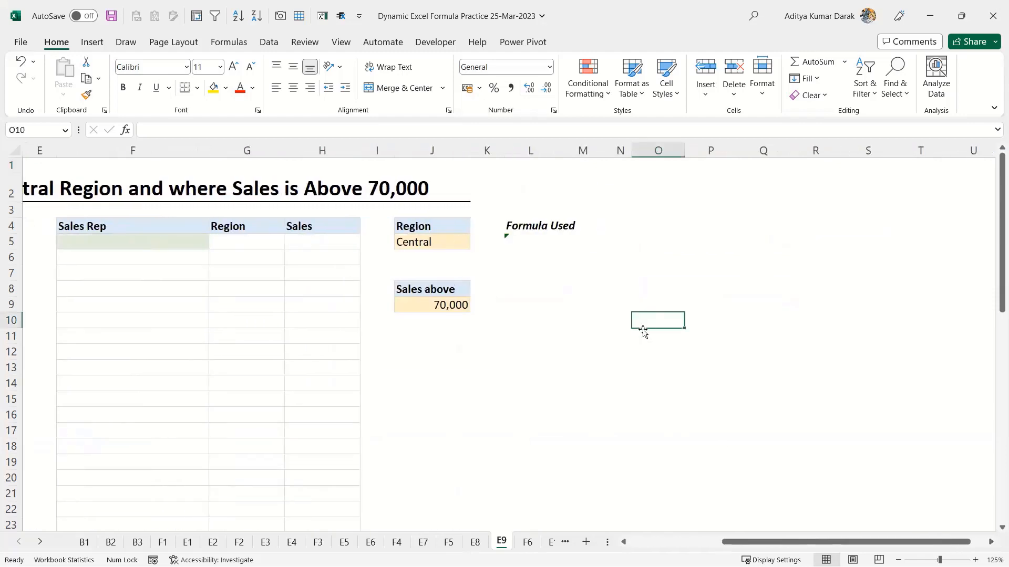
{"action": "type", "text": "True"}
{"action": "key", "text": "Tab"}
{"action": "type", "text": "True"}
{"action": "key", "text": "Return"}
- Add a second row to the logical test grid: FALSE in O11 and TRUE in P11
{"action": "left_click", "coordinate": [643, 327]}
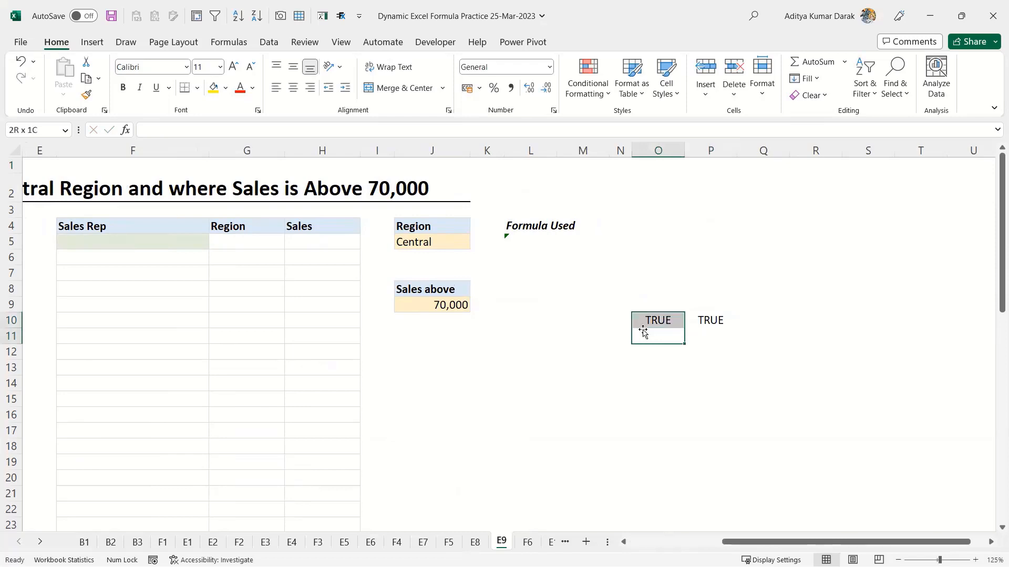
{"action": "left_click", "coordinate": [643, 332]}
{"action": "type", "text": "False"}
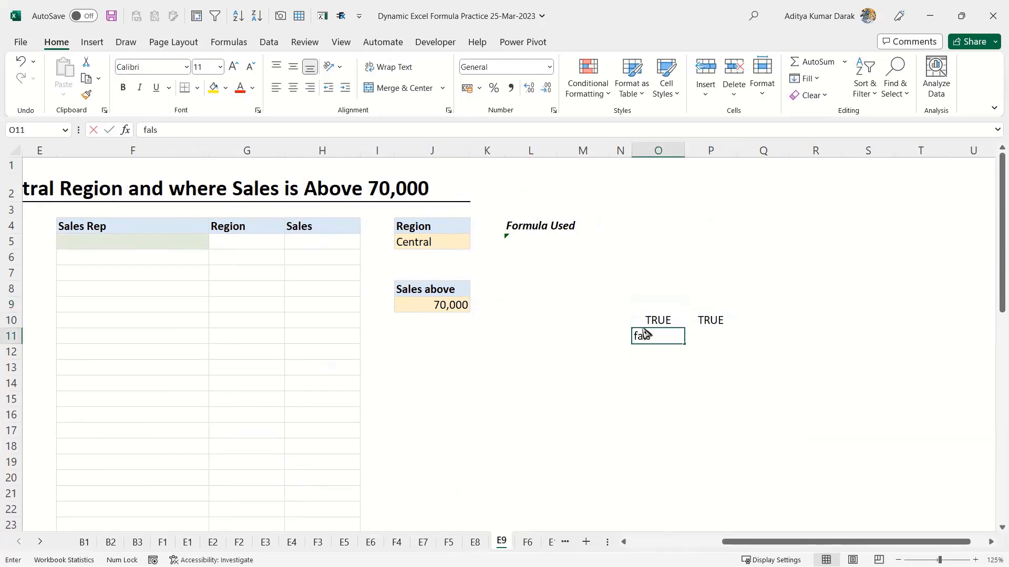
{"action": "key", "text": "Tab"}
{"action": "type", "text": "true"}
{"action": "key", "text": "Tab"}
{"action": "key", "text": "Up"}
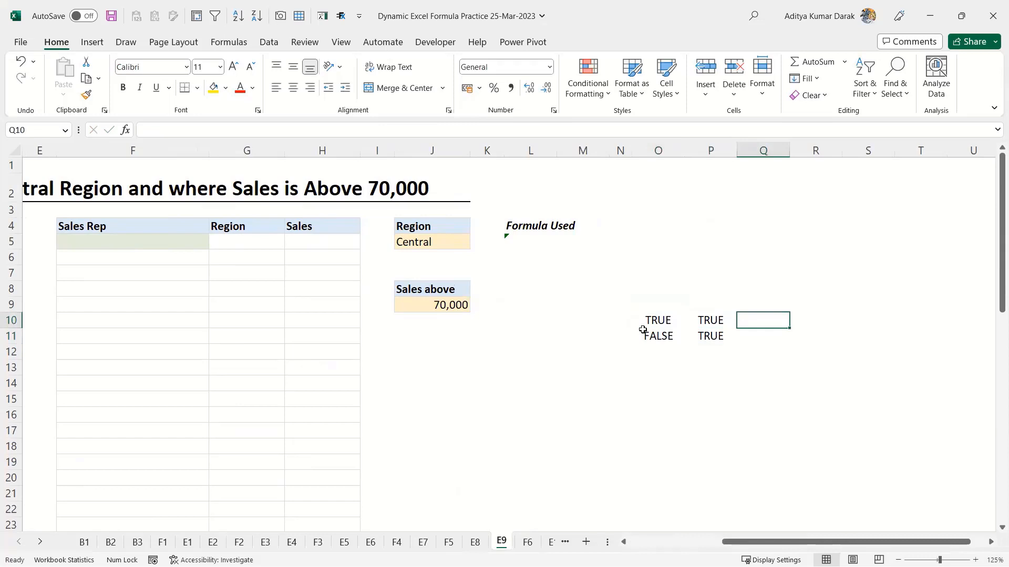
- Enter the formula =D5:D54>J9 in E5 to test every Sales amount against the Sales above threshold
{"action": "key", "text": "ctrl+Left"}
{"action": "key", "text": "ctrl+Left"}
{"action": "key", "text": "ctrl+Left"}
{"action": "key", "text": "ctrl+Left"}
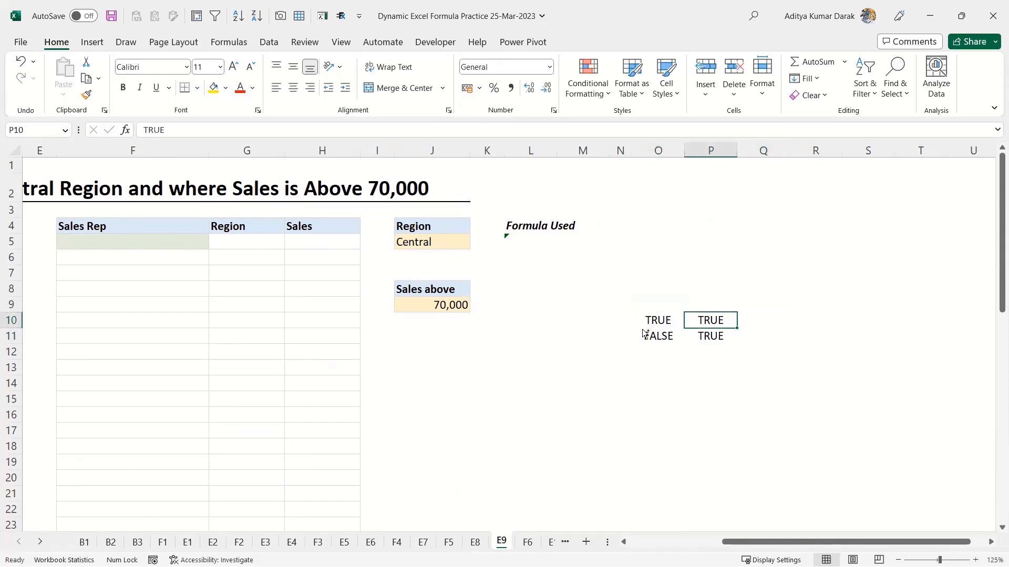
{"action": "key", "text": "Right"}
{"action": "key", "text": "Right"}
{"action": "key", "text": "Right"}
{"action": "key", "text": "Up"}
{"action": "key", "text": "Up"}
{"action": "key", "text": "Up"}
{"action": "key", "text": "Up"}
{"action": "key", "text": "Up"}
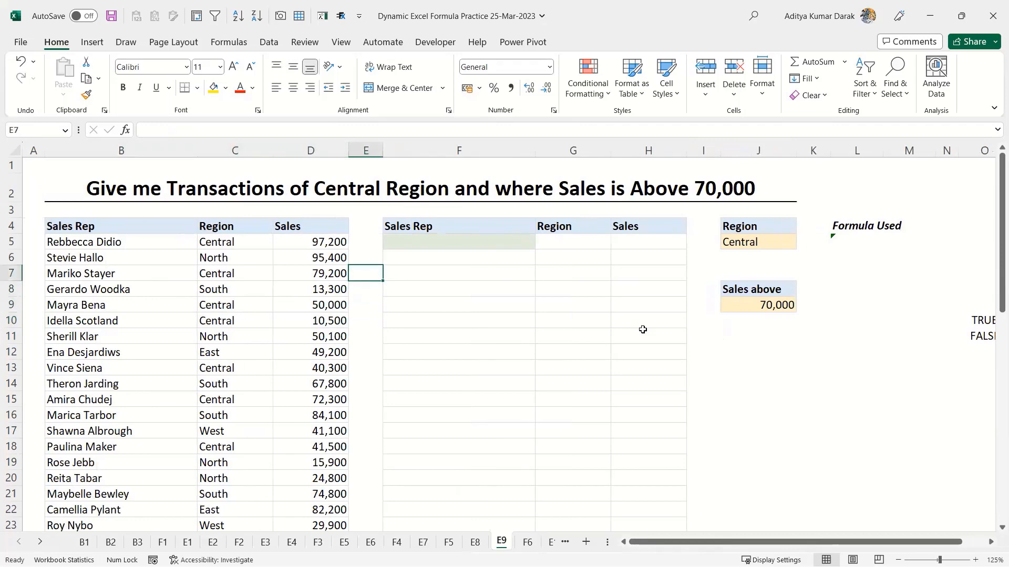
{"action": "type", "text": "="}
{"action": "key", "text": "Left"}
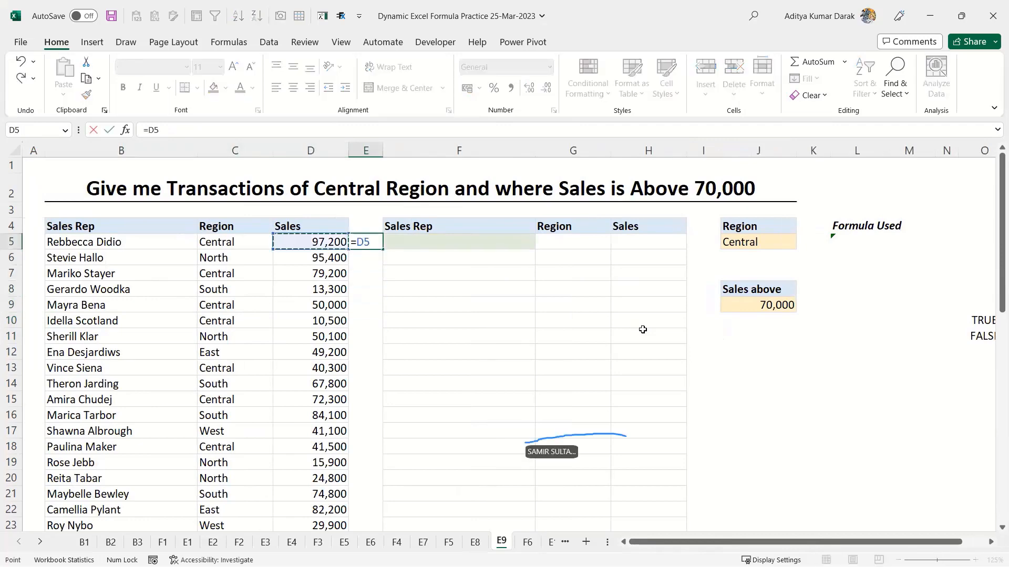
{"action": "key", "text": "ctrl+shift+Down"}
{"action": "type", "text": ">"}
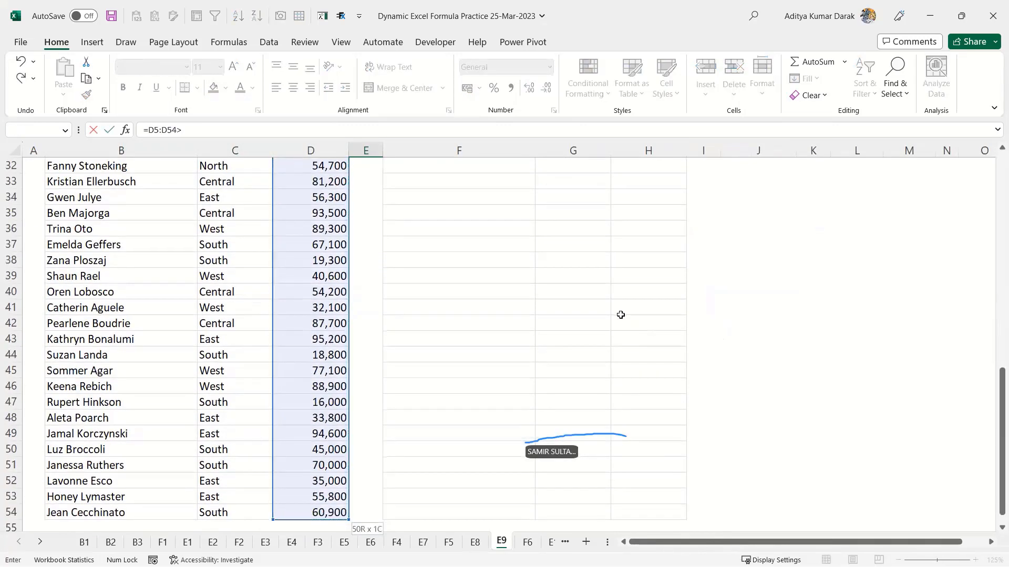
{"action": "left_click", "coordinate": [511, 302]}
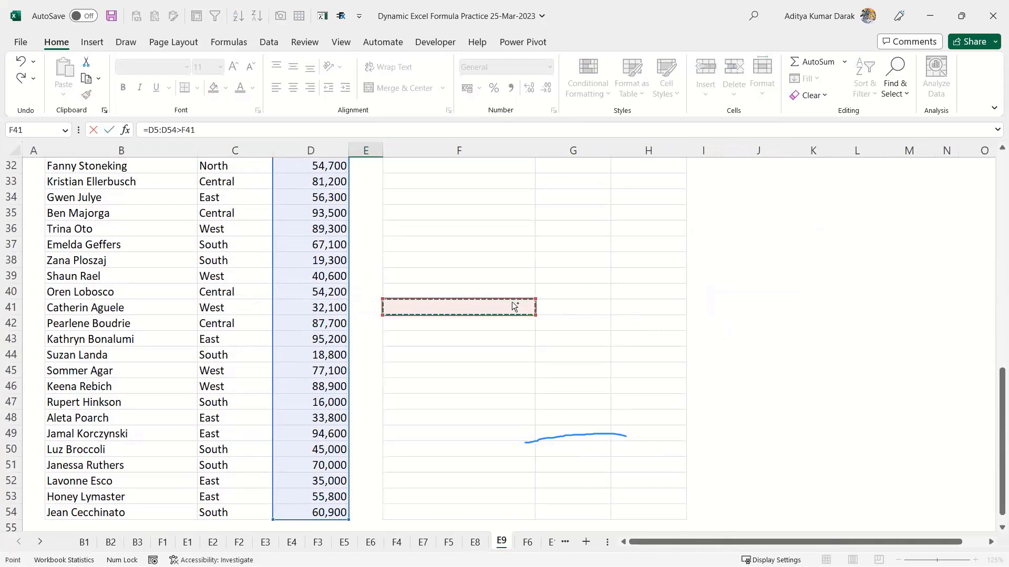
{"action": "key", "text": "ctrl+Up"}
{"action": "key", "text": "ctrl+Up"}
{"action": "key", "text": "Down"}
{"action": "key", "text": "Down"}
{"action": "key", "text": "Down"}
{"action": "key", "text": "Right"}
{"action": "key", "text": "Right"}
{"action": "key", "text": "Right"}
{"action": "key", "text": "Down"}
{"action": "key", "text": "Right"}
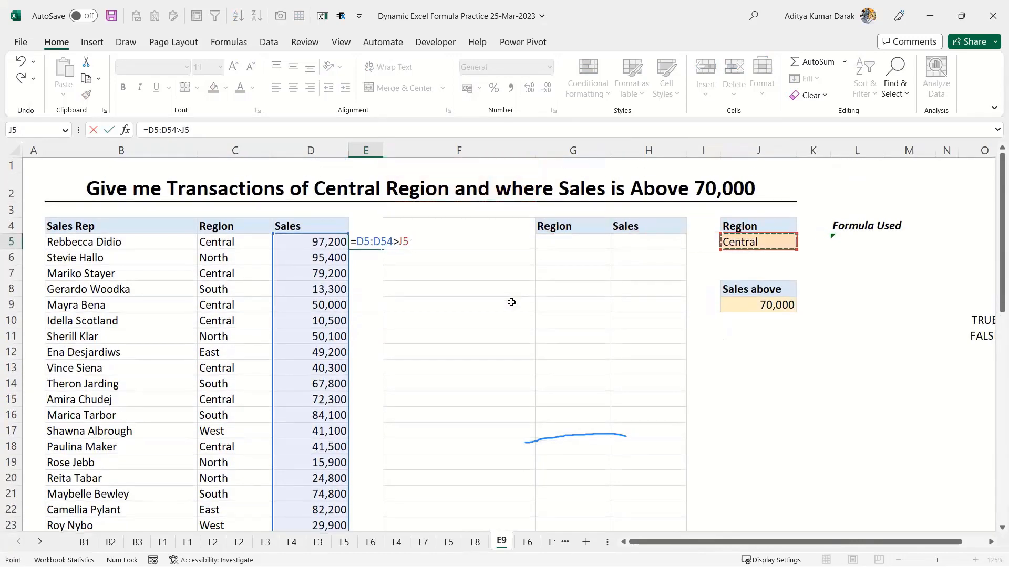
{"action": "key", "text": "Down"}
{"action": "key", "text": "Down"}
{"action": "key", "text": "Down"}
{"action": "key", "text": "Down"}
{"action": "key", "text": "Return"}
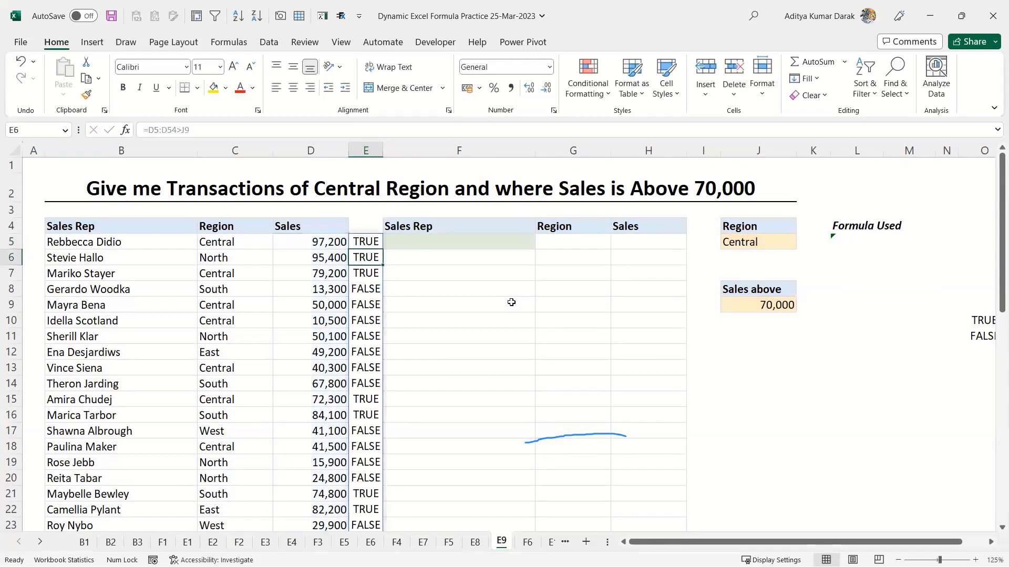
- Enter =AND(O10:P11) in Q10 to test the TRUE/FALSE grid with the AND function
{"action": "left_click_drag", "start_coordinate": [366, 241], "coordinate": [369, 432]}
{"action": "left_click_drag", "start_coordinate": [747, 541], "coordinate": [867, 545]}
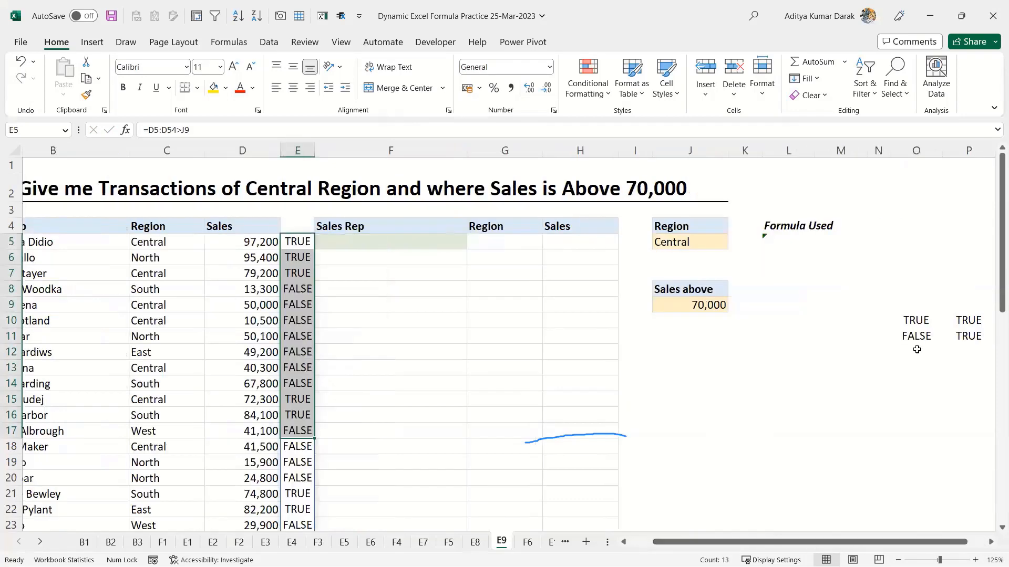
{"action": "left_click_drag", "start_coordinate": [915, 321], "coordinate": [968, 336]}
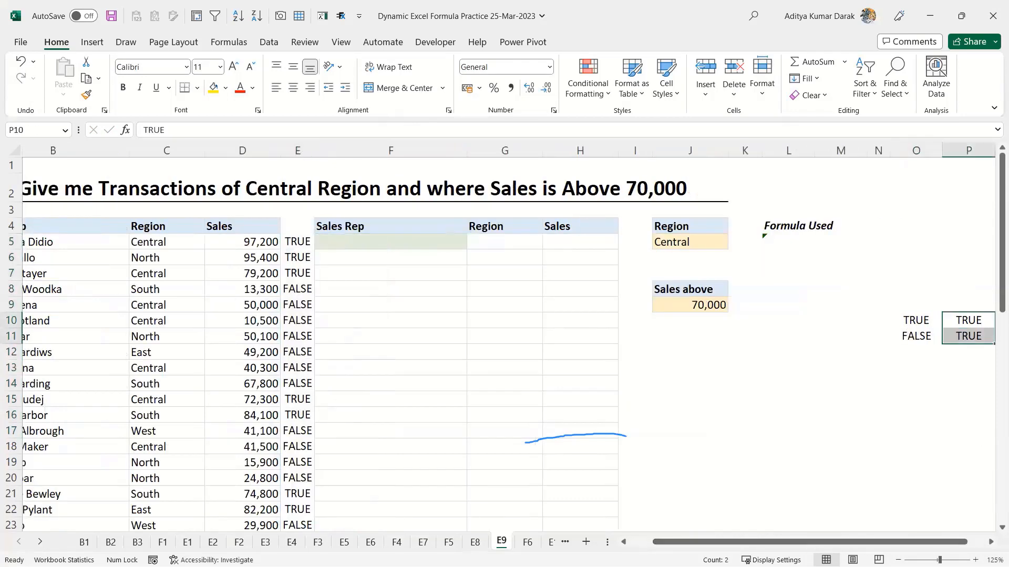
{"action": "scroll", "coordinate": [865, 311], "scroll_direction": "right", "scroll_amount": 2}
{"action": "left_click", "coordinate": [831, 314]}
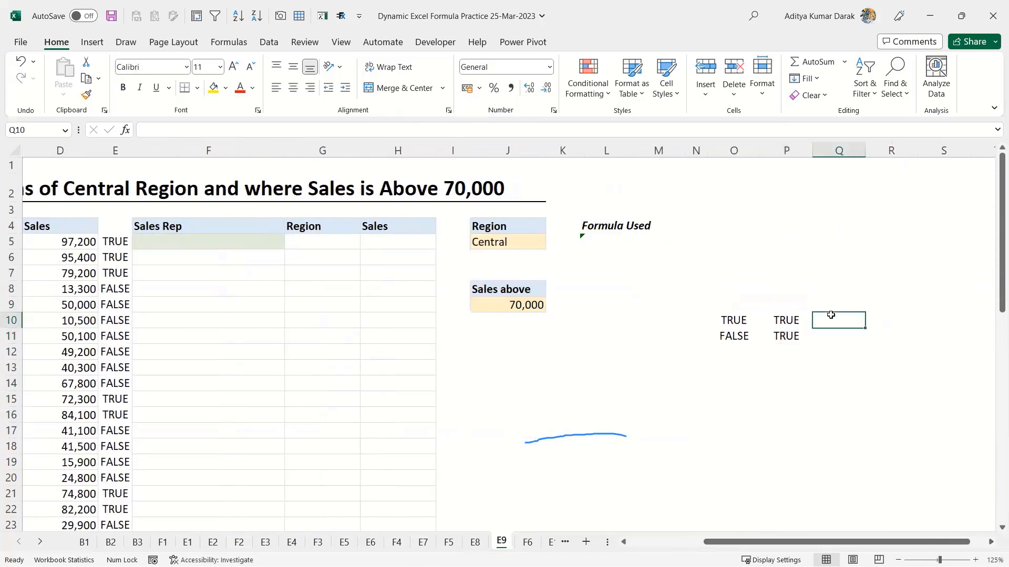
{"action": "type", "text": "=and"}
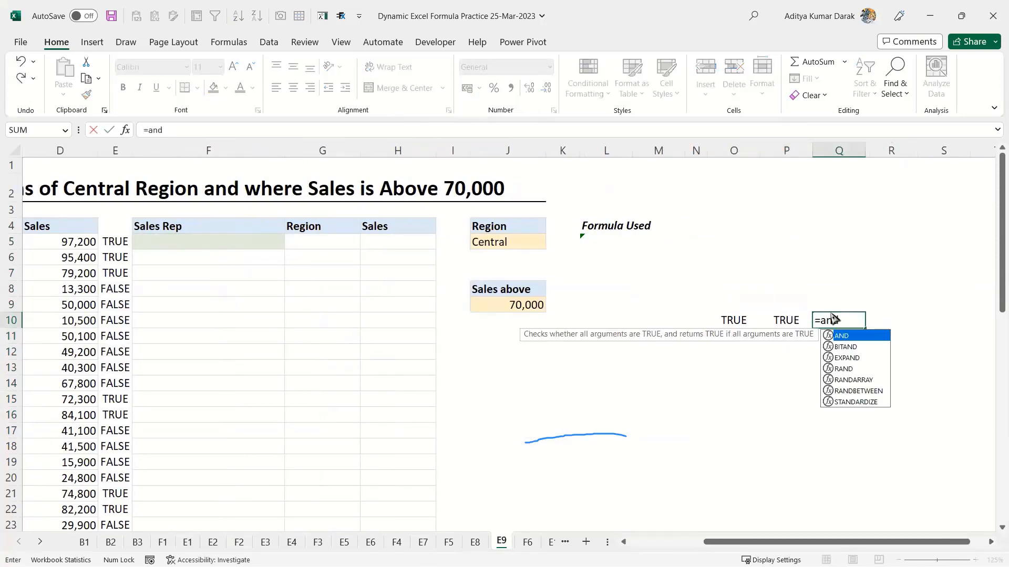
{"action": "key", "text": "Tab"}
{"action": "key", "text": "Left"}
{"action": "key", "text": "shift+Left"}
{"action": "key", "text": "shift+Down"}
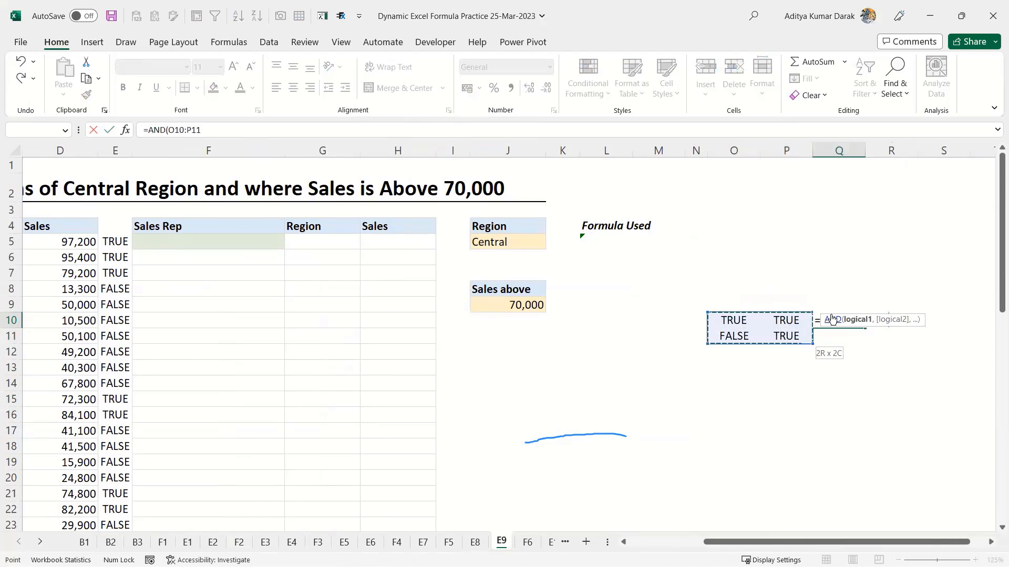
{"action": "key", "text": "ctrl+Return"}
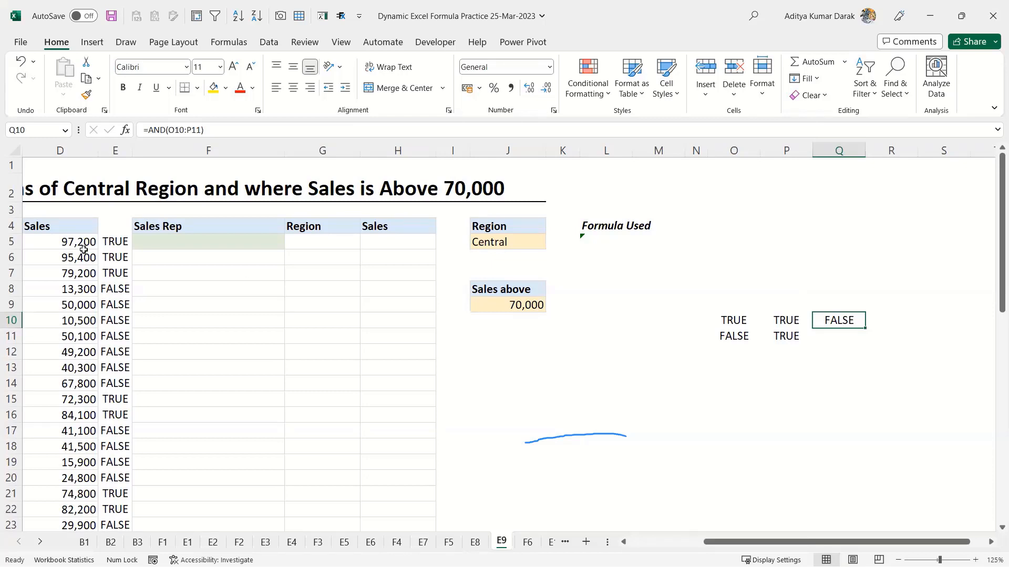
- Clear the sales comparison formula from E5
{"action": "left_click", "coordinate": [109, 242]}
{"action": "scroll", "coordinate": [109, 242], "scroll_direction": "left", "scroll_amount": 3}
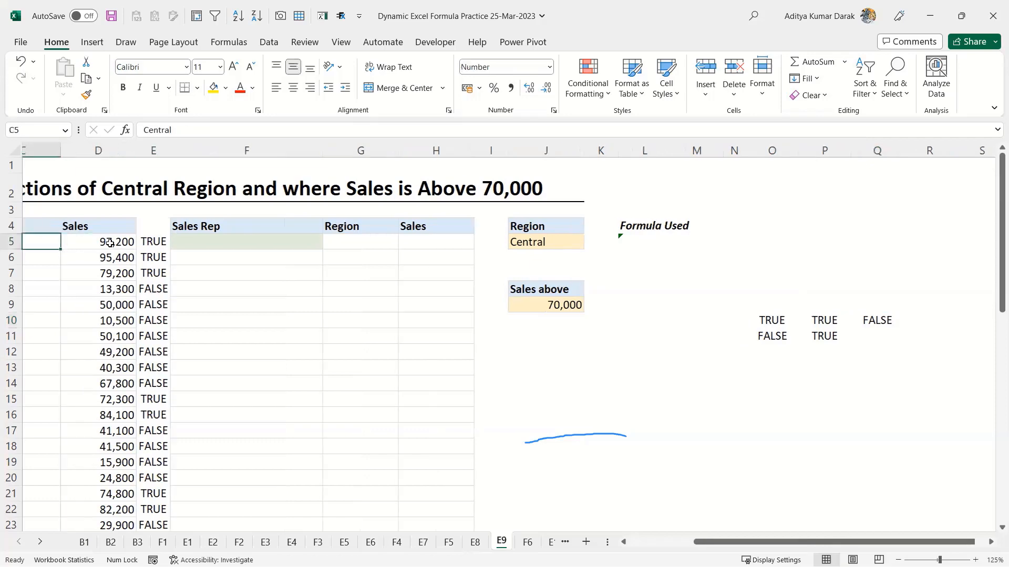
{"action": "key", "text": "Delete"}
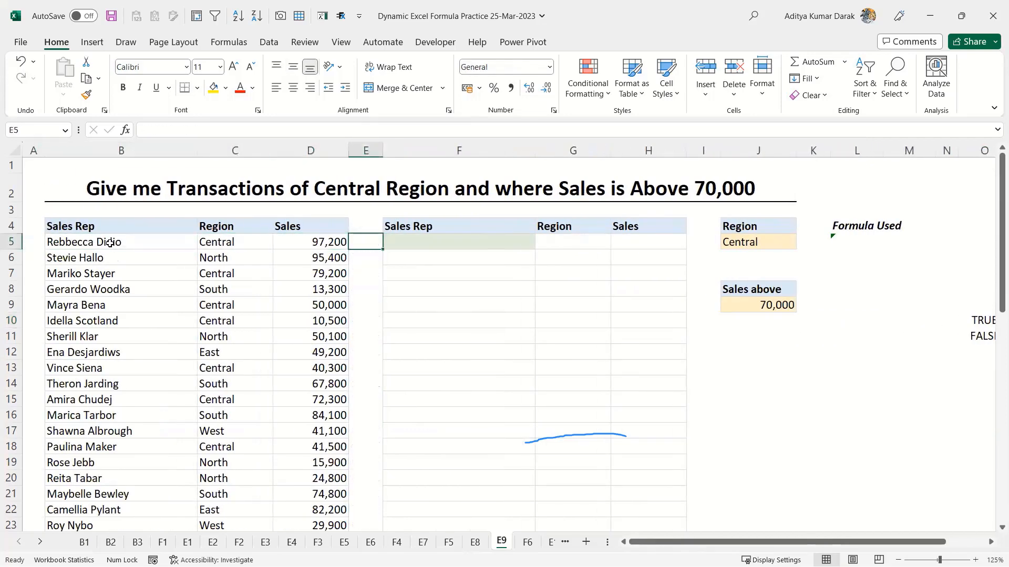
- Re-enter the sales threshold comparison in E5 as =D5:D54>J9
{"action": "type", "text": "="}
{"action": "key", "text": "Left"}
{"action": "key", "text": "ctrl+shift+Down"}
{"action": "type", "text": ">"}
{"action": "key", "text": "Right"}
{"action": "key", "text": "Right"}
{"action": "key", "text": "Right"}
{"action": "key", "text": "Right"}
{"action": "key", "text": "Right"}
{"action": "key", "text": "Down"}
{"action": "key", "text": "Down"}
{"action": "key", "text": "Down"}
{"action": "key", "text": "Down"}
{"action": "key", "text": "Down"}
{"action": "key", "text": "Up"}
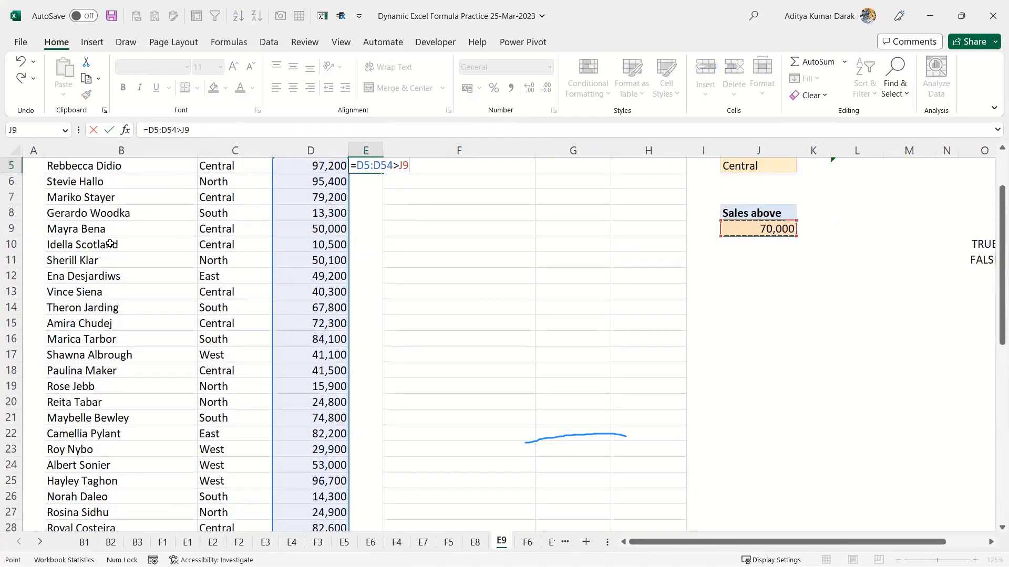
{"action": "key", "text": "ctrl+Return"}
{"action": "scroll", "coordinate": [110, 245], "scroll_direction": "up", "scroll_amount": 1}
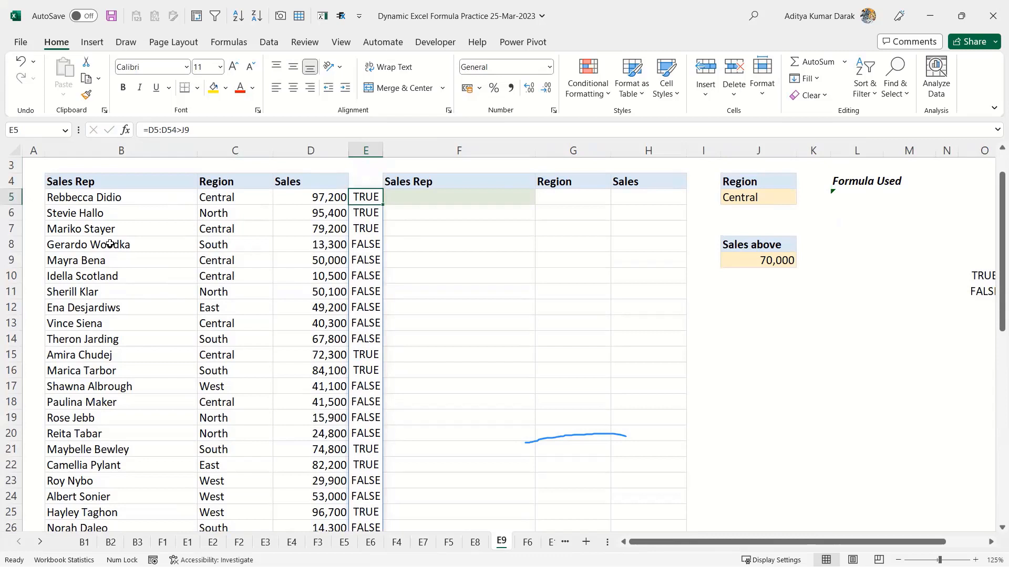
- Replace the AND formula in Q10 with the value TRUE and enter FALSE in Q11
{"action": "key", "text": "Down"}
{"action": "key", "text": "Down"}
{"action": "key", "text": "Down"}
{"action": "key", "text": "Up"}
{"action": "key", "text": "Up"}
{"action": "key", "text": "Up"}
{"action": "key", "text": "Right"}
{"action": "key", "text": "Left"}
{"action": "key", "text": "Right"}
{"action": "key", "text": "Right"}
{"action": "key", "text": "Right"}
{"action": "key", "text": "Down"}
{"action": "key", "text": "Down"}
{"action": "key", "text": "Right"}
{"action": "key", "text": "Right"}
{"action": "key", "text": "Right"}
{"action": "key", "text": "Right"}
{"action": "key", "text": "Right"}
{"action": "key", "text": "Right"}
{"action": "key", "text": "Down"}
{"action": "key", "text": "Right"}
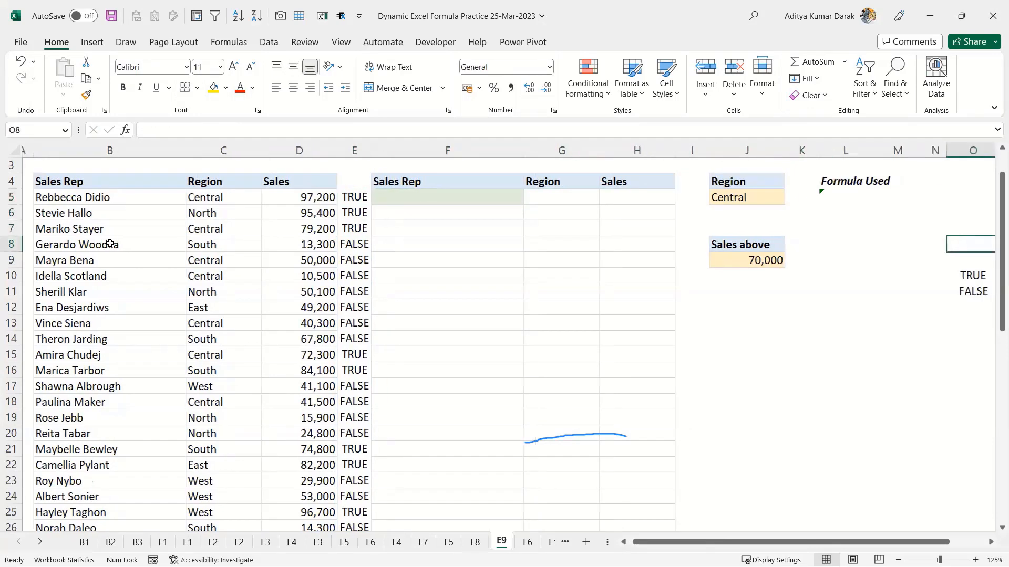
{"action": "key", "text": "Right"}
{"action": "key", "text": "Down"}
{"action": "key", "text": "Down"}
{"action": "key", "text": "Down"}
{"action": "key", "text": "Right"}
{"action": "key", "text": "Up"}
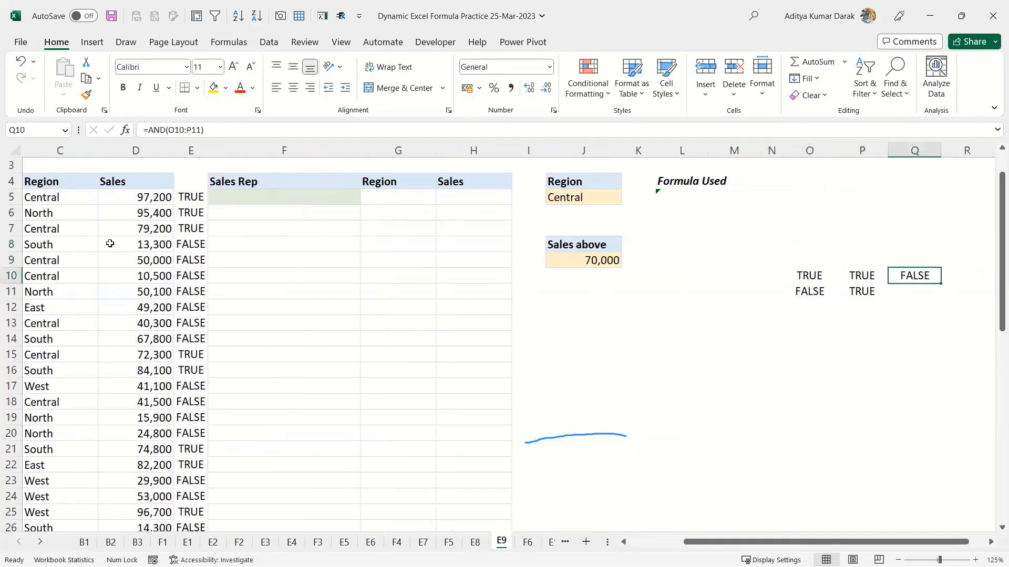
{"action": "key", "text": "Delete"}
{"action": "type", "text": "tru"}
{"action": "key", "text": "Return"}
{"action": "key", "text": "Up"}
{"action": "type", "text": "true"}
{"action": "type", "text": "false"}
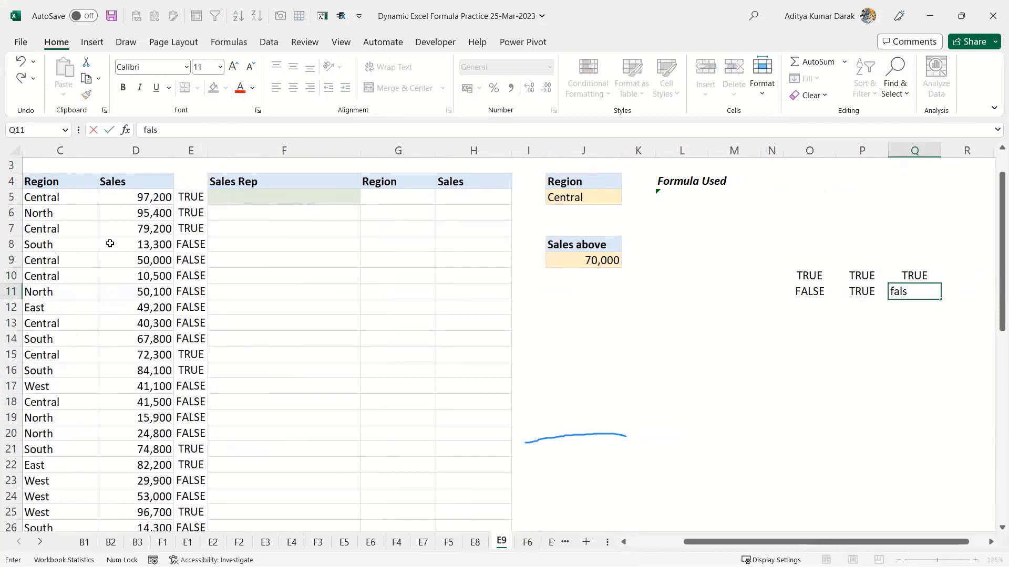
{"action": "key", "text": "shift+Return"}
- Replace the values in Q10:Q11 with the formula =AND(O10:P11) and check the cells it references
{"action": "key", "text": "shift+Down"}
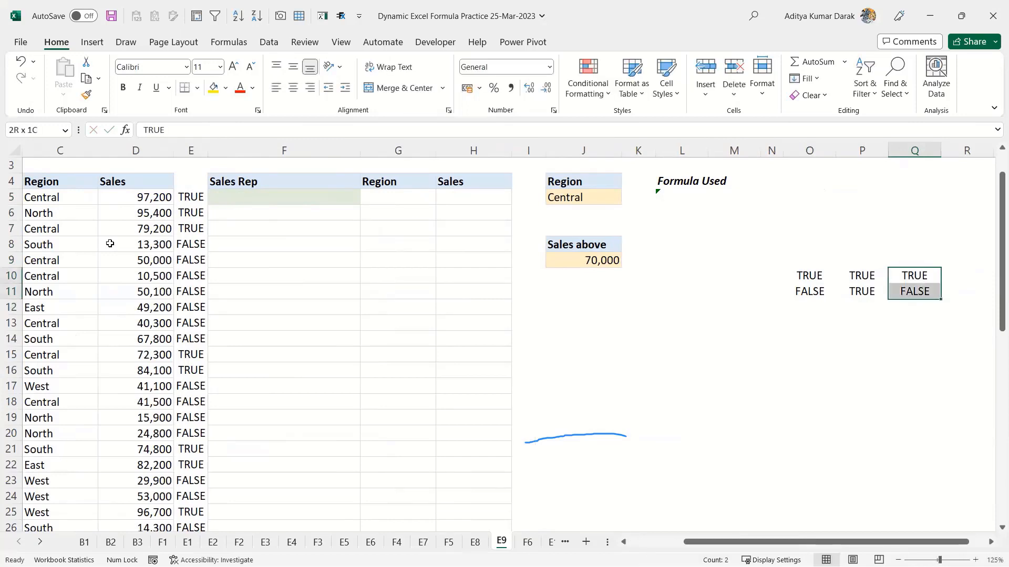
{"action": "key", "text": "Delete"}
{"action": "type", "text": "=and("}
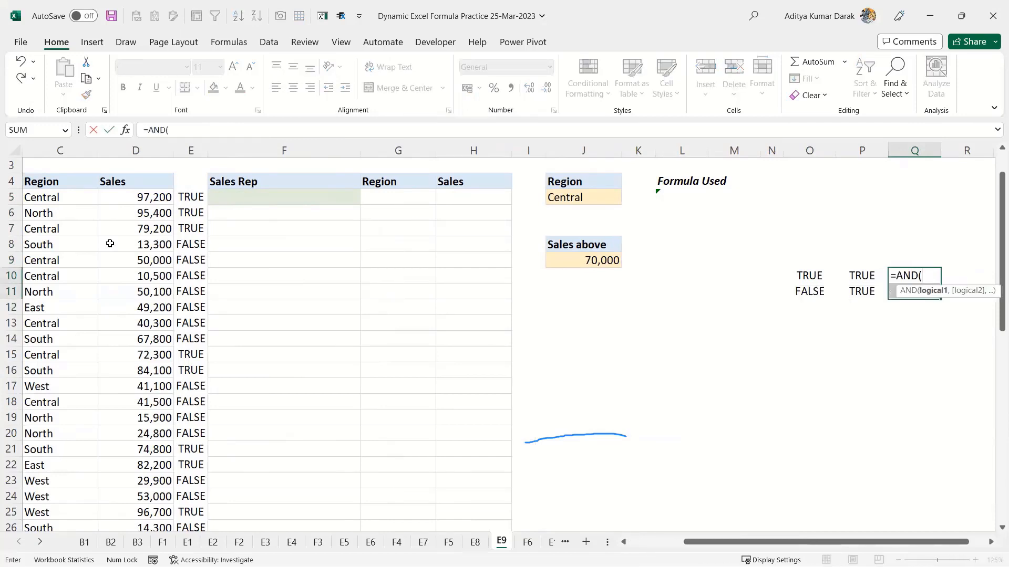
{"action": "key", "text": "Left"}
{"action": "key", "text": "Left"}
{"action": "key", "text": "shift+Right"}
{"action": "key", "text": "shift+Down"}
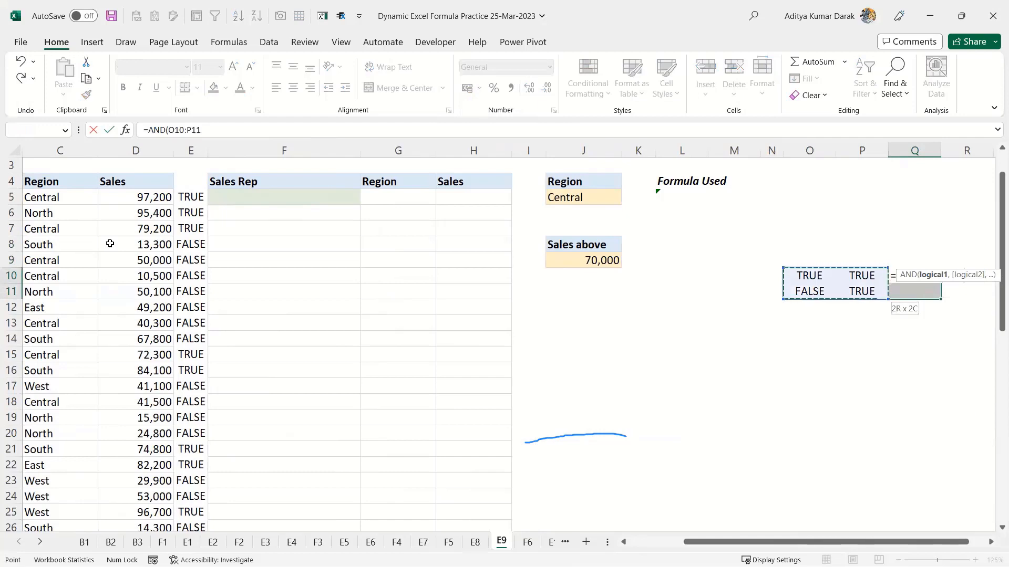
{"action": "key", "text": "ctrl+Return"}
{"action": "key", "text": "Up"}
{"action": "key", "text": "Down"}
{"action": "key", "text": "Down"}
{"action": "key", "text": "Up"}
{"action": "key", "text": "F2"}
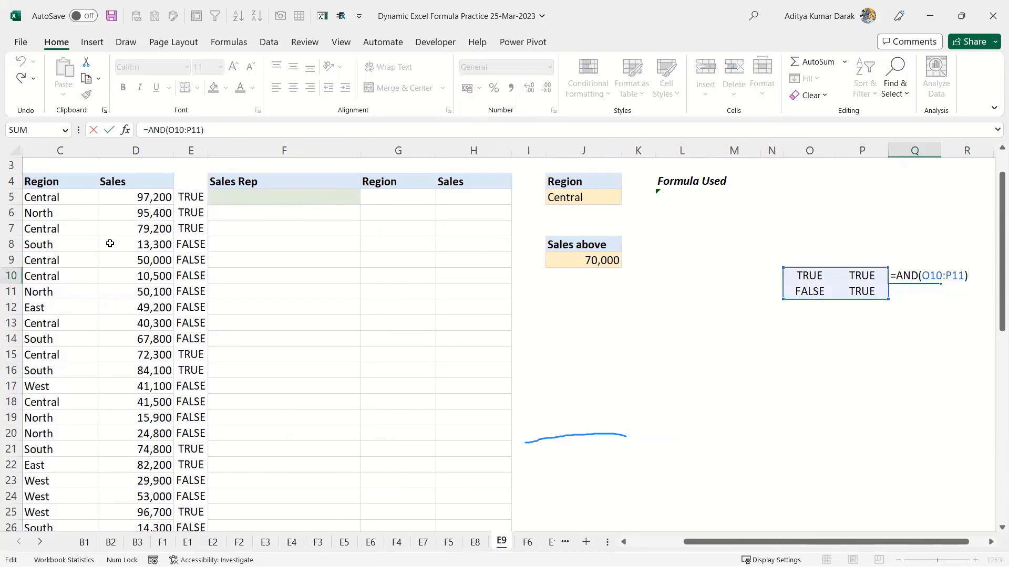
{"action": "key", "text": "Escape"}
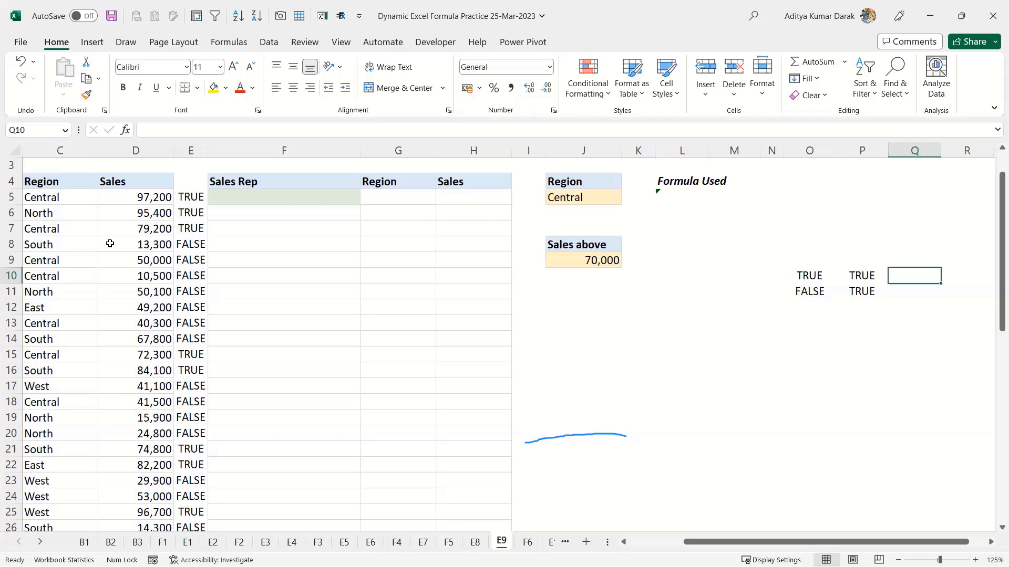
- Multiply the two logical values in Q10 with =O10*P10 and fill the formula down to Q11
{"action": "type", "text": "="}
{"action": "key", "text": "Left"}
{"action": "key", "text": "Left"}
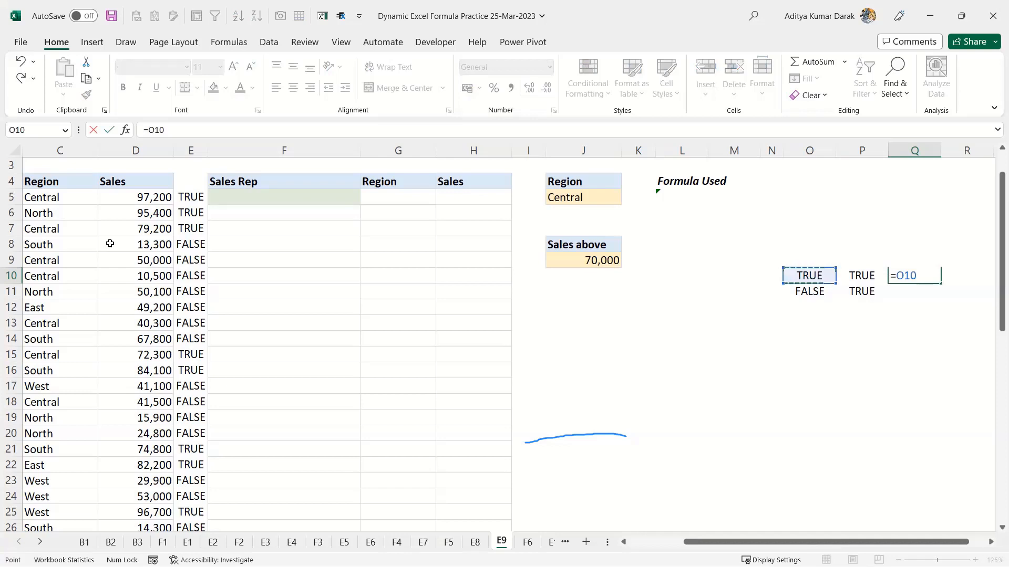
{"action": "type", "text": "*"}
{"action": "key", "text": "Left"}
{"action": "key", "text": "Left"}
{"action": "key", "text": "Right"}
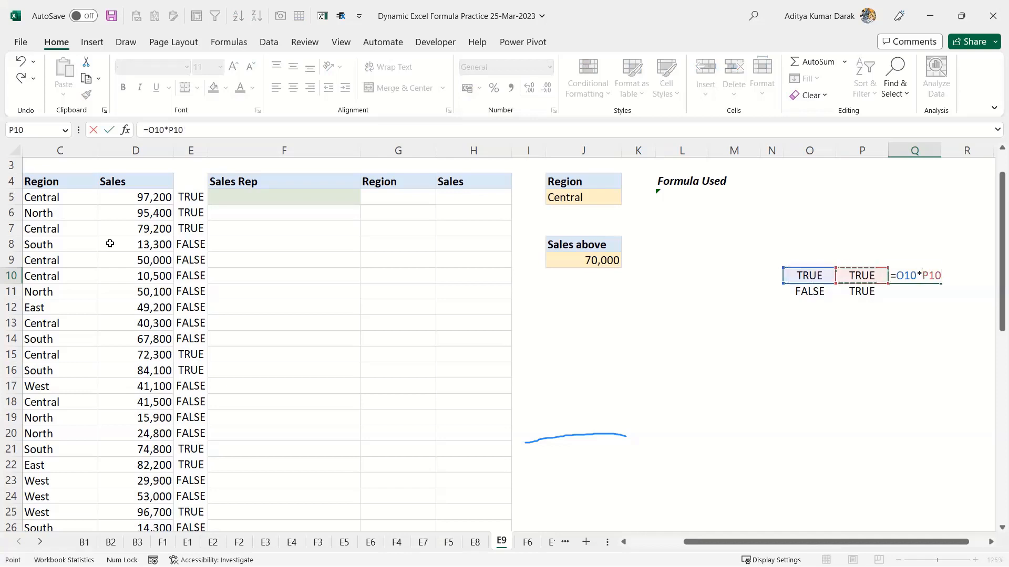
{"action": "key", "text": "ctrl+Return"}
{"action": "key", "text": "shift+Down"}
{"action": "key", "text": "ctrl+d"}
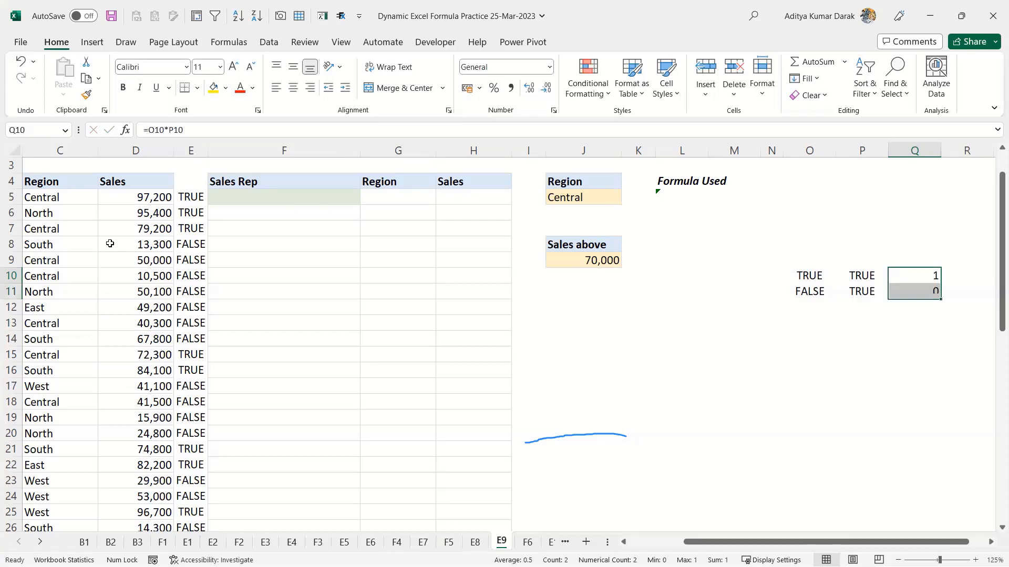
- Examine the multiplication formulas in Q10 and Q11 and the cells they reference
{"action": "key", "text": "Right"}
{"action": "key", "text": "Right"}
{"action": "key", "text": "Right"}
{"action": "key", "text": "Left"}
{"action": "key", "text": "Left"}
{"action": "key", "text": "Left"}
{"action": "key", "text": "Down"}
{"action": "key", "text": "Up"}
{"action": "key", "text": "F2"}
{"action": "key", "text": "Return"}
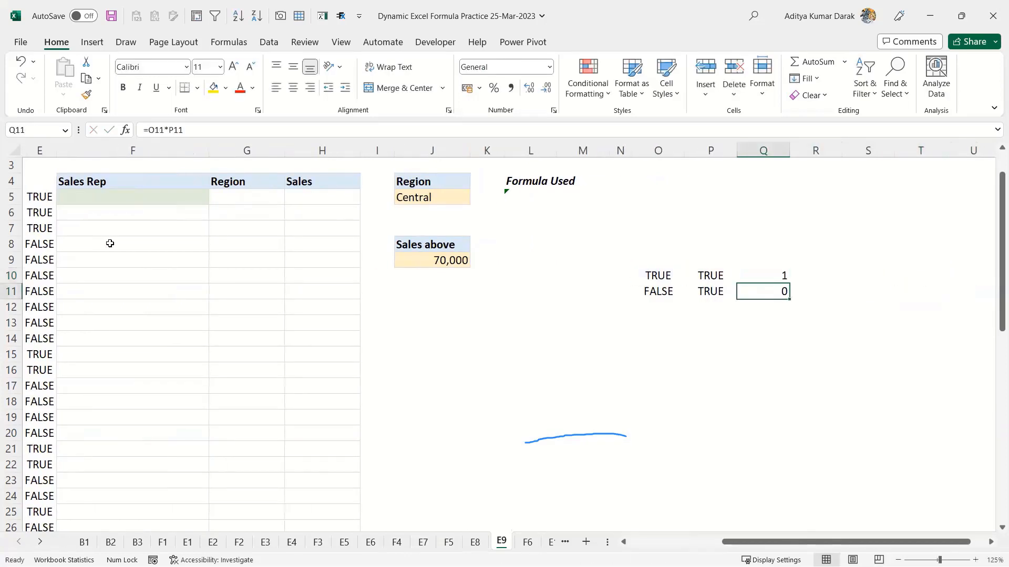
{"action": "key", "text": "F2"}
{"action": "key", "text": "Escape"}
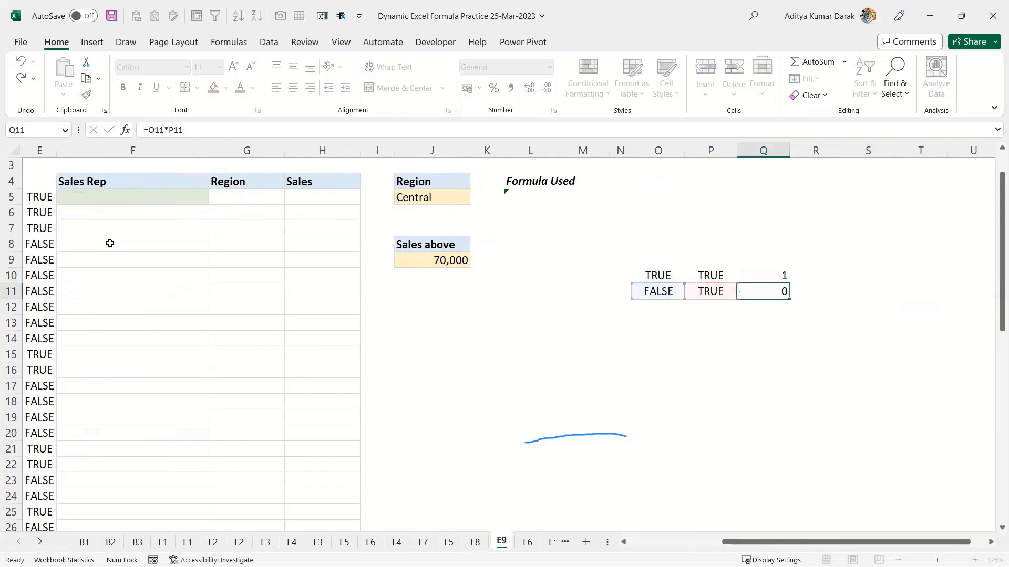
- Clear the multiplication formulas from Q10:Q11
{"action": "key", "text": "Up"}
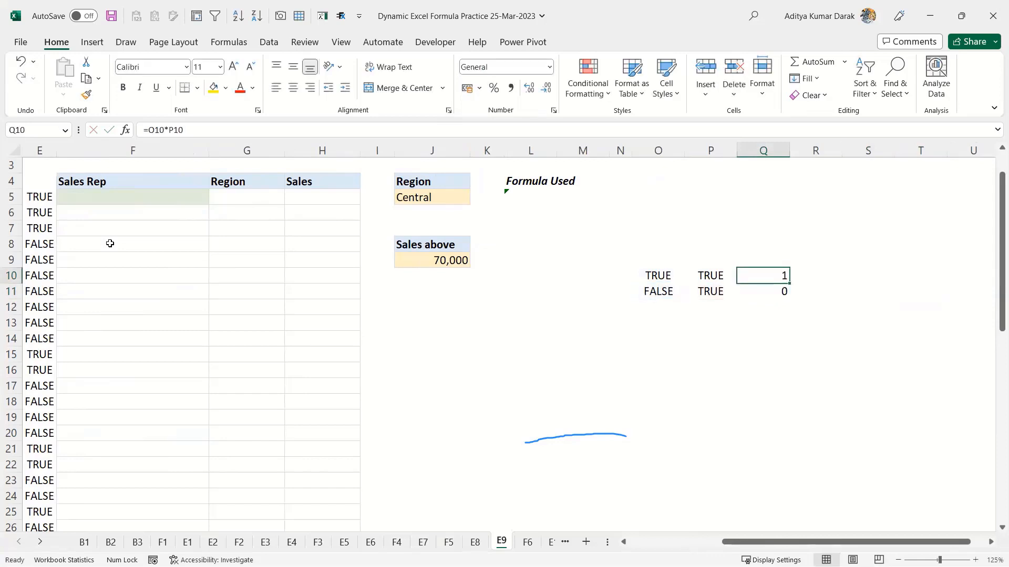
{"action": "key", "text": "shift+Down"}
{"action": "key", "text": "Delete"}
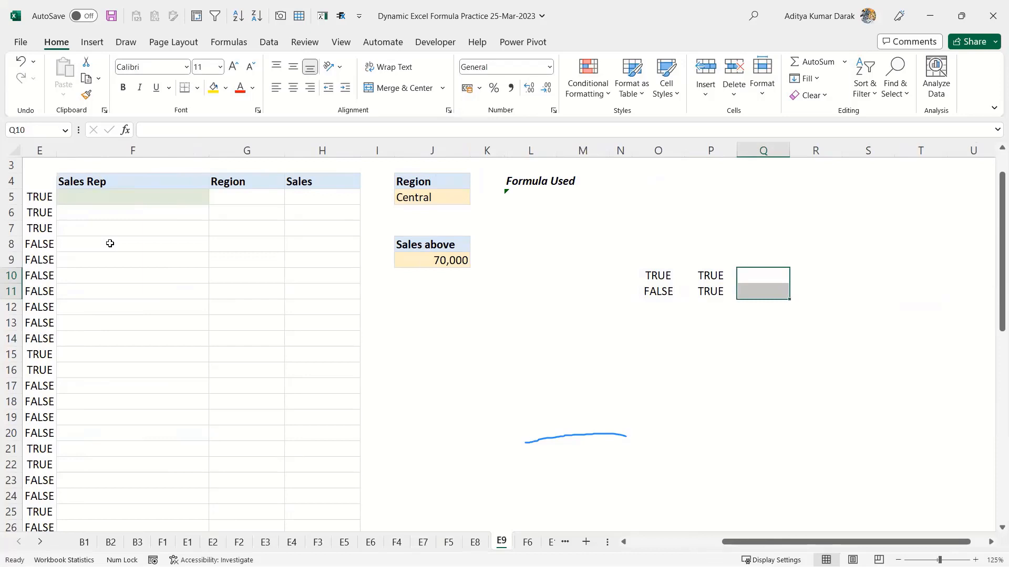
- Add the two logical values in Q10 with =O10+P10 and fill the formula down to Q11
{"action": "key", "text": "shift+Up"}
{"action": "type", "text": "="}
{"action": "key", "text": "Left"}
{"action": "key", "text": "Left"}
{"action": "type", "text": "+"}
{"action": "key", "text": "Left"}
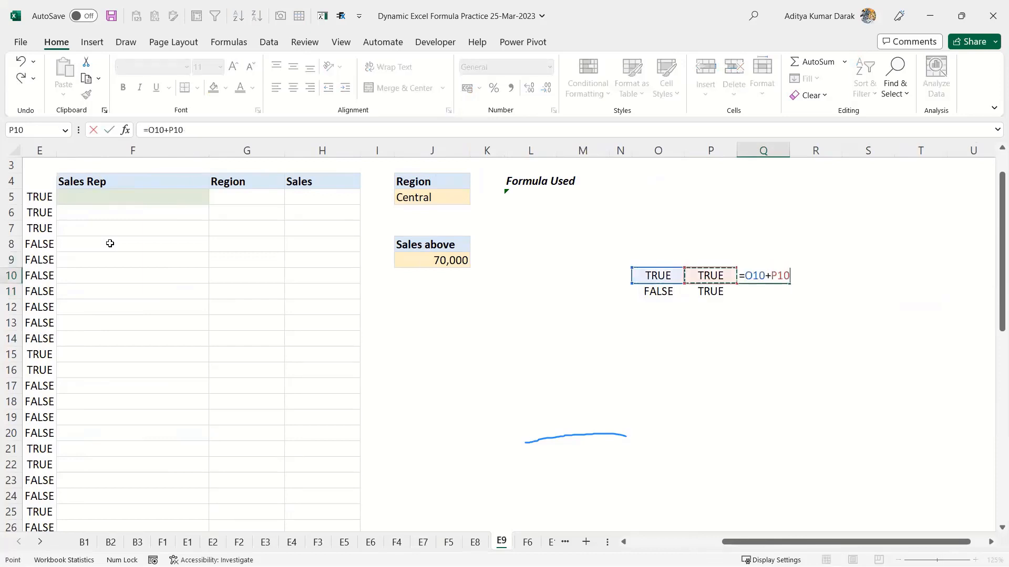
{"action": "key", "text": "ctrl+Return"}
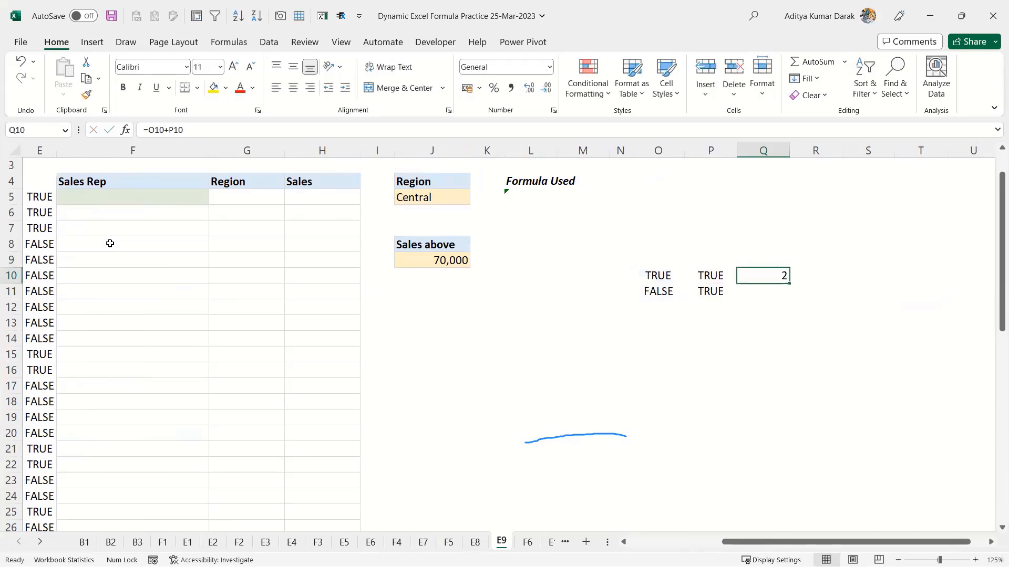
{"action": "key", "text": "Down"}
{"action": "key", "text": "ctrl+d"}
- Change the second logical value in P11 to FALSE to test the addition with both values false
{"action": "key", "text": "Up"}
{"action": "key", "text": "Down"}
{"action": "key", "text": "Left"}
{"action": "key", "text": "Left"}
{"action": "key", "text": "Right"}
{"action": "type", "text": "false"}
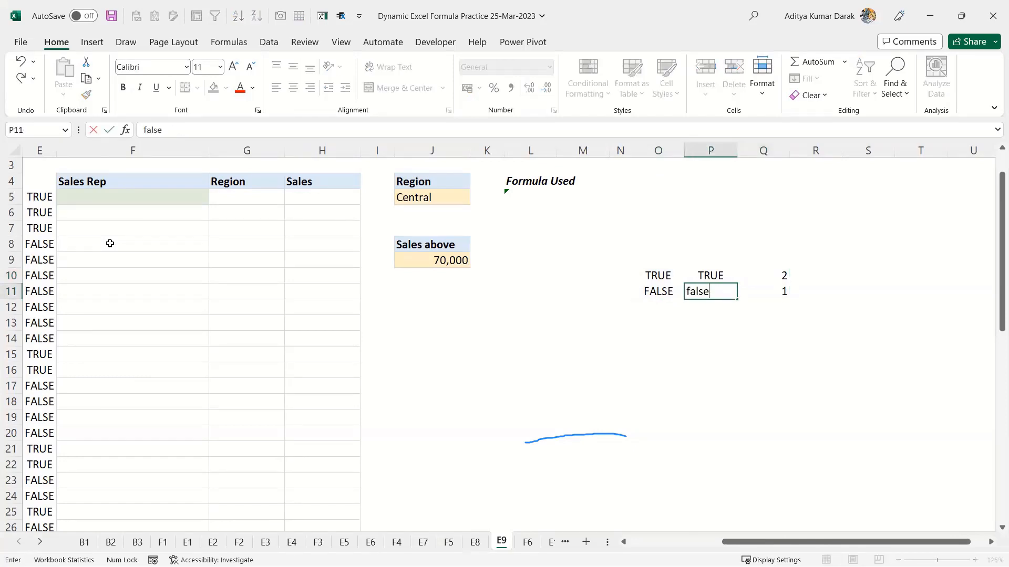
{"action": "key", "text": "Tab"}
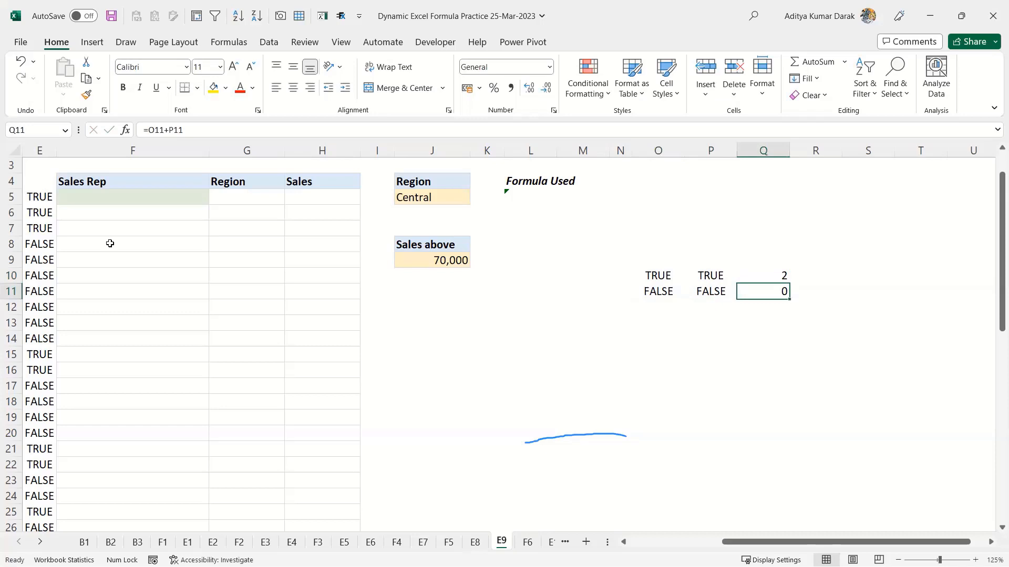
- Clear the spilled TRUE/FALSE formula from E5, beside the source Sales column
{"action": "key", "text": "ctrl+Left"}
{"action": "key", "text": "ctrl+Left"}
{"action": "scroll", "coordinate": [110, 243], "scroll_direction": "left", "scroll_amount": 3}
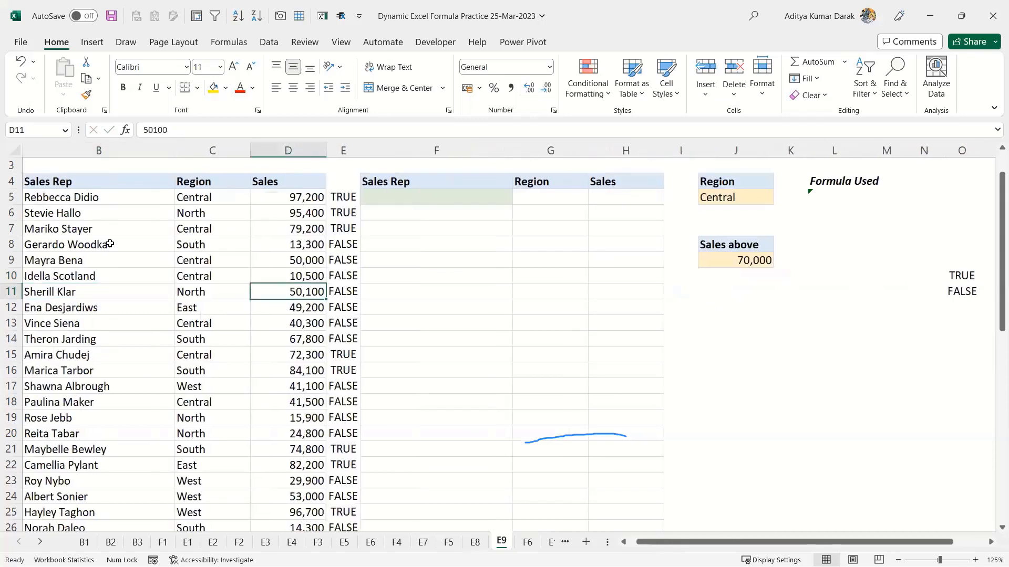
{"action": "key", "text": "ctrl+Up"}
{"action": "key", "text": "Delete"}
{"action": "key", "text": "Right"}
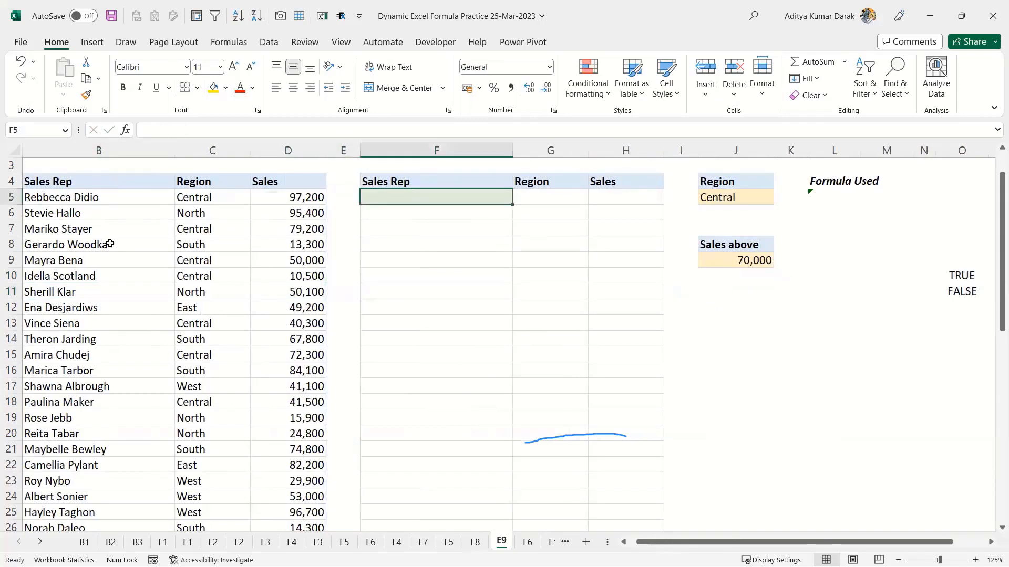
- Start a FILTER formula in F5 with the source data B5:D54 as its array
{"action": "type", "text": "=fi"}
{"action": "key", "text": "Tab"}
{"action": "key", "text": "Left"}
{"action": "key", "text": "Left"}
{"action": "key", "text": "Left"}
{"action": "key", "text": "Left"}
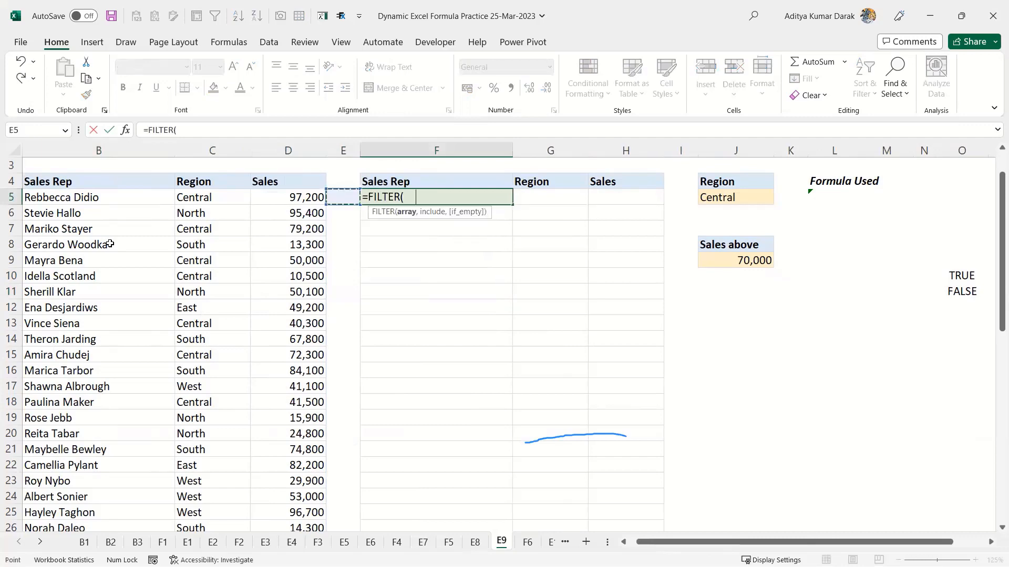
{"action": "key", "text": "shift+Right"}
{"action": "key", "text": "shift+Right"}
{"action": "key", "text": "ctrl+shift+Down"}
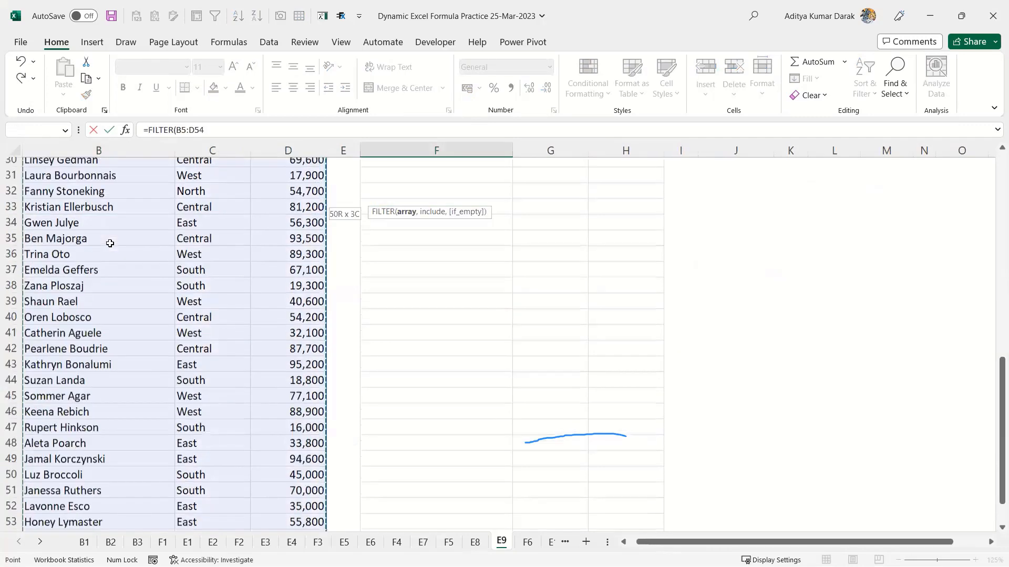
{"action": "type", "text": ","}
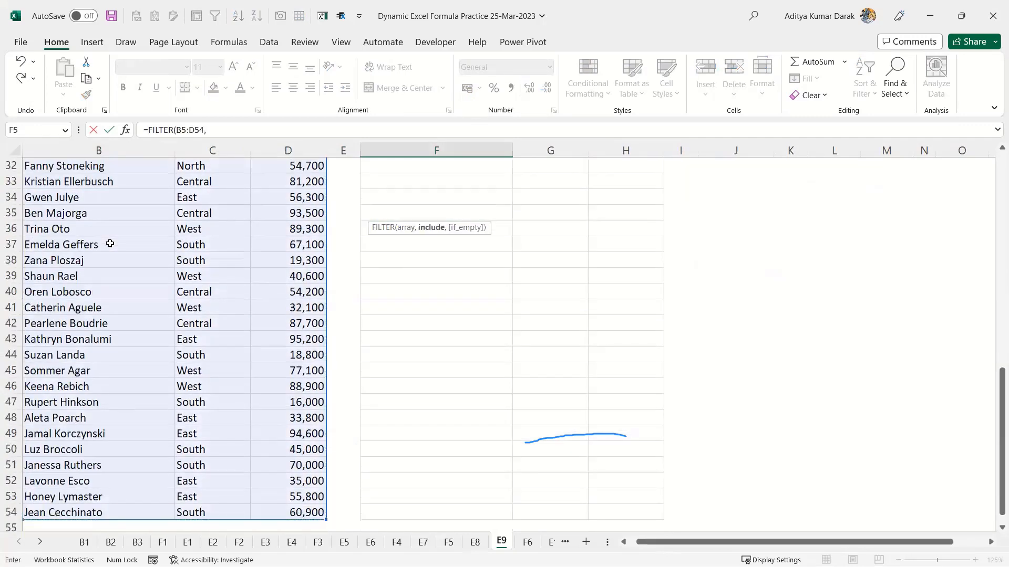
- Add the region condition (C5:C54=J5 as the first part of the FILTER's include argument
{"action": "type", "text": "("}
{"action": "left_click", "coordinate": [505, 203]}
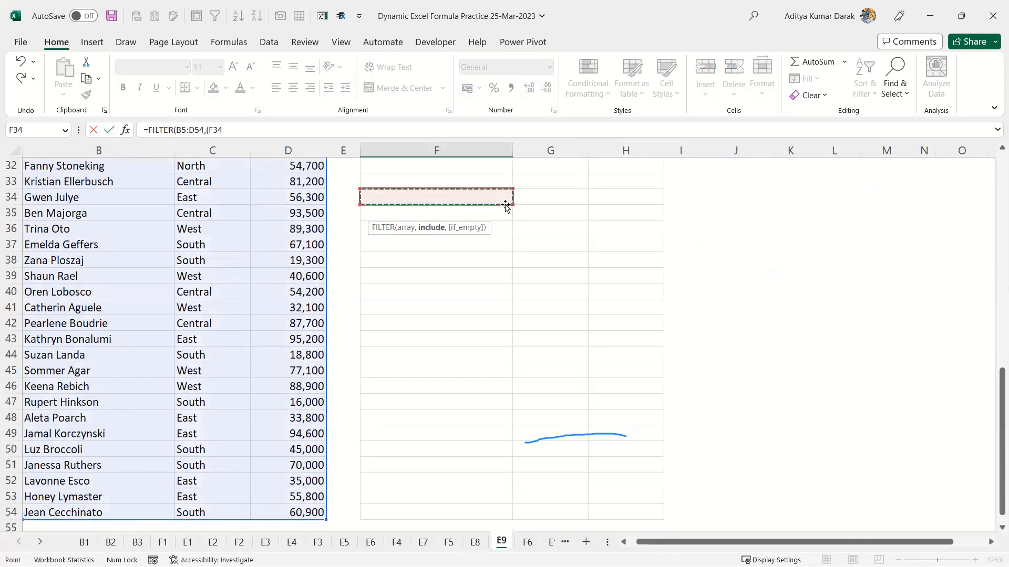
{"action": "scroll", "coordinate": [505, 204], "scroll_direction": "up", "scroll_amount": 10}
{"action": "left_click", "coordinate": [505, 205]}
{"action": "key", "text": "Down"}
{"action": "key", "text": "Left"}
{"action": "key", "text": "Left"}
{"action": "key", "text": "Left"}
{"action": "key", "text": "Down"}
{"action": "key", "text": "ctrl+shift+Down"}
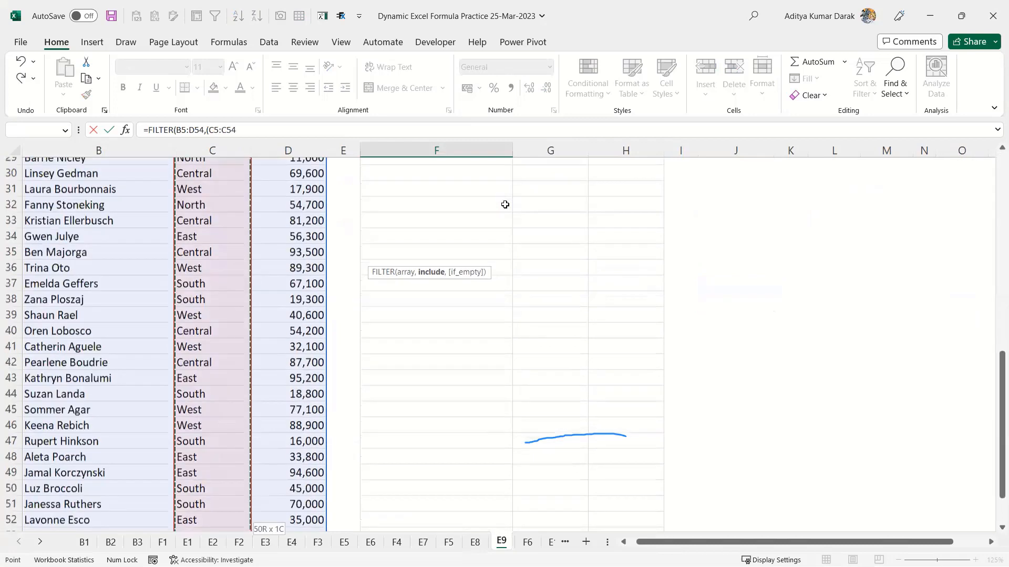
{"action": "type", "text": "="}
{"action": "key", "text": "Right"}
{"action": "key", "text": "Right"}
{"action": "key", "text": "Right"}
{"action": "key", "text": "Right"}
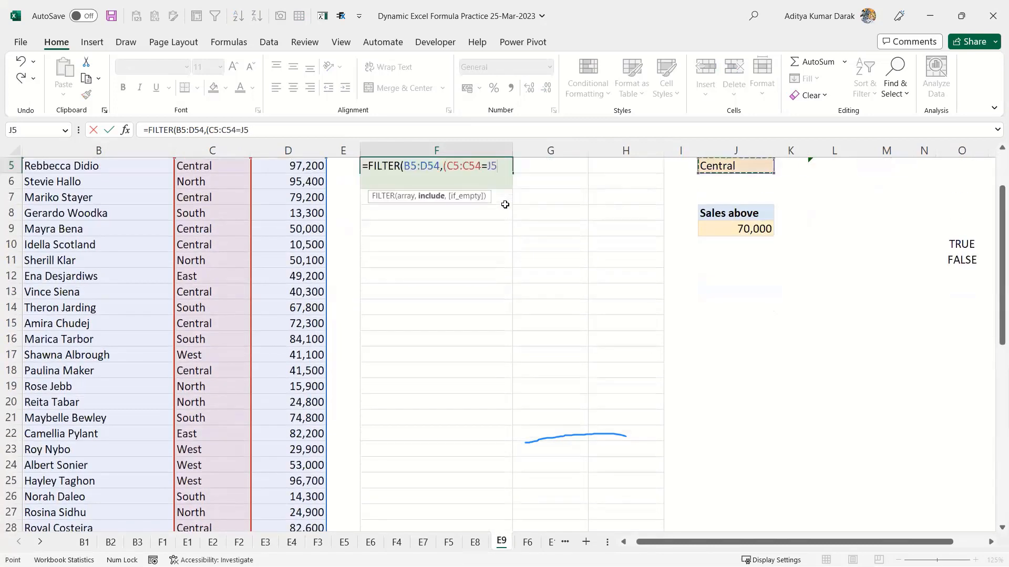
- Multiply by the sales condition (D5:D54>J9) and enter the FILTER formula, accepting the closing-parenthesis correction
{"action": "type", "text": ")*("}
{"action": "left_click", "coordinate": [319, 217]}
{"action": "key", "text": "ctrl+Up"}
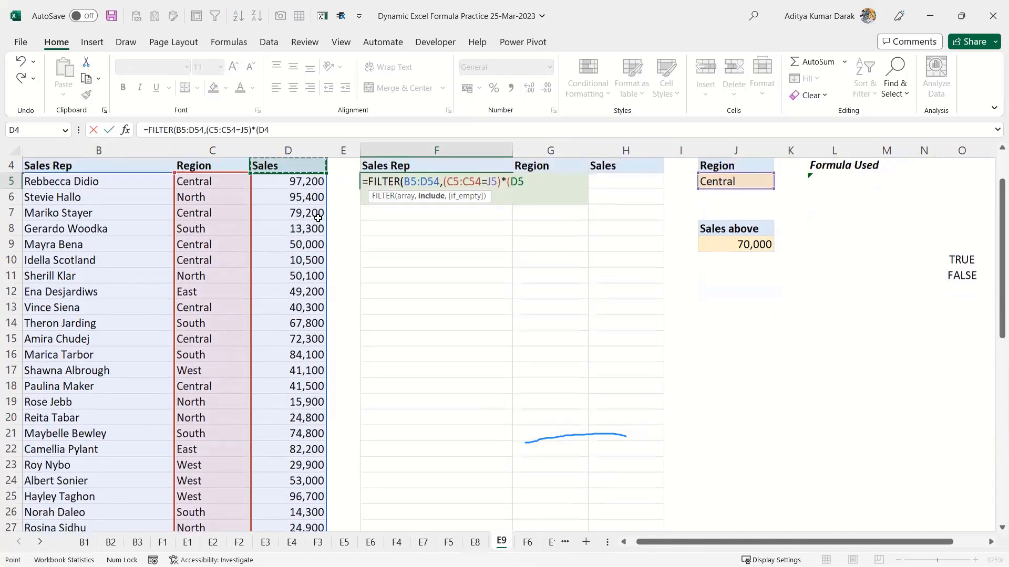
{"action": "key", "text": "Down"}
{"action": "key", "text": "ctrl+shift+Down"}
{"action": "type", "text": "="}
{"action": "key", "text": "Right"}
{"action": "key", "text": "Right"}
{"action": "key", "text": "Right"}
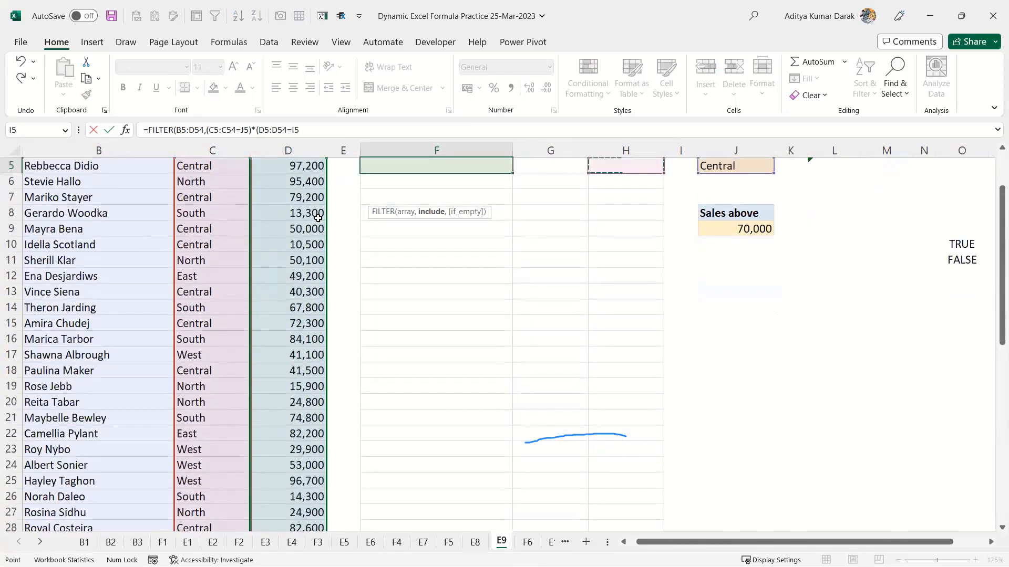
{"action": "key", "text": "Right"}
{"action": "key", "text": "Down"}
{"action": "key", "text": "Down"}
{"action": "key", "text": "Down"}
{"action": "key", "text": "Down"}
{"action": "left_click_drag", "start_coordinate": [286, 130], "coordinate": [291, 130]}
{"action": "type", "text": ">"}
{"action": "key", "text": "Return"}
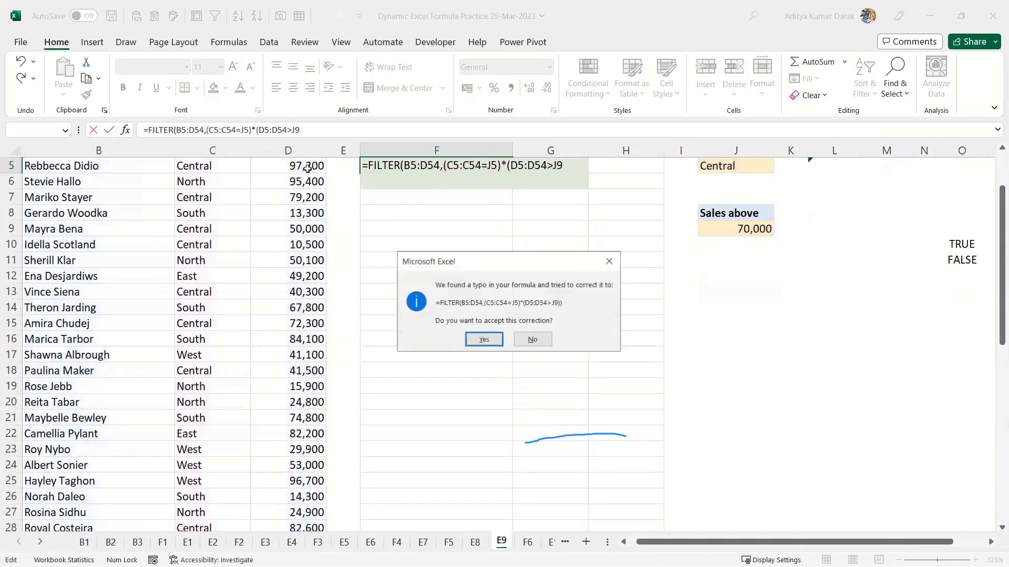
{"action": "key", "text": "Return"}
- Compare the filtered sales in H5:H11 with the sales threshold in J9
{"action": "scroll", "coordinate": [308, 168], "scroll_direction": "up", "scroll_amount": 1}
{"action": "key", "text": "Down"}
{"action": "key", "text": "Down"}
{"action": "key", "text": "Right"}
{"action": "key", "text": "Right"}
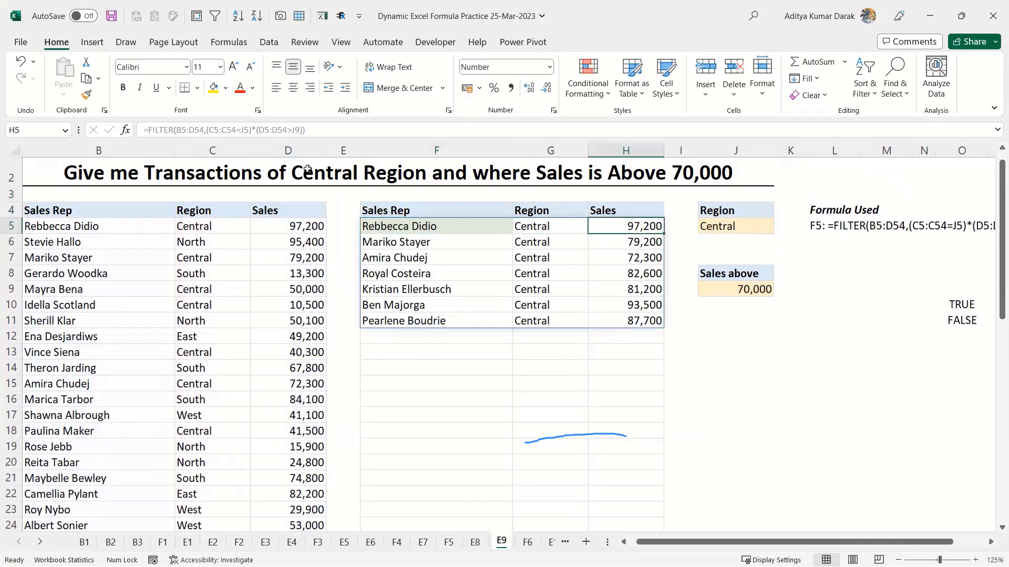
{"action": "key", "text": "ctrl+shift+Down"}
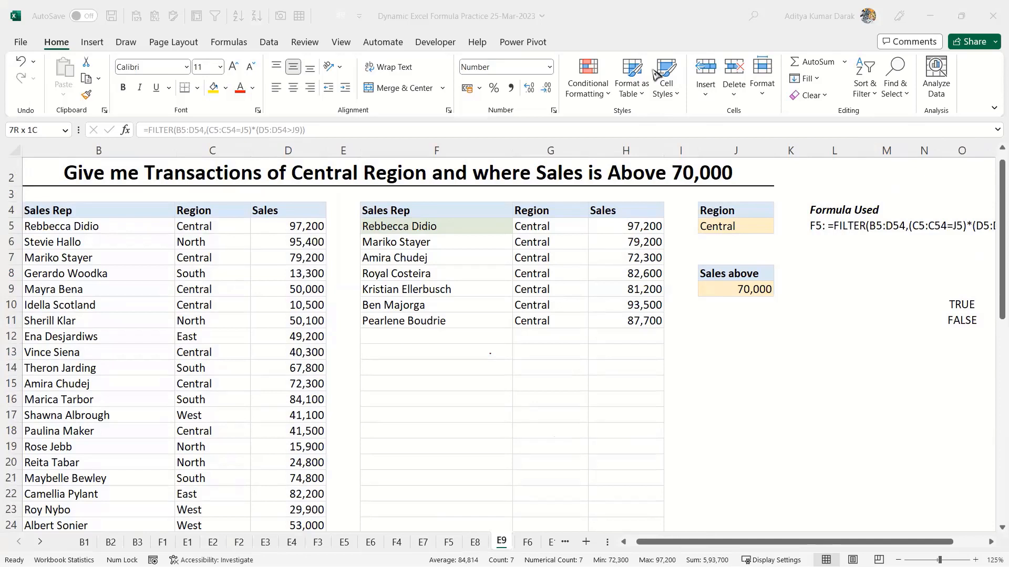
{"action": "left_click", "coordinate": [727, 284]}
{"action": "left_click", "coordinate": [727, 284]}
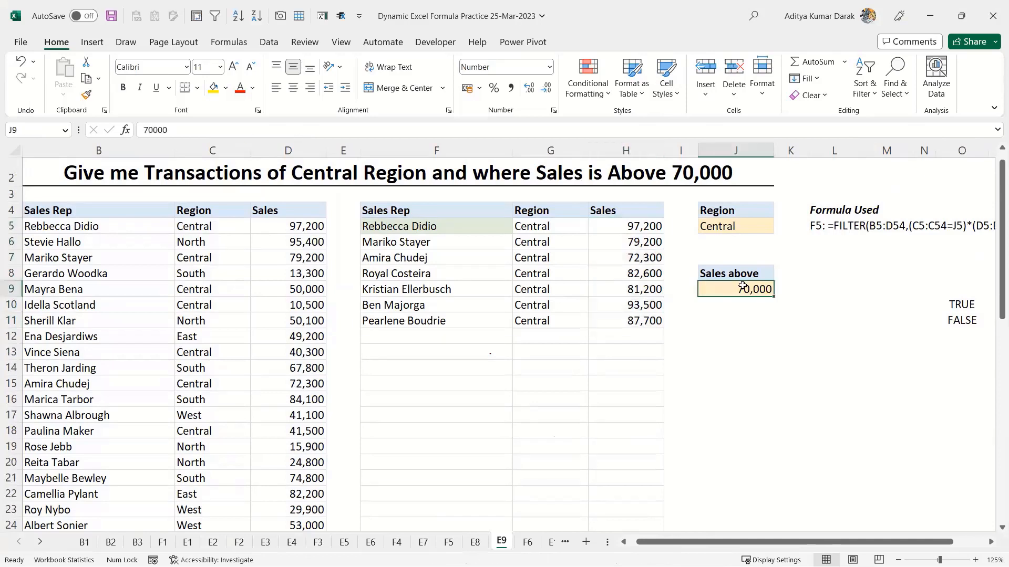
{"action": "left_click", "coordinate": [625, 225]}
{"action": "left_click", "coordinate": [632, 318], "text": "shift"}
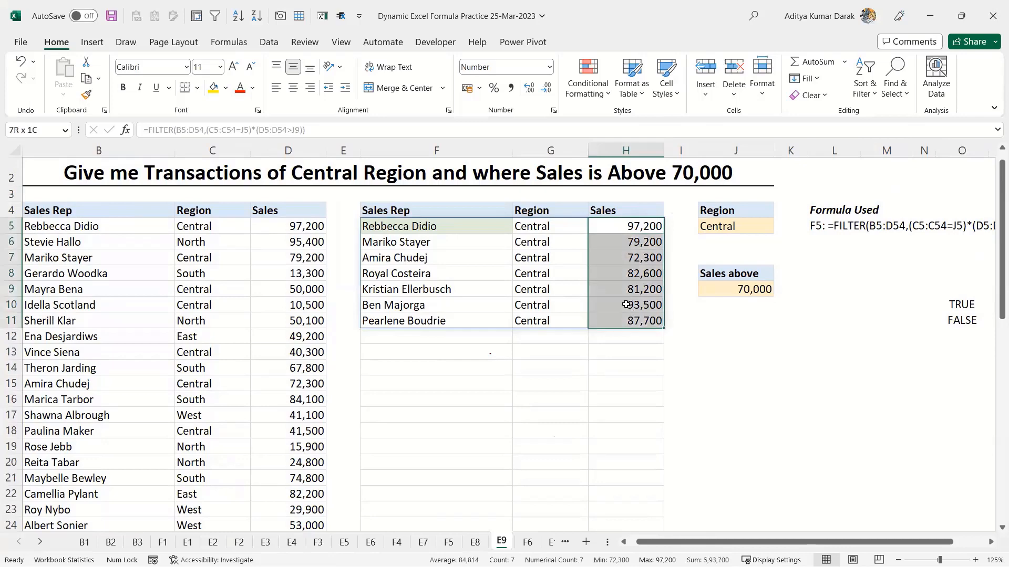
- Wrap the F5 formula in SORT with sort index 3 and order -1 to sort by sales descending
{"action": "left_click", "coordinate": [387, 230]}
{"action": "left_click", "coordinate": [150, 132]}
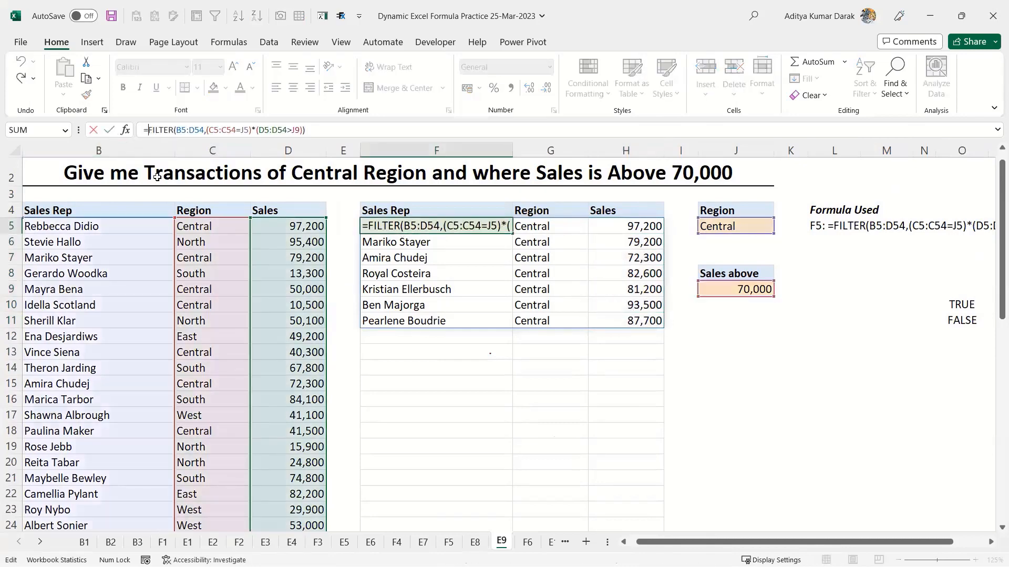
{"action": "type", "text": "sort"}
{"action": "key", "text": "Tab"}
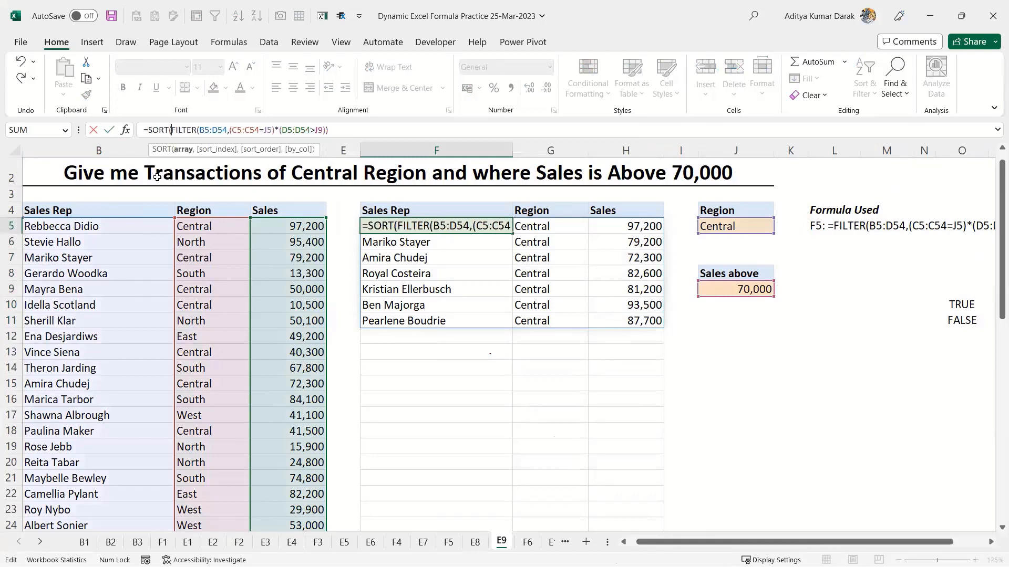
{"action": "key", "text": "End"}
{"action": "type", "text": ",,"}
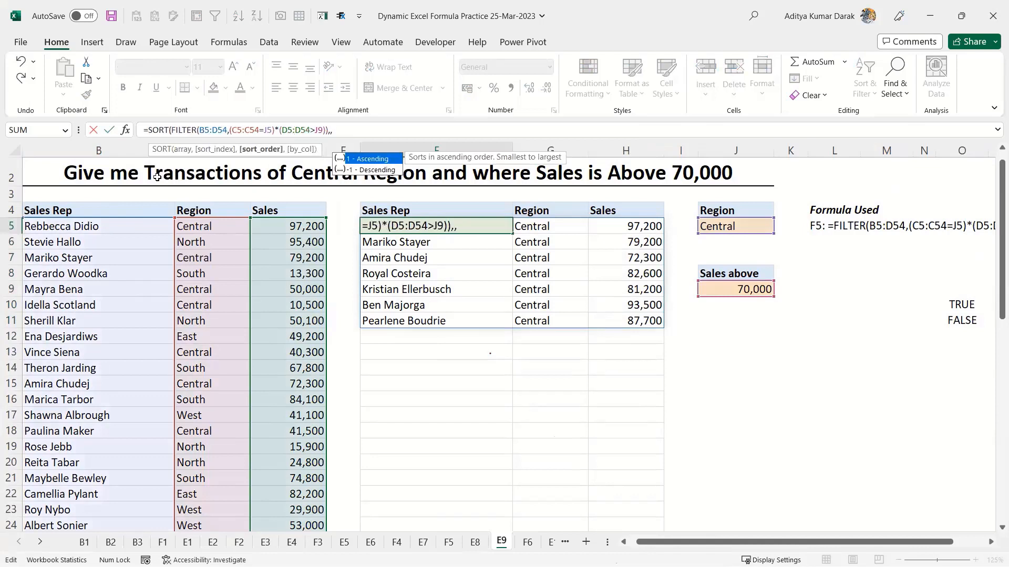
{"action": "key", "text": "BackSpace"}
{"action": "type", "text": "3,-1"}
{"action": "key", "text": "Return"}
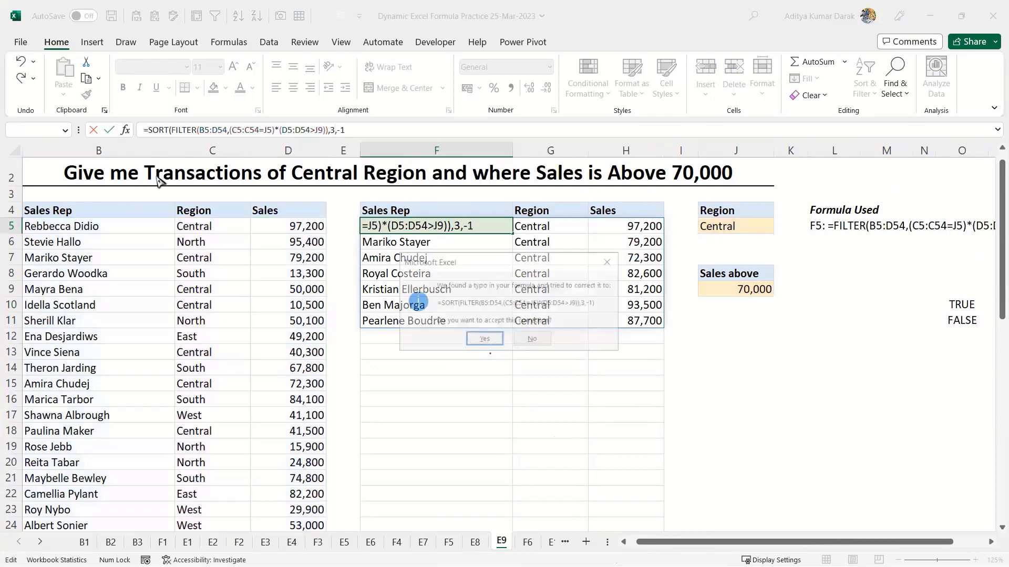
{"action": "key", "text": "Return"}
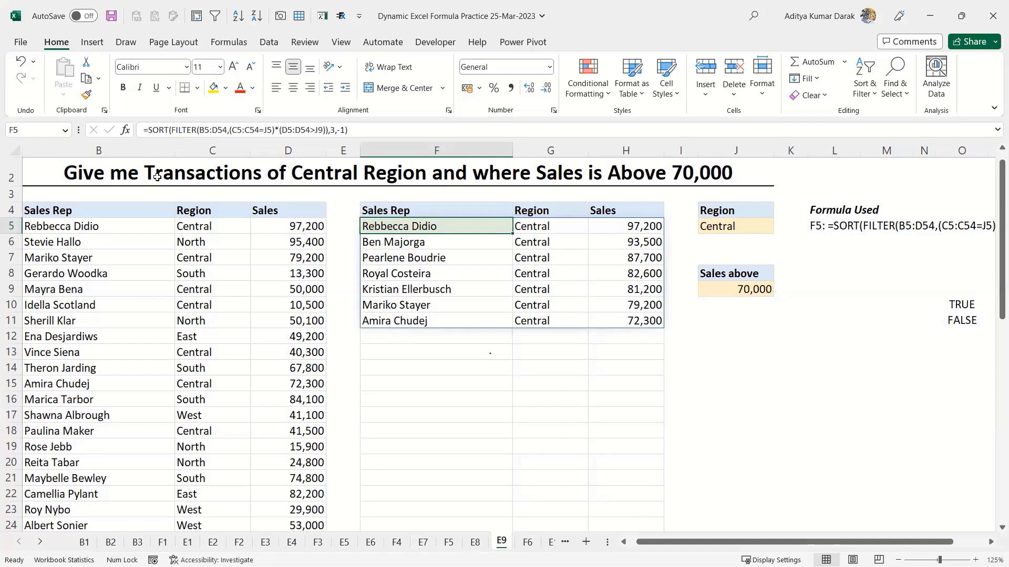
{"action": "left_click", "coordinate": [554, 160]}
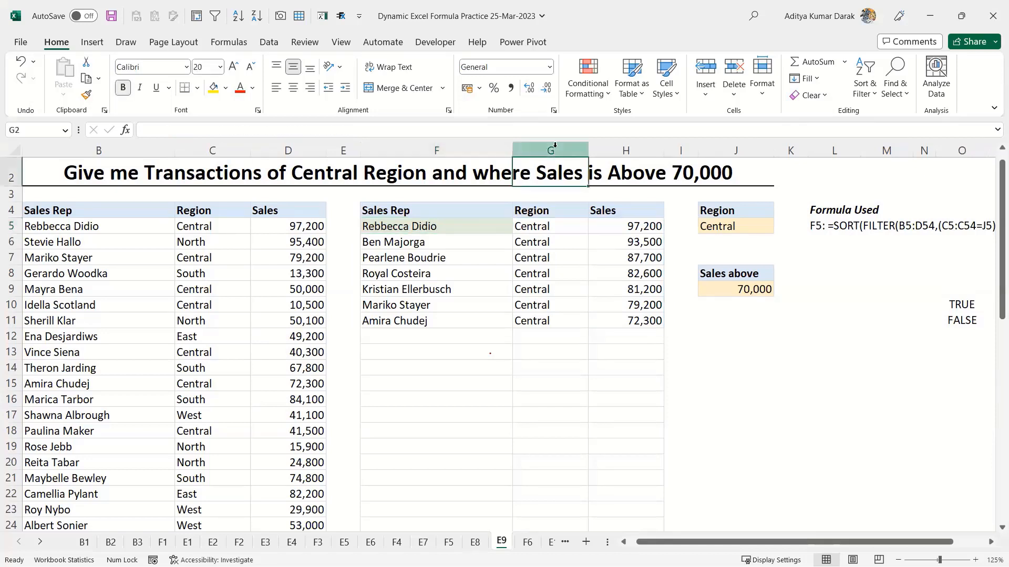
{"action": "left_click", "coordinate": [555, 146]}
{"action": "left_click", "coordinate": [763, 228]}
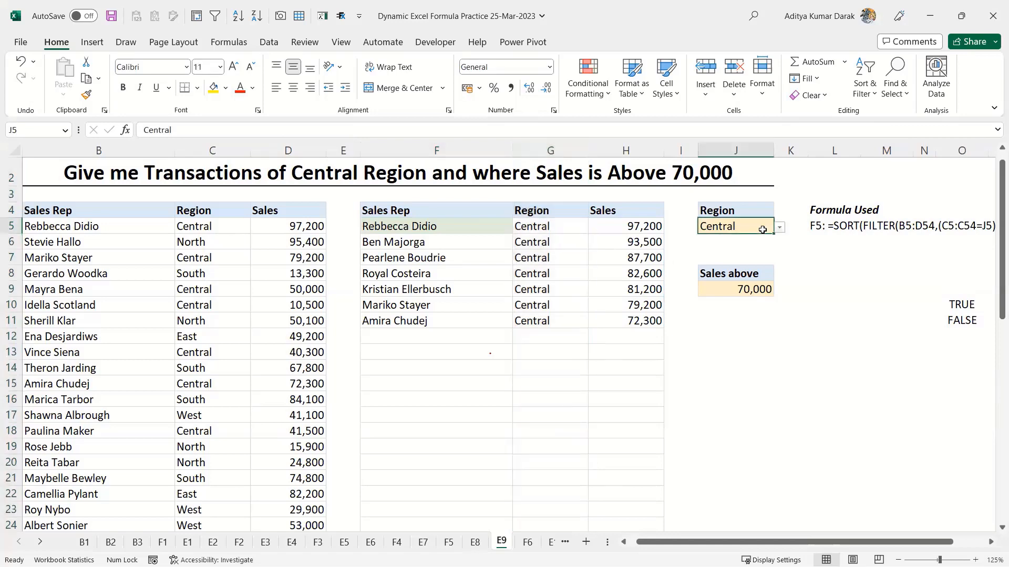
{"action": "left_click", "coordinate": [533, 151]}
{"action": "key", "text": "Down"}
{"action": "key", "text": "Down"}
{"action": "key", "text": "Down"}
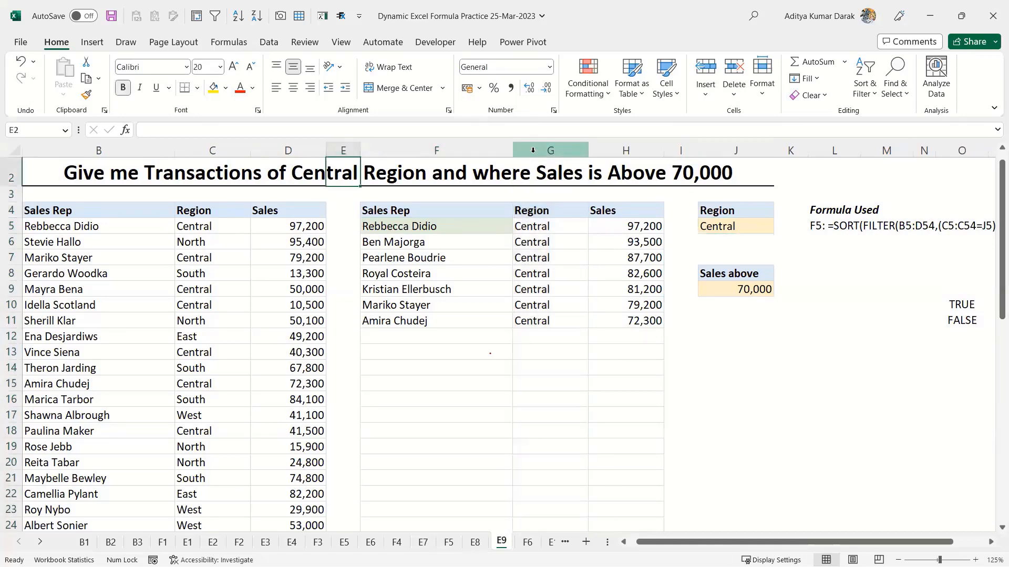
{"action": "key", "text": "Left"}
{"action": "key", "text": "Left"}
{"action": "key", "text": "Left"}
{"action": "key", "text": "Left"}
{"action": "key", "text": "Left"}
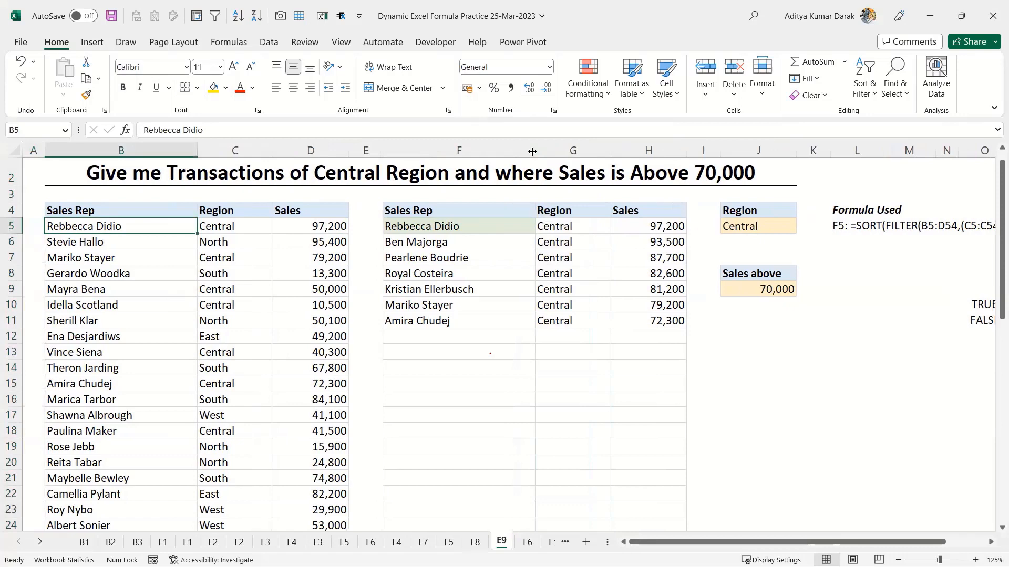
- Review the cell ranges referenced by the SORT and FILTER formula in F5
{"action": "key", "text": "Right"}
{"action": "key", "text": "Right"}
{"action": "key", "text": "Right"}
{"action": "key", "text": "Right"}
{"action": "key", "text": "F2"}
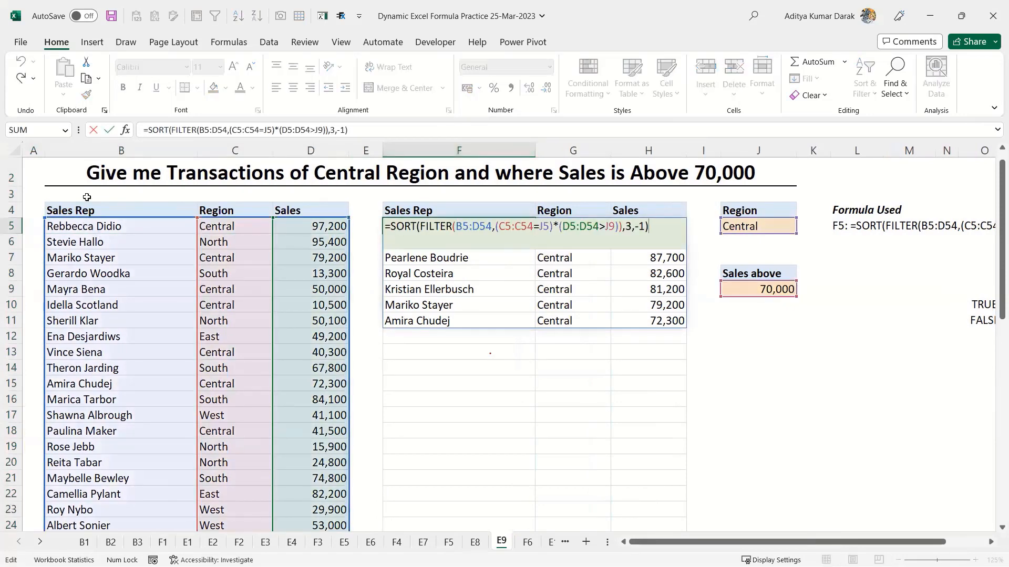
{"action": "key", "text": "Escape"}
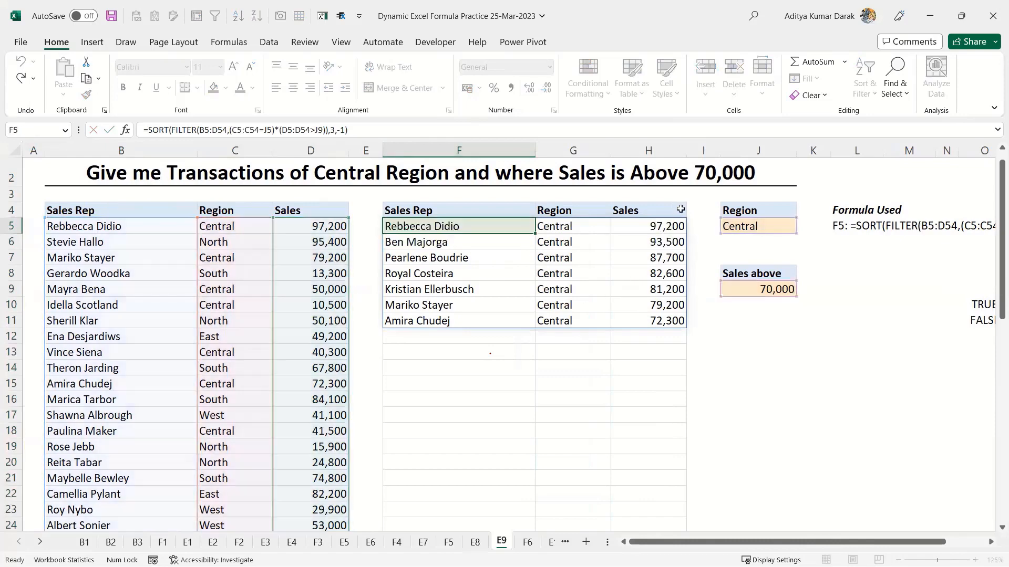
- Examine the array arguments of SORT and of the nested FILTER in the F5 formula
{"action": "left_click", "coordinate": [557, 147]}
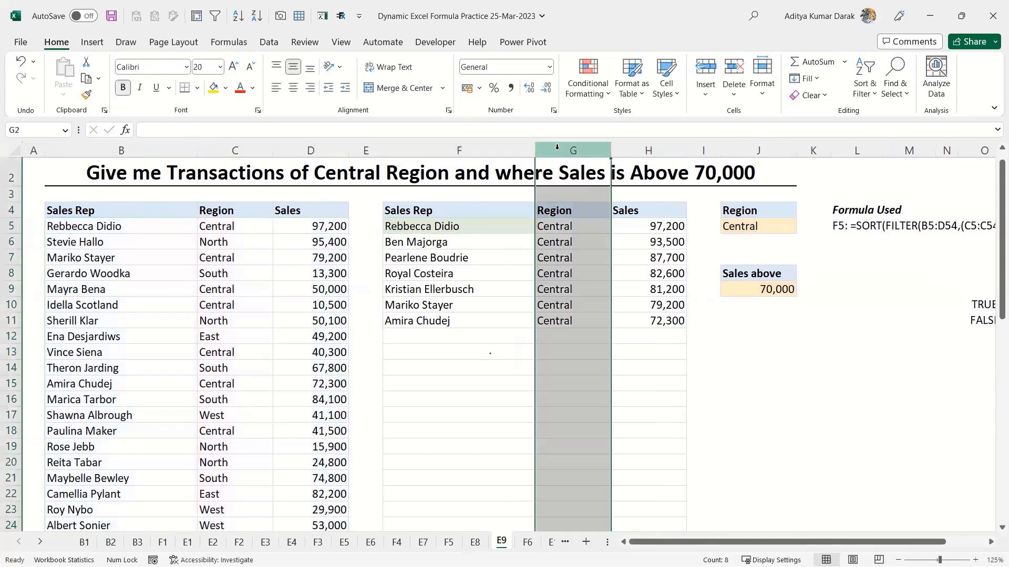
{"action": "left_click", "coordinate": [436, 226]}
{"action": "left_click", "coordinate": [150, 135]}
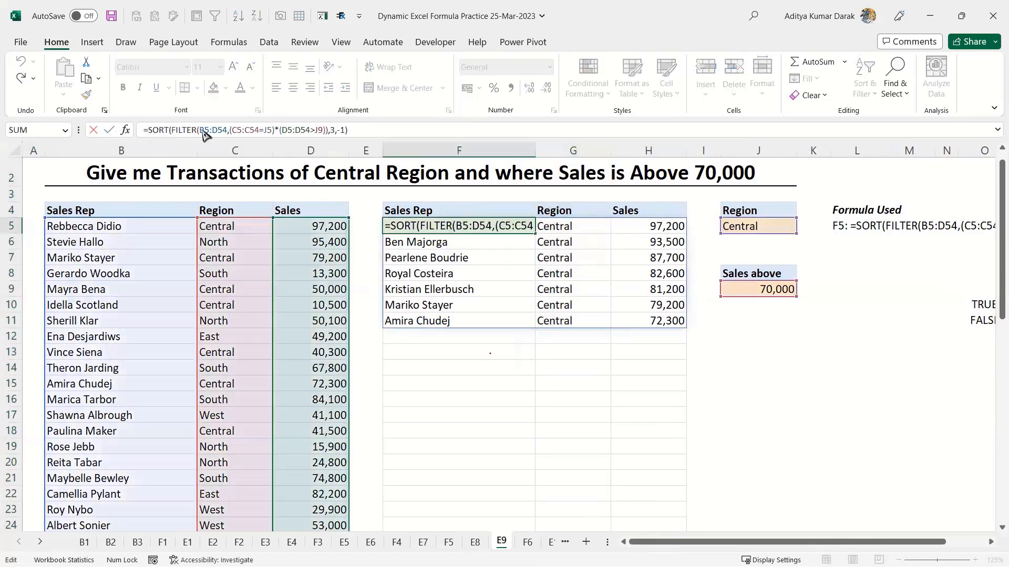
{"action": "left_click", "coordinate": [184, 150]}
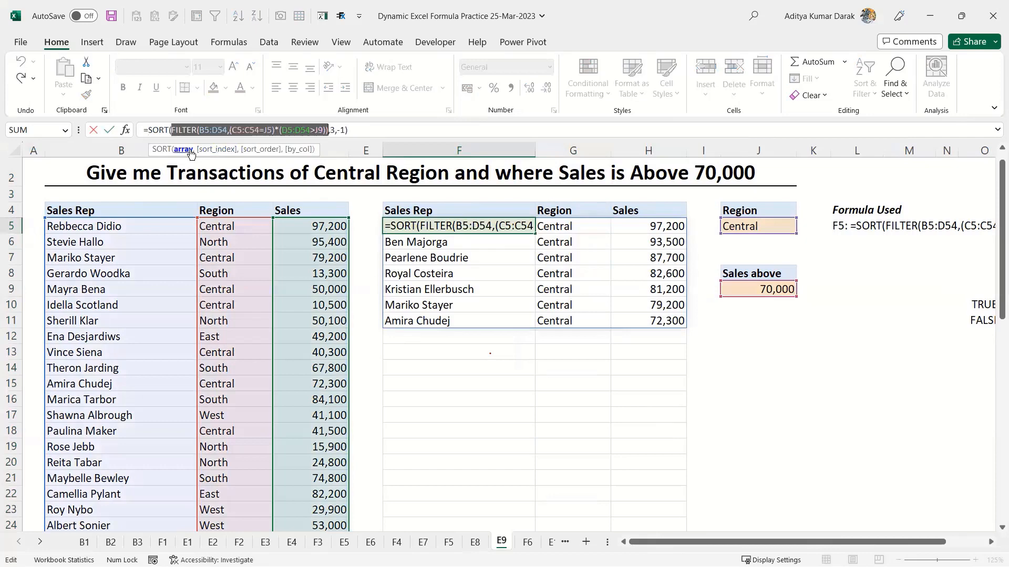
{"action": "left_click", "coordinate": [207, 150]}
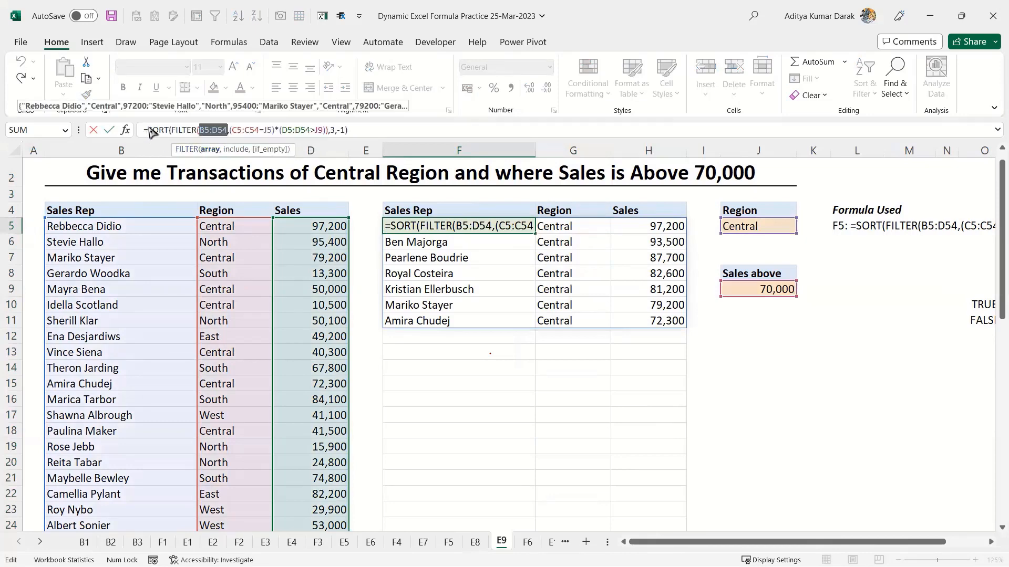
- Enter a test formula =FILTER(B4:D4,{1,0,1}) in F14 to keep only the first and third headers
{"action": "left_click", "coordinate": [476, 369]}
{"action": "type", "text": "=fil"}
{"action": "key", "text": "Tab"}
{"action": "left_click", "coordinate": [434, 210]}
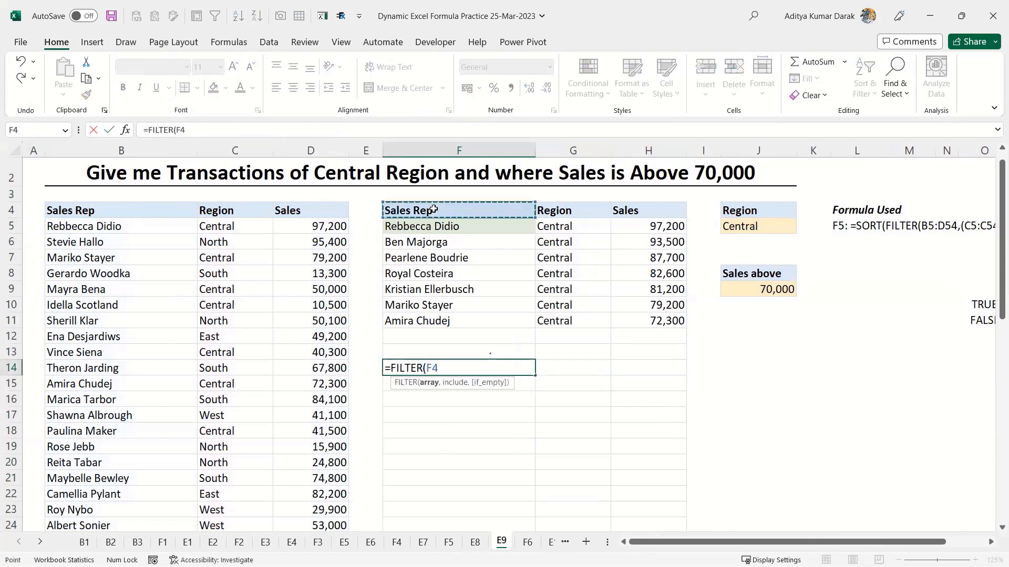
{"action": "key", "text": "Left"}
{"action": "key", "text": "Left"}
{"action": "key", "text": "Left"}
{"action": "key", "text": "Left"}
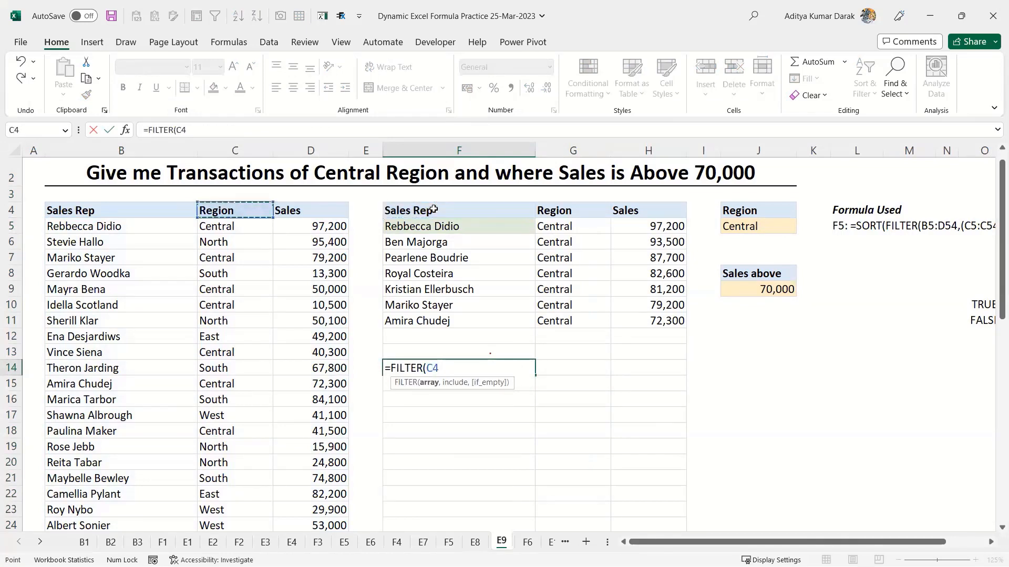
{"action": "key", "text": "shift+Right"}
{"action": "key", "text": "shift+Right"}
{"action": "type", "text": ",{1"}
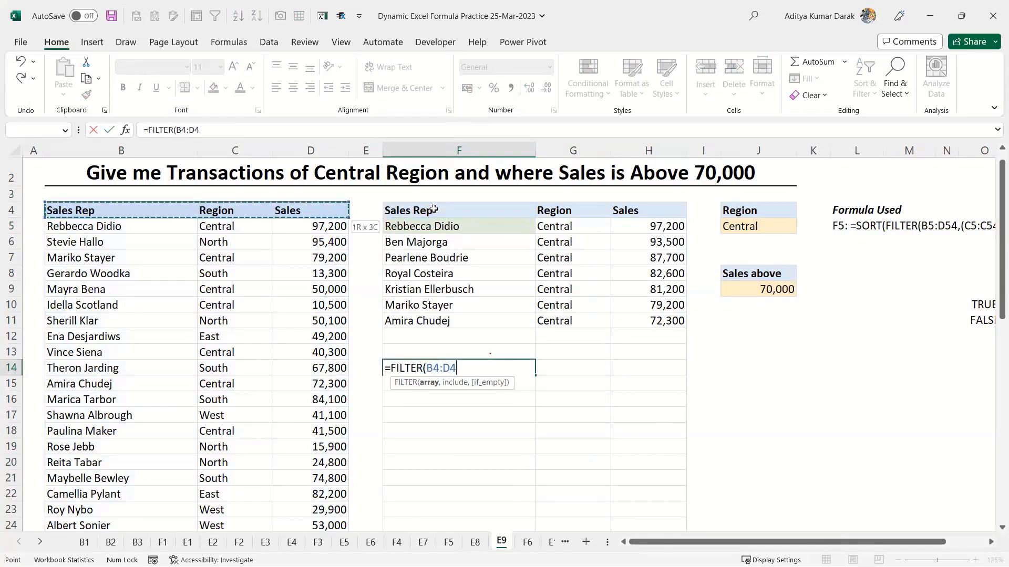
{"action": "type", "text": ",0,1}"}
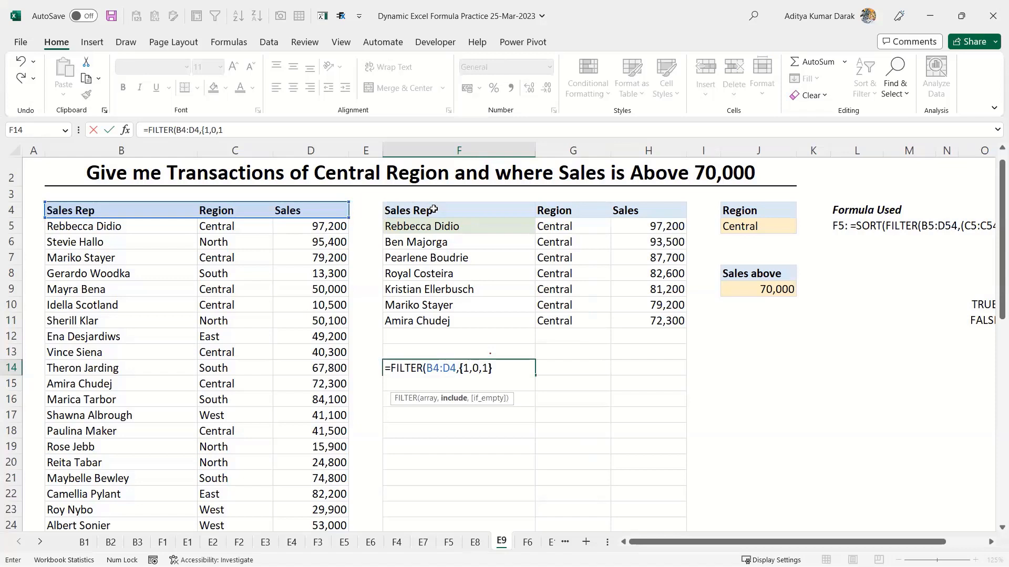
{"action": "type", "text": ")"}
{"action": "key", "text": "ctrl+Return"}
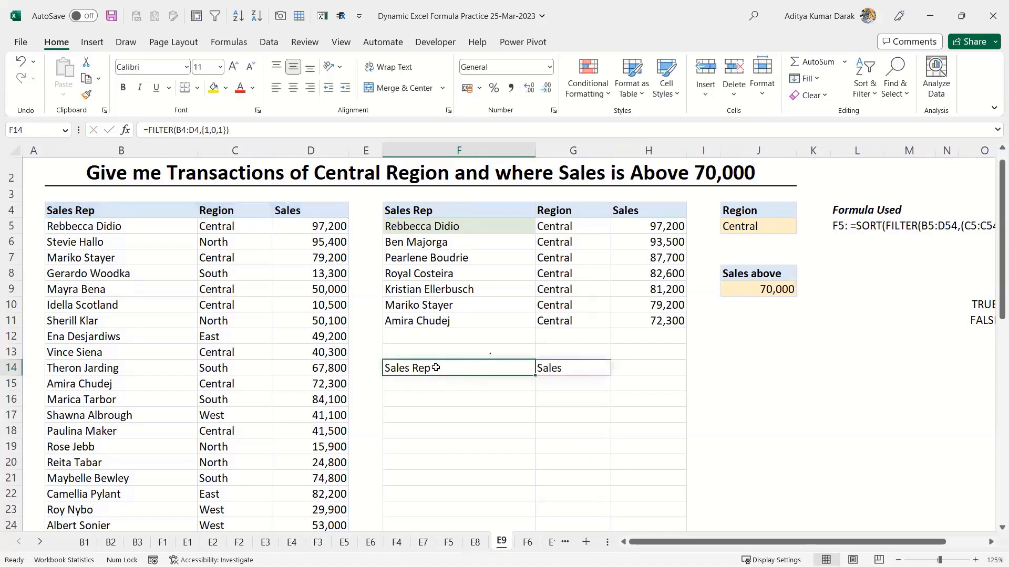
- Delete the test FILTER formula from F14:G14
{"action": "left_click", "coordinate": [573, 368]}
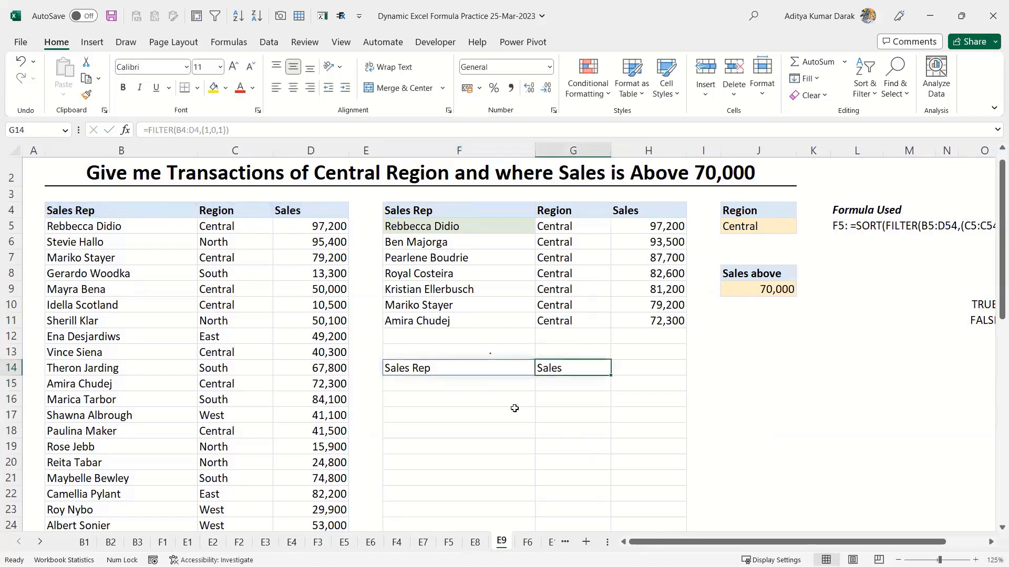
{"action": "key", "text": "shift+Left"}
{"action": "key", "text": "Delete"}
- Wrap the F5 SORT formula in an outer FILTER with include array {1,0,1} to drop the Region column
{"action": "key", "text": "Up"}
{"action": "key", "text": "Up"}
{"action": "key", "text": "Up"}
{"action": "key", "text": "Up"}
{"action": "key", "text": "Up"}
{"action": "key", "text": "Up"}
{"action": "key", "text": "Up"}
{"action": "key", "text": "Up"}
{"action": "key", "text": "Up"}
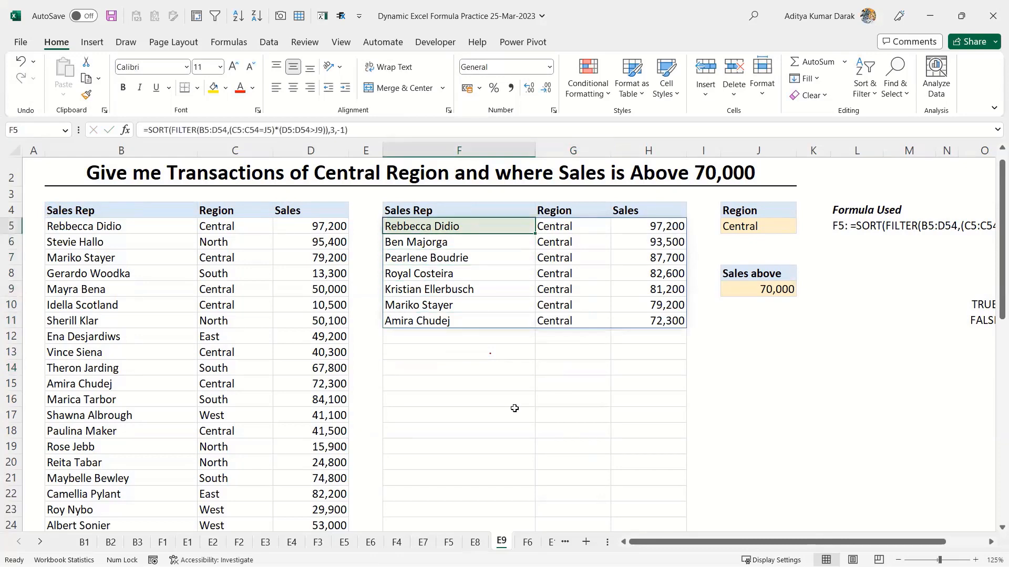
{"action": "left_click", "coordinate": [150, 130]}
{"action": "type", "text": "fil"}
{"action": "key", "text": "Tab"}
{"action": "key", "text": "End"}
{"action": "type", "text": ","}
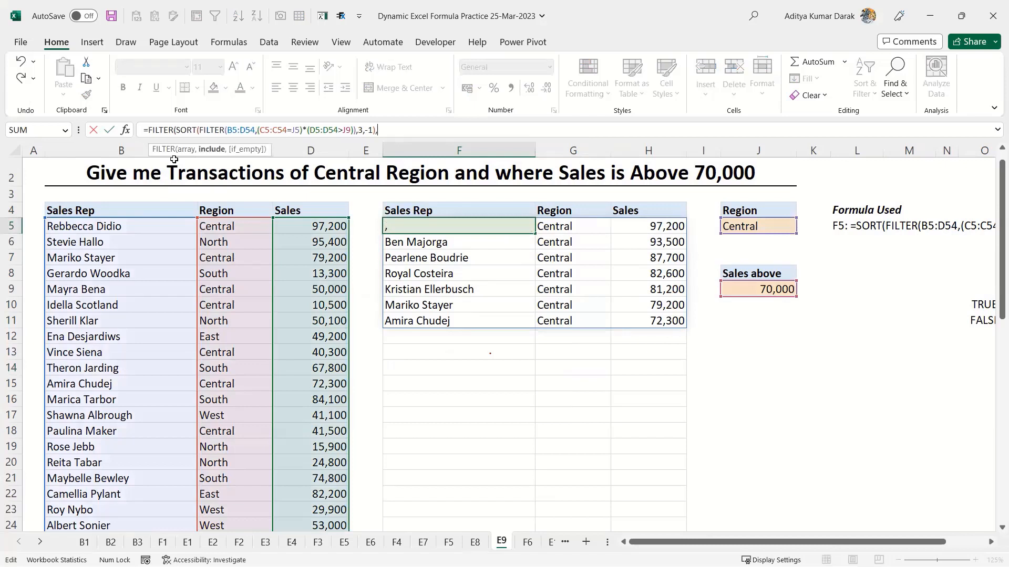
{"action": "type", "text": "{1,0,1})"}
{"action": "key", "text": "Return"}
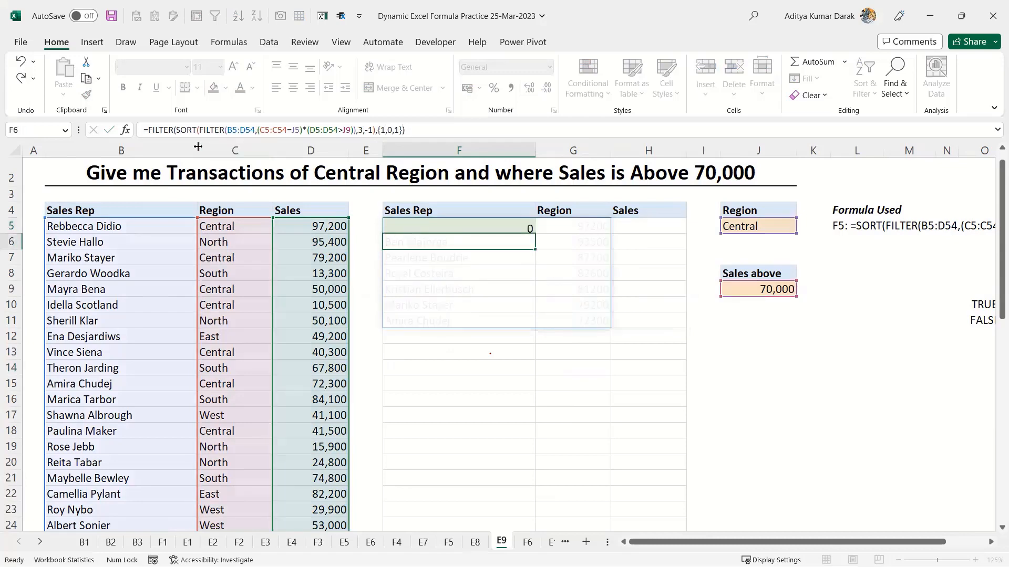
- Move the Sales header from H4 to G4, replacing the Region header
{"action": "key", "text": "Up"}
{"action": "key", "text": "Right"}
{"action": "key", "text": "ctrl+x"}
{"action": "key", "text": "Left"}
{"action": "key", "text": "ctrl+v"}
{"action": "key", "text": "Down"}
{"action": "key", "text": "Left"}
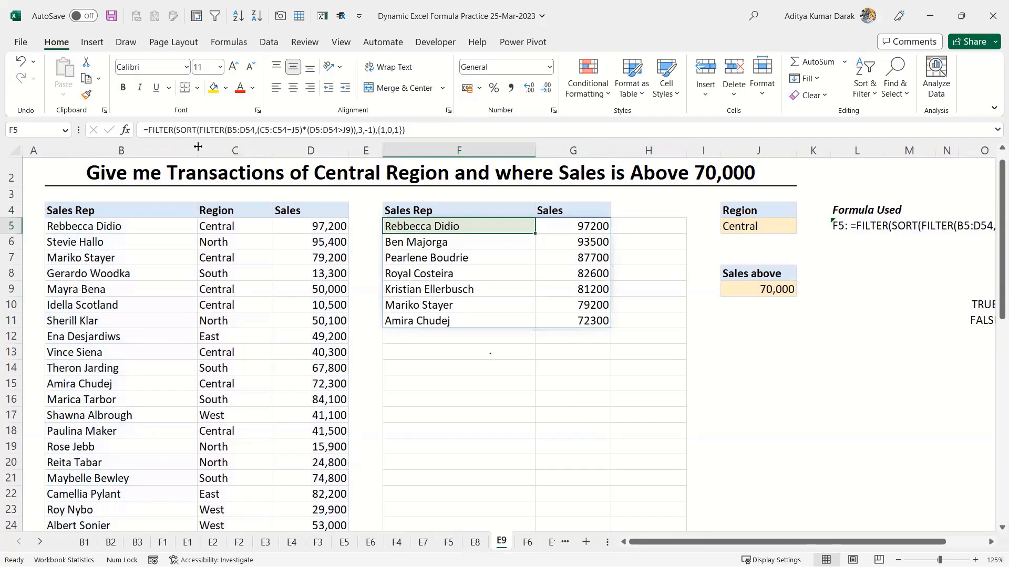
- Check the sales values in column G and undo the header move
{"action": "key", "text": "Right"}
{"action": "key", "text": "Down"}
{"action": "key", "text": "Down"}
{"action": "key", "text": "Down"}
{"action": "key", "text": "Down"}
{"action": "key", "text": "Down"}
{"action": "key", "text": "Down"}
{"action": "key", "text": "ctrl+z"}
- Enter the horizontal array constant ={1,1,1} in F14
{"action": "key", "text": "Down"}
{"action": "key", "text": "Down"}
{"action": "key", "text": "Left"}
{"action": "key", "text": "Down"}
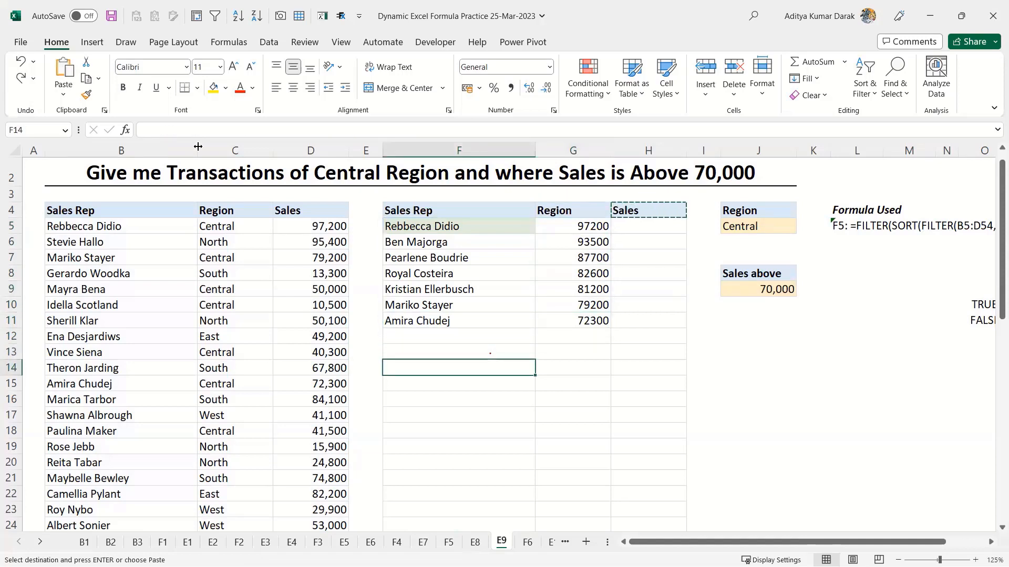
{"action": "type", "text": "={1,1,1}"}
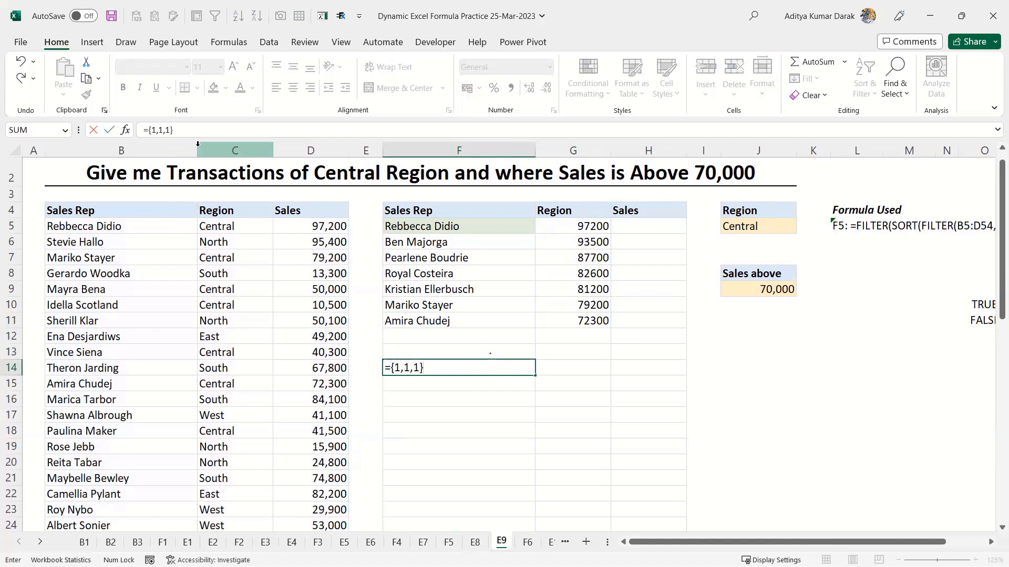
{"action": "key", "text": "Return"}
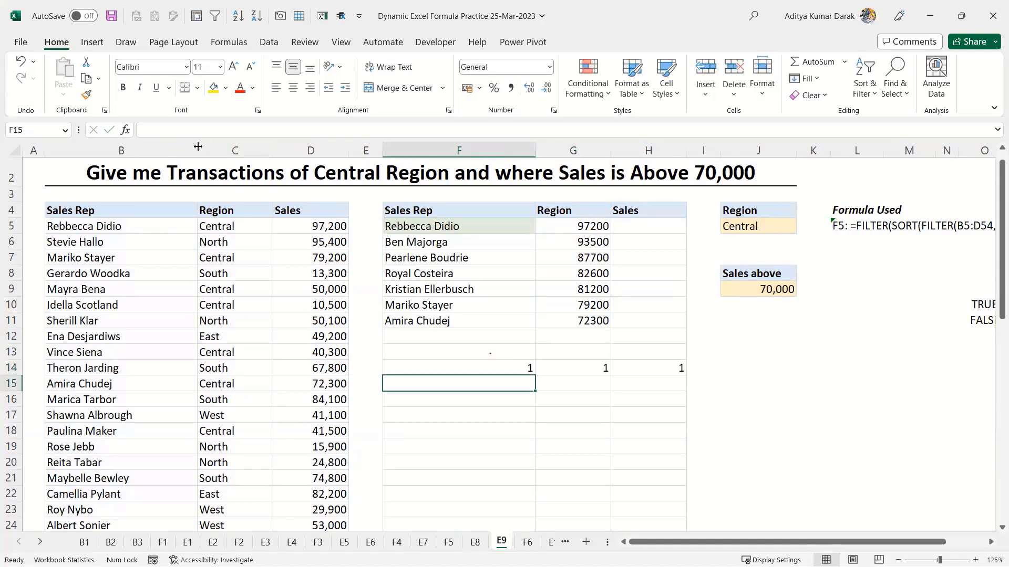
- Enter the vertical array constant ={1;1;1} in F15 and review its semicolon separators
{"action": "type", "text": "={1,"}
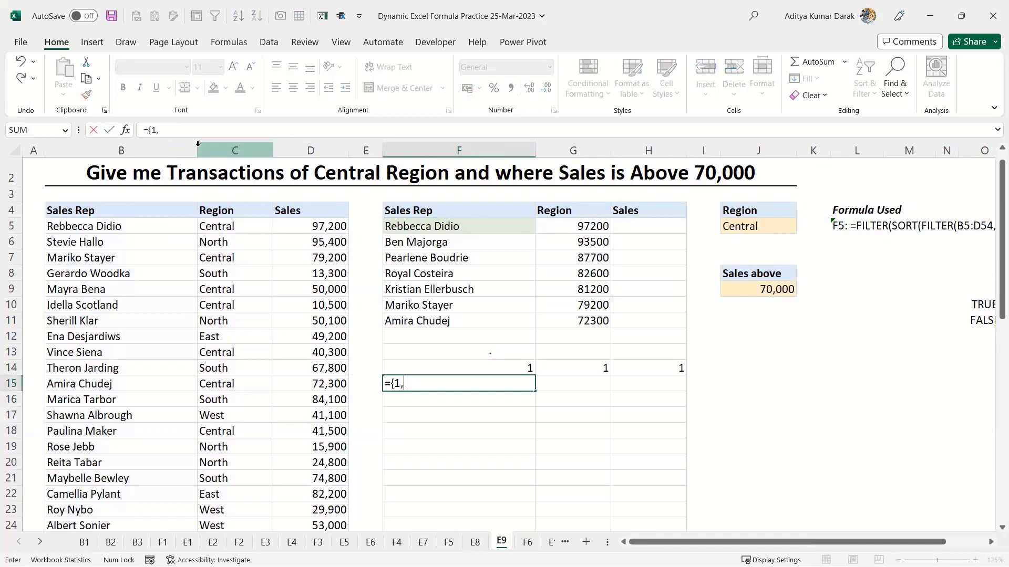
{"action": "key", "text": "BackSpace"}
{"action": "type", "text": ";1;1}"}
{"action": "key", "text": "Return"}
{"action": "key", "text": "Up"}
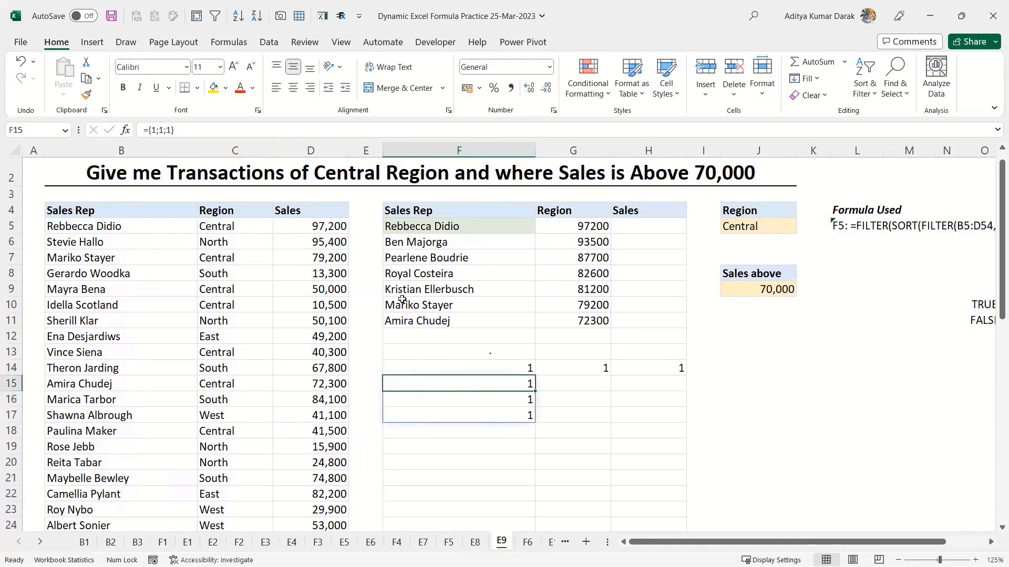
{"action": "key", "text": "F2"}
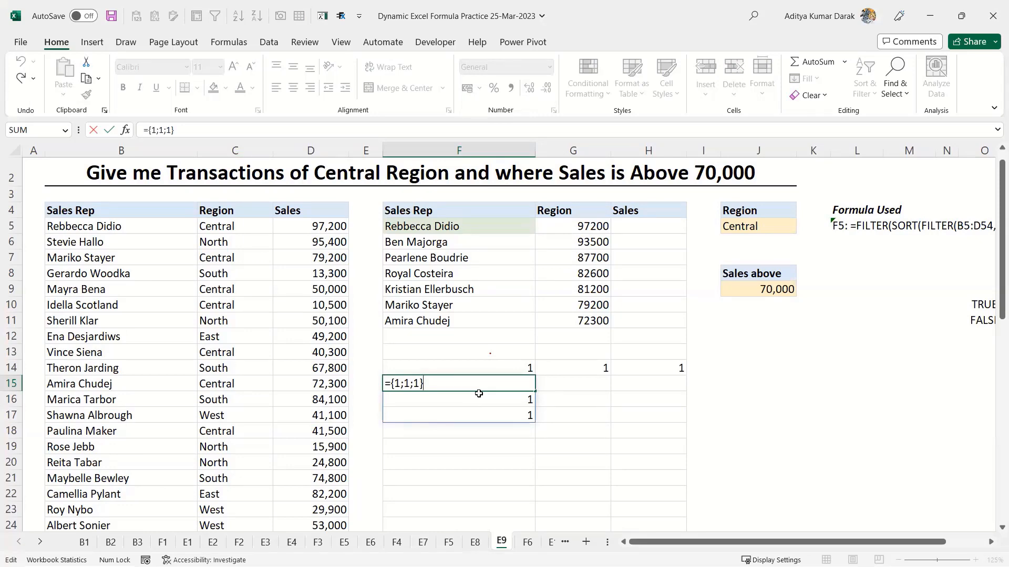
{"action": "key", "text": "ctrl+Return"}
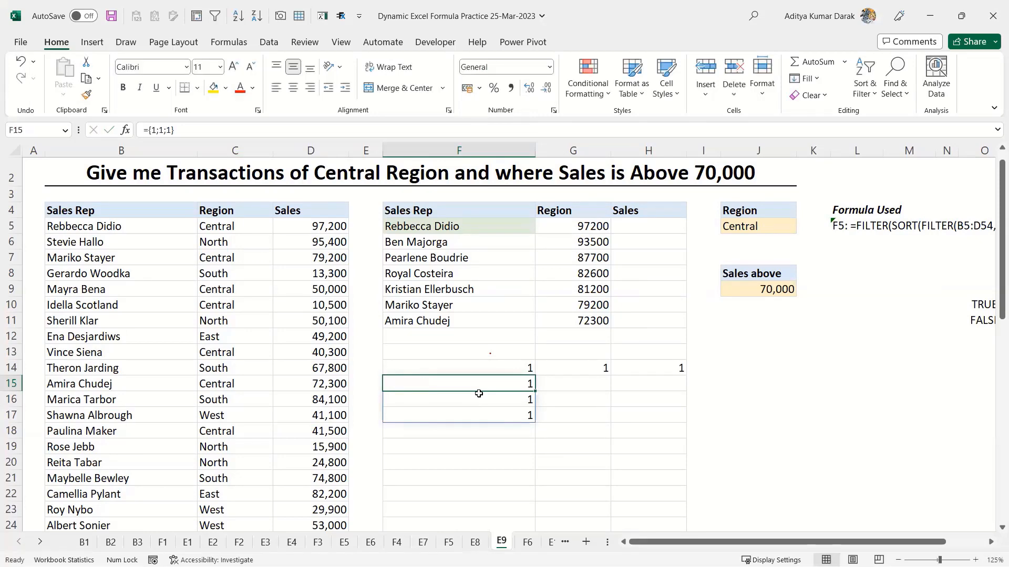
- Open the F6 sheet and compare the lookup student in D9 with the highlighted list entry and its position number
{"action": "key", "text": "ctrl+Page_Down"}
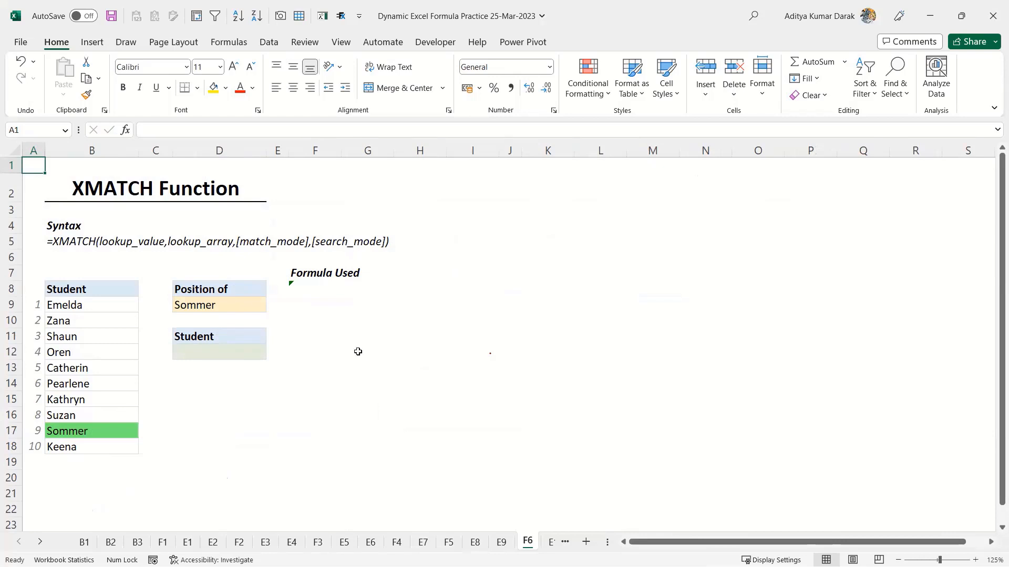
{"action": "left_click", "coordinate": [204, 303]}
{"action": "left_click_drag", "start_coordinate": [88, 431], "coordinate": [39, 431]}
{"action": "key", "text": "Down"}
{"action": "key", "text": "Down"}
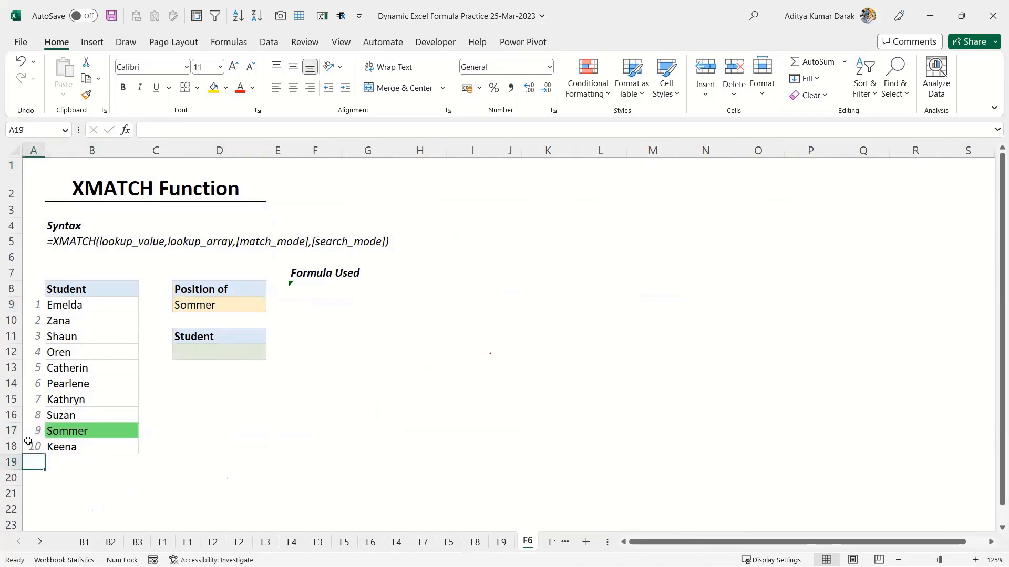
- Enter =XMATCH(D9,B9:B18) in D12 to return the position of the lookup student
{"action": "left_click", "coordinate": [226, 351]}
{"action": "type", "text": "=xma"}
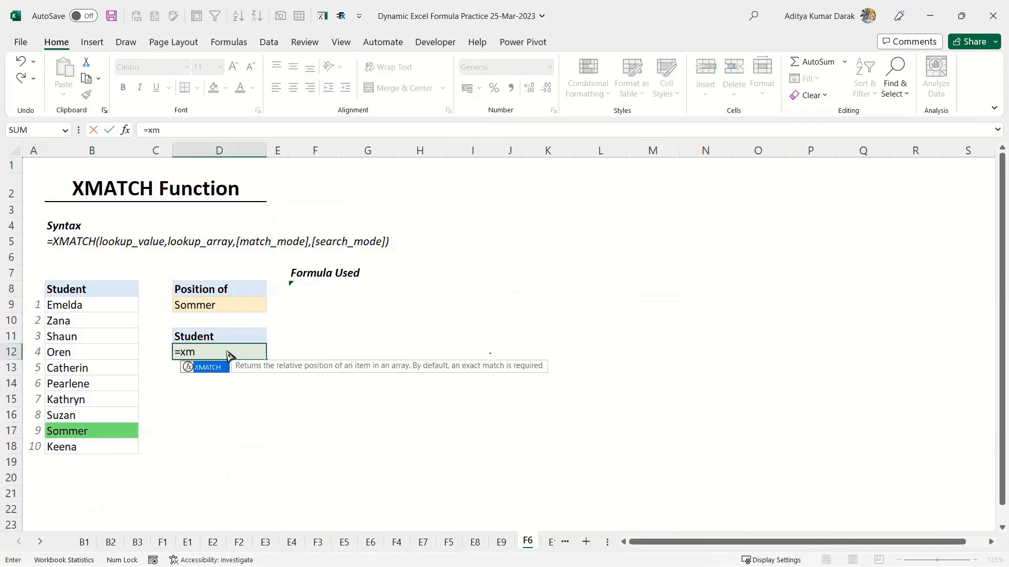
{"action": "key", "text": "Tab"}
{"action": "left_click", "coordinate": [240, 309]}
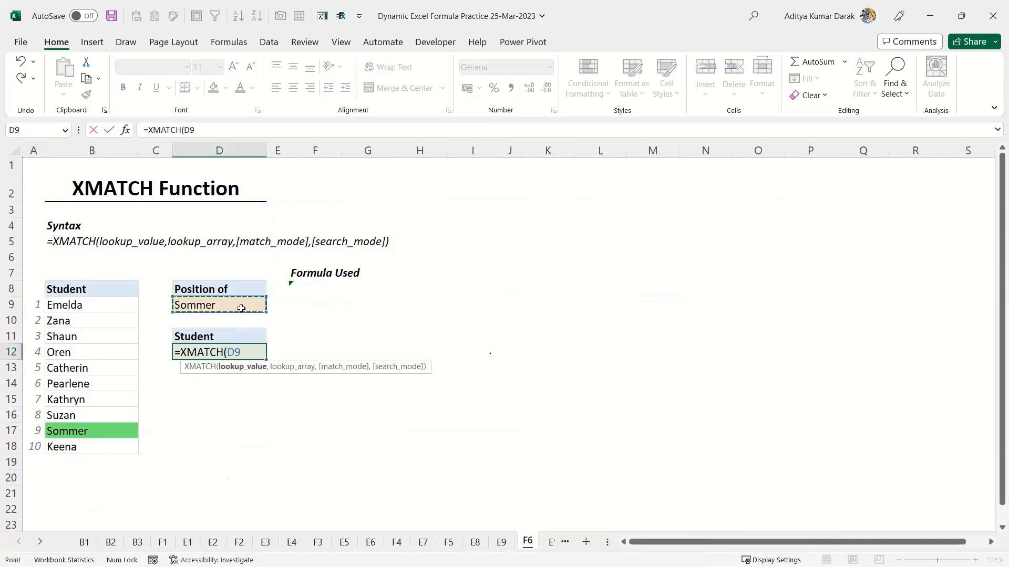
{"action": "type", "text": ","}
{"action": "left_click_drag", "start_coordinate": [113, 303], "coordinate": [109, 450]}
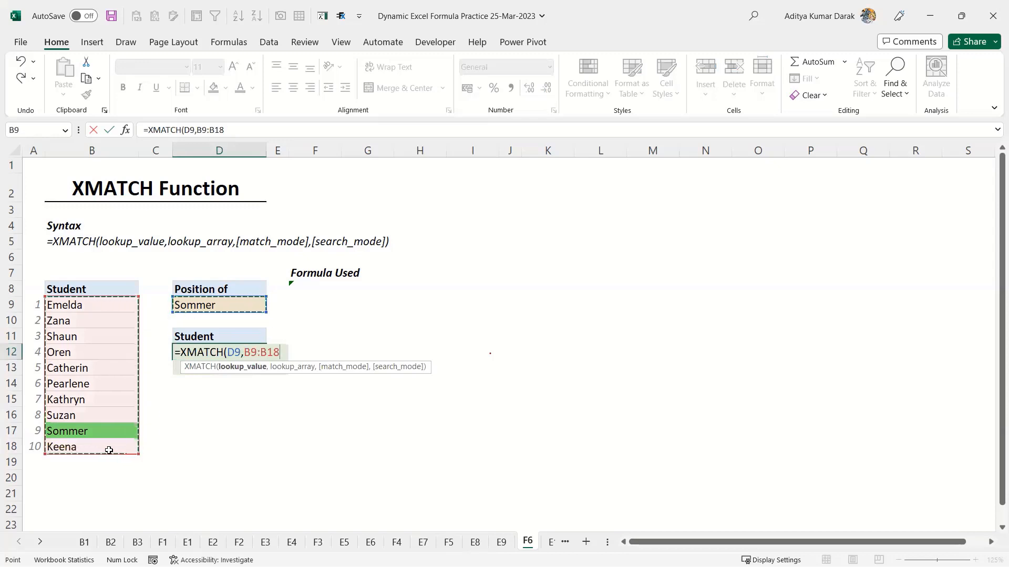
{"action": "key", "text": "ctrl+Return"}
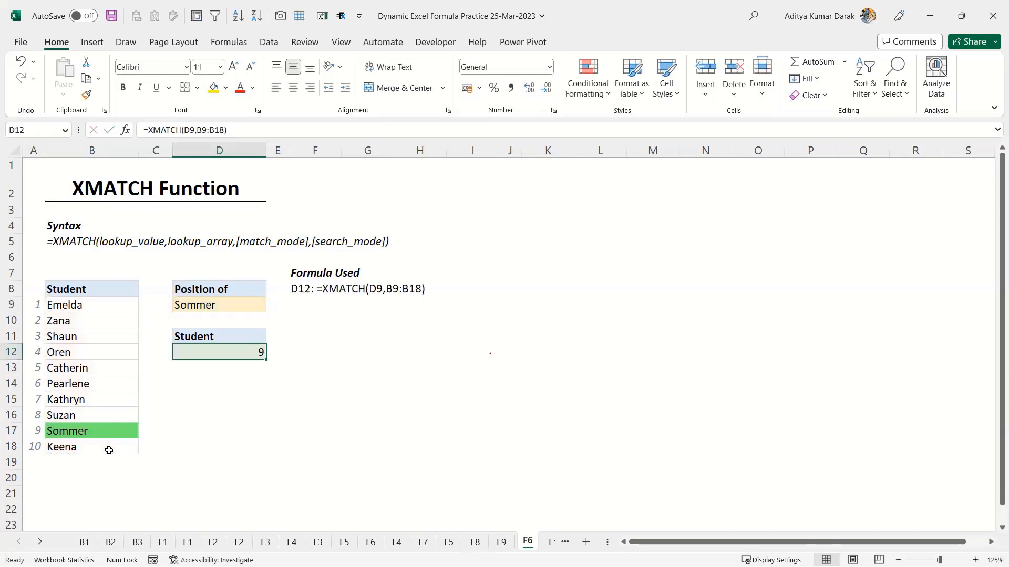
- Set the lookup student in D9 to the second name in the list and check D12 against the numbered list A9:B18
{"action": "left_click", "coordinate": [233, 307]}
{"action": "left_click", "coordinate": [272, 306]}
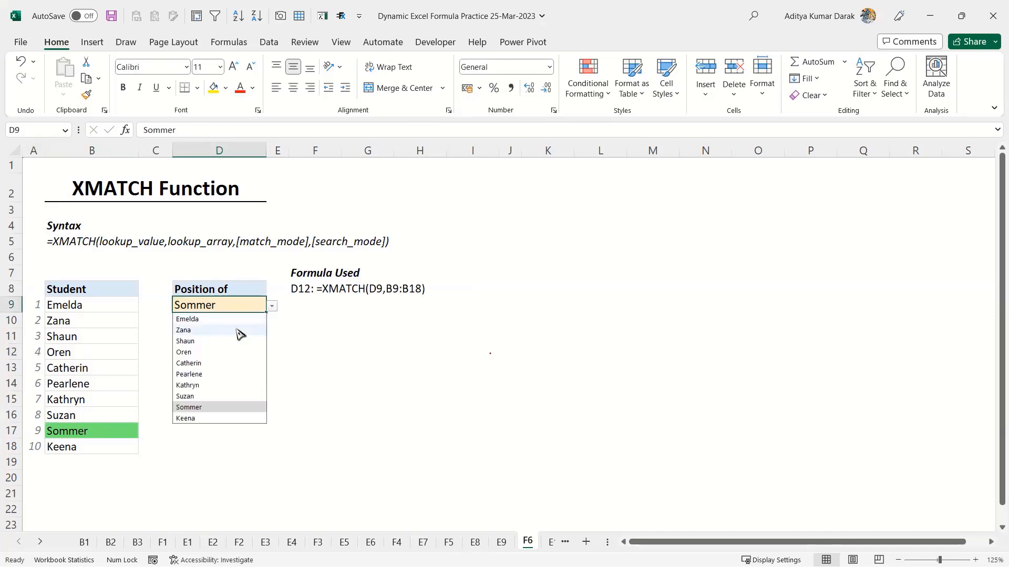
{"action": "left_click", "coordinate": [239, 330]}
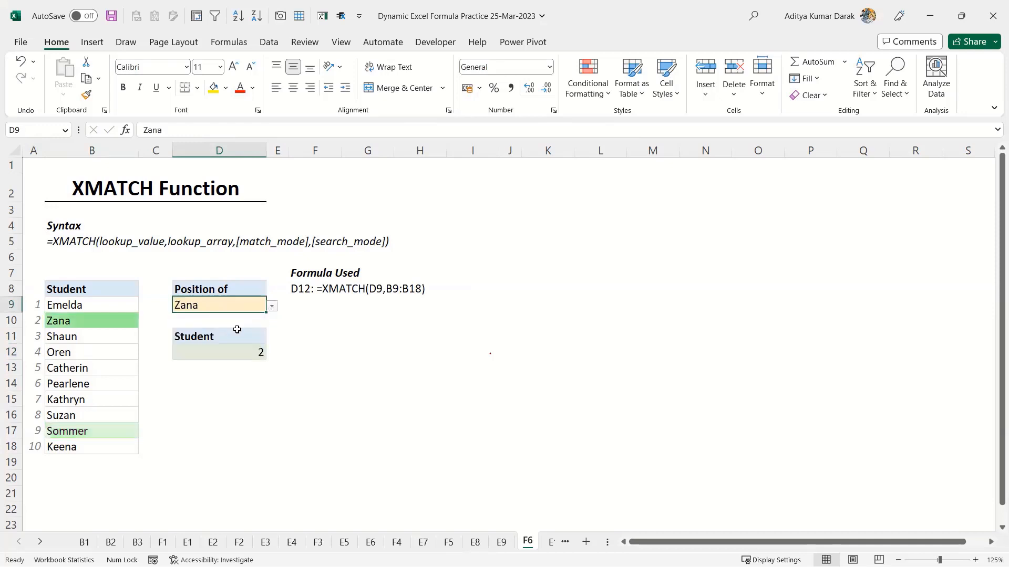
{"action": "left_click", "coordinate": [241, 359]}
{"action": "left_click_drag", "start_coordinate": [34, 304], "coordinate": [92, 446]}
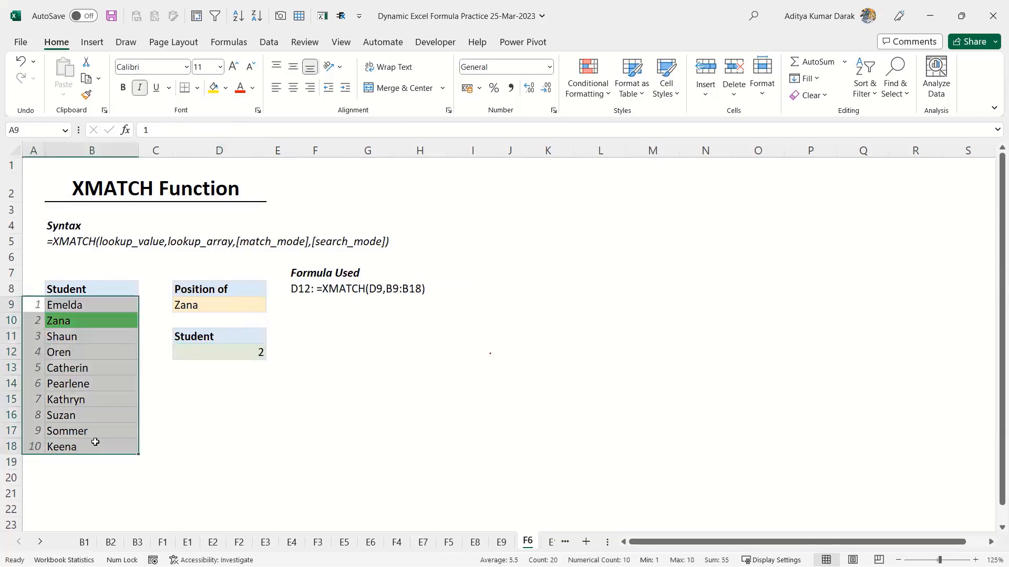
- Review the ranges used by the XMATCH formula in D12 on the F6 sheet
{"action": "key", "text": "ctrl+Page_Down"}
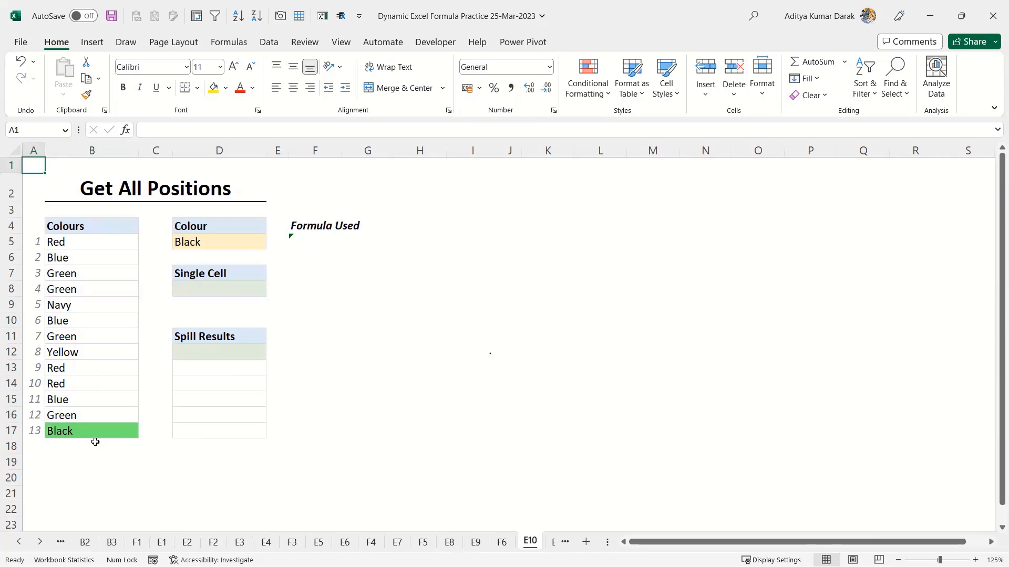
{"action": "key", "text": "ctrl+Page_Up"}
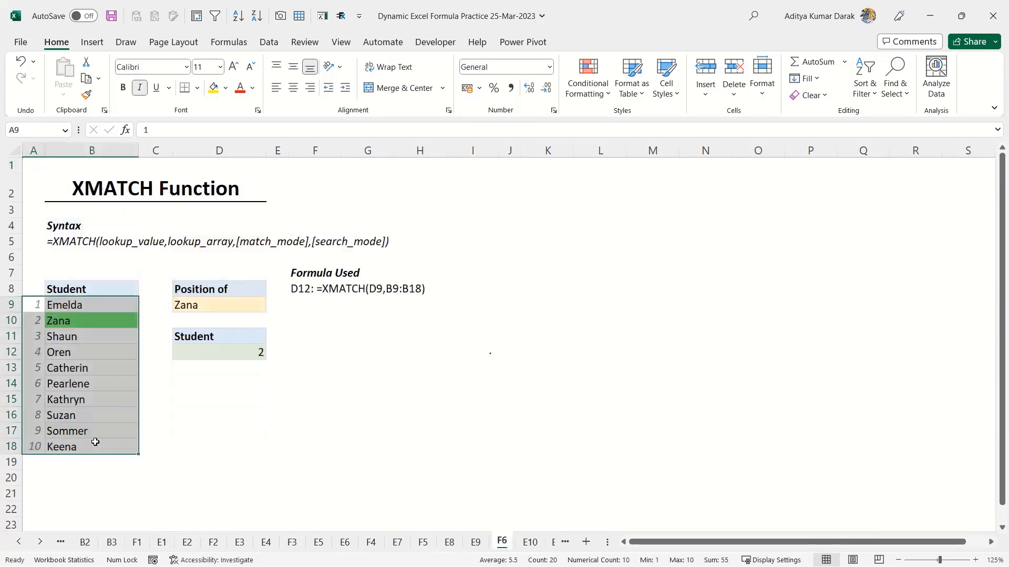
{"action": "left_click", "coordinate": [206, 348]}
{"action": "key", "text": "F2"}
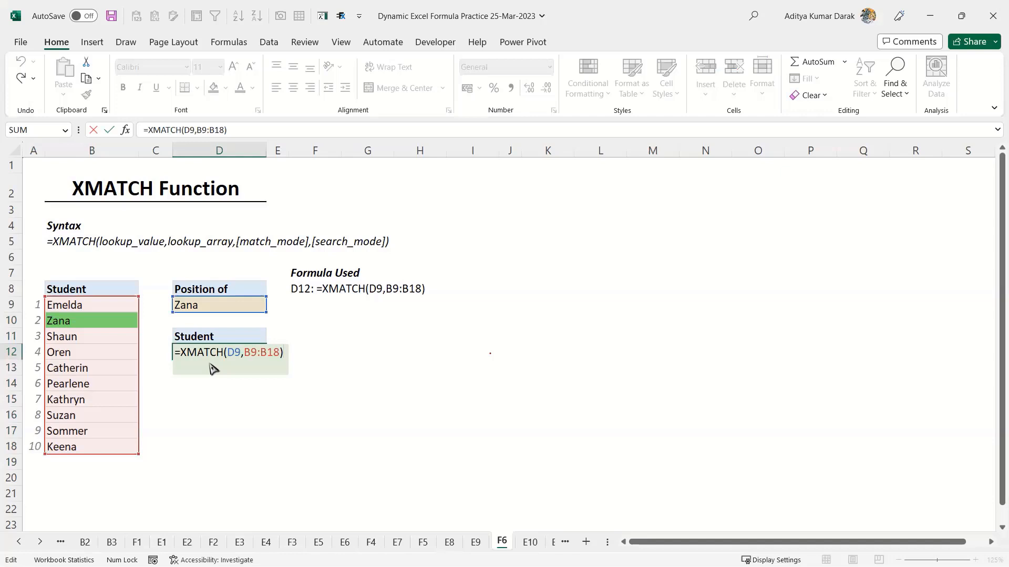
- Replace the student name in B13 with the lookup name from D9 to create a duplicate
{"action": "left_click", "coordinate": [95, 372]}
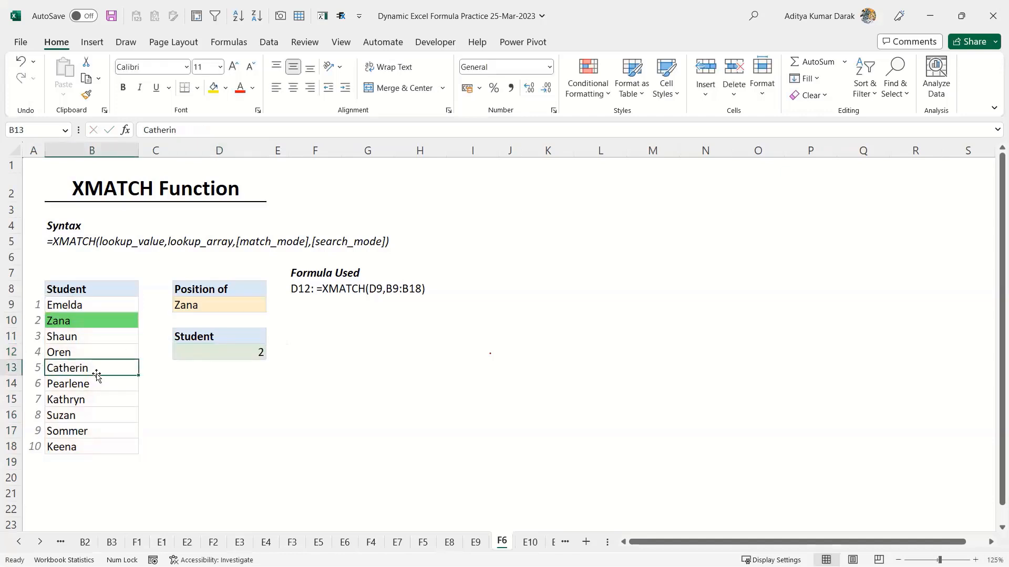
{"action": "type", "text": "Zana"}
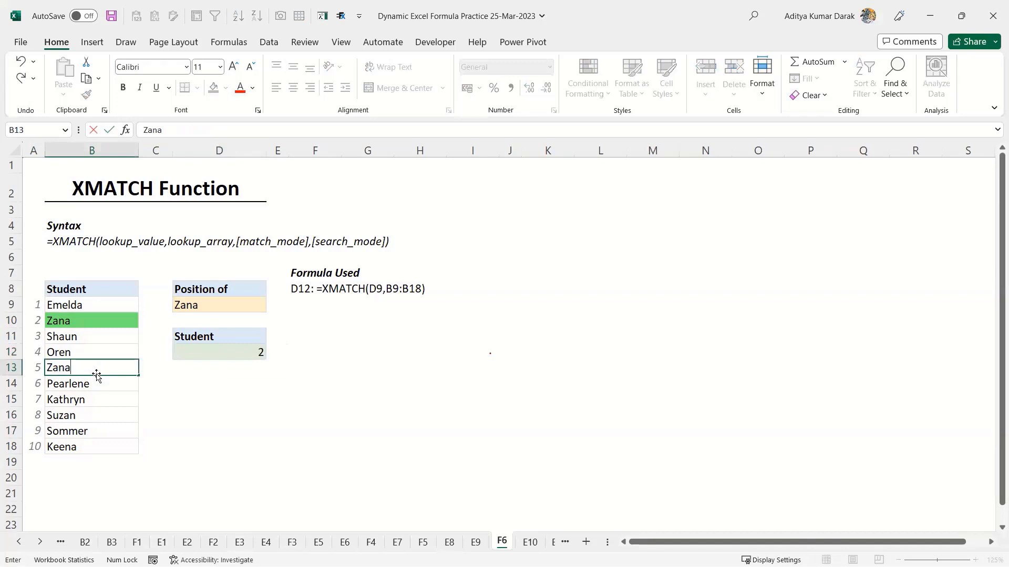
{"action": "key", "text": "Tab"}
- Examine the XMATCH formula and its result in D12 against the duplicate name in B13
{"action": "key", "text": "Right"}
{"action": "key", "text": "Up"}
{"action": "key", "text": "F2"}
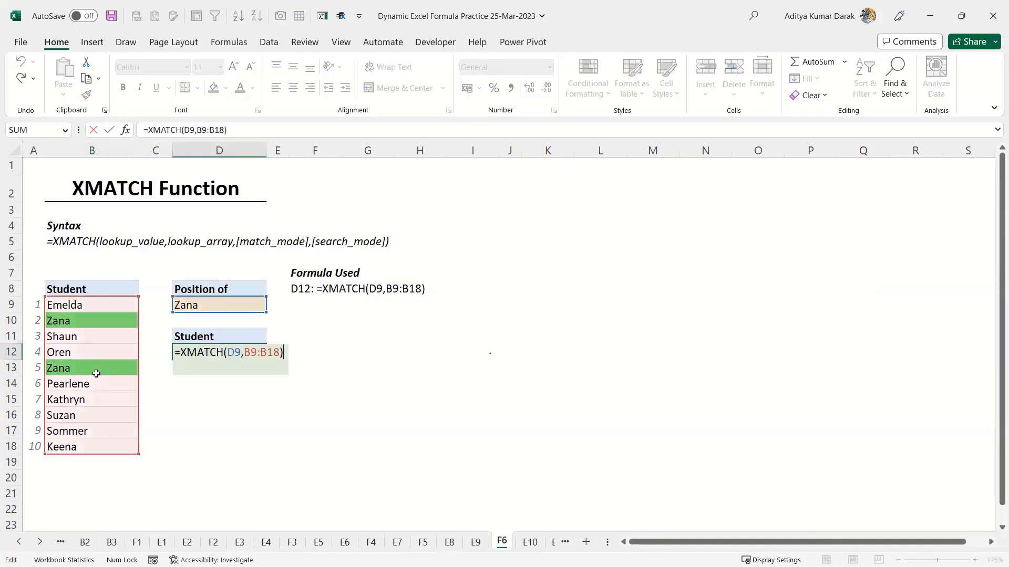
{"action": "key", "text": "Escape"}
{"action": "key", "text": "Left"}
{"action": "key", "text": "Left"}
{"action": "key", "text": "Down"}
{"action": "key", "text": "Right"}
{"action": "key", "text": "Right"}
{"action": "key", "text": "Up"}
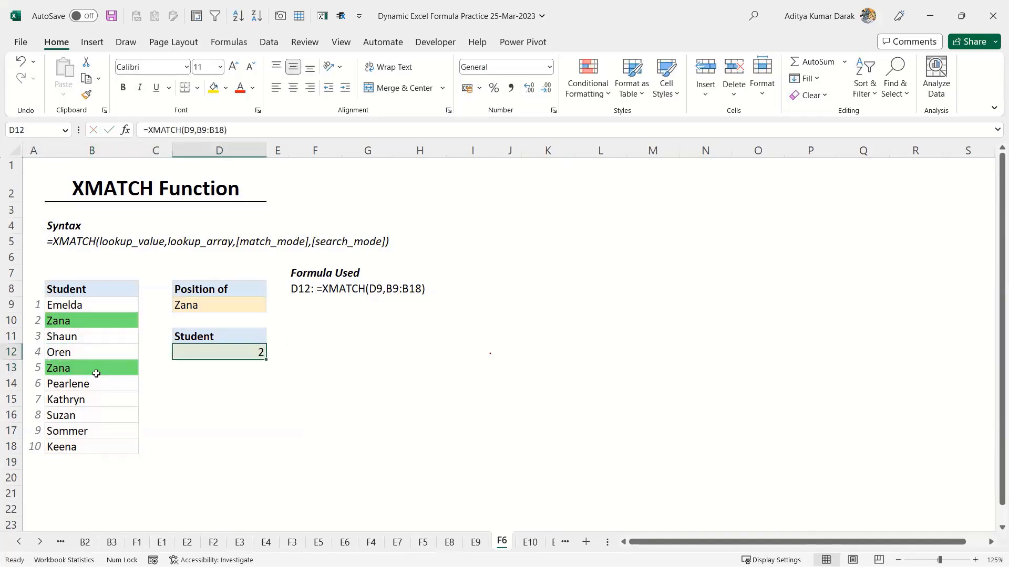
{"action": "key", "text": "F2"}
{"action": "key", "text": "Escape"}
- Insert a blank column before the Colour column D on the E10 sheet
{"action": "key", "text": "ctrl+Page_Down"}
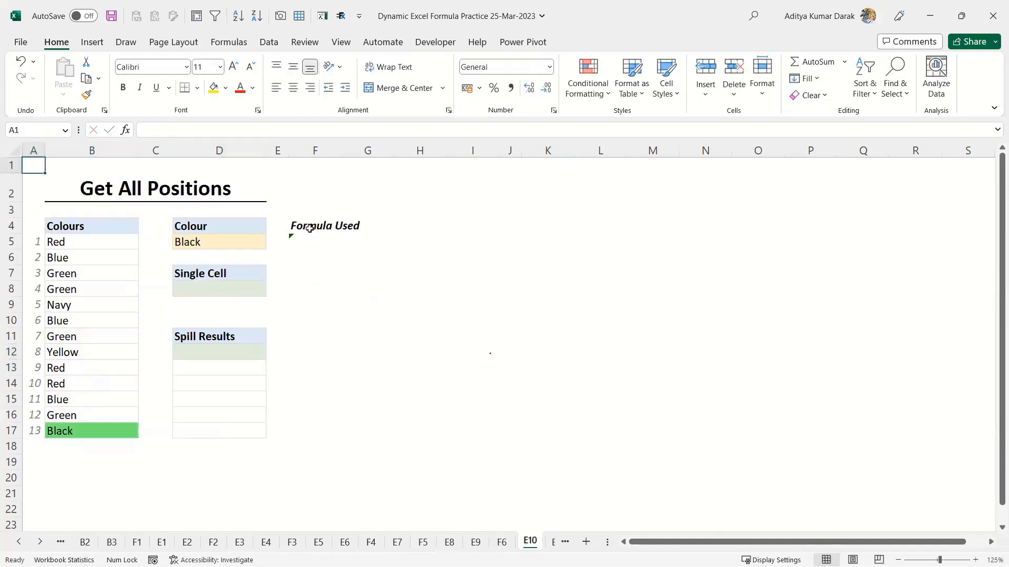
{"action": "left_click", "coordinate": [199, 149]}
{"action": "key", "text": "ctrl+shift+plus"}
{"action": "key", "text": "Down"}
{"action": "key", "text": "Down"}
{"action": "key", "text": "Down"}
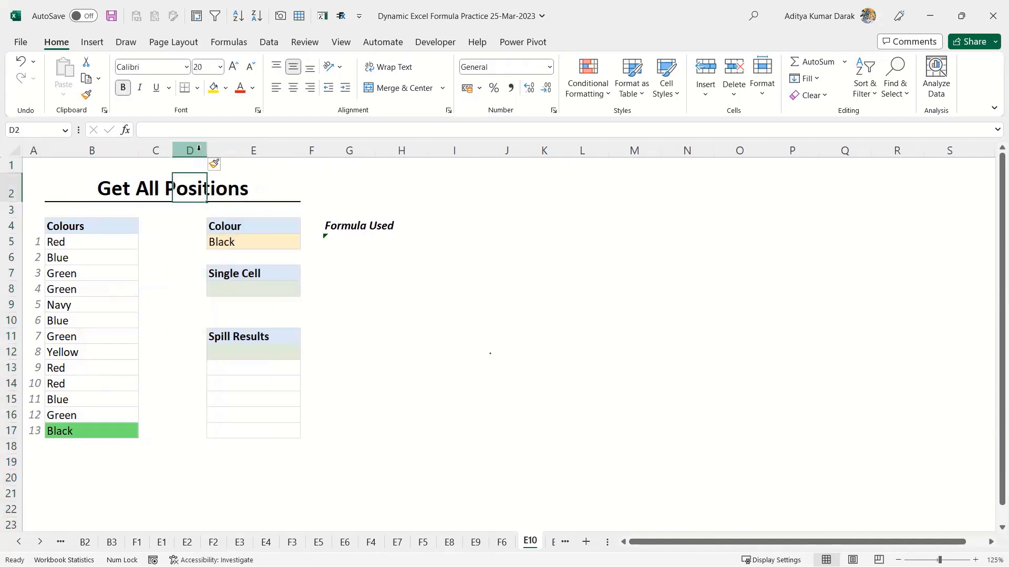
- Enter =SEQUENCE(ROWS(B5:B17)) in C5 to number every row of the Colours list
{"action": "key", "text": "Left"}
{"action": "key", "text": "Down"}
{"action": "type", "text": "=se"}
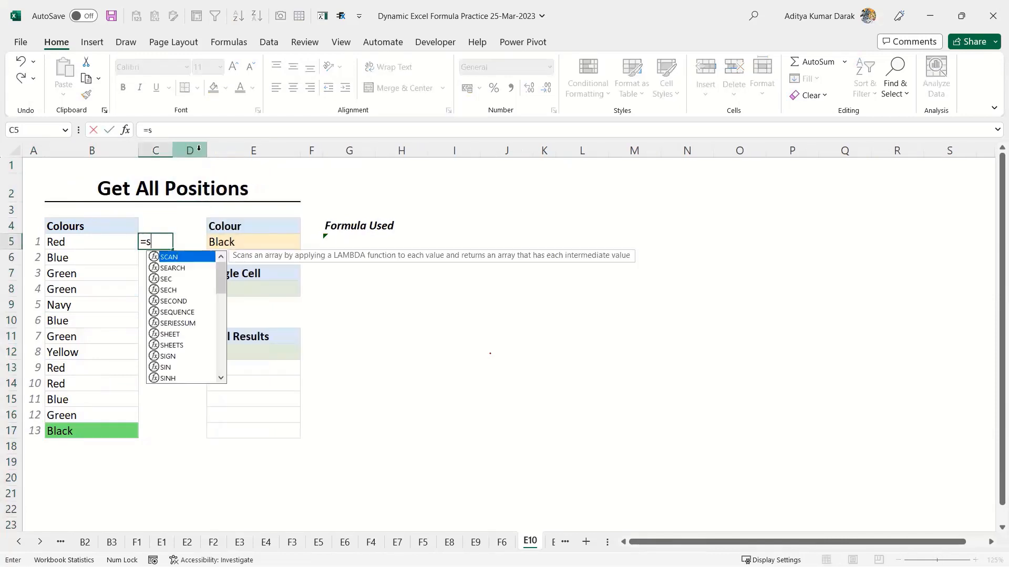
{"action": "key", "text": "Down"}
{"action": "key", "text": "Down"}
{"action": "key", "text": "Down"}
{"action": "key", "text": "Down"}
{"action": "key", "text": "Tab"}
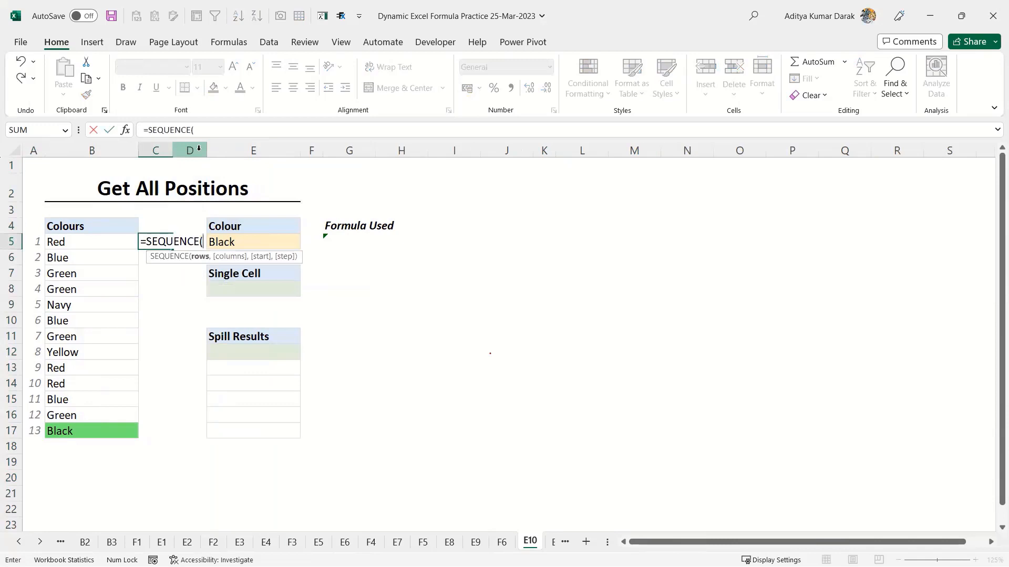
{"action": "type", "text": "row"}
{"action": "key", "text": "Down"}
{"action": "key", "text": "Tab"}
{"action": "key", "text": "Left"}
{"action": "key", "text": "Left"}
{"action": "key", "text": "Right"}
{"action": "key", "text": "ctrl+shift+Down"}
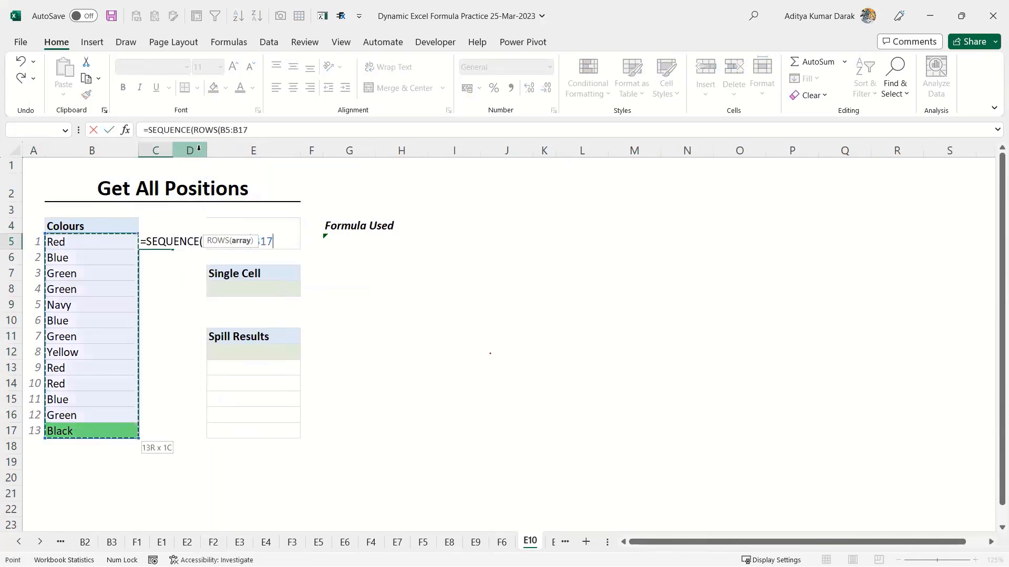
{"action": "key", "text": "Return"}
{"action": "key", "text": "Left"}
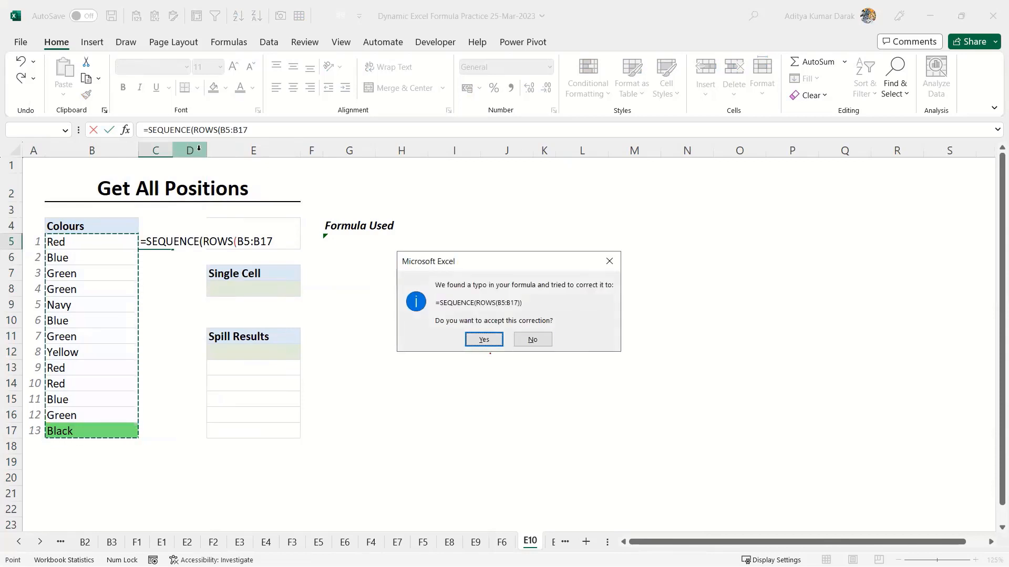
{"action": "key", "text": "Return"}
- Wrap the C5 formula in an IF test: =IF(B5:B17=E5,SEQUENCE(ROWS(B5:B17)),"")
{"action": "key", "text": "ctrl+shift+Down"}
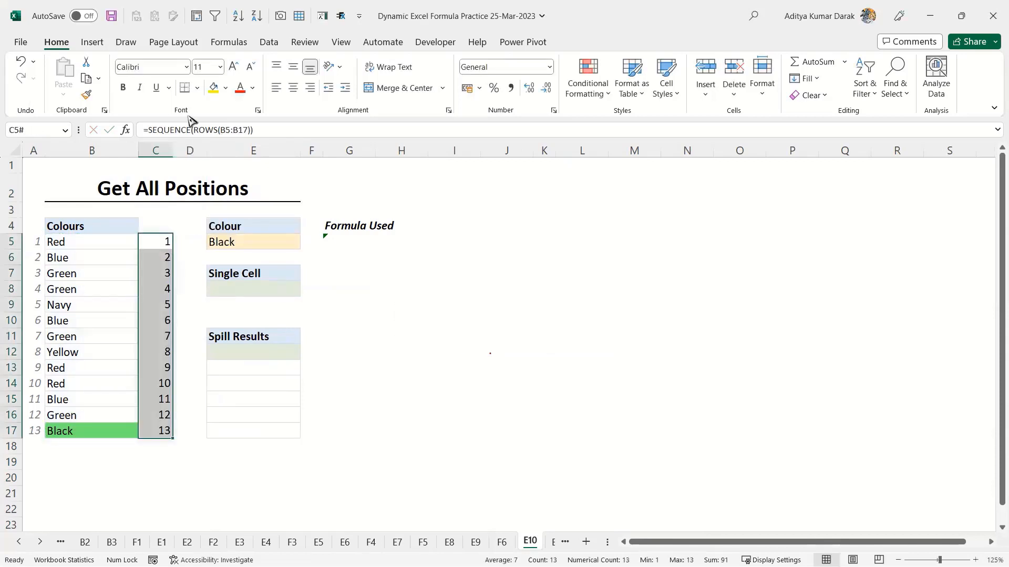
{"action": "left_click", "coordinate": [147, 129]}
{"action": "type", "text": "IF("}
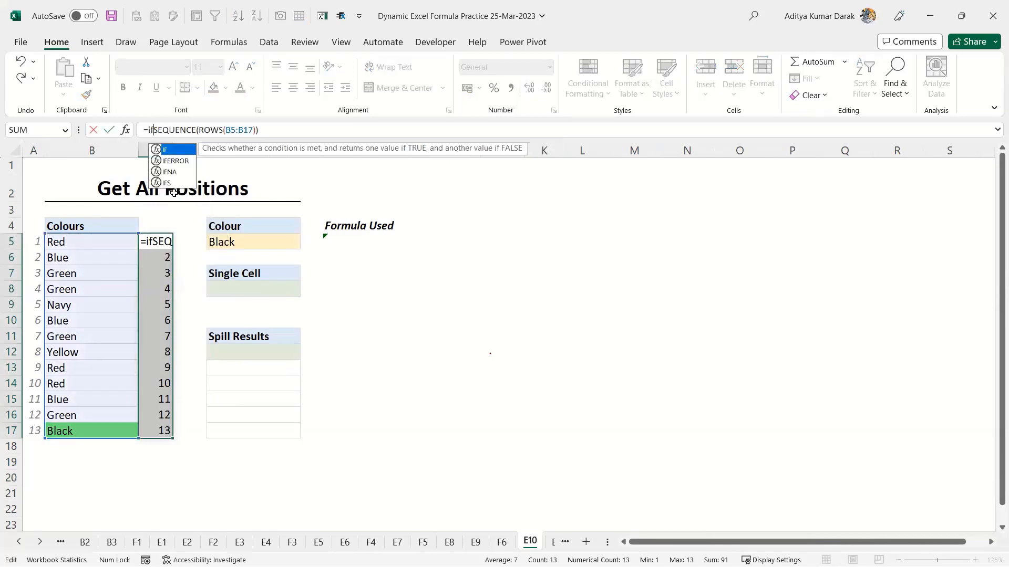
{"action": "left_click_drag", "start_coordinate": [83, 240], "coordinate": [83, 427]}
{"action": "type", "text": "="}
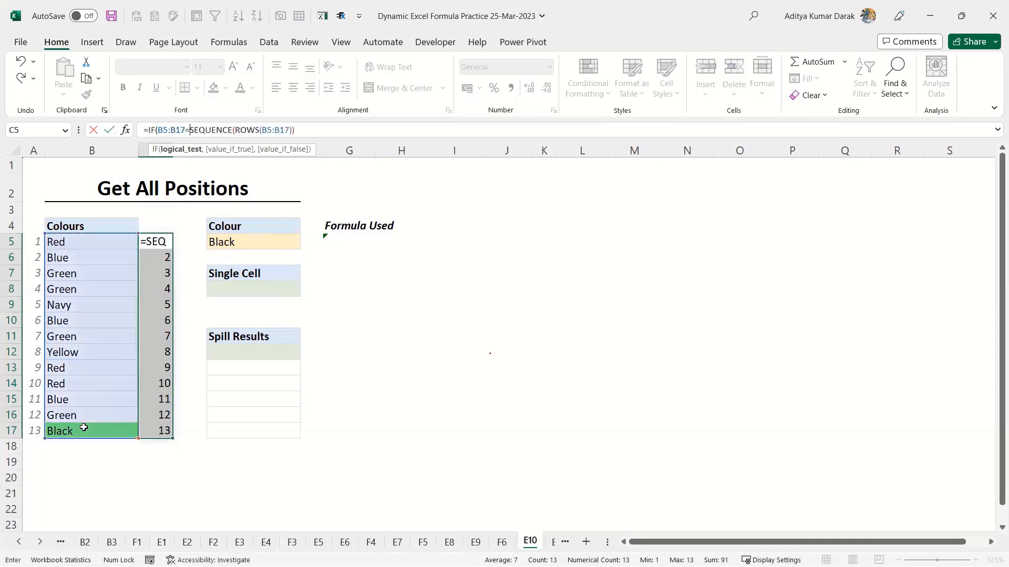
{"action": "left_click", "coordinate": [239, 242]}
{"action": "type", "text": ","}
{"action": "type", "text": ",\"\""}
{"action": "key", "text": "Return"}
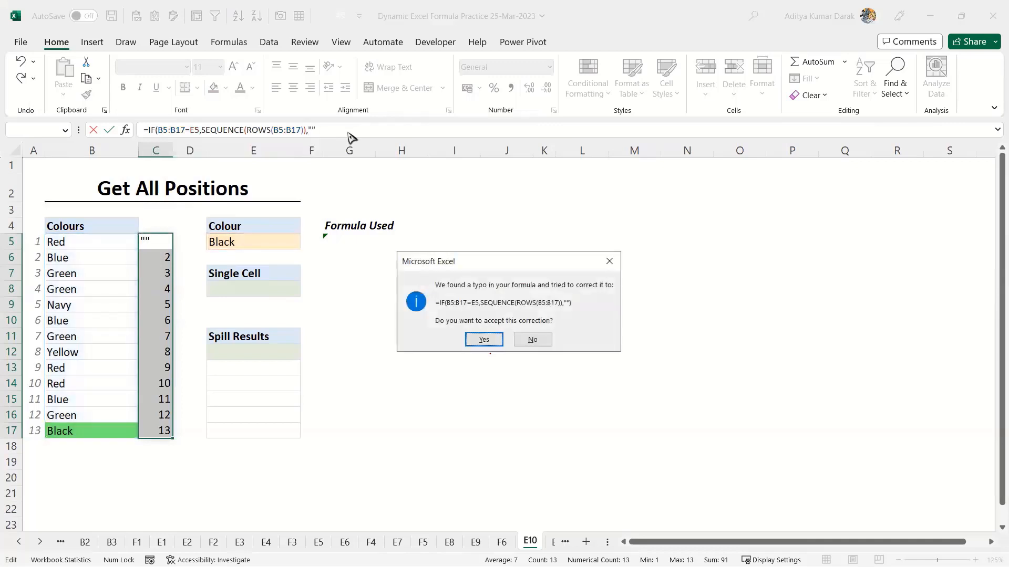
{"action": "key", "text": "Return"}
{"action": "key", "text": "ctrl+Down"}
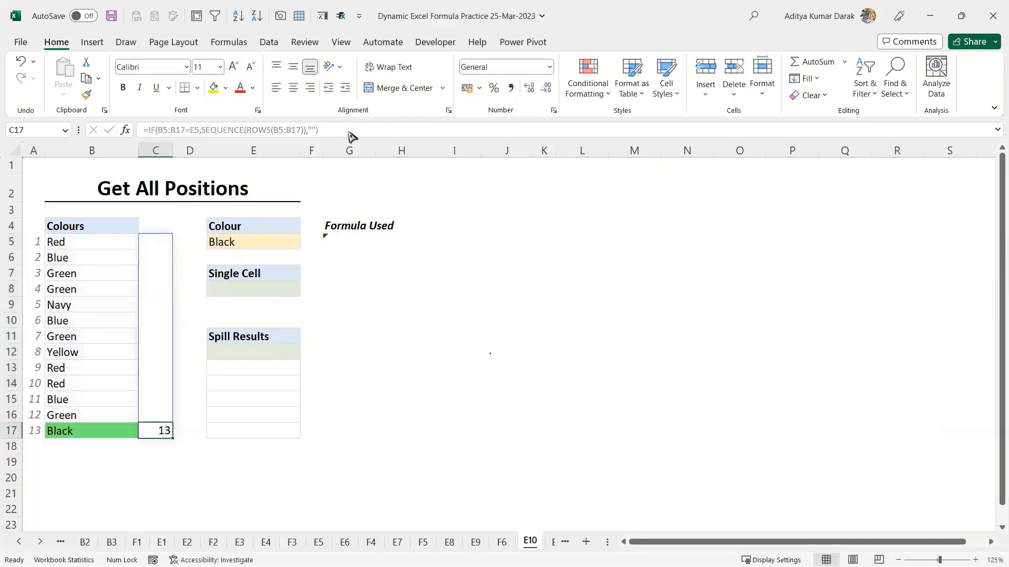
- Change the lookup colour in E5 to Red
{"action": "key", "text": "ctrl+Up"}
{"action": "key", "text": "Right"}
{"action": "key", "text": "Right"}
{"action": "key", "text": "alt+Down"}
{"action": "key", "text": "Up"}
{"action": "key", "text": "Up"}
{"action": "key", "text": "Up"}
{"action": "key", "text": "Up"}
{"action": "key", "text": "Up"}
{"action": "key", "text": "Return"}
{"action": "key", "text": "Left"}
{"action": "key", "text": "Left"}
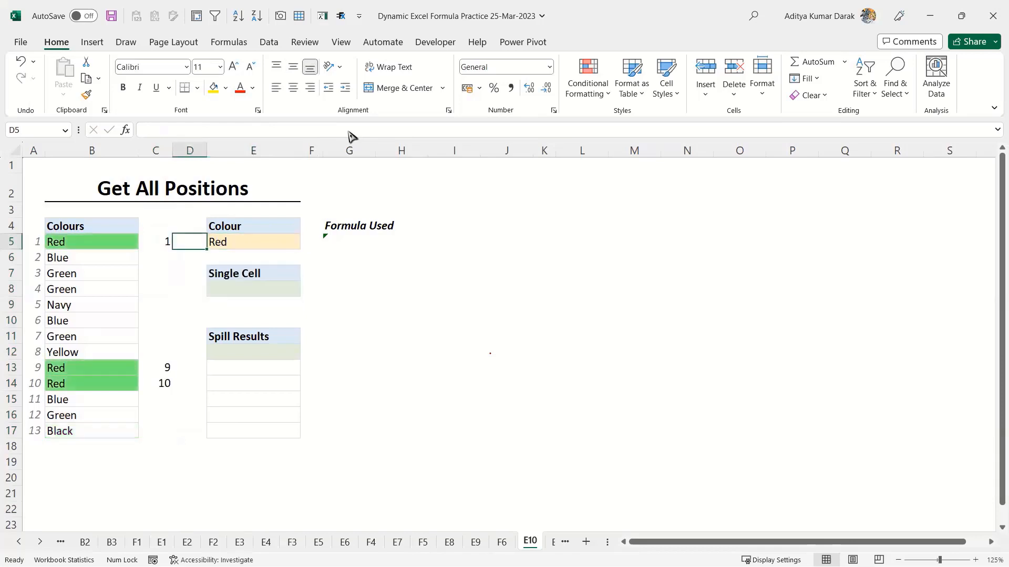
- Copy the IF expression from the formula in C5 without its equals sign
{"action": "key", "text": "ctrl+Down"}
{"action": "key", "text": "ctrl+Up"}
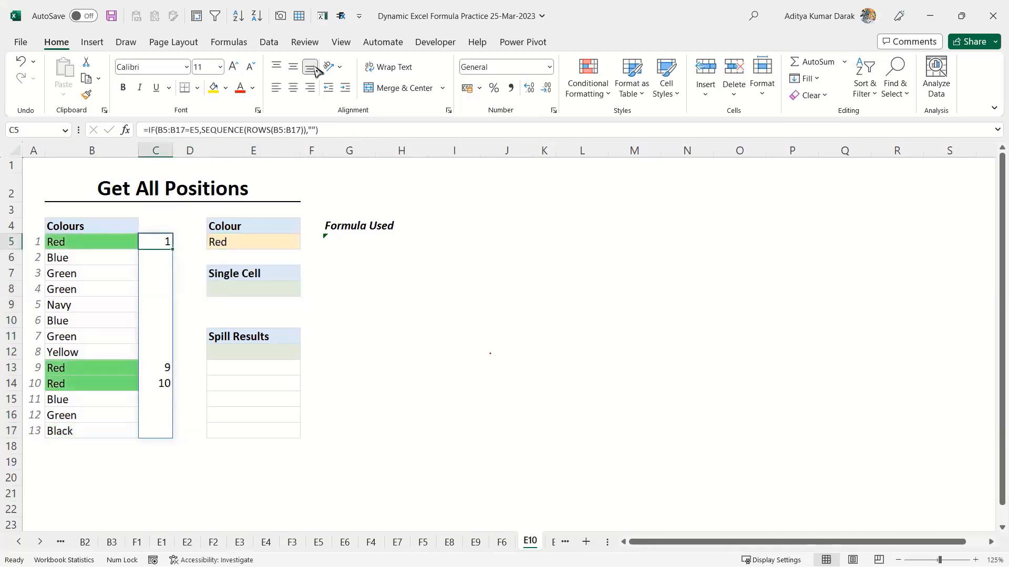
{"action": "left_click_drag", "start_coordinate": [149, 131], "coordinate": [392, 131]}
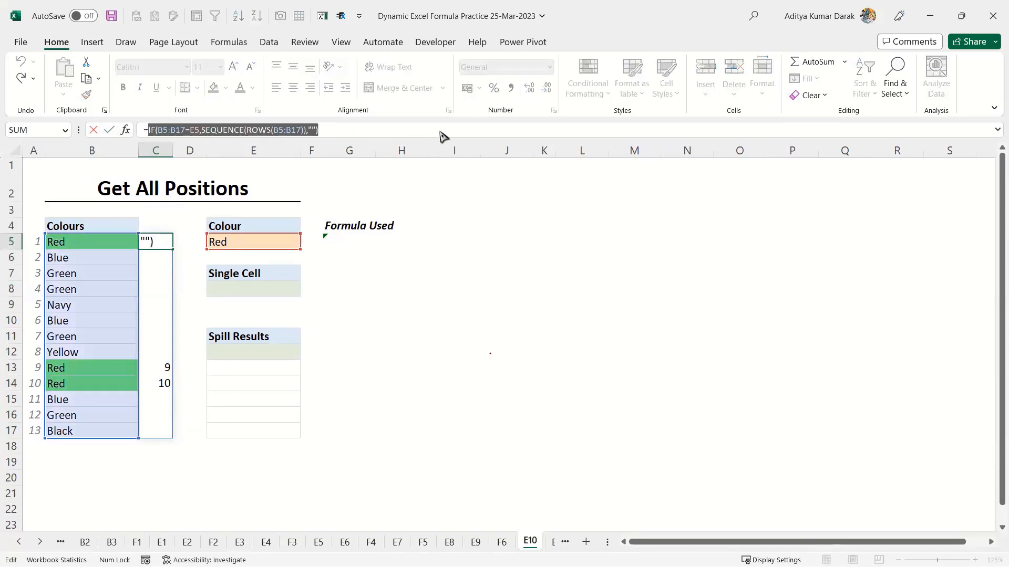
{"action": "key", "text": "Escape"}
- Enter =TEXTJOIN(", ",TRUE,C5#) in the Single Cell result E8
{"action": "left_click", "coordinate": [249, 286]}
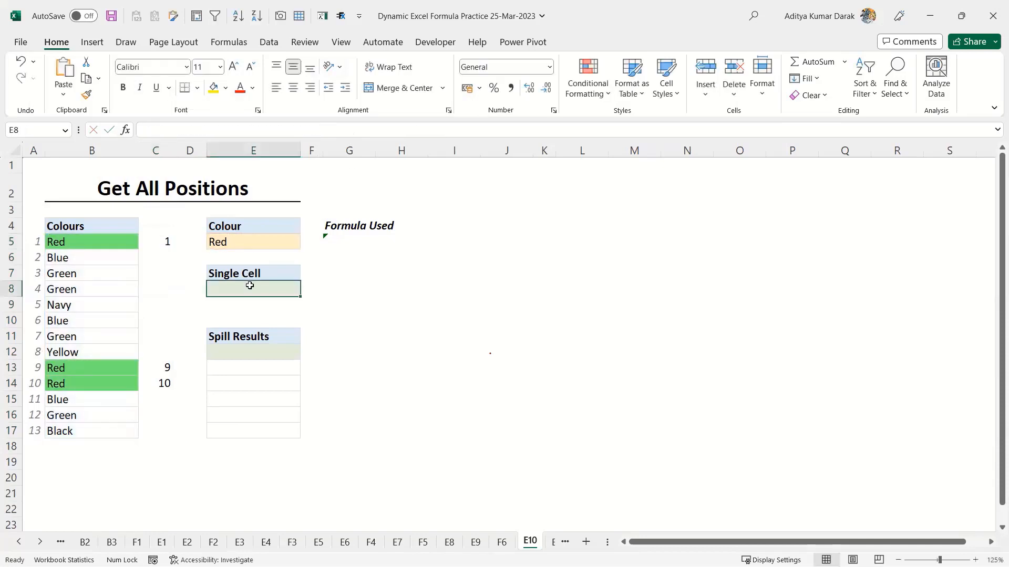
{"action": "type", "text": "=text"}
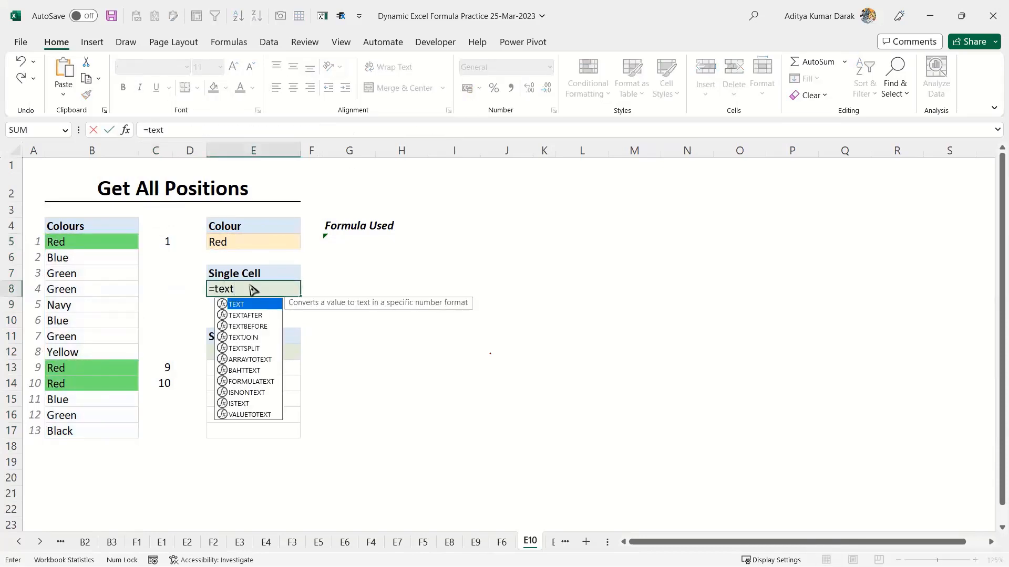
{"action": "key", "text": "Down"}
{"action": "key", "text": "Down"}
{"action": "key", "text": "Down"}
{"action": "key", "text": "Tab"}
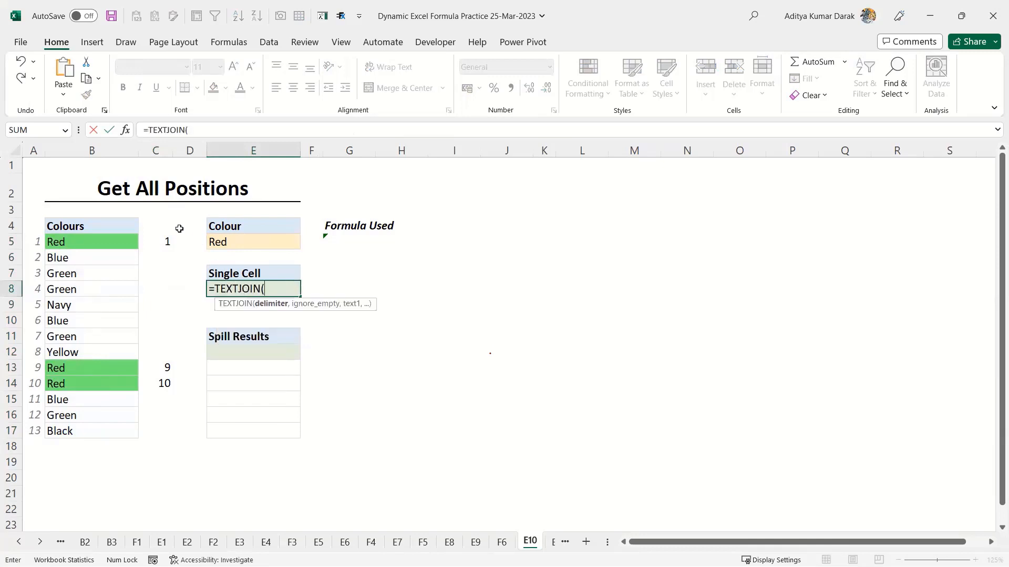
{"action": "type", "text": "\", \","}
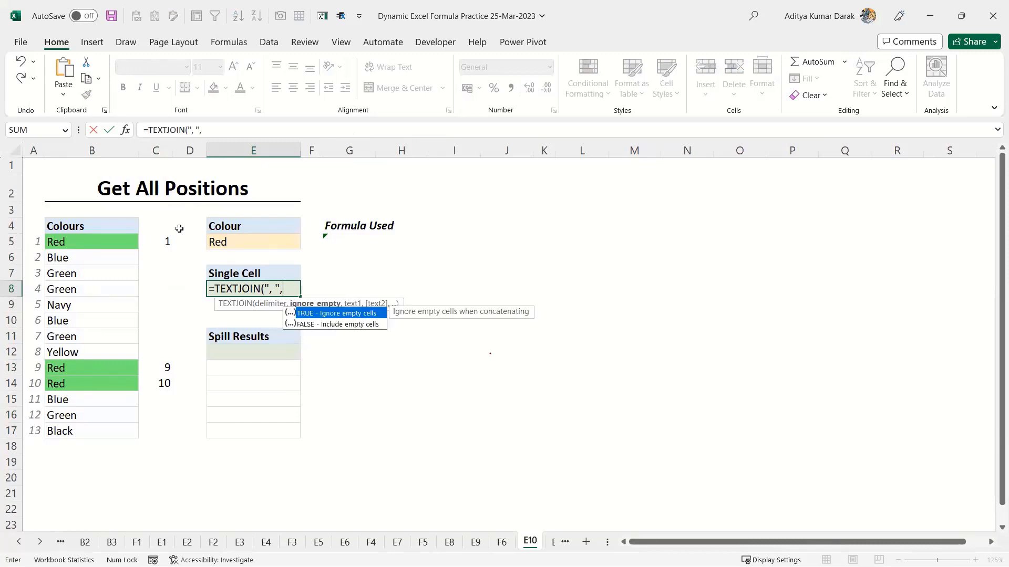
{"action": "key", "text": "Tab"}
{"action": "type", "text": ","}
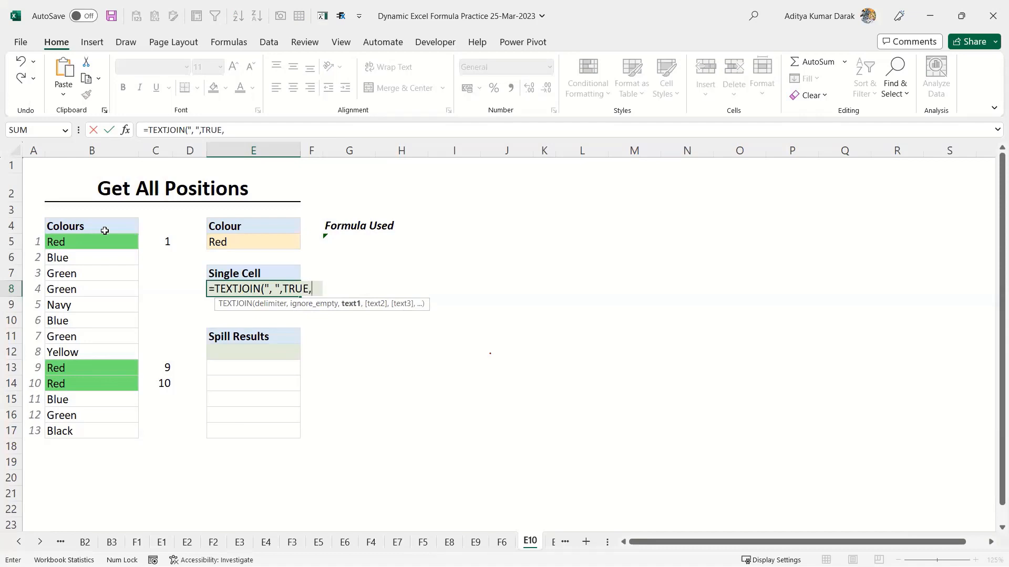
{"action": "left_click_drag", "start_coordinate": [164, 237], "coordinate": [164, 435]}
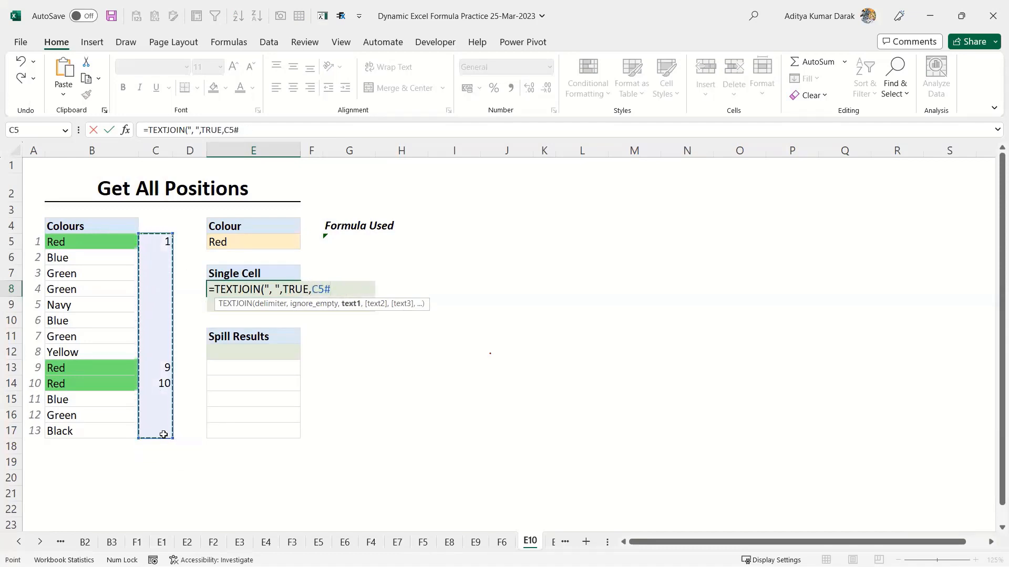
{"action": "key", "text": "Return"}
{"action": "key", "text": "Up"}
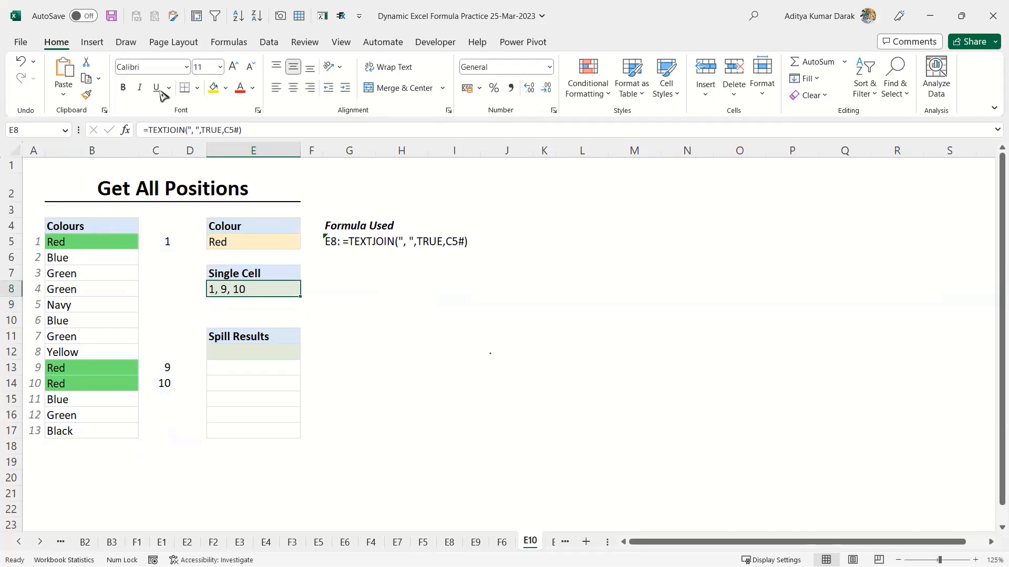
- Replace the C5# reference in the E8 TEXTJOIN formula with the copied IF expression
{"action": "left_click", "coordinate": [208, 129]}
{"action": "double_click", "coordinate": [232, 130]}
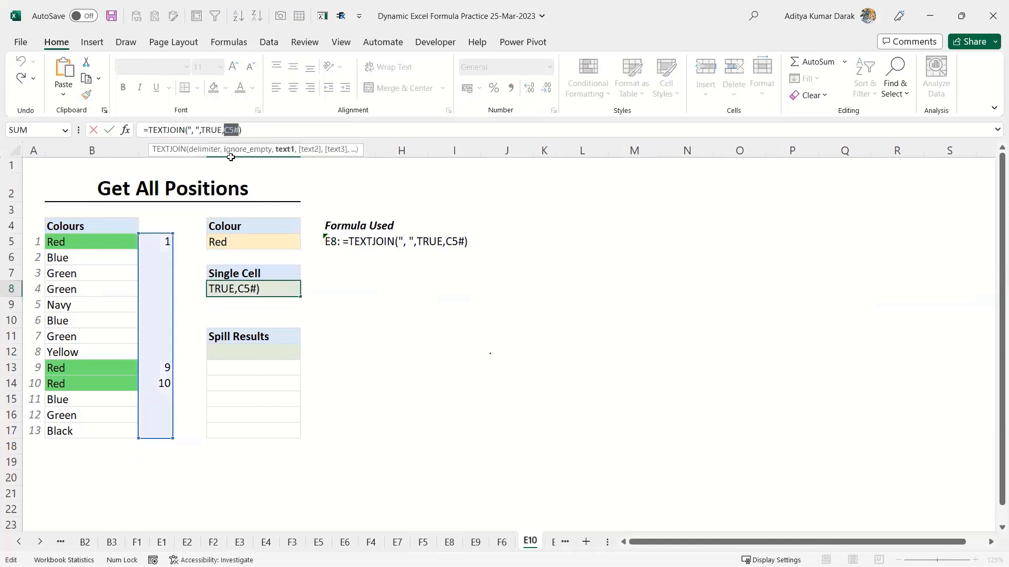
{"action": "key", "text": "ctrl+v"}
{"action": "key", "text": "ctrl+Return"}
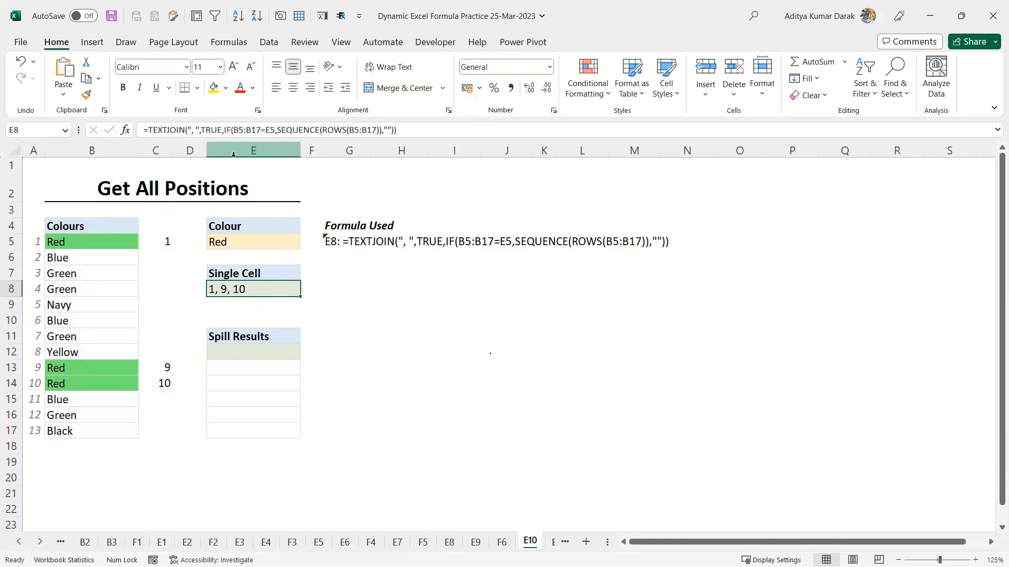
{"action": "key", "text": "Down"}
{"action": "key", "text": "Down"}
{"action": "key", "text": "Down"}
{"action": "key", "text": "Down"}
{"action": "type", "text": "="}
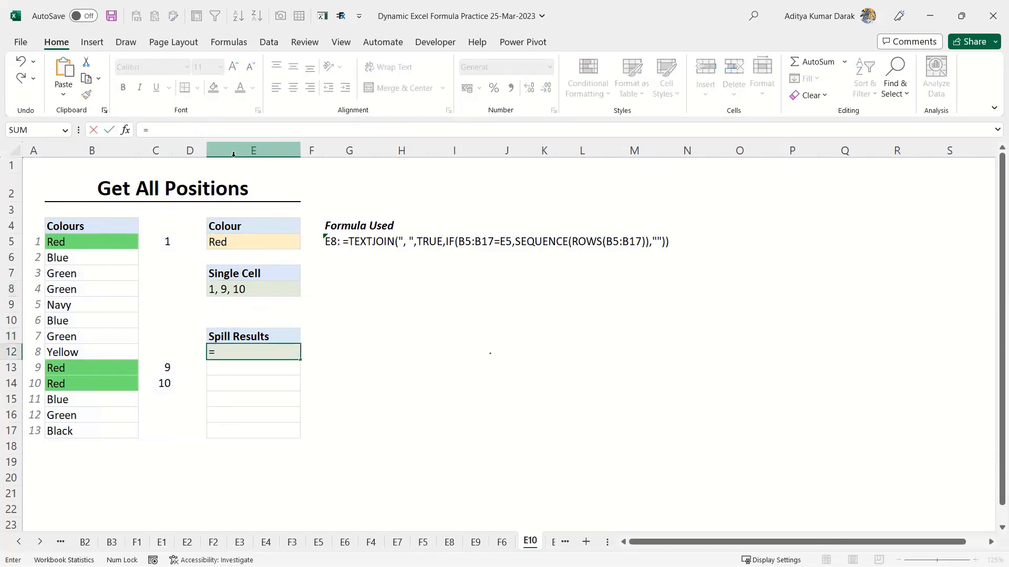
{"action": "type", "text": "filt"}
{"action": "key", "text": "Tab"}
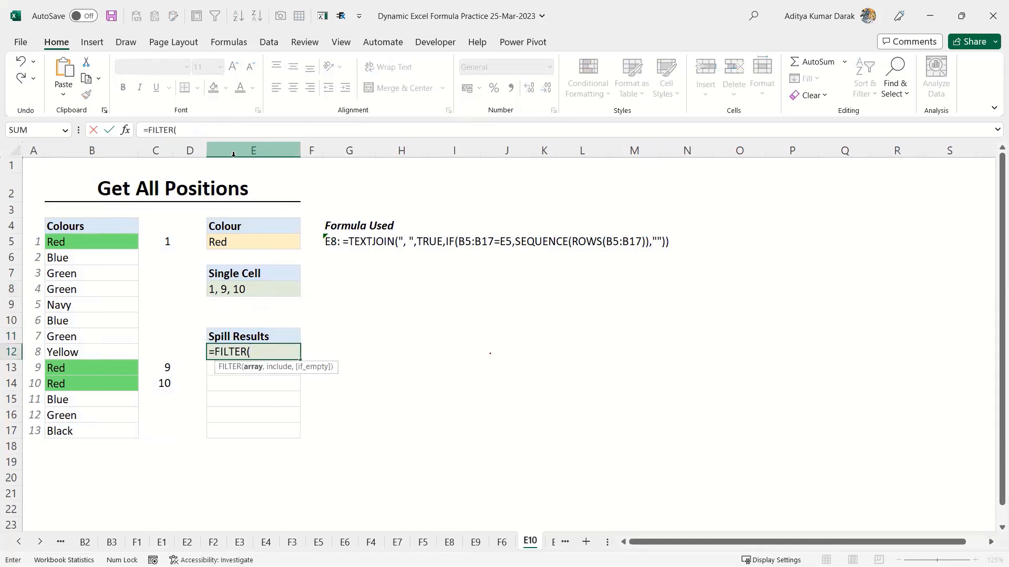
{"action": "key", "text": "Escape"}
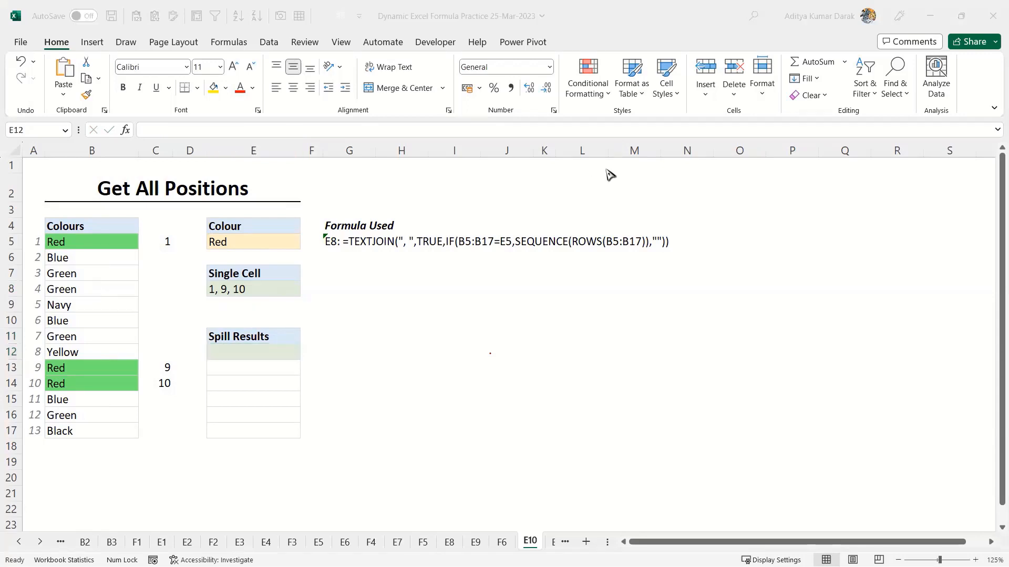
{"action": "left_click", "coordinate": [531, 543]}
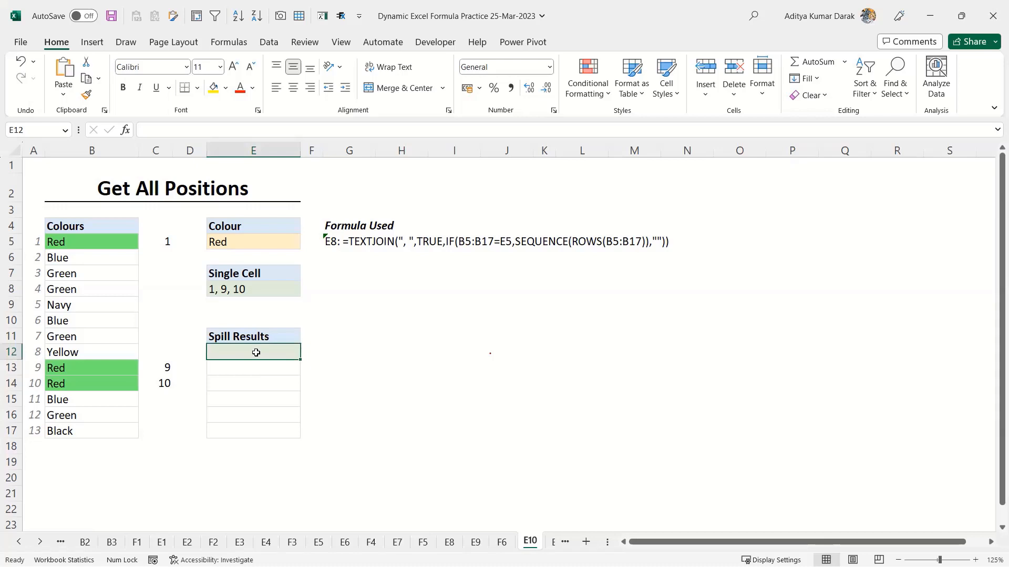
{"action": "type", "text": "="}
{"action": "key", "text": "Escape"}
{"action": "type", "text": "="}
{"action": "key", "text": "Escape"}
{"action": "type", "text": "=fi"}
{"action": "key", "text": "Tab"}
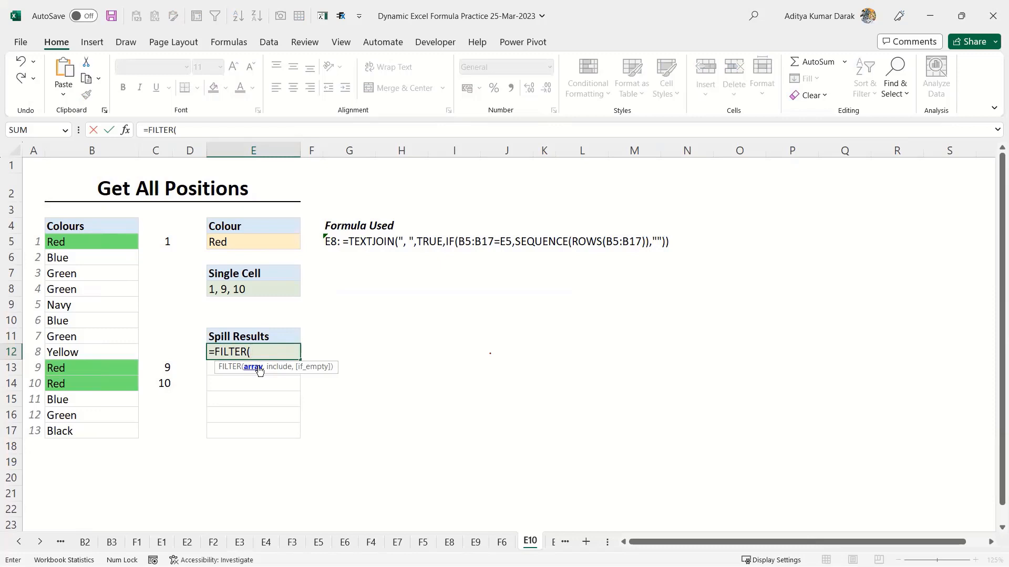
{"action": "key", "text": "Escape"}
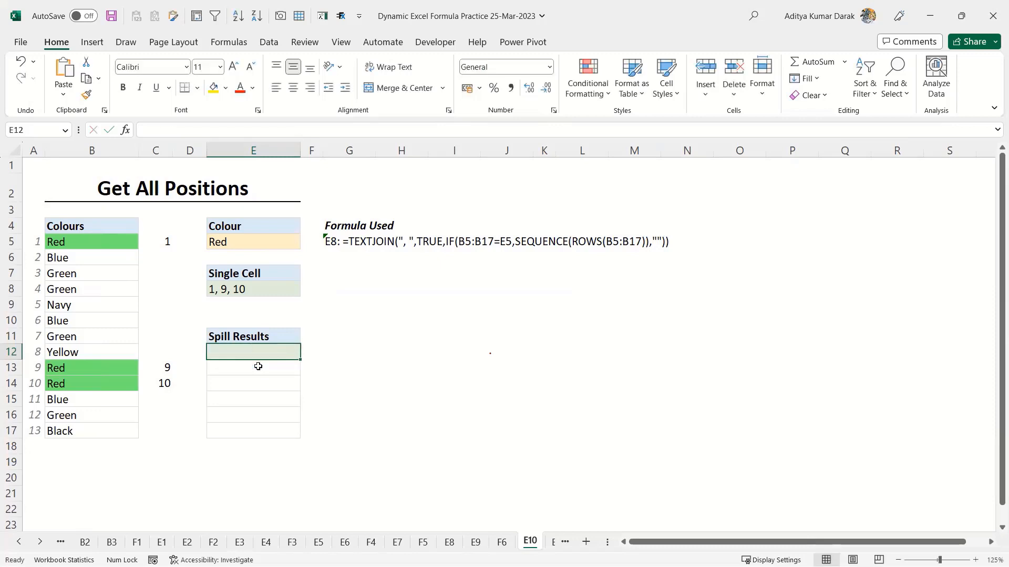
- Build a FILTER formula in E12 with SEQUENCE(ROWS(B5:B17)) as the array and B5:B17 as the range for the include condition
{"action": "type", "text": "=fil"}
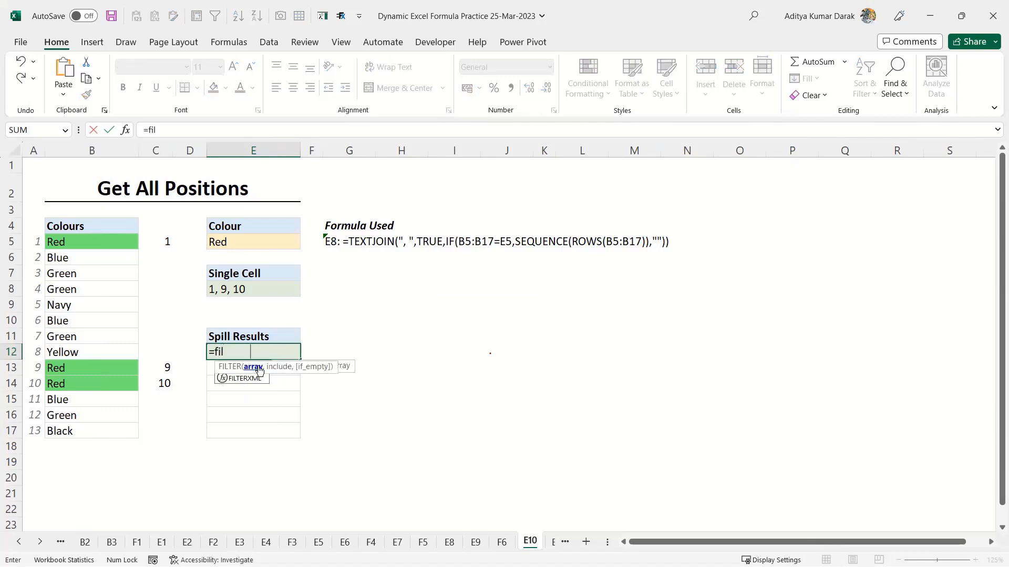
{"action": "key", "text": "Tab"}
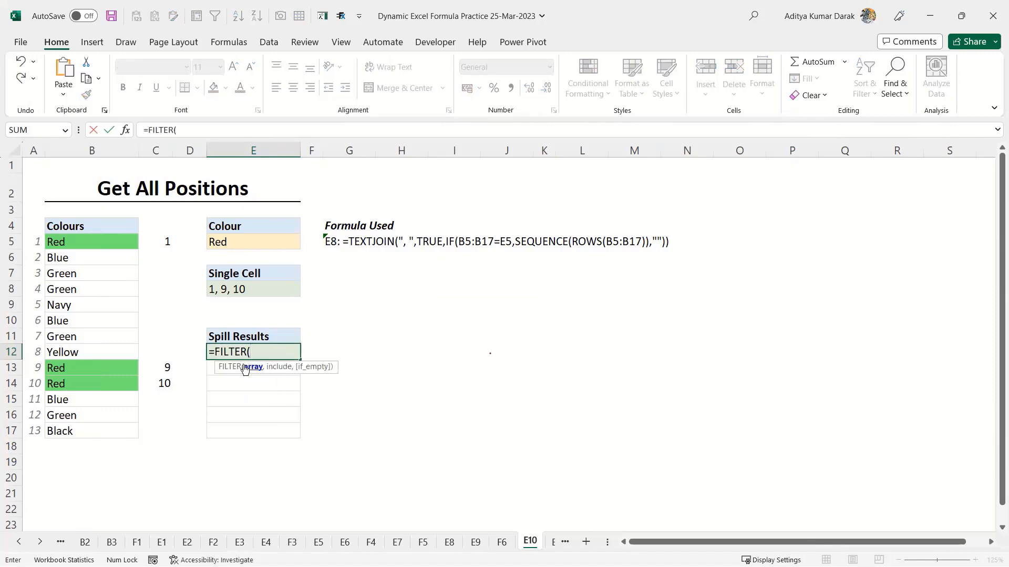
{"action": "type", "text": "seq"}
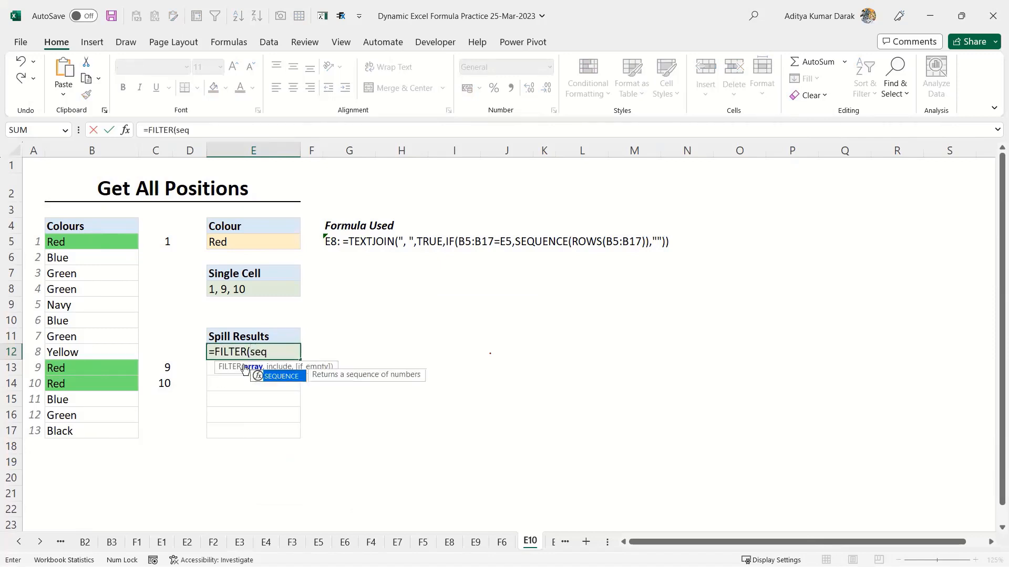
{"action": "key", "text": "Tab"}
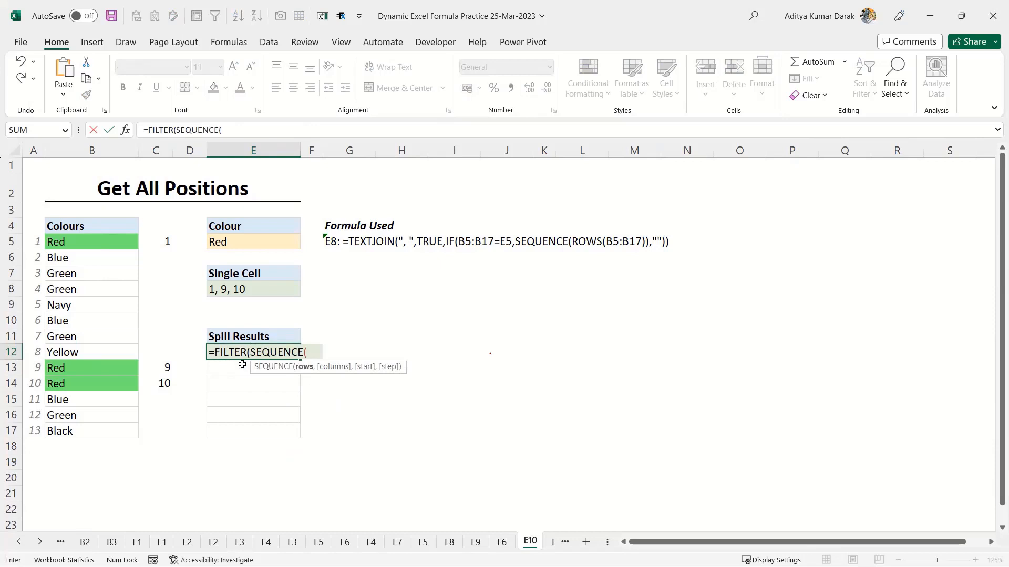
{"action": "type", "text": "rows"}
{"action": "key", "text": "Tab"}
{"action": "left_click_drag", "start_coordinate": [88, 237], "coordinate": [84, 437]}
{"action": "type", "text": ")),"}
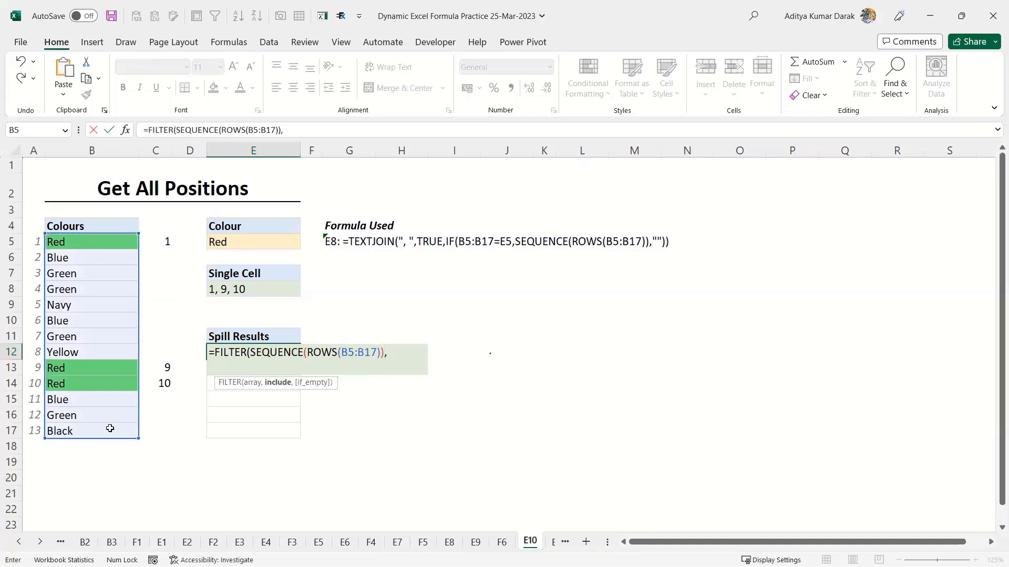
{"action": "left_click_drag", "start_coordinate": [81, 242], "coordinate": [71, 430]}
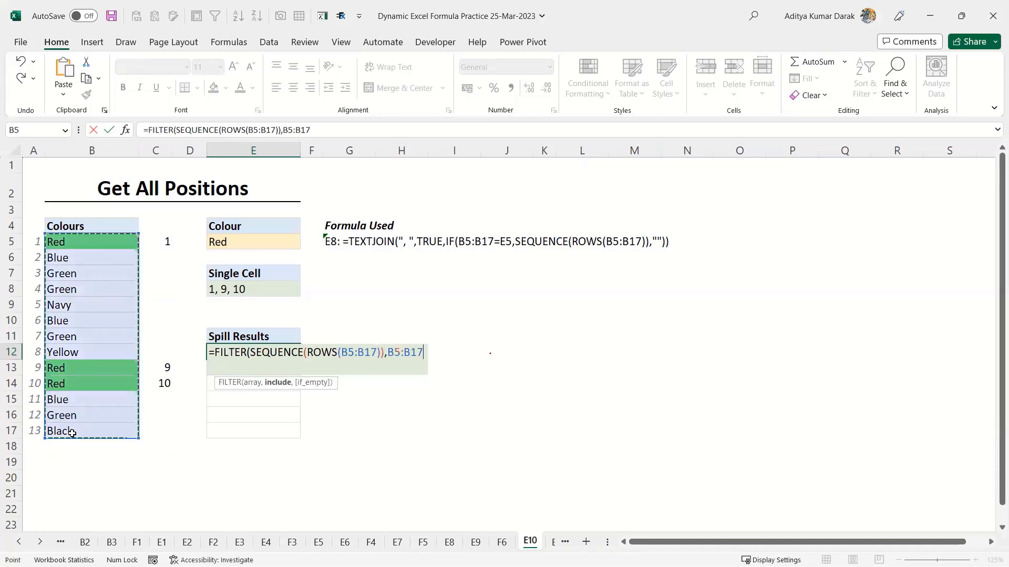
- Complete the FILTER formula in E12 with the condition B5:B17=E5, accepting the proposed correction of the missing parenthesis
{"action": "type", "text": "="}
{"action": "left_click", "coordinate": [240, 245]}
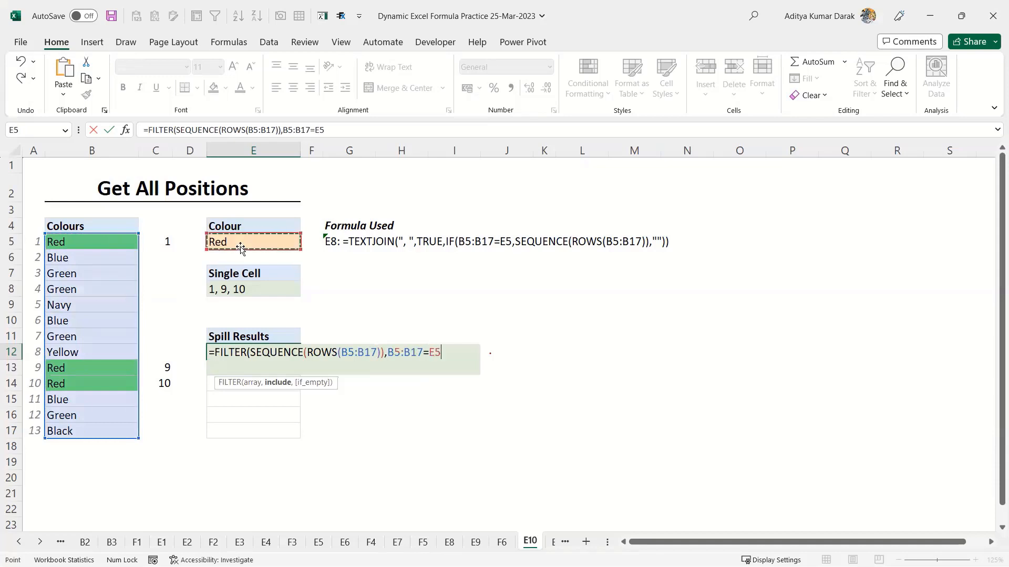
{"action": "key", "text": "Return"}
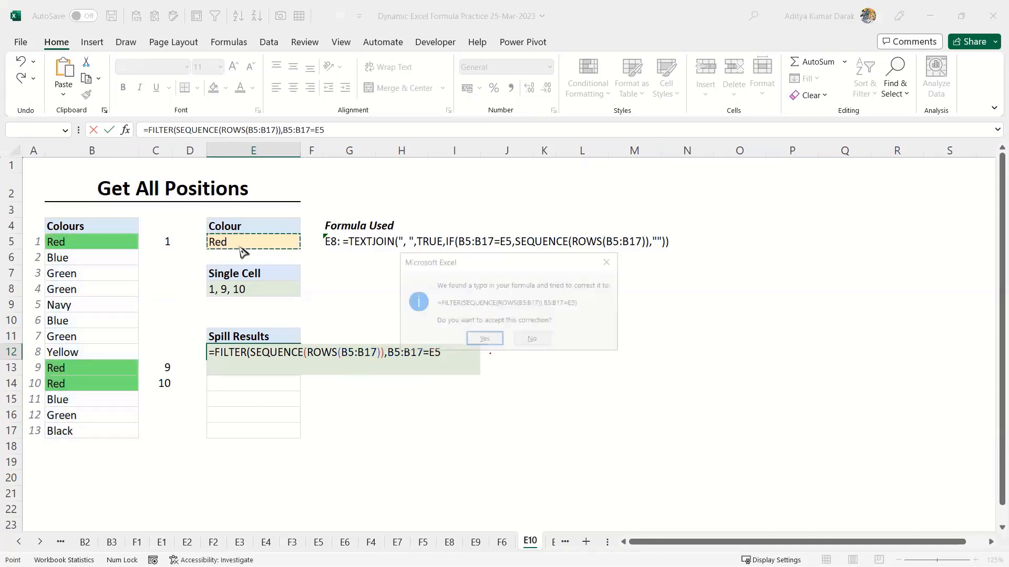
{"action": "key", "text": "Return"}
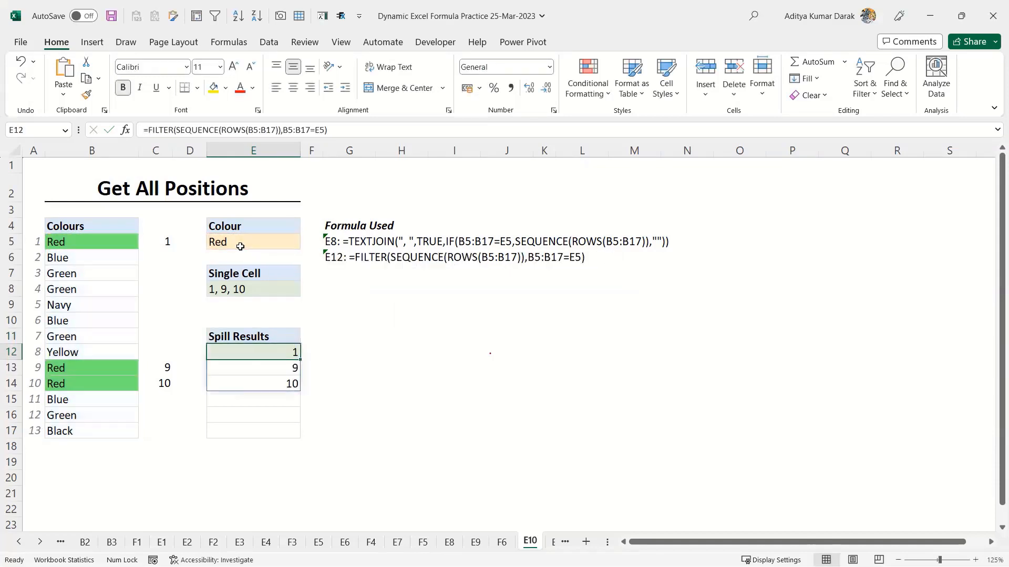
- Choose Green as the lookup colour in E5
{"action": "key", "text": "Up"}
{"action": "key", "text": "Up"}
{"action": "key", "text": "Up"}
{"action": "key", "text": "Up"}
{"action": "left_click", "coordinate": [241, 246]}
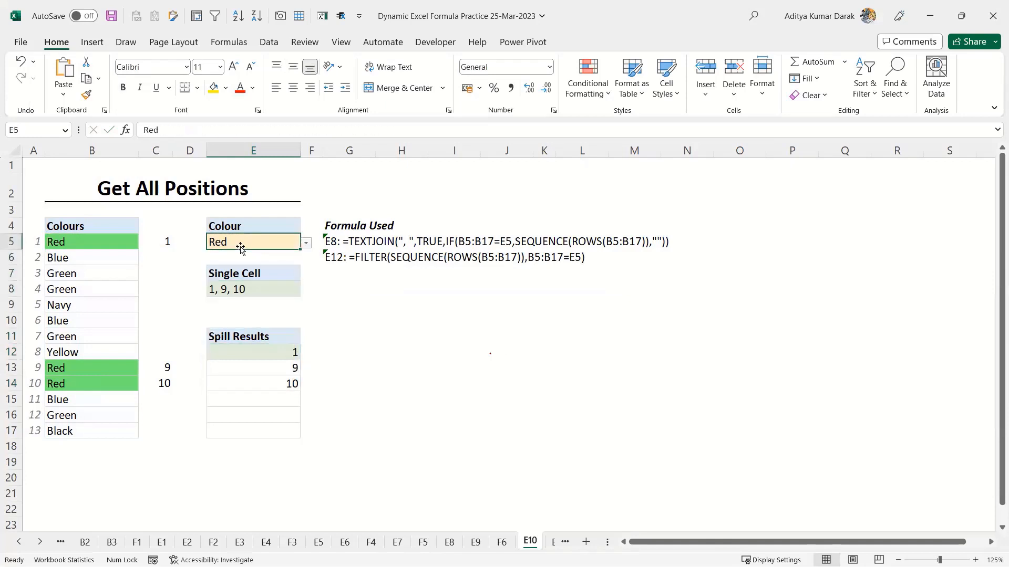
{"action": "key", "text": "alt+Down"}
{"action": "key", "text": "Return"}
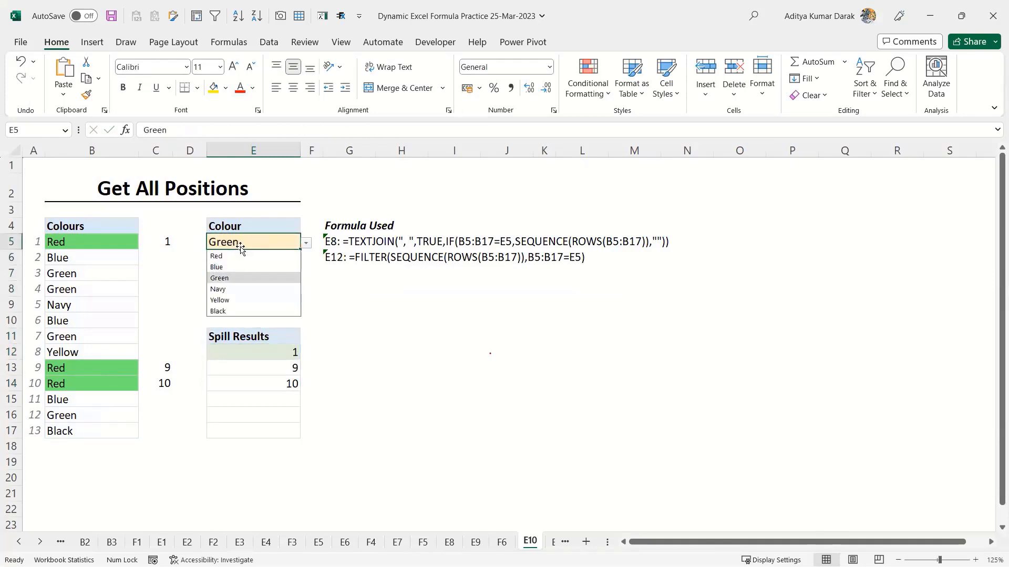
{"action": "key", "text": "Down"}
{"action": "key", "text": "Down"}
- Examine the spilled positions starting in E12 and the single-cell TEXTJOIN formula in E8
{"action": "key", "text": "Down"}
{"action": "key", "text": "Down"}
{"action": "key", "text": "Down"}
{"action": "key", "text": "Down"}
{"action": "key", "text": "Down"}
{"action": "key", "text": "Down"}
{"action": "key", "text": "Down"}
{"action": "key", "text": "Down"}
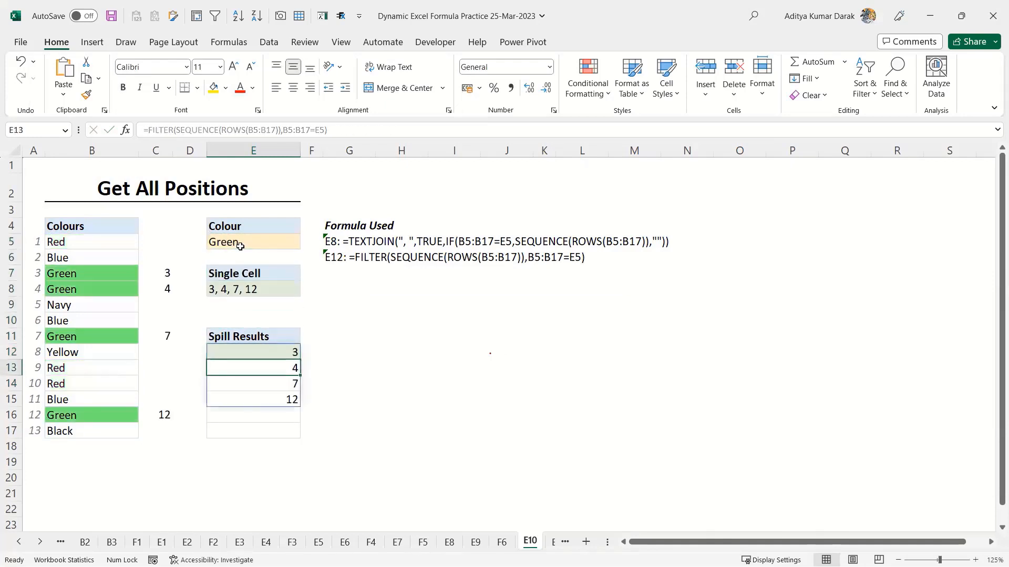
{"action": "key", "text": "Up"}
{"action": "key", "text": "Up"}
{"action": "key", "text": "Up"}
{"action": "key", "text": "Up"}
{"action": "key", "text": "Up"}
{"action": "key", "text": "Up"}
{"action": "key", "text": "Up"}
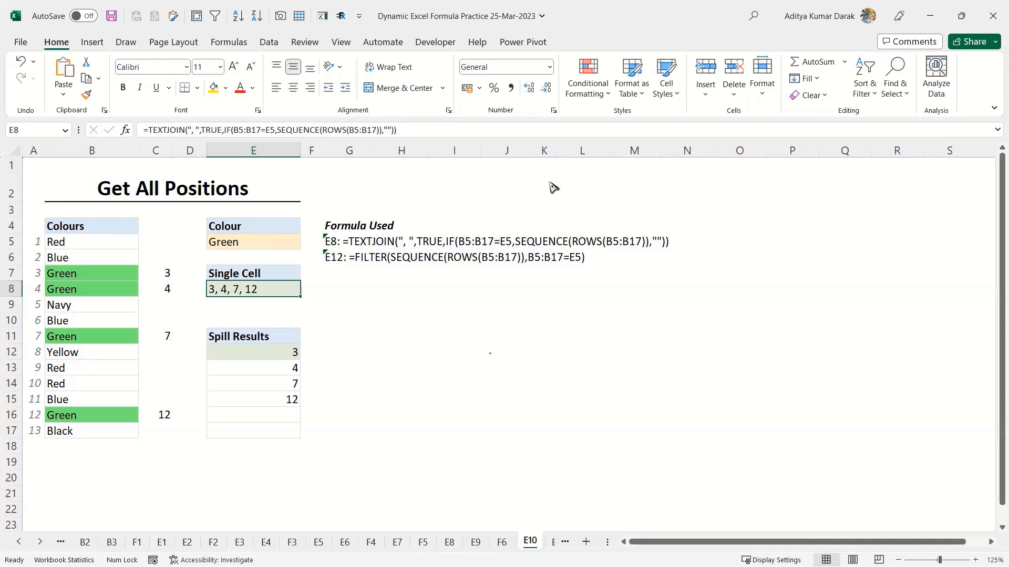
- On sheet E9, clear the contents of F14:H17 below the filtered results
{"action": "left_click", "coordinate": [502, 542]}
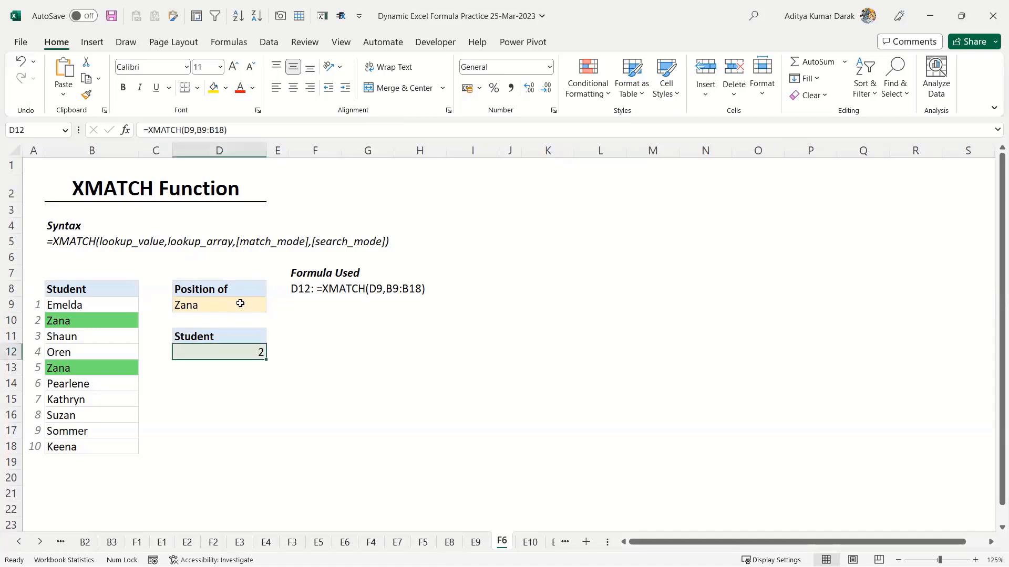
{"action": "key", "text": "ctrl+Page_Up"}
{"action": "left_click_drag", "start_coordinate": [480, 363], "coordinate": [664, 423]}
{"action": "key", "text": "Delete"}
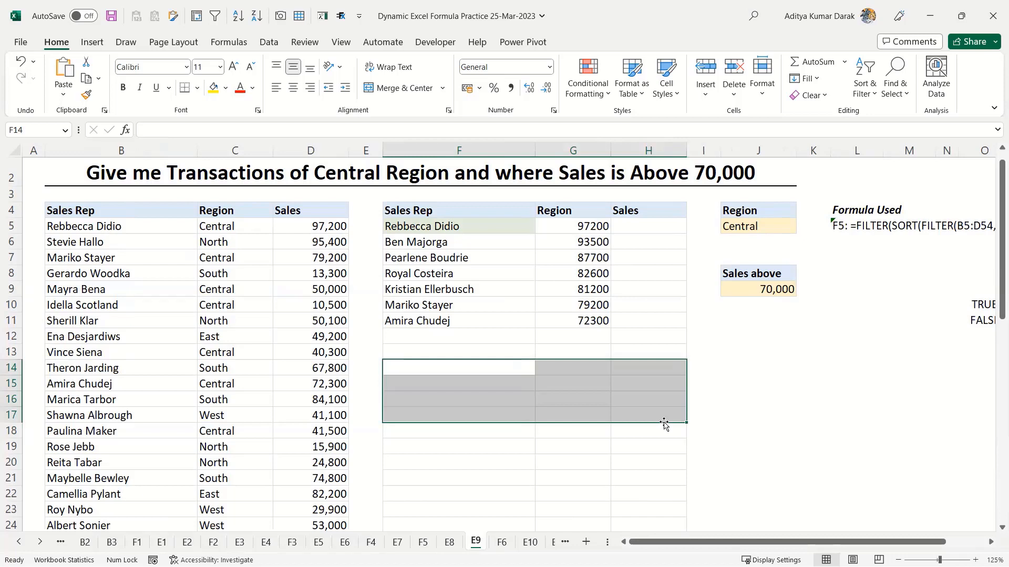
{"action": "left_click", "coordinate": [664, 424]}
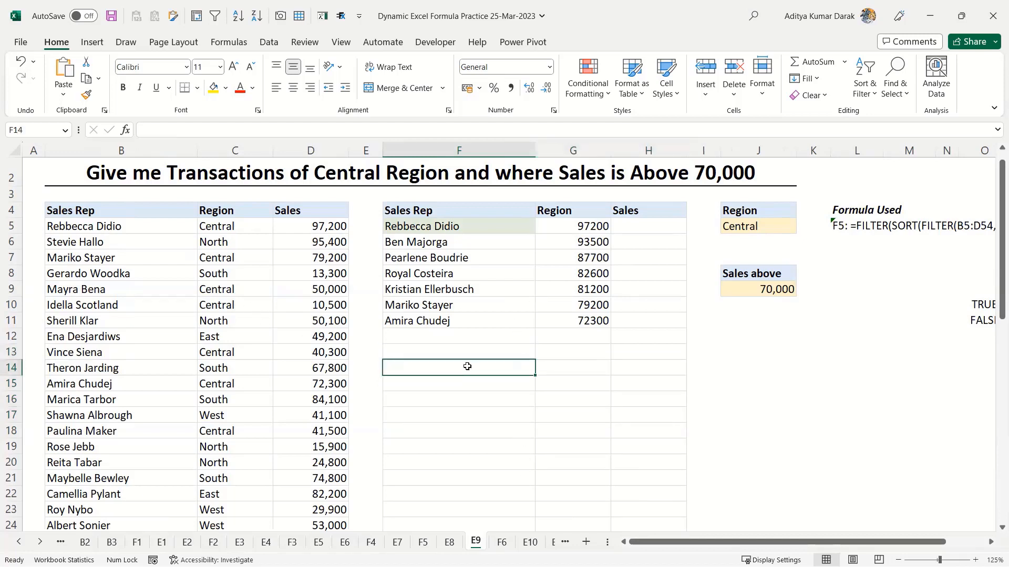
{"action": "key", "text": "ctrl+z"}
{"action": "key", "text": "ctrl+z"}
{"action": "key", "text": "Delete"}
{"action": "left_click", "coordinate": [592, 221]}
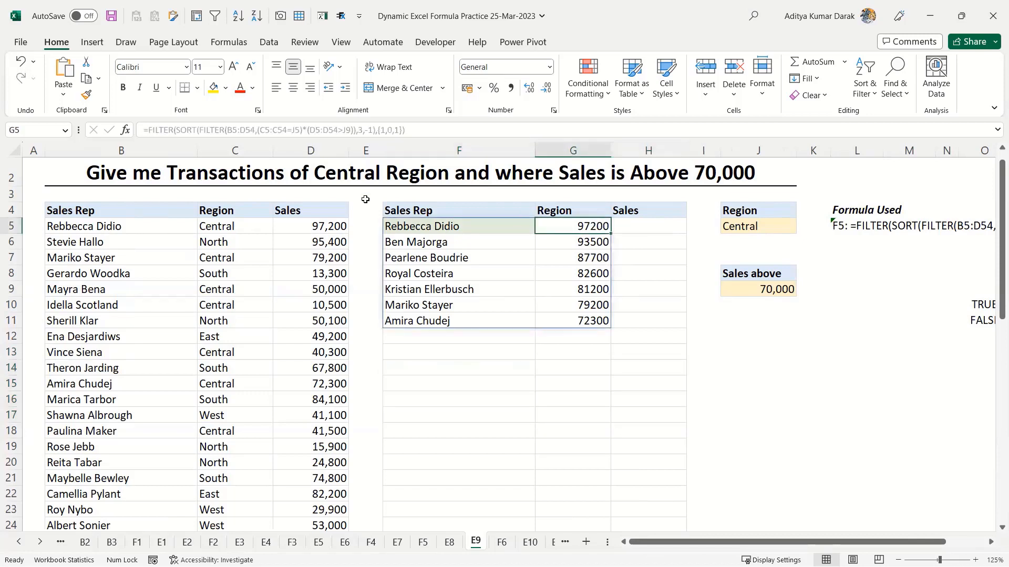
{"action": "left_click", "coordinate": [438, 370]}
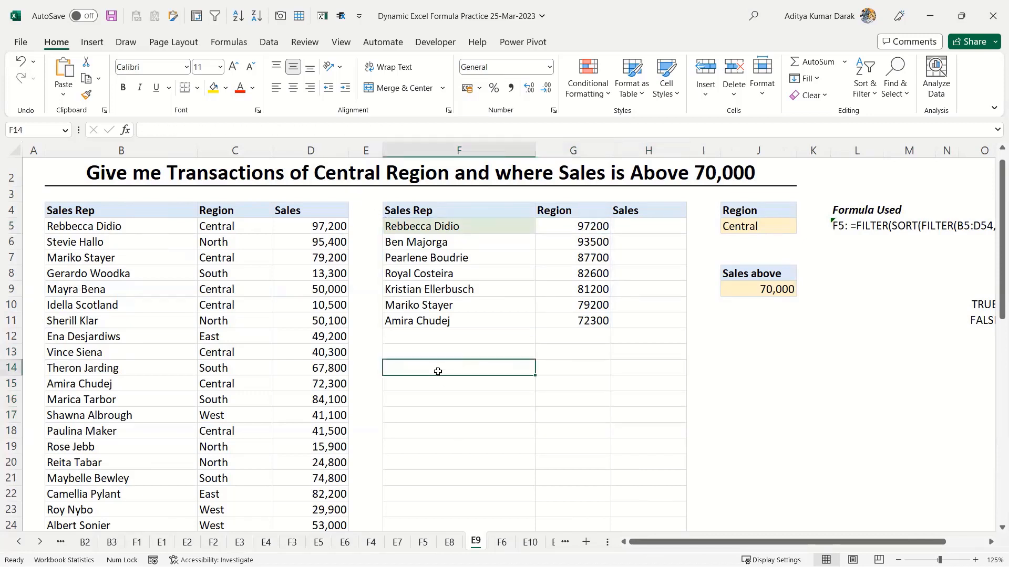
- Copy the inner SORT(FILTER(B5:D54,(C5:C54=J5)*(D5:D54>J9)),3,-1) part of the F5 formula and enter it as a formula in F13
{"action": "left_click", "coordinate": [398, 227]}
{"action": "left_click", "coordinate": [192, 131]}
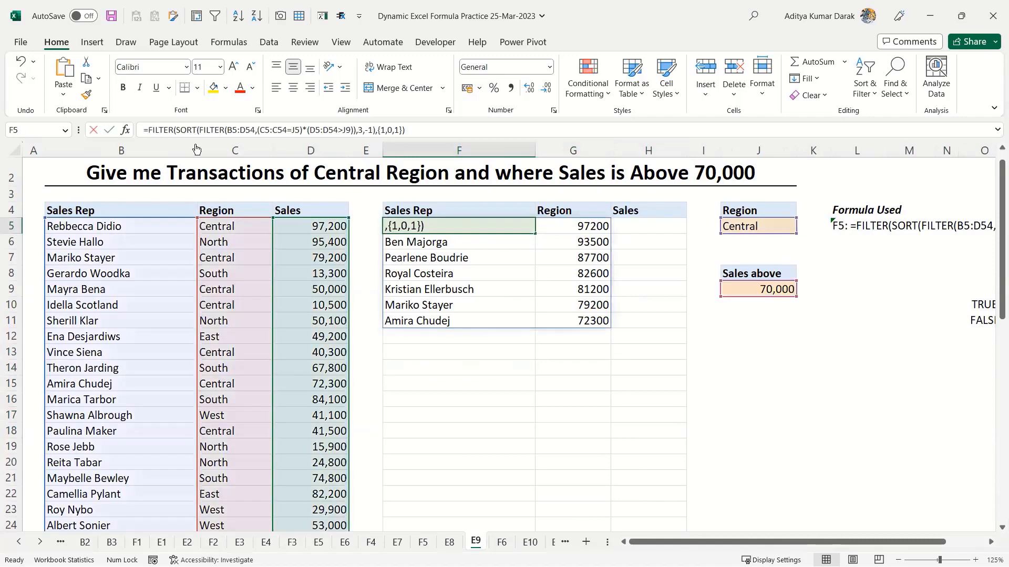
{"action": "left_click", "coordinate": [196, 149]}
{"action": "key", "text": "ctrl+c"}
{"action": "key", "text": "Escape"}
{"action": "left_click", "coordinate": [462, 354]}
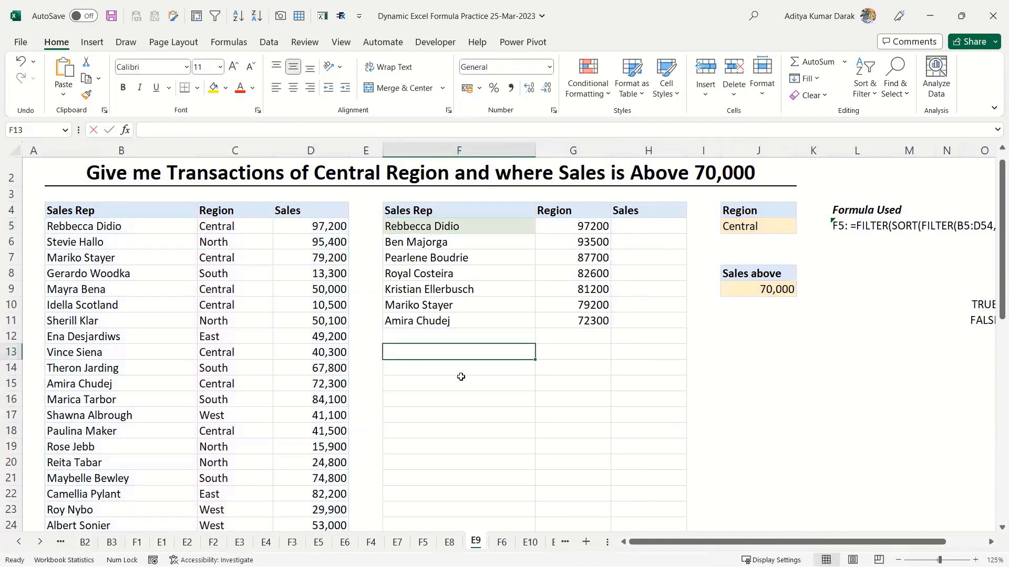
{"action": "key", "text": "ctrl+v"}
{"action": "key", "text": "F2"}
{"action": "key", "text": "Home"}
{"action": "type", "text": "="}
{"action": "key", "text": "Return"}
- Move the SORT formula from F13 to F5, replacing the existing nested FILTER formula
{"action": "left_click_drag", "start_coordinate": [436, 210], "coordinate": [657, 215]}
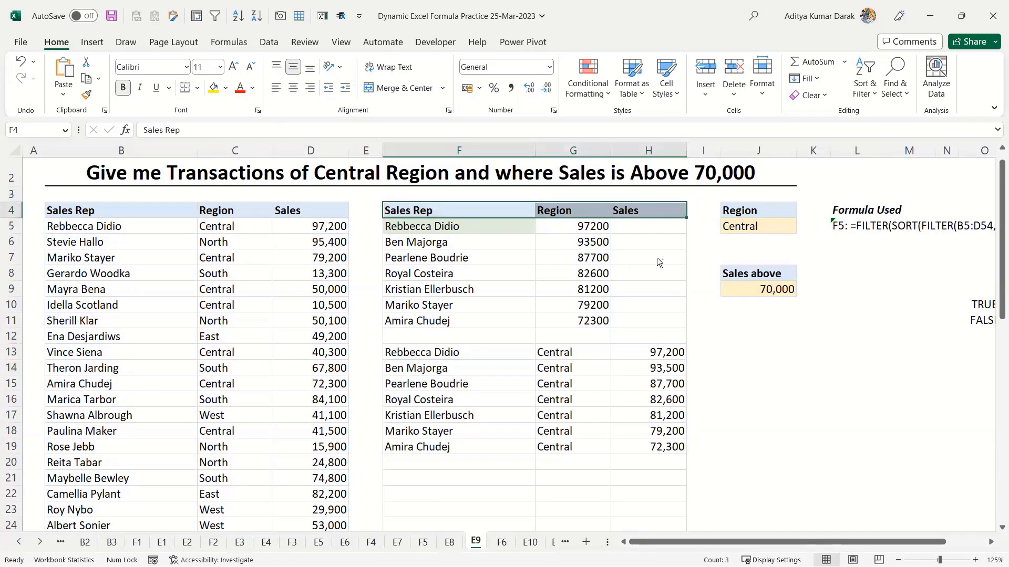
{"action": "left_click", "coordinate": [436, 352]}
{"action": "left_click_drag", "start_coordinate": [445, 345], "coordinate": [432, 235]}
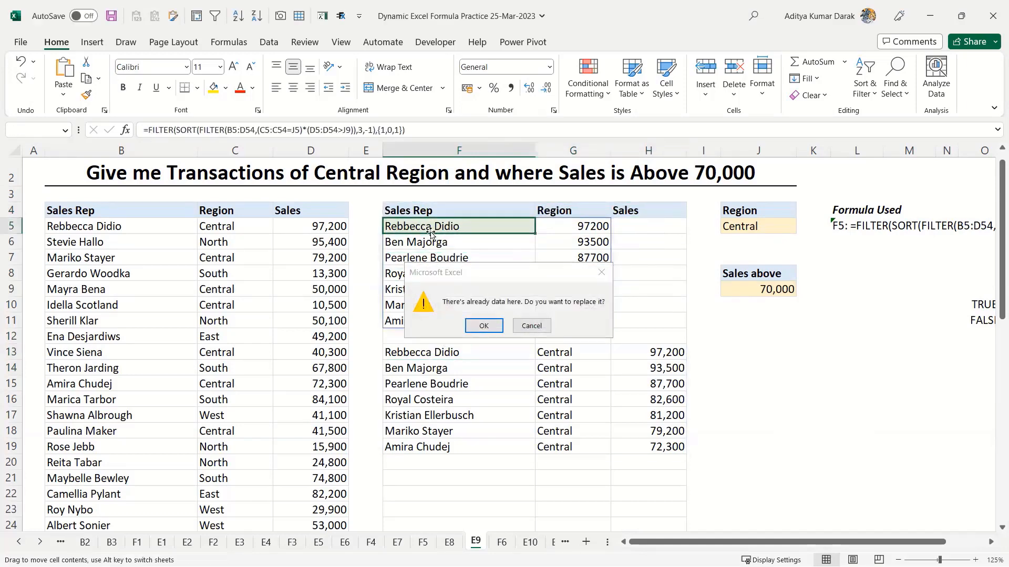
{"action": "left_click", "coordinate": [484, 326]}
{"action": "left_click", "coordinate": [478, 368]}
{"action": "left_click", "coordinate": [476, 441]}
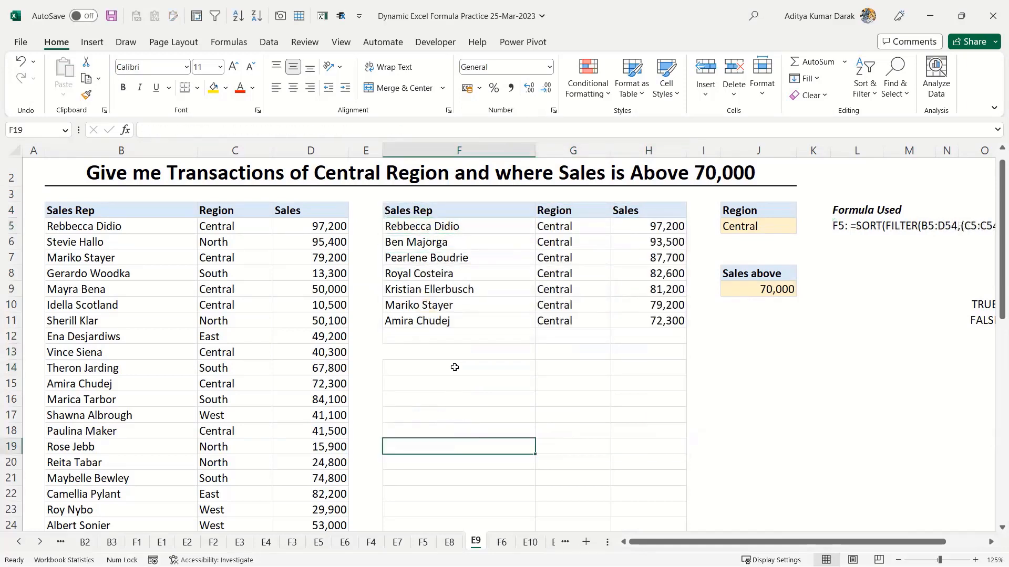
{"action": "left_click", "coordinate": [460, 233]}
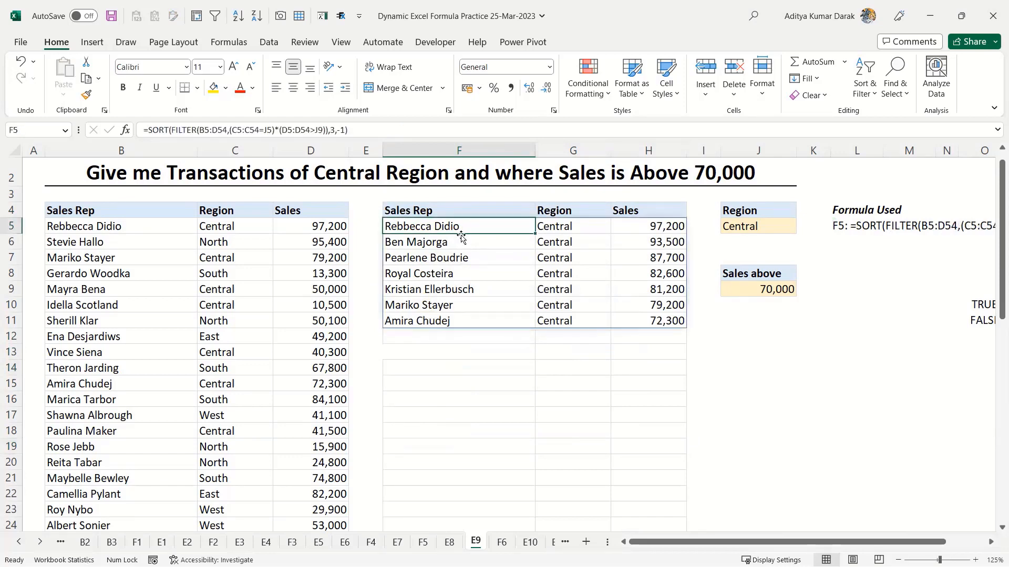
{"action": "left_click", "coordinate": [776, 324]}
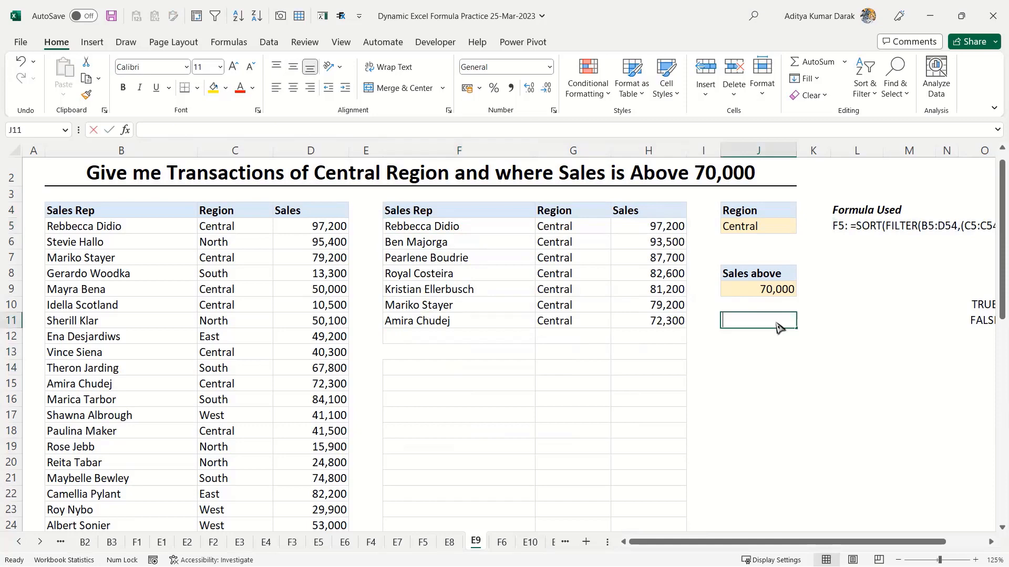
{"action": "type", "text": "=trans"}
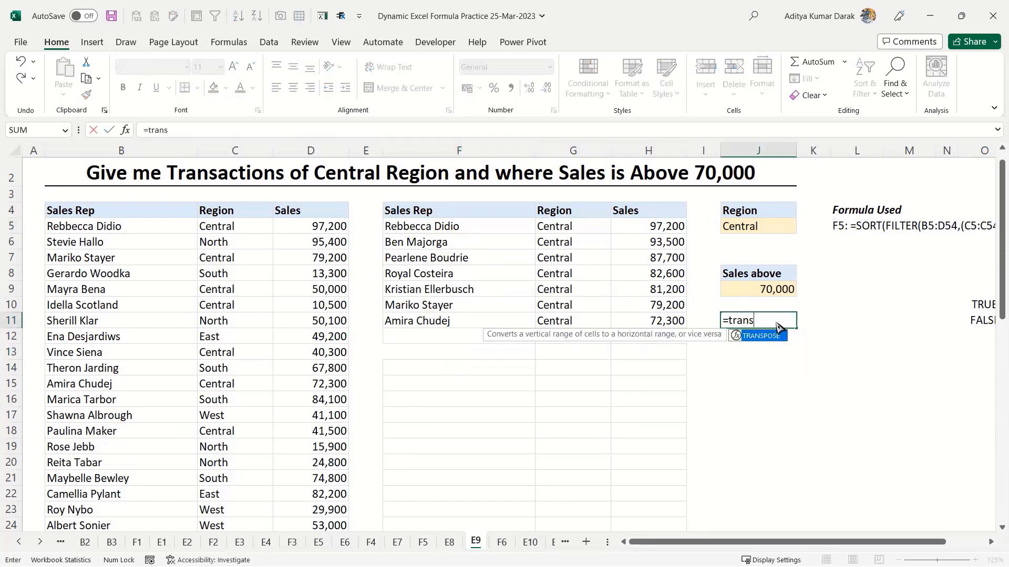
{"action": "key", "text": "Escape"}
- Copy the Sales Rep and Sales headers from F4 and H4 and paste them transposed into J12:J13
{"action": "left_click", "coordinate": [475, 211]}
{"action": "left_click", "coordinate": [619, 210], "text": "ctrl"}
{"action": "key", "text": "ctrl+c"}
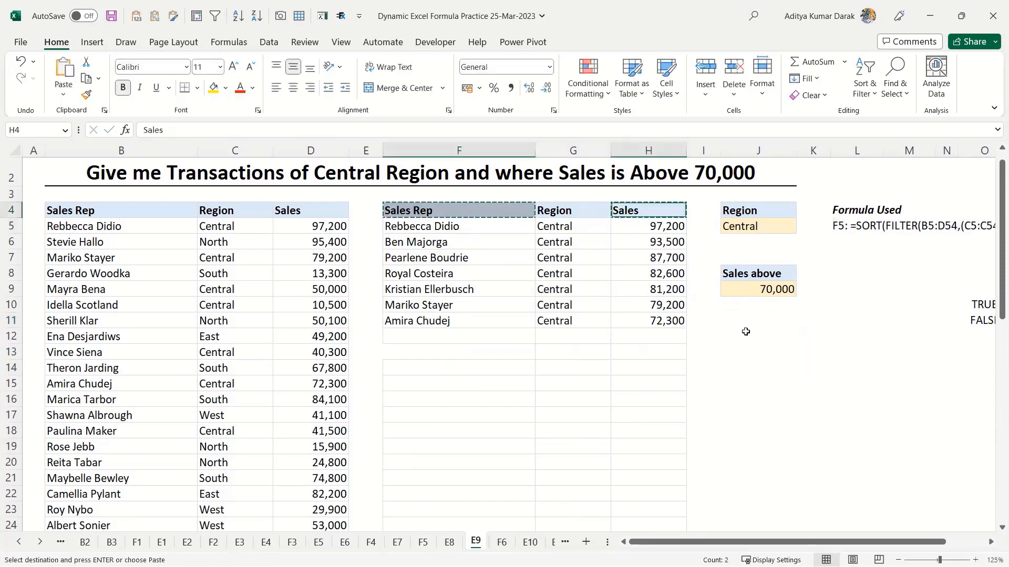
{"action": "left_click", "coordinate": [746, 331]}
{"action": "key", "text": "ctrl+alt+v"}
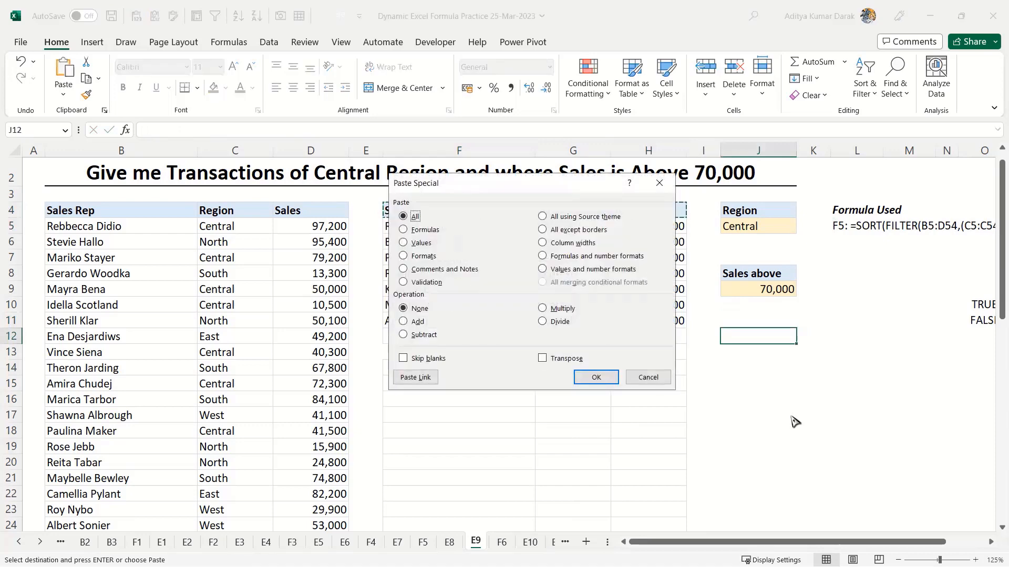
{"action": "key", "text": "alt+e"}
{"action": "key", "text": "Return"}
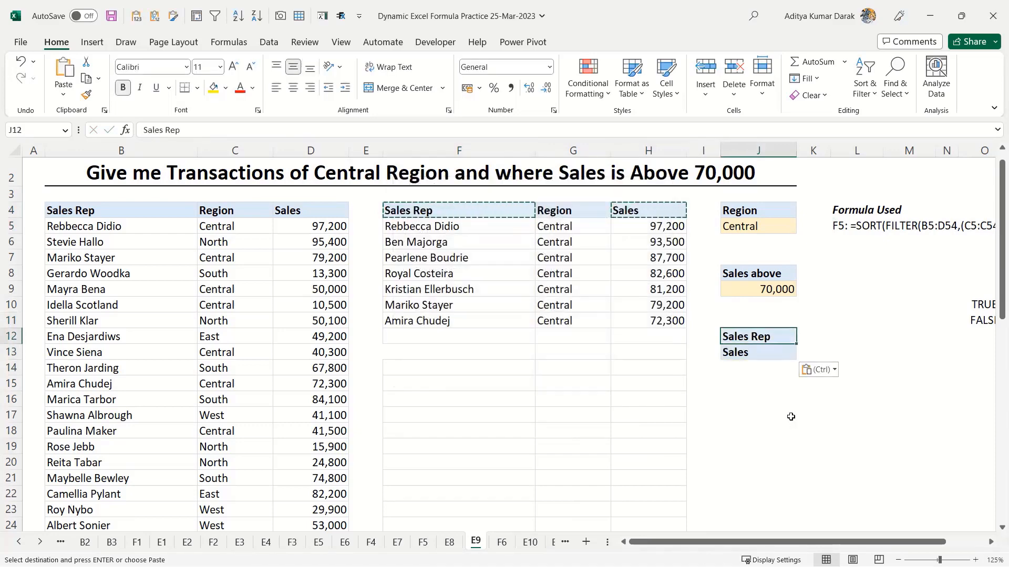
{"action": "key", "text": "Escape"}
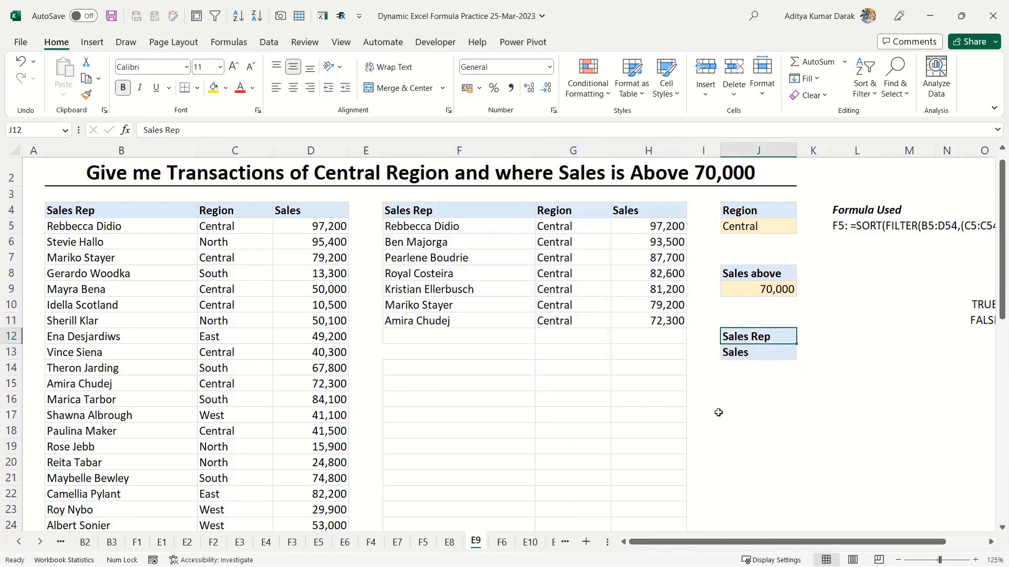
{"action": "left_click_drag", "start_coordinate": [756, 335], "coordinate": [761, 357]}
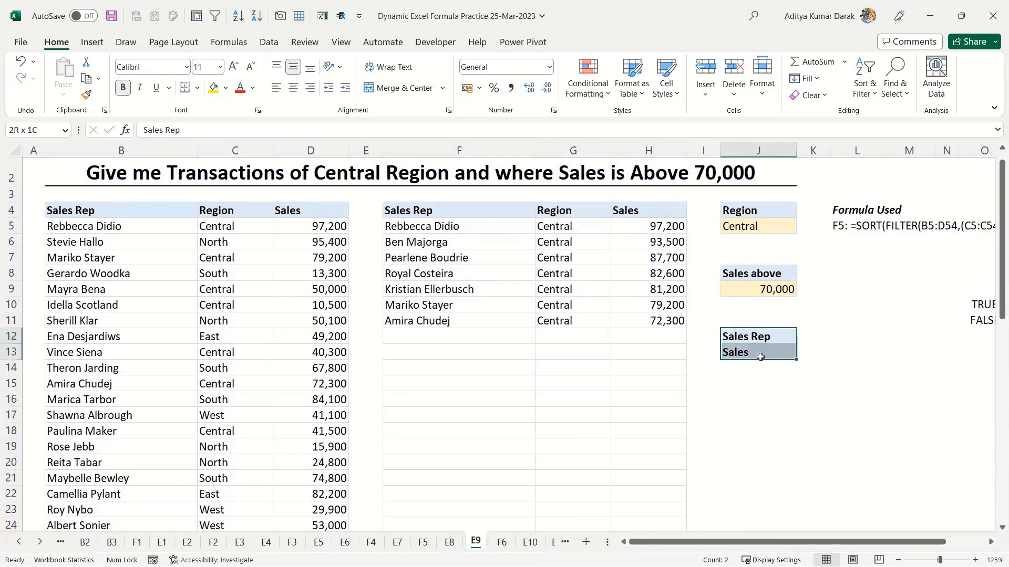
{"action": "left_click", "coordinate": [735, 399]}
{"action": "left_click_drag", "start_coordinate": [750, 332], "coordinate": [752, 354]}
{"action": "left_click", "coordinate": [438, 350]}
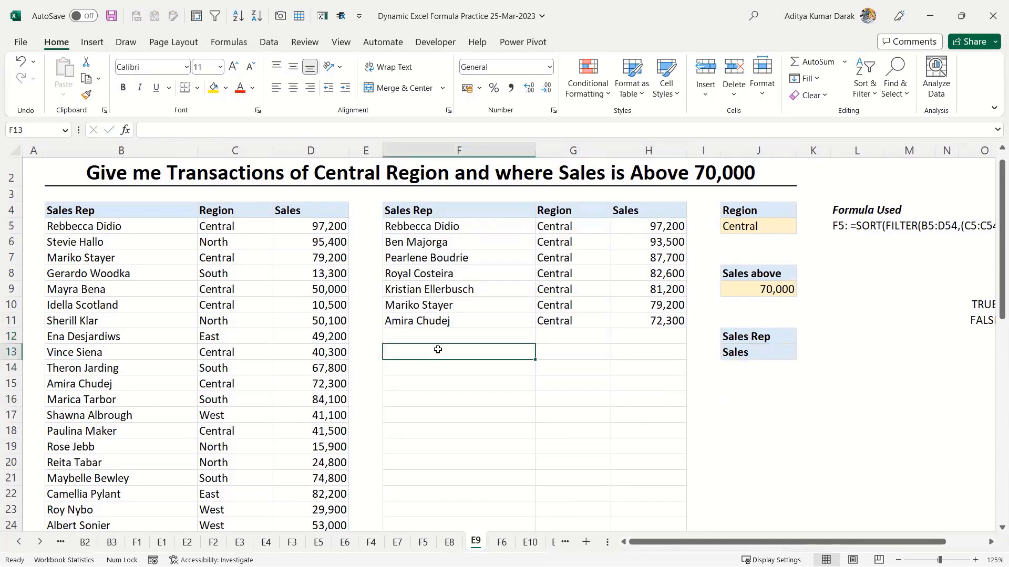
{"action": "type", "text": "=fil"}
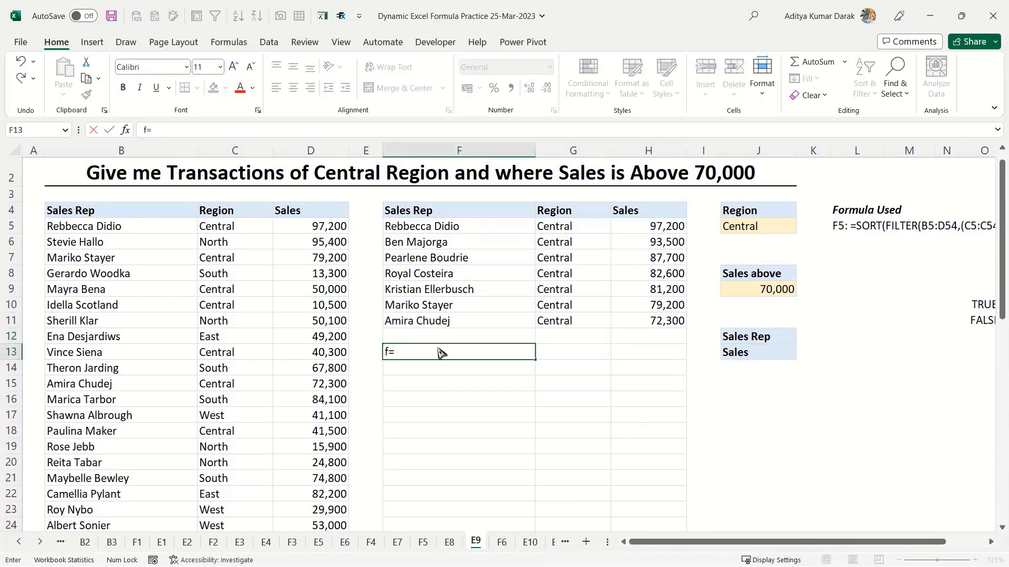
{"action": "key", "text": "Escape"}
{"action": "type", "text": "=fil"}
{"action": "key", "text": "Tab"}
{"action": "left_click", "coordinate": [100, 230]}
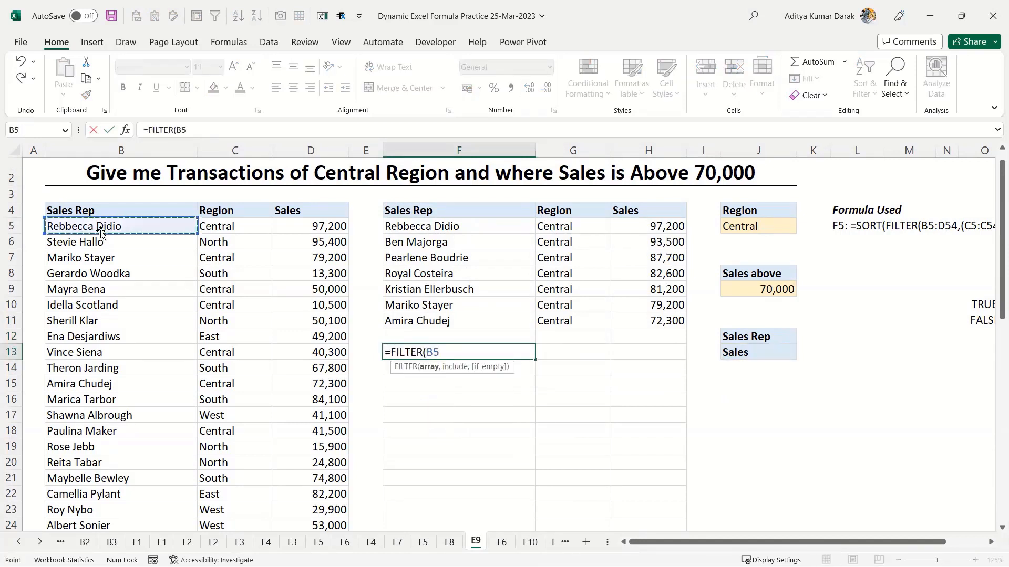
{"action": "key", "text": "ctrl+shift+Right"}
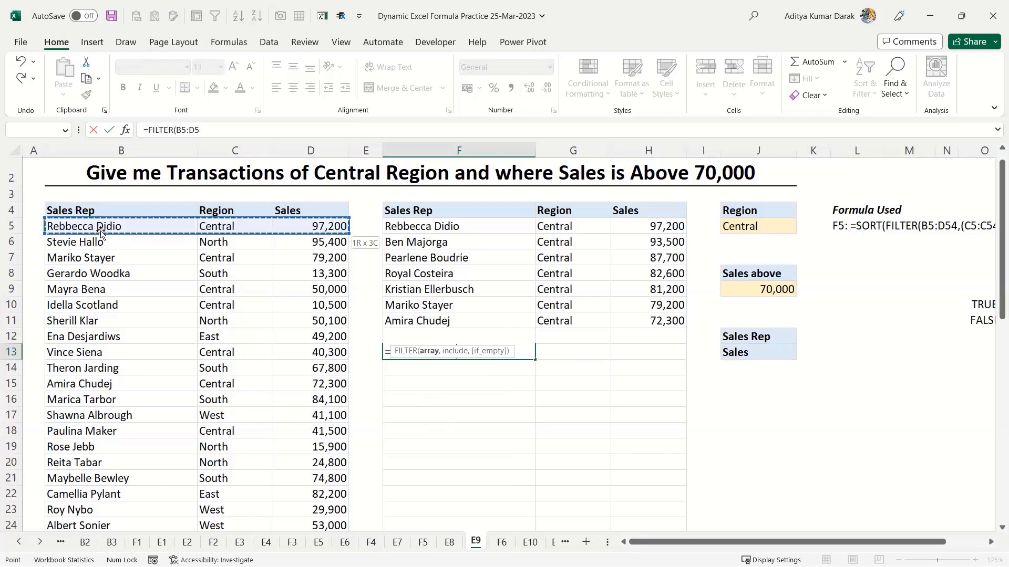
{"action": "key", "text": "Up"}
{"action": "key", "text": "shift+Right"}
{"action": "key", "text": "shift+Right"}
{"action": "key", "text": "Return"}
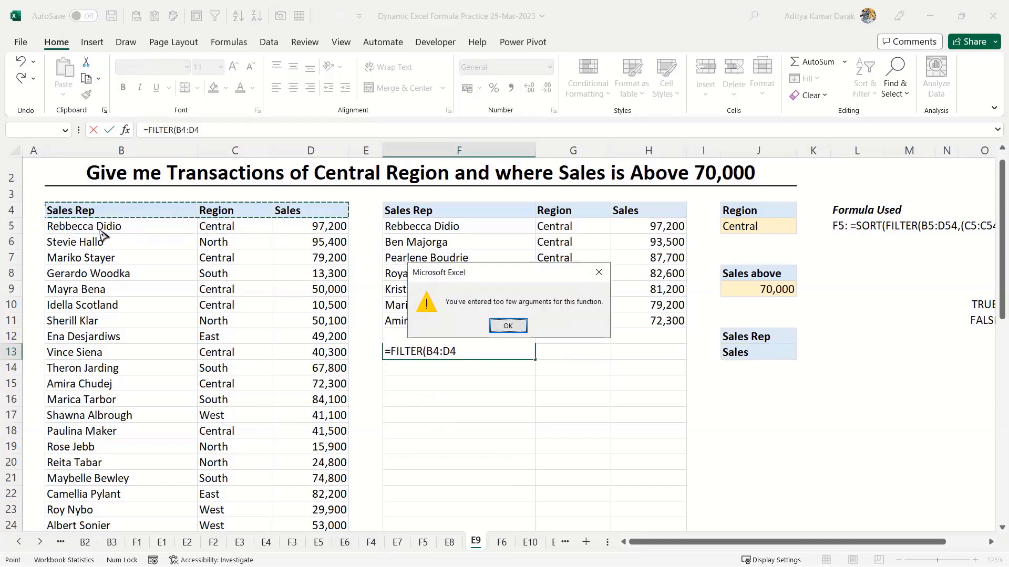
{"action": "key", "text": "Escape"}
{"action": "key", "text": "Escape"}
- Enter =B4:D4 in F13 to spill the source table's header row
{"action": "type", "text": "="}
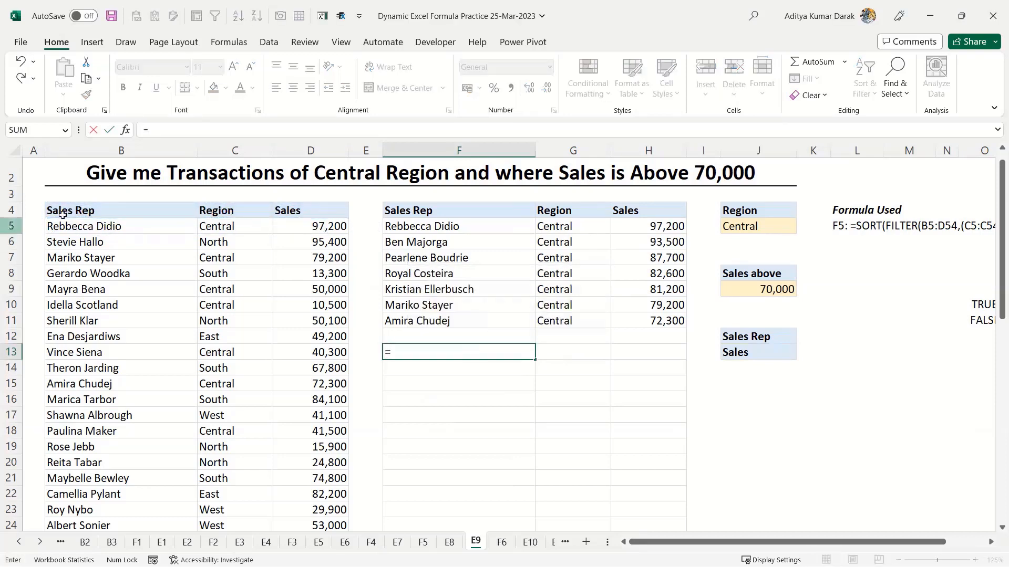
{"action": "left_click_drag", "start_coordinate": [177, 208], "coordinate": [294, 211]}
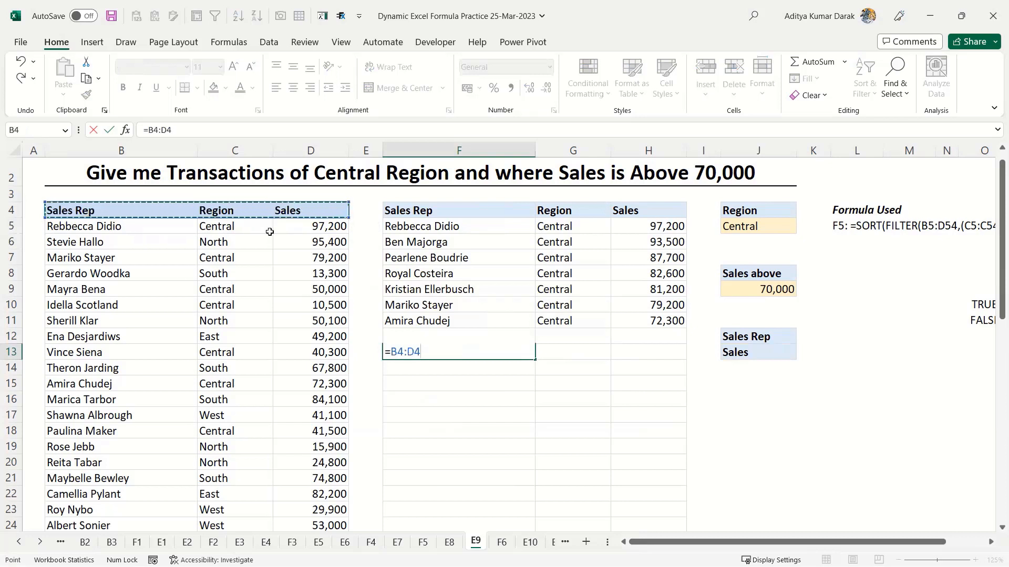
{"action": "key", "text": "Return"}
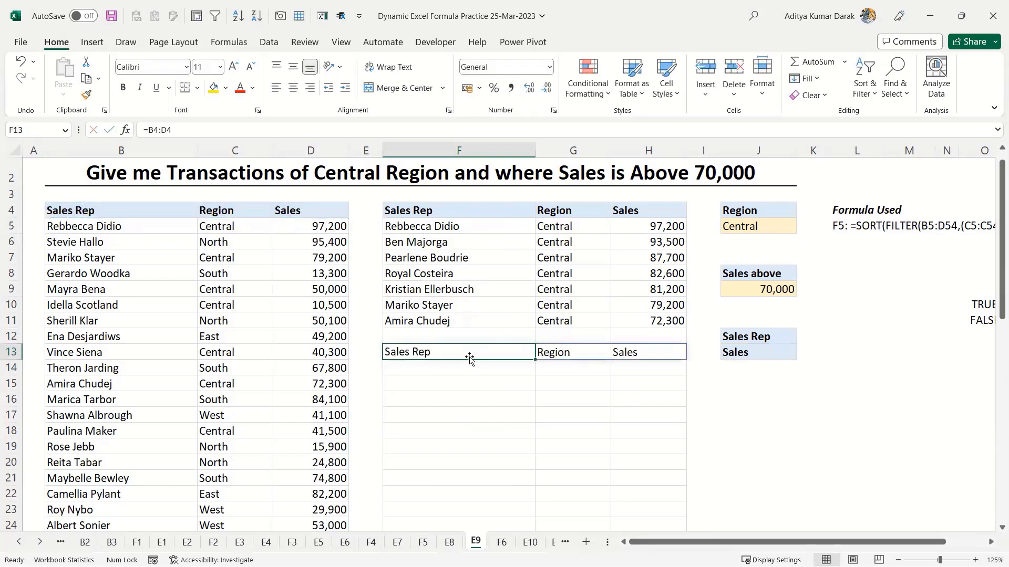
{"action": "left_click", "coordinate": [643, 357]}
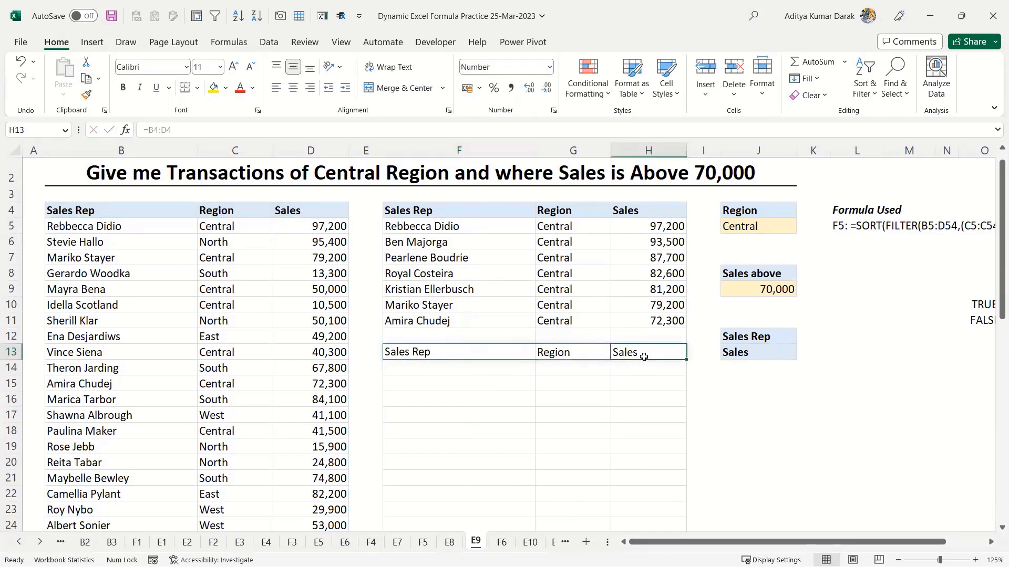
{"action": "left_click", "coordinate": [445, 379]}
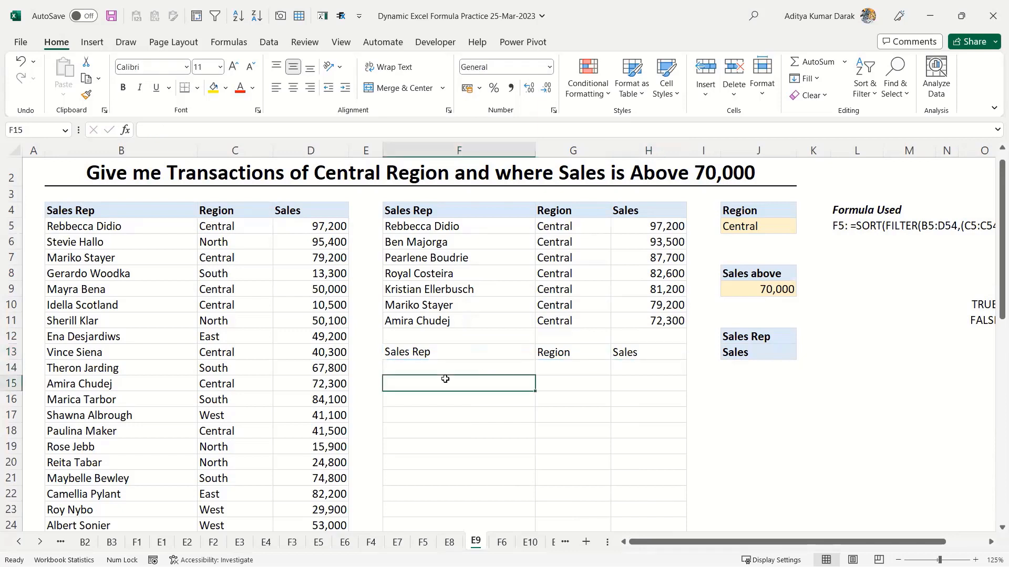
- Enter 1 in F14 and H14 to flag the Sales Rep and Sales headers, leaving G14 blank
{"action": "key", "text": "Up"}
{"action": "type", "text": "1"}
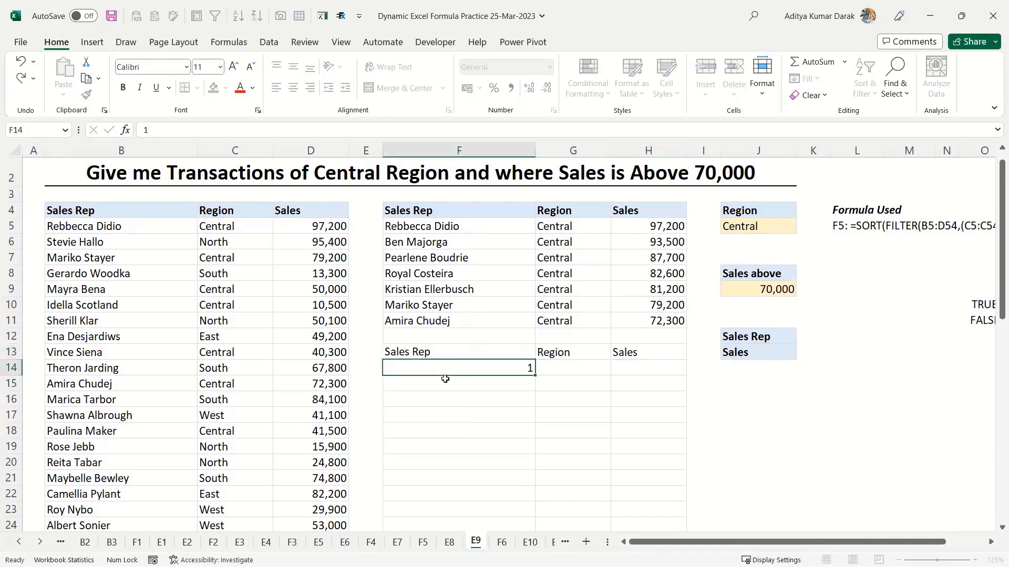
{"action": "key", "text": "Tab"}
{"action": "key", "text": "Tab"}
{"action": "type", "text": "1"}
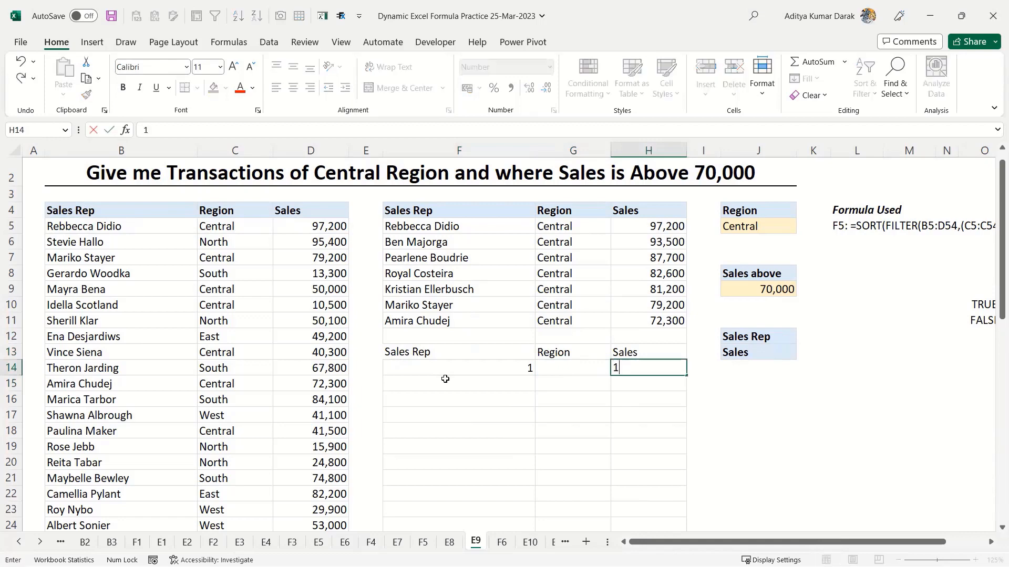
{"action": "key", "text": "Return"}
- Enter =FILTER(F13:H13,F14:H14) in F16 to return only the flagged headers
{"action": "key", "text": "Return"}
{"action": "type", "text": "=fil"}
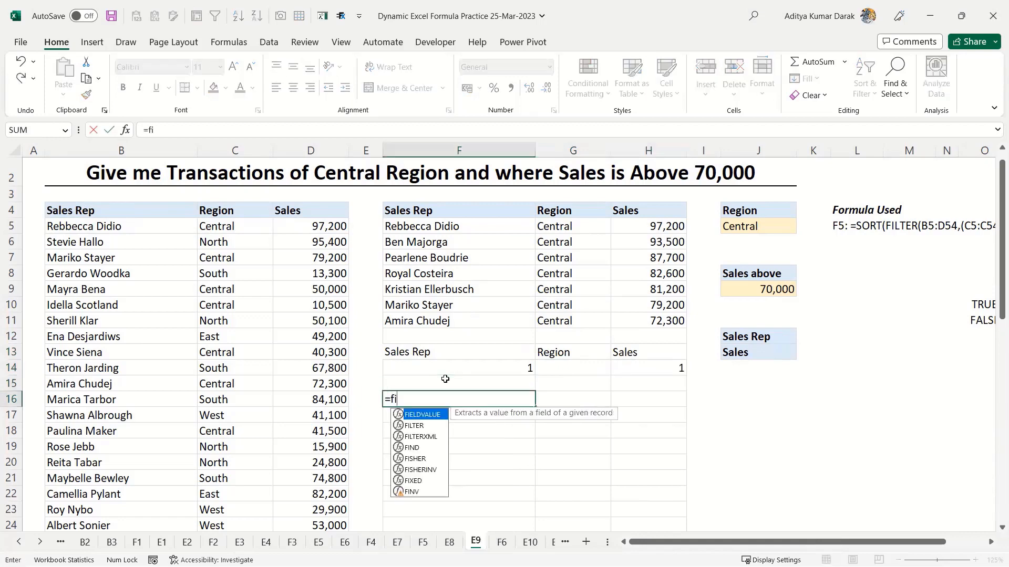
{"action": "key", "text": "Tab"}
{"action": "left_click_drag", "start_coordinate": [475, 355], "coordinate": [659, 358]}
{"action": "type", "text": ","}
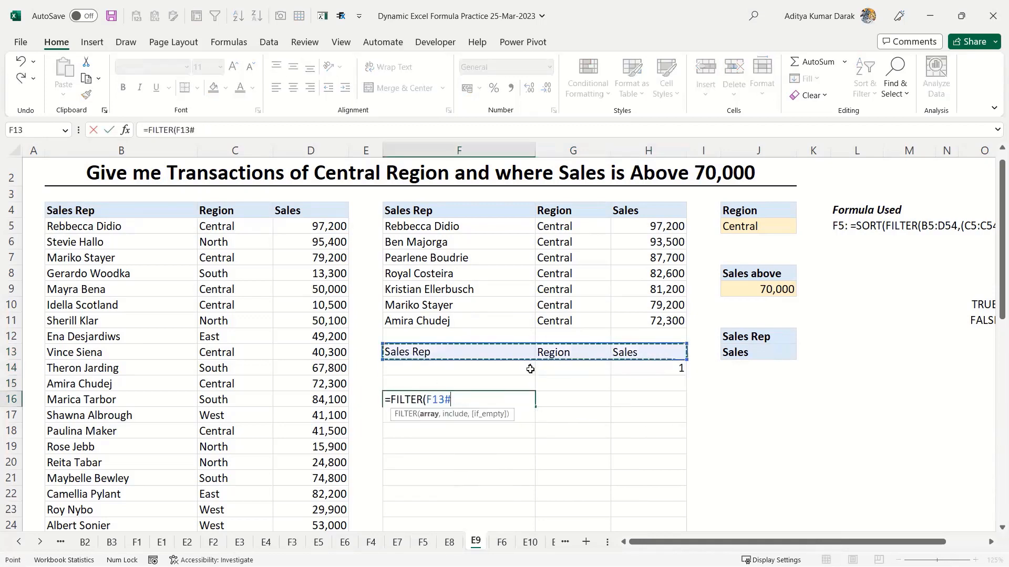
{"action": "left_click_drag", "start_coordinate": [528, 368], "coordinate": [667, 372]}
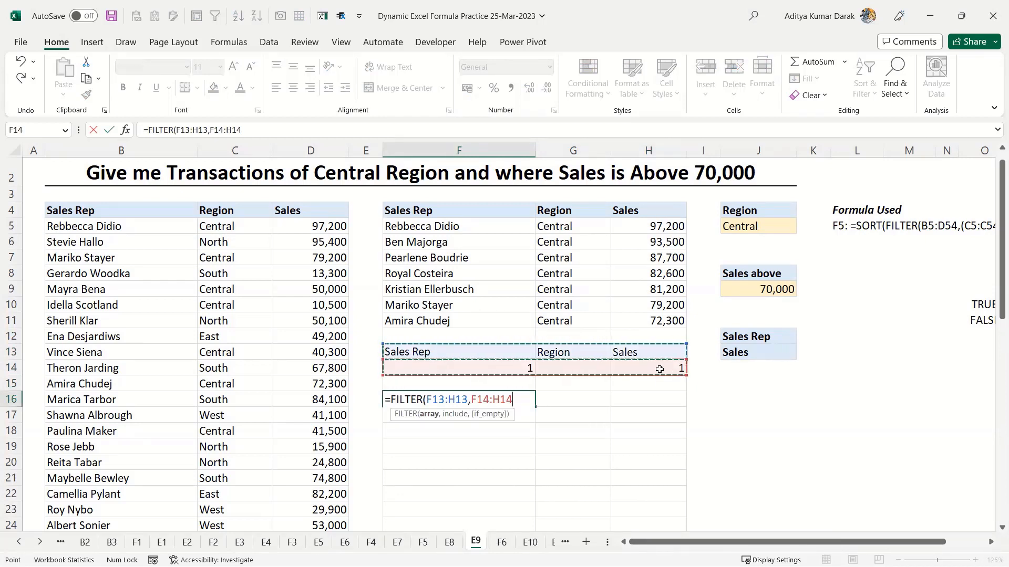
{"action": "type", "text": ")"}
{"action": "key", "text": "ctrl+Return"}
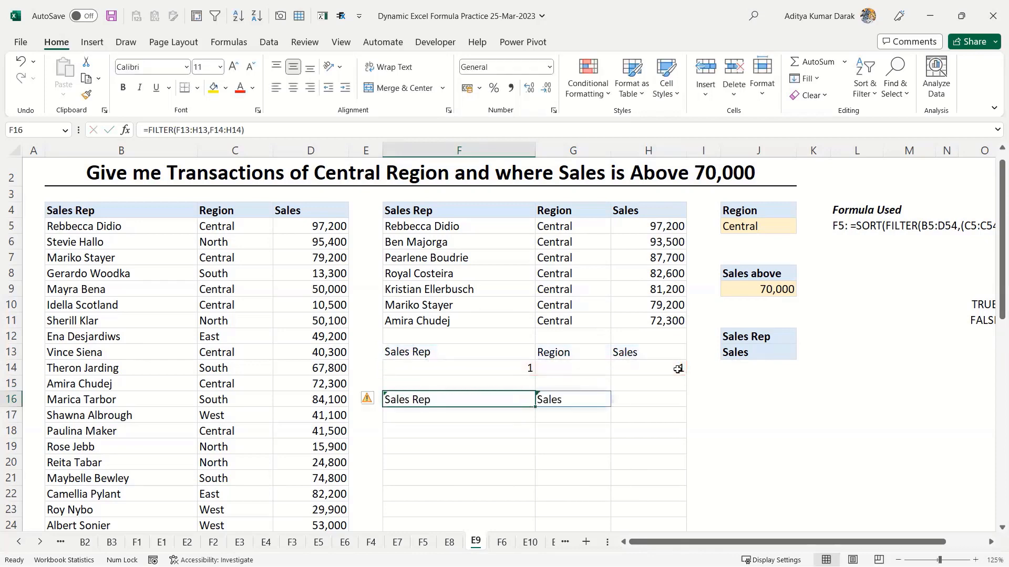
{"action": "key", "text": "F2"}
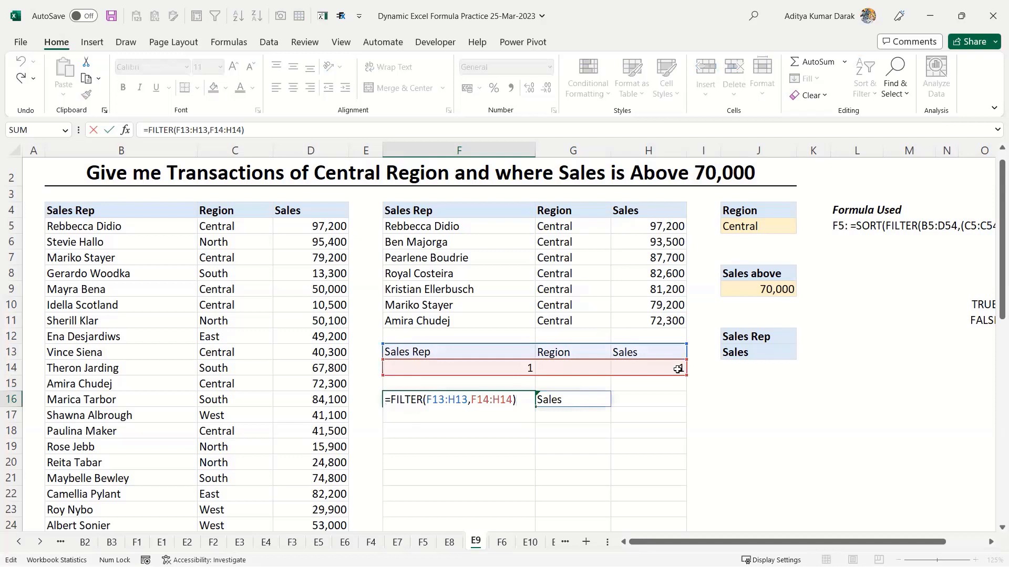
{"action": "key", "text": "Escape"}
- Clear the manually entered flags from F14 and H14
{"action": "key", "text": "Up"}
{"action": "key", "text": "Up"}
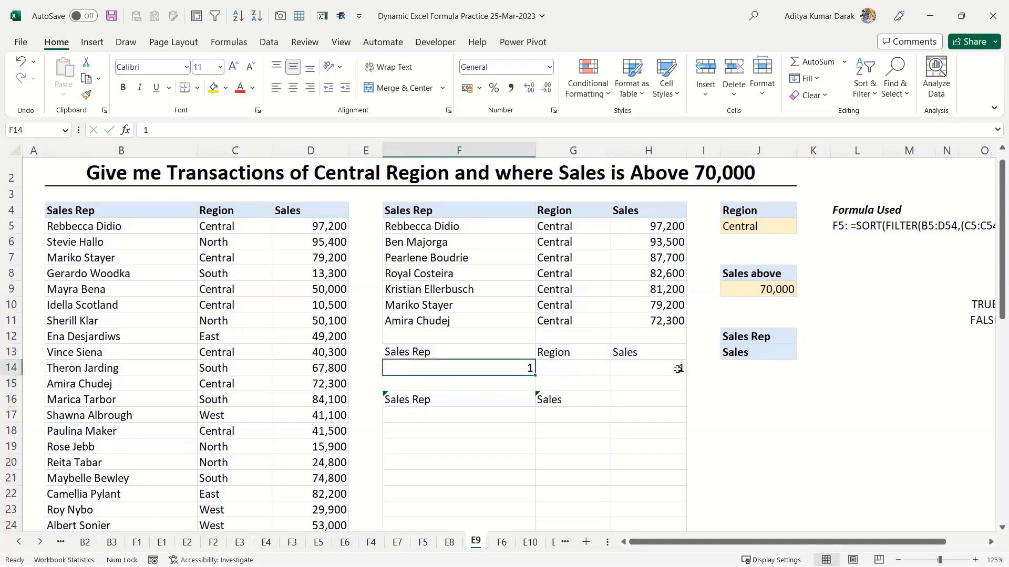
{"action": "key", "text": "Delete"}
{"action": "left_click", "coordinate": [678, 370]}
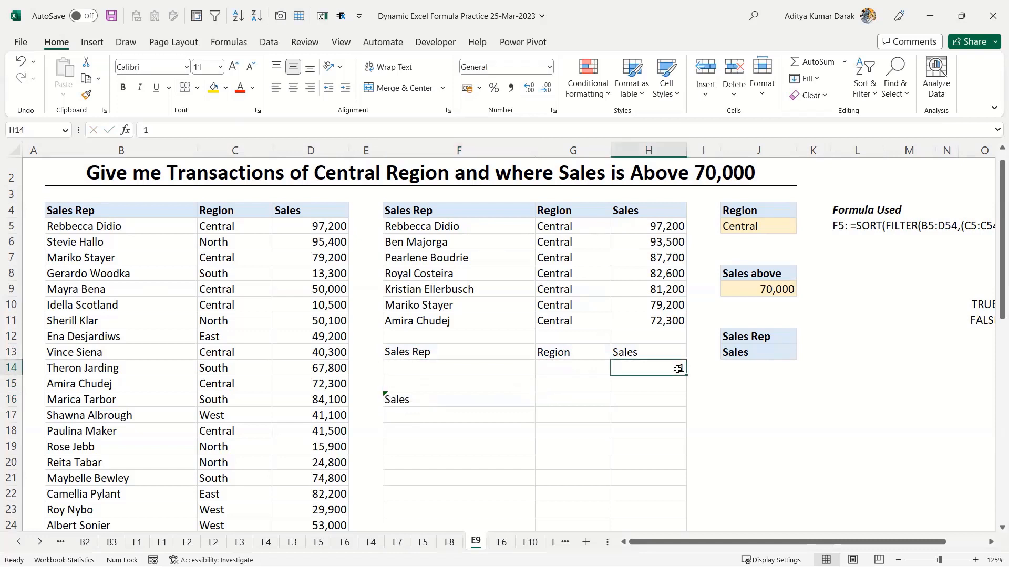
{"action": "key", "text": "Delete"}
- Enter the array constant ={1,0,1} in F14 to supply the flags for the three headers
{"action": "key", "text": "Left"}
{"action": "key", "text": "Left"}
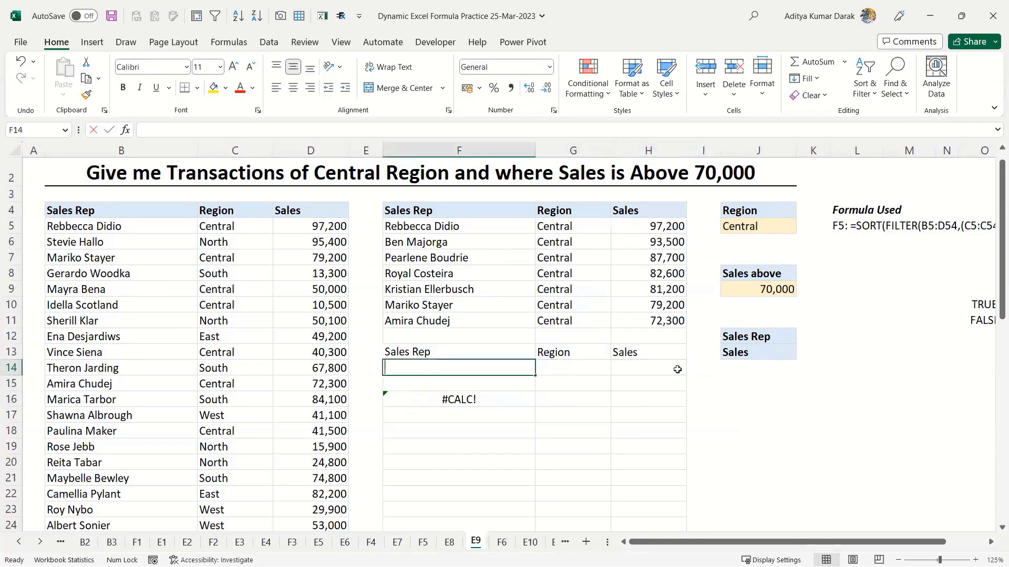
{"action": "type", "text": "={"}
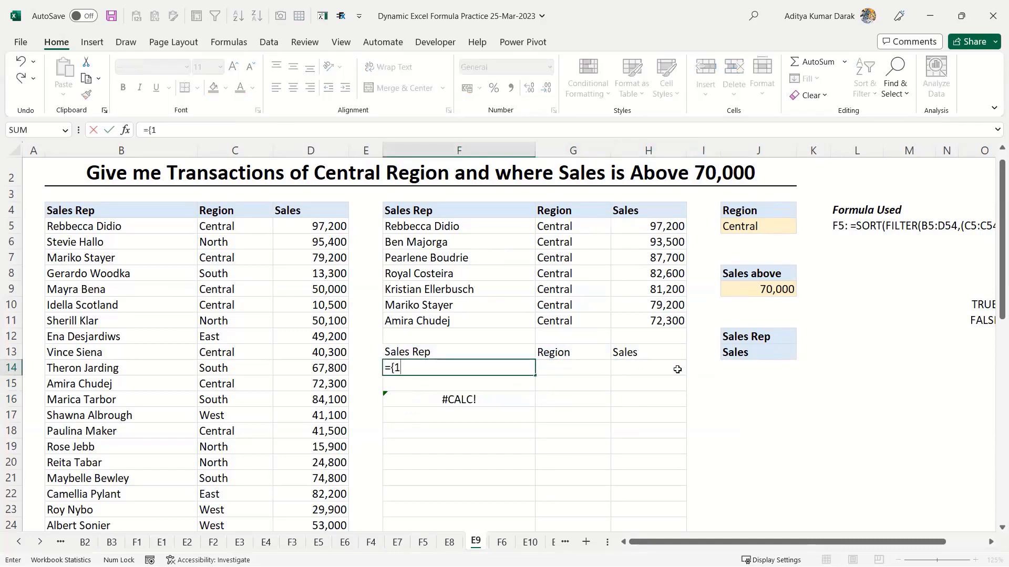
{"action": "type", "text": "1,0,1}"}
{"action": "key", "text": "ctrl+Return"}
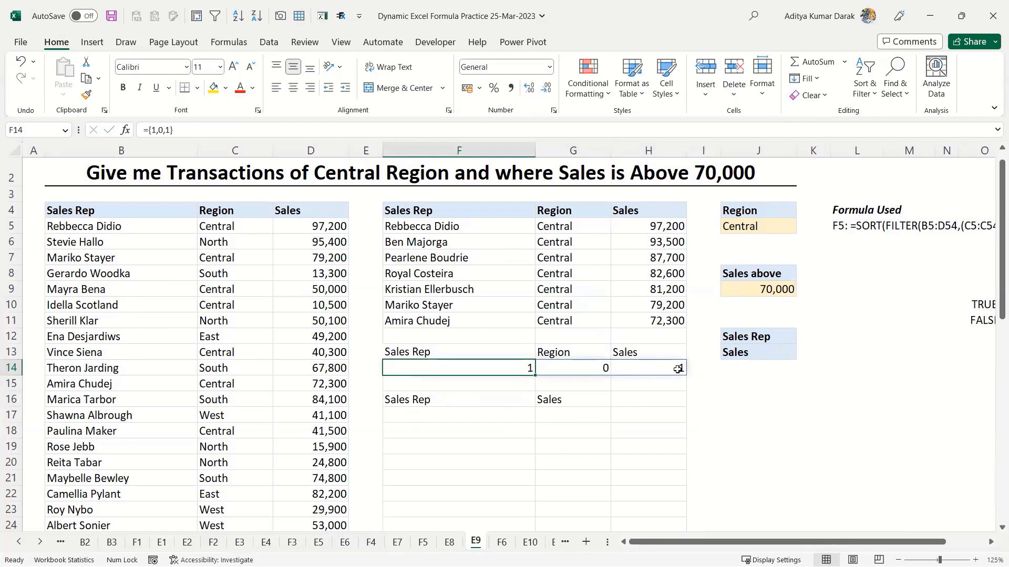
- Check the spilled flags across F14:H14 and clear the array constant from F14
{"action": "key", "text": "Right"}
{"action": "key", "text": "Right"}
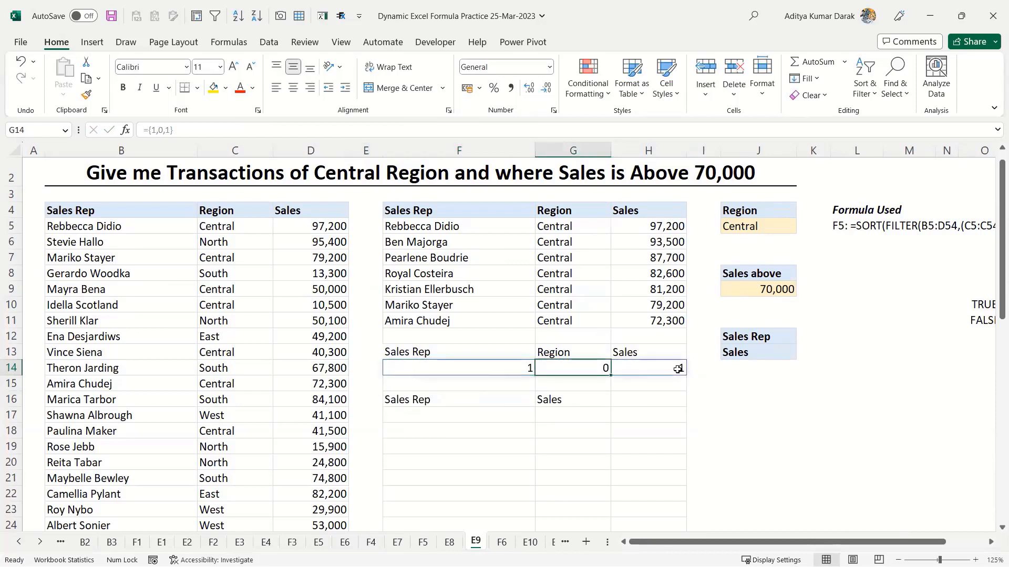
{"action": "key", "text": "Left"}
{"action": "key", "text": "Left"}
{"action": "key", "text": "Right"}
{"action": "key", "text": "Right"}
{"action": "key", "text": "Left"}
{"action": "key", "text": "Left"}
{"action": "key", "text": "Right"}
{"action": "key", "text": "Right"}
{"action": "key", "text": "Left"}
{"action": "key", "text": "Left"}
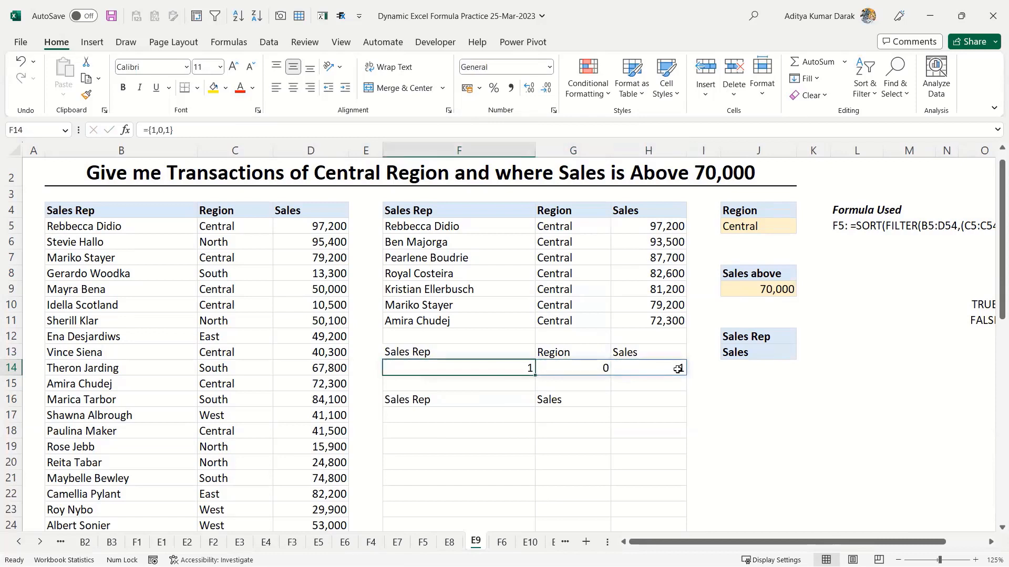
{"action": "key", "text": "Delete"}
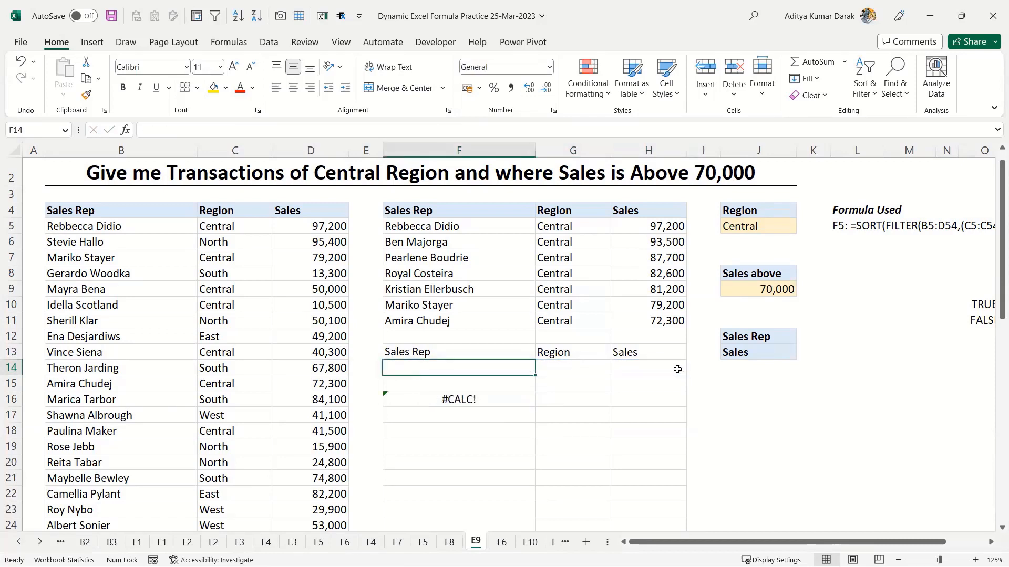
- Insert a column before Sales in the source table and give it the header Geo ID
{"action": "left_click", "coordinate": [309, 157]}
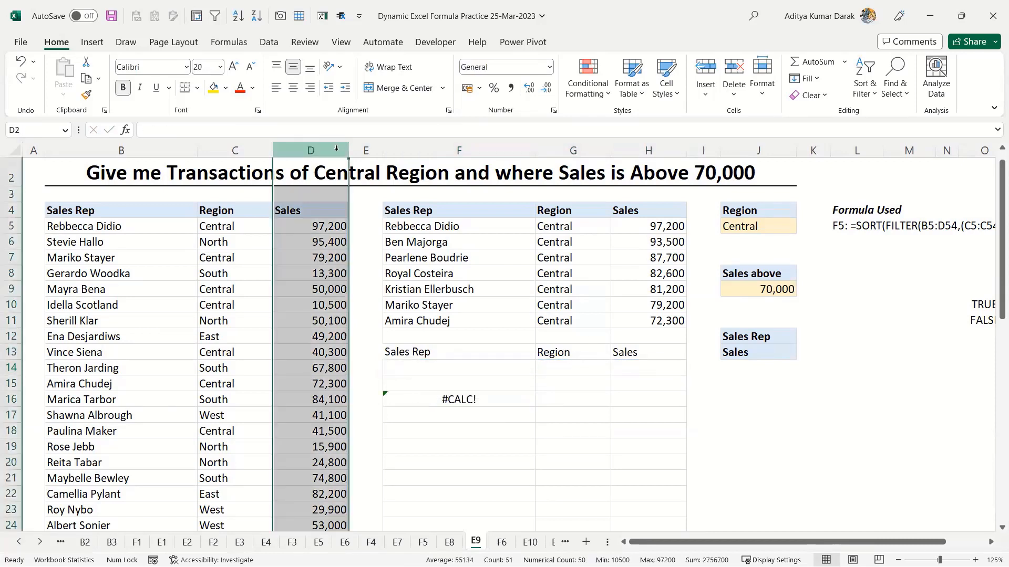
{"action": "key", "text": "ctrl+shift+plus"}
{"action": "key", "text": "Down"}
{"action": "key", "text": "Down"}
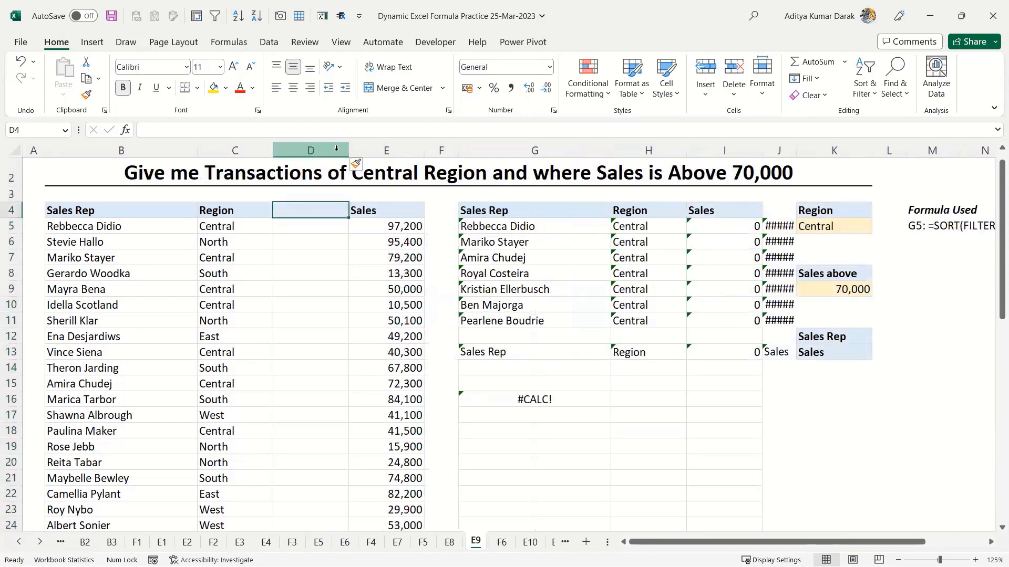
{"action": "type", "text": "Geo"}
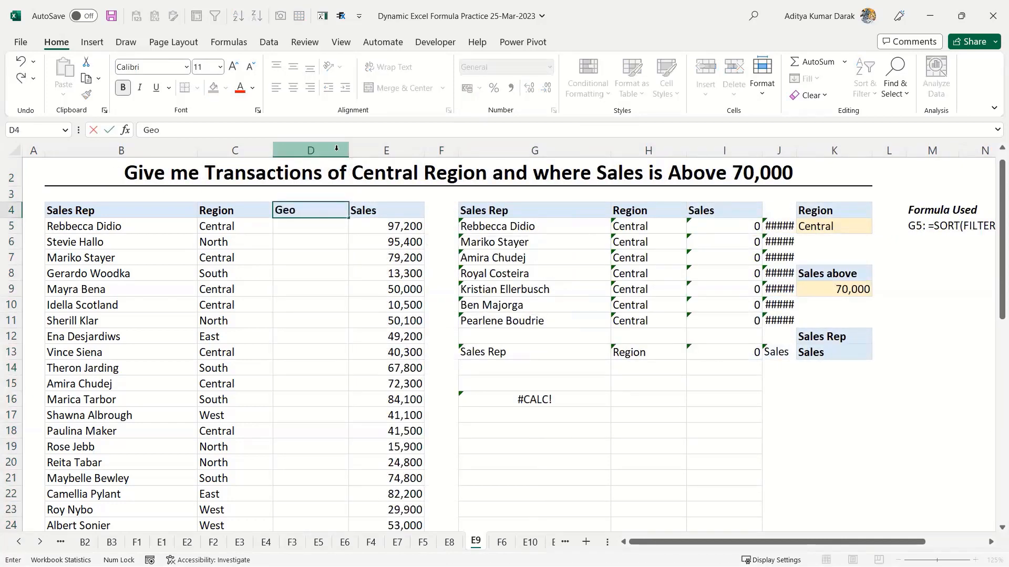
{"action": "type", "text": " ID"}
{"action": "key", "text": "Tab"}
{"action": "key", "text": "Tab"}
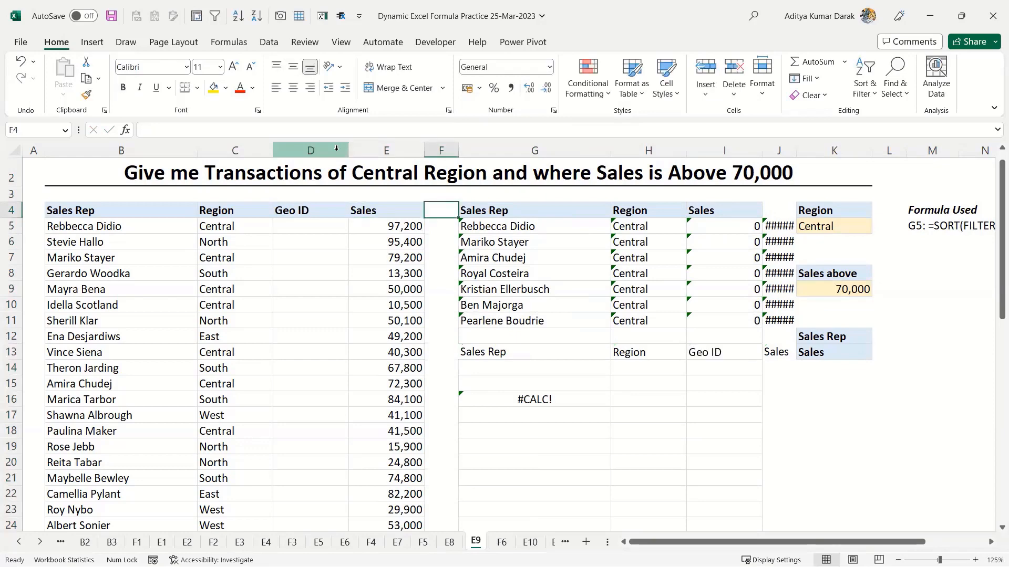
- Insert another column before Sales in the source table and give it the header Product ID
{"action": "key", "text": "Left"}
{"action": "key", "text": "ctrl+space"}
{"action": "key", "text": "ctrl+shift+plus"}
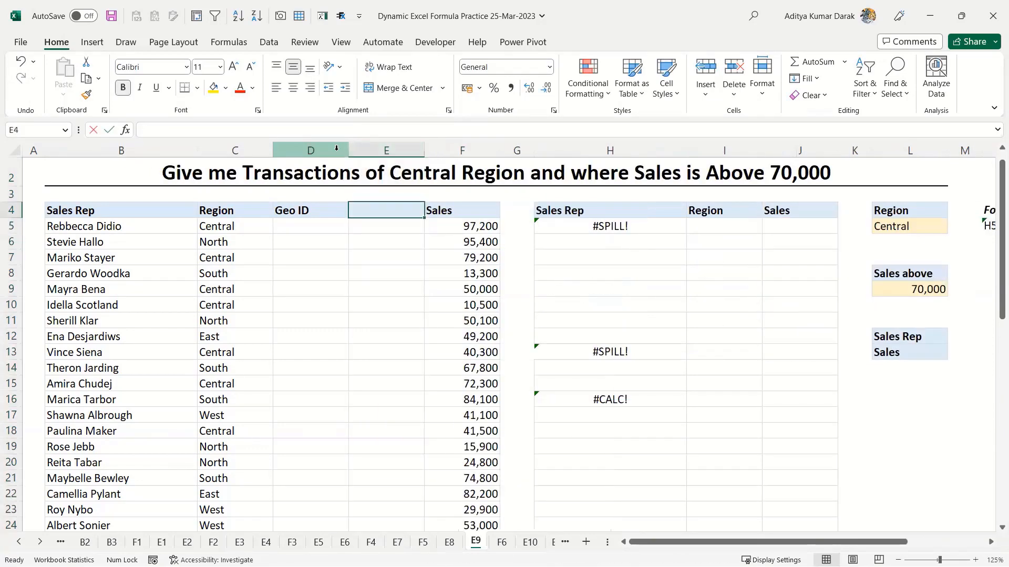
{"action": "type", "text": "Product ID"}
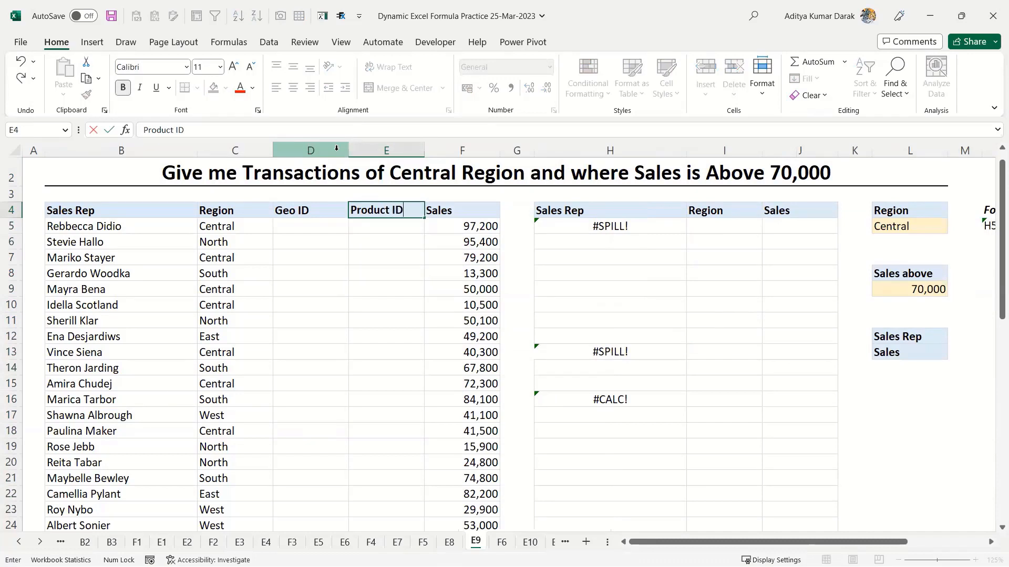
{"action": "key", "text": "Return"}
- Examine how the inserted columns affect the output formulas in H5, H13 and H16, including the ranges of the FILTER formula
{"action": "key", "text": "Right"}
{"action": "key", "text": "Right"}
{"action": "key", "text": "Right"}
{"action": "key", "text": "Right"}
{"action": "key", "text": "Right"}
{"action": "key", "text": "Right"}
{"action": "key", "text": "Right"}
{"action": "key", "text": "Left"}
{"action": "key", "text": "Left"}
{"action": "key", "text": "Left"}
{"action": "key", "text": "Left"}
{"action": "key", "text": "Left"}
{"action": "key", "text": "Left"}
{"action": "key", "text": "Left"}
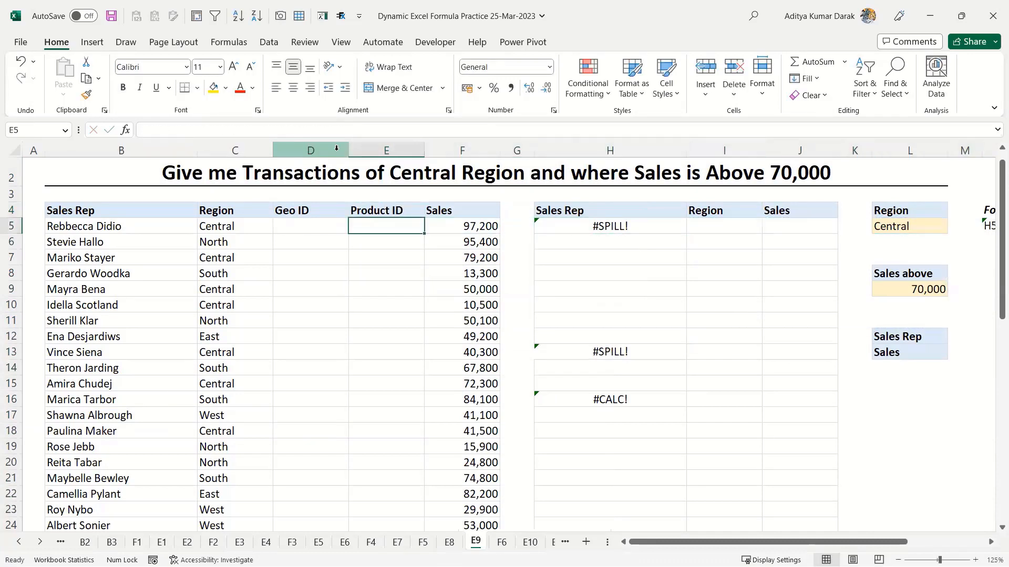
{"action": "key", "text": "Right"}
{"action": "key", "text": "Right"}
{"action": "key", "text": "Right"}
{"action": "key", "text": "Right"}
{"action": "key", "text": "Right"}
{"action": "key", "text": "Right"}
{"action": "key", "text": "Right"}
{"action": "key", "text": "Down"}
{"action": "key", "text": "Down"}
{"action": "key", "text": "Down"}
{"action": "key", "text": "Down"}
{"action": "key", "text": "Down"}
{"action": "key", "text": "Down"}
{"action": "key", "text": "Down"}
{"action": "key", "text": "Down"}
{"action": "key", "text": "Left"}
{"action": "key", "text": "Left"}
{"action": "key", "text": "Left"}
{"action": "key", "text": "Left"}
{"action": "key", "text": "Left"}
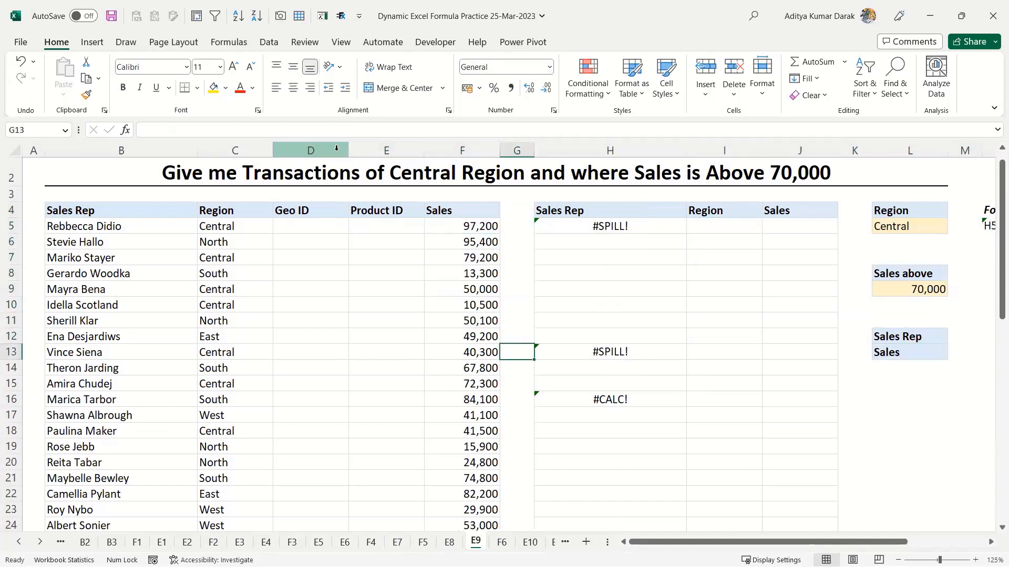
{"action": "key", "text": "Right"}
{"action": "key", "text": "Down"}
{"action": "key", "text": "Down"}
{"action": "key", "text": "Down"}
{"action": "key", "text": "F2"}
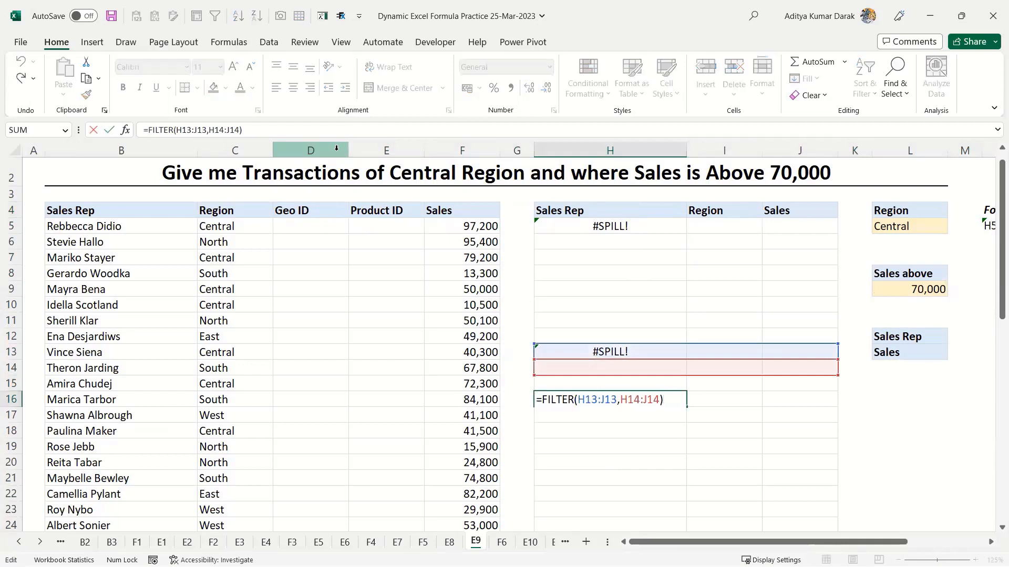
{"action": "key", "text": "Escape"}
{"action": "left_click", "coordinate": [646, 371]}
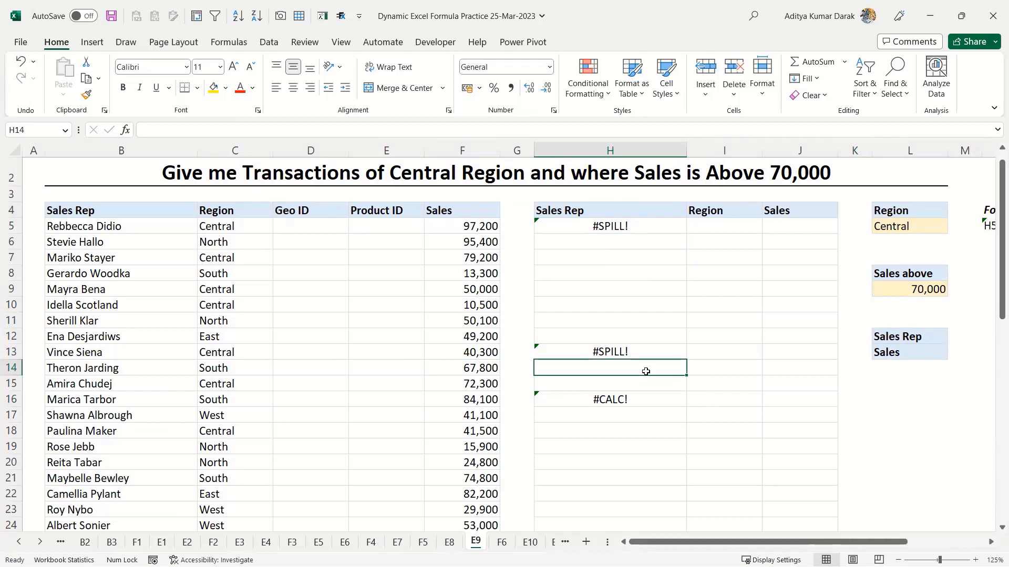
{"action": "key", "text": "Down"}
{"action": "key", "text": "Down"}
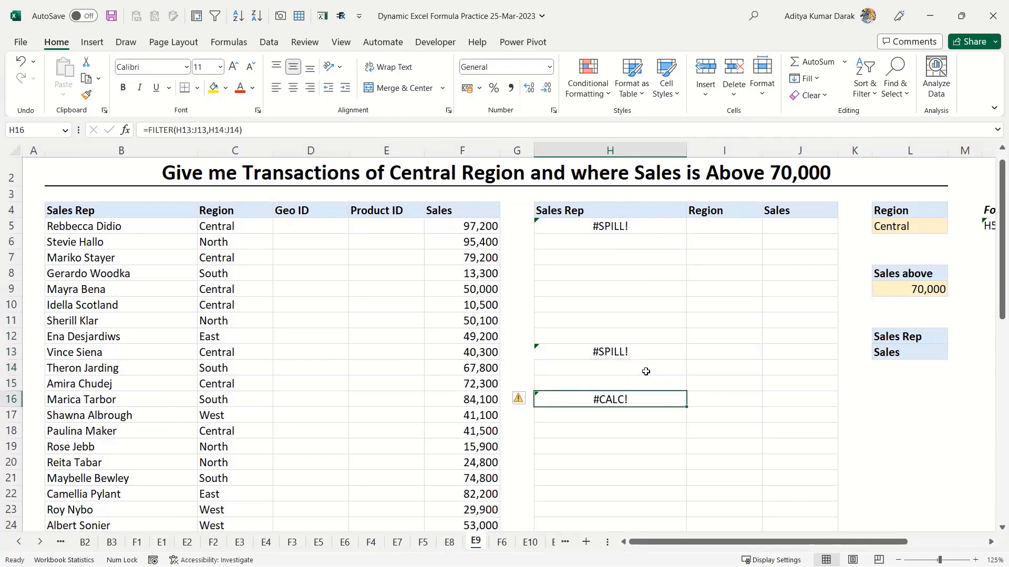
- Delete the Geo ID and Product ID columns from the source table and inspect the FILTER formula in F16
{"action": "left_click_drag", "start_coordinate": [310, 151], "coordinate": [361, 152]}
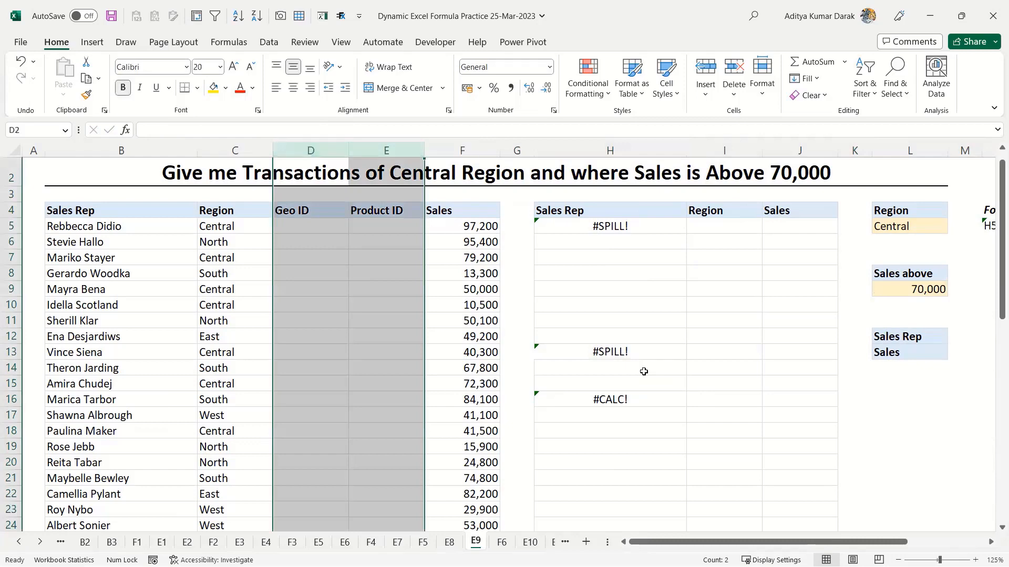
{"action": "key", "text": "ctrl+minus"}
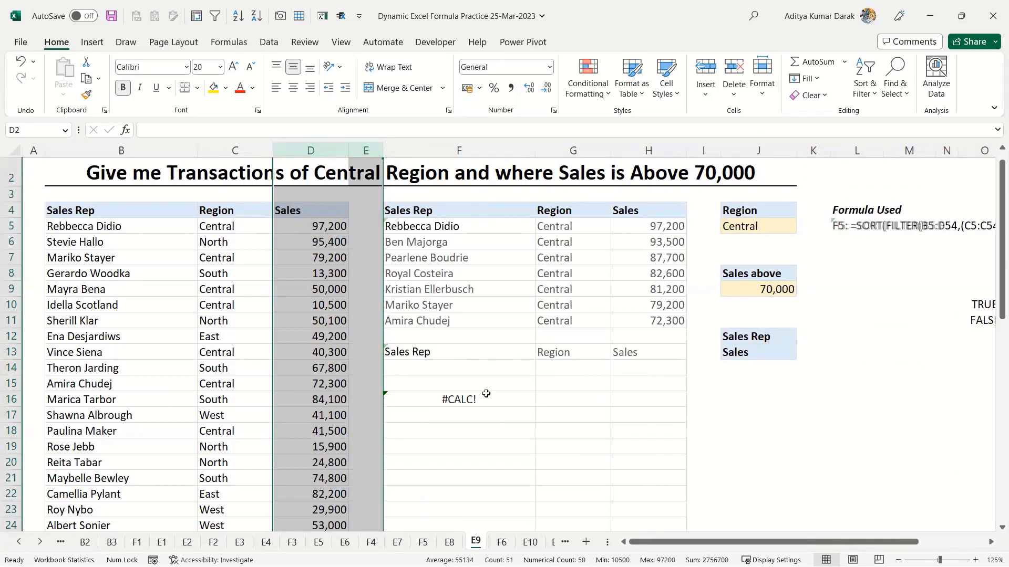
{"action": "left_click", "coordinate": [485, 394]}
{"action": "double_click", "coordinate": [485, 394]}
{"action": "key", "text": "Escape"}
- Enter =COUNTIFS(J12:J13,B4:D4) in F14 to flag the chosen headers dynamically, and review the formula's ranges
{"action": "key", "text": "Up"}
{"action": "key", "text": "Up"}
{"action": "type", "text": "=count"}
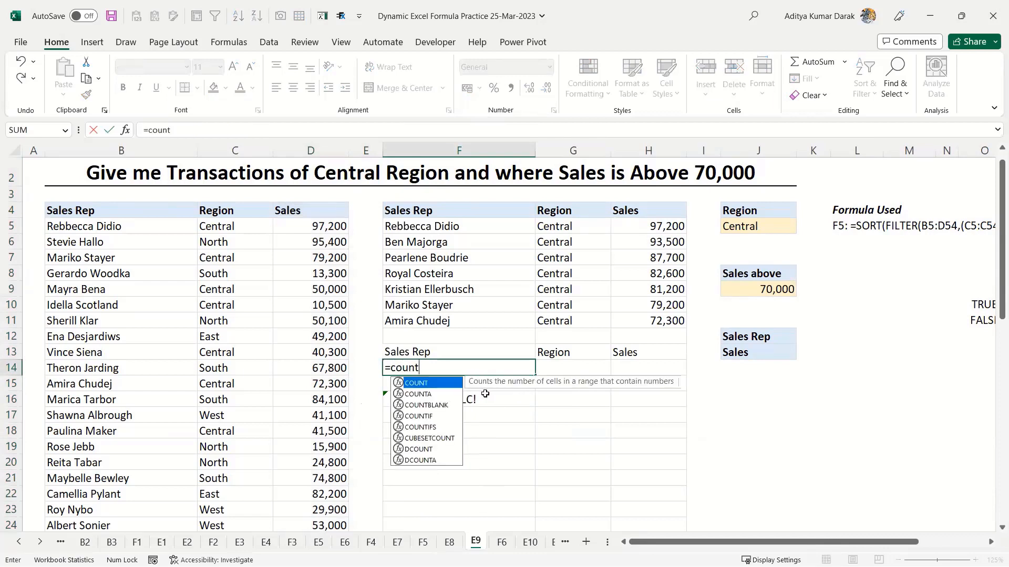
{"action": "key", "text": "Down"}
{"action": "key", "text": "Down"}
{"action": "key", "text": "Down"}
{"action": "key", "text": "Down"}
{"action": "key", "text": "Tab"}
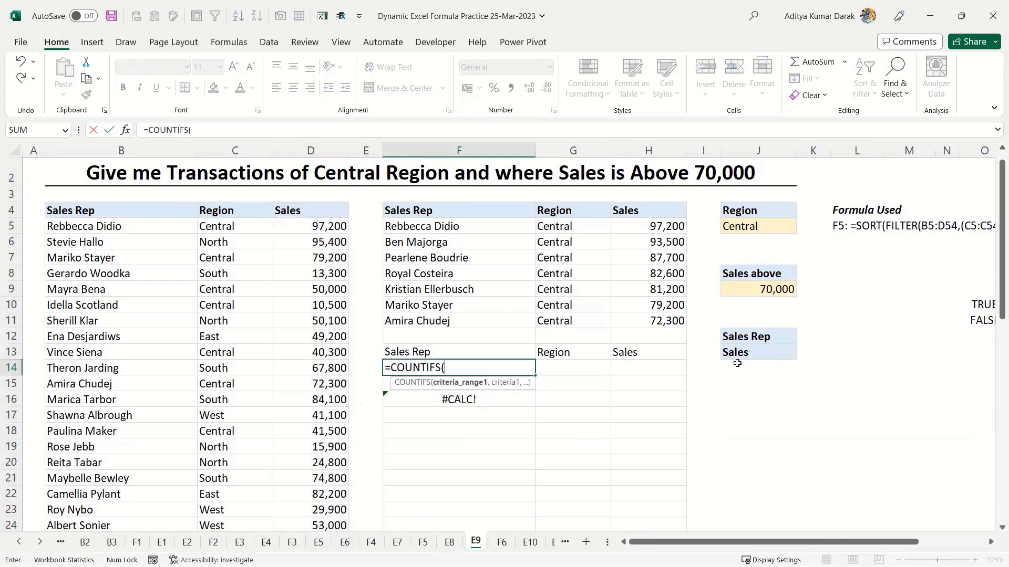
{"action": "left_click_drag", "start_coordinate": [756, 337], "coordinate": [757, 356]}
{"action": "type", "text": ","}
{"action": "left_click_drag", "start_coordinate": [126, 209], "coordinate": [299, 212]}
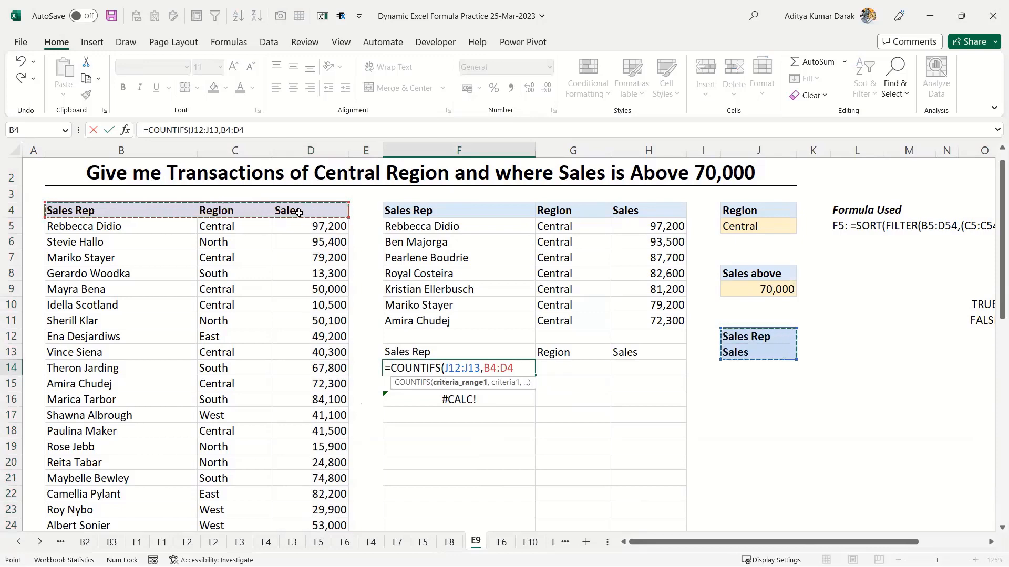
{"action": "type", "text": ")"}
{"action": "key", "text": "ctrl+Return"}
{"action": "key", "text": "F2"}
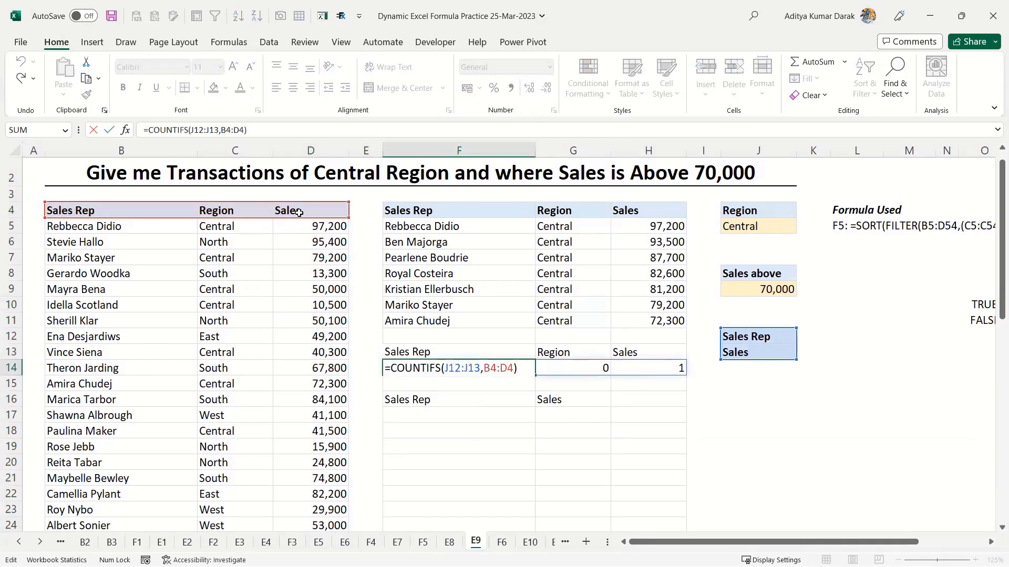
{"action": "key", "text": "Escape"}
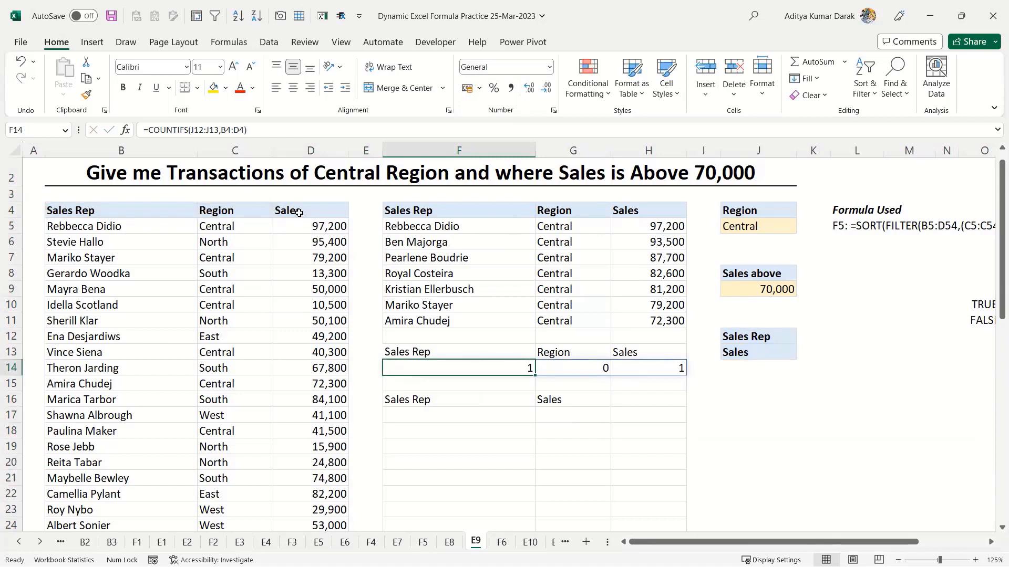
{"action": "key", "text": "F2"}
{"action": "key", "text": "Return"}
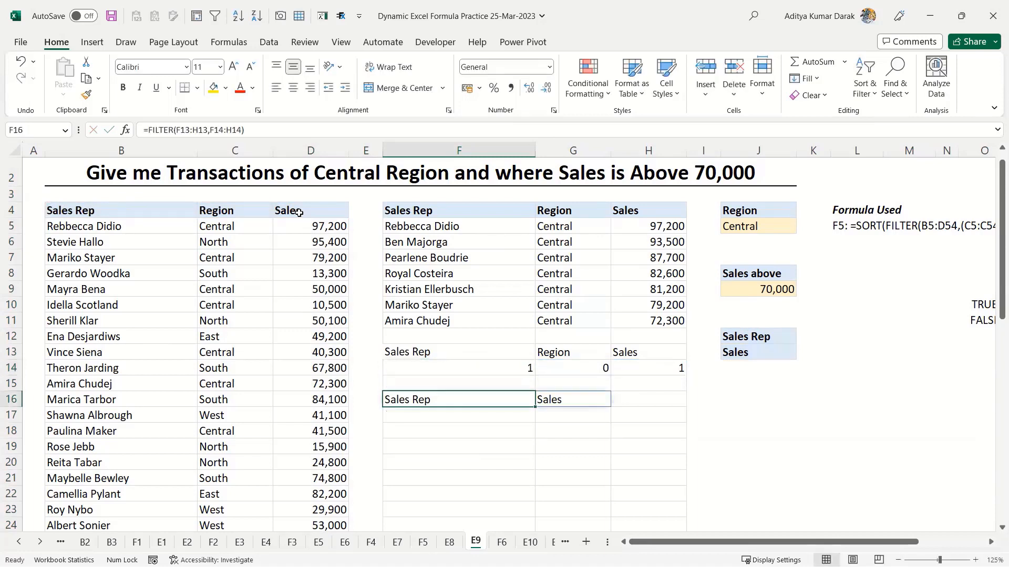
{"action": "key", "text": "Up"}
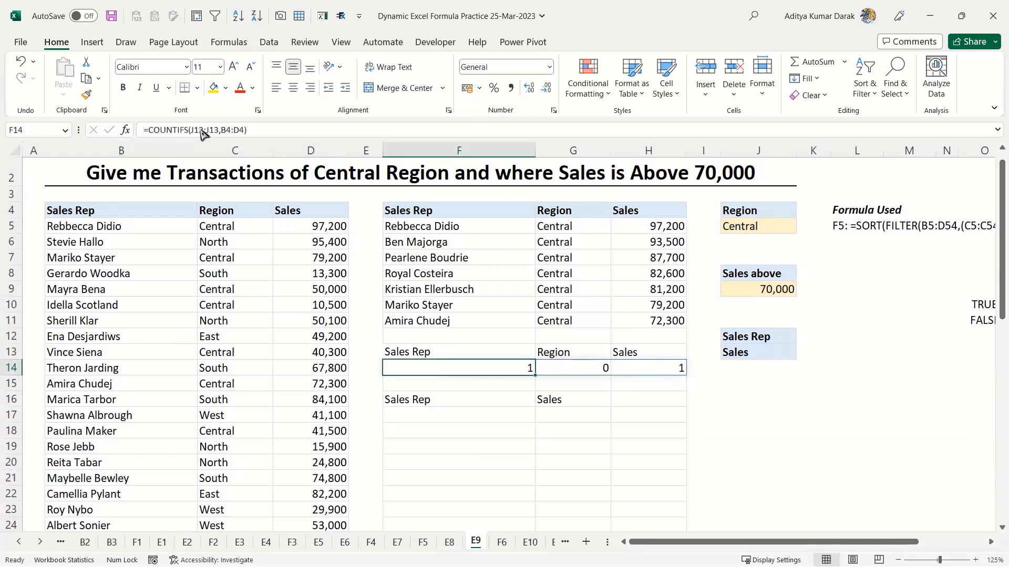
- Replace the flag range in F16's FILTER with the COUNTIFS expression, giving =FILTER(F13:H13,COUNTIFS(J12:J13,B4:D4))
{"action": "left_click", "coordinate": [294, 130]}
{"action": "key", "text": "Escape"}
{"action": "left_click", "coordinate": [452, 394]}
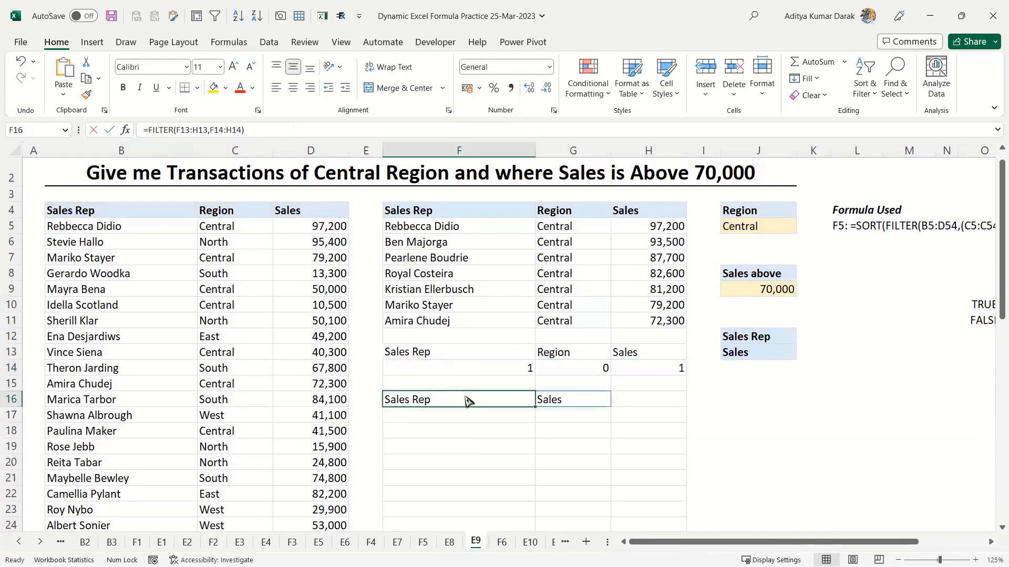
{"action": "type", "text": "=FILTER(F13:H13,F14:H14)"}
{"action": "type", "text": "COUNTIFS(J12:J13,B4:D4)"}
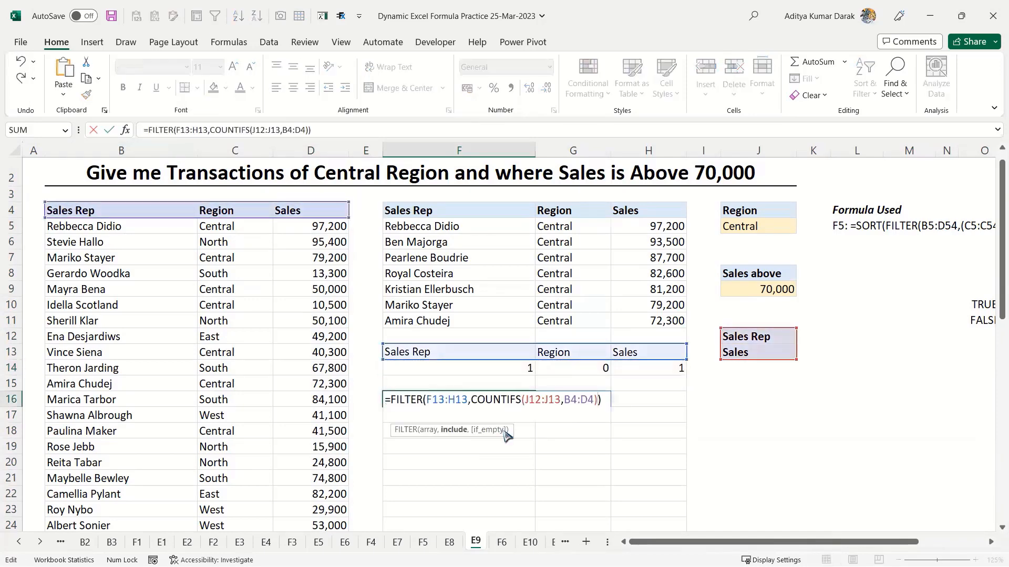
{"action": "key", "text": "ctrl+Return"}
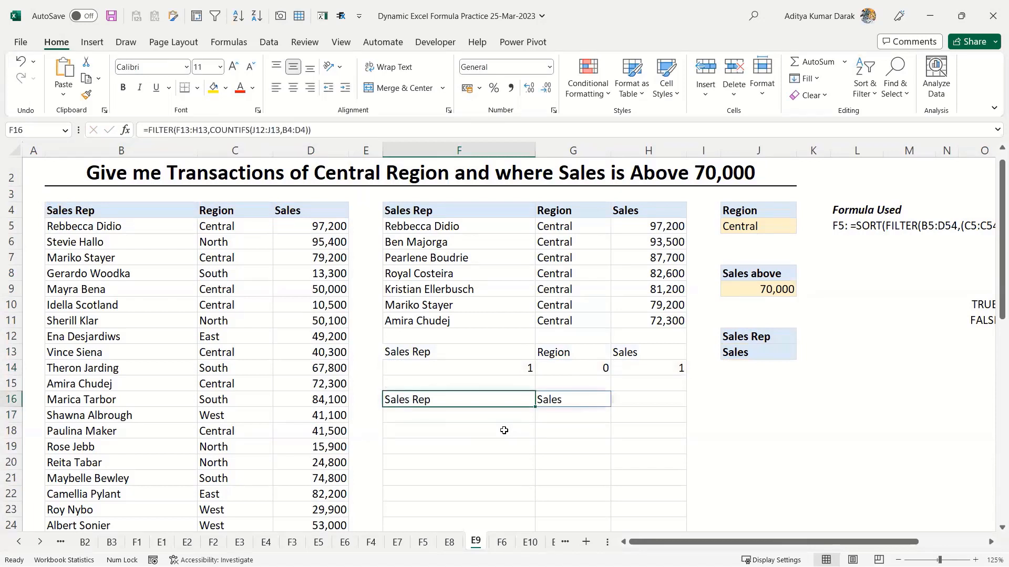
{"action": "key", "text": "Right"}
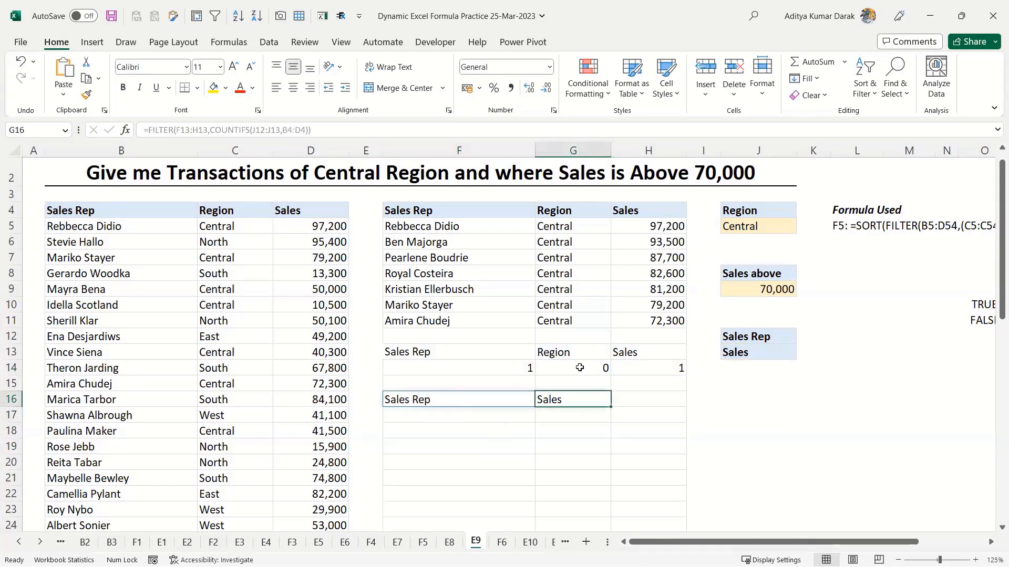
- Review the COUNTIFS formula in F14, checking its criteria and criteria range arguments
{"action": "left_click", "coordinate": [524, 367]}
{"action": "key", "text": "F2"}
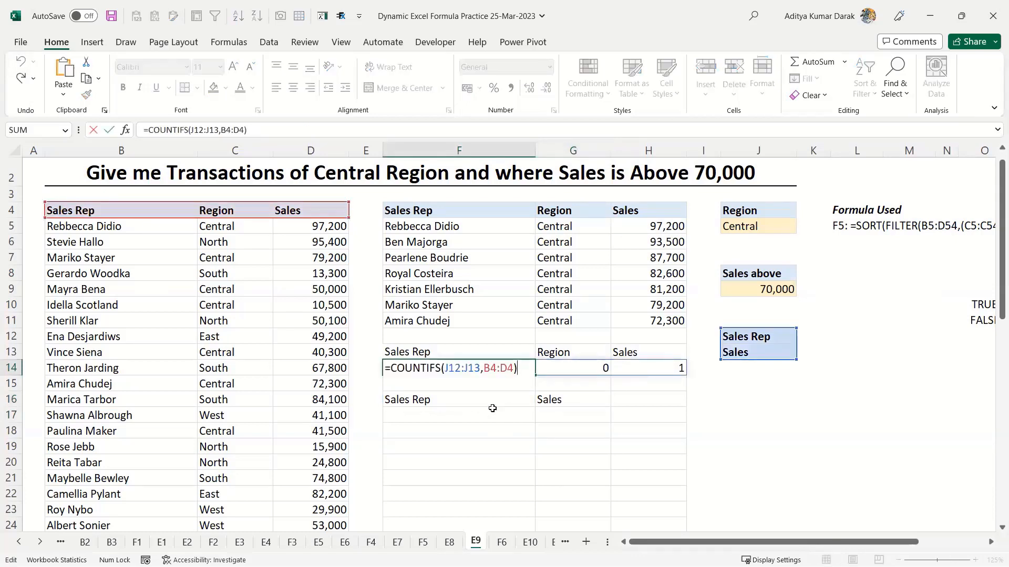
{"action": "left_click", "coordinate": [497, 368]}
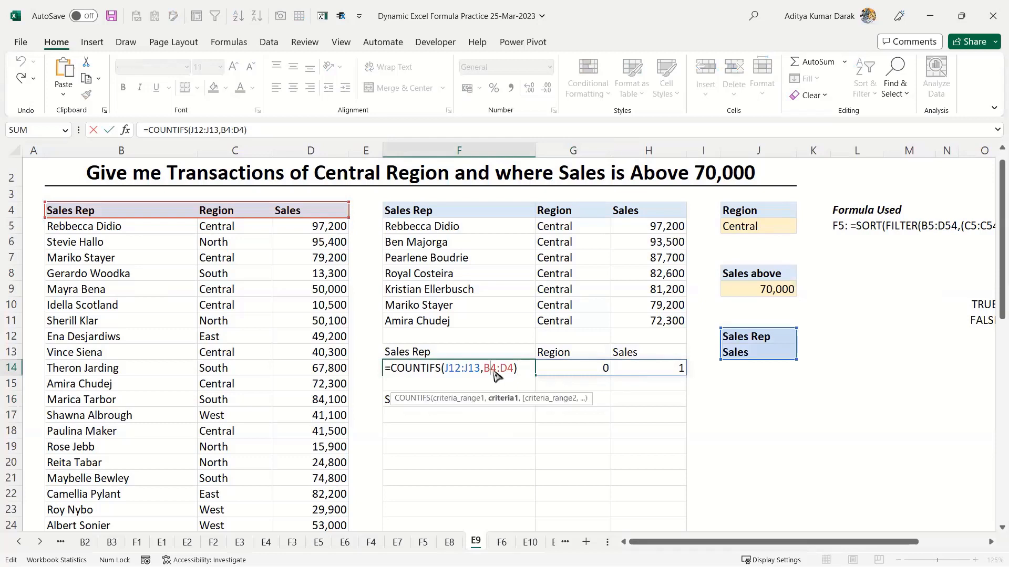
{"action": "left_click", "coordinate": [484, 401]}
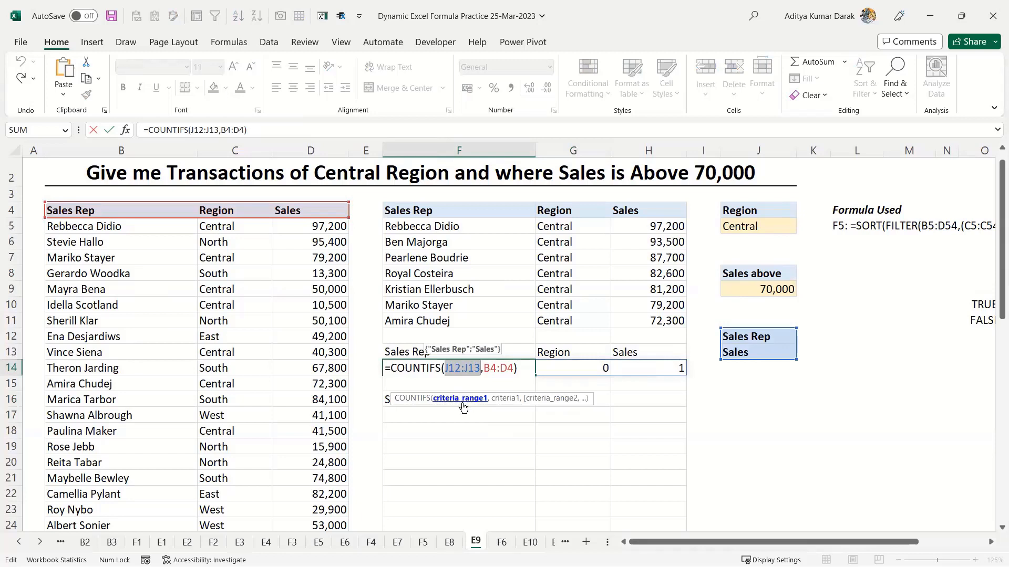
{"action": "key", "text": "Return"}
{"action": "left_click", "coordinate": [448, 425]}
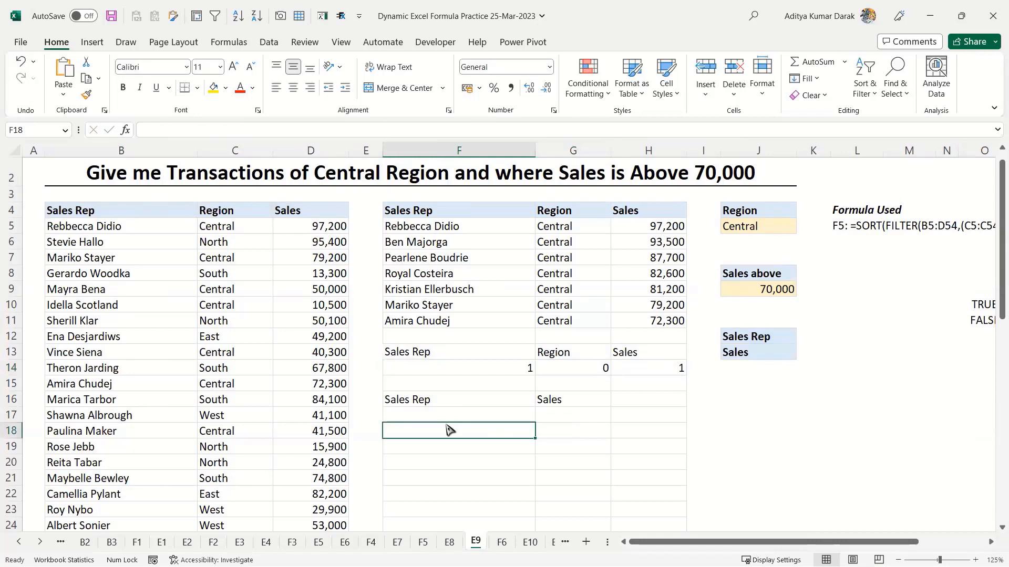
{"action": "type", "text": "=xma"}
{"action": "key", "text": "Tab"}
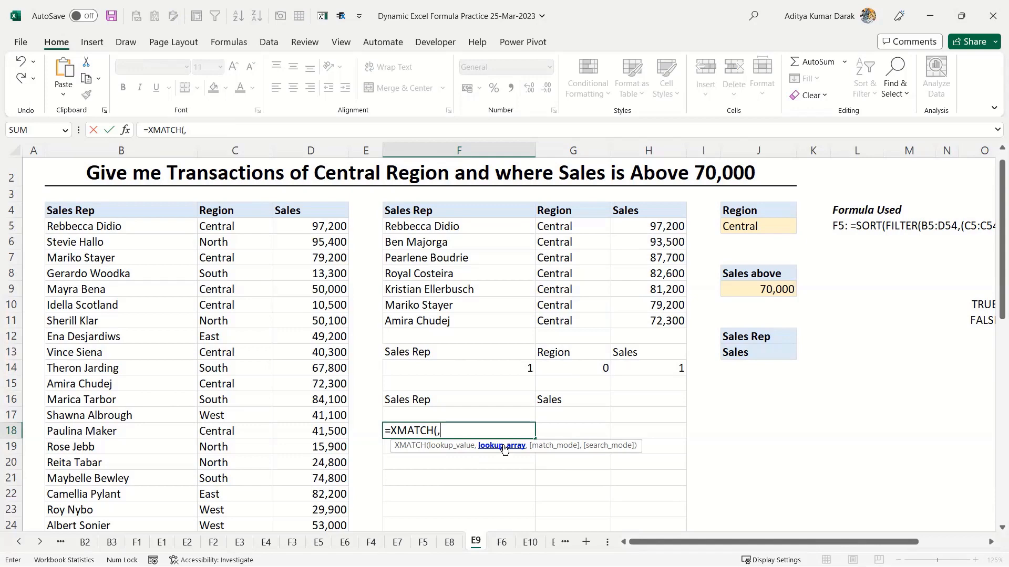
{"action": "key", "text": "Escape"}
{"action": "type", "text": "="}
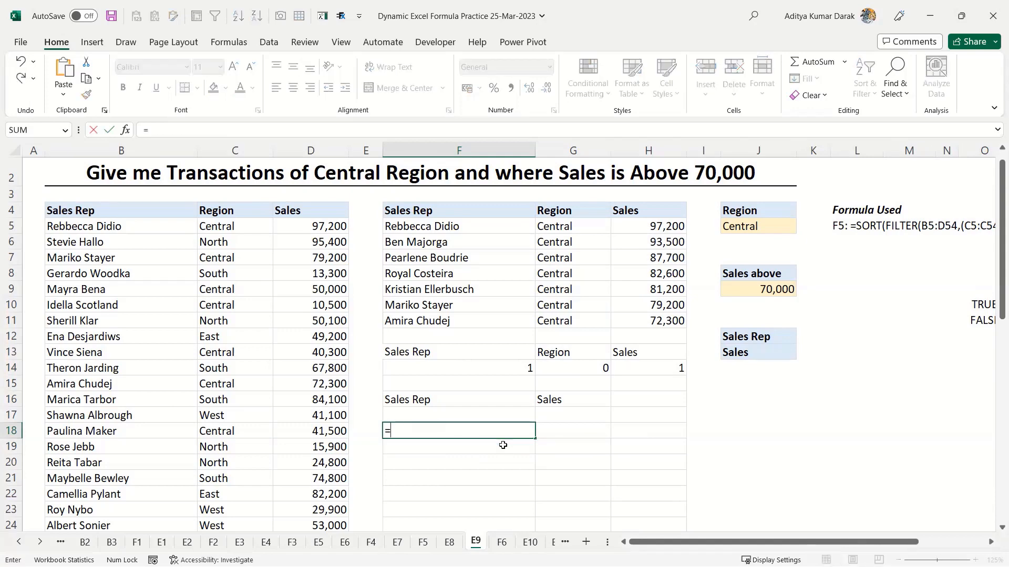
{"action": "type", "text": "fil"}
{"action": "key", "text": "Tab"}
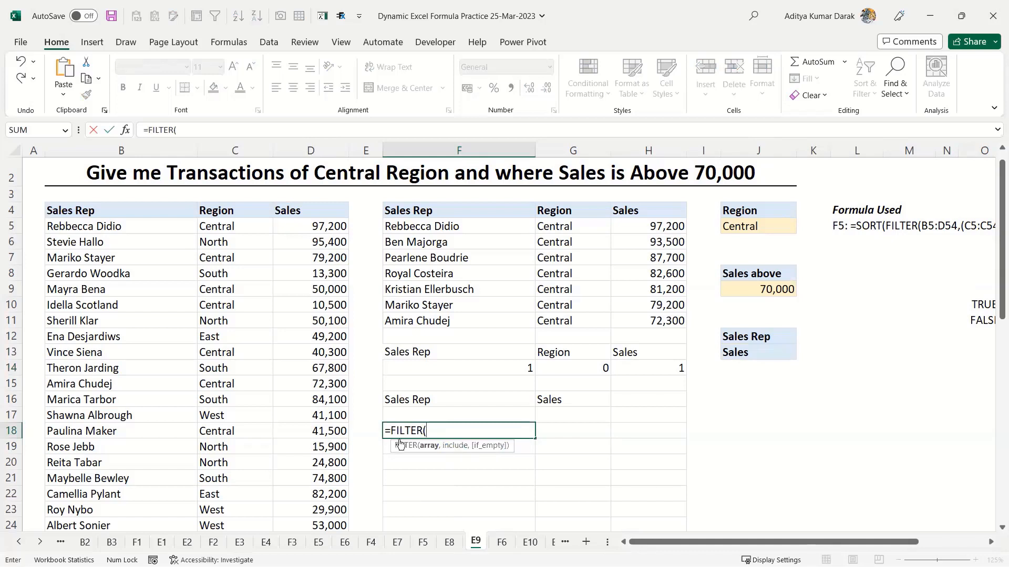
{"action": "key", "text": "Escape"}
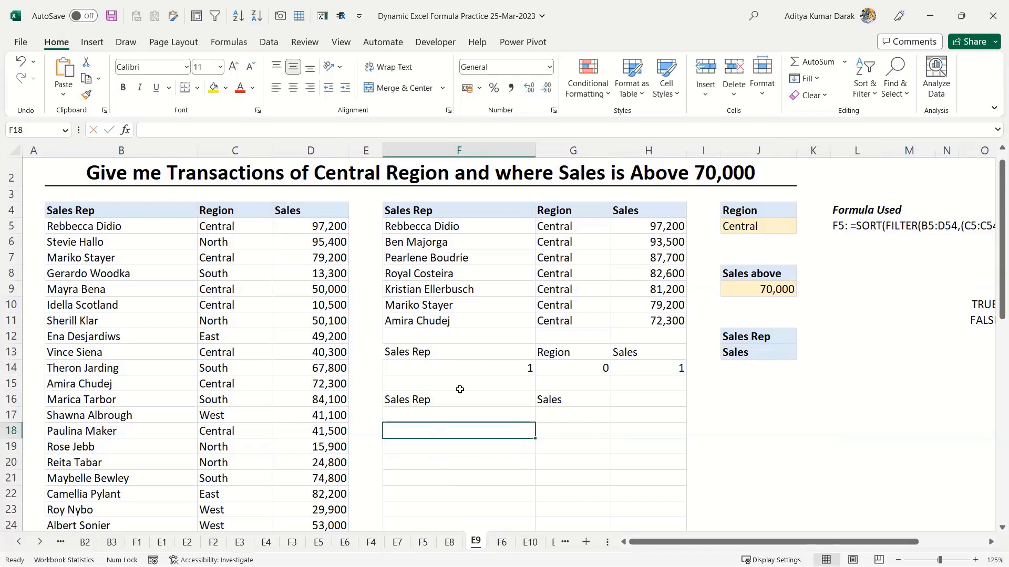
- Recheck how J12:J13 and B4:D4 map to the COUNTIFS arguments in F14
{"action": "double_click", "coordinate": [457, 368]}
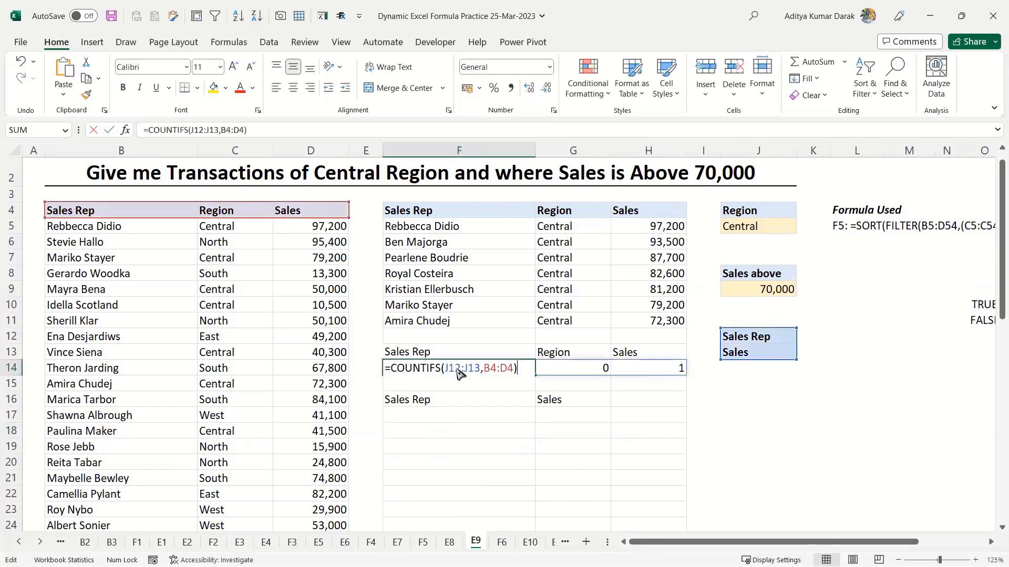
{"action": "left_click", "coordinate": [508, 370]}
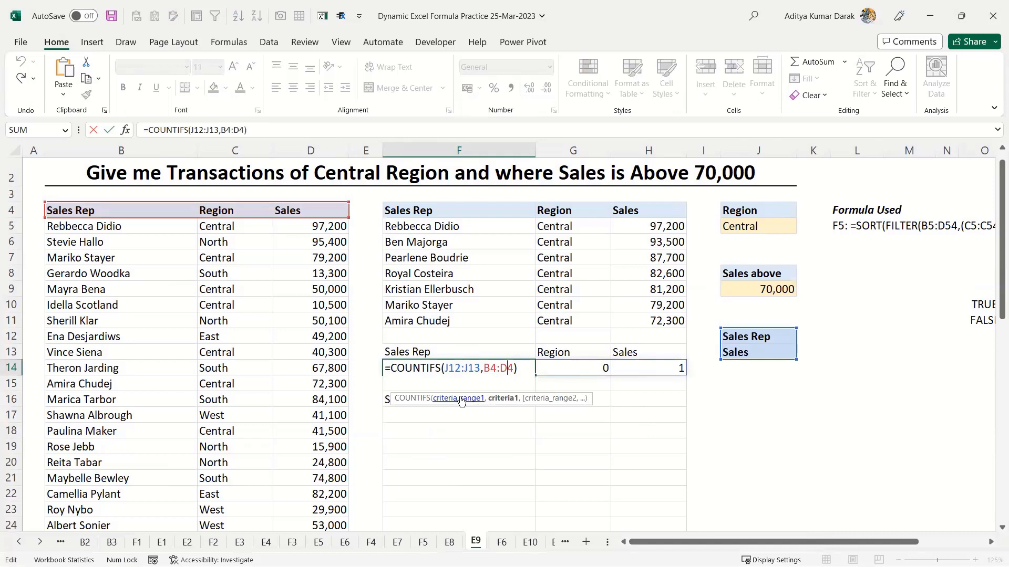
{"action": "key", "text": "ctrl+Return"}
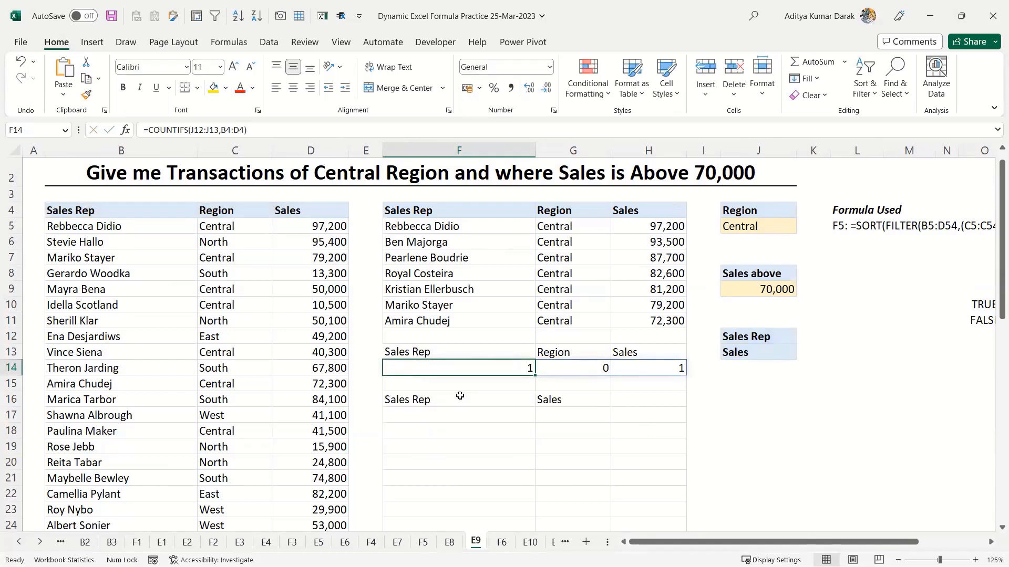
- Try the array constant ={1,1} in F18, and undo the entry
{"action": "left_click", "coordinate": [468, 424]}
{"action": "type", "text": "="}
{"action": "left_click_drag", "start_coordinate": [295, 253], "coordinate": [321, 425]}
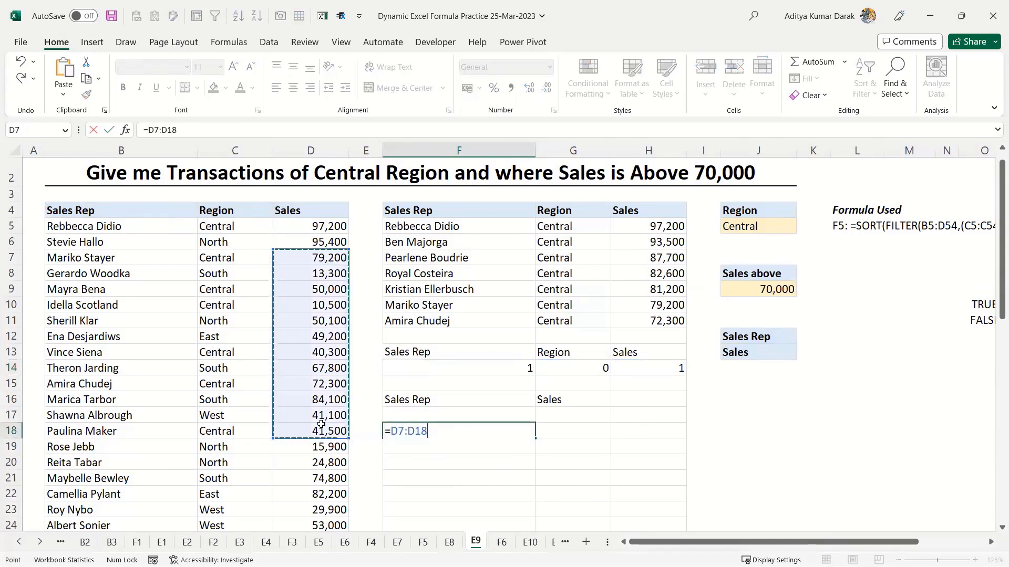
{"action": "key", "text": "BackSpace"}
{"action": "key", "text": "BackSpace"}
{"action": "key", "text": "BackSpace"}
{"action": "key", "text": "BackSpace"}
{"action": "key", "text": "BackSpace"}
{"action": "key", "text": "BackSpace"}
{"action": "type", "text": "{"}
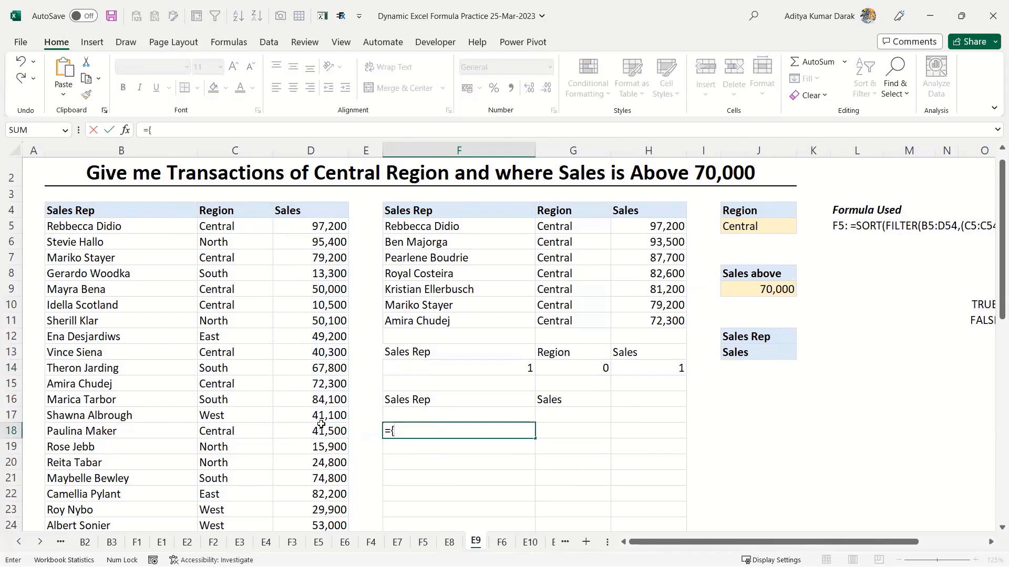
{"action": "type", "text": "1,1}"}
{"action": "key", "text": "Return"}
{"action": "key", "text": "ctrl+z"}
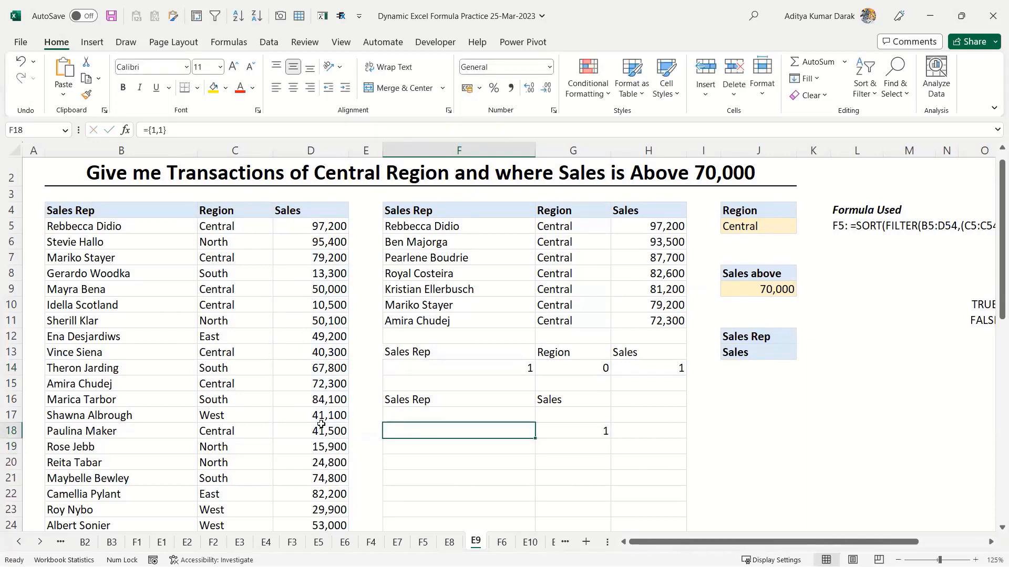
- Enter =D5:D15*2 in F18 and evaluate the expression inside the formula to inspect its array, leaving the formula intact
{"action": "type", "text": "="}
{"action": "left_click_drag", "start_coordinate": [317, 226], "coordinate": [304, 387]}
{"action": "type", "text": "*2"}
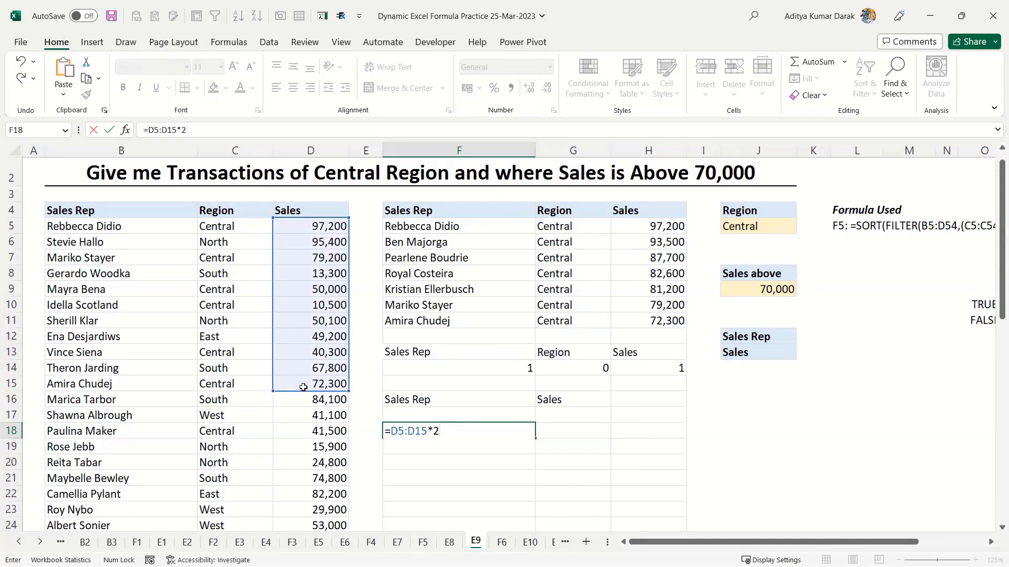
{"action": "key", "text": "ctrl+Return"}
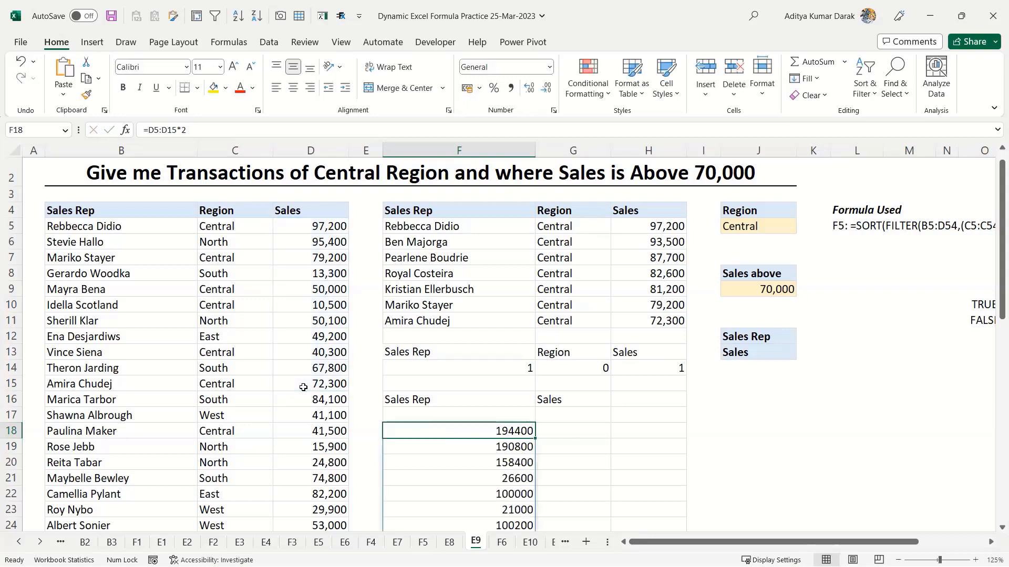
{"action": "key", "text": "F2"}
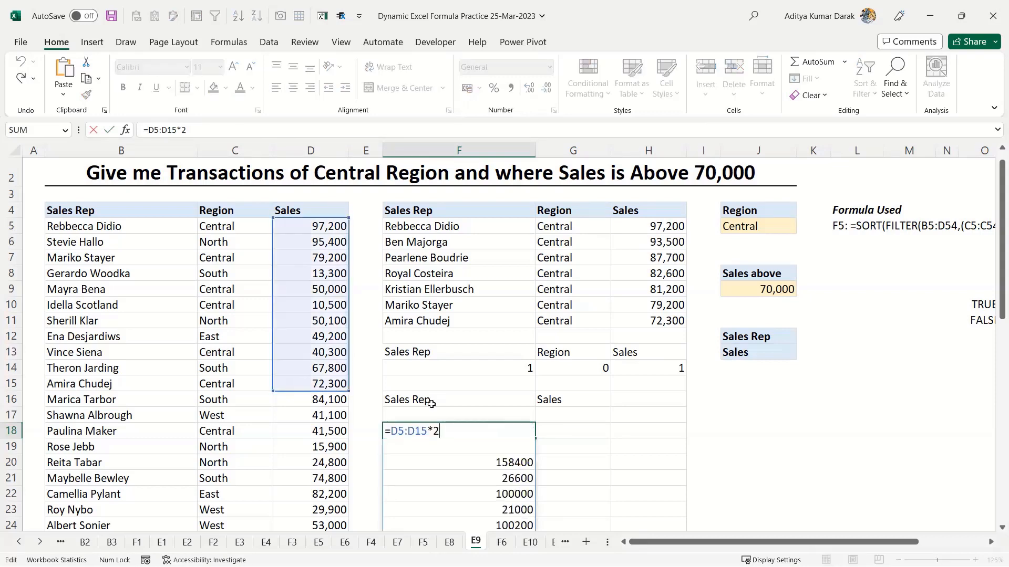
{"action": "left_click_drag", "start_coordinate": [391, 432], "coordinate": [469, 432]}
{"action": "key", "text": "F9"}
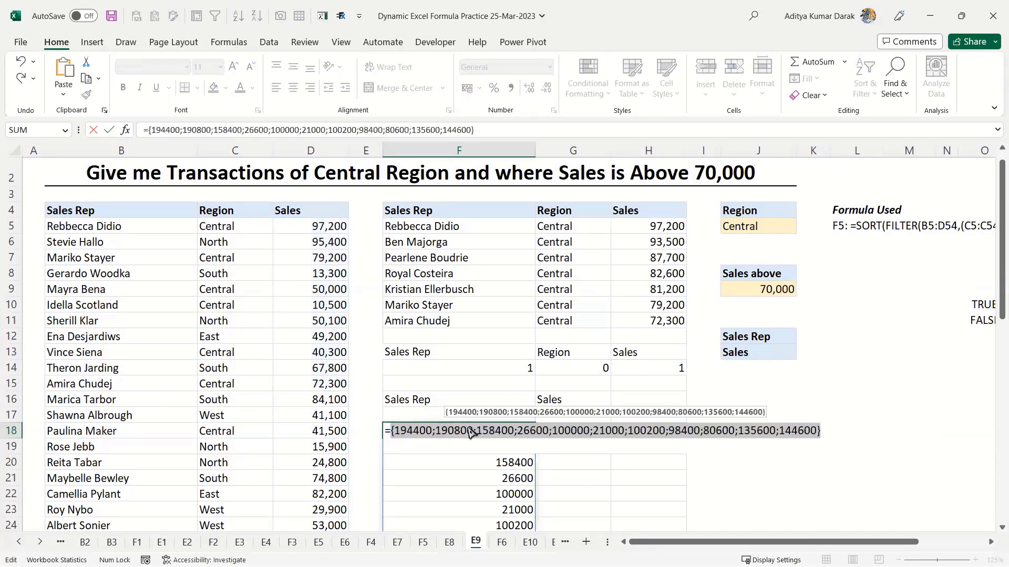
{"action": "key", "text": "Escape"}
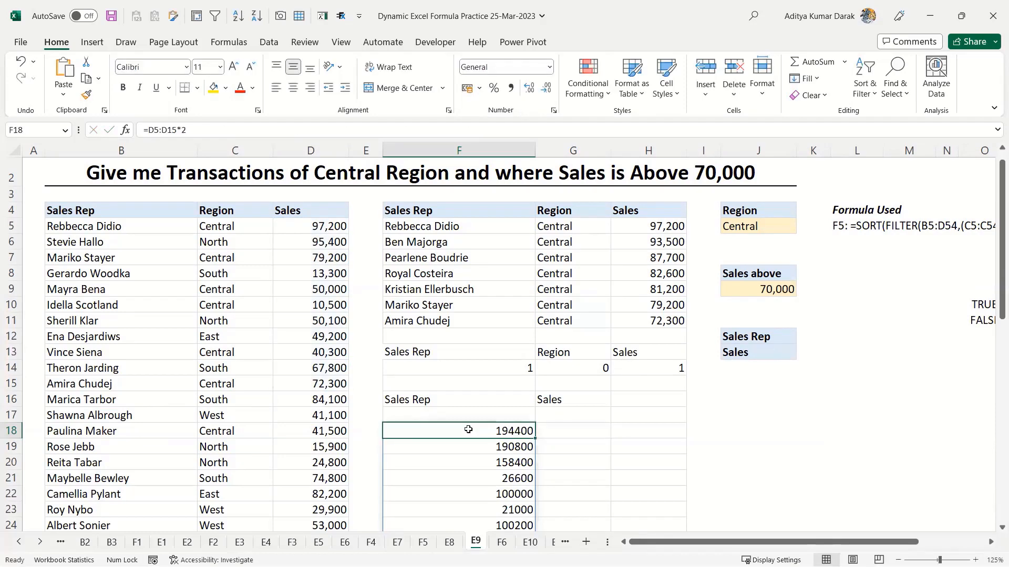
- Change the test formula in F18 to =ROW(D5:D15), inspect the spilled row numbers, and clear the cell
{"action": "left_click", "coordinate": [148, 130]}
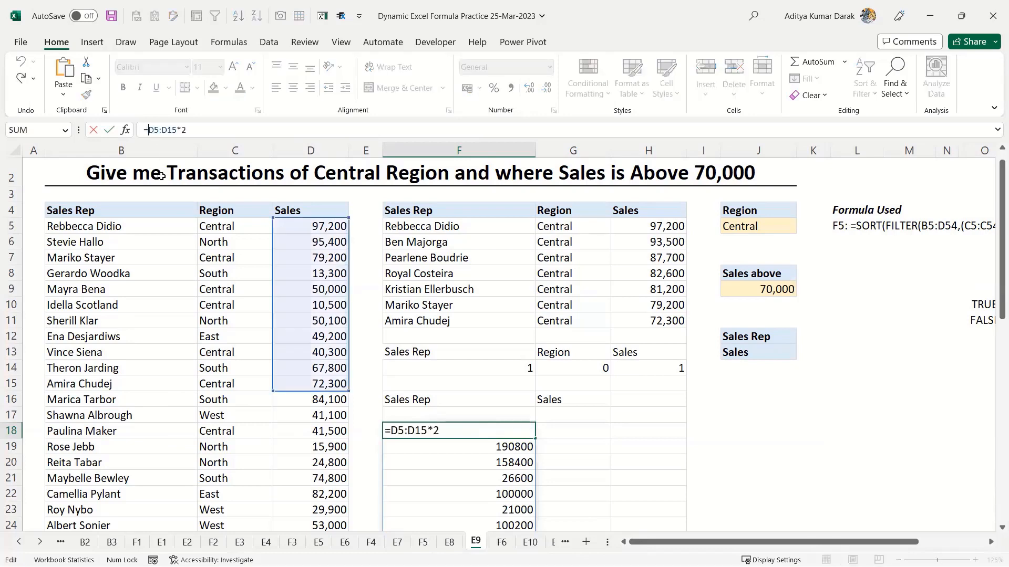
{"action": "type", "text": "row"}
{"action": "key", "text": "Tab"}
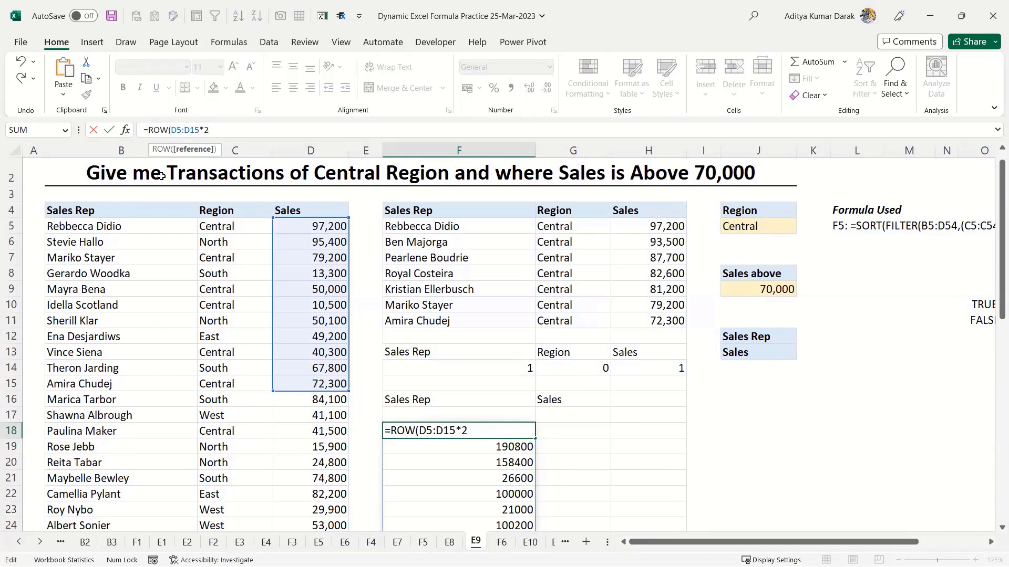
{"action": "type", "text": ")"}
{"action": "key", "text": "Return"}
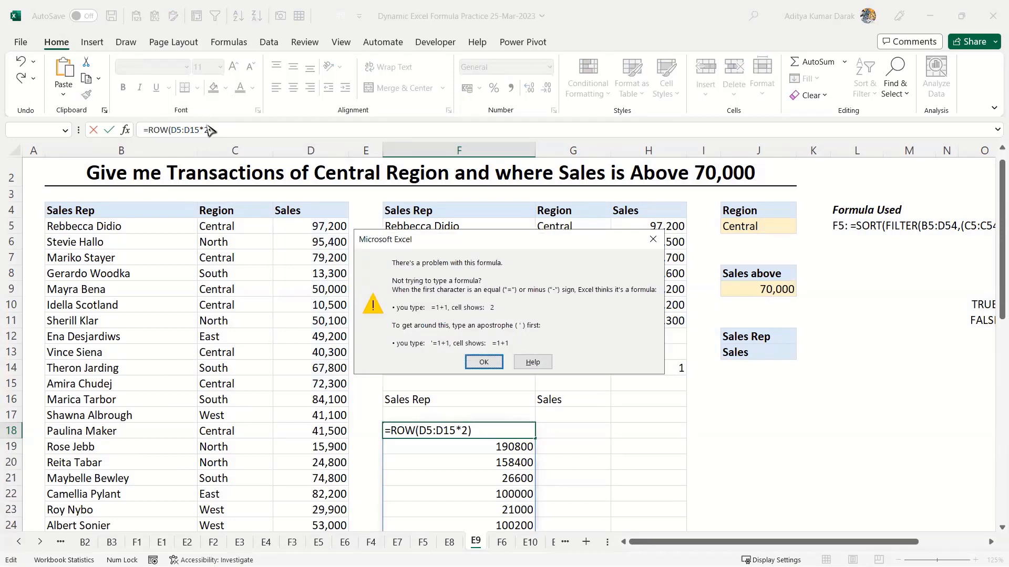
{"action": "key", "text": "Return"}
{"action": "key", "text": "BackSpace"}
{"action": "key", "text": "BackSpace"}
{"action": "key", "text": "Return"}
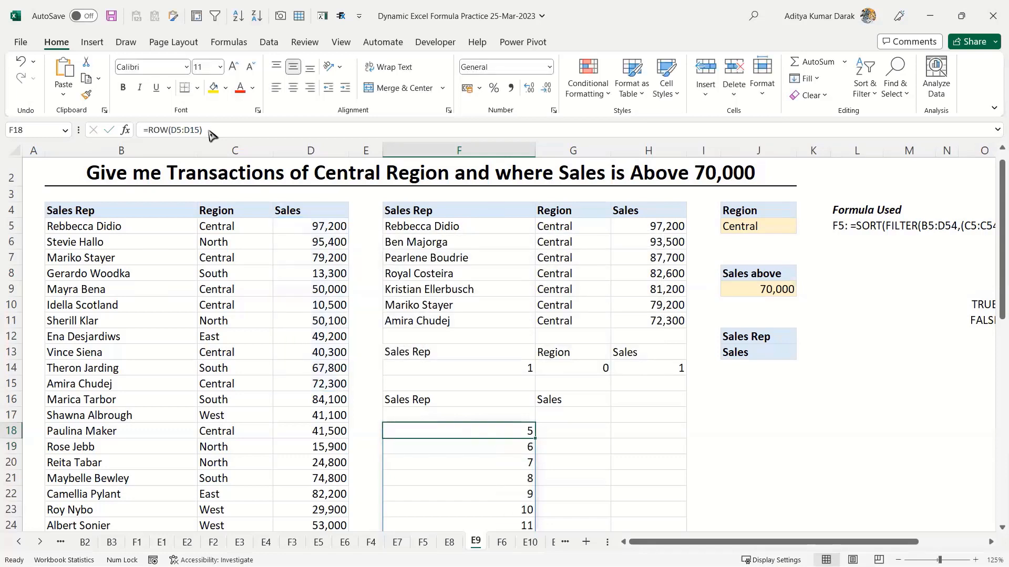
{"action": "scroll", "coordinate": [210, 136], "scroll_direction": "down", "scroll_amount": 2}
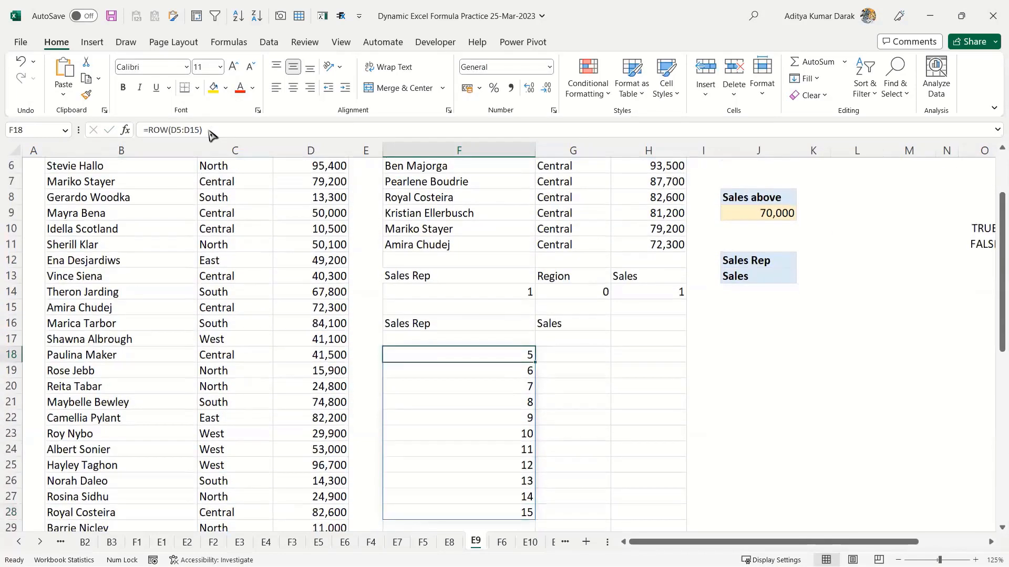
{"action": "key", "text": "Delete"}
- Replace the COUNTIFS formula in F14 with =XMATCH(B4:D4,J12:J13) and inspect the spilled result for each header
{"action": "key", "text": "Up"}
{"action": "key", "text": "Up"}
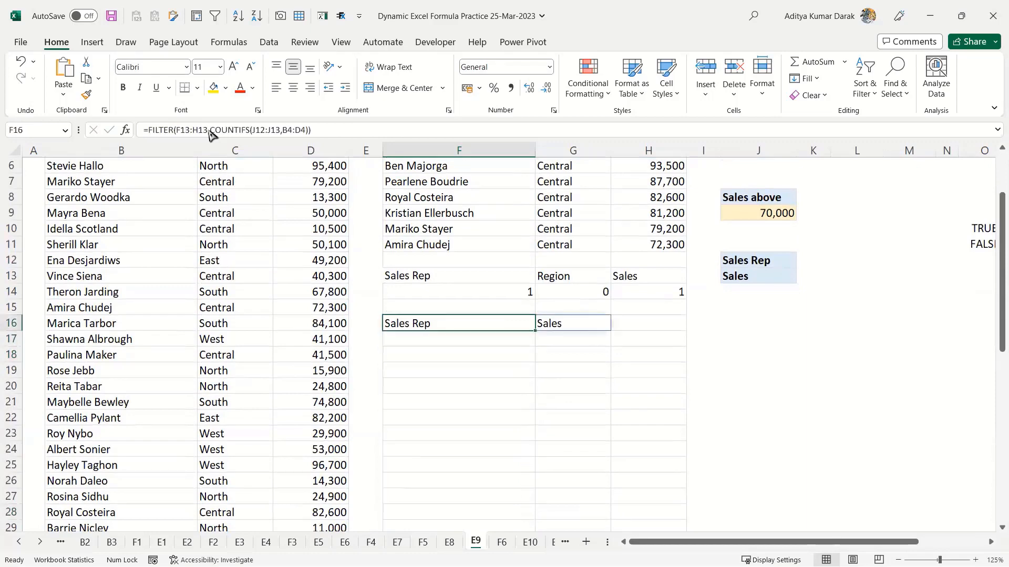
{"action": "key", "text": "Up"}
{"action": "key", "text": "Up"}
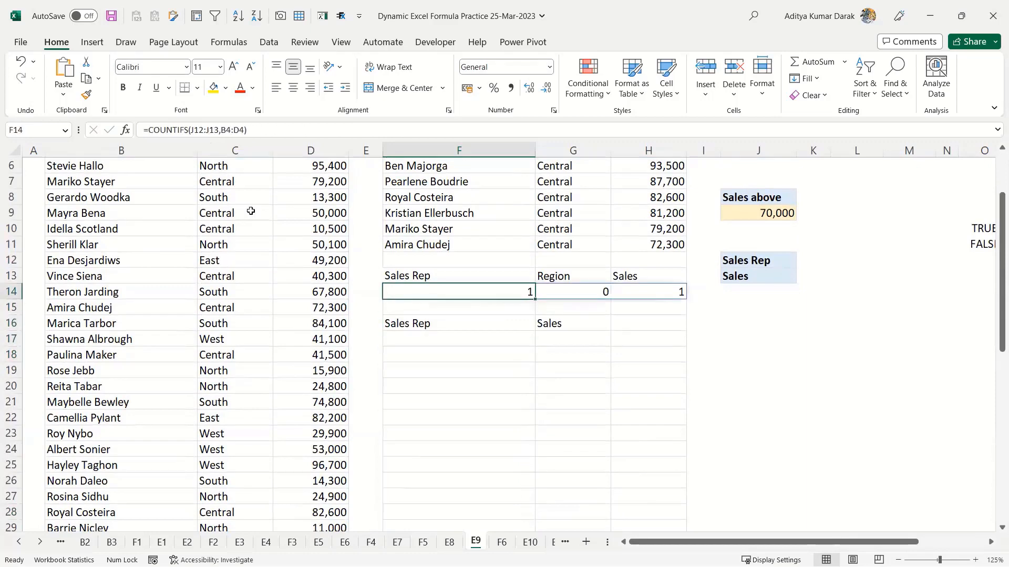
{"action": "key", "text": "Delete"}
{"action": "scroll", "coordinate": [286, 232], "scroll_direction": "up", "scroll_amount": 2}
{"action": "type", "text": "=xmatc"}
{"action": "key", "text": "Tab"}
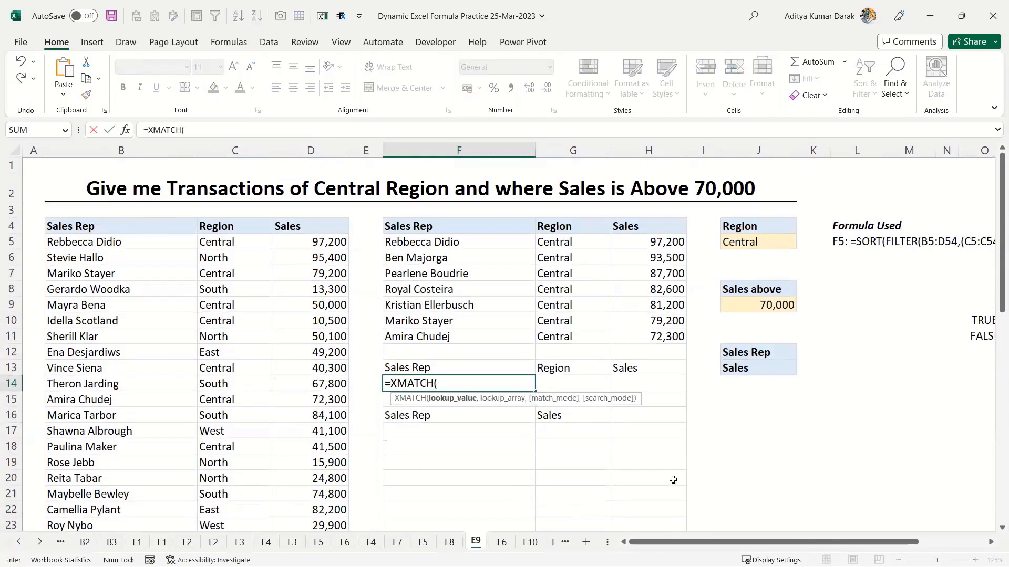
{"action": "left_click_drag", "start_coordinate": [112, 227], "coordinate": [339, 229]}
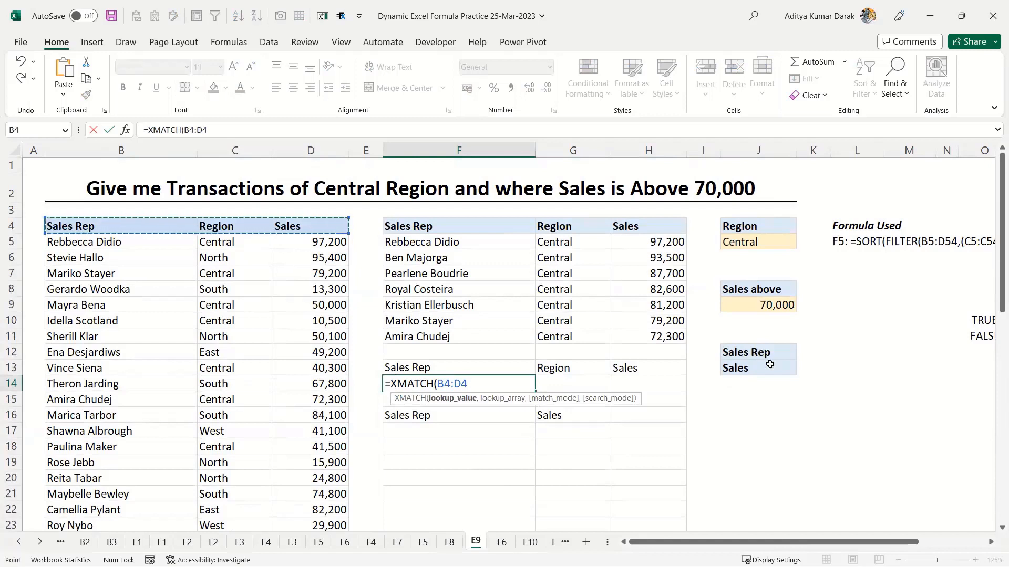
{"action": "type", "text": ","}
{"action": "left_click_drag", "start_coordinate": [769, 357], "coordinate": [770, 368]}
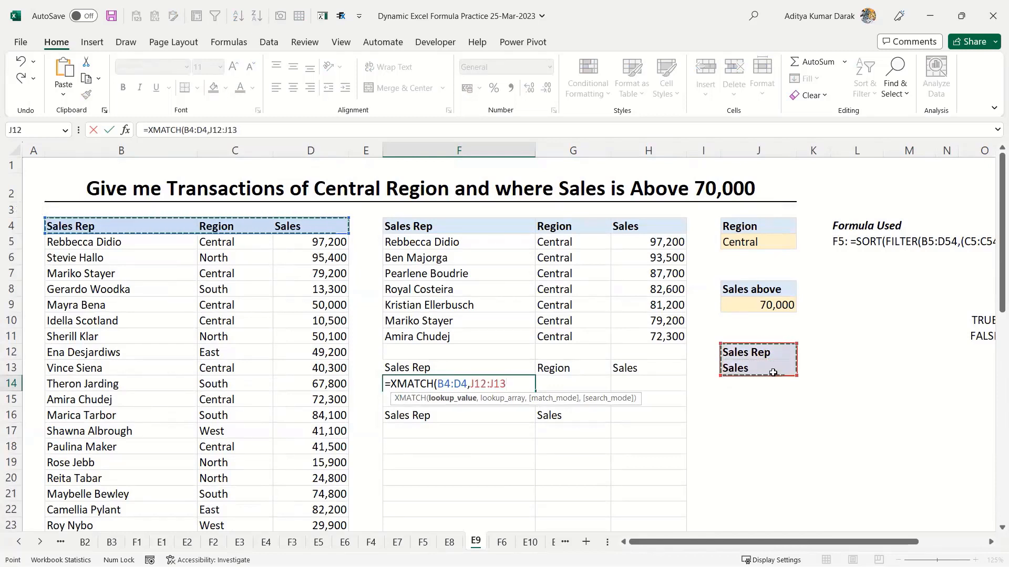
{"action": "key", "text": "ctrl+Return"}
{"action": "key", "text": "Up"}
{"action": "key", "text": "Down"}
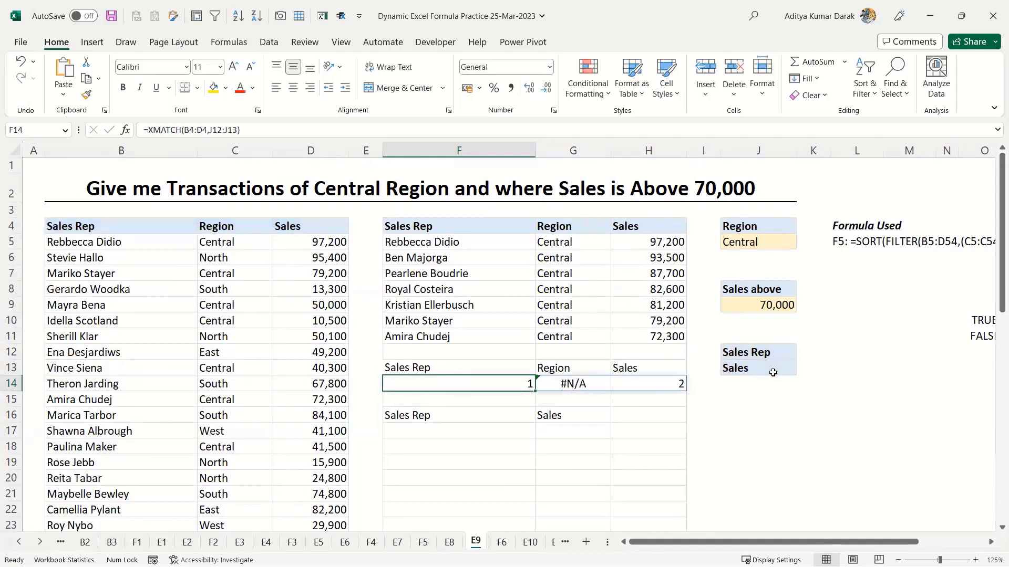
{"action": "key", "text": "Right"}
{"action": "key", "text": "Right"}
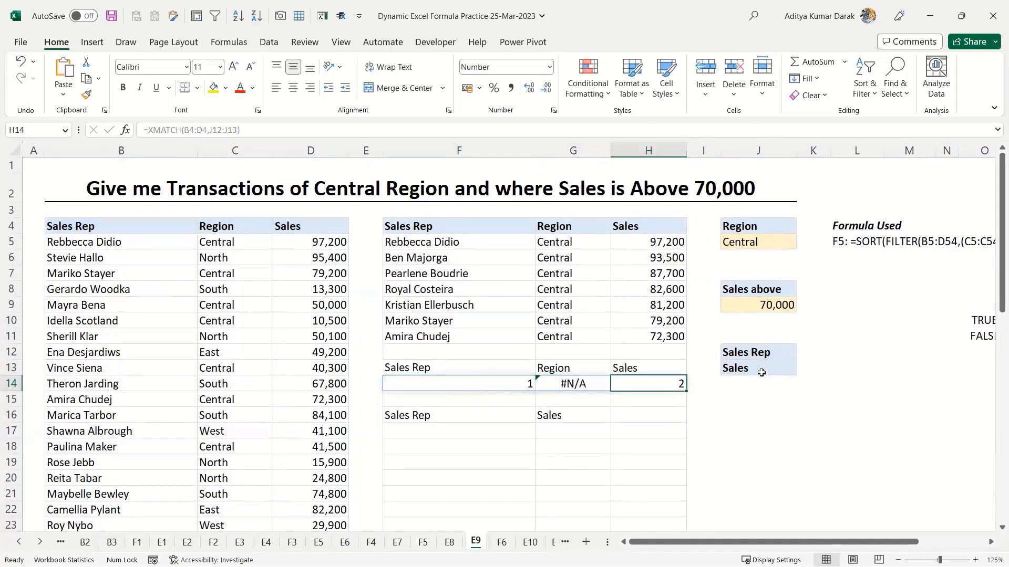
- Wrap the formula in F14 in ISNUMBER so it reads =ISNUMBER(XMATCH(B4:D4,J12:J13))
{"action": "left_click", "coordinate": [456, 388]}
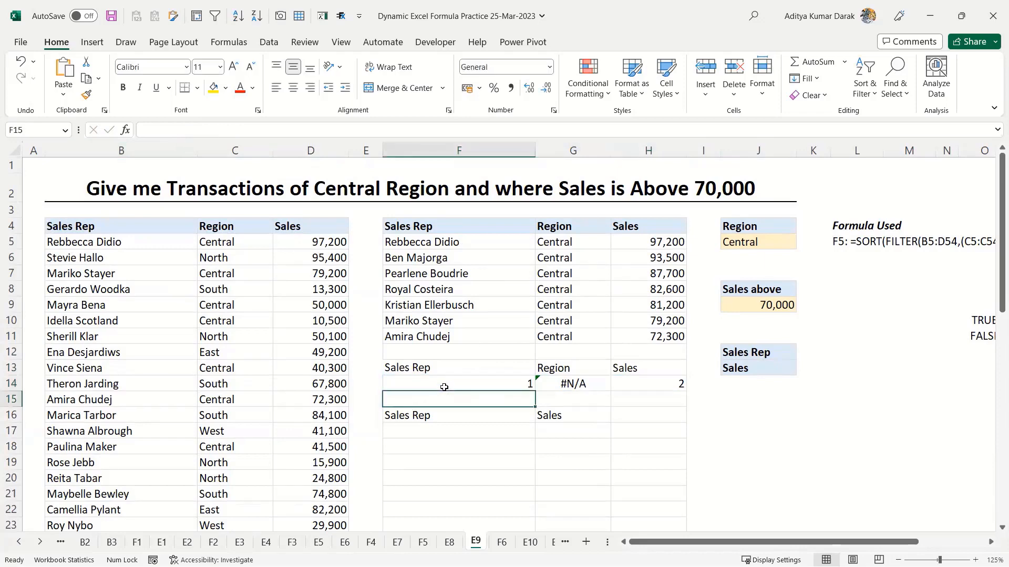
{"action": "left_click", "coordinate": [147, 131]}
{"action": "type", "text": "isnu"}
{"action": "key", "text": "Tab"}
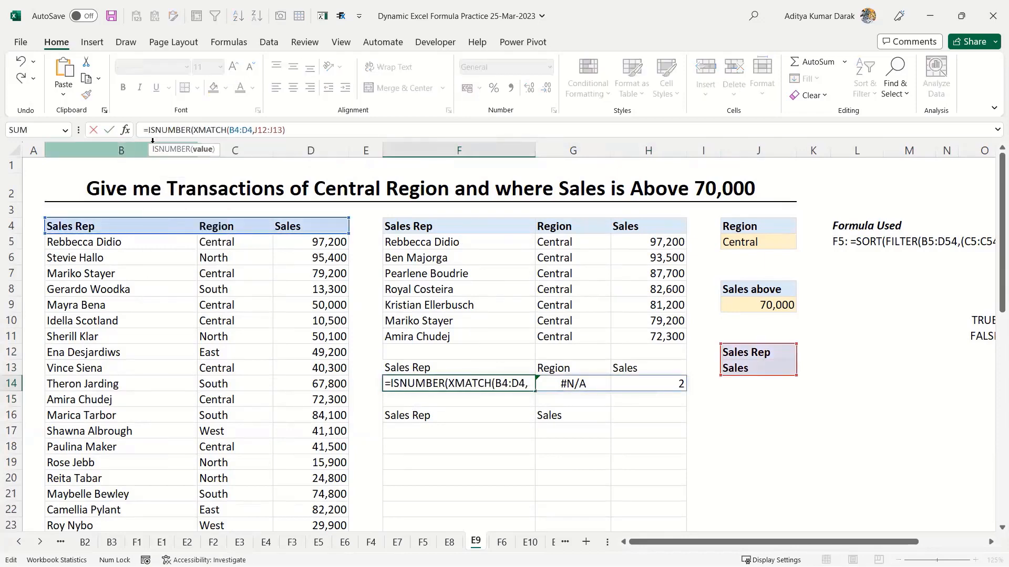
{"action": "key", "text": "Return"}
{"action": "key", "text": "Return"}
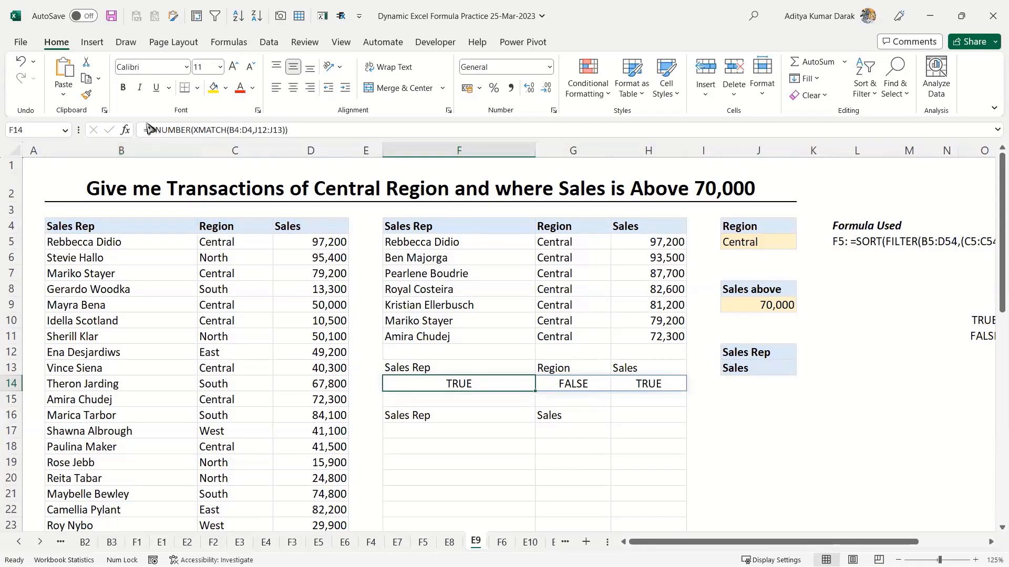
- Copy the F14 expression and use it in place of COUNTIFS in F16, giving =FILTER(F13:H13,ISNUMBER(XMATCH(B4:D4,J12:J13)))
{"action": "left_click", "coordinate": [266, 131]}
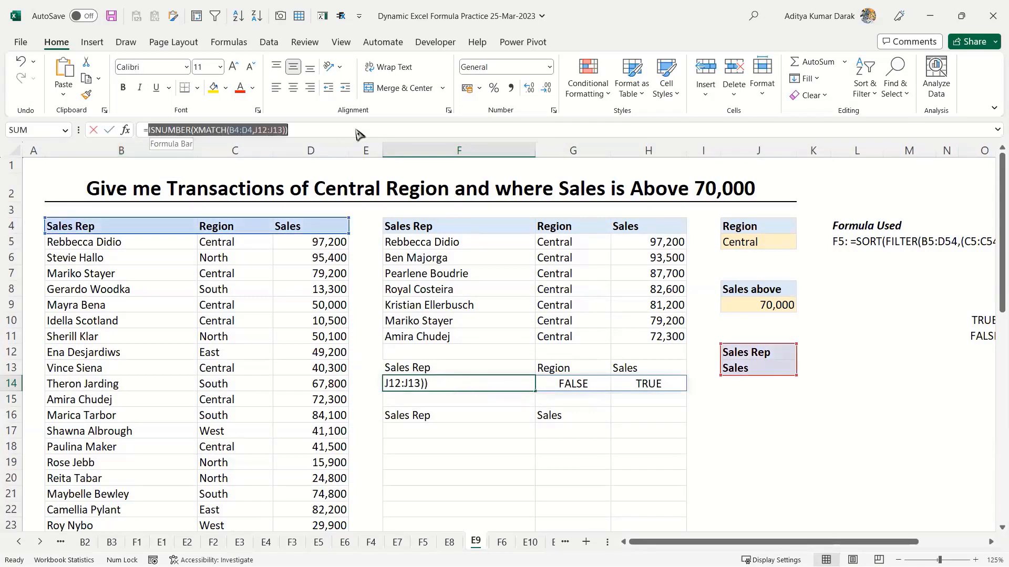
{"action": "left_click", "coordinate": [422, 417]}
{"action": "double_click", "coordinate": [295, 130]}
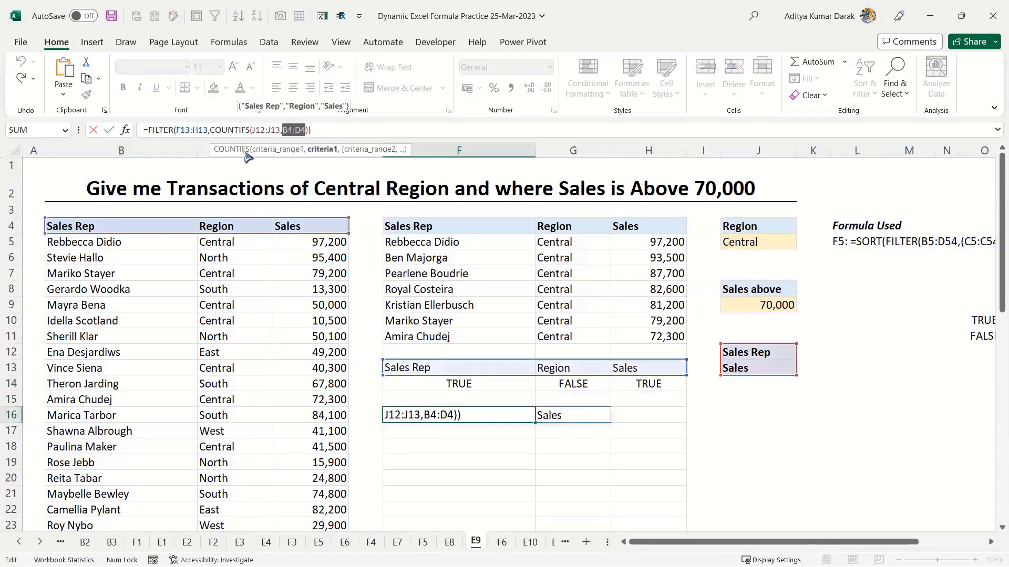
{"action": "left_click", "coordinate": [211, 153]}
{"action": "key", "text": "ctrl+z"}
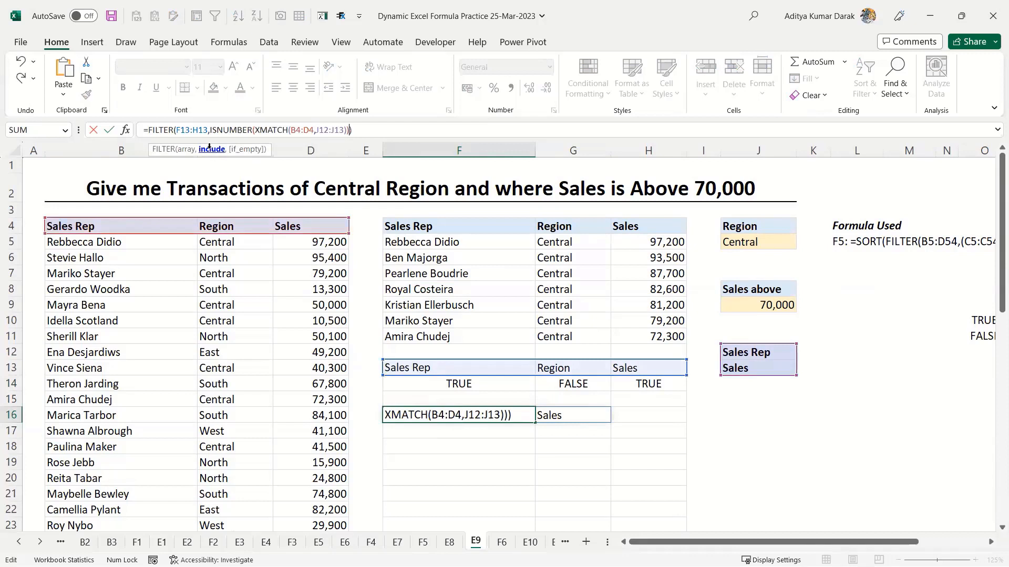
{"action": "key", "text": "Return"}
{"action": "key", "text": "Up"}
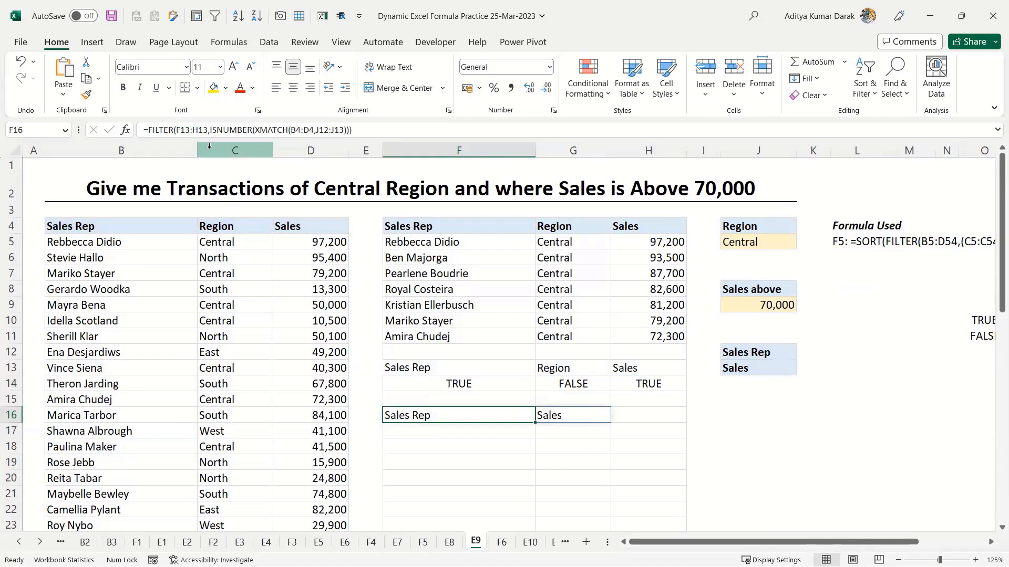
- Clear the Sales header from J13 and enter the wildcard criterion S* in J12
{"action": "left_click", "coordinate": [726, 370]}
{"action": "key", "text": "BackSpace"}
{"action": "key", "text": "Up"}
{"action": "key", "text": "F2"}
{"action": "key", "text": "Escape"}
{"action": "type", "text": "S"}
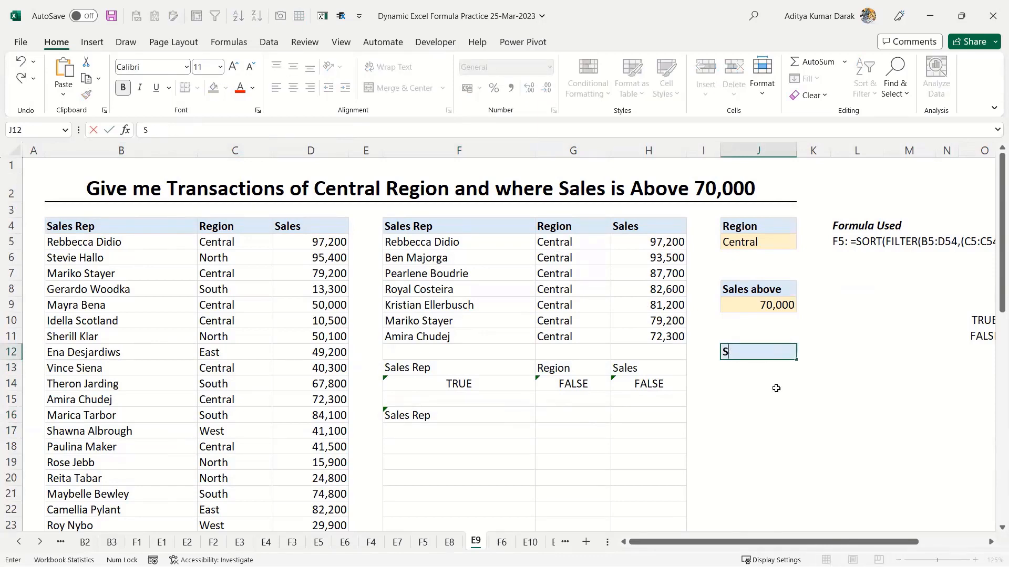
{"action": "type", "text": "*"}
{"action": "key", "text": "ctrl+Return"}
- Inspect the header flags in row 14 and the lookup value B4:D4 in F14's XMATCH formula, leaving the formula intact
{"action": "key", "text": "Left"}
{"action": "key", "text": "Left"}
{"action": "key", "text": "Left"}
{"action": "key", "text": "Left"}
{"action": "key", "text": "Left"}
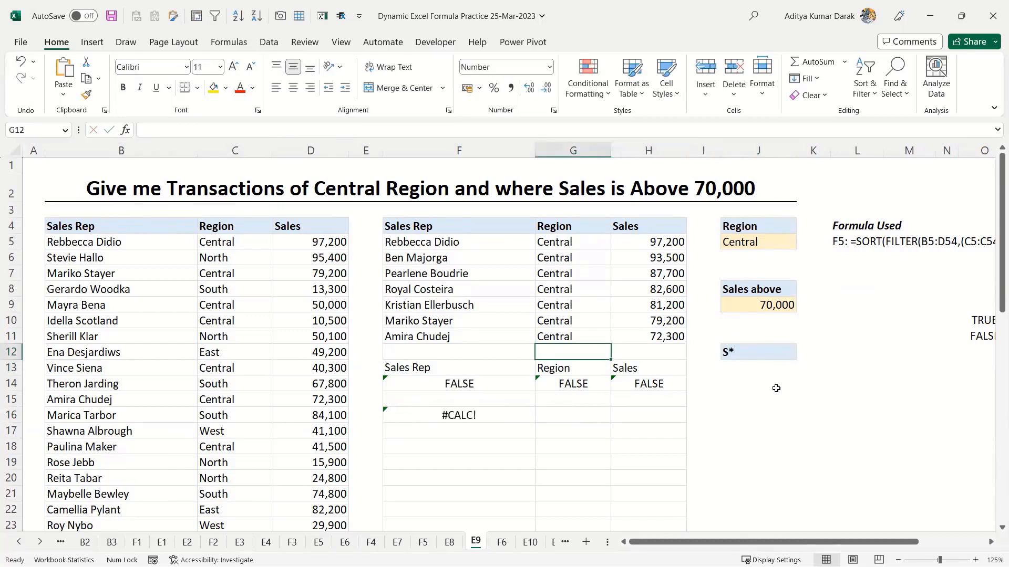
{"action": "key", "text": "Down"}
{"action": "key", "text": "Right"}
{"action": "key", "text": "Down"}
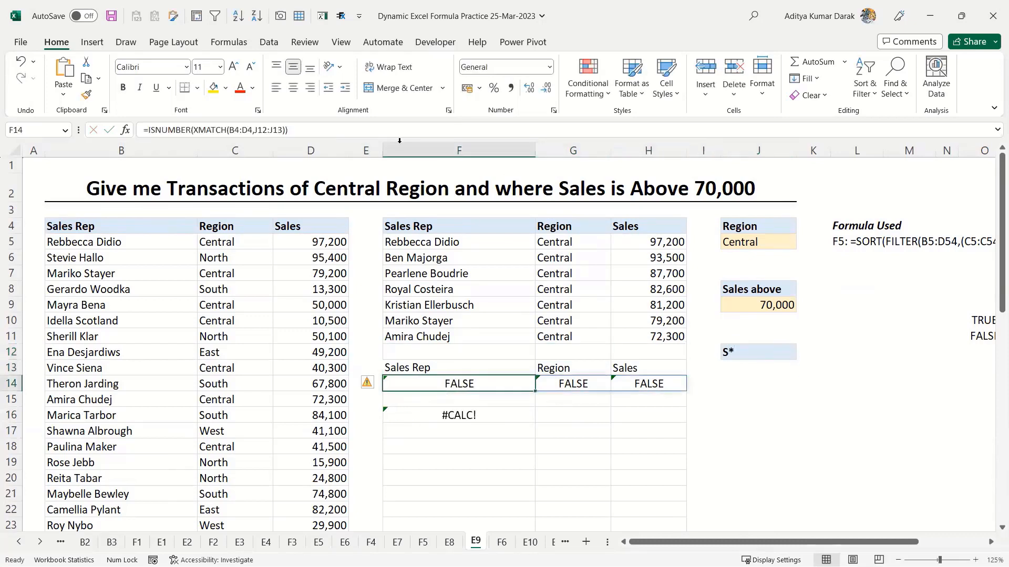
{"action": "left_click", "coordinate": [244, 130]}
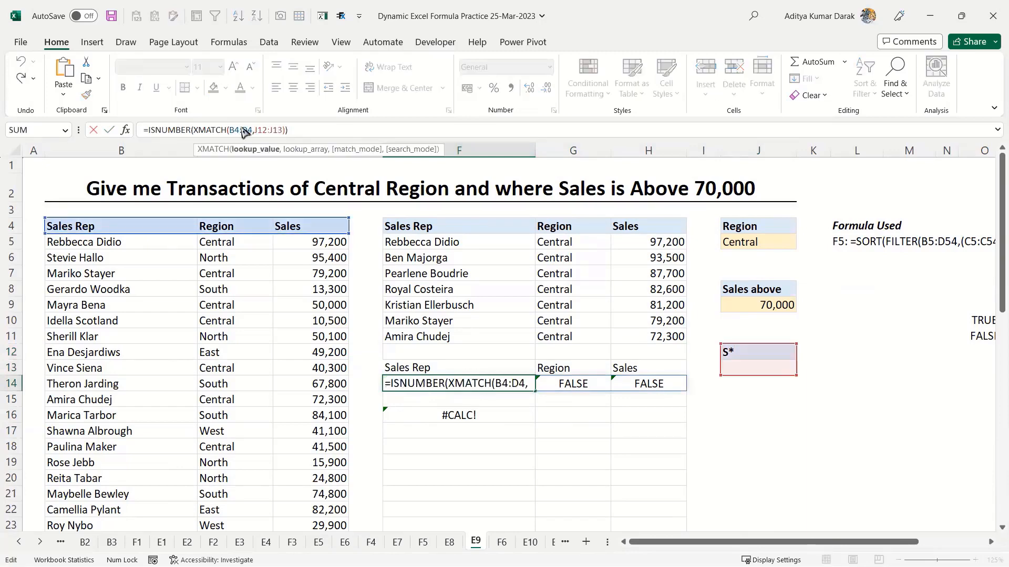
{"action": "double_click", "coordinate": [244, 130]}
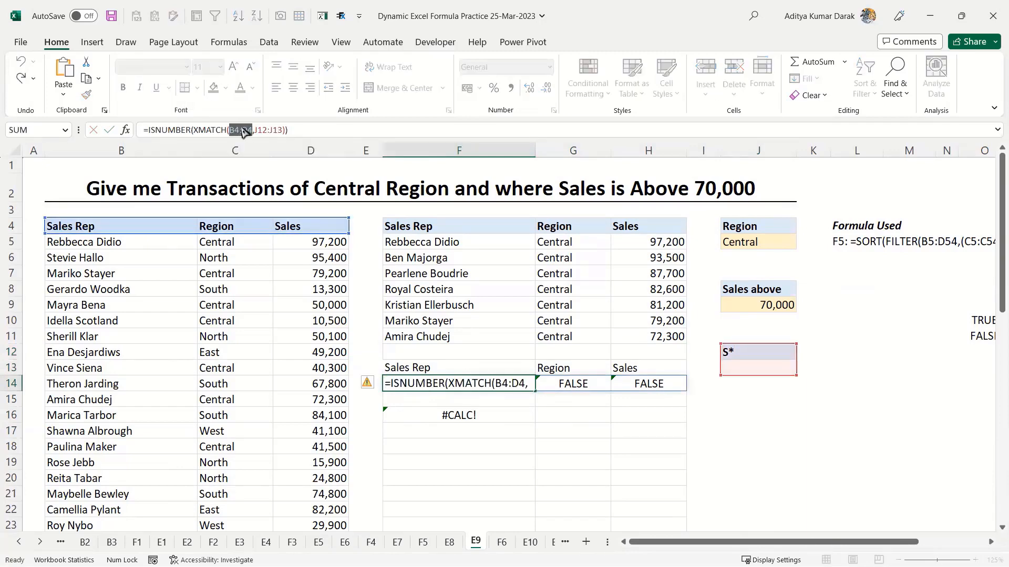
{"action": "key", "text": "Escape"}
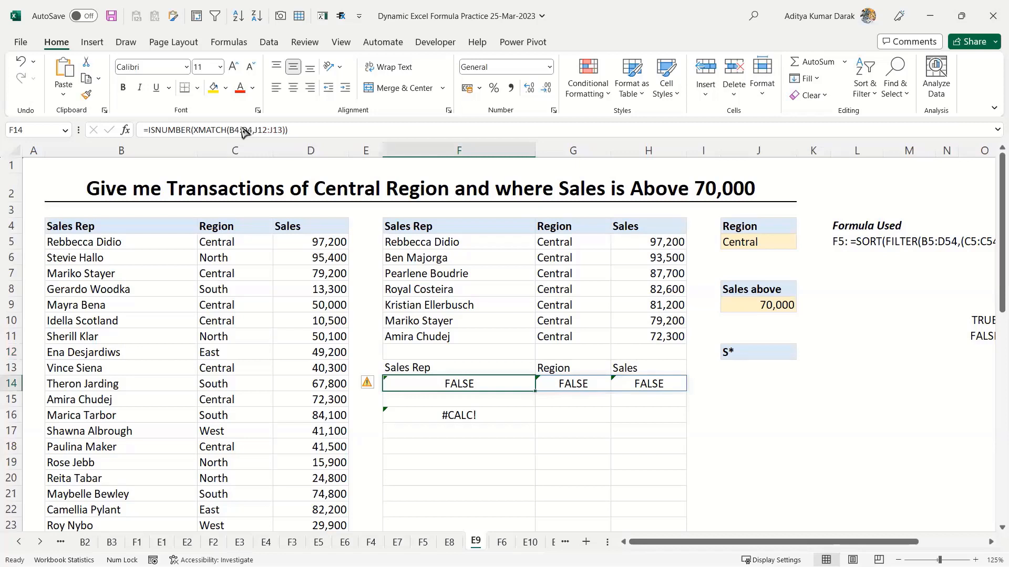
- Remove the asterisk from the criterion in J12 so that it contains only S
{"action": "double_click", "coordinate": [781, 357]}
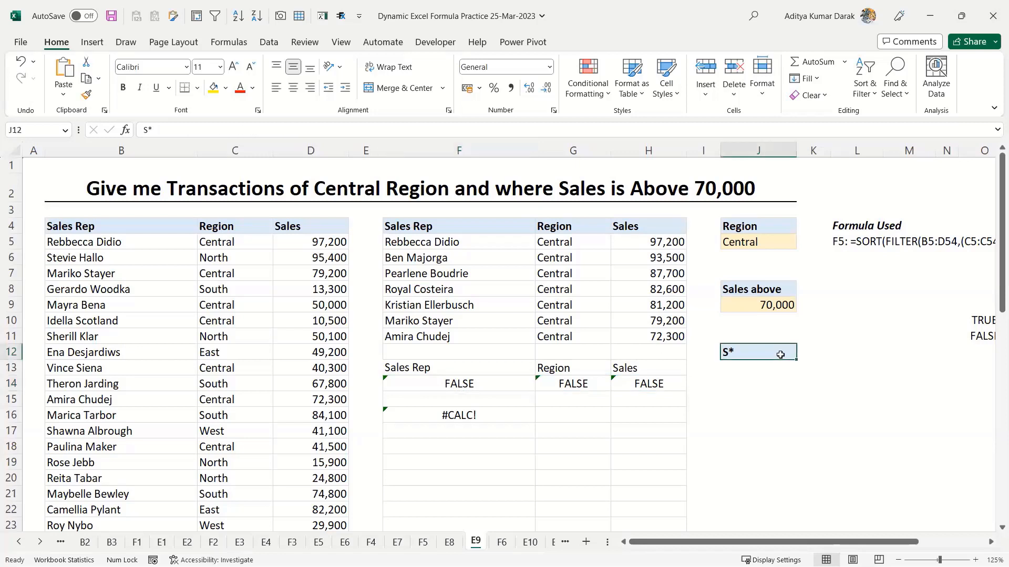
{"action": "key", "text": "BackSpace"}
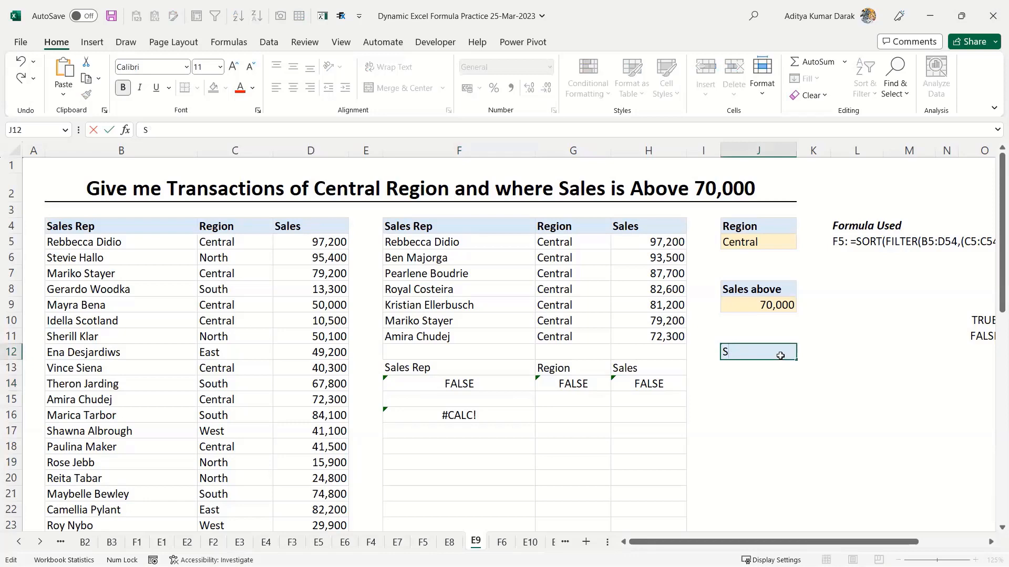
{"action": "key", "text": "Return"}
- Replace the F14 formula with a SEARCH formula that looks for J12 within the headers B4:D4
{"action": "double_click", "coordinate": [459, 383]}
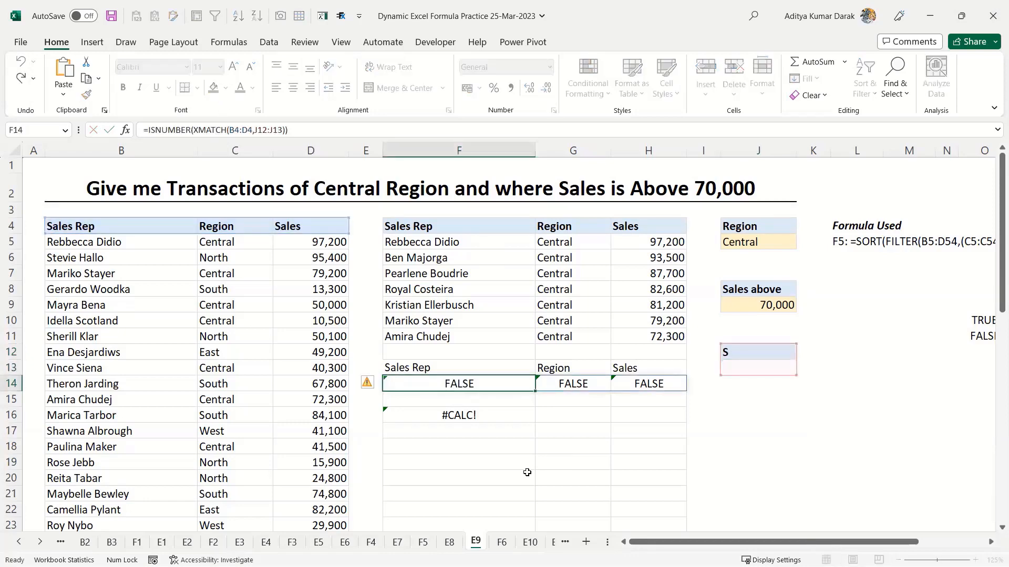
{"action": "key", "text": "Escape"}
{"action": "type", "text": "=se"}
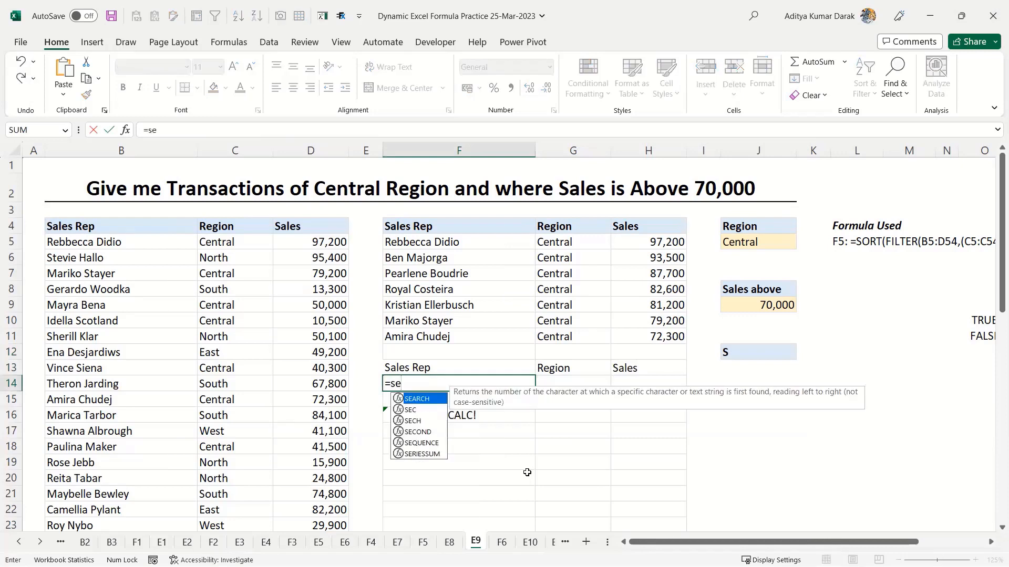
{"action": "key", "text": "Tab"}
{"action": "key", "text": "Right"}
{"action": "key", "text": "Right"}
{"action": "key", "text": "Right"}
{"action": "key", "text": "Right"}
{"action": "key", "text": "Up"}
{"action": "key", "text": "Up"}
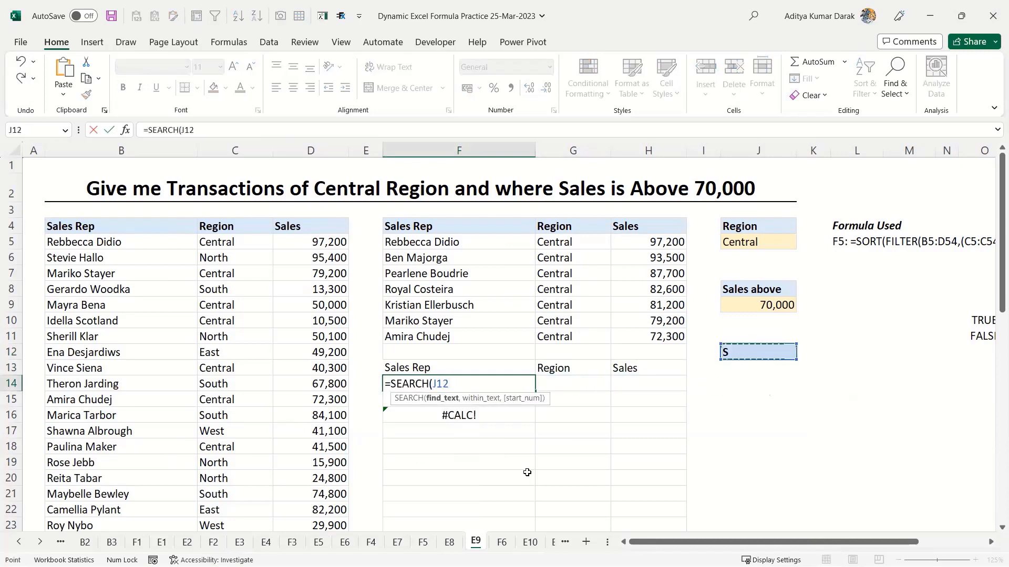
{"action": "type", "text": ","}
{"action": "left_click_drag", "start_coordinate": [106, 225], "coordinate": [305, 226]}
- Try appending the wildcard &"*" to J12 in the SEARCH formula, and delete the quoted asterisk again
{"action": "left_click", "coordinate": [195, 130]}
{"action": "key", "text": "Left"}
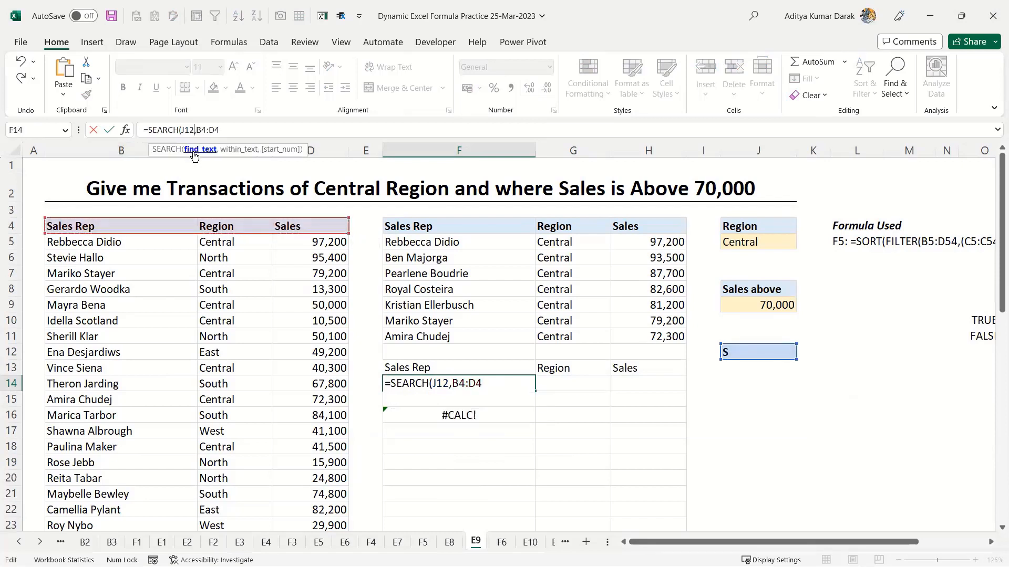
{"action": "type", "text": "&\"*\""}
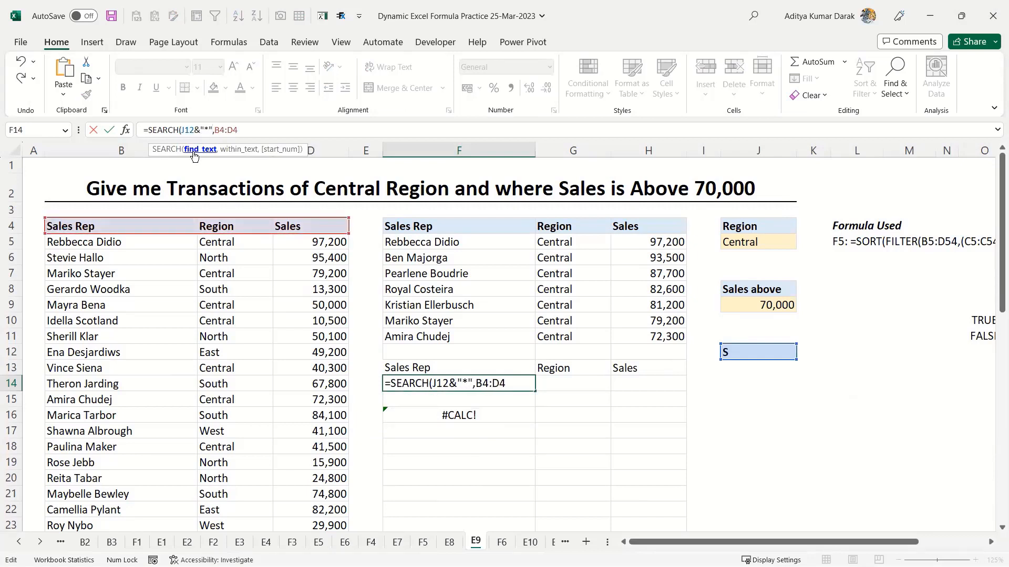
{"action": "key", "text": "BackSpace"}
{"action": "key", "text": "BackSpace"}
{"action": "key", "text": "BackSpace"}
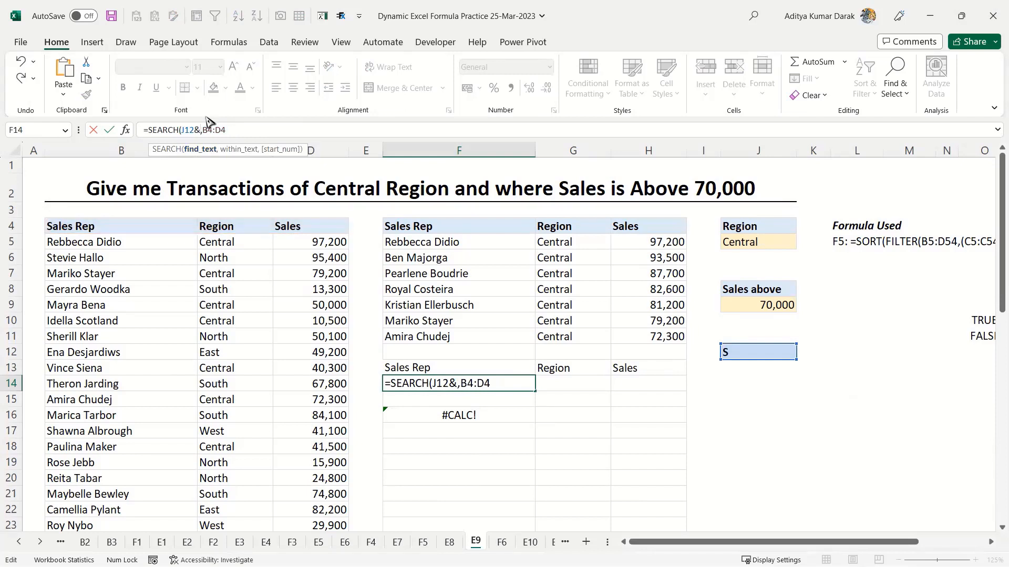
- Change the function in F14 to FIND, complete it as =FIND(J12,B4:D4), and check the spilled result for each header
{"action": "double_click", "coordinate": [177, 130]}
{"action": "type", "text": "find"}
{"action": "key", "text": "Return"}
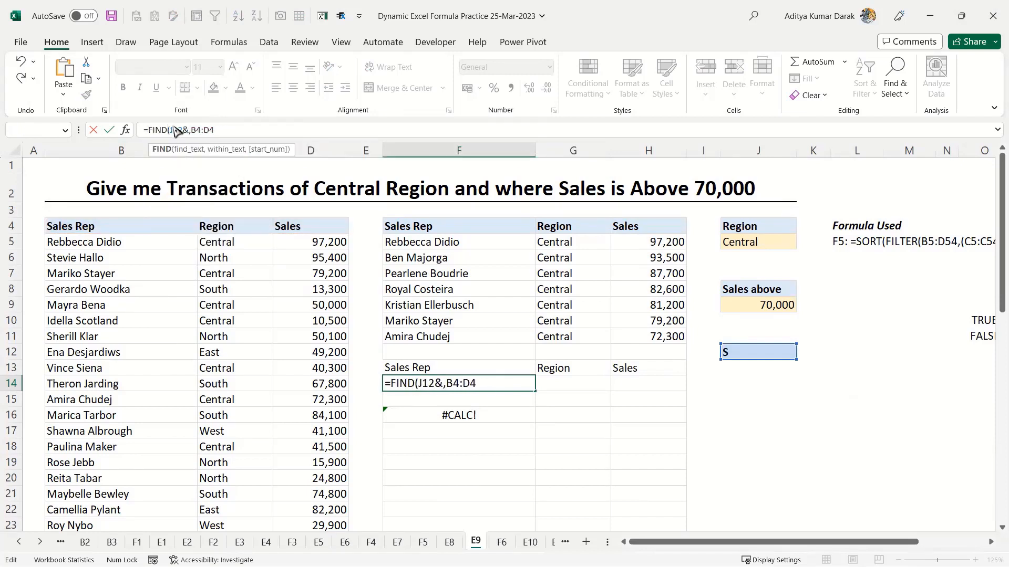
{"action": "key", "text": "Return"}
{"action": "left_click", "coordinate": [187, 130]}
{"action": "key", "text": "BackSpace"}
{"action": "key", "text": "Return"}
{"action": "key", "text": "Up"}
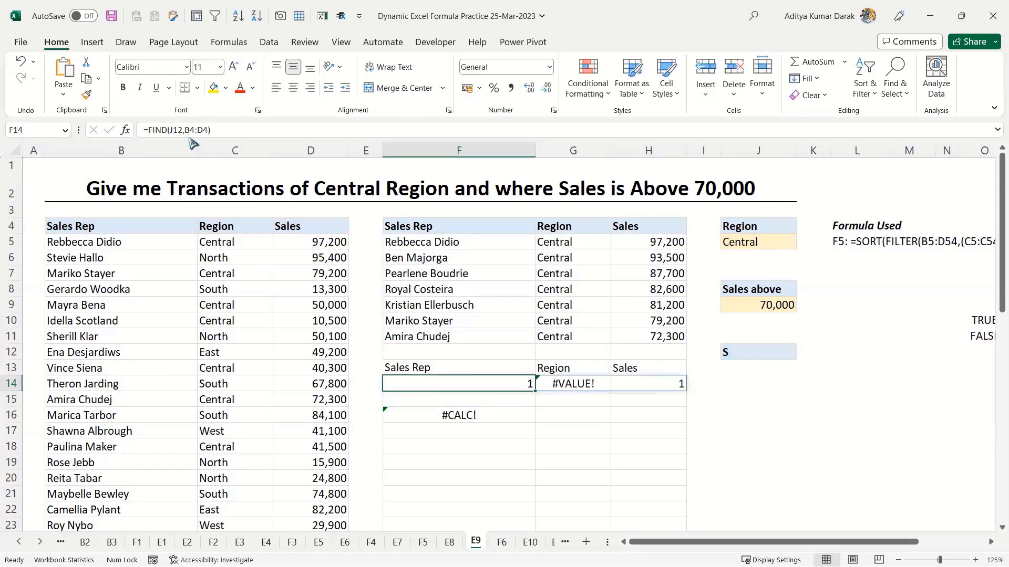
{"action": "key", "text": "Right"}
{"action": "key", "text": "Right"}
{"action": "key", "text": "Left"}
{"action": "key", "text": "Left"}
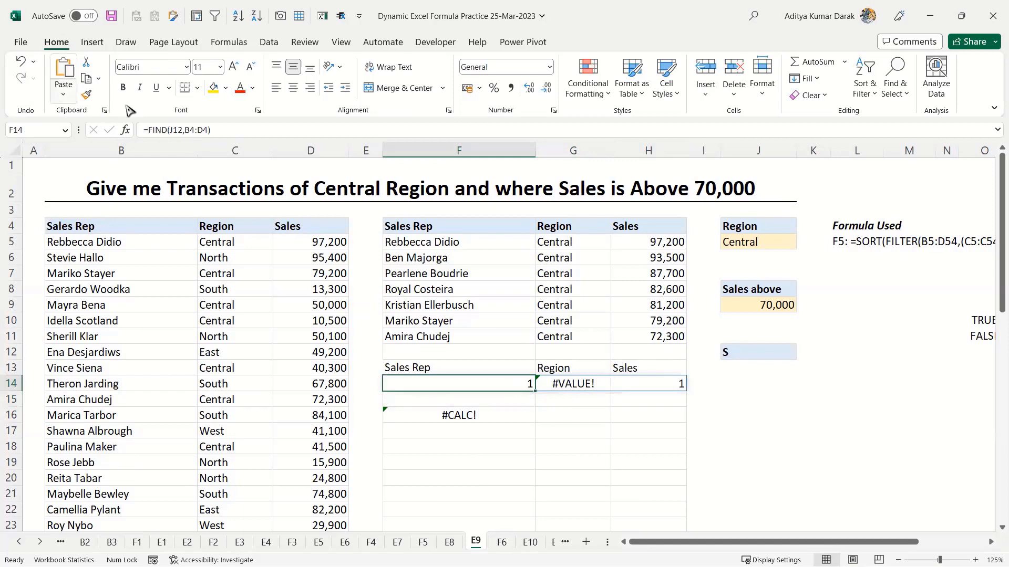
- Wrap the FIND formula in F14 in ISNUMBER as =ISNUMBER(FIND(J12,B4:D4)) and check the spilled flags
{"action": "key", "text": "F2"}
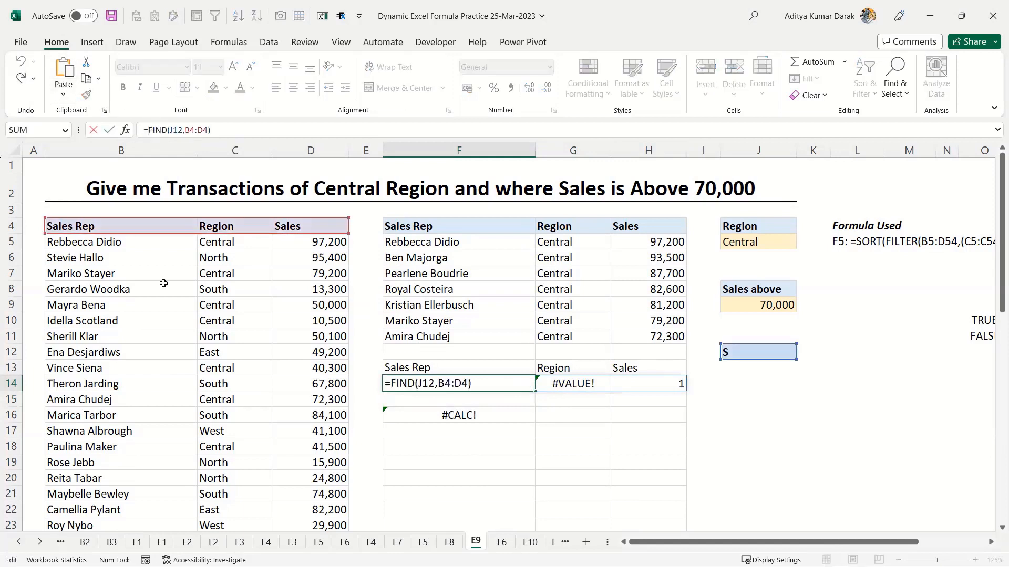
{"action": "key", "text": "Home"}
{"action": "key", "text": "Right"}
{"action": "type", "text": "isnumber"}
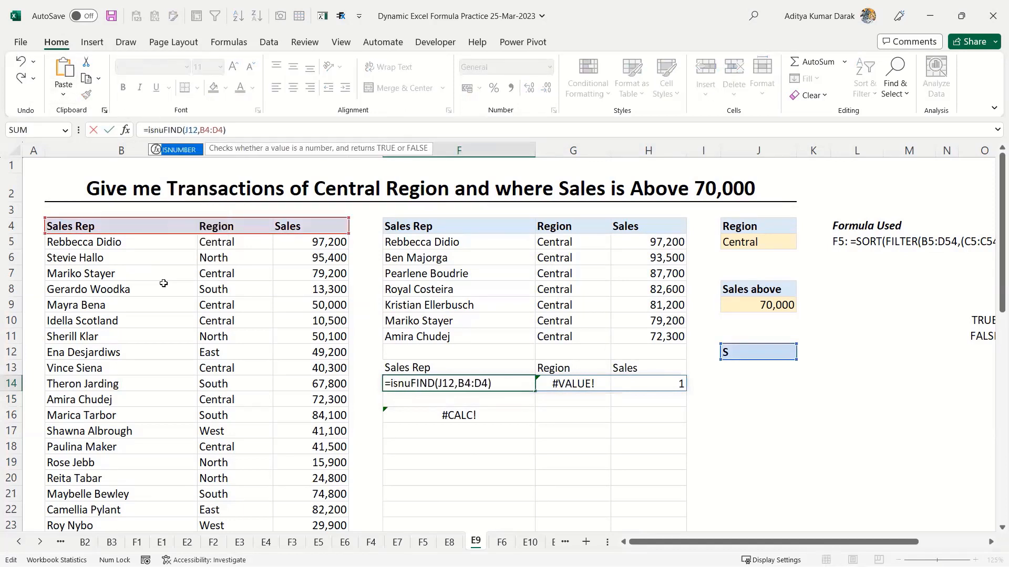
{"action": "key", "text": "Tab"}
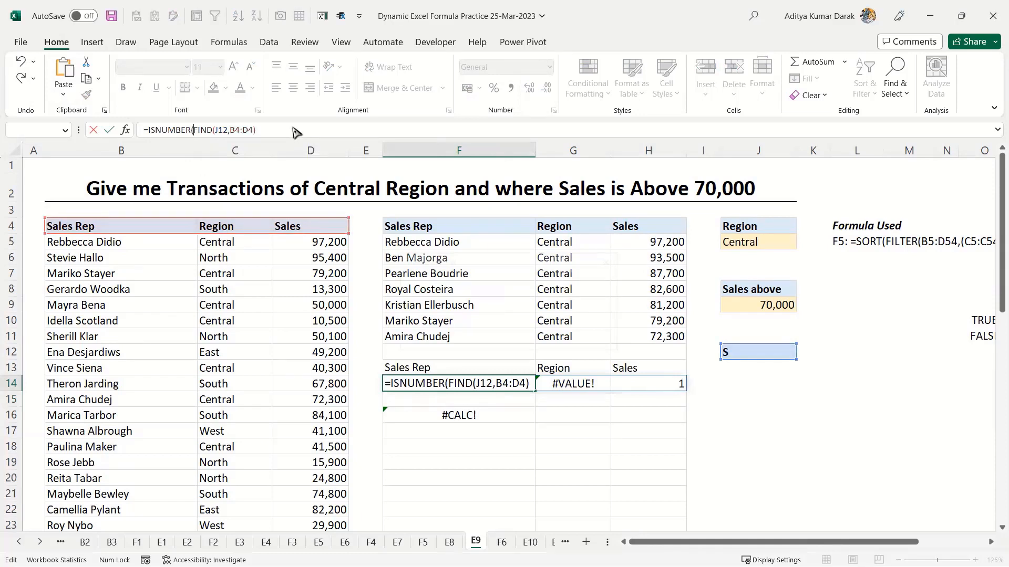
{"action": "key", "text": "ctrl+Return"}
{"action": "key", "text": "Right"}
{"action": "key", "text": "Right"}
{"action": "key", "text": "Left"}
{"action": "key", "text": "Left"}
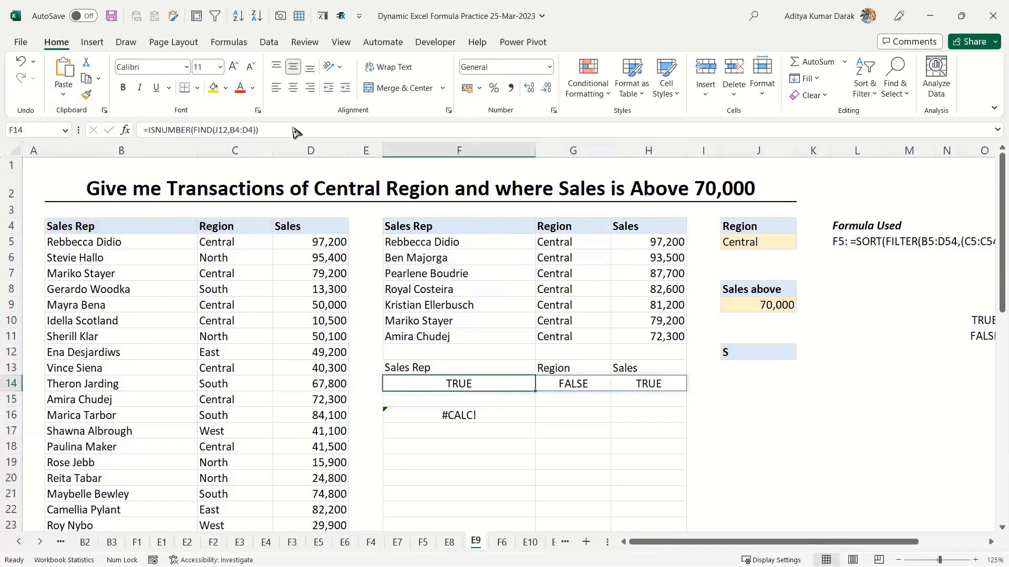
- Copy the F14 expression into the include argument of F16, giving =FILTER(F13:H13,ISNUMBER(FIND(J12,B4:D4)))
{"action": "left_click_drag", "start_coordinate": [151, 132], "coordinate": [332, 136]}
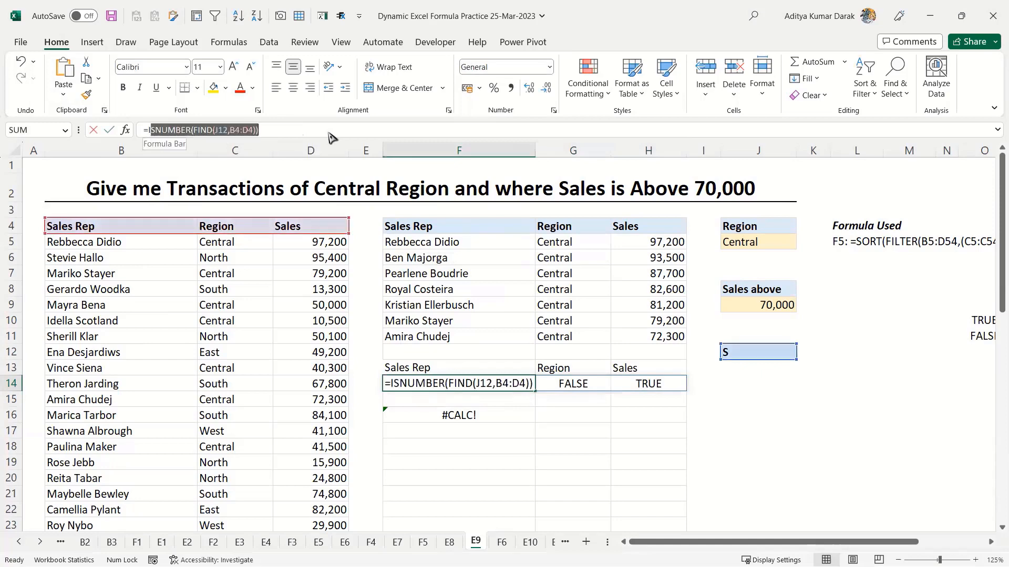
{"action": "key", "text": "Escape"}
{"action": "left_click_drag", "start_coordinate": [150, 131], "coordinate": [259, 131]}
{"action": "key", "text": "Escape"}
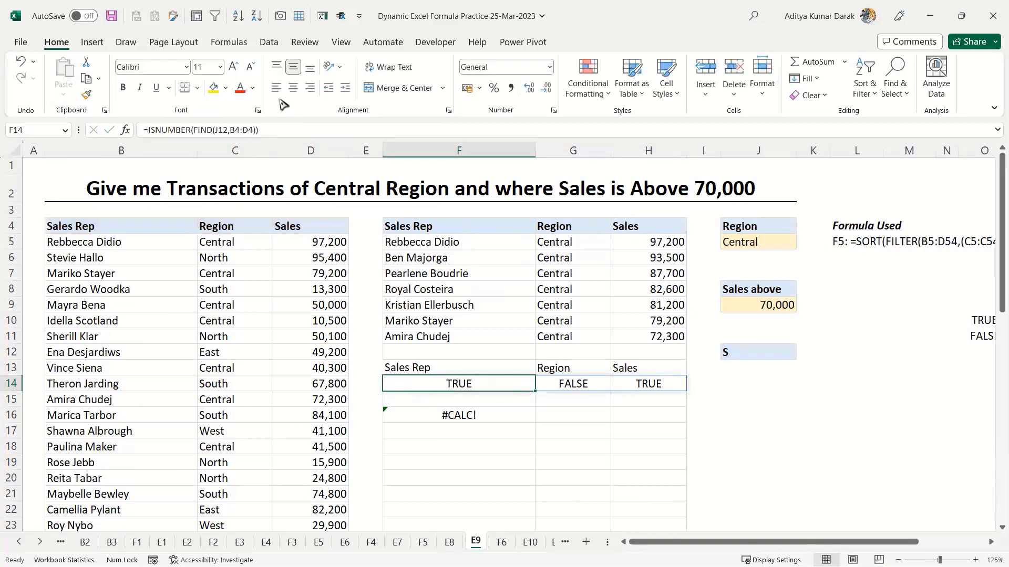
{"action": "key", "text": "Down"}
{"action": "key", "text": "Down"}
{"action": "key", "text": "F2"}
{"action": "key", "text": "Left"}
{"action": "key", "text": "ctrl+shift+Left"}
{"action": "key", "text": "ctrl+shift+Left"}
{"action": "key", "text": "ctrl+shift+Left"}
{"action": "key", "text": "ctrl+shift+Left"}
{"action": "key", "text": "ctrl+shift+Left"}
{"action": "key", "text": "ctrl+shift+Left"}
{"action": "key", "text": "ctrl+v"}
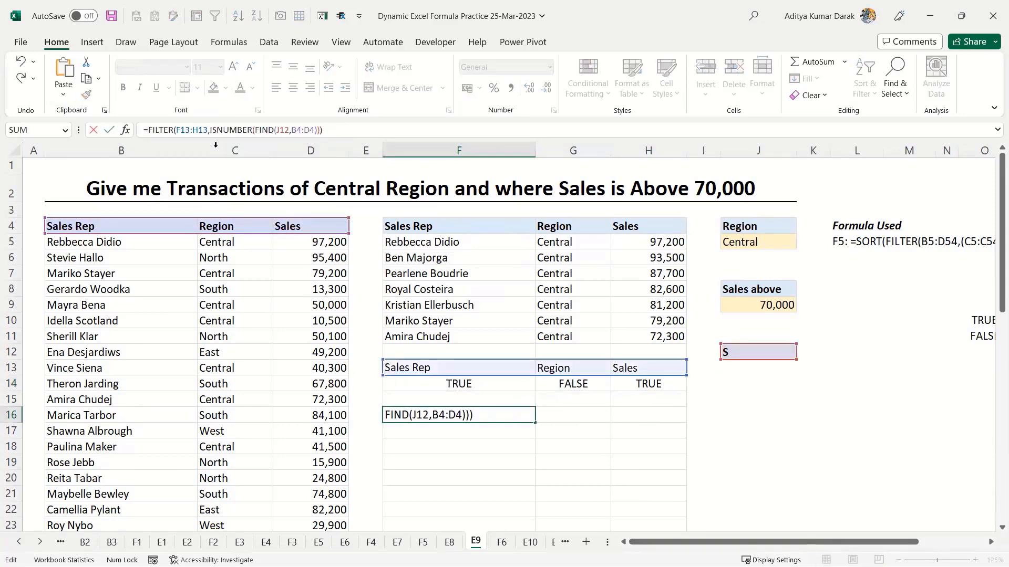
{"action": "key", "text": "ctrl+Return"}
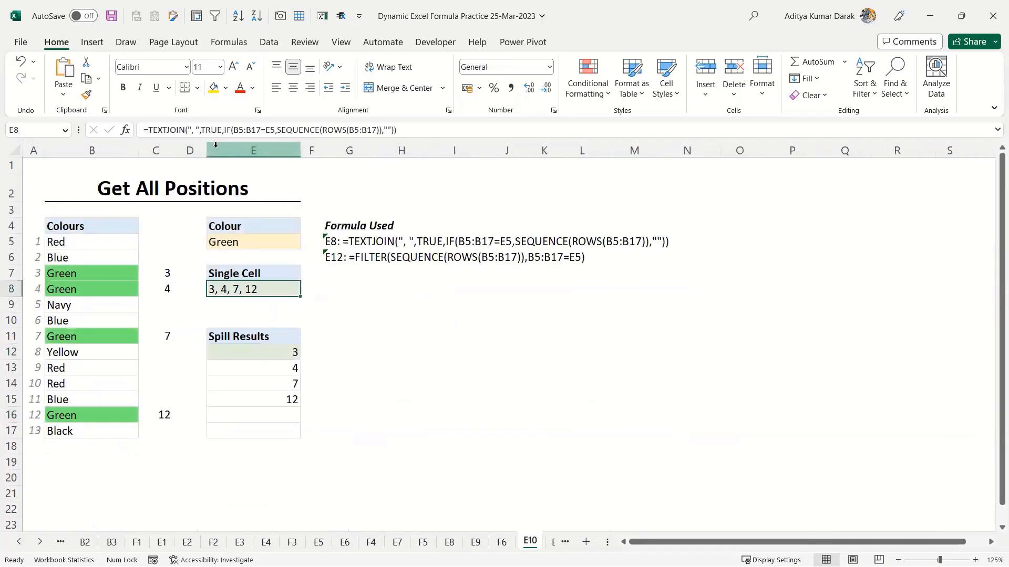
- Look at the Specific Sorting Order exercise on sheet E11 and go back to the XMATCH Function sheet F6
{"action": "key", "text": "ctrl+Page_Down"}
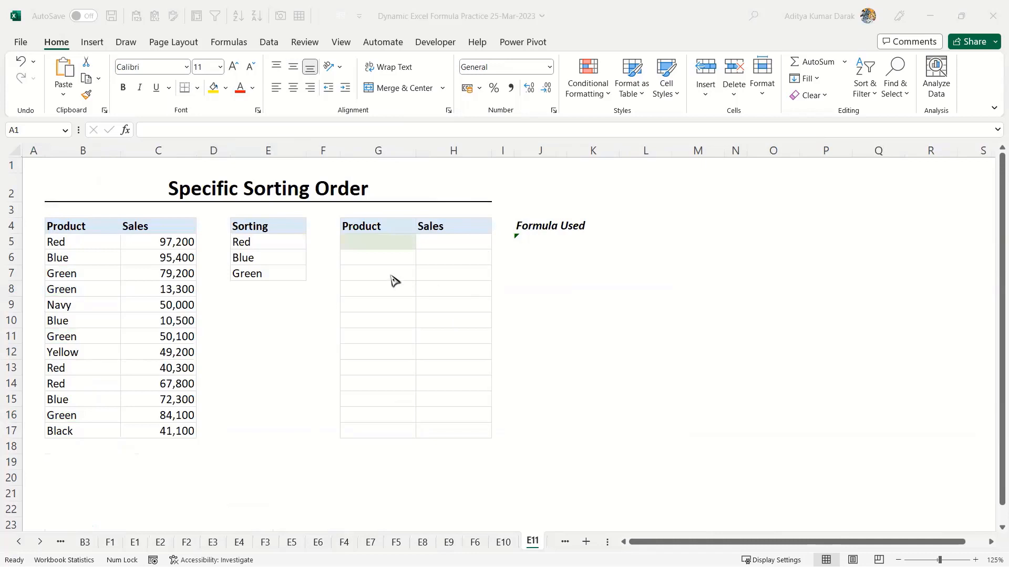
{"action": "key", "text": "ctrl+Page_Up"}
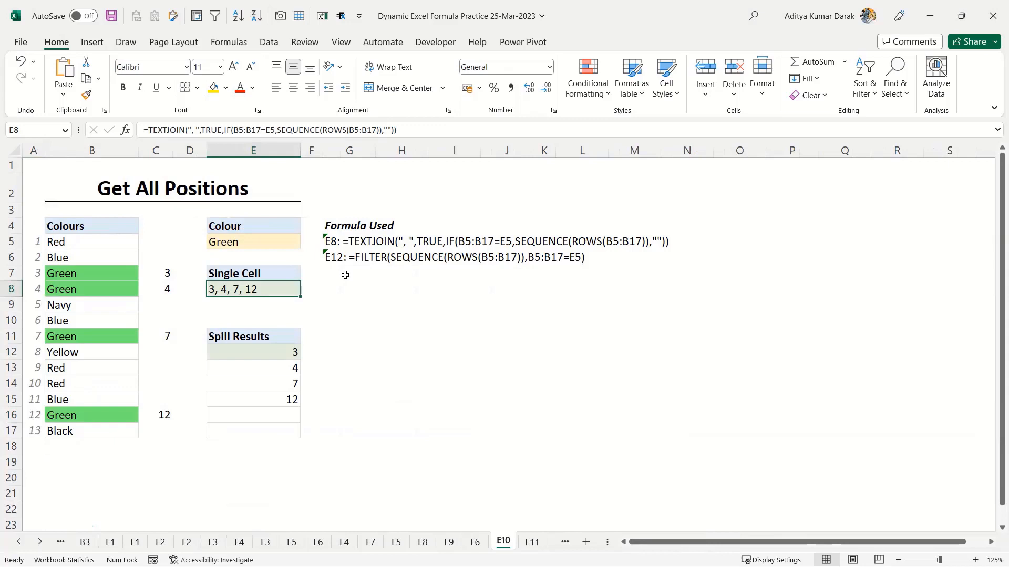
{"action": "key", "text": "ctrl+Page_Up"}
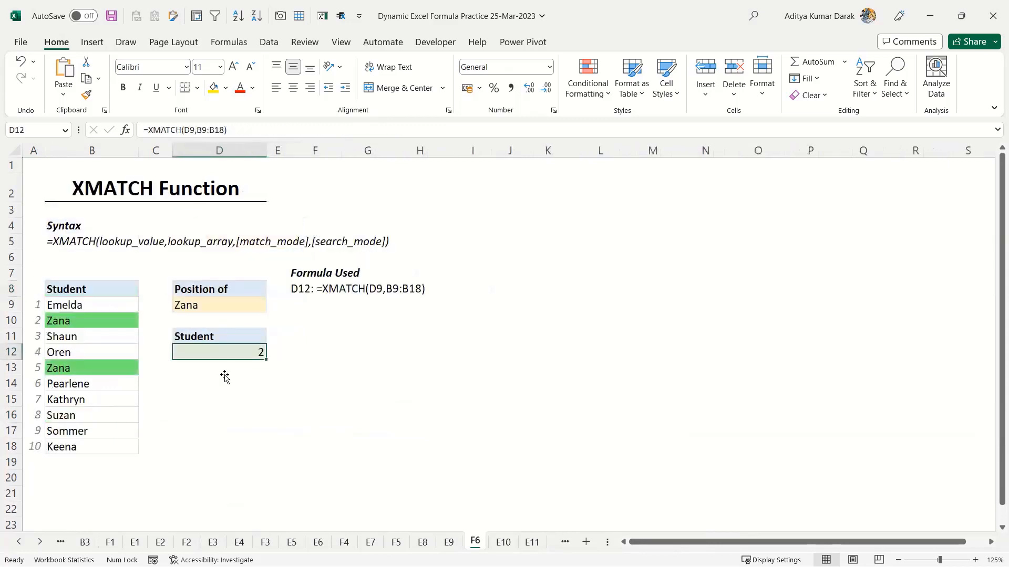
- Begin a MATCH formula in D14 and examine the options for its match type argument
{"action": "left_click", "coordinate": [225, 372]}
{"action": "key", "text": "Down"}
{"action": "type", "text": "=mat"}
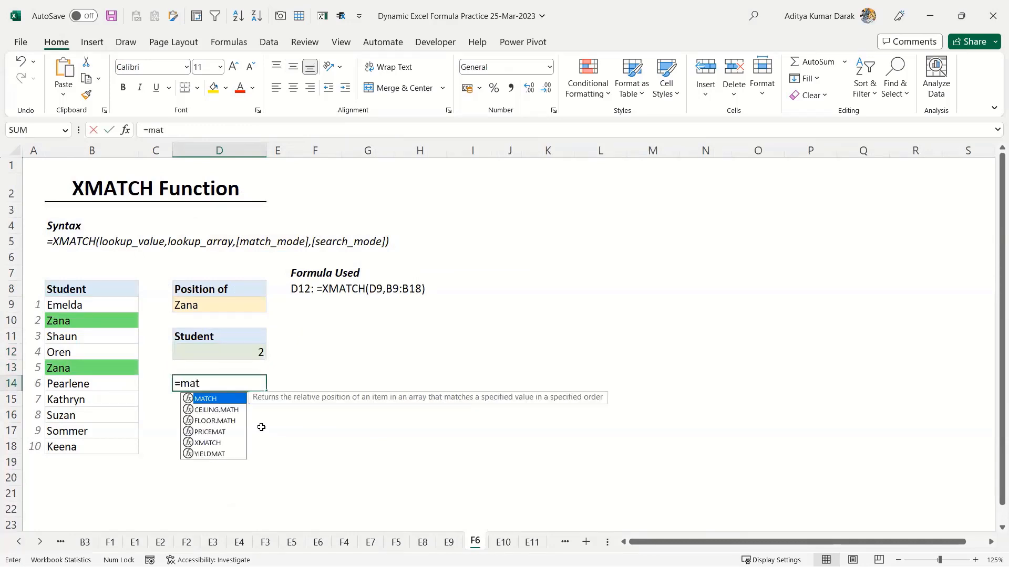
{"action": "key", "text": "Tab"}
{"action": "type", "text": ",,"}
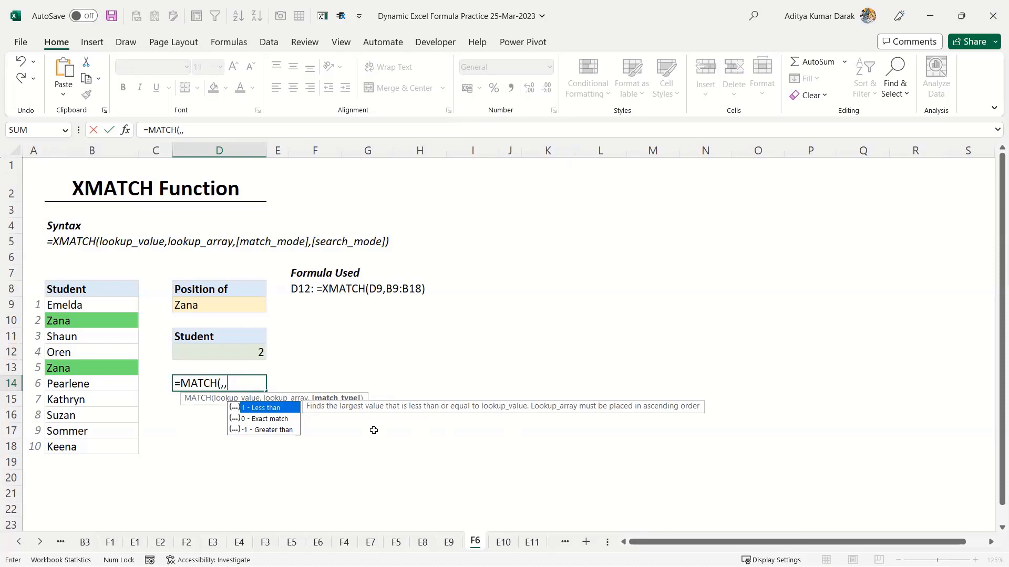
- Replace MATCH in D14 with XMATCH, examine its match mode options including wildcard matching, and discard the entry
{"action": "key", "text": "Escape"}
{"action": "key", "text": "BackSpace"}
{"action": "key", "text": "BackSpace"}
{"action": "key", "text": "BackSpace"}
{"action": "key", "text": "BackSpace"}
{"action": "key", "text": "BackSpace"}
{"action": "key", "text": "BackSpace"}
{"action": "key", "text": "BackSpace"}
{"action": "key", "text": "BackSpace"}
{"action": "type", "text": "xma"}
{"action": "key", "text": "Tab"}
{"action": "type", "text": ",,"}
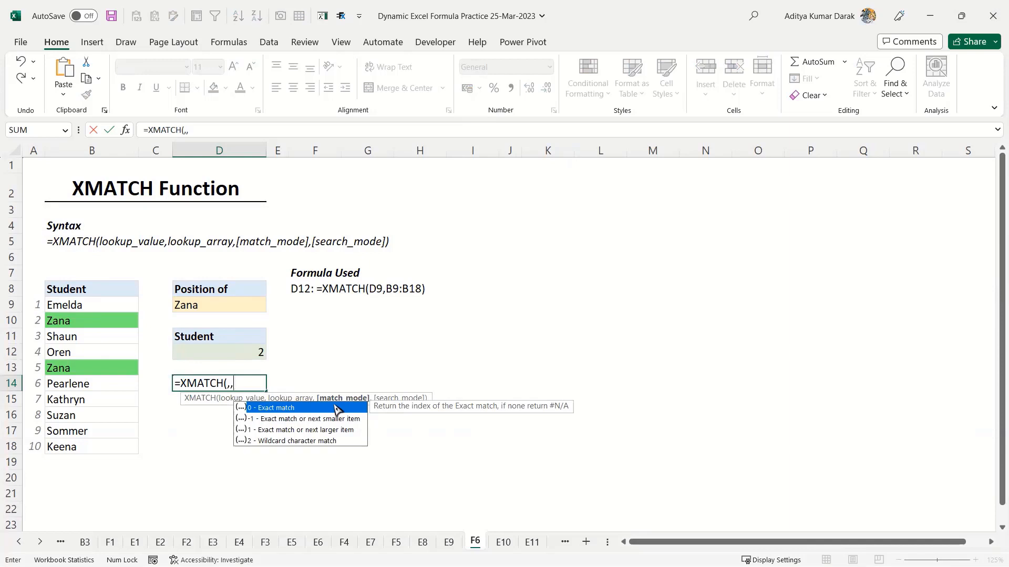
{"action": "key", "text": "Down"}
{"action": "key", "text": "Down"}
{"action": "key", "text": "Down"}
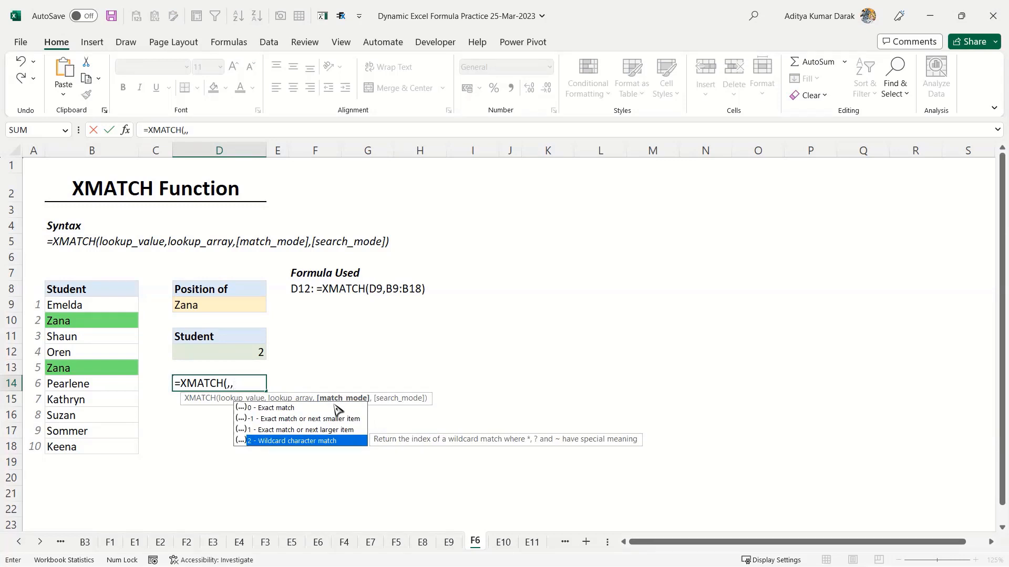
{"action": "key", "text": "Escape"}
{"action": "key", "text": "Escape"}
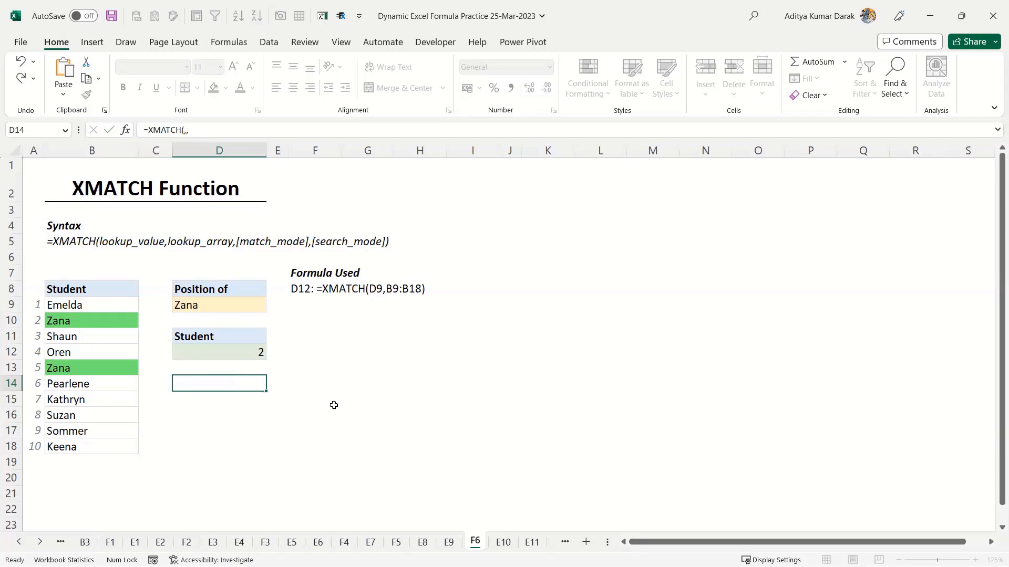
- Enter =XMATCH(D9,B9:B18,,-1) in D14 to find the last position of the student named in D9
{"action": "type", "text": "=xma"}
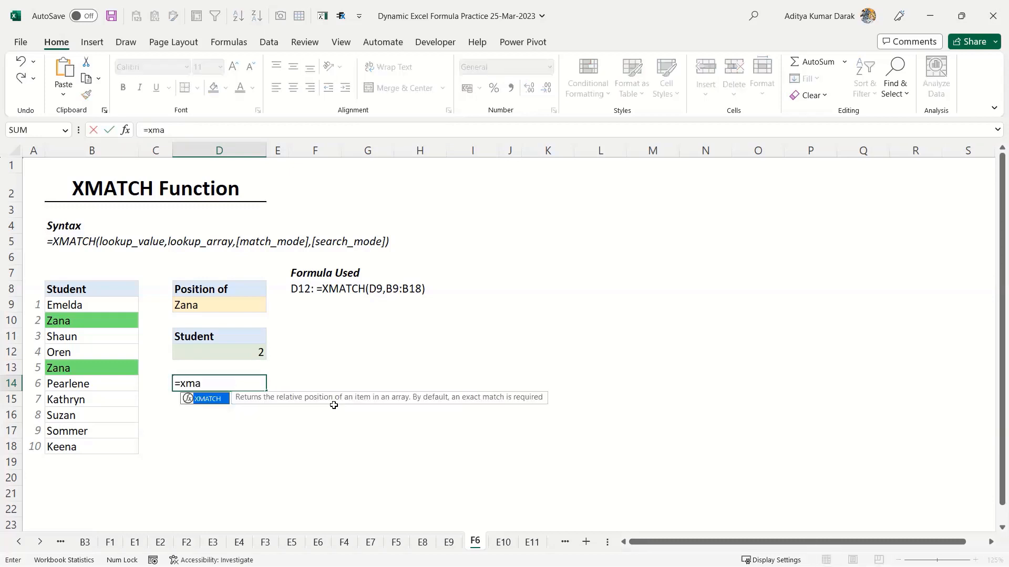
{"action": "key", "text": "Tab"}
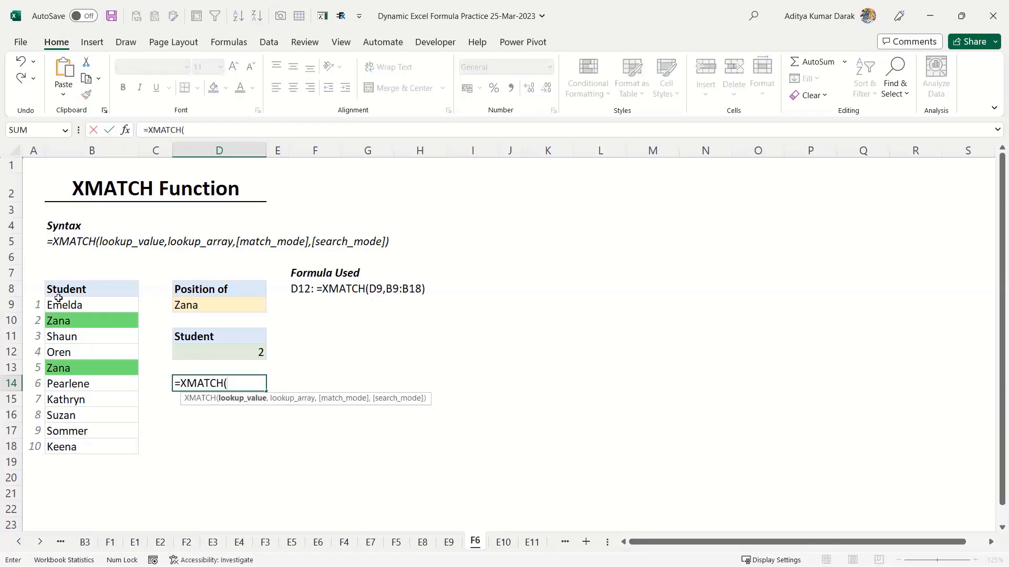
{"action": "left_click", "coordinate": [186, 304]}
{"action": "type", "text": ","}
{"action": "left_click_drag", "start_coordinate": [78, 300], "coordinate": [86, 447]}
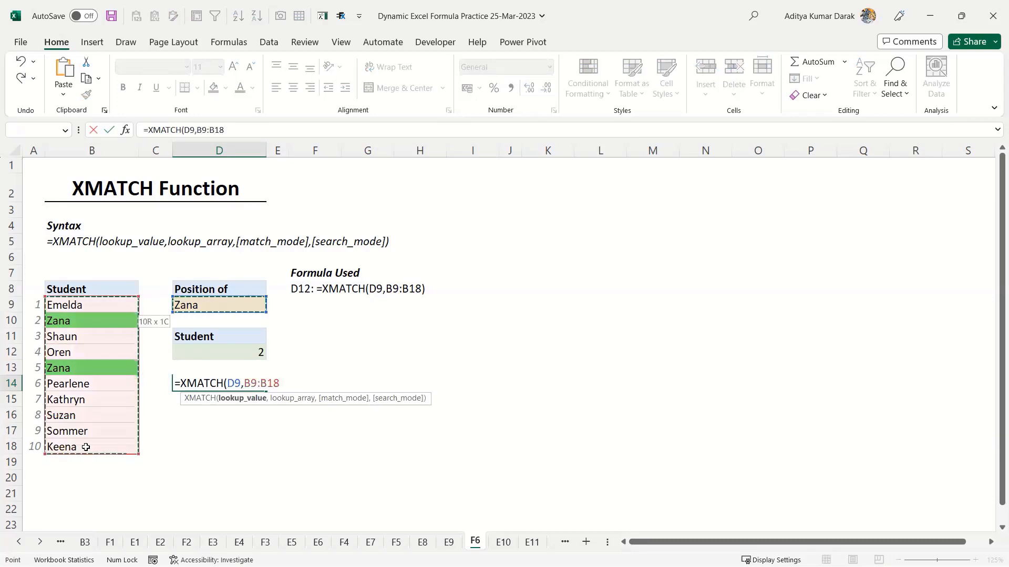
{"action": "type", "text": ","}
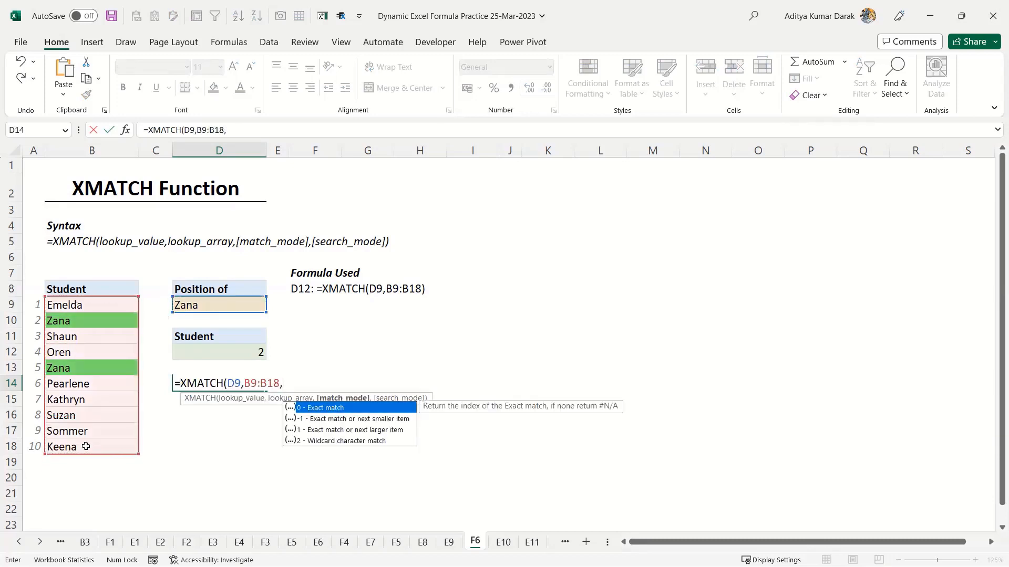
{"action": "type", "text": ",-1"}
{"action": "key", "text": "Return"}
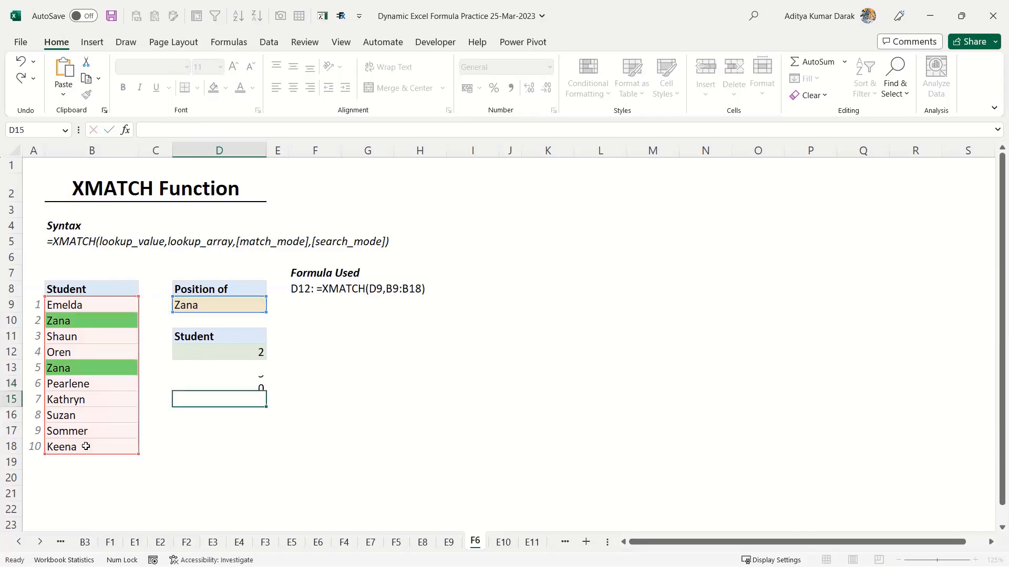
- Overwrite the student in B16 with the name held in D9 and check D14 against the row number beside B16
{"action": "left_click", "coordinate": [58, 368]}
{"action": "left_click", "coordinate": [94, 416]}
{"action": "type", "text": "zana"}
{"action": "left_click", "coordinate": [241, 386]}
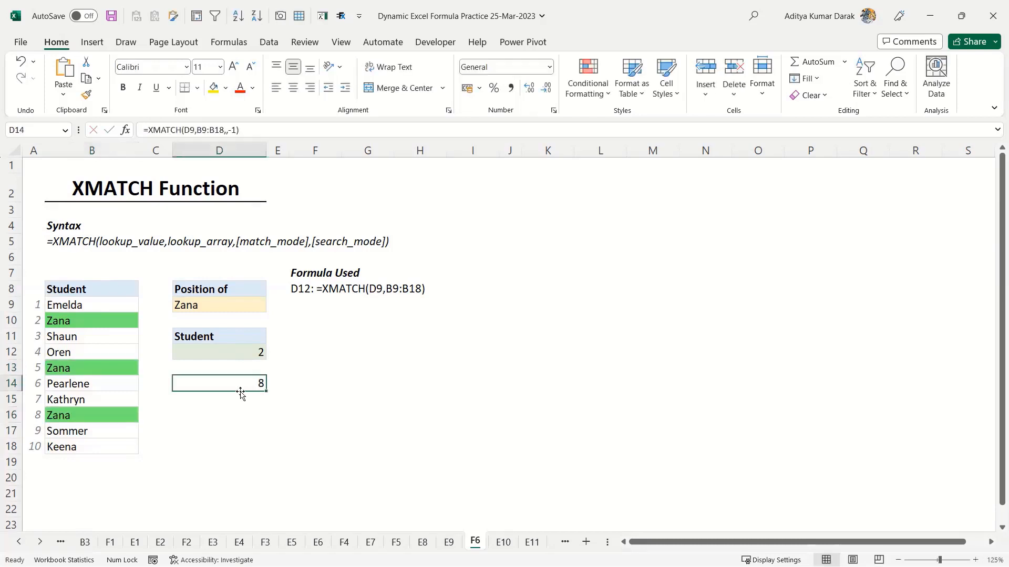
{"action": "left_click_drag", "start_coordinate": [35, 415], "coordinate": [101, 414]}
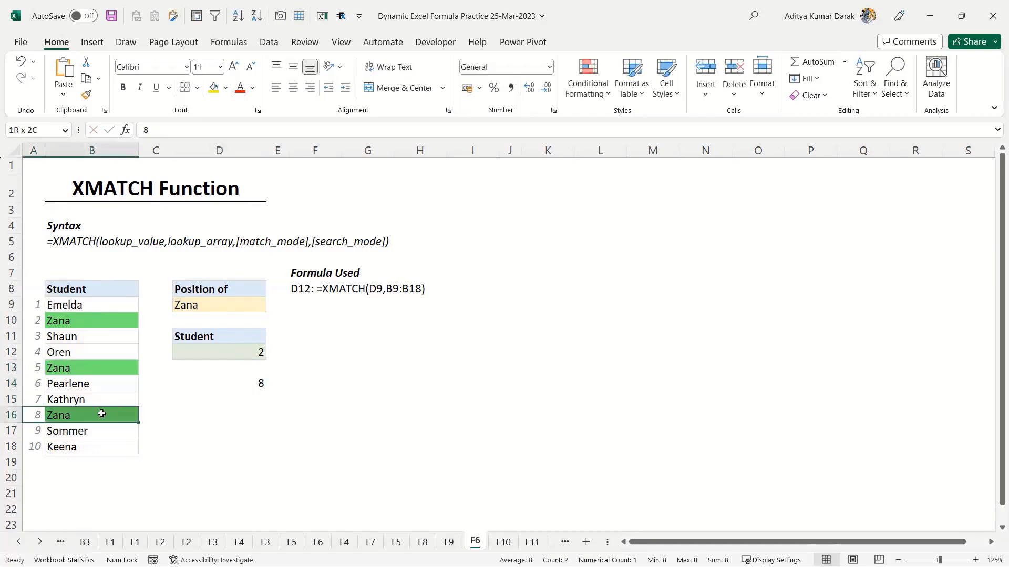
{"action": "left_click", "coordinate": [246, 379]}
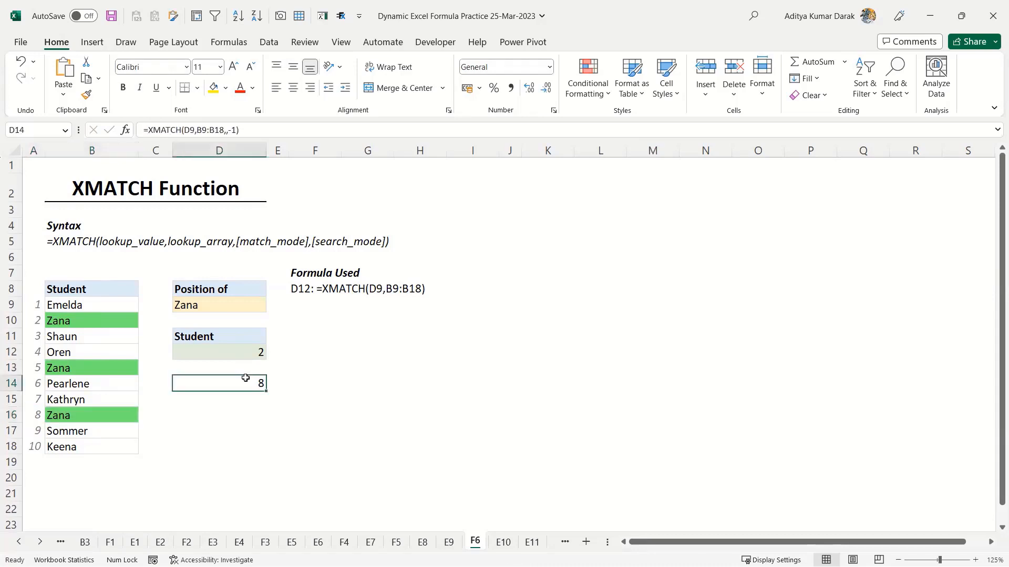
- Enter =MATCH(2,1/(B9:B18=D9)) in D16 as the older way to find the last position, and review the formula
{"action": "key", "text": "Down"}
{"action": "key", "text": "Down"}
{"action": "type", "text": "=ma"}
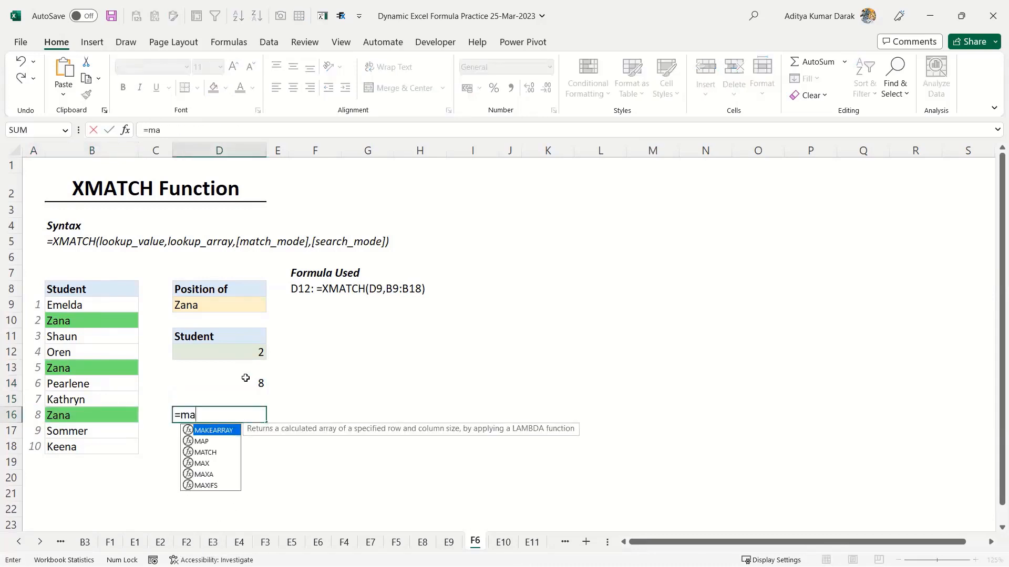
{"action": "type", "text": "tc"}
{"action": "key", "text": "Tab"}
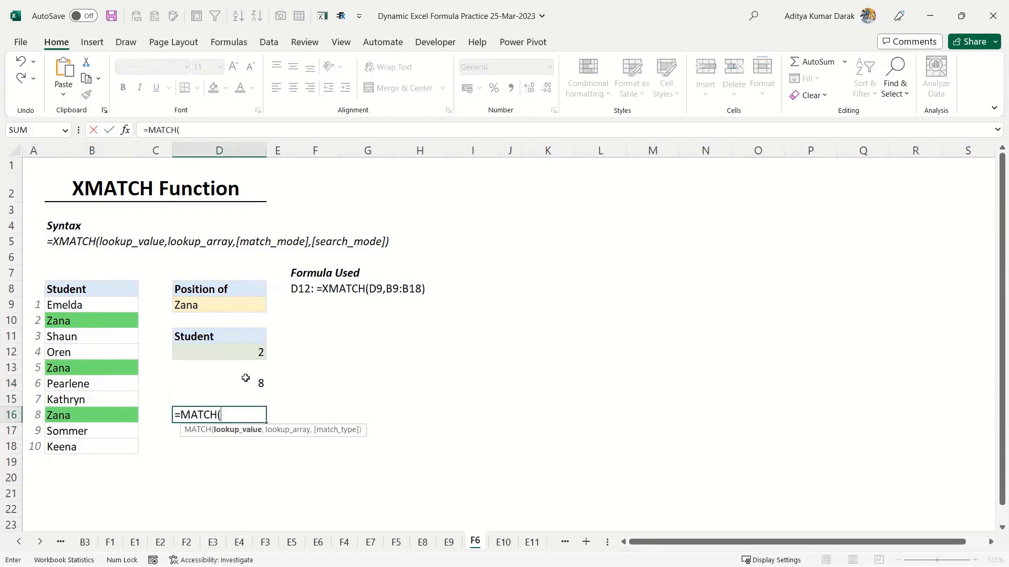
{"action": "left_click", "coordinate": [232, 306]}
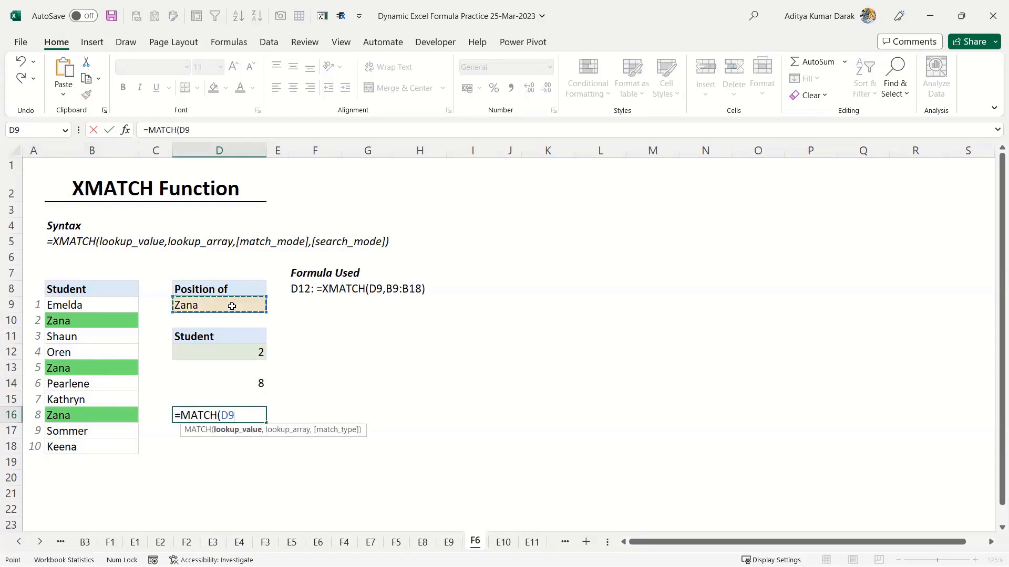
{"action": "key", "text": "BackSpace"}
{"action": "key", "text": "BackSpace"}
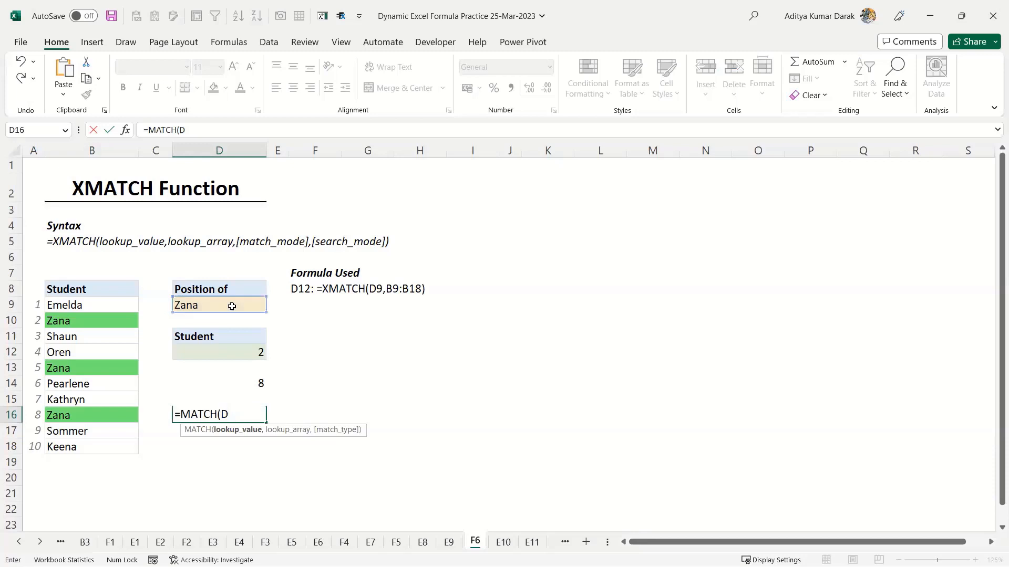
{"action": "type", "text": "2,1/("}
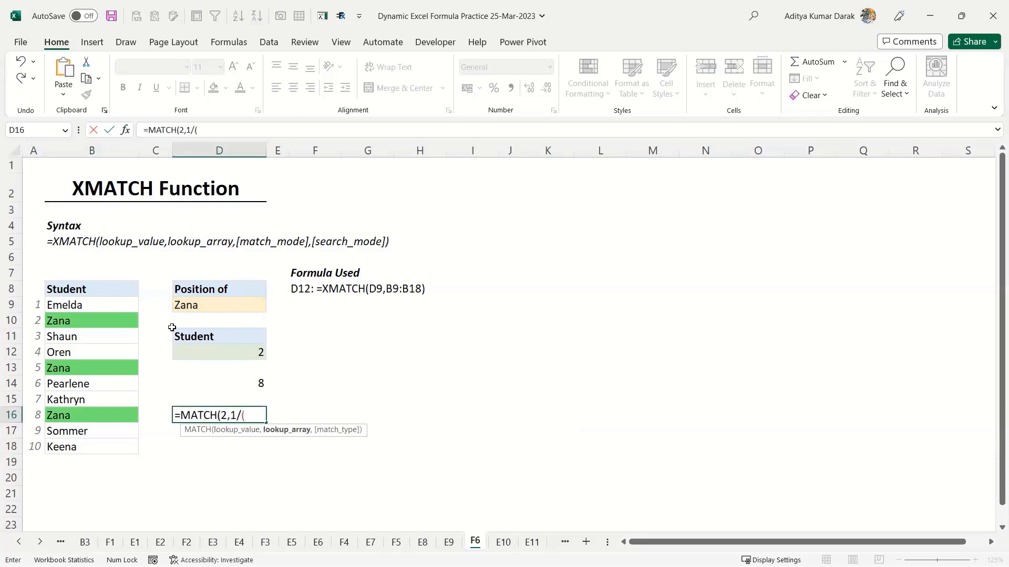
{"action": "left_click_drag", "start_coordinate": [97, 305], "coordinate": [105, 443]}
{"action": "type", "text": "="}
{"action": "left_click", "coordinate": [194, 305]}
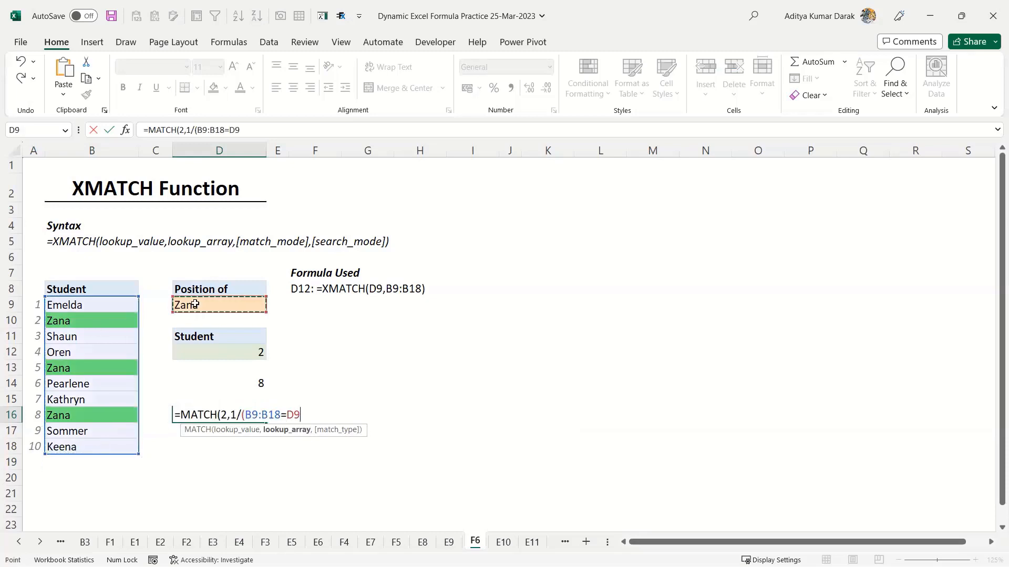
{"action": "type", "text": "))"}
{"action": "key", "text": "ctrl+Return"}
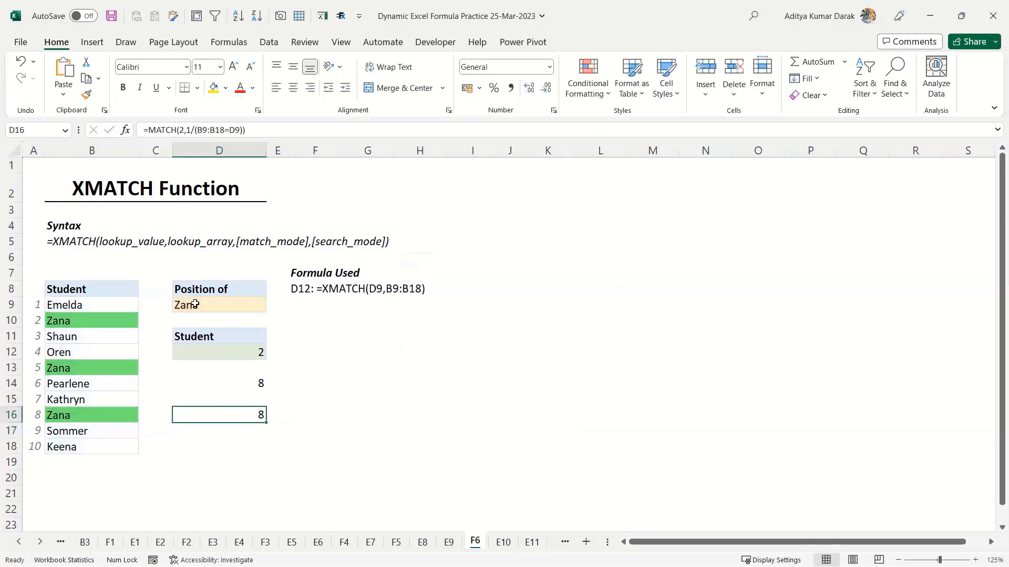
{"action": "key", "text": "F2"}
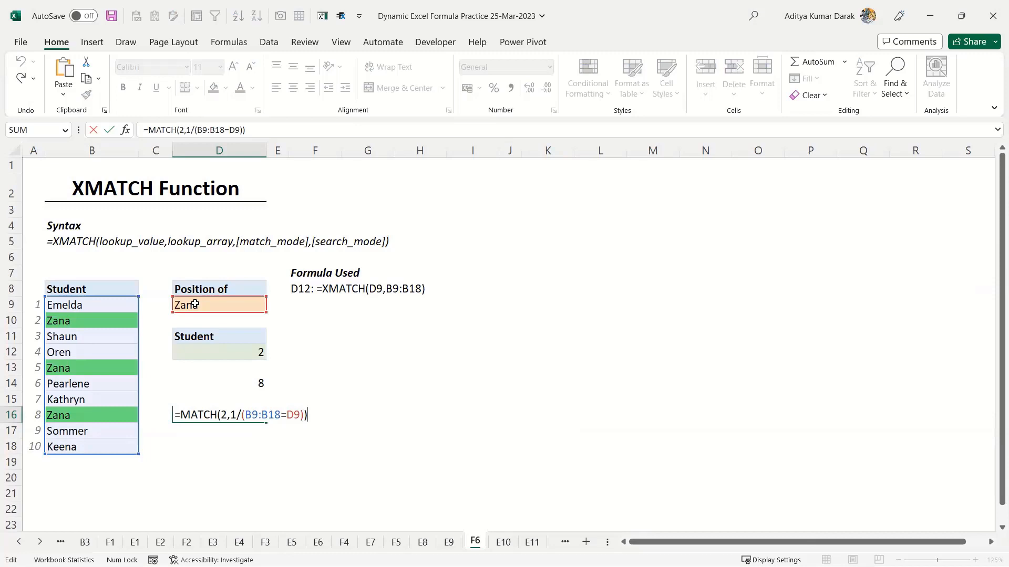
{"action": "key", "text": "ctrl+Return"}
- Go to the Specific Sorting Order sheet E11 and look over the product and sales data and the sorting list
{"action": "key", "text": "ctrl+Page_Down"}
{"action": "key", "text": "ctrl+Page_Down"}
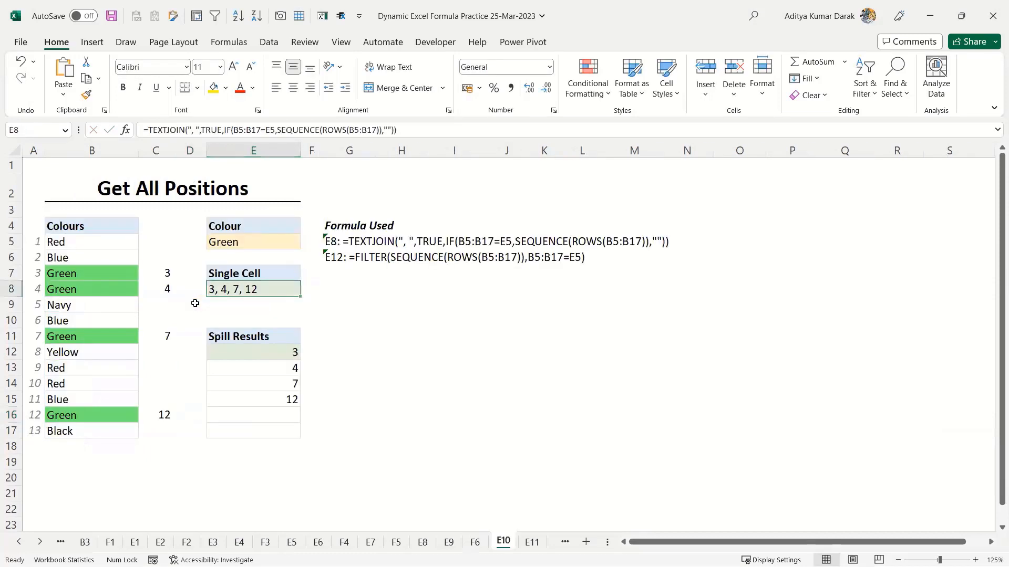
{"action": "key", "text": "ctrl+Page_Up"}
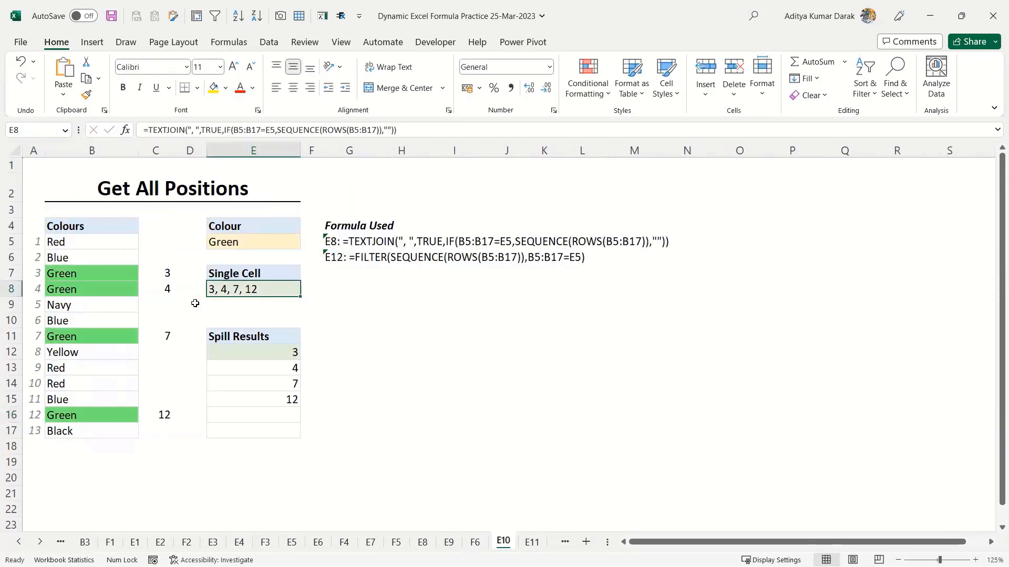
{"action": "key", "text": "ctrl+Page_Down"}
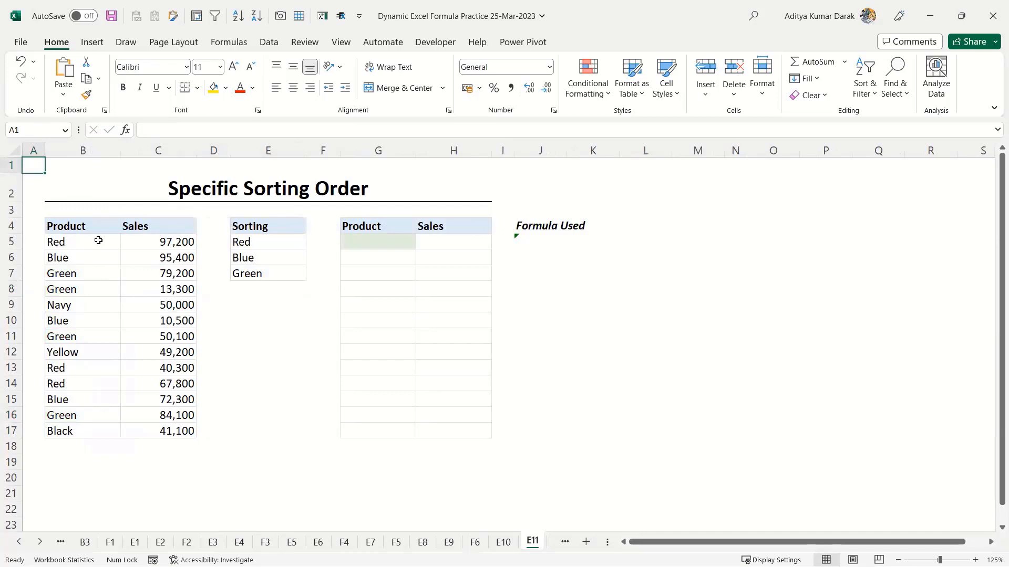
{"action": "left_click_drag", "start_coordinate": [98, 240], "coordinate": [97, 257]}
{"action": "left_click", "coordinate": [268, 263]}
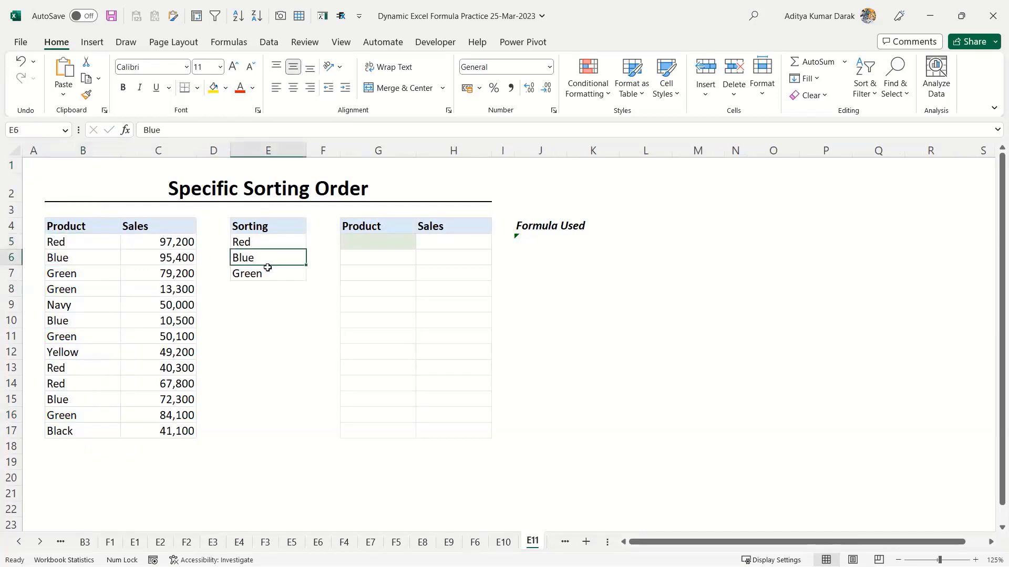
{"action": "left_click", "coordinate": [267, 272]}
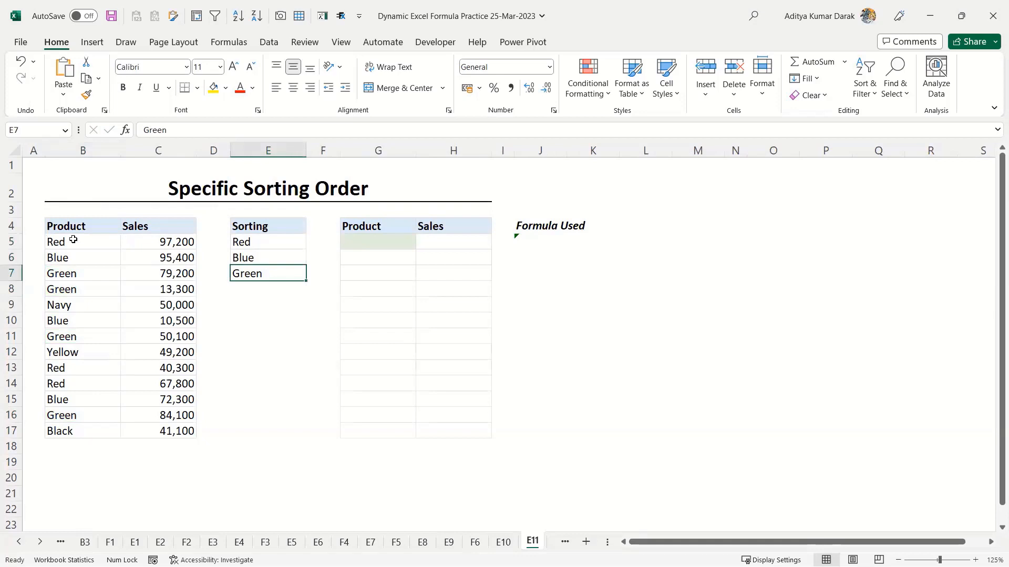
{"action": "left_click_drag", "start_coordinate": [78, 246], "coordinate": [161, 431]}
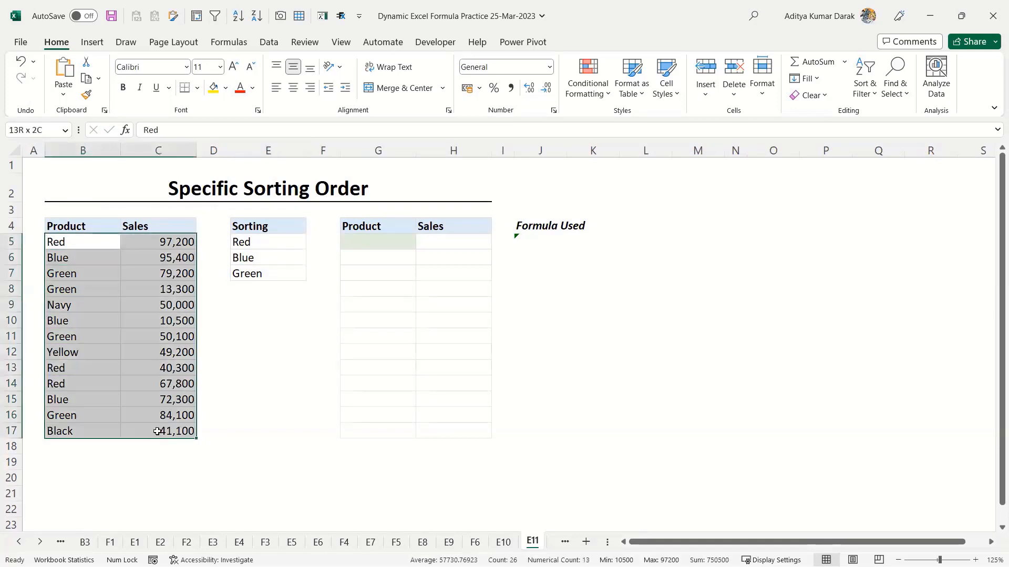
- Enter =SORT(B5:C17) in G5 to sort the product and sales table
{"action": "left_click", "coordinate": [406, 246]}
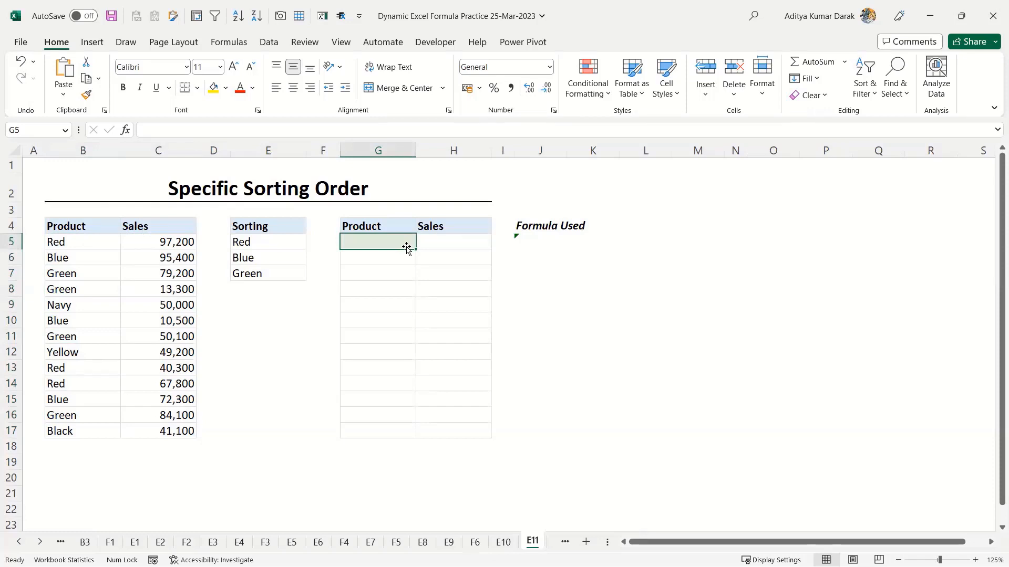
{"action": "type", "text": "=sor"}
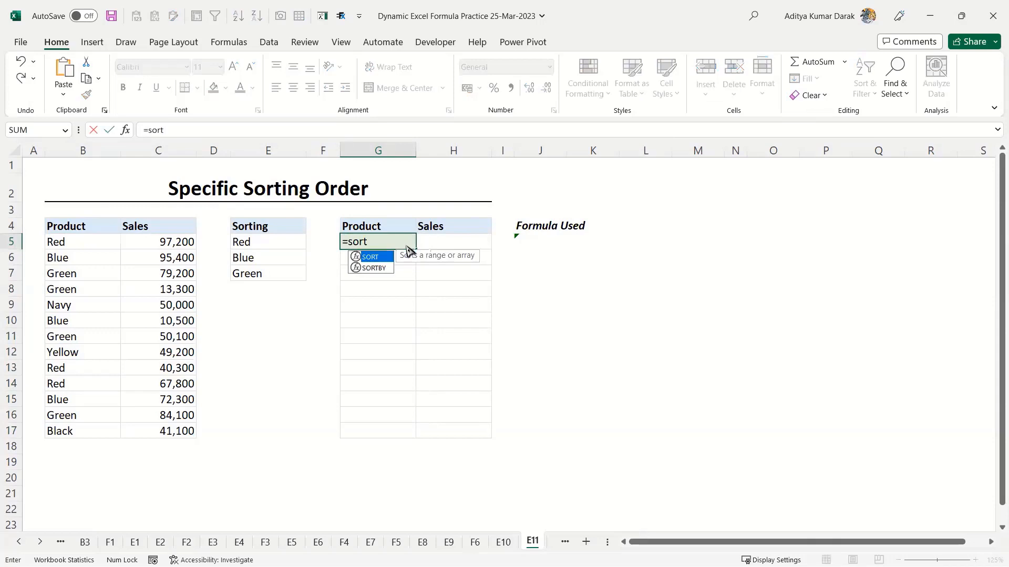
{"action": "type", "text": "t"}
{"action": "key", "text": "Tab"}
{"action": "left_click", "coordinate": [81, 240]}
{"action": "key", "text": "ctrl+shift+Right"}
{"action": "key", "text": "ctrl+shift+Down"}
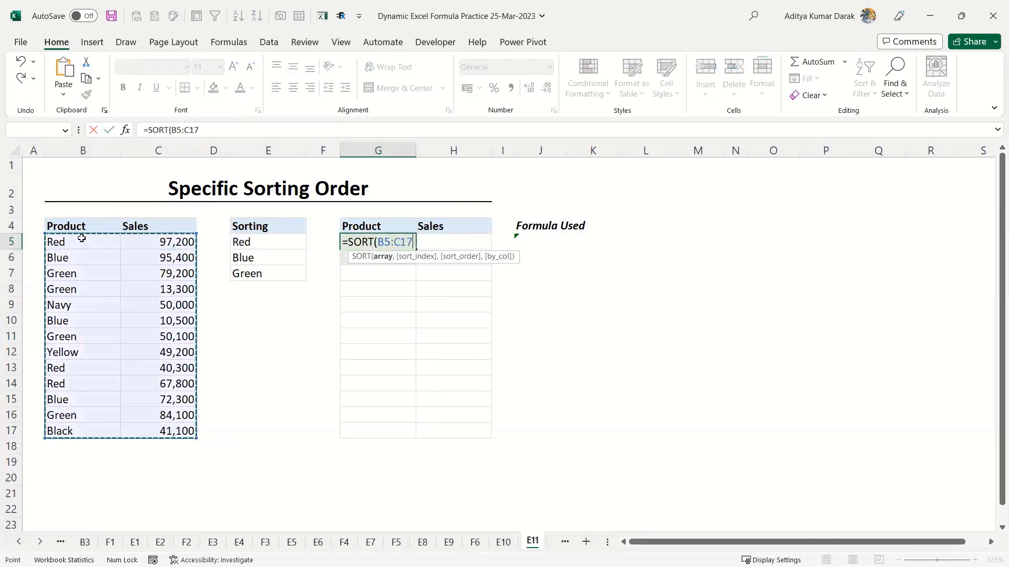
{"action": "key", "text": "Return"}
- Look through the sorted products in column G, and clear the SORT formula from G5
{"action": "key", "text": "Down"}
{"action": "key", "text": "Down"}
{"action": "key", "text": "Down"}
{"action": "key", "text": "Down"}
{"action": "key", "text": "Down"}
{"action": "key", "text": "Down"}
{"action": "key", "text": "Down"}
{"action": "key", "text": "Down"}
{"action": "key", "text": "Down"}
{"action": "key", "text": "Down"}
{"action": "key", "text": "Down"}
{"action": "key", "text": "ctrl+Up"}
{"action": "key", "text": "Down"}
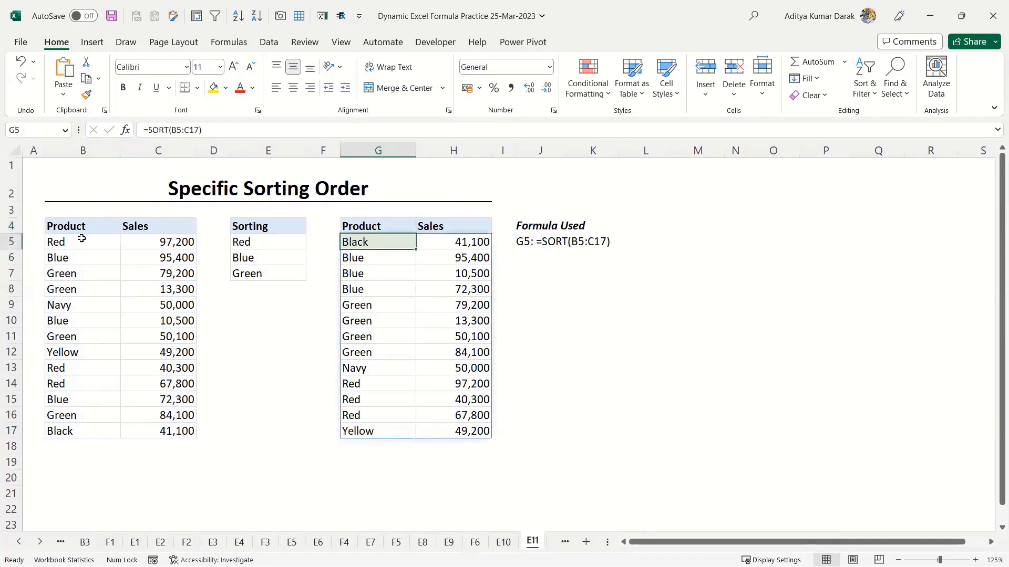
{"action": "key", "text": "Delete"}
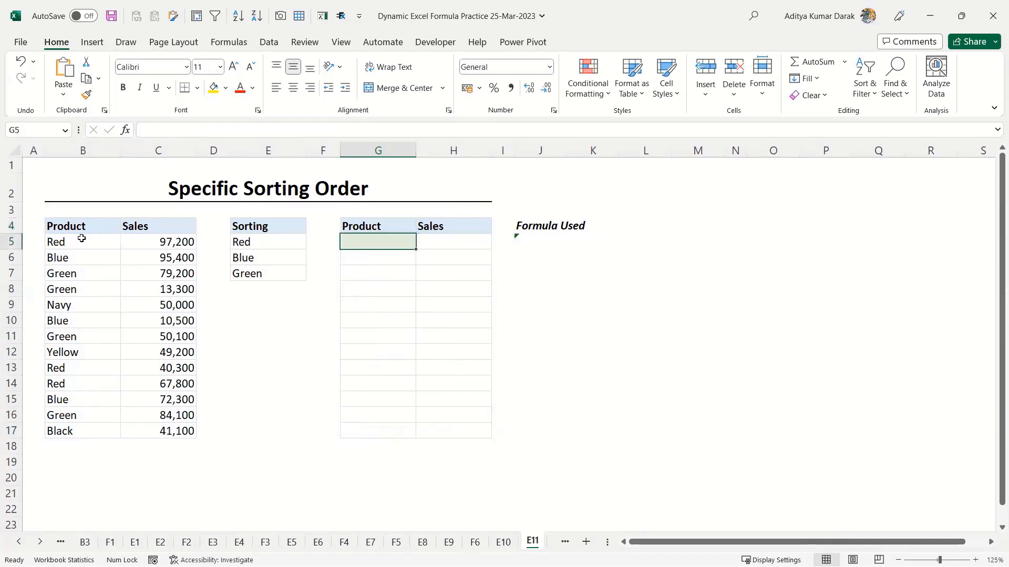
- Enter the sample numbers 1, 2, 3 and 4 down cells M4 to M7
{"action": "key", "text": "Left"}
{"action": "key", "text": "Right"}
{"action": "key", "text": "Right"}
{"action": "key", "text": "Right"}
{"action": "key", "text": "Right"}
{"action": "key", "text": "Right"}
{"action": "key", "text": "Right"}
{"action": "key", "text": "Up"}
{"action": "key", "text": "Right"}
{"action": "key", "text": "Left"}
{"action": "key", "text": "Right"}
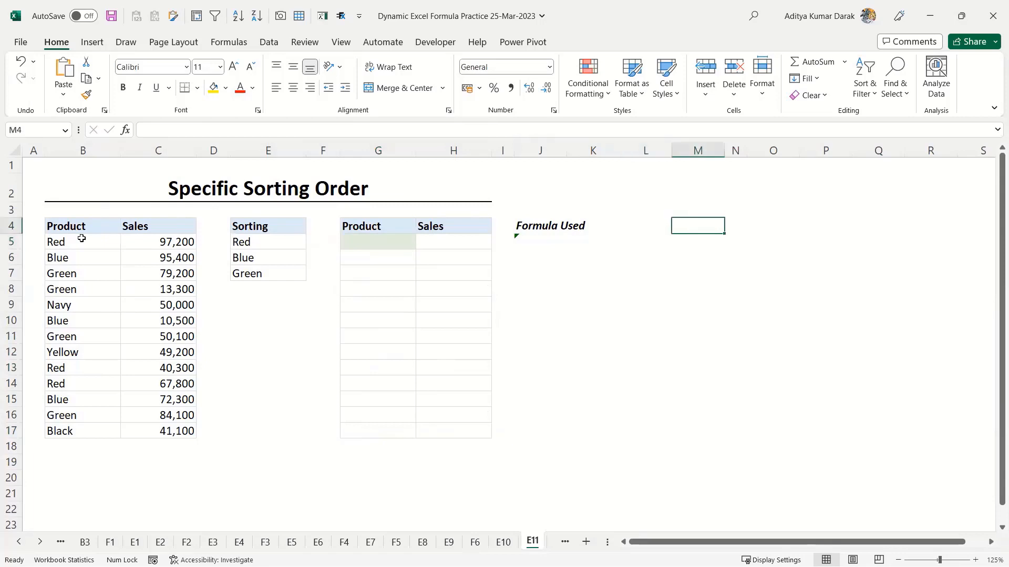
{"action": "type", "text": "1"}
{"action": "key", "text": "Return"}
{"action": "type", "text": "2"}
{"action": "key", "text": "Return"}
{"action": "type", "text": "3"}
{"action": "key", "text": "Return"}
{"action": "type", "text": "4"}
{"action": "key", "text": "Return"}
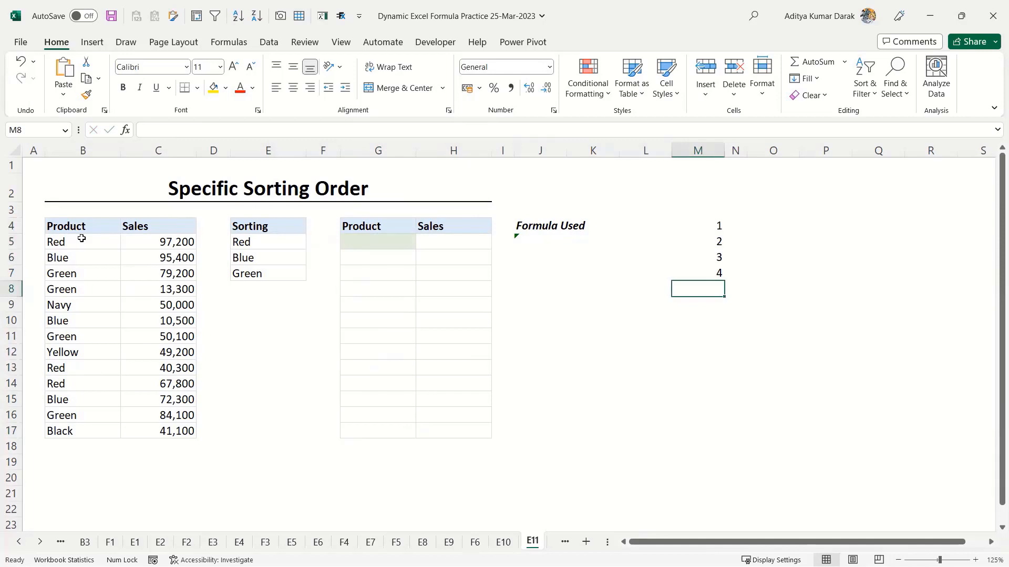
- Enter #VALUE! in M8 below the sample numbers and go through the entries in column M
{"action": "type", "text": "#VALE"}
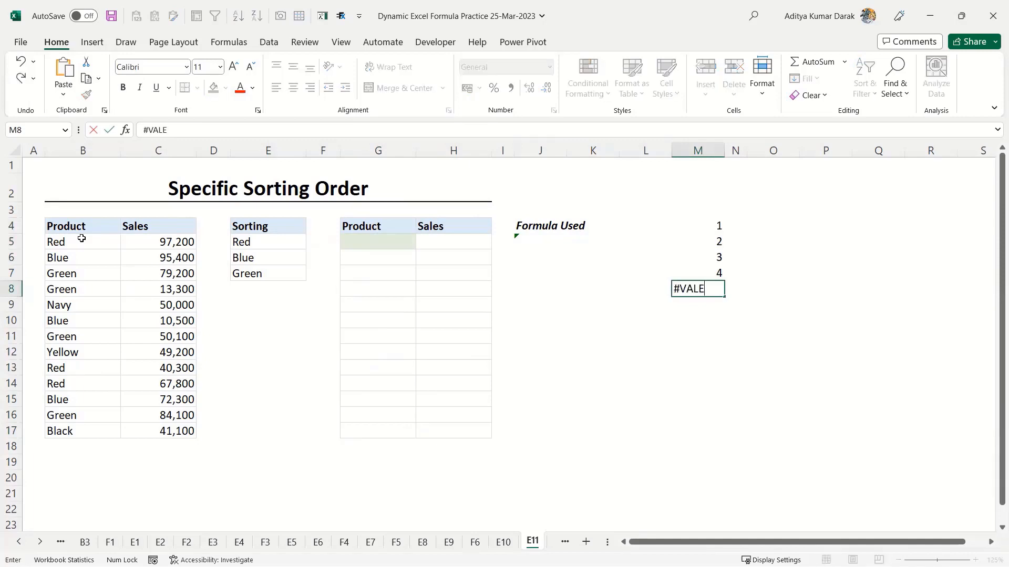
{"action": "type", "text": "UE!"}
{"action": "key", "text": "ctrl+Return"}
{"action": "key", "text": "Up"}
{"action": "key", "text": "Down"}
{"action": "key", "text": "ctrl+Up"}
{"action": "key", "text": "Down"}
{"action": "key", "text": "Down"}
{"action": "key", "text": "Down"}
{"action": "key", "text": "Down"}
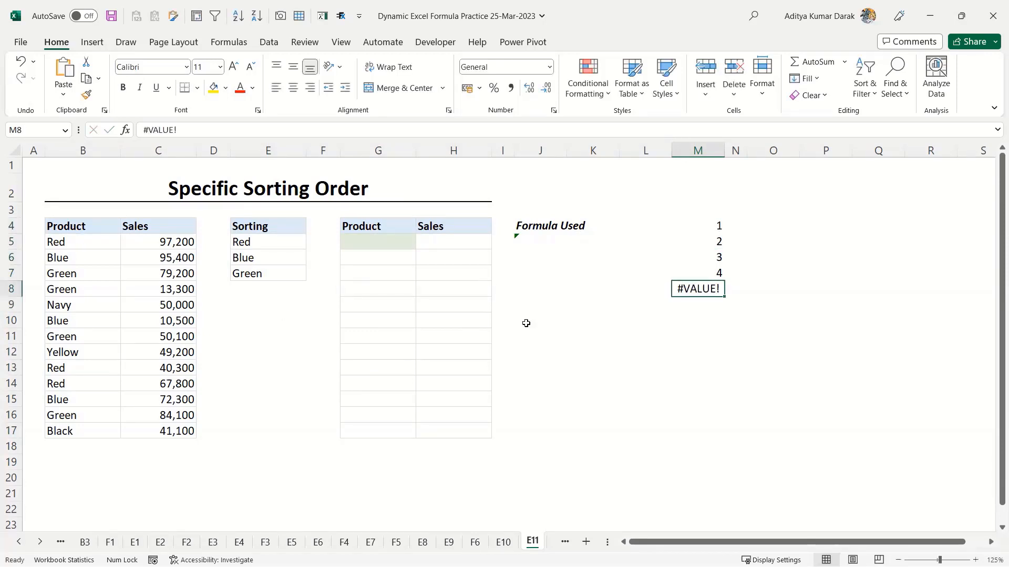
- Enter 1, 2 and 5 in cells M9 to M11 below the #VALUE! entry
{"action": "key", "text": "Down"}
{"action": "type", "text": "1"}
{"action": "key", "text": "Return"}
{"action": "type", "text": "2"}
{"action": "key", "text": "Return"}
{"action": "type", "text": "5"}
{"action": "key", "text": "Return"}
- Sort the sample values in M4:M11 in ascending order and look over the sorted range
{"action": "key", "text": "Up"}
{"action": "key", "text": "ctrl+shift+Up"}
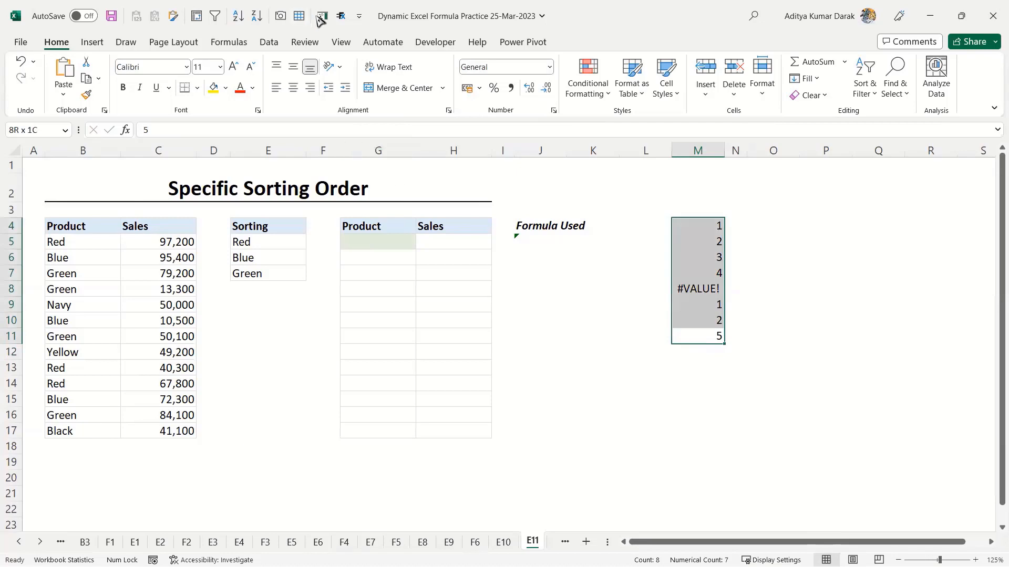
{"action": "left_click", "coordinate": [239, 18]}
{"action": "left_click", "coordinate": [713, 333]}
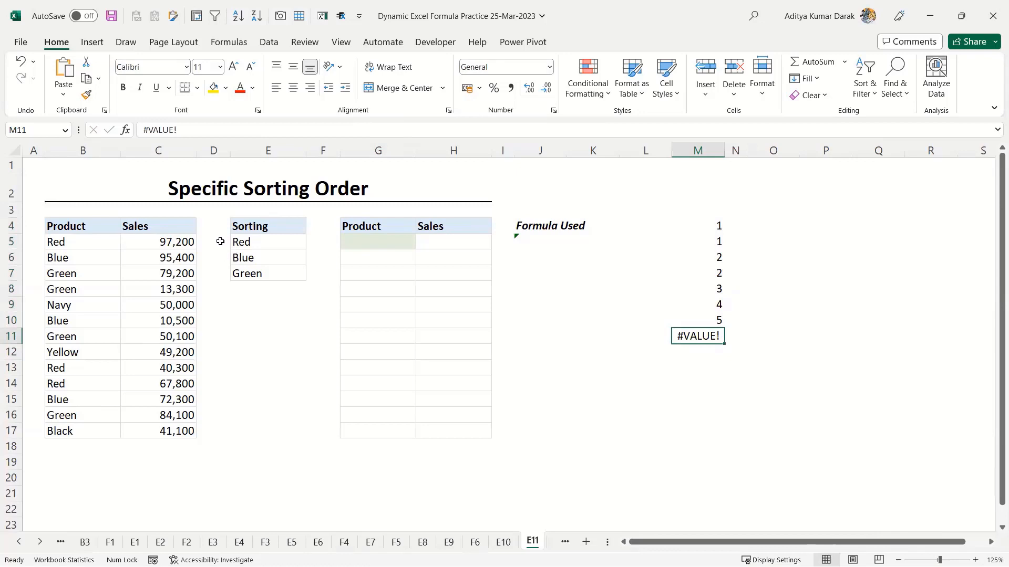
{"action": "left_click_drag", "start_coordinate": [705, 218], "coordinate": [707, 335]}
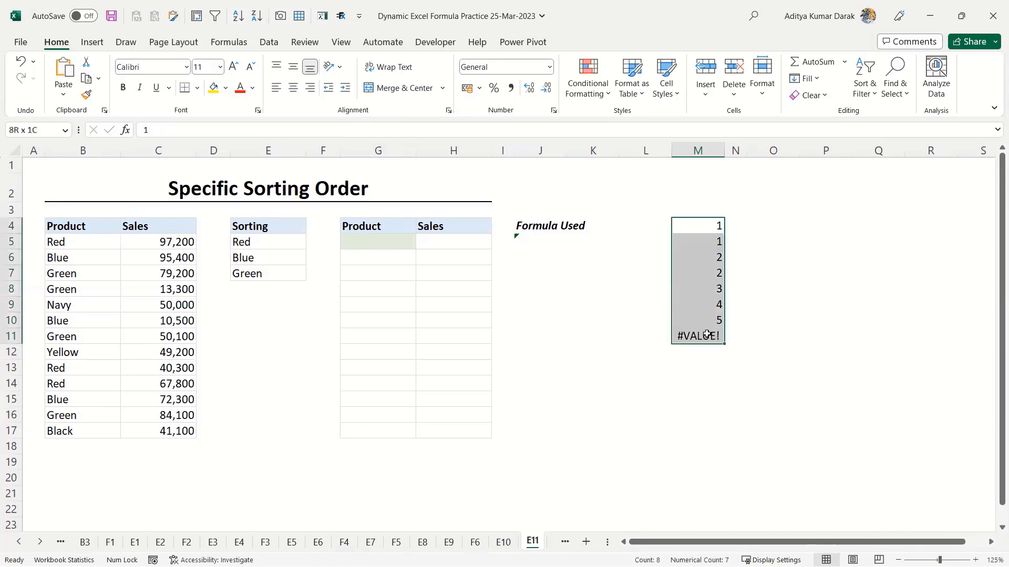
- Insert a new column before the Sorting column E
{"action": "left_click", "coordinate": [216, 243]}
{"action": "key", "text": "Right"}
{"action": "key", "text": "Right"}
{"action": "key", "text": "Right"}
{"action": "key", "text": "Left"}
{"action": "key", "text": "Left"}
{"action": "key", "text": "Left"}
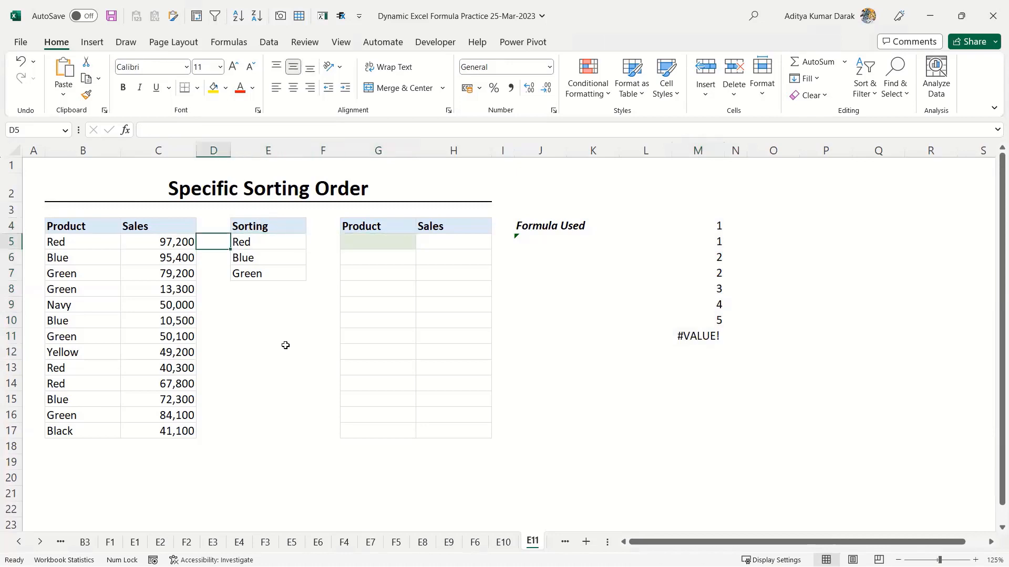
{"action": "key", "text": "ctrl+space"}
{"action": "key", "text": "Right"}
{"action": "key", "text": "ctrl+space"}
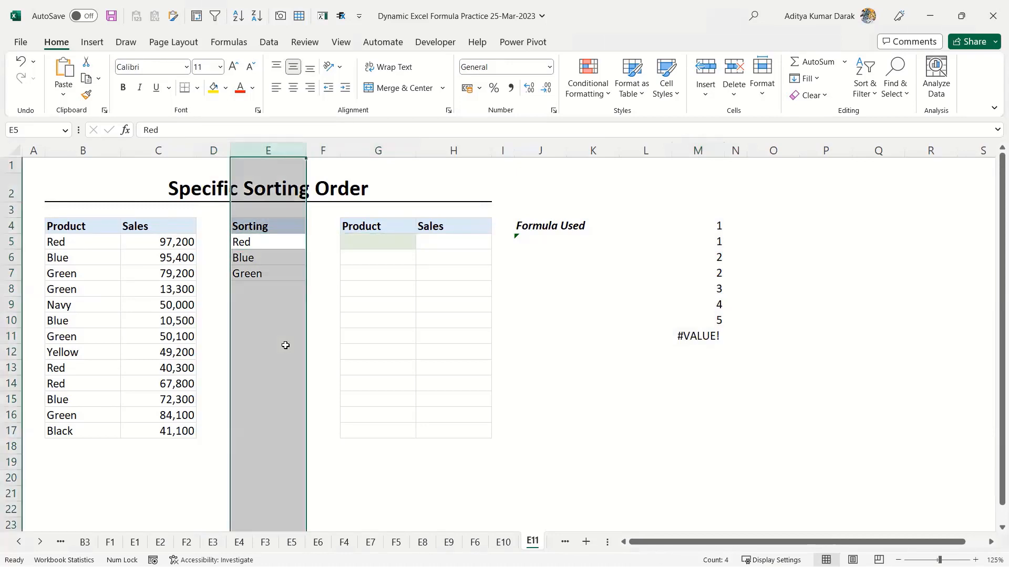
{"action": "key", "text": "ctrl+shift+plus"}
- Enter =XMATCH(B5:B17,F5:F7) in D5 to get each product's position in the sorting list
{"action": "key", "text": "Left"}
{"action": "type", "text": "=xma"}
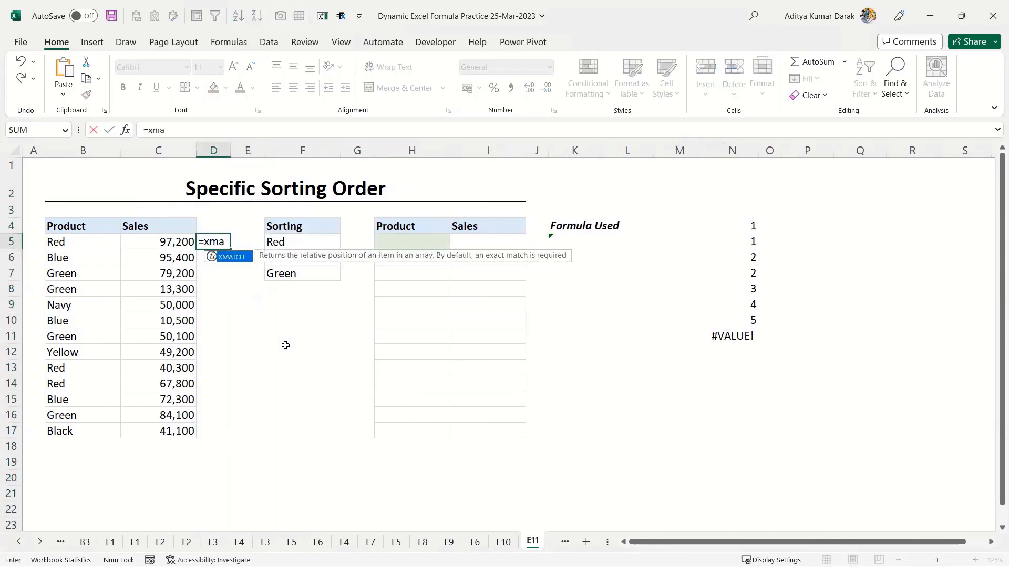
{"action": "key", "text": "Tab"}
{"action": "left_click_drag", "start_coordinate": [86, 240], "coordinate": [116, 433]}
{"action": "left_click_drag", "start_coordinate": [288, 282], "coordinate": [310, 243]}
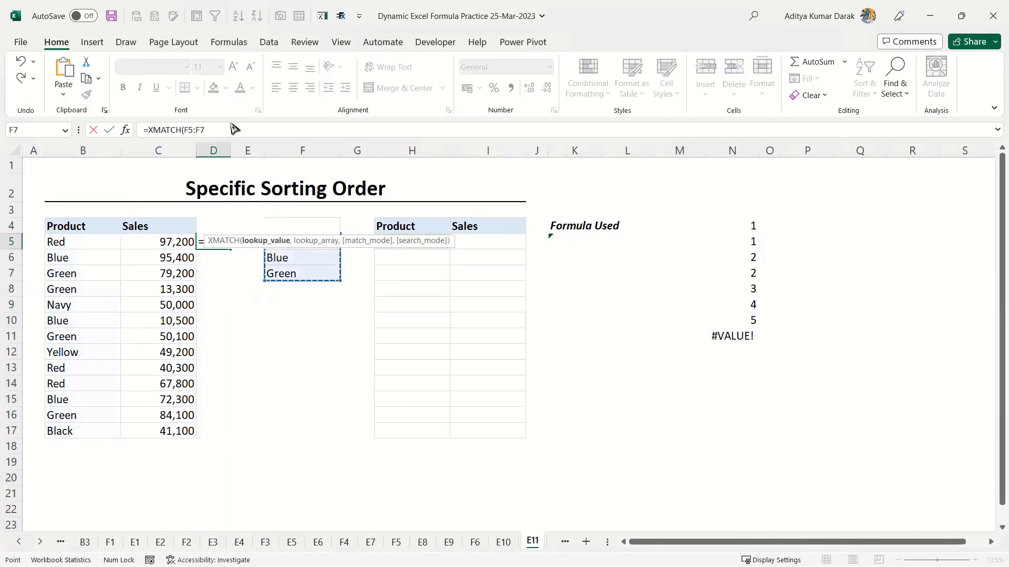
{"action": "double_click", "coordinate": [196, 130]}
{"action": "left_click", "coordinate": [83, 240]}
{"action": "key", "text": "ctrl+shift+Down"}
{"action": "type", "text": ","}
{"action": "key", "text": "Right"}
{"action": "key", "text": "Right"}
{"action": "key", "text": "Right"}
{"action": "key", "text": "shift+Down"}
{"action": "key", "text": "shift+Down"}
{"action": "key", "text": "ctrl+Return"}
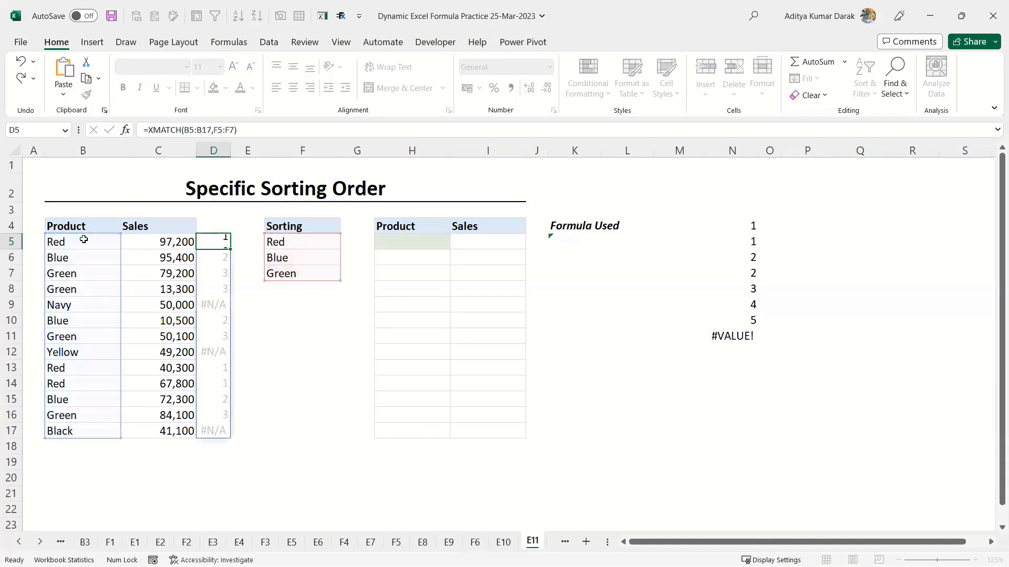
- Swap the first two sorting list entries by setting F5 to Blue and F6 to Red
{"action": "left_click", "coordinate": [220, 260]}
{"action": "left_click", "coordinate": [301, 243]}
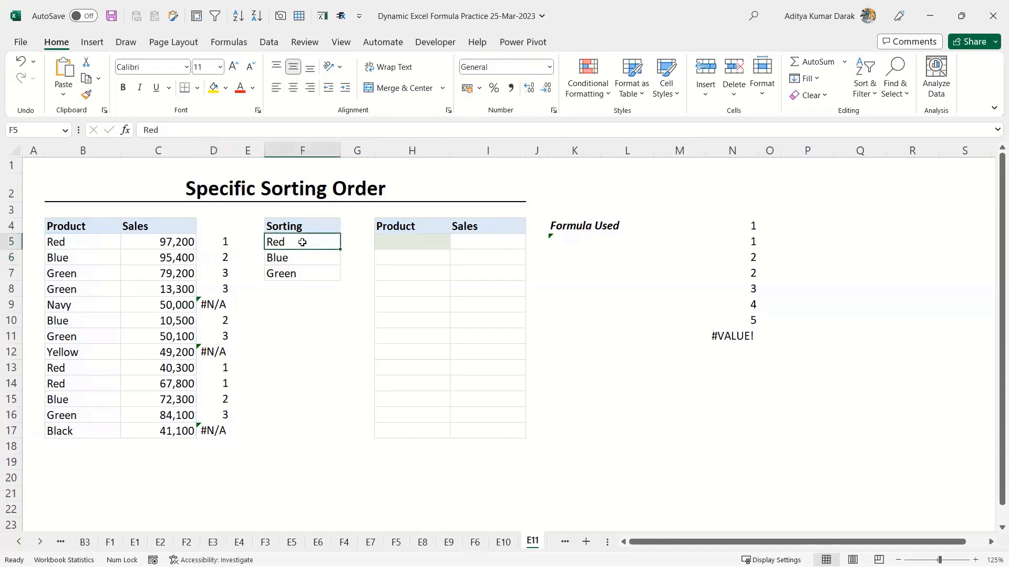
{"action": "type", "text": "Blue"}
{"action": "key", "text": "Return"}
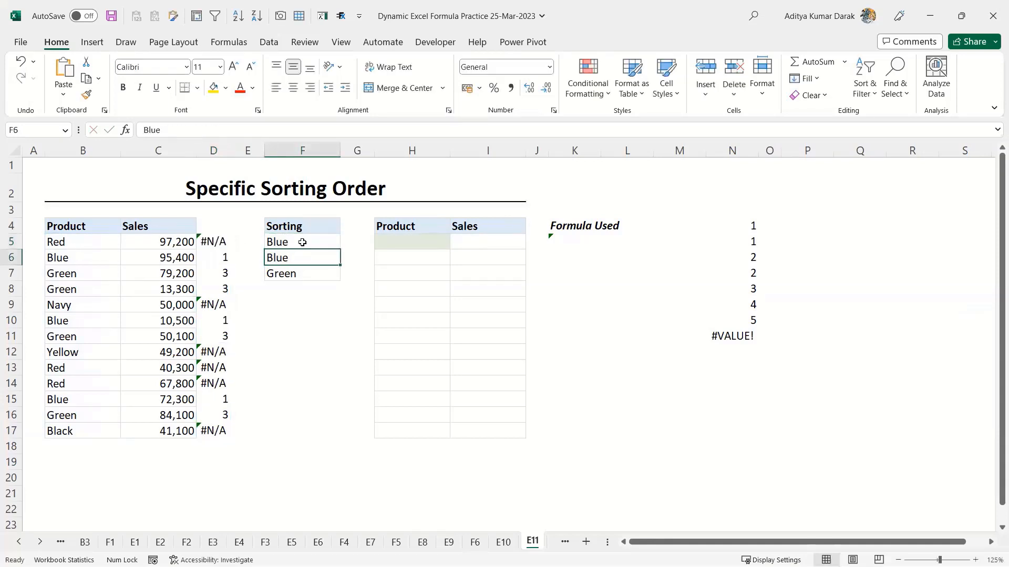
{"action": "type", "text": "Red"}
{"action": "key", "text": "Return"}
{"action": "key", "text": "Left"}
{"action": "key", "text": "Left"}
{"action": "key", "text": "Up"}
{"action": "key", "text": "Up"}
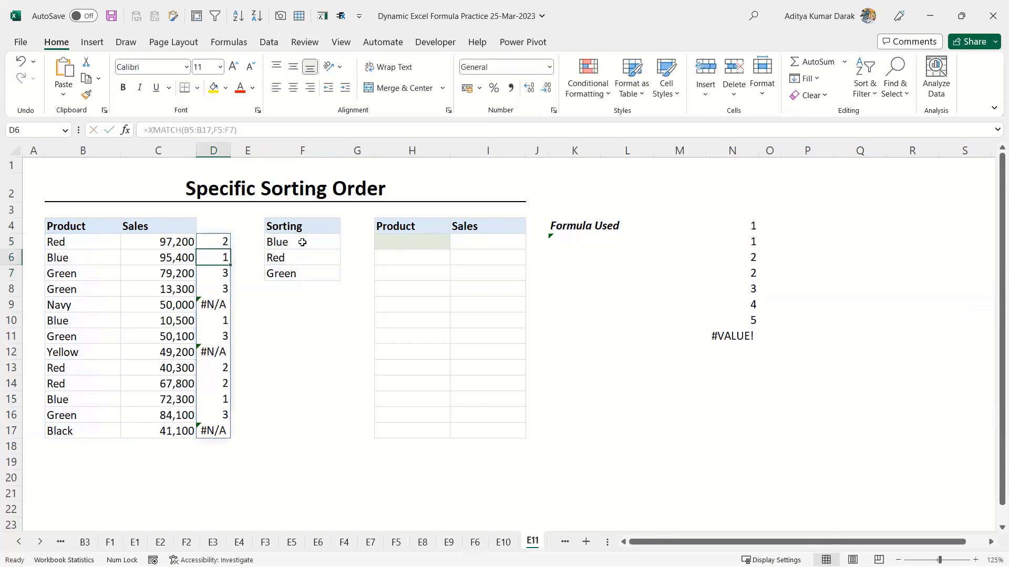
- Check the match positions in column D and undo both changes to the sorting list
{"action": "key", "text": "Down"}
{"action": "key", "text": "Down"}
{"action": "key", "text": "Down"}
{"action": "key", "text": "Down"}
{"action": "key", "text": "Up"}
{"action": "key", "text": "Up"}
{"action": "key", "text": "Up"}
{"action": "key", "text": "Up"}
{"action": "key", "text": "Left"}
{"action": "key", "text": "Left"}
{"action": "key", "text": "ctrl+z"}
{"action": "key", "text": "ctrl+z"}
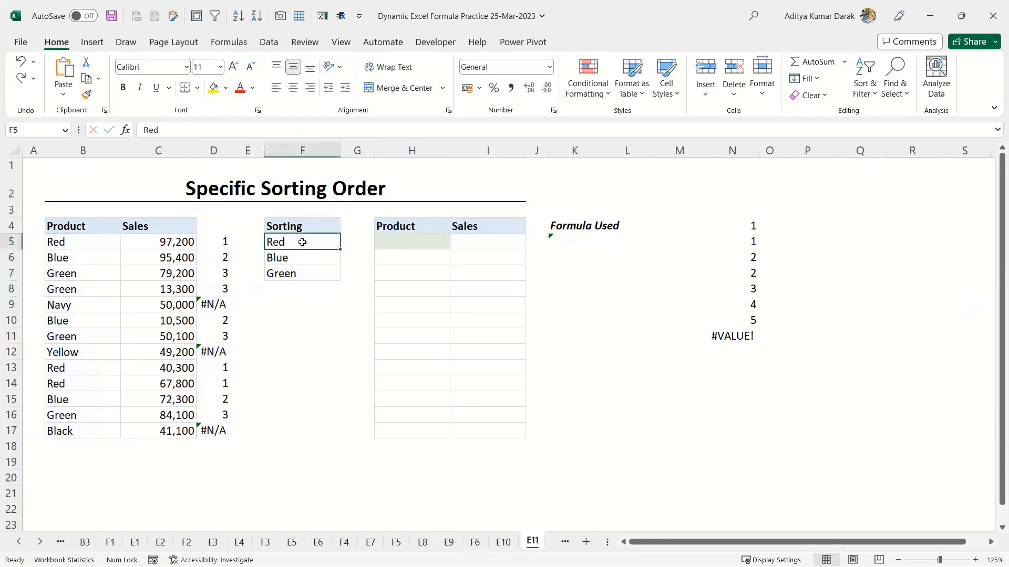
- Enter =SORTBY(B5:C17,D5#) in H5 to sort the product and sales table by the match positions
{"action": "key", "text": "Right"}
{"action": "key", "text": "Right"}
{"action": "type", "text": "=sortb"}
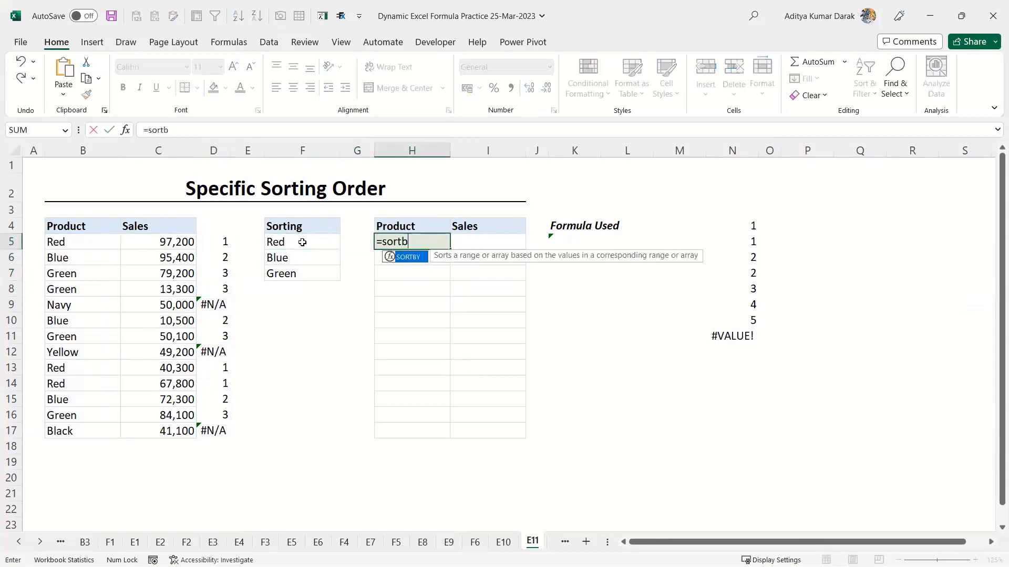
{"action": "key", "text": "Tab"}
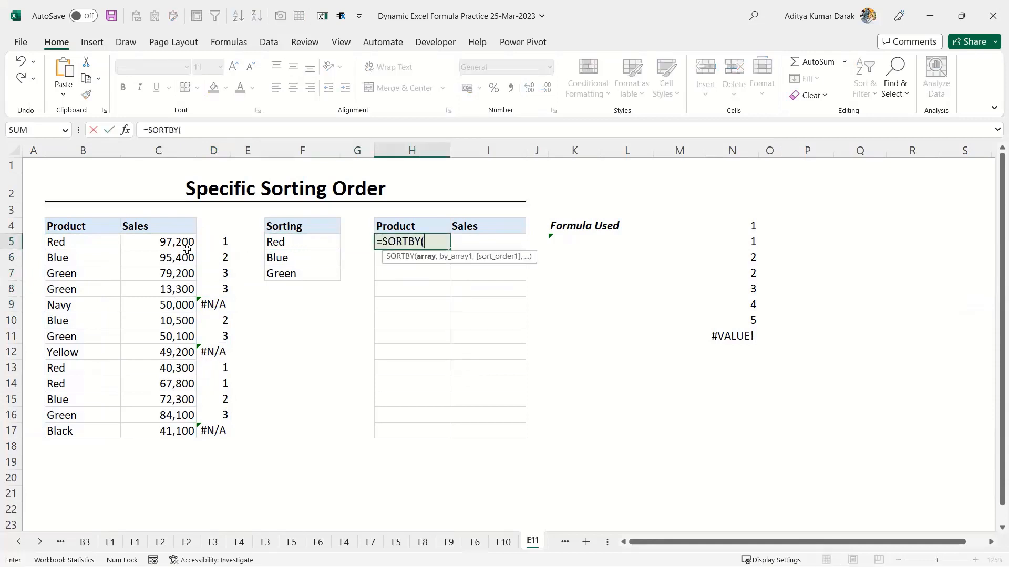
{"action": "left_click_drag", "start_coordinate": [82, 241], "coordinate": [138, 431]}
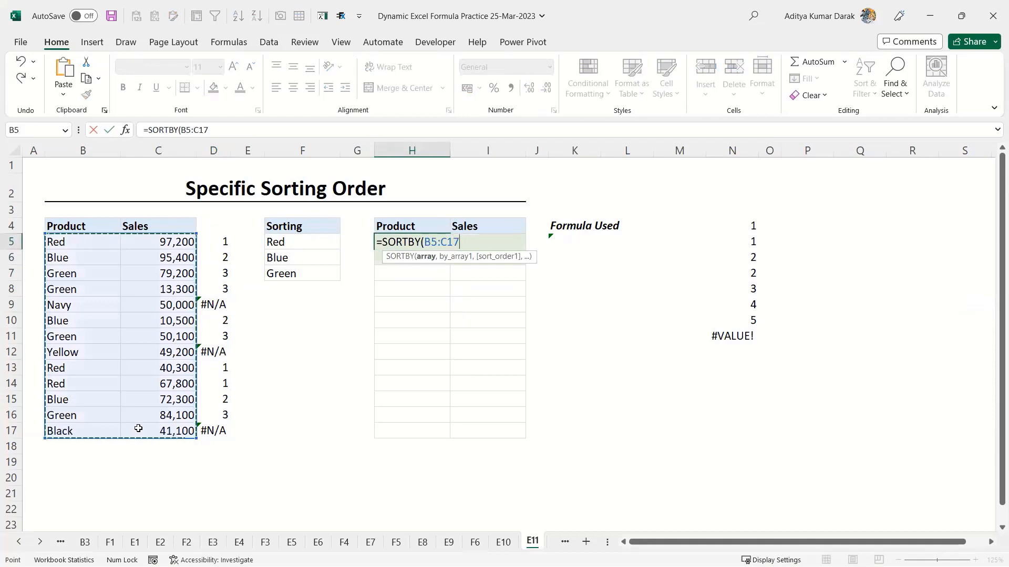
{"action": "type", "text": ","}
{"action": "left_click_drag", "start_coordinate": [224, 243], "coordinate": [221, 433]}
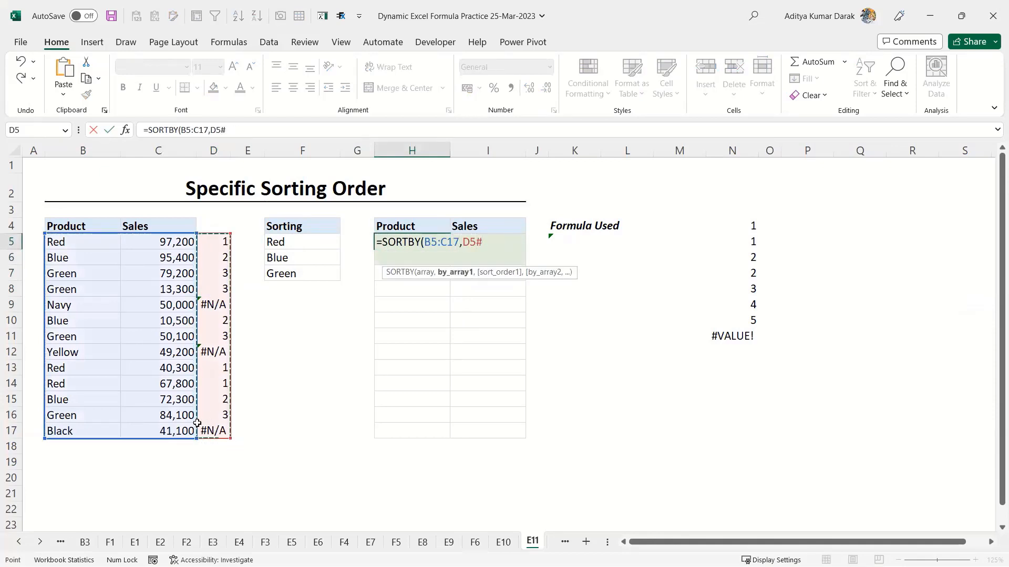
{"action": "key", "text": "Return"}
{"action": "key", "text": "Up"}
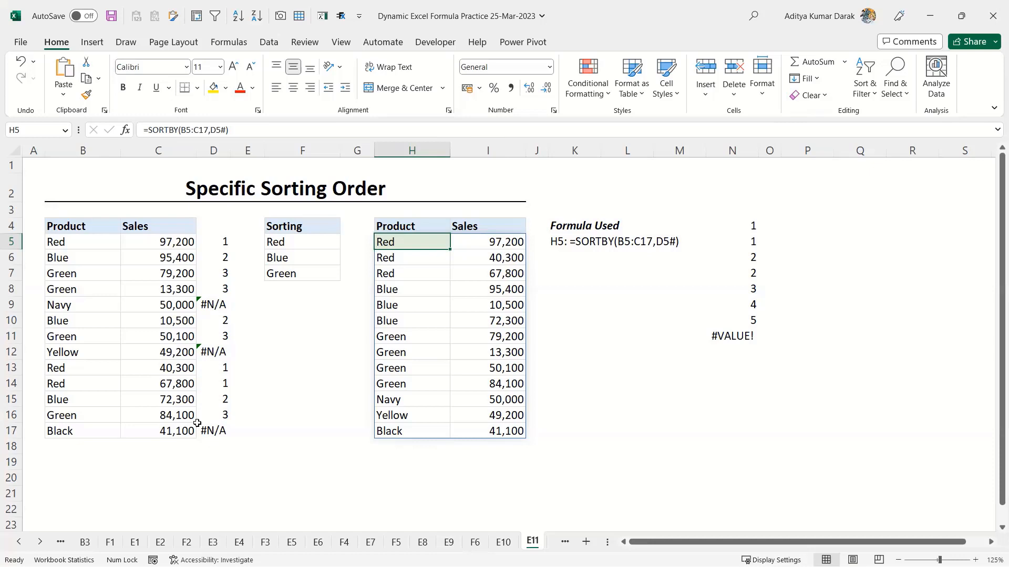
- Copy the product and sales table B4:C17 including headers and paste it transposed at B20
{"action": "left_click_drag", "start_coordinate": [86, 226], "coordinate": [163, 429]}
{"action": "key", "text": "ctrl+c"}
{"action": "left_click", "coordinate": [87, 478]}
{"action": "key", "text": "ctrl+alt+v"}
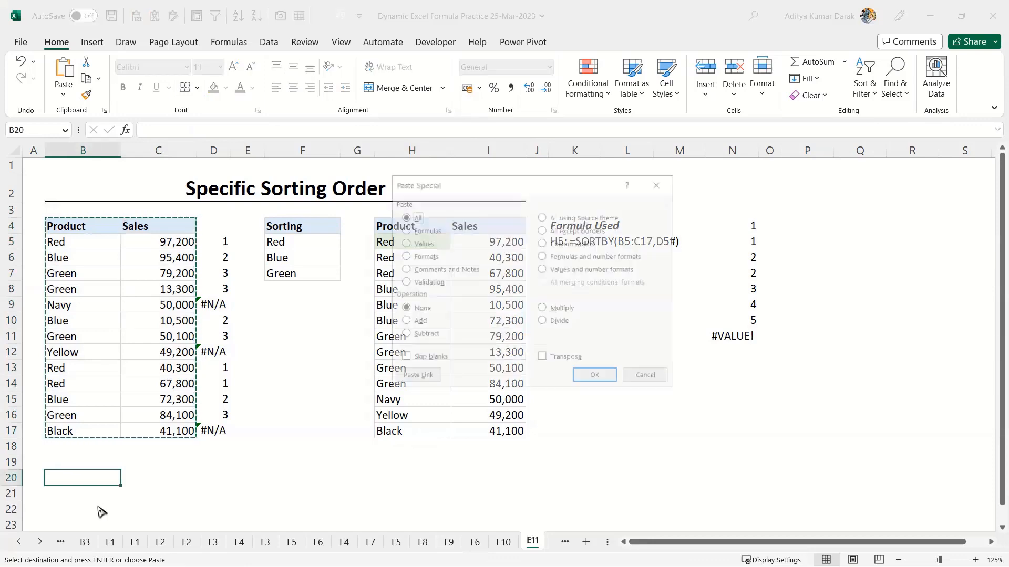
{"action": "key", "text": "e"}
{"action": "key", "text": "Return"}
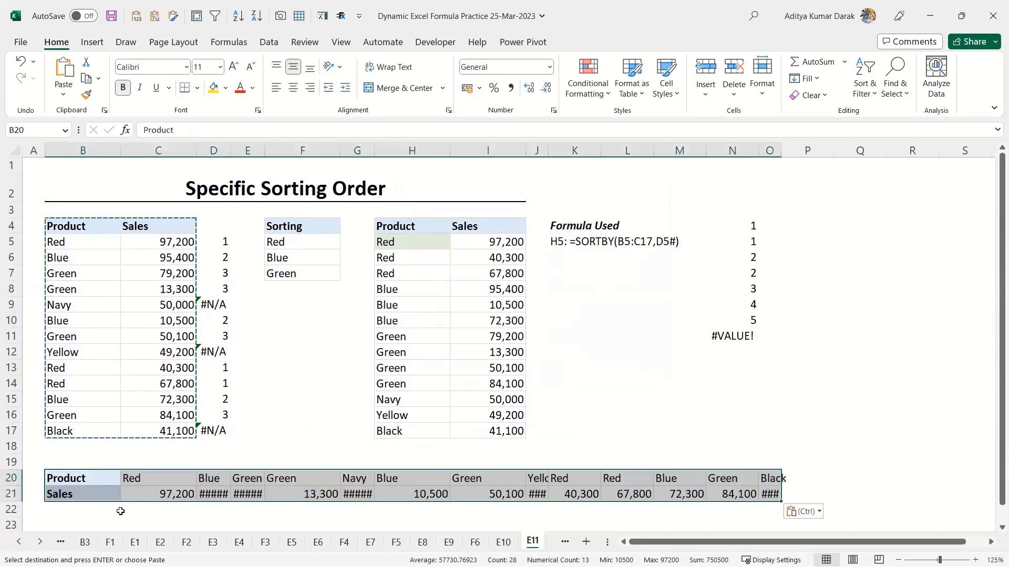
- AutoFit the column widths to the transposed table in B20:O21
{"action": "key", "text": "alt+h"}
{"action": "key", "text": "o"}
{"action": "key", "text": "i"}
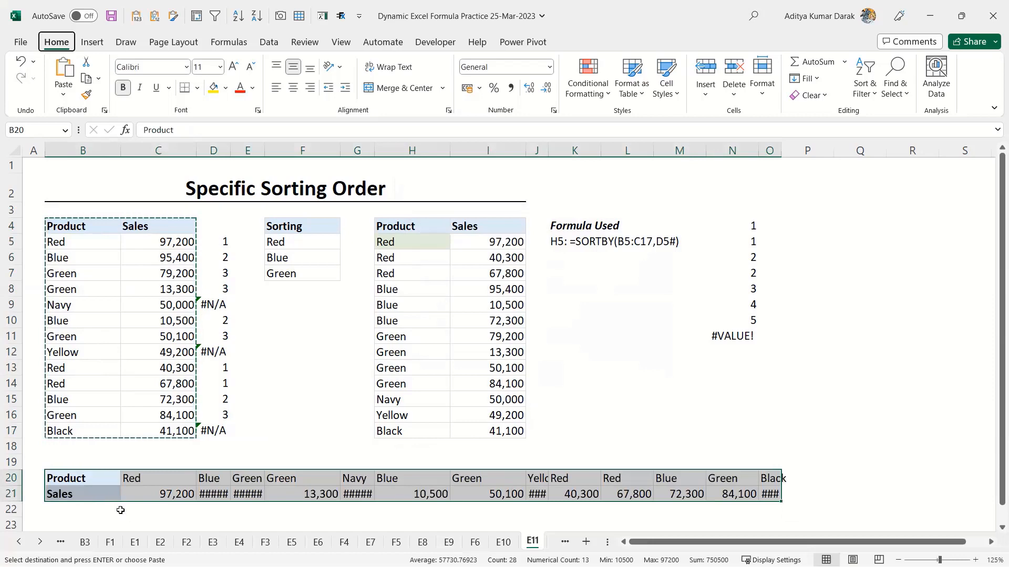
{"action": "left_click", "coordinate": [183, 495]}
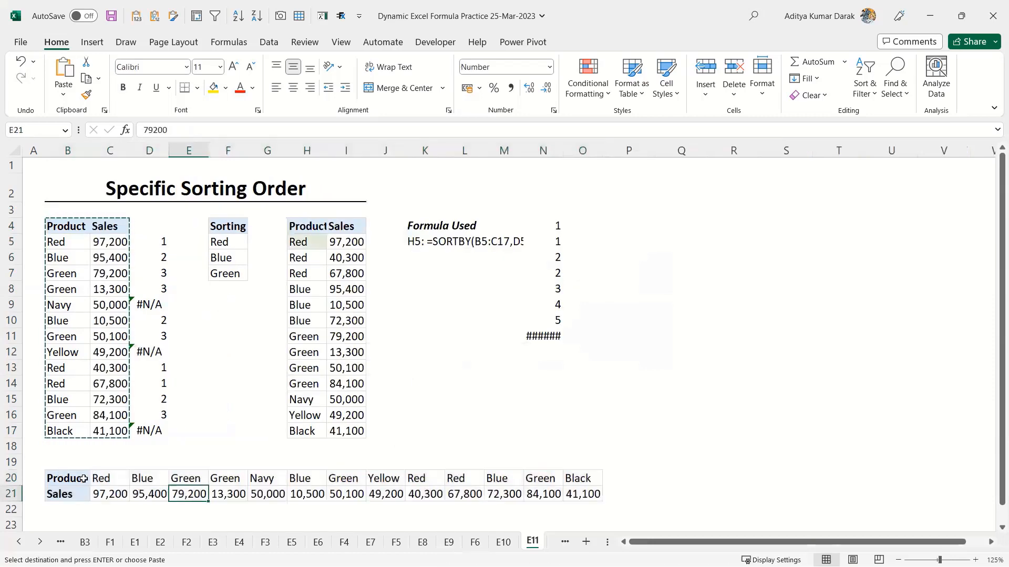
- Look over the transposed table, its product names in C20:O20, and the sorting list in F5:F7
{"action": "left_click", "coordinate": [84, 479]}
{"action": "key", "text": "ctrl+a"}
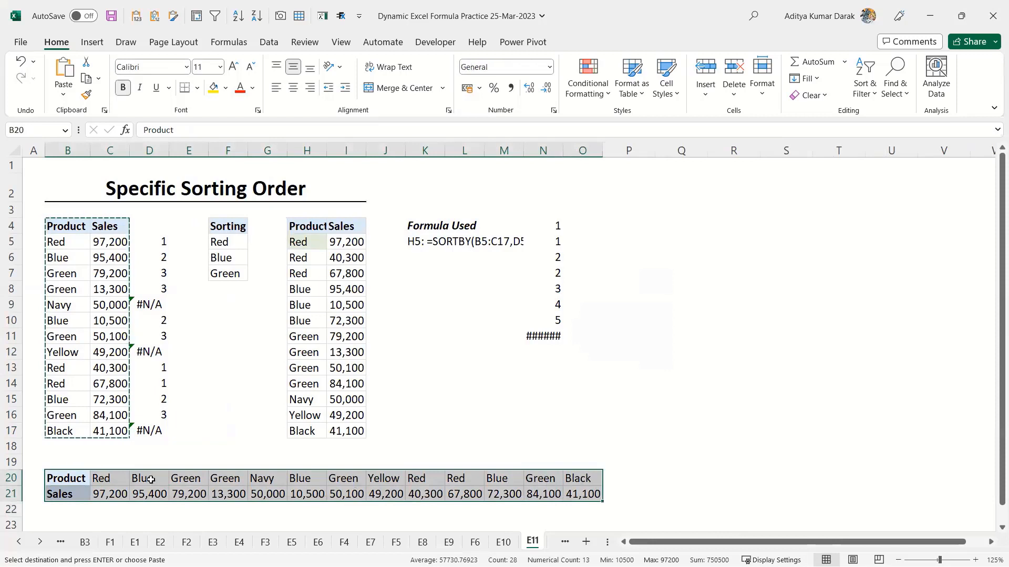
{"action": "left_click", "coordinate": [150, 480]}
{"action": "left_click_drag", "start_coordinate": [105, 479], "coordinate": [569, 472]}
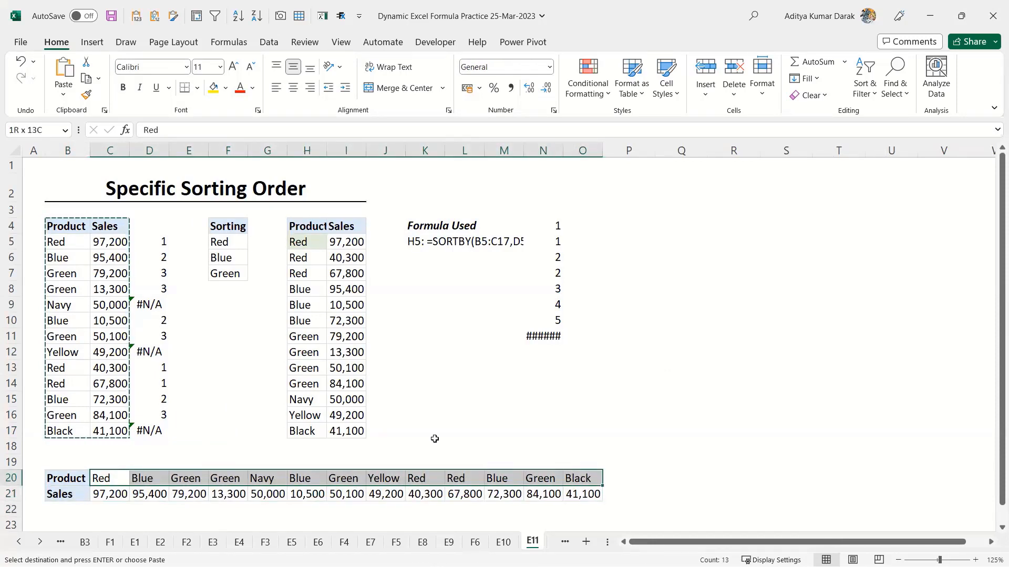
{"action": "scroll", "coordinate": [108, 440], "scroll_direction": "down", "scroll_amount": 2}
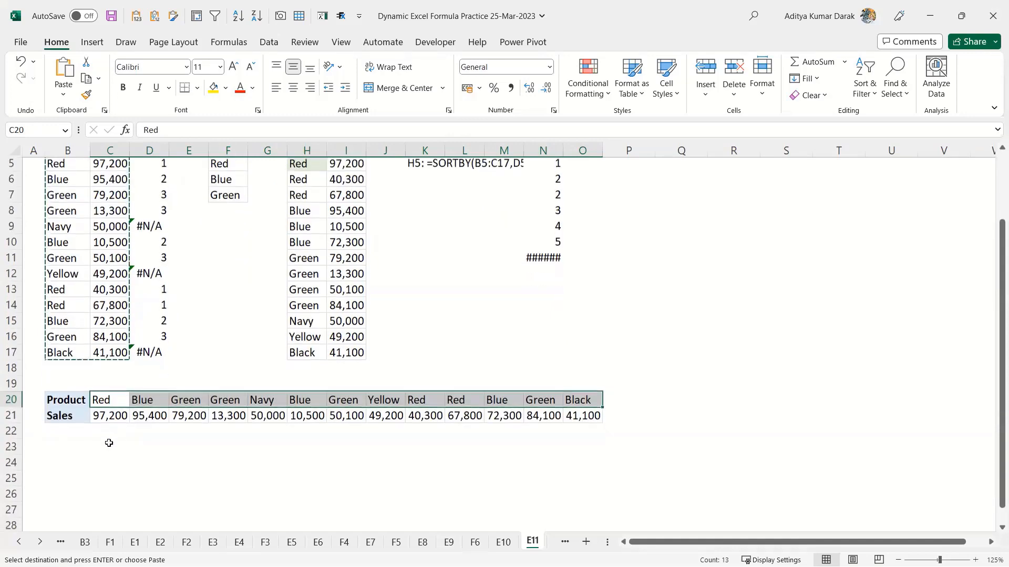
{"action": "left_click", "coordinate": [77, 442]}
{"action": "scroll", "coordinate": [192, 251], "scroll_direction": "up", "scroll_amount": 2}
{"action": "scroll", "coordinate": [192, 251], "scroll_direction": "up", "scroll_amount": 1}
{"action": "left_click_drag", "start_coordinate": [223, 241], "coordinate": [233, 274]}
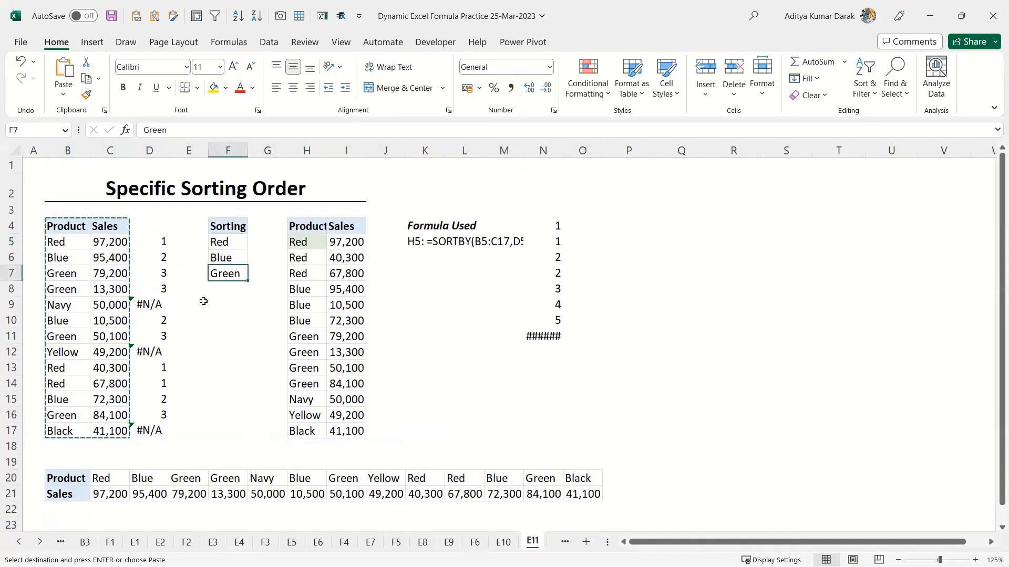
- Enter =XMATCH(C20:O20,F5:F7) in B23 to get the sorting position of each product in the horizontal table
{"action": "scroll", "coordinate": [203, 297], "scroll_direction": "down", "scroll_amount": 2}
{"action": "left_click", "coordinate": [74, 444]}
{"action": "type", "text": "=xma"}
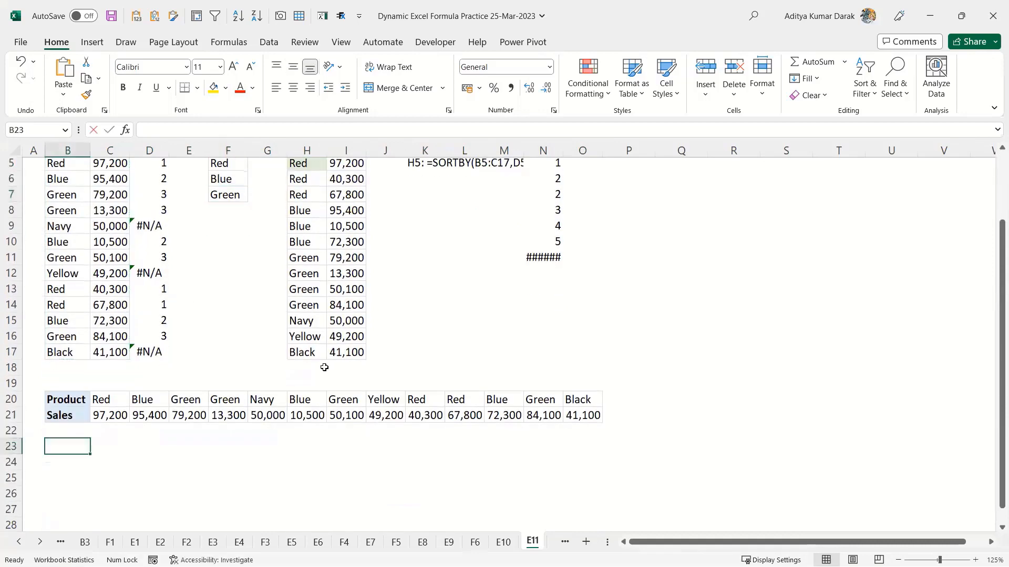
{"action": "key", "text": "Tab"}
{"action": "left_click", "coordinate": [116, 399]}
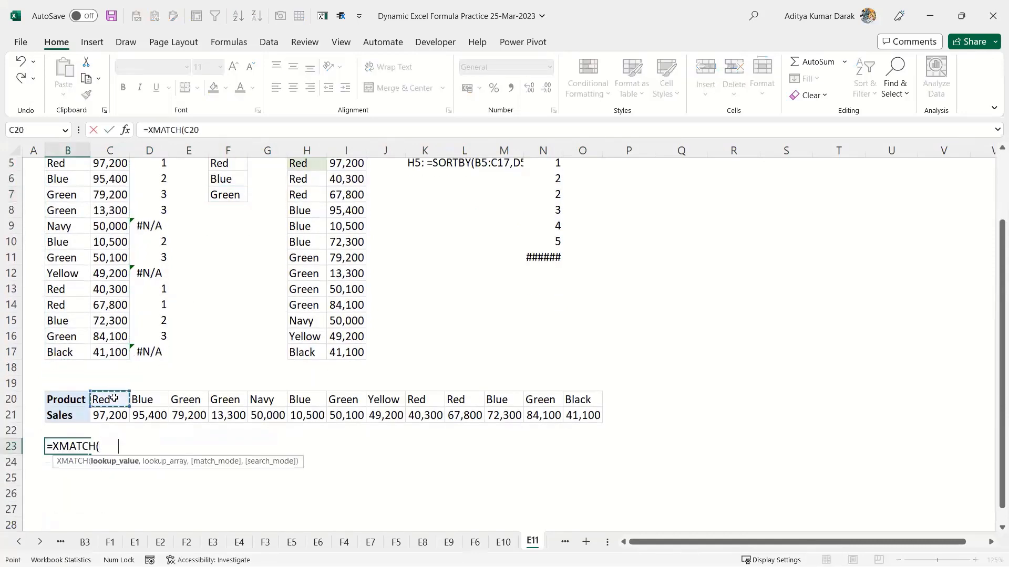
{"action": "key", "text": "ctrl+shift+Right"}
{"action": "type", "text": ","}
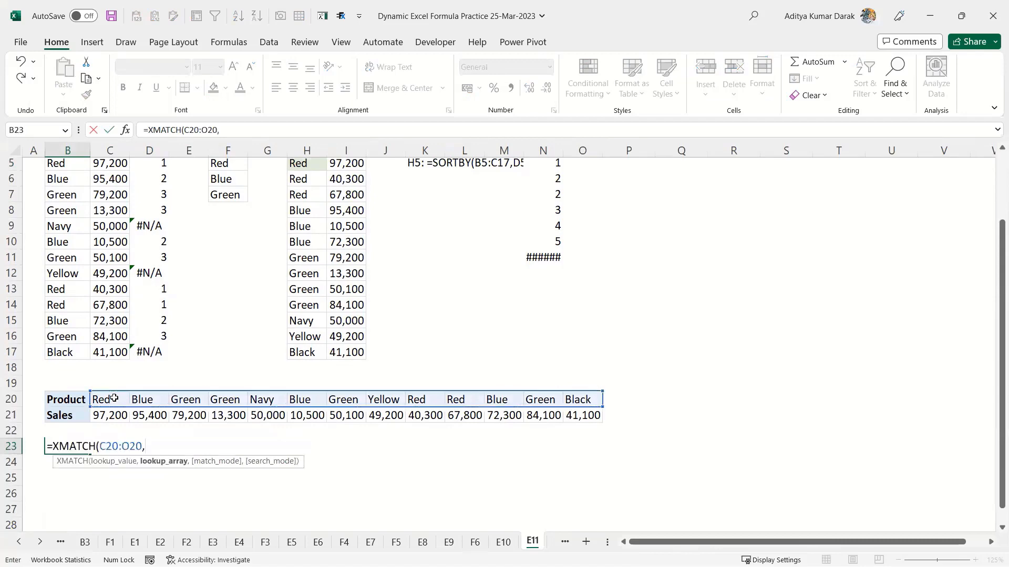
{"action": "scroll", "coordinate": [259, 245], "scroll_direction": "up", "scroll_amount": 2}
{"action": "left_click_drag", "start_coordinate": [230, 241], "coordinate": [241, 272]}
{"action": "key", "text": "Return"}
{"action": "key", "text": "Return"}
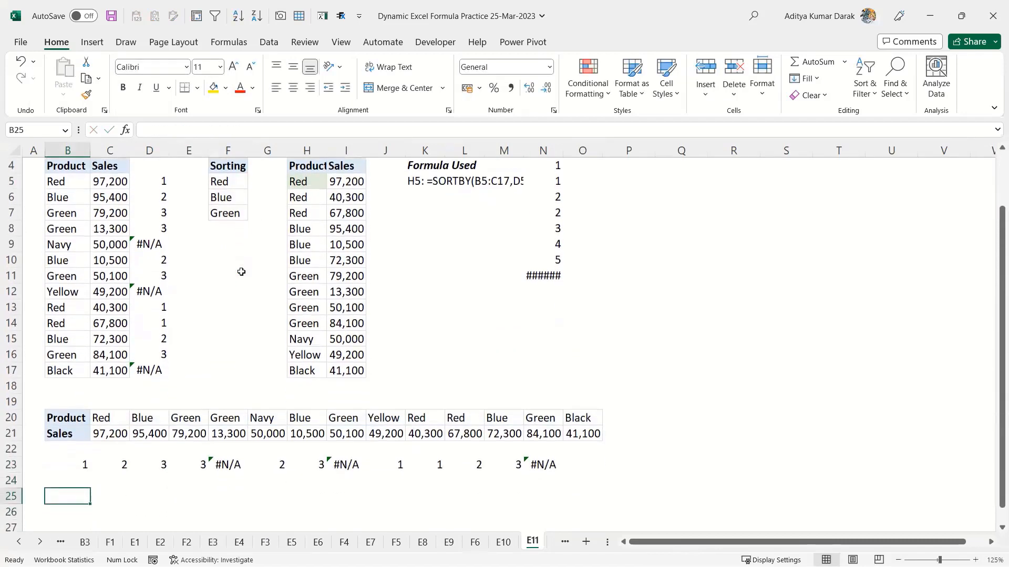
- Enter =SORTBY(B20:O21,B23#) in B25 to sort the horizontal table by the XMATCH positions
{"action": "type", "text": "=sortb"}
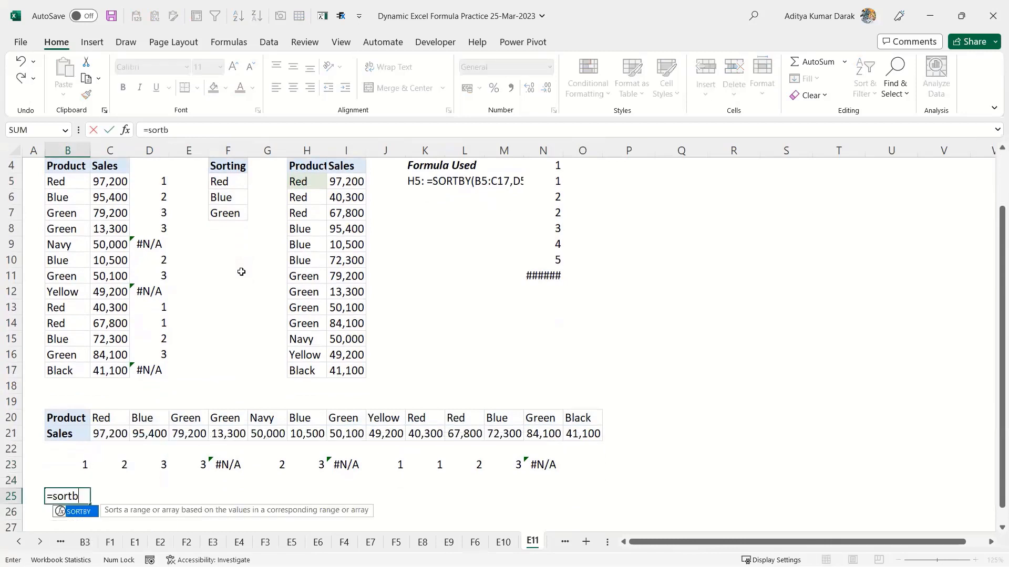
{"action": "key", "text": "Tab"}
{"action": "key", "text": "Up"}
{"action": "key", "text": "Up"}
{"action": "key", "text": "Up"}
{"action": "key", "text": "Up"}
{"action": "key", "text": "Up"}
{"action": "key", "text": "shift+Down"}
{"action": "key", "text": "ctrl+shift+Right"}
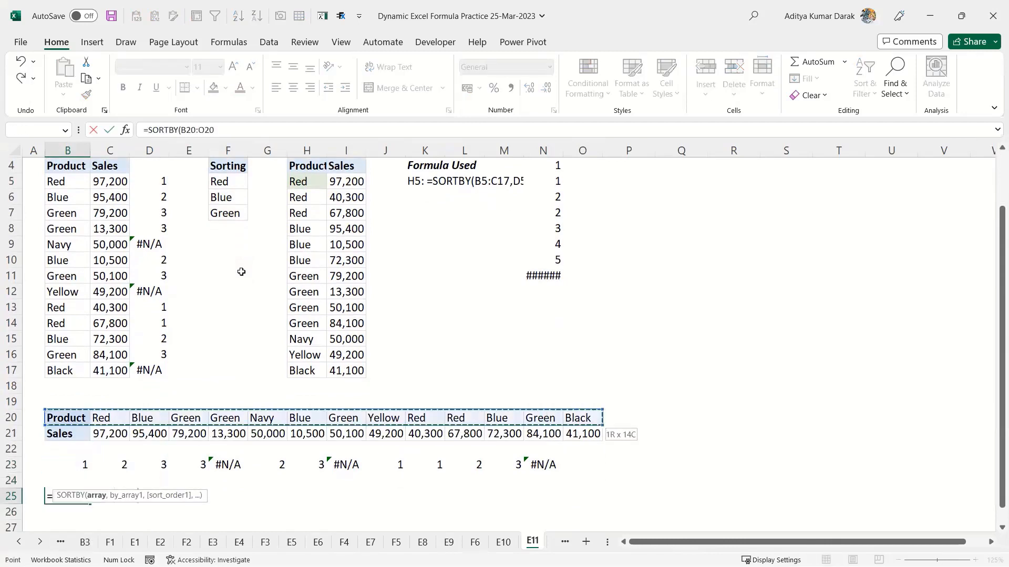
{"action": "type", "text": ","}
{"action": "key", "text": "Up"}
{"action": "key", "text": "Up"}
{"action": "key", "text": "ctrl+shift+Right"}
{"action": "key", "text": "Return"}
{"action": "key", "text": "Up"}
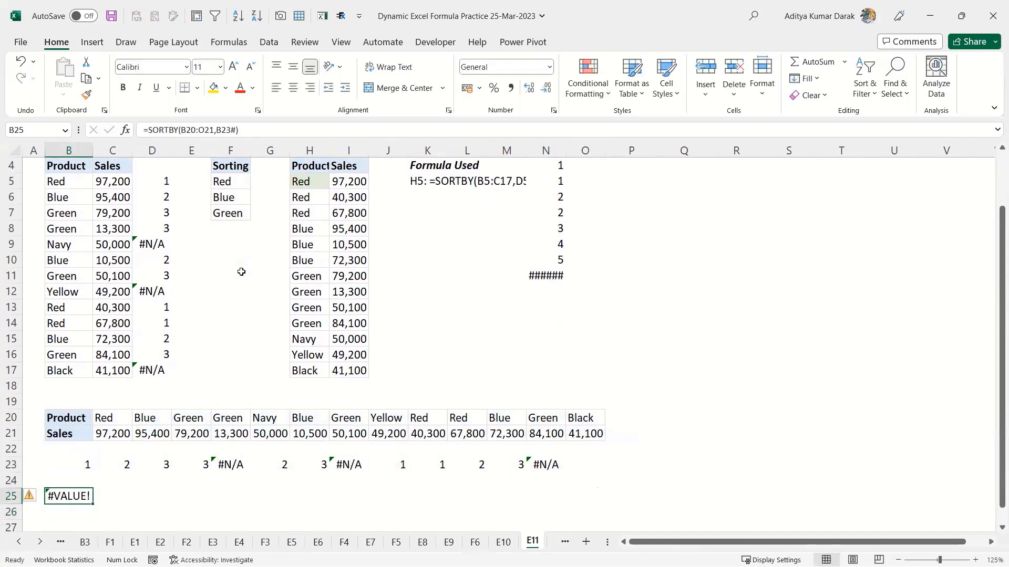
- Replace the B23# reference in B25's SORTBY formula with XMATCH(C20:O20,F5:F7) copied from B23
{"action": "key", "text": "F2"}
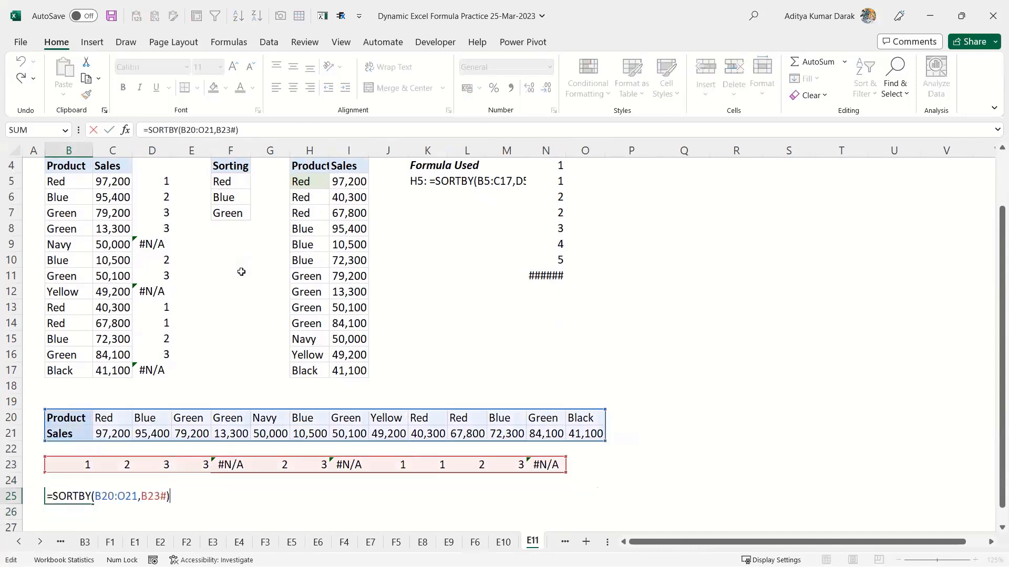
{"action": "left_click", "coordinate": [141, 494]}
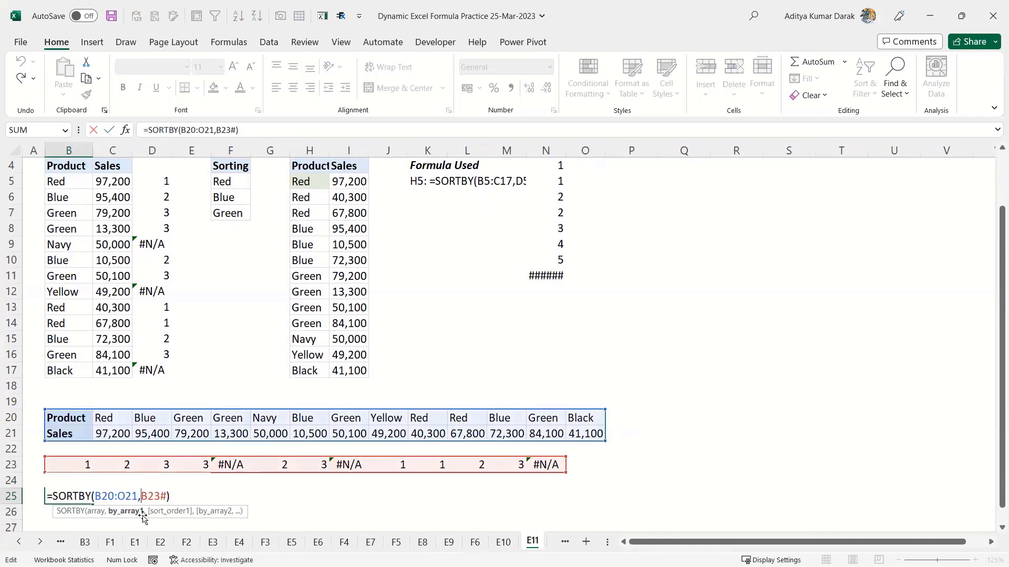
{"action": "left_click", "coordinate": [90, 464]}
{"action": "double_click", "coordinate": [88, 464]}
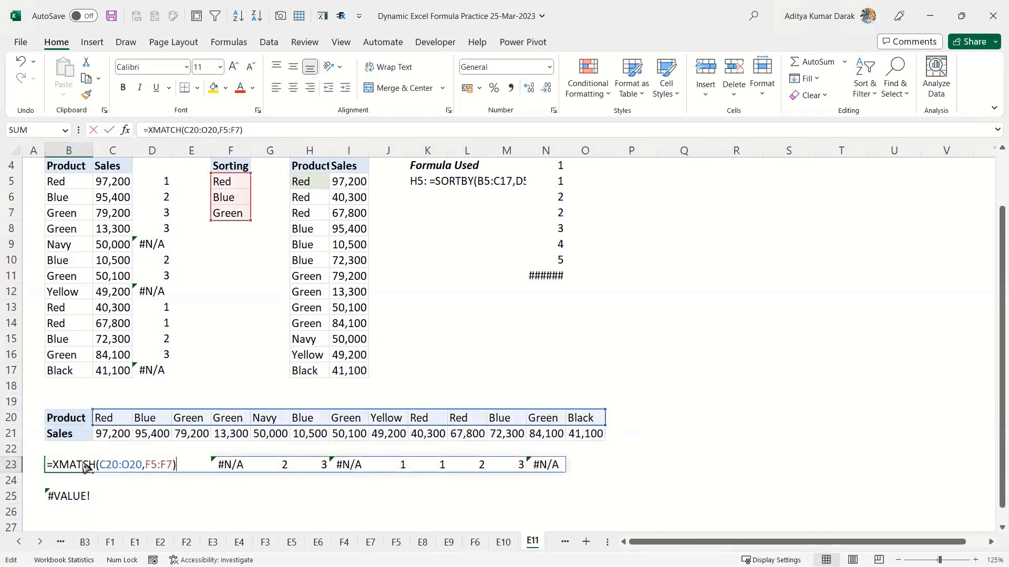
{"action": "key", "text": "Return"}
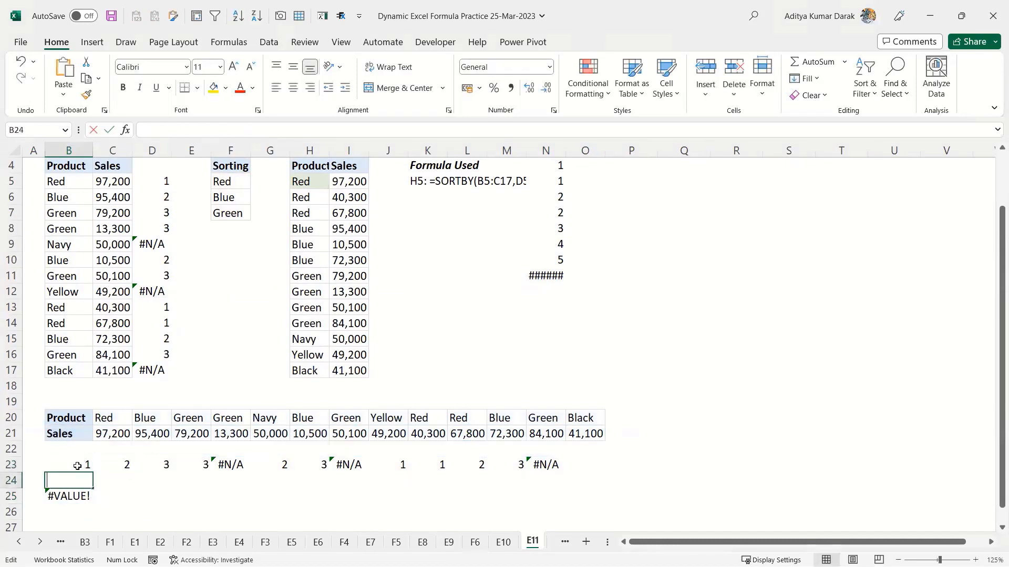
{"action": "left_click", "coordinate": [68, 494]}
{"action": "double_click", "coordinate": [159, 497]}
{"action": "type", "text": "#"}
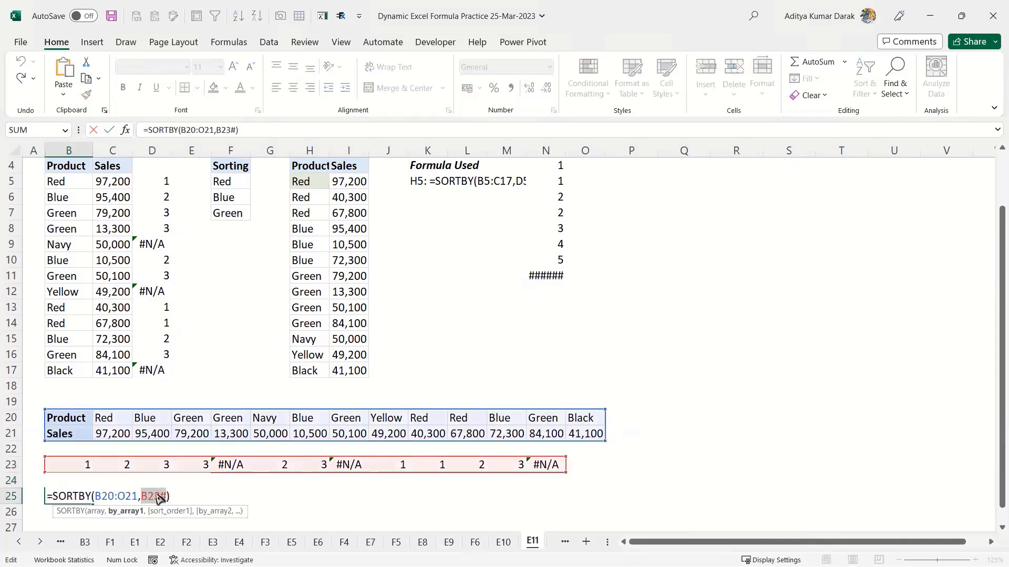
{"action": "type", "text": "=XMATCH(C20:O20,F5:F7)"}
{"action": "key", "text": "BackSpace"}
{"action": "key", "text": "Return"}
{"action": "key", "text": "Up"}
- Change the SORTBY array in B25 to C20:O21 so it excludes the header column
{"action": "key", "text": "F2"}
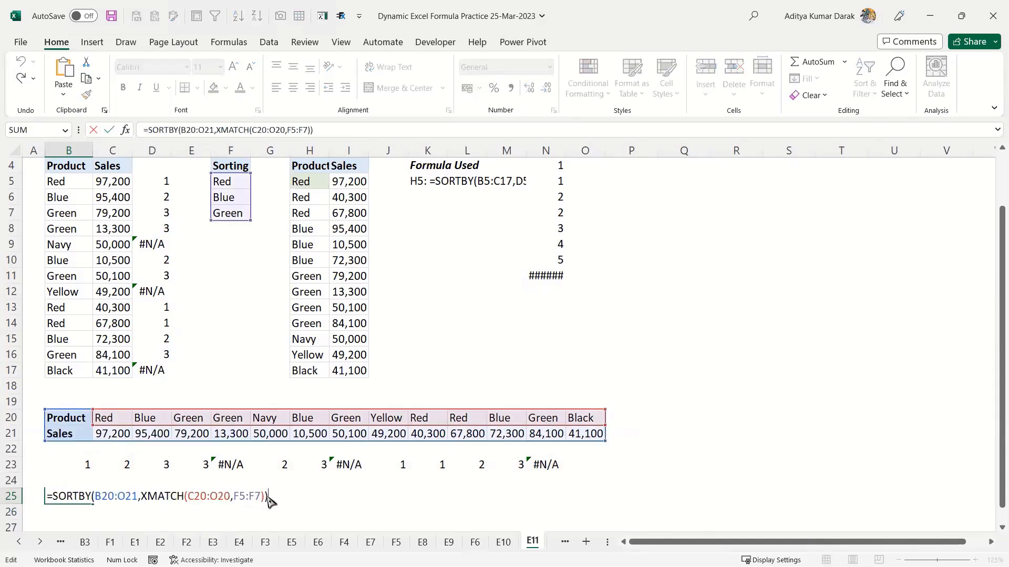
{"action": "left_click_drag", "start_coordinate": [46, 441], "coordinate": [87, 441]}
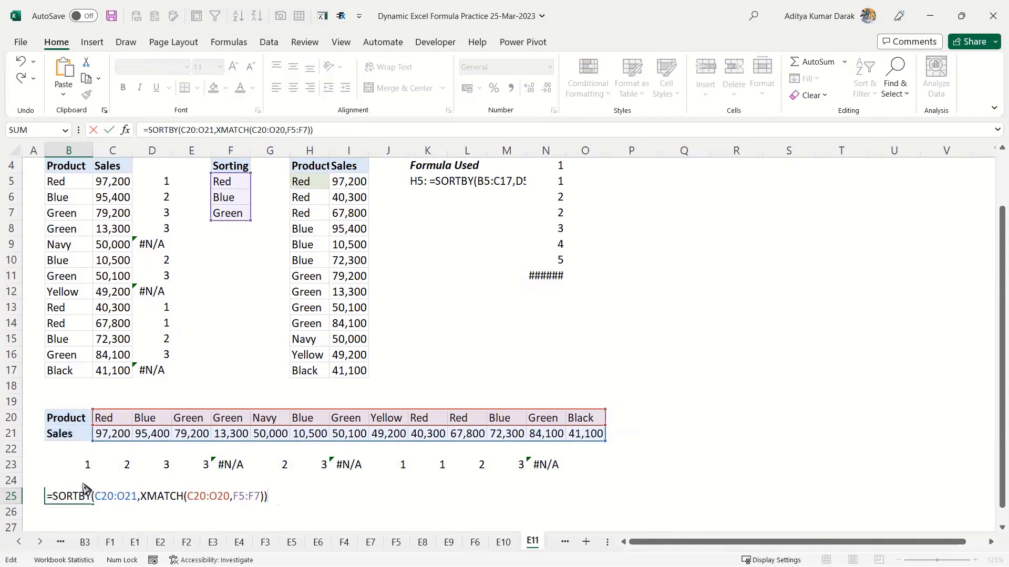
{"action": "key", "text": "ctrl+Return"}
- Move the SORTBY formula from B25 to C25 and copy the Product and Sales labels into B25:B26
{"action": "left_click_drag", "start_coordinate": [84, 489], "coordinate": [127, 495]}
{"action": "left_click_drag", "start_coordinate": [67, 419], "coordinate": [89, 512]}
{"action": "left_click", "coordinate": [349, 509]}
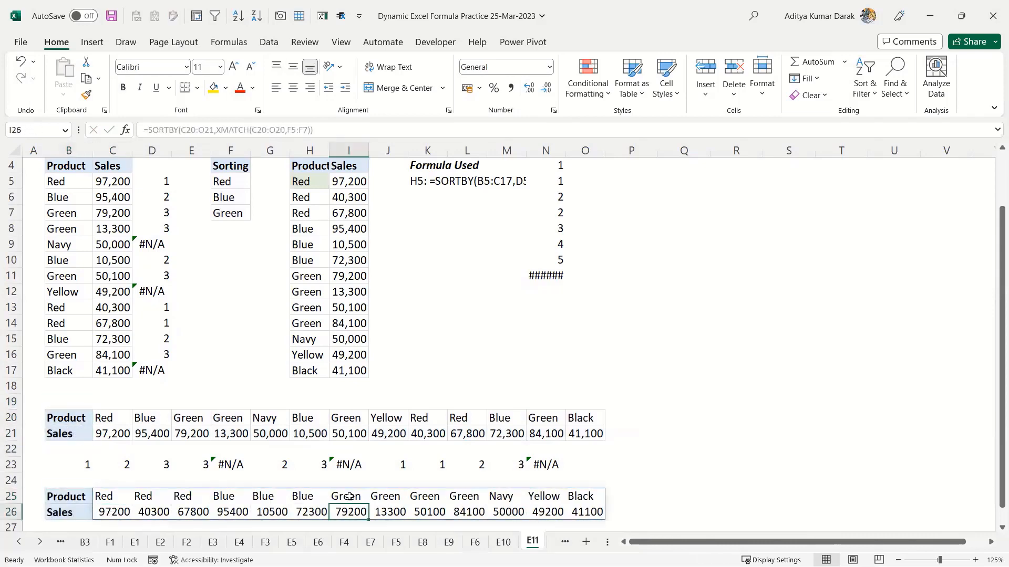
- Examine the horizontally sorted table and the ranges used by the SORTBY formula in C25
{"action": "scroll", "coordinate": [349, 496], "scroll_direction": "down", "scroll_amount": 3}
{"action": "left_click", "coordinate": [134, 384]}
{"action": "key", "text": "Up"}
{"action": "key", "text": "Up"}
{"action": "key", "text": "Up"}
{"action": "key", "text": "Left"}
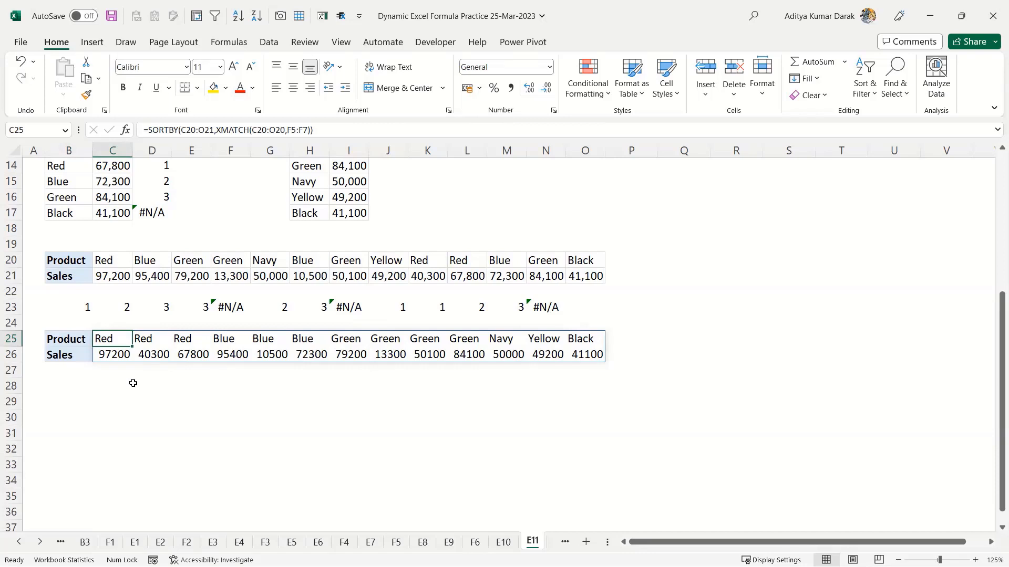
{"action": "key", "text": "F2"}
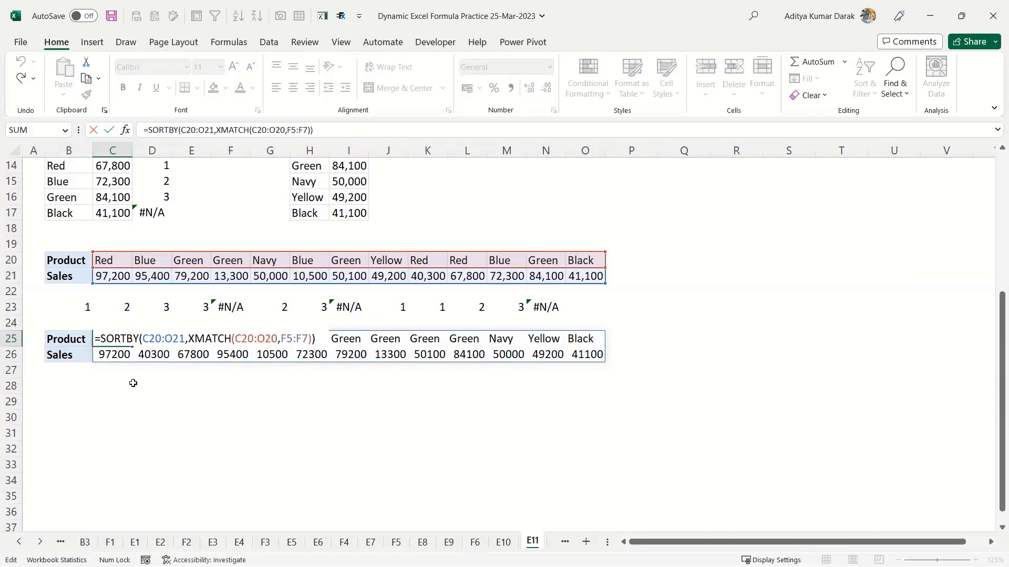
{"action": "key", "text": "ctrl+Return"}
- Open sheet F7 on the XLOOKUP function and look over its two student score tables
{"action": "key", "text": "ctrl+Up"}
{"action": "key", "text": "ctrl+Up"}
{"action": "key", "text": "ctrl+Up"}
{"action": "key", "text": "ctrl+Up"}
{"action": "key", "text": "ctrl+Up"}
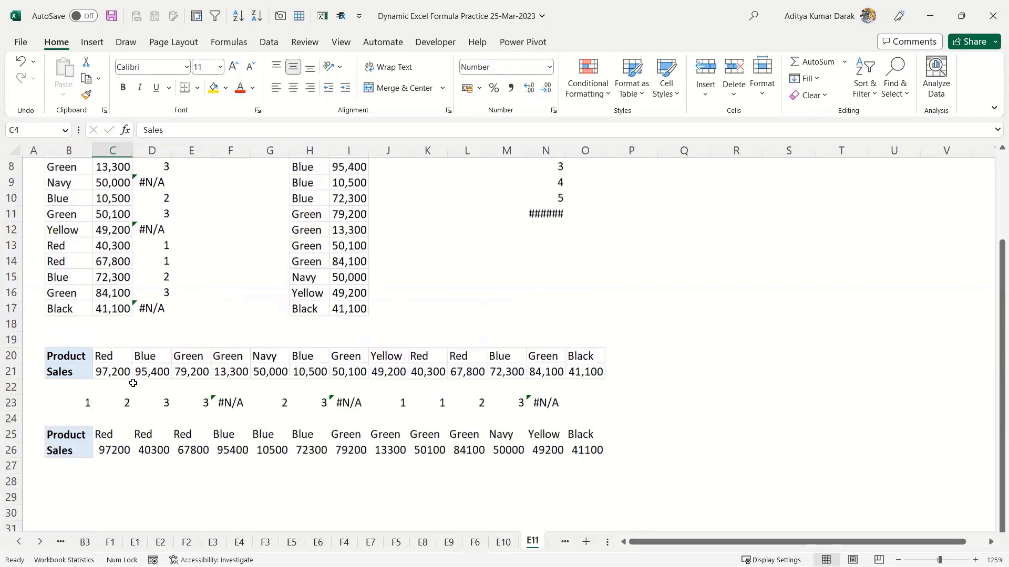
{"action": "key", "text": "ctrl+Page_Down"}
{"action": "key", "text": "ctrl+Page_Down"}
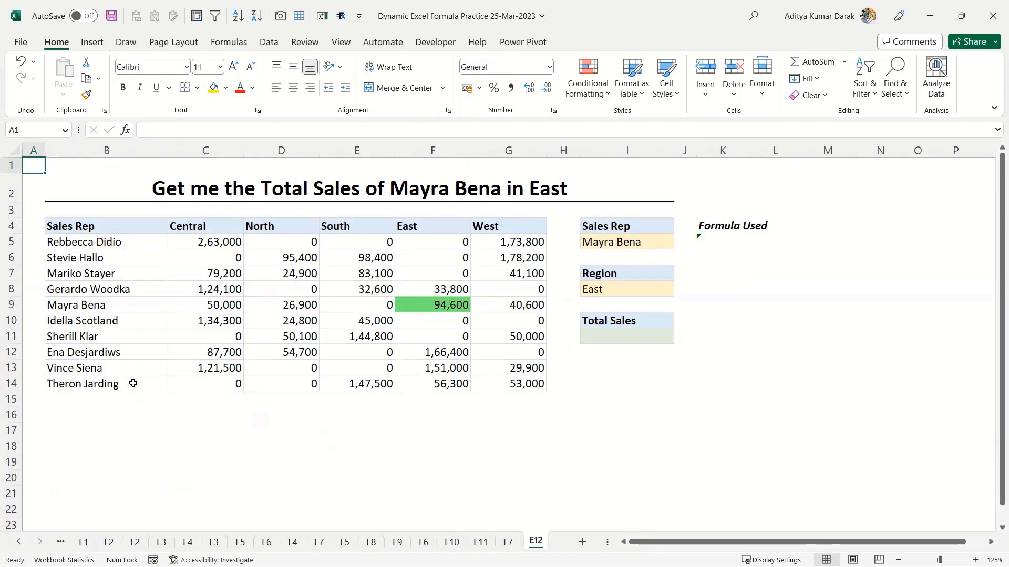
{"action": "key", "text": "ctrl+Page_Up"}
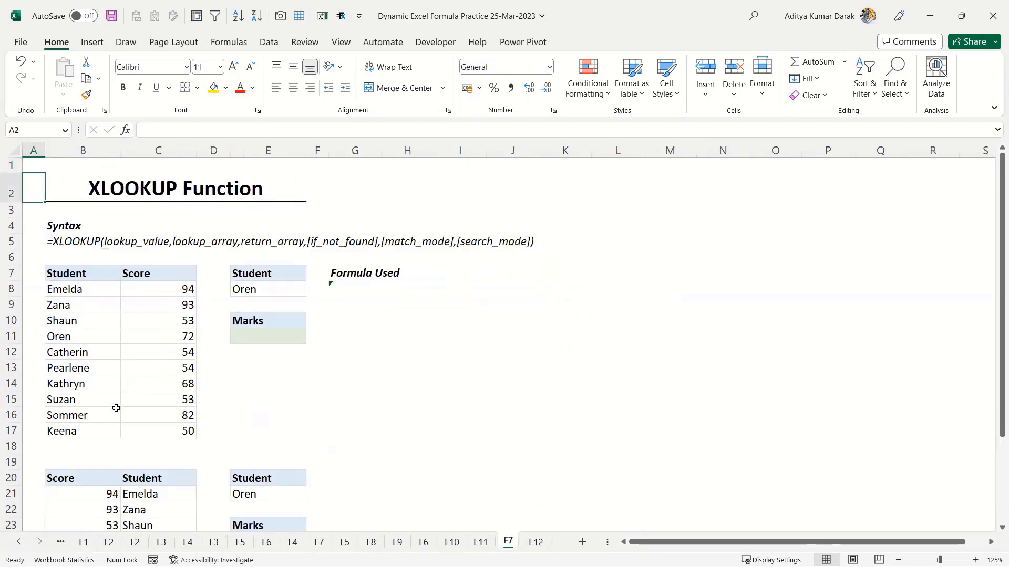
{"action": "scroll", "coordinate": [114, 413], "scroll_direction": "down", "scroll_amount": 2}
{"action": "scroll", "coordinate": [114, 412], "scroll_direction": "up", "scroll_amount": 2}
- Enter =VLOOKUP(E8,B8:C17,2,FALSE) in E11 to return the marks of the student in E8
{"action": "left_click", "coordinate": [276, 335]}
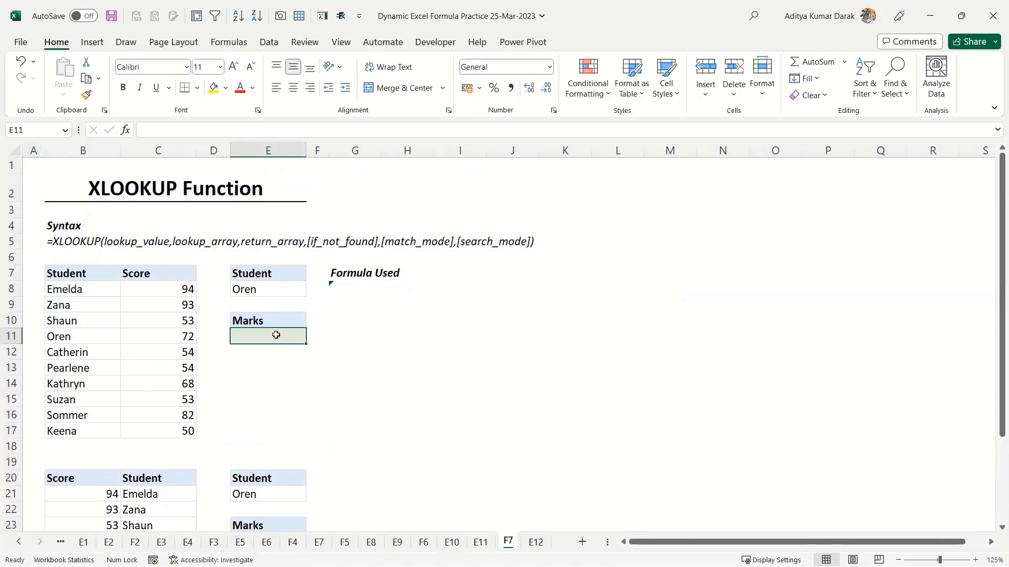
{"action": "type", "text": "=vlo"}
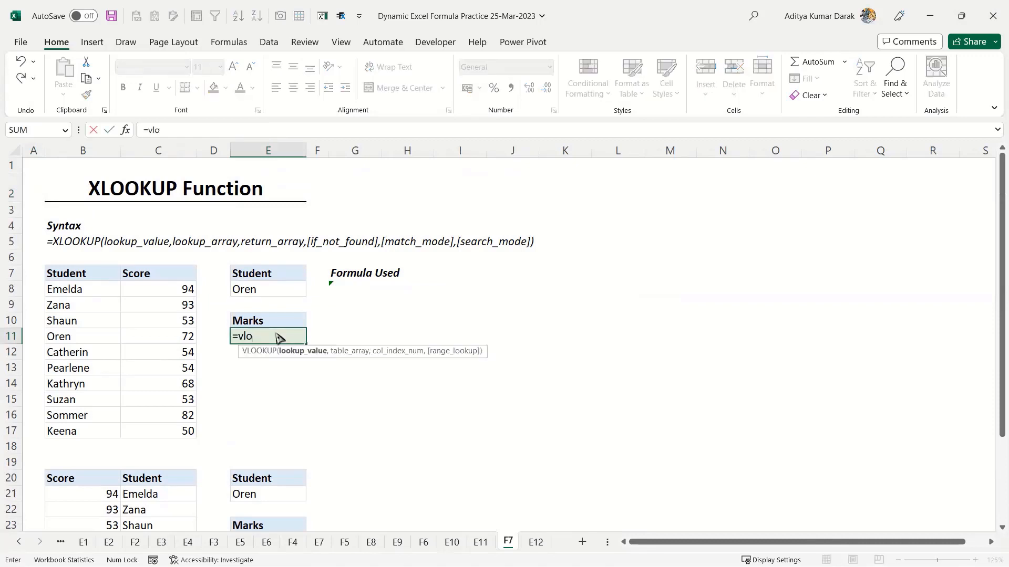
{"action": "key", "text": "Tab"}
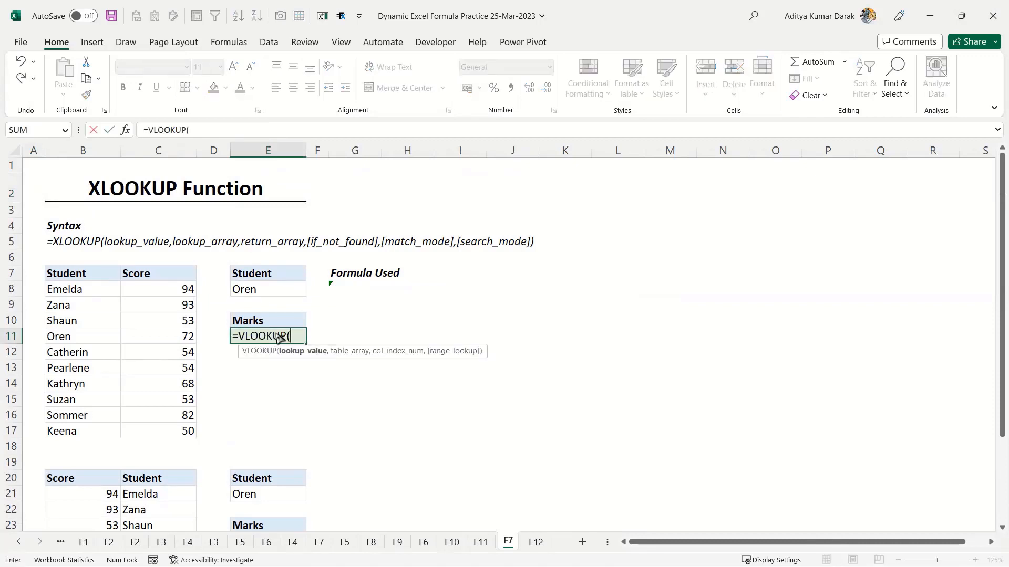
{"action": "left_click", "coordinate": [298, 286]}
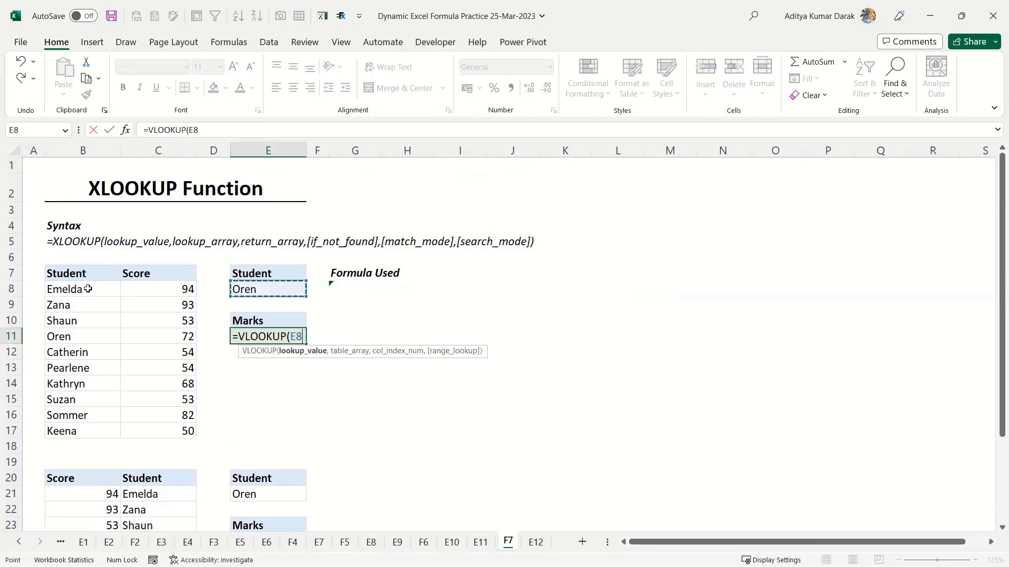
{"action": "type", "text": ","}
{"action": "left_click_drag", "start_coordinate": [80, 290], "coordinate": [189, 425]}
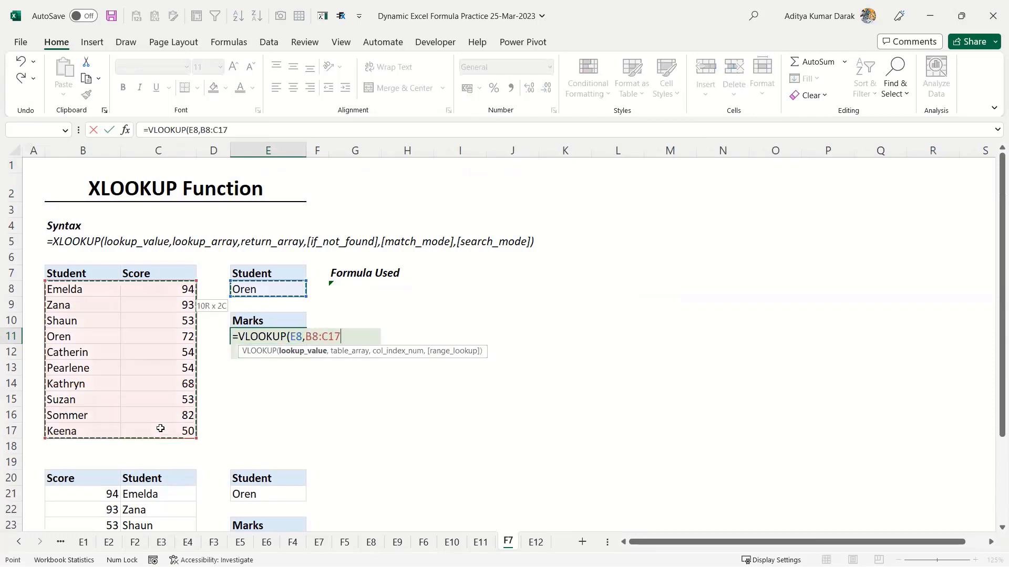
{"action": "type", "text": ",2,"}
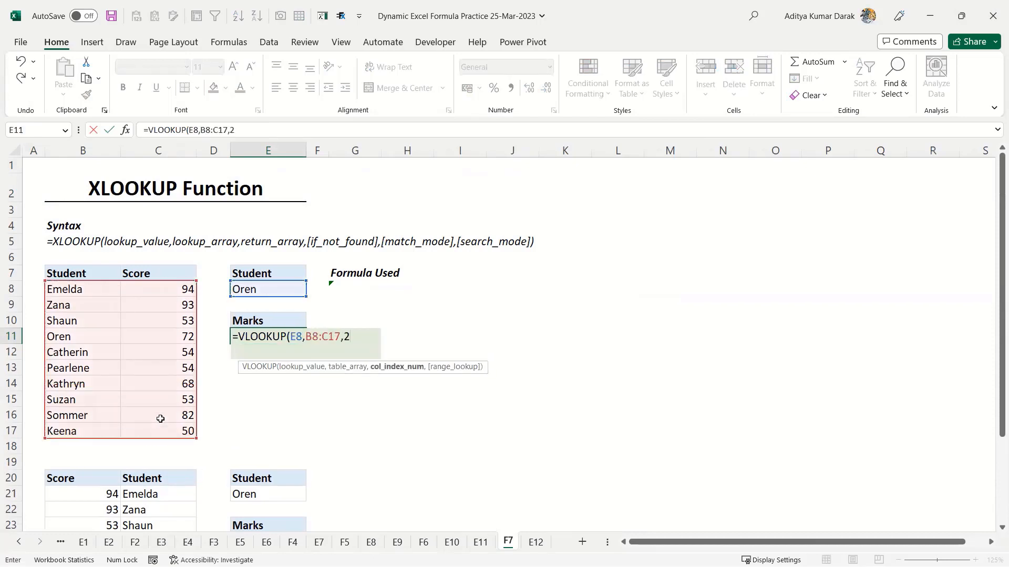
{"action": "key", "text": "Tab"}
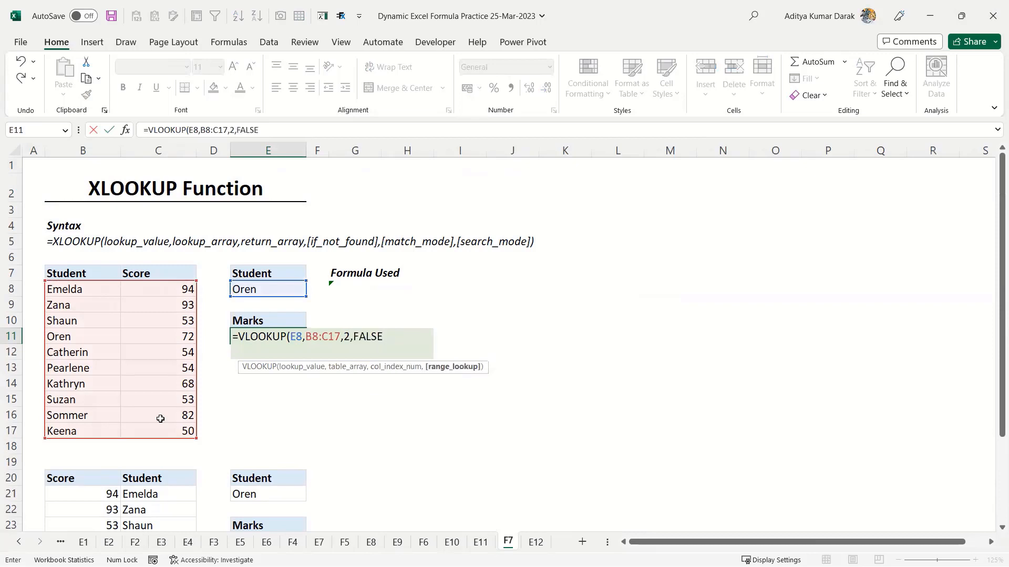
{"action": "key", "text": "Return"}
{"action": "key", "text": "Up"}
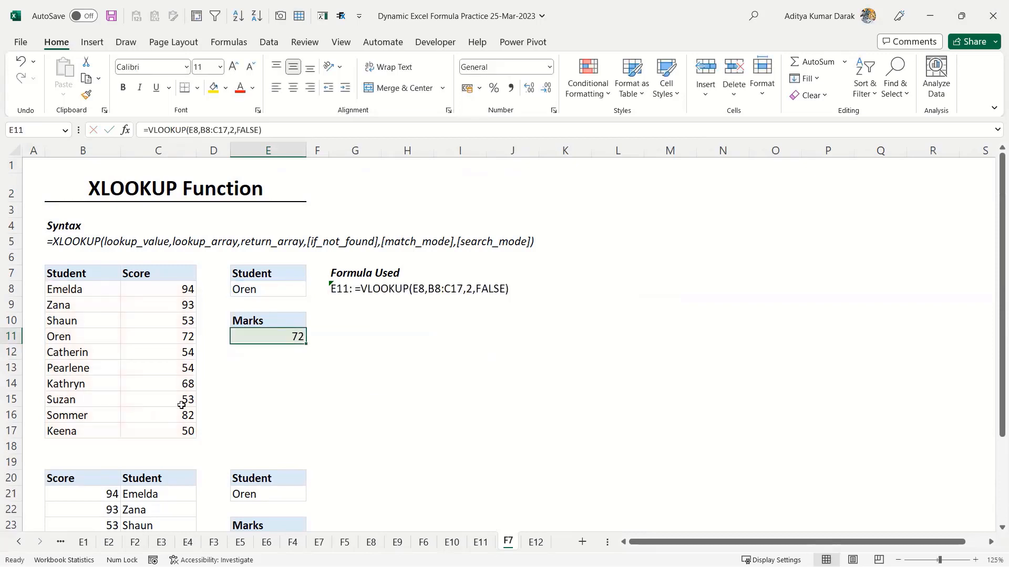
- Check the VLOOKUP result against row B11:C11 and inspect the second table with scores placed before students
{"action": "left_click_drag", "start_coordinate": [157, 336], "coordinate": [79, 337]}
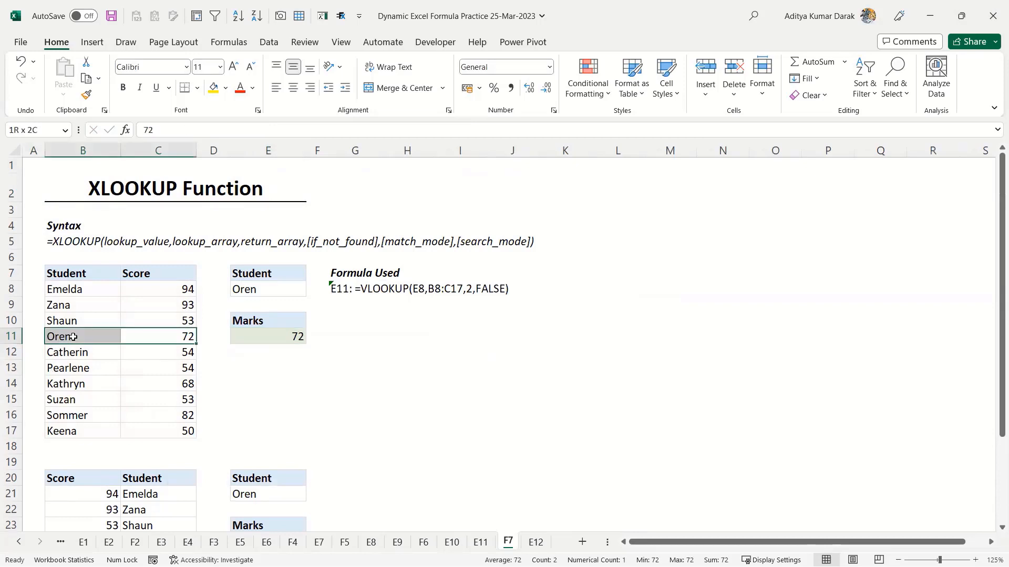
{"action": "scroll", "coordinate": [74, 329], "scroll_direction": "down", "scroll_amount": 2}
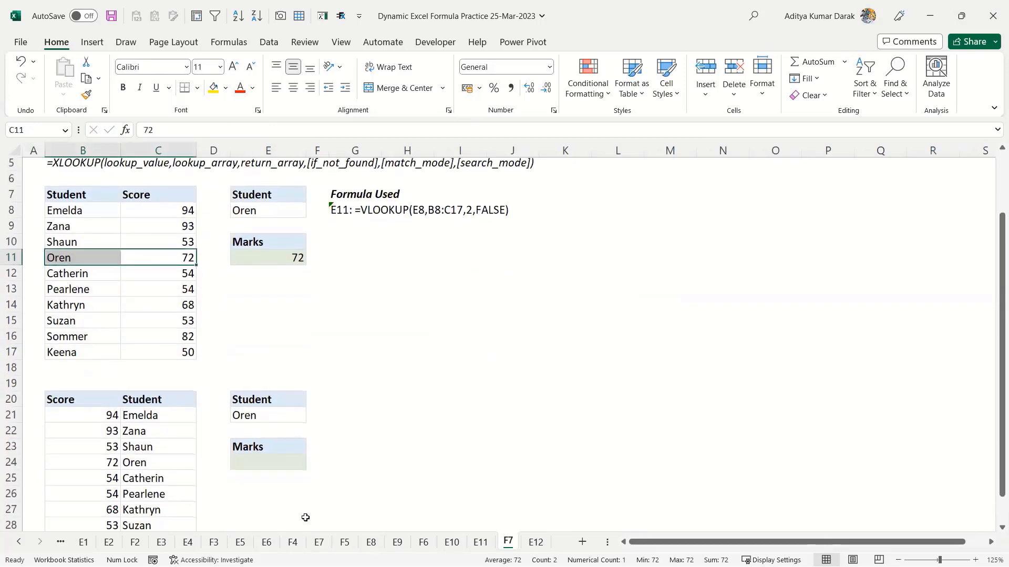
{"action": "left_click", "coordinate": [287, 465]}
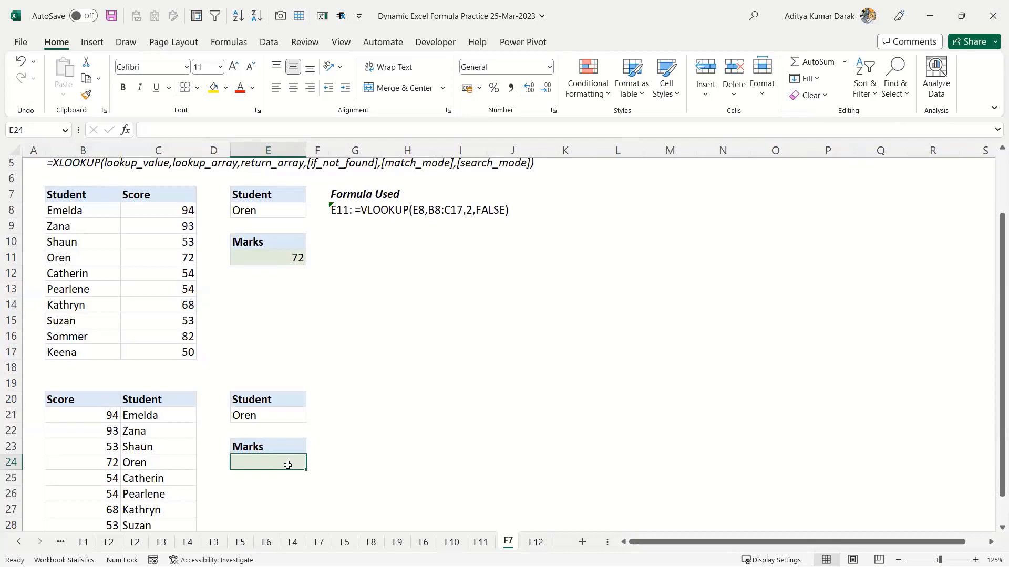
- Clear the VLOOKUP formula from E11 and enter =XLOOKUP(E8,B8:B17,C8:C17) there instead
{"action": "left_click", "coordinate": [284, 254]}
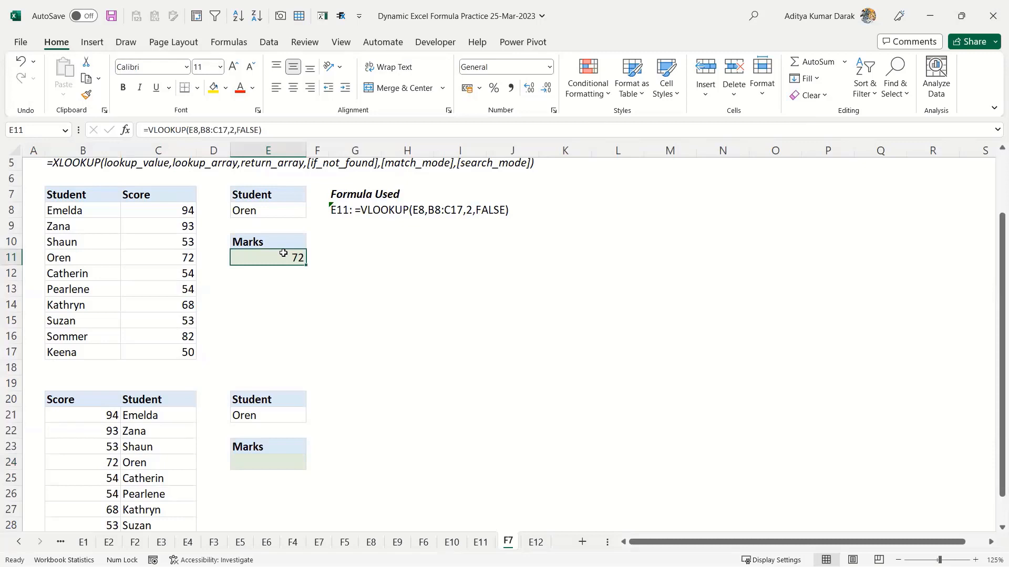
{"action": "key", "text": "Delete"}
{"action": "type", "text": "=xlok"}
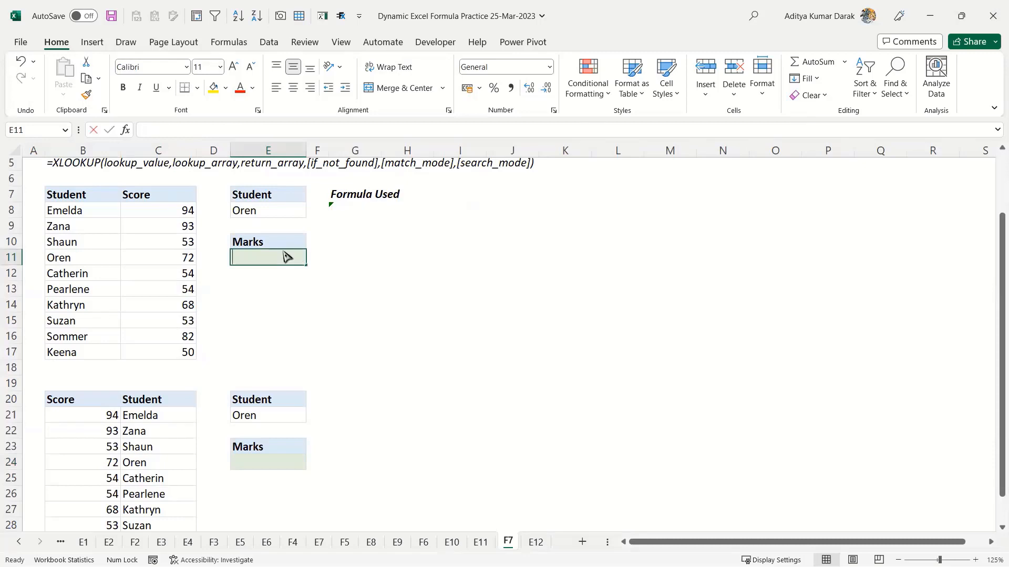
{"action": "key", "text": "BackSpace"}
{"action": "key", "text": "Tab"}
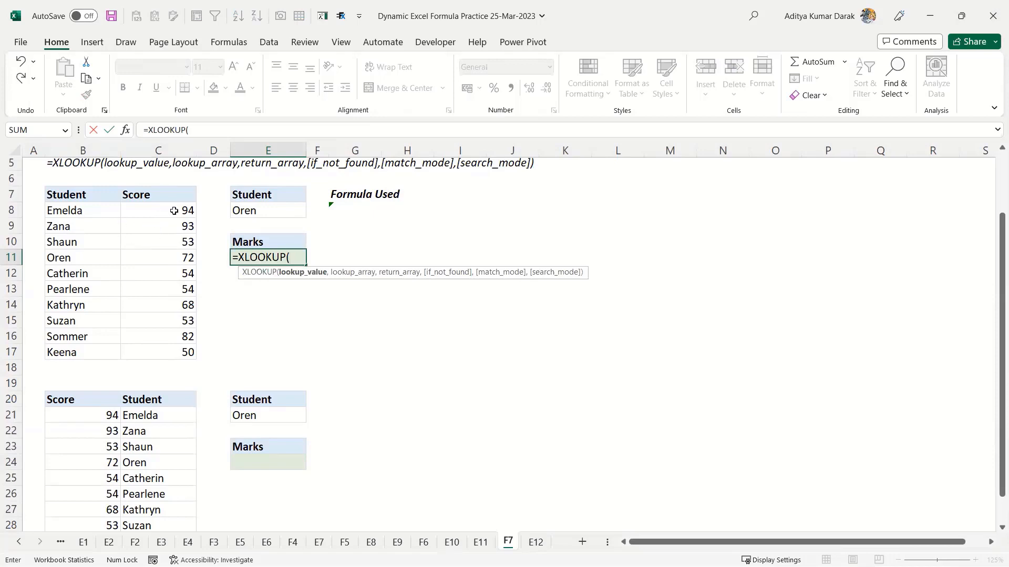
{"action": "left_click", "coordinate": [264, 210]}
{"action": "type", "text": ","}
{"action": "left_click_drag", "start_coordinate": [100, 210], "coordinate": [85, 354]}
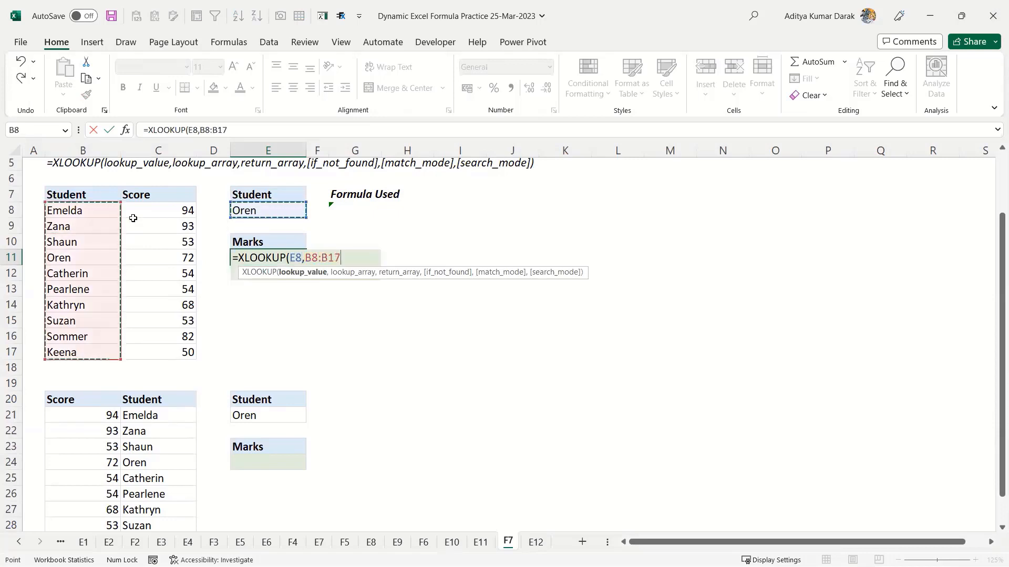
{"action": "type", "text": ","}
{"action": "left_click_drag", "start_coordinate": [156, 213], "coordinate": [162, 347]}
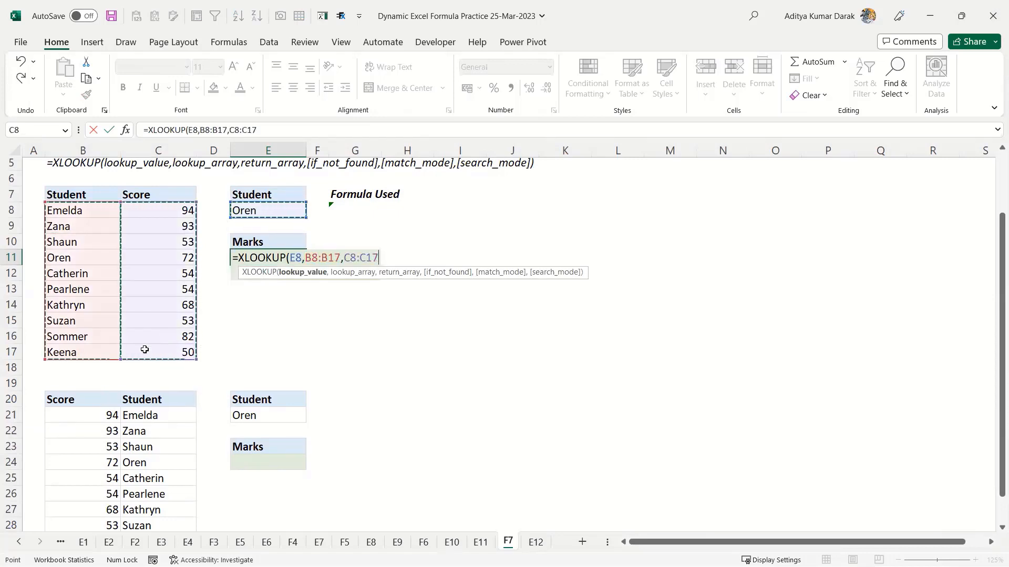
{"action": "key", "text": "ctrl+Return"}
- Enter =E8 in E13 to reference the student lookup value, and return to the XLOOKUP cell E11
{"action": "key", "text": "Up"}
{"action": "key", "text": "Up"}
{"action": "key", "text": "Up"}
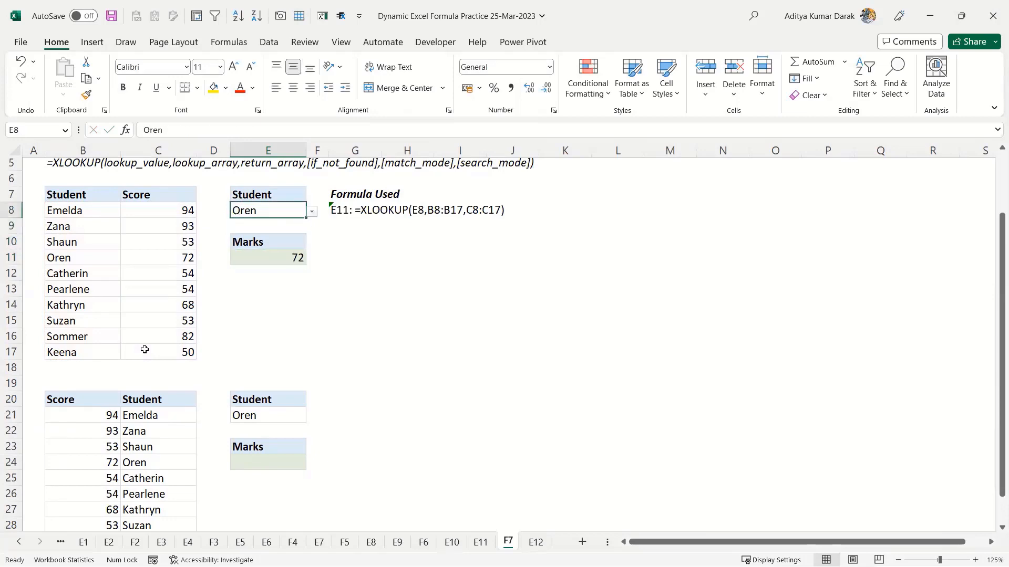
{"action": "key", "text": "Down"}
{"action": "key", "text": "Down"}
{"action": "key", "text": "Down"}
{"action": "key", "text": "Down"}
{"action": "key", "text": "Down"}
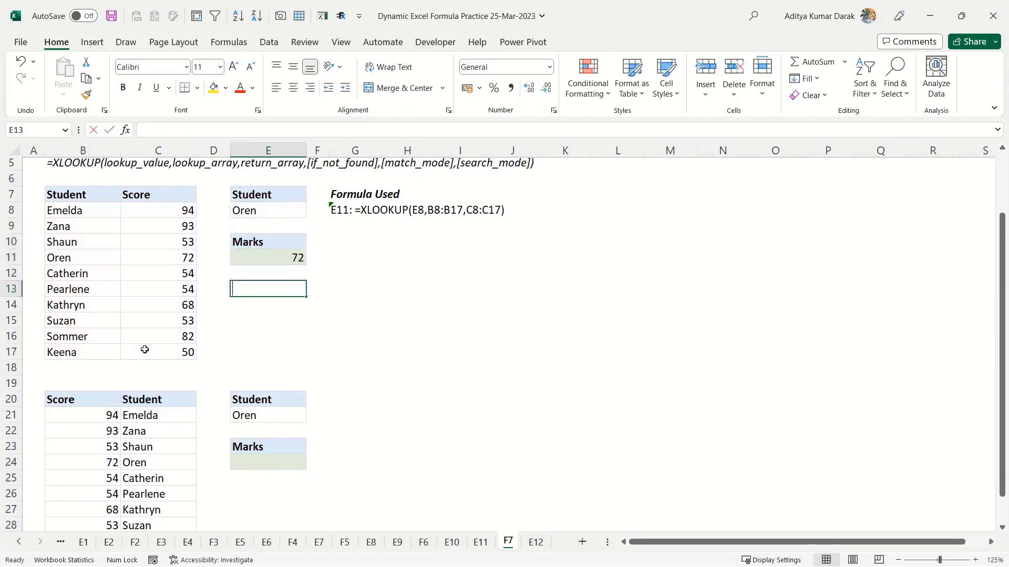
{"action": "type", "text": "="}
{"action": "key", "text": "Up"}
{"action": "key", "text": "Up"}
{"action": "key", "text": "Up"}
{"action": "key", "text": "Up"}
{"action": "key", "text": "Up"}
{"action": "key", "text": "Return"}
{"action": "key", "text": "Up"}
{"action": "key", "text": "Up"}
{"action": "key", "text": "Up"}
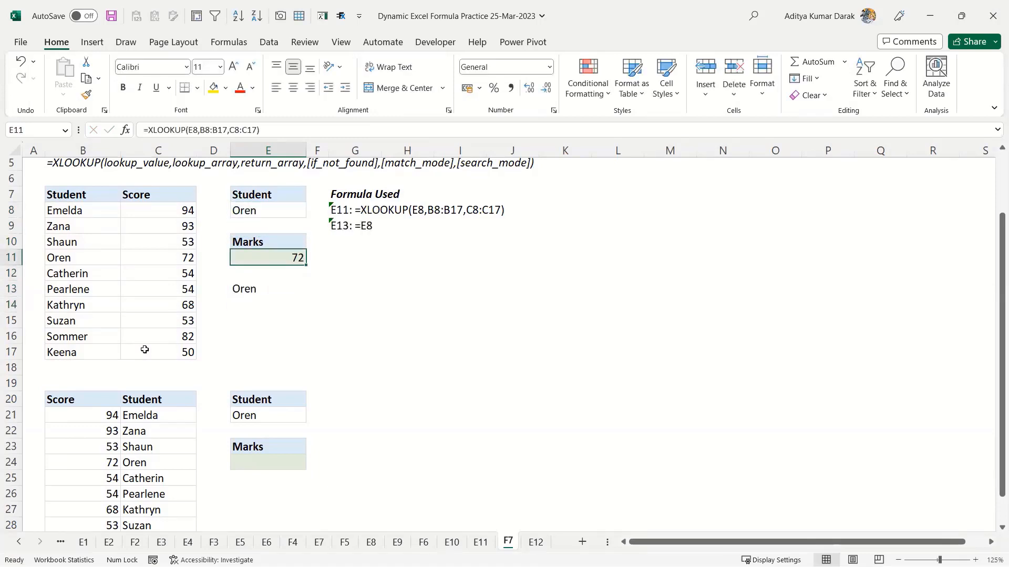
- Change the lookup value of the XLOOKUP formula in E11 from E8 to E13
{"action": "key", "text": "F2"}
{"action": "left_click", "coordinate": [294, 259]}
{"action": "double_click", "coordinate": [294, 259]}
{"action": "left_click", "coordinate": [233, 289]}
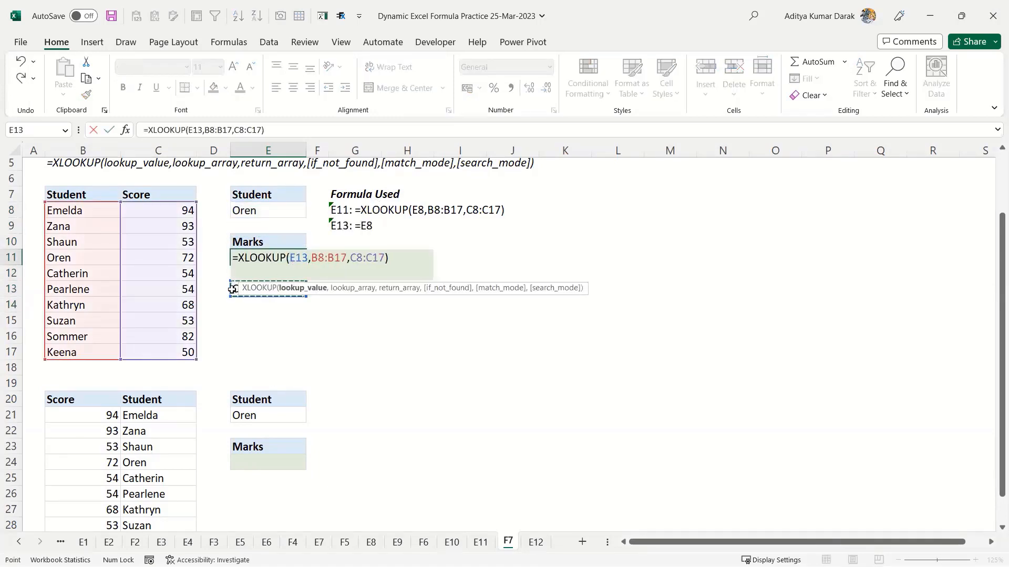
{"action": "key", "text": "Return"}
{"action": "key", "text": "Up"}
- Replace the formula in E13 with a student name that is missing from the student list
{"action": "key", "text": "Down"}
{"action": "key", "text": "Down"}
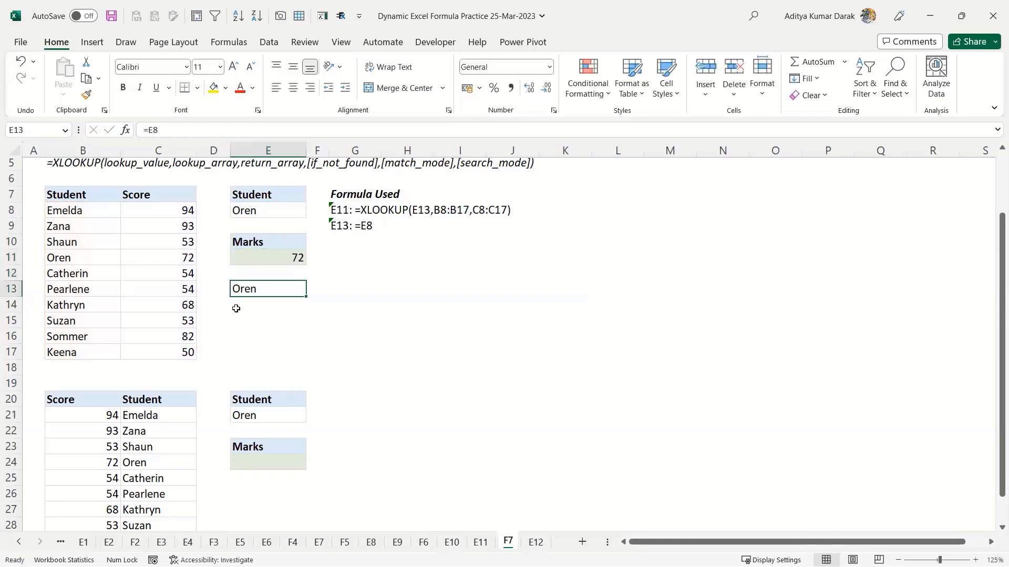
{"action": "type", "text": "Rahim"}
{"action": "key", "text": "ctrl+Return"}
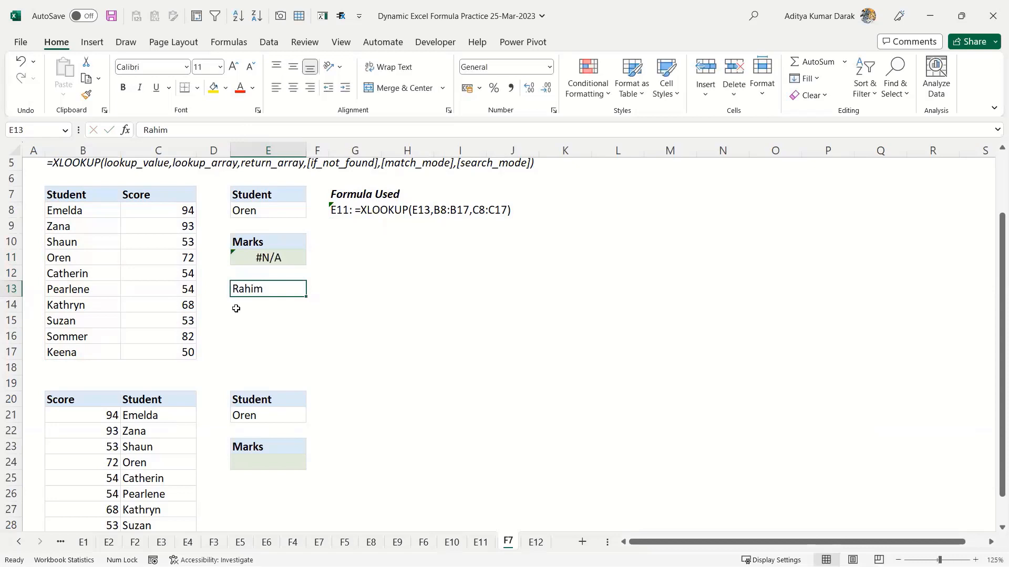
- Add "Not Found" as the if_not_found argument of the XLOOKUP formula in E11
{"action": "key", "text": "Up"}
{"action": "key", "text": "Up"}
{"action": "key", "text": "F2"}
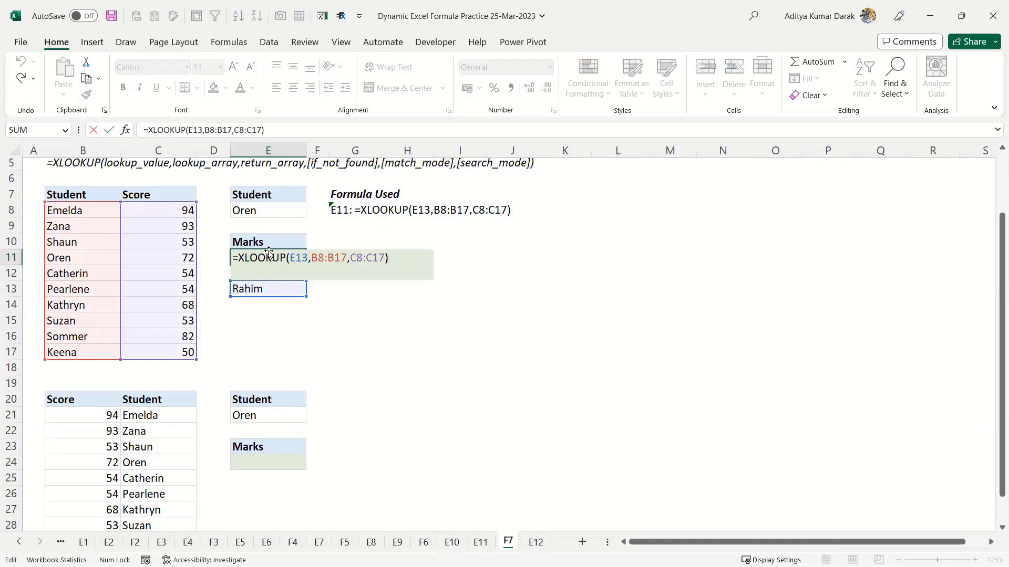
{"action": "left_click", "coordinate": [386, 259]}
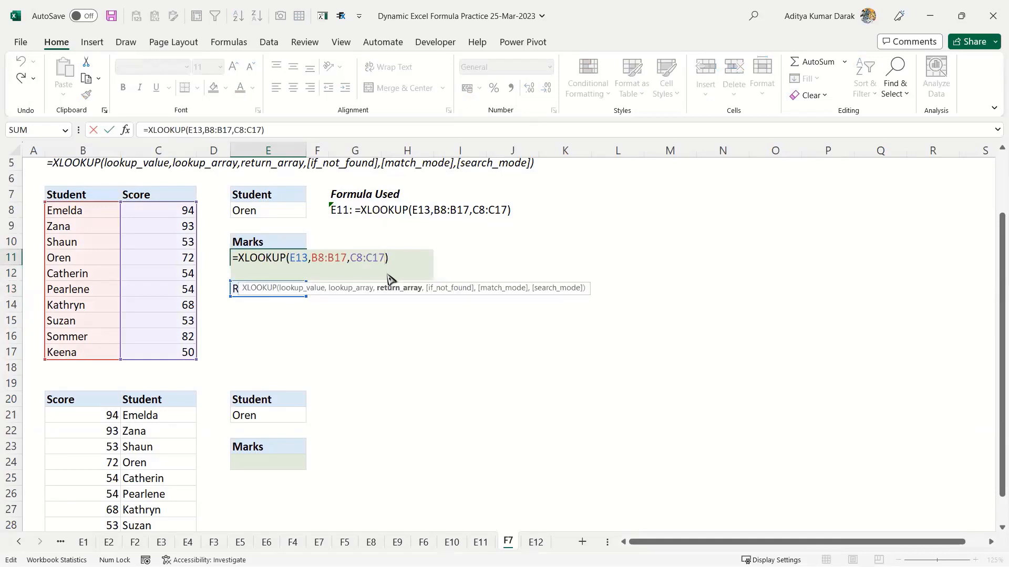
{"action": "type", "text": ","}
{"action": "type", "text": "\"Not Found"}
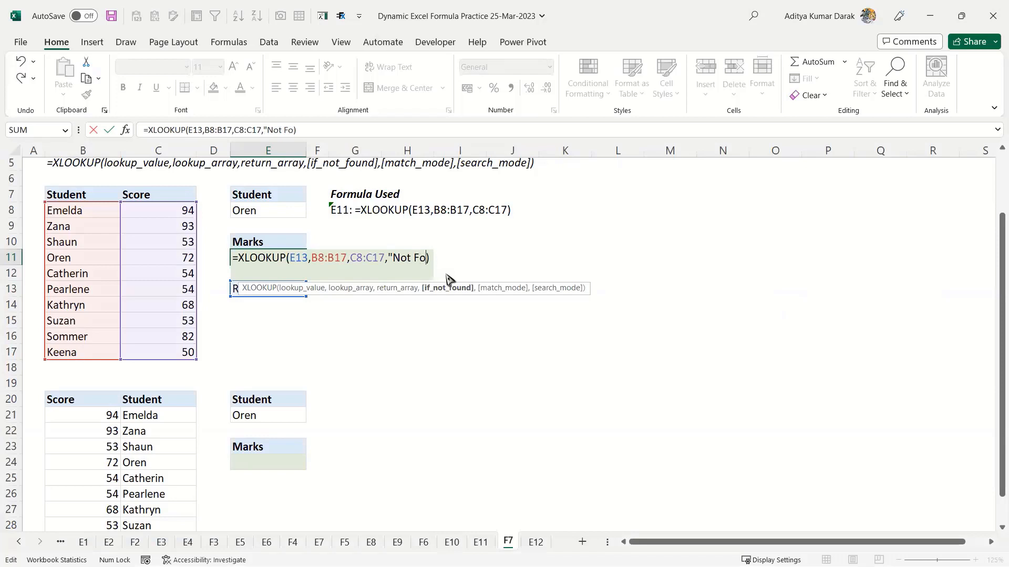
{"action": "type", "text": "\""}
{"action": "key", "text": "ctrl+Return"}
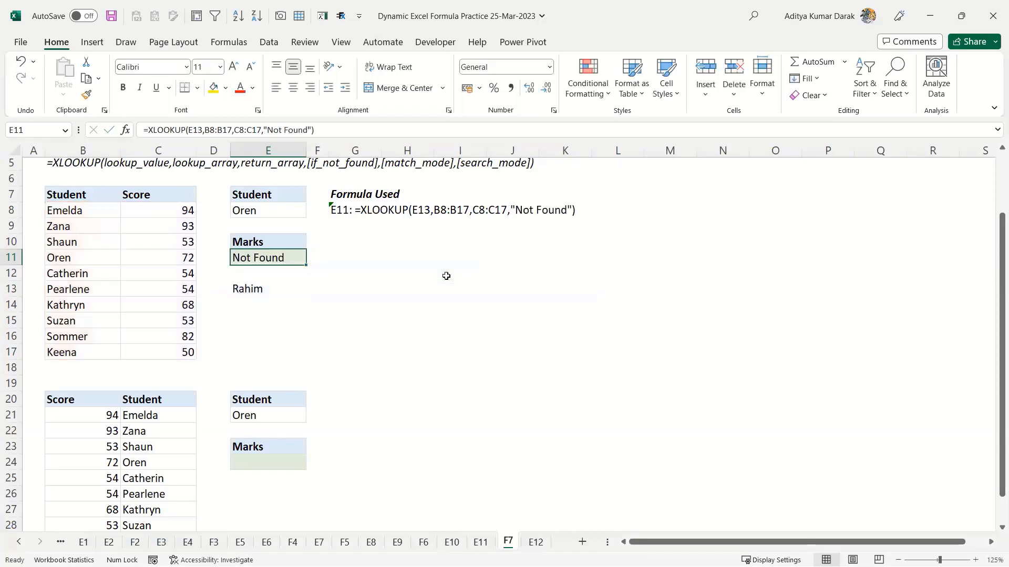
{"action": "key", "text": "Down"}
{"action": "key", "text": "Down"}
{"action": "key", "text": "Up"}
- Enter =XLOOKUP(E21,C21:C30,B21:B30) in E24 to return the marks from the table with scores before students
{"action": "left_click", "coordinate": [272, 446]}
{"action": "left_click", "coordinate": [279, 457]}
{"action": "type", "text": "=xl"}
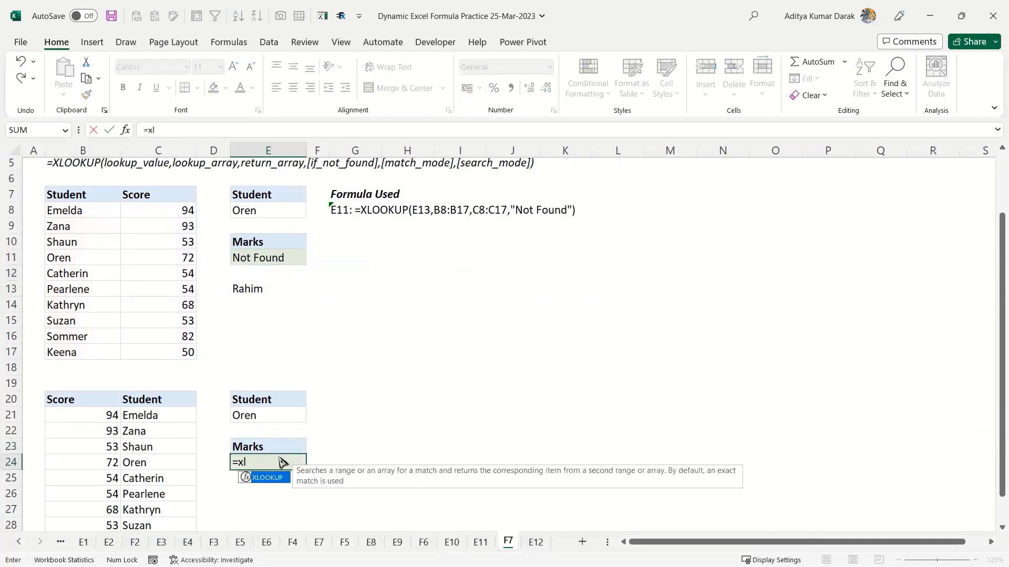
{"action": "key", "text": "Tab"}
{"action": "scroll", "coordinate": [266, 437], "scroll_direction": "down", "scroll_amount": 3}
{"action": "left_click", "coordinate": [271, 258]}
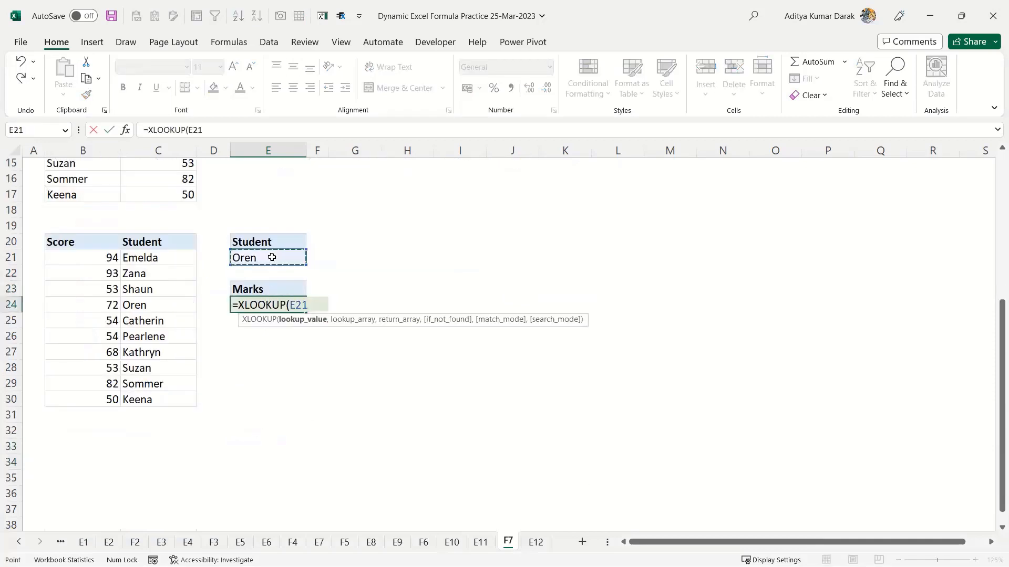
{"action": "type", "text": ","}
{"action": "left_click_drag", "start_coordinate": [160, 258], "coordinate": [157, 400]}
{"action": "type", "text": ","}
{"action": "left_click_drag", "start_coordinate": [108, 258], "coordinate": [94, 394]}
{"action": "key", "text": "ctrl+Return"}
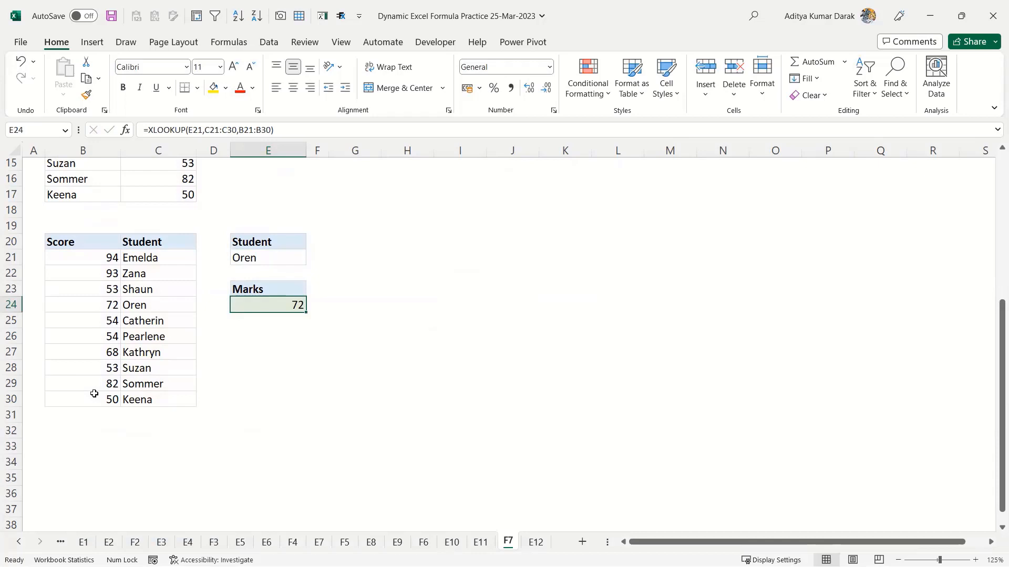
- Overwrite the student in C28 with the name from E21 so that the second table holds a duplicate
{"action": "key", "text": "Left"}
{"action": "key", "text": "Left"}
{"action": "key", "text": "Up"}
{"action": "key", "text": "Up"}
{"action": "key", "text": "Down"}
{"action": "key", "text": "Down"}
{"action": "key", "text": "Down"}
{"action": "key", "text": "Down"}
{"action": "key", "text": "Down"}
{"action": "key", "text": "Down"}
{"action": "type", "text": "Ore"}
{"action": "key", "text": "Right"}
- Extend the formula in E24 to =XLOOKUP(E21,C21:C30,B21:B30,,,-1) to search from last to first
{"action": "key", "text": "Right"}
{"action": "key", "text": "Up"}
{"action": "key", "text": "Up"}
{"action": "key", "text": "Up"}
{"action": "key", "text": "Up"}
{"action": "key", "text": "F2"}
{"action": "key", "text": "BackSpace"}
{"action": "type", "text": ",,"}
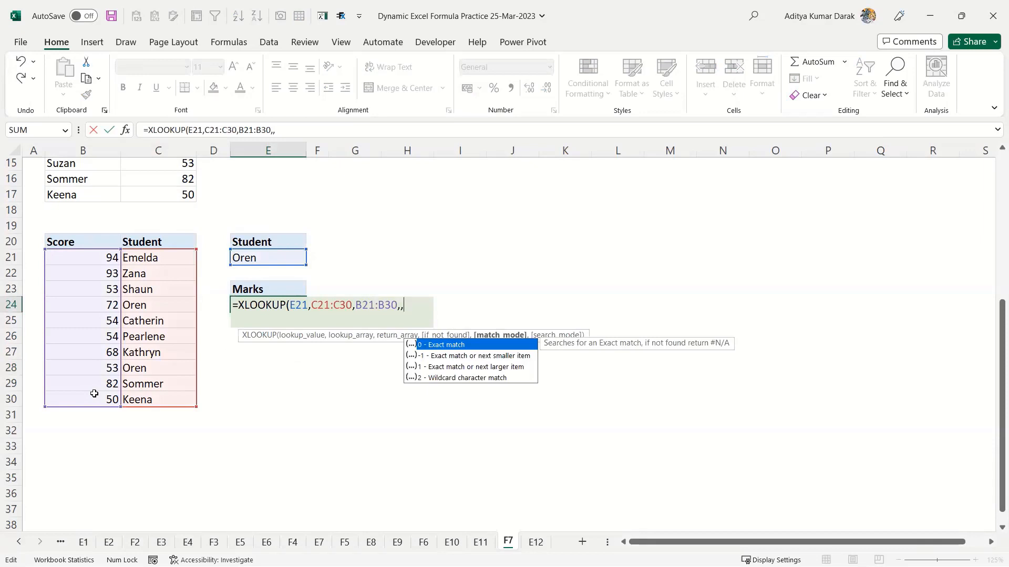
{"action": "key", "text": "BackSpace"}
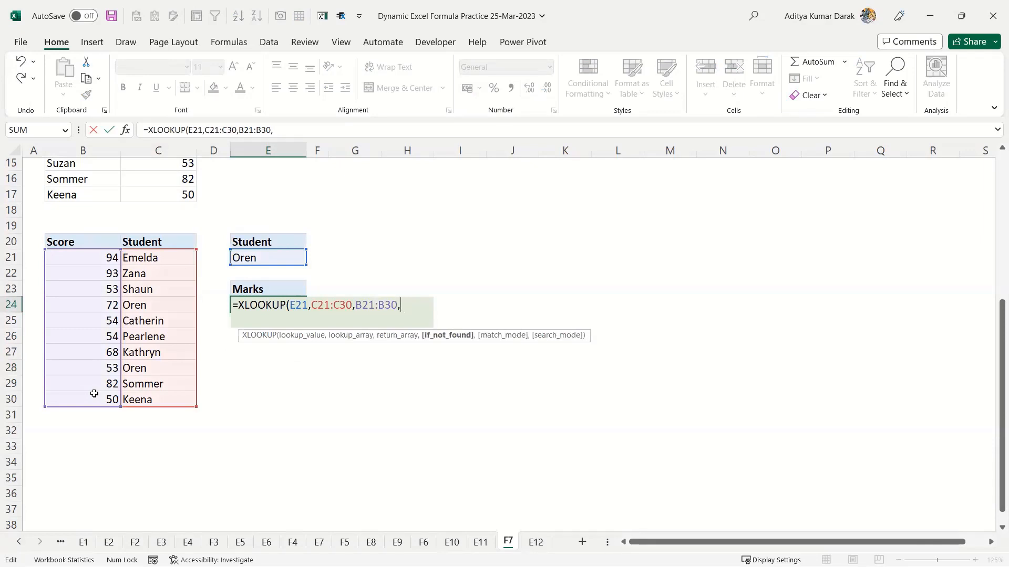
{"action": "type", "text": ",,"}
{"action": "key", "text": "Down"}
{"action": "key", "text": "Tab"}
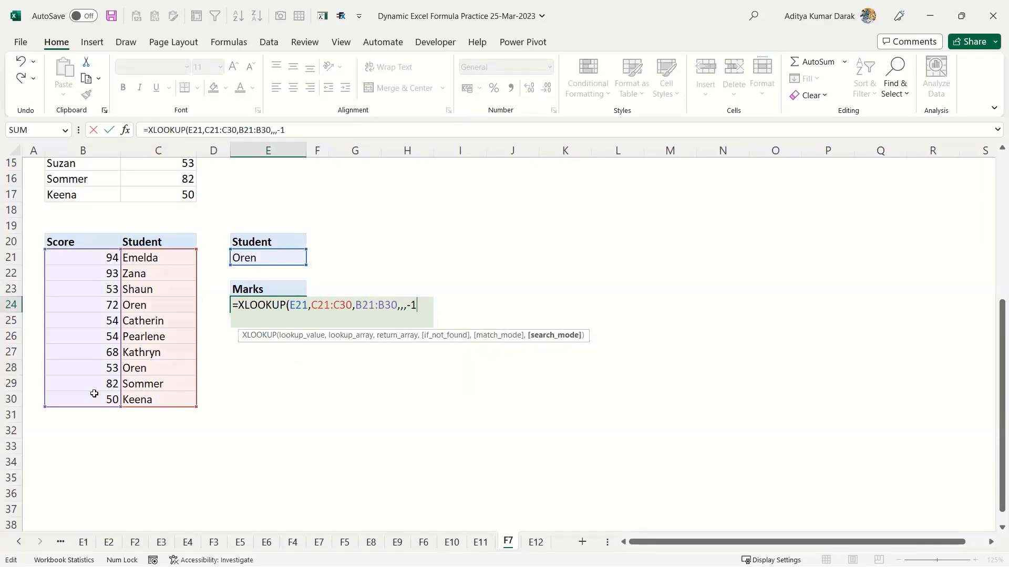
{"action": "key", "text": "Return"}
{"action": "key", "text": "Up"}
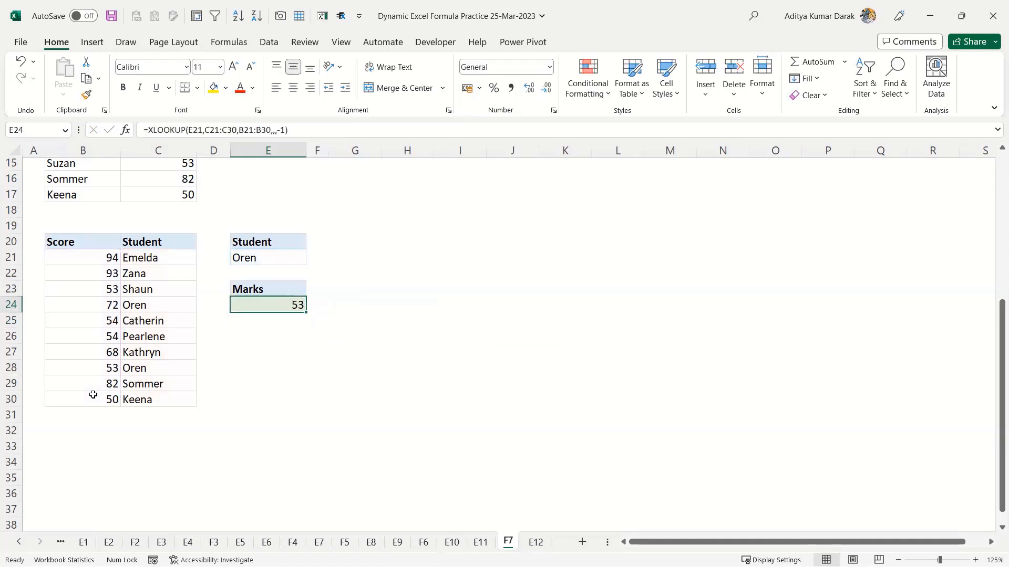
- Check the E24 result against row B28:C28 and return to the formulas listed beside the first table
{"action": "left_click_drag", "start_coordinate": [95, 364], "coordinate": [183, 368]}
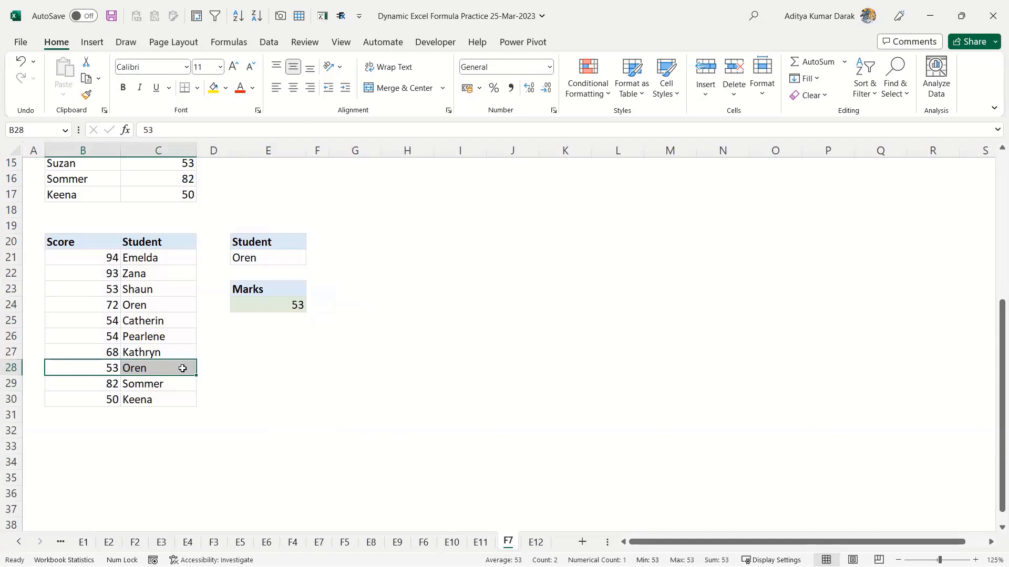
{"action": "scroll", "coordinate": [288, 270], "scroll_direction": "up", "scroll_amount": 2}
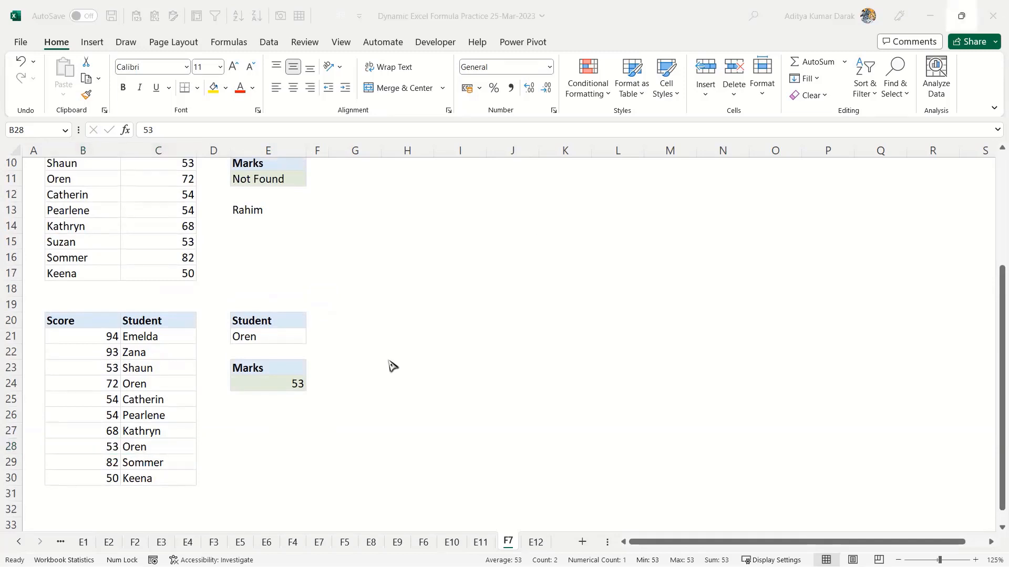
{"action": "left_click", "coordinate": [302, 396]}
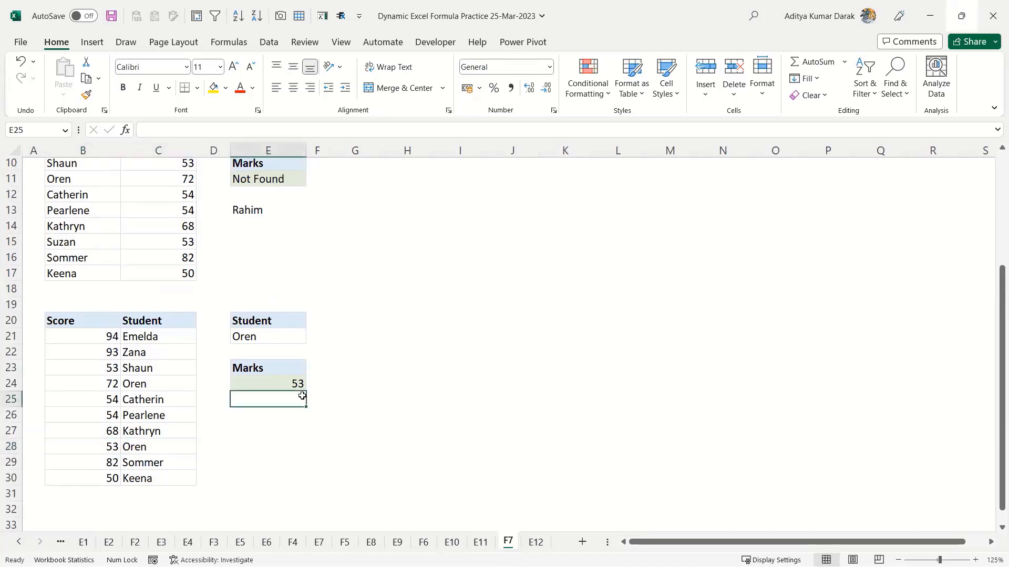
{"action": "scroll", "coordinate": [302, 396], "scroll_direction": "up", "scroll_amount": 3}
{"action": "left_click", "coordinate": [370, 347]}
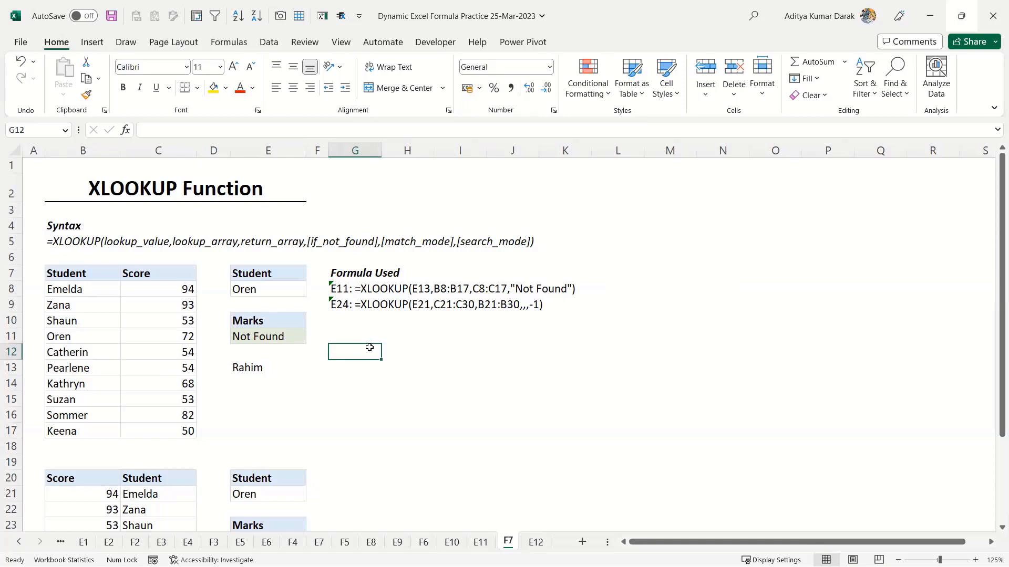
{"action": "type", "text": "="}
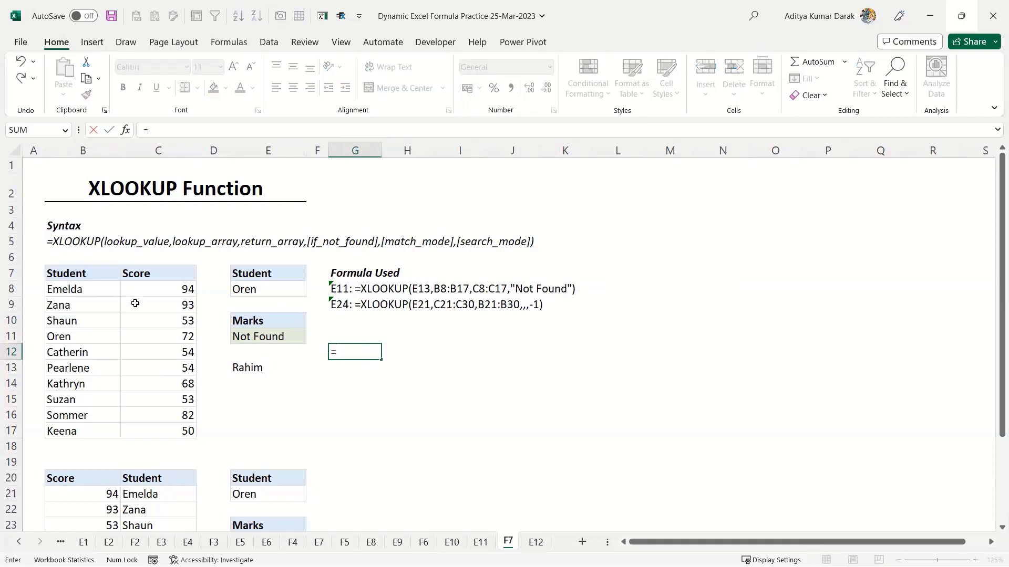
{"action": "key", "text": "Escape"}
{"action": "left_click_drag", "start_coordinate": [98, 285], "coordinate": [160, 429]}
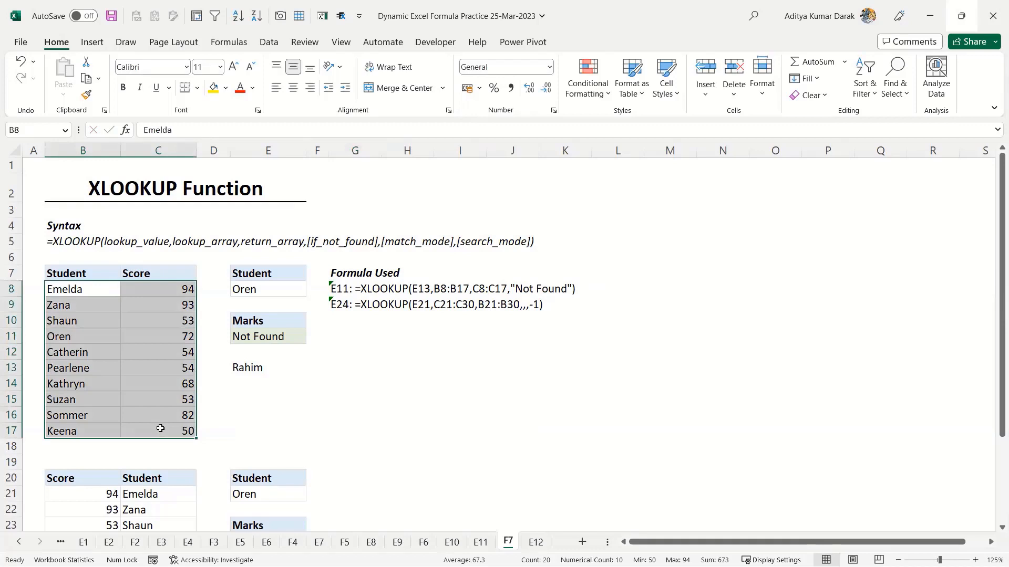
{"action": "left_click", "coordinate": [586, 320]}
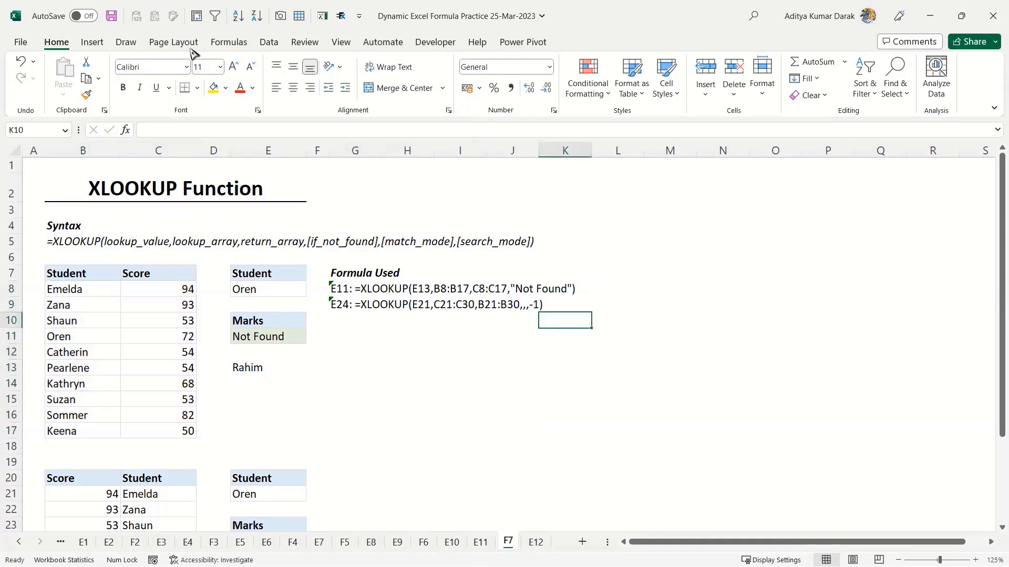
{"action": "left_click", "coordinate": [124, 44]}
{"action": "left_click", "coordinate": [92, 42]}
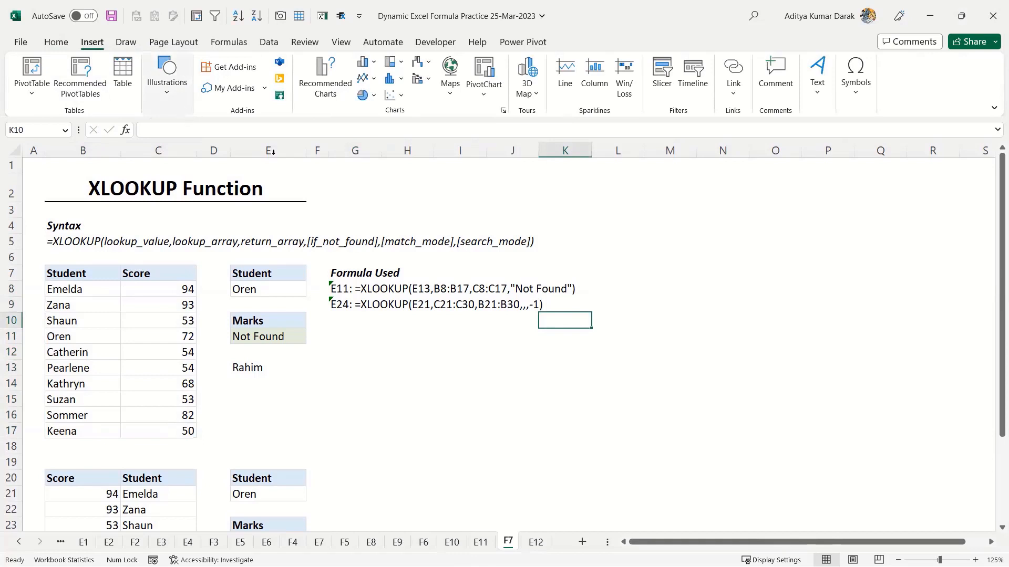
{"action": "left_click", "coordinate": [617, 241]}
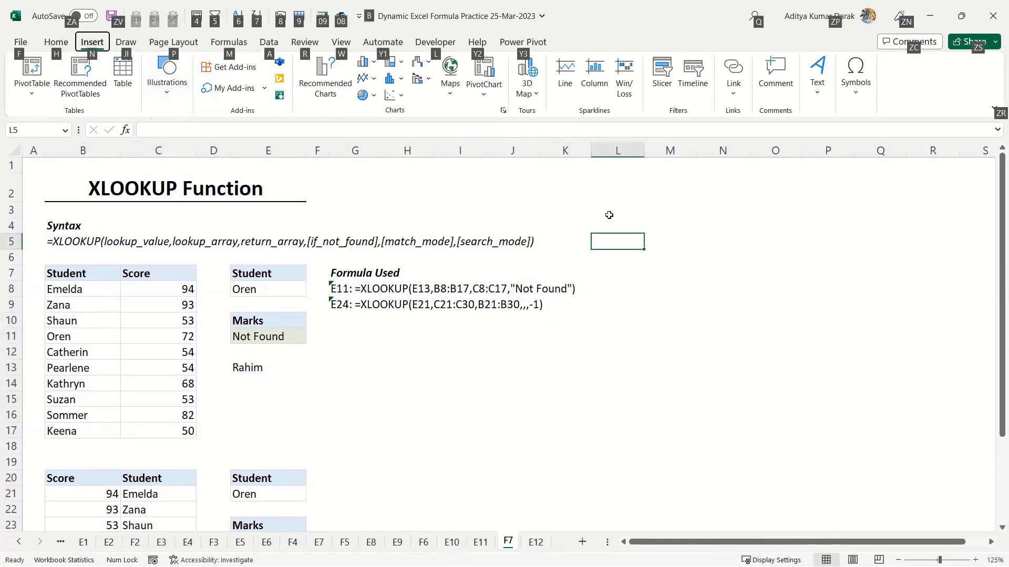
{"action": "key", "text": "Caps_Lock"}
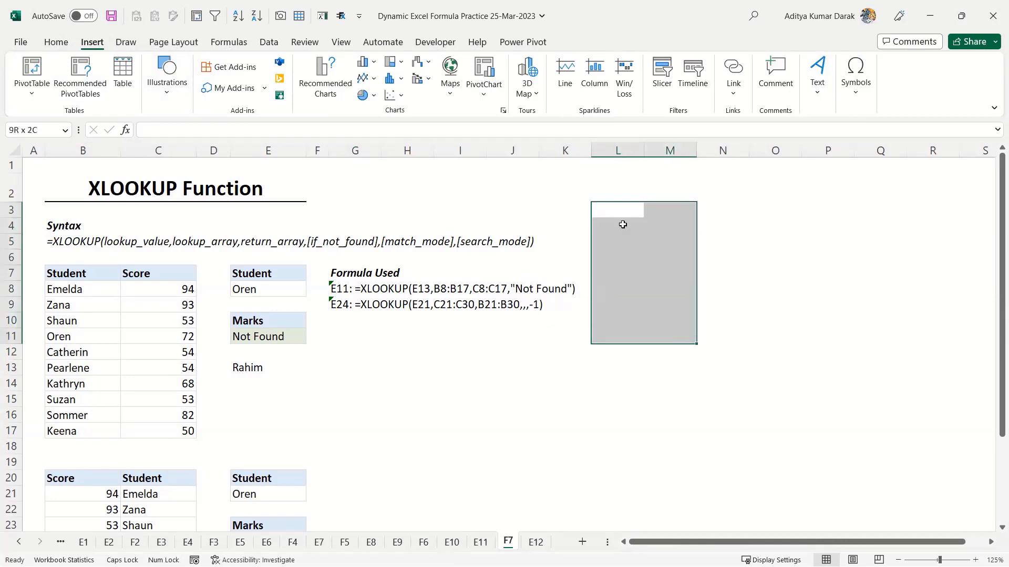
{"action": "left_click", "coordinate": [622, 223]}
{"action": "left_click", "coordinate": [647, 243]}
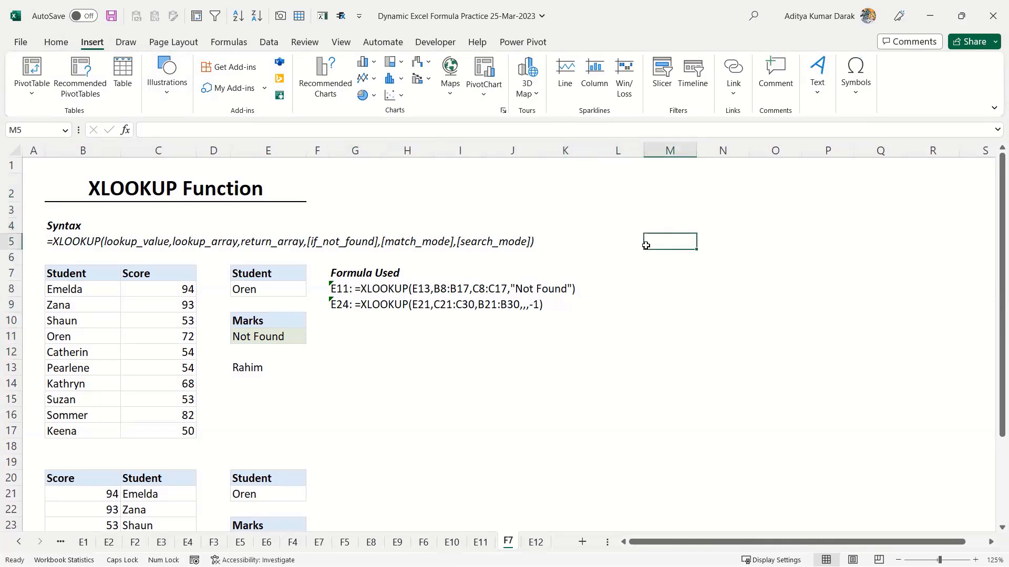
{"action": "mouse_move", "coordinate": [613, 182]}
{"action": "left_mouse_down"}
{"action": "mouse_move", "coordinate": [753, 299]}
{"action": "mouse_move", "coordinate": [760, 335]}
{"action": "left_mouse_up"}
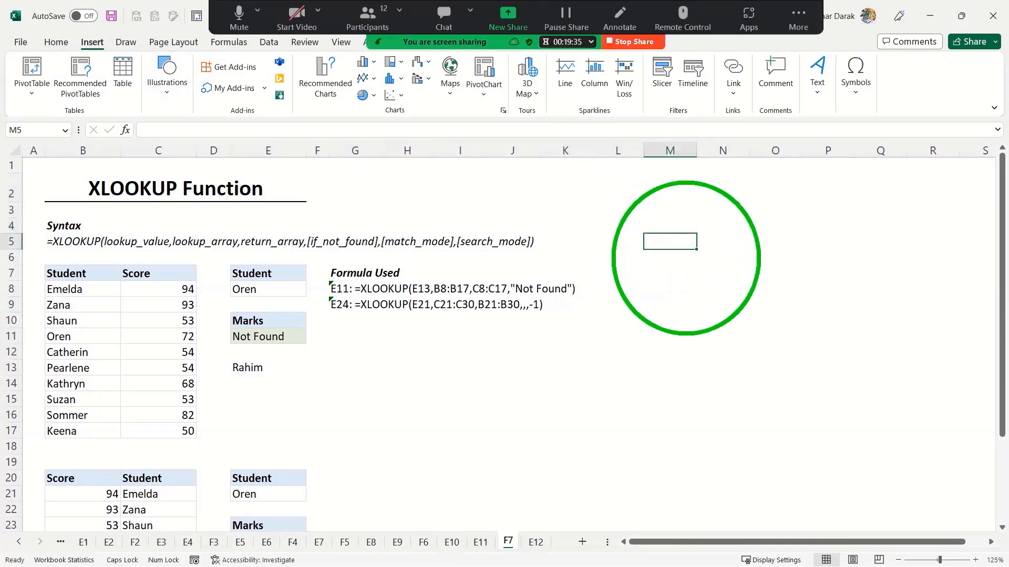
{"action": "left_click_drag", "start_coordinate": [674, 249], "coordinate": [733, 310]}
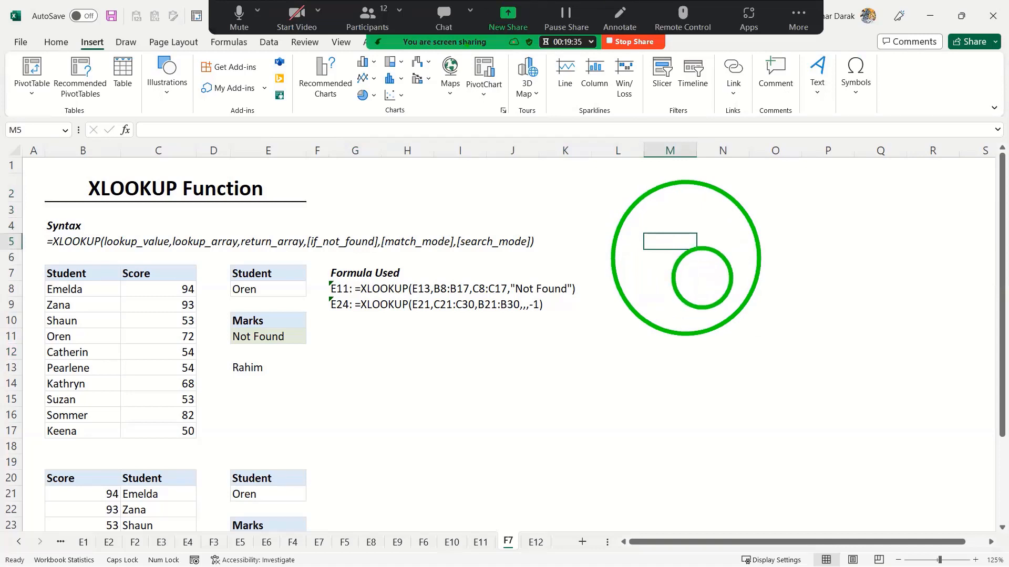
{"action": "left_click_drag", "start_coordinate": [698, 266], "coordinate": [698, 296]}
{"action": "key", "text": "ctrl+z"}
{"action": "key", "text": "alt+s"}
{"action": "key", "text": "ctrl+z"}
{"action": "key", "text": "ctrl+z"}
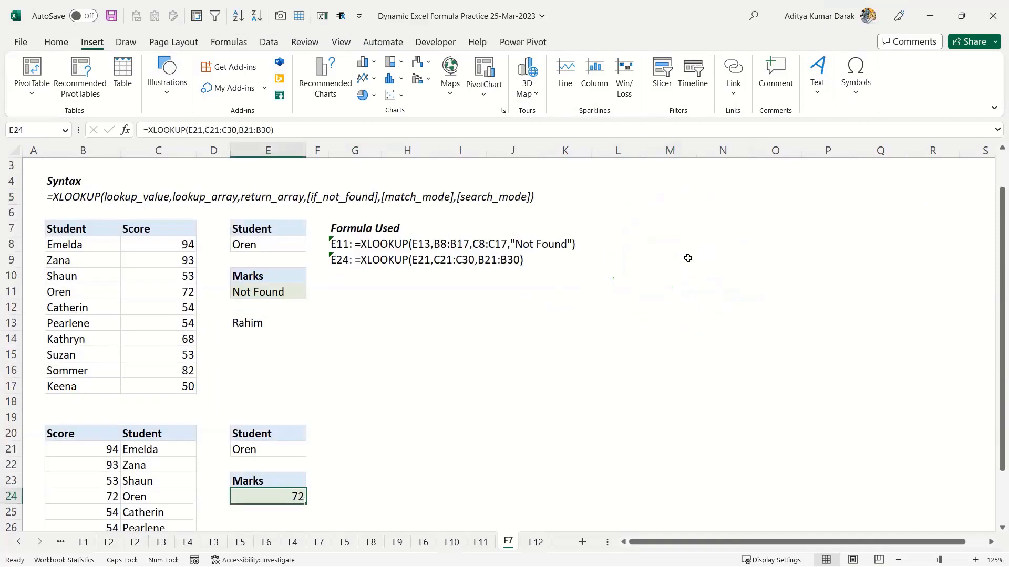
{"action": "key", "text": "ctrl+y"}
{"action": "key", "text": "ctrl+y"}
{"action": "scroll", "coordinate": [684, 256], "scroll_direction": "up", "scroll_amount": 1}
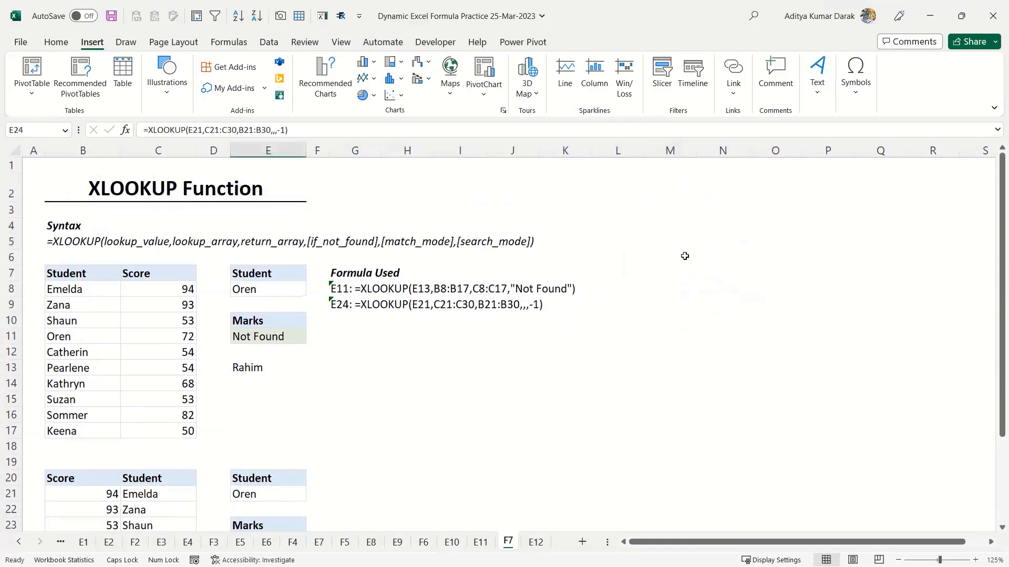
- Draw two nested circles labelled A and R as a screen annotation over the empty cells, and clear the drawing
{"action": "left_click_drag", "start_coordinate": [663, 205], "coordinate": [822, 350]}
{"action": "left_click_drag", "start_coordinate": [720, 251], "coordinate": [777, 326]}
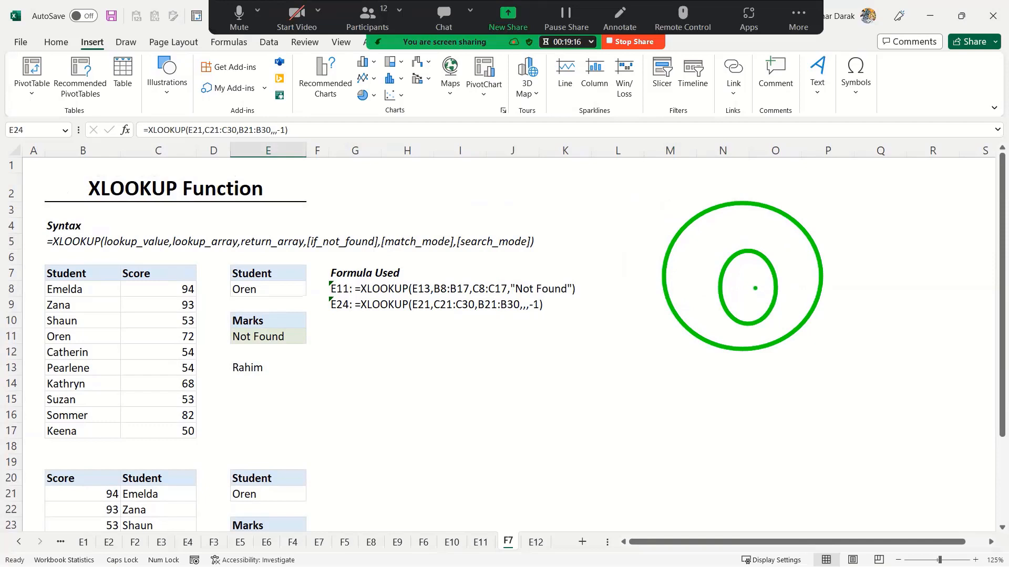
{"action": "mouse_move", "coordinate": [740, 284]}
{"action": "left_mouse_down"}
{"action": "mouse_move", "coordinate": [741, 298]}
{"action": "mouse_move", "coordinate": [745, 290]}
{"action": "mouse_move", "coordinate": [758, 302]}
{"action": "left_mouse_up"}
{"action": "mouse_move", "coordinate": [687, 256]}
{"action": "left_mouse_down"}
{"action": "mouse_move", "coordinate": [679, 286]}
{"action": "mouse_move", "coordinate": [705, 287]}
{"action": "mouse_move", "coordinate": [698, 275]}
{"action": "left_mouse_up"}
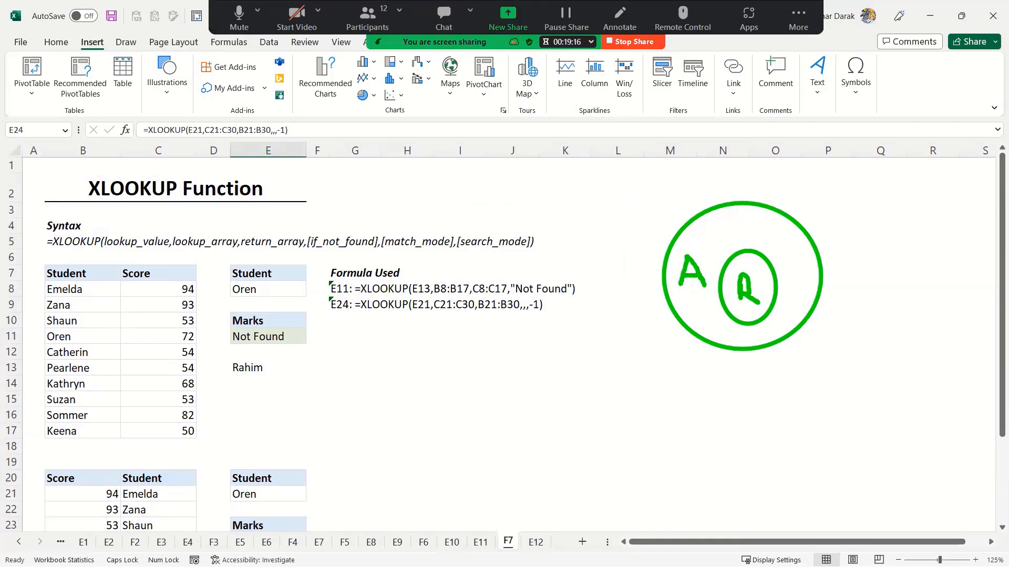
{"action": "mouse_move", "coordinate": [761, 267]}
{"action": "left_mouse_down"}
{"action": "mouse_move", "coordinate": [727, 292]}
{"action": "mouse_move", "coordinate": [749, 306]}
{"action": "mouse_move", "coordinate": [754, 267]}
{"action": "left_mouse_up"}
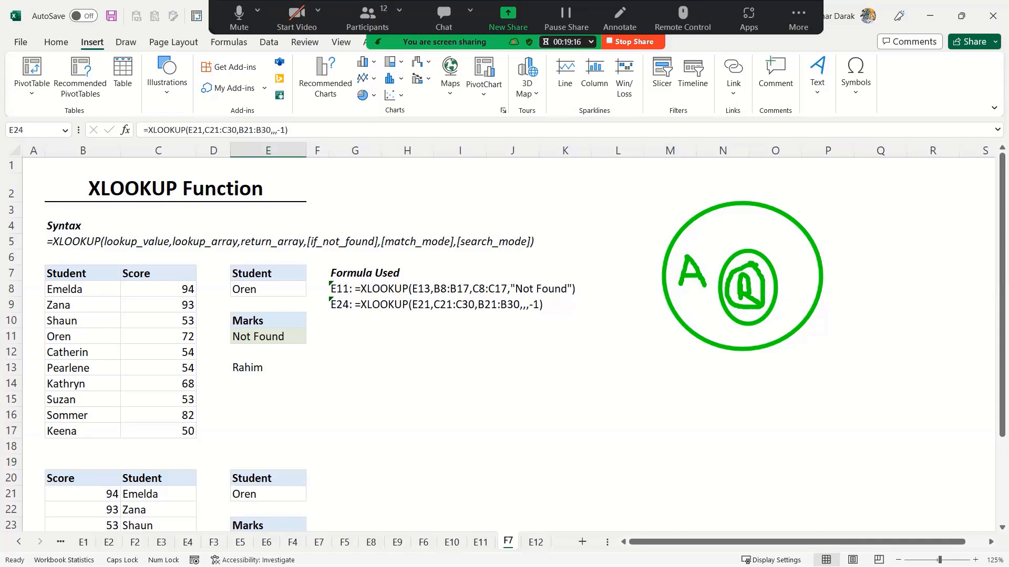
{"action": "key", "text": "alt"}
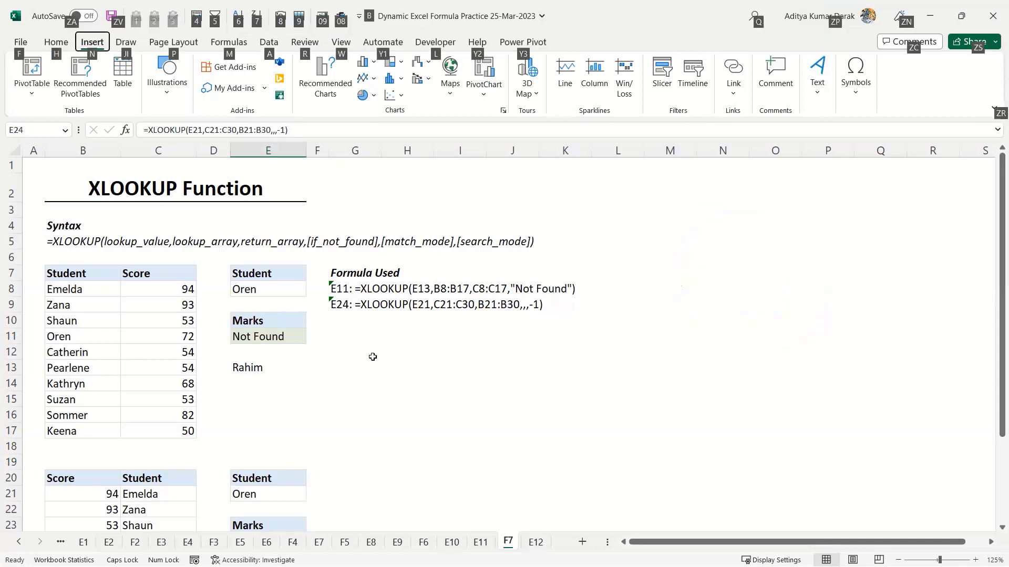
{"action": "key", "text": "Escape"}
- Enter the formula =ROW(B8:C17) in cell G12 to spill the row numbers of the student table
{"action": "left_click", "coordinate": [373, 357]}
{"action": "type", "text": "="}
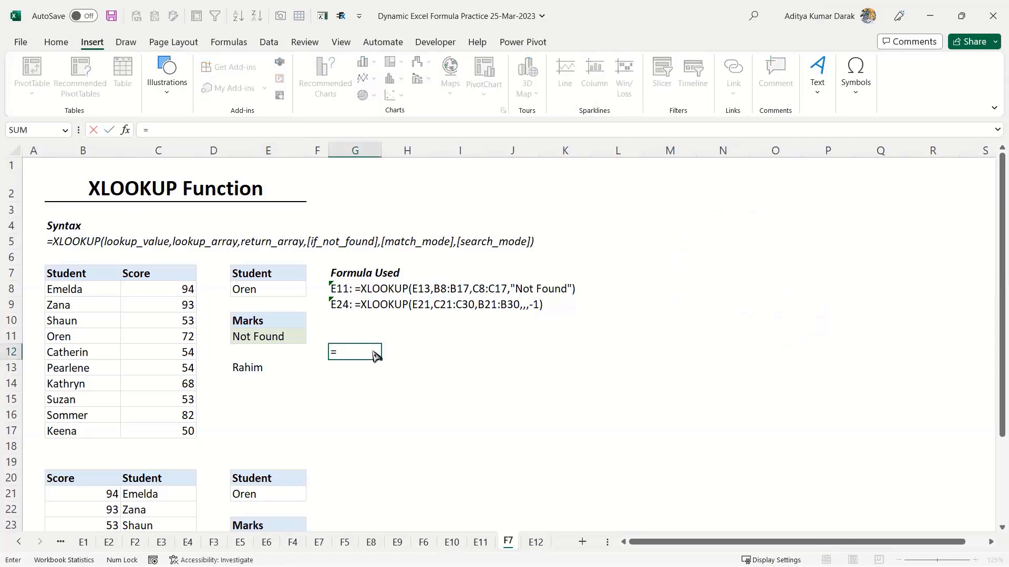
{"action": "type", "text": "row"}
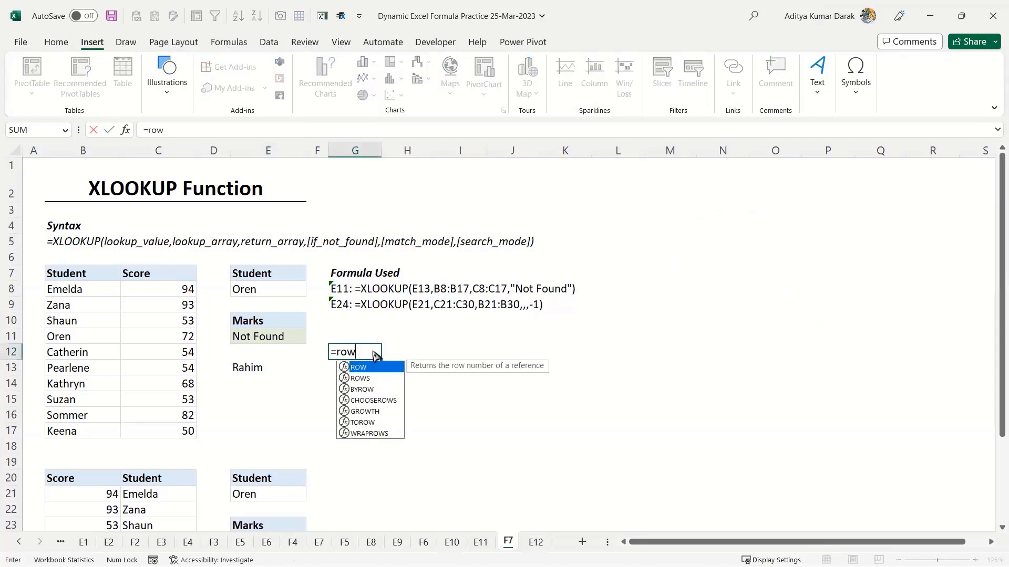
{"action": "key", "text": "Tab"}
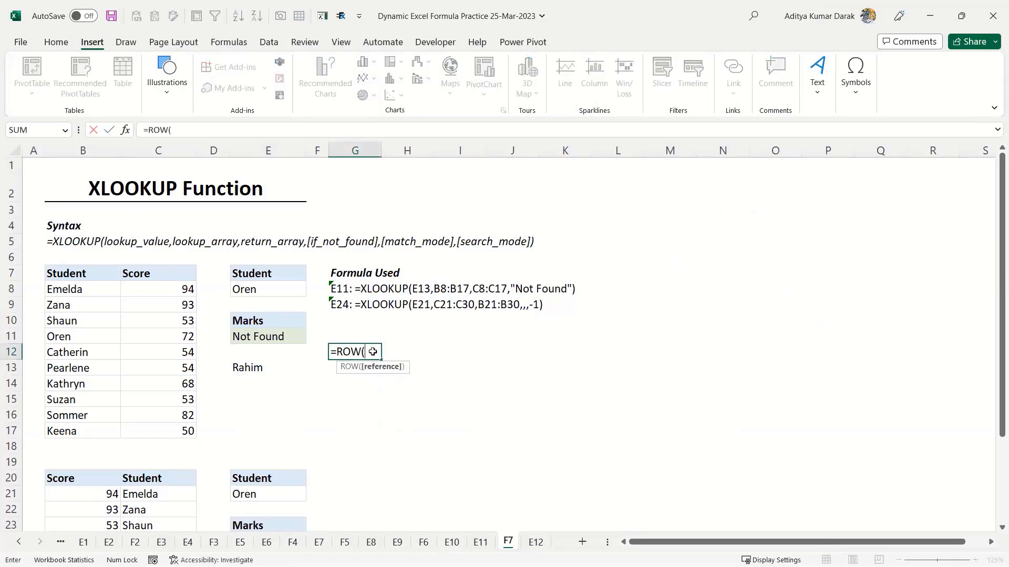
{"action": "left_click_drag", "start_coordinate": [164, 286], "coordinate": [68, 428]}
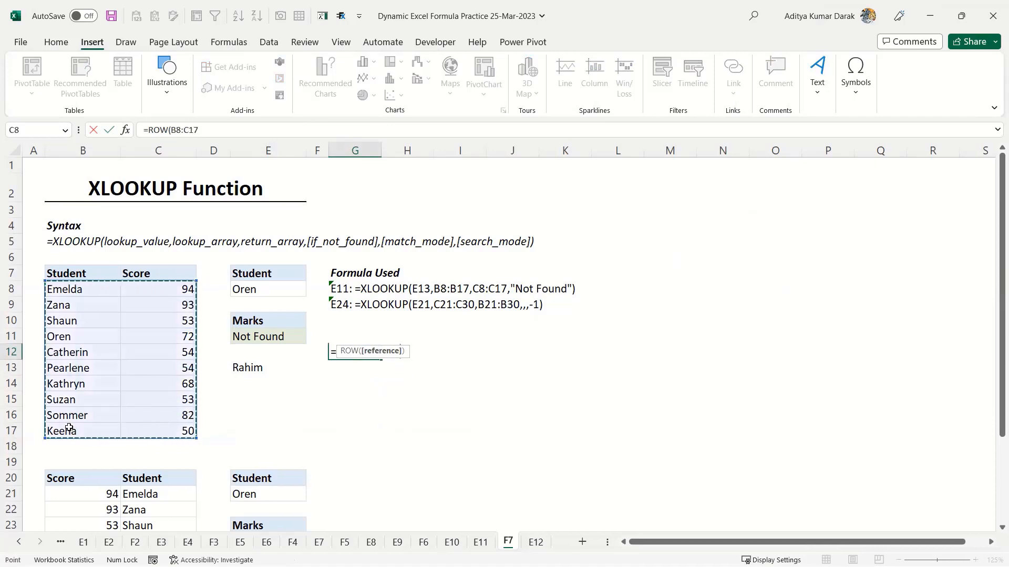
{"action": "key", "text": "ctrl+Return"}
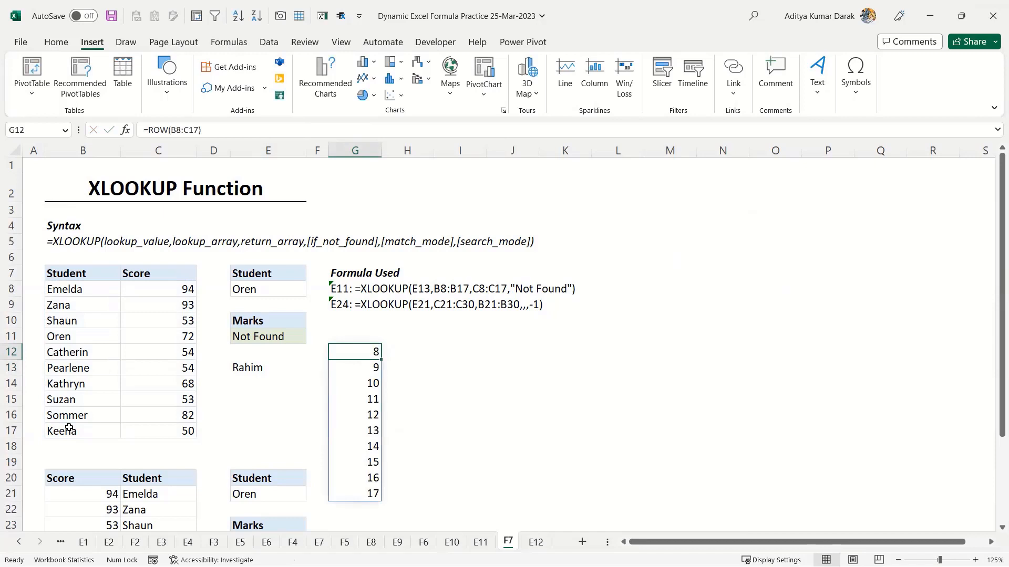
- Compare the first spilled row number in G12 with row 8 of the sheet
{"action": "key", "text": "F2"}
{"action": "key", "text": "Escape"}
{"action": "left_click", "coordinate": [9, 289]}
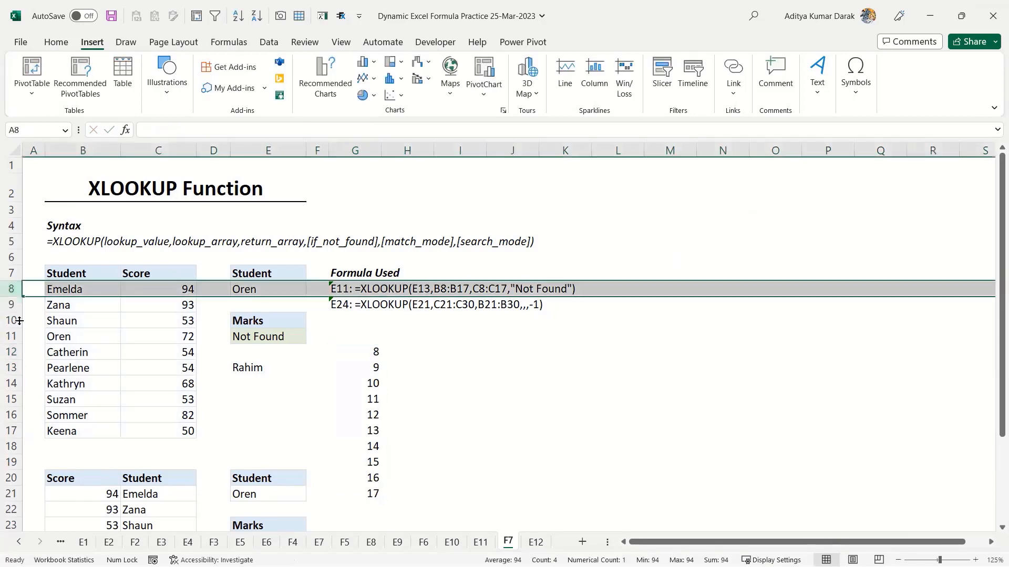
{"action": "left_click", "coordinate": [376, 353]}
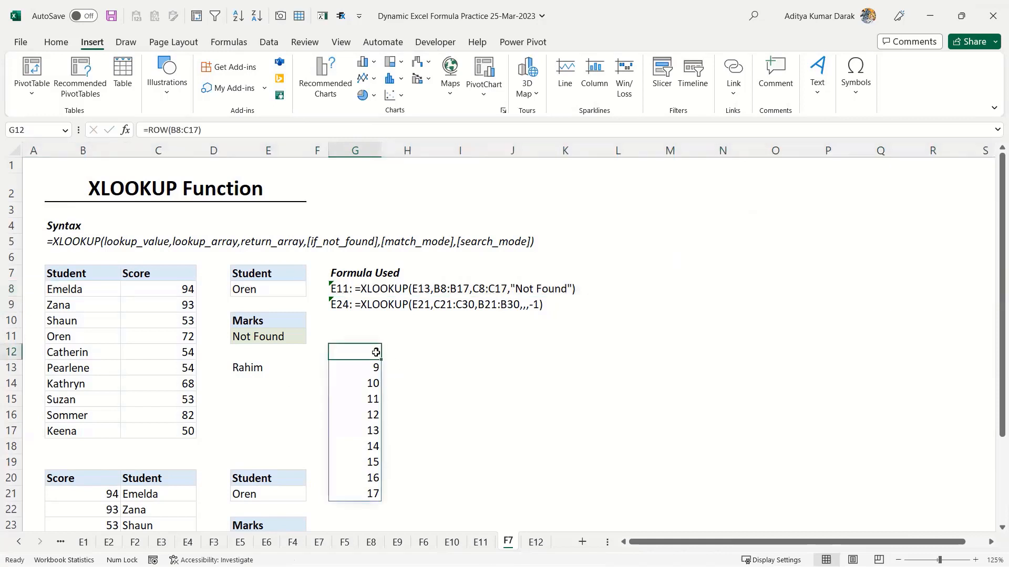
- Try to change the G12 formula to =ROW(C8:C17*1), and discard the edit
{"action": "key", "text": "F2"}
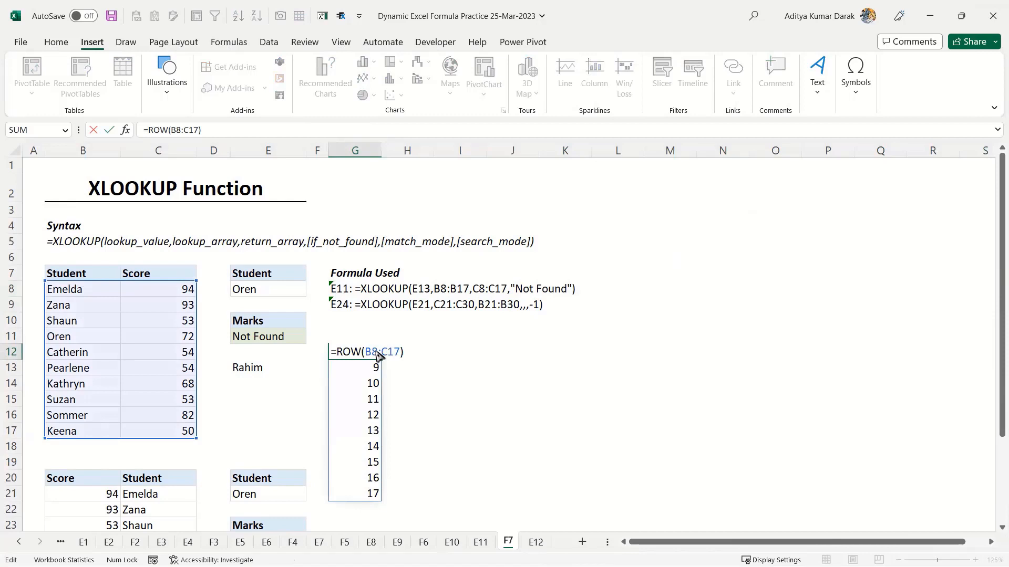
{"action": "left_click_drag", "start_coordinate": [366, 353], "coordinate": [402, 354]}
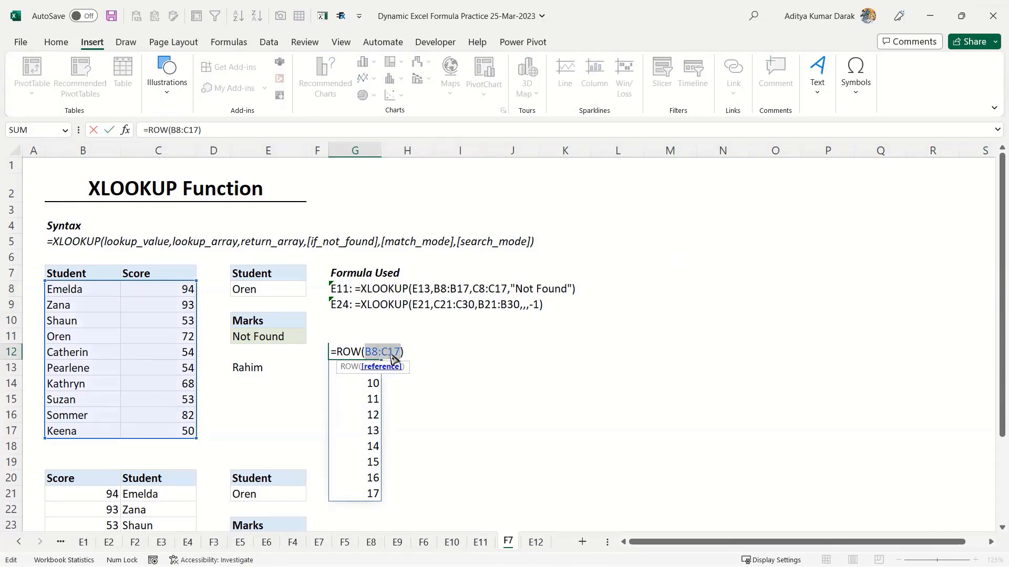
{"action": "left_click", "coordinate": [402, 355]}
{"action": "type", "text": "*1"}
{"action": "left_click_drag", "start_coordinate": [400, 353], "coordinate": [365, 353]}
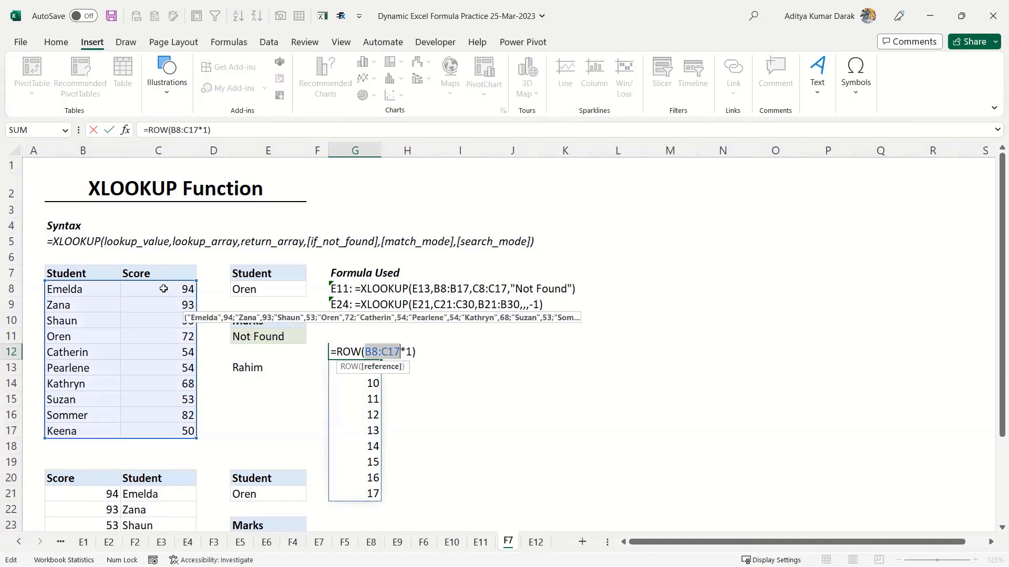
{"action": "left_click_drag", "start_coordinate": [163, 289], "coordinate": [171, 427]}
{"action": "key", "text": "Return"}
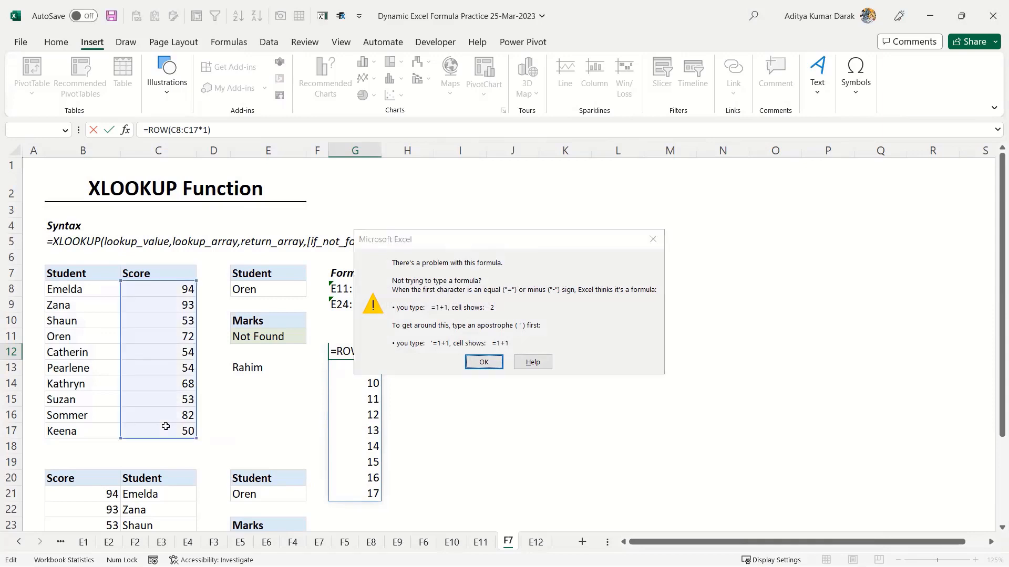
{"action": "key", "text": "Return"}
{"action": "key", "text": "Escape"}
- Enter the formula =ROW(G12#) in cell H12 to get the sheet rows of the spilled range
{"action": "key", "text": "Right"}
{"action": "type", "text": "="}
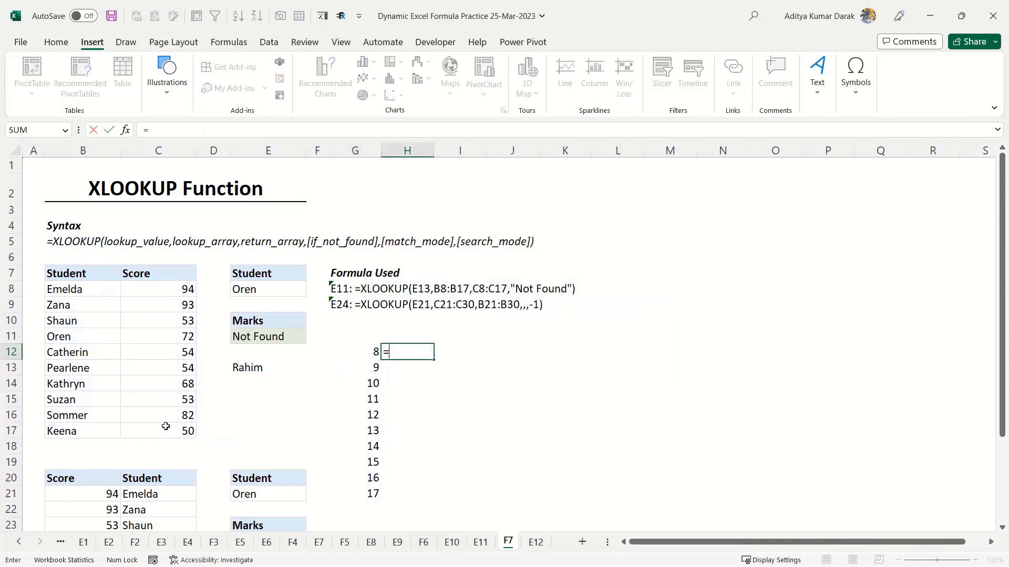
{"action": "type", "text": "row"}
{"action": "key", "text": "Tab"}
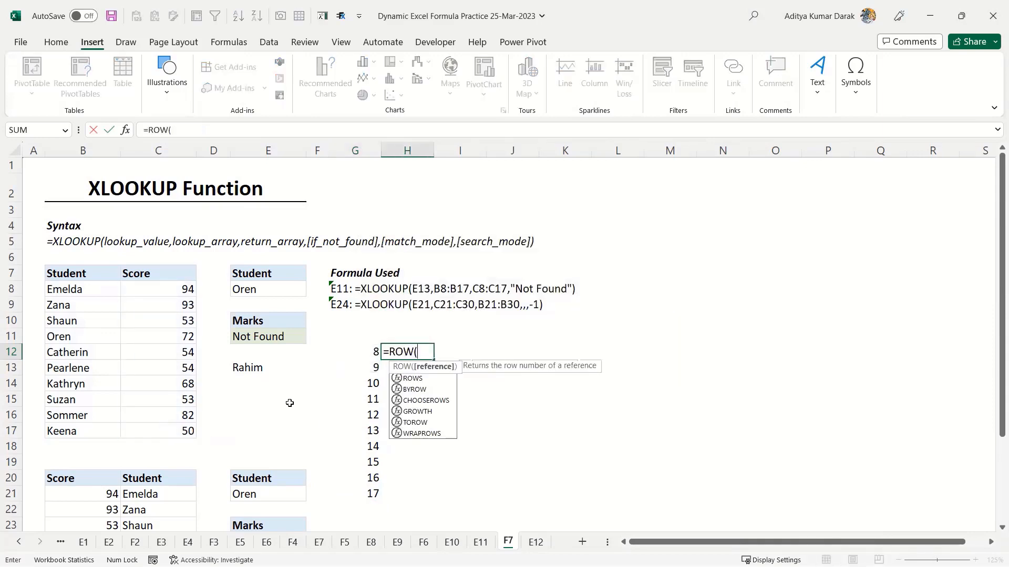
{"action": "left_click_drag", "start_coordinate": [368, 351], "coordinate": [369, 491]}
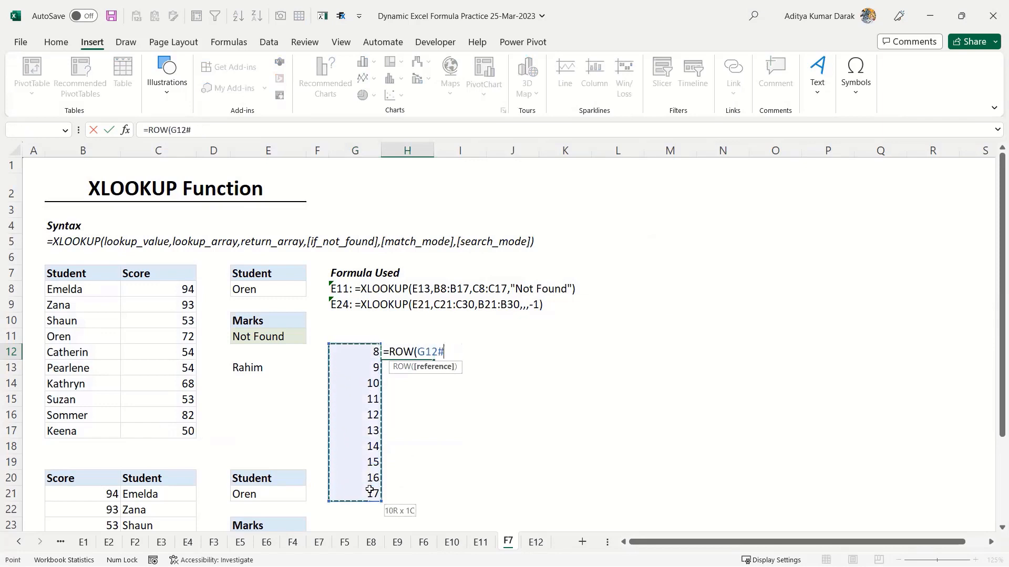
{"action": "type", "text": ")"}
{"action": "key", "text": "ctrl+Return"}
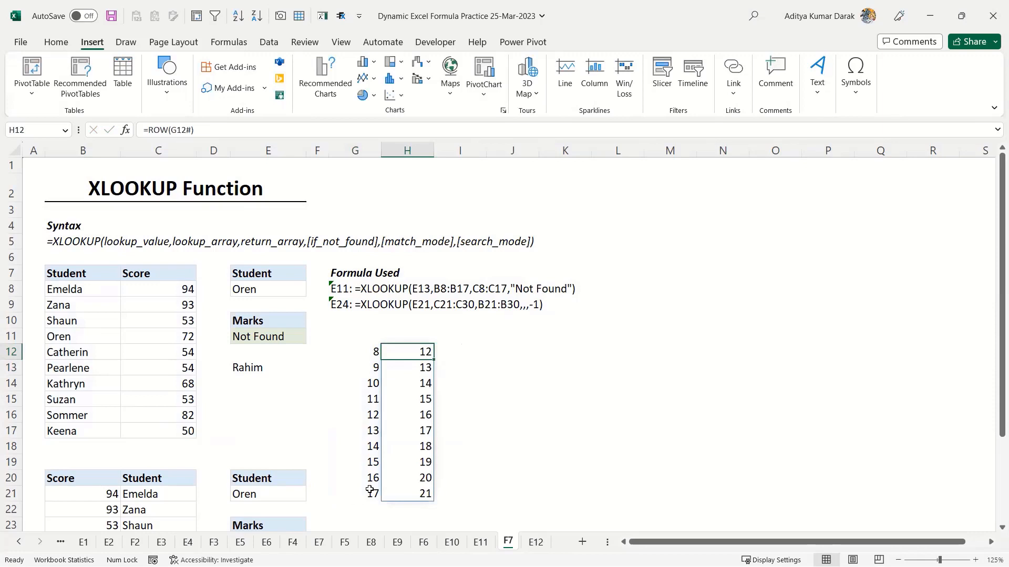
- Examine the spilled range G12:G21 that the formula in H12 refers to
{"action": "key", "text": "Left"}
{"action": "key", "text": "ctrl+shift+Down"}
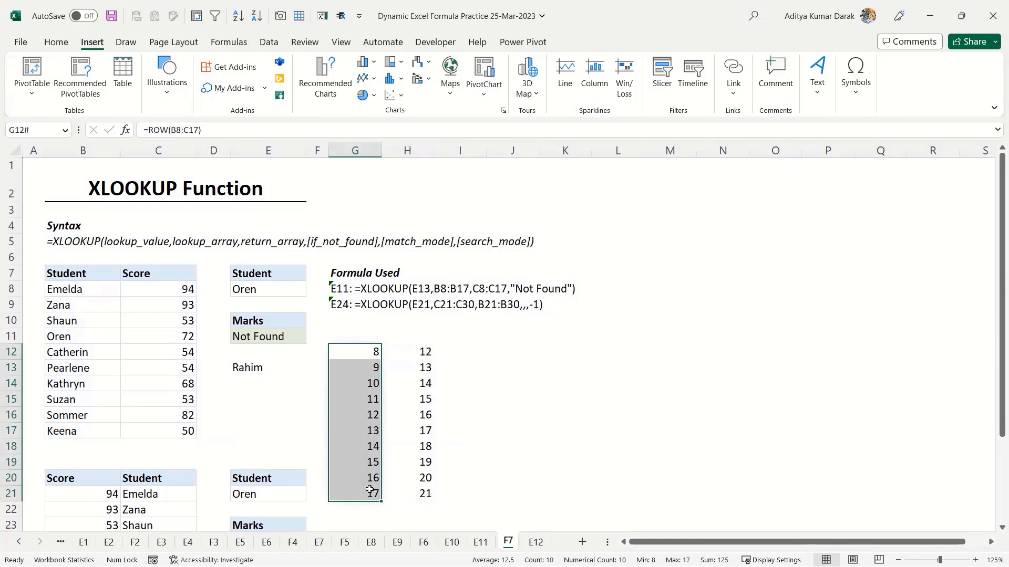
{"action": "left_click_drag", "start_coordinate": [373, 353], "coordinate": [371, 494]}
{"action": "left_click", "coordinate": [490, 368]}
{"action": "left_click_drag", "start_coordinate": [377, 357], "coordinate": [371, 477]}
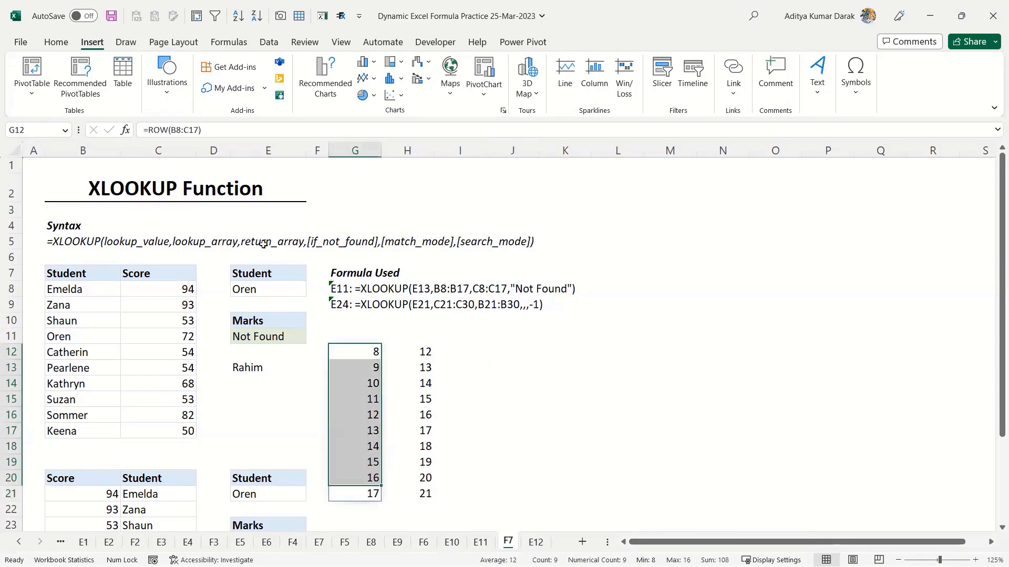
{"action": "left_click", "coordinate": [427, 357]}
{"action": "left_click_drag", "start_coordinate": [364, 352], "coordinate": [366, 487]}
{"action": "left_click", "coordinate": [547, 354]}
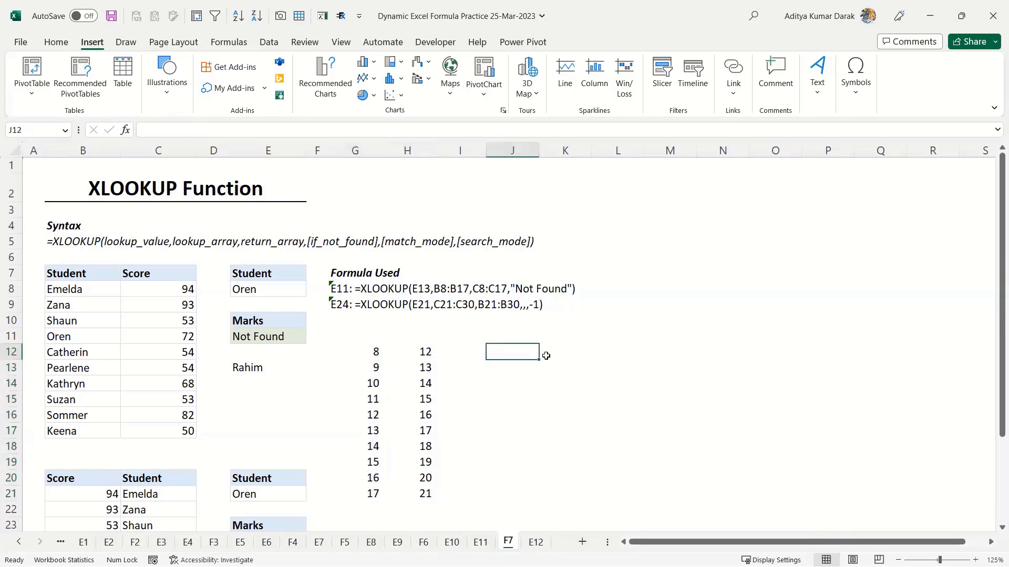
{"action": "left_click", "coordinate": [364, 349]}
{"action": "left_click_drag", "start_coordinate": [366, 447], "coordinate": [367, 490]}
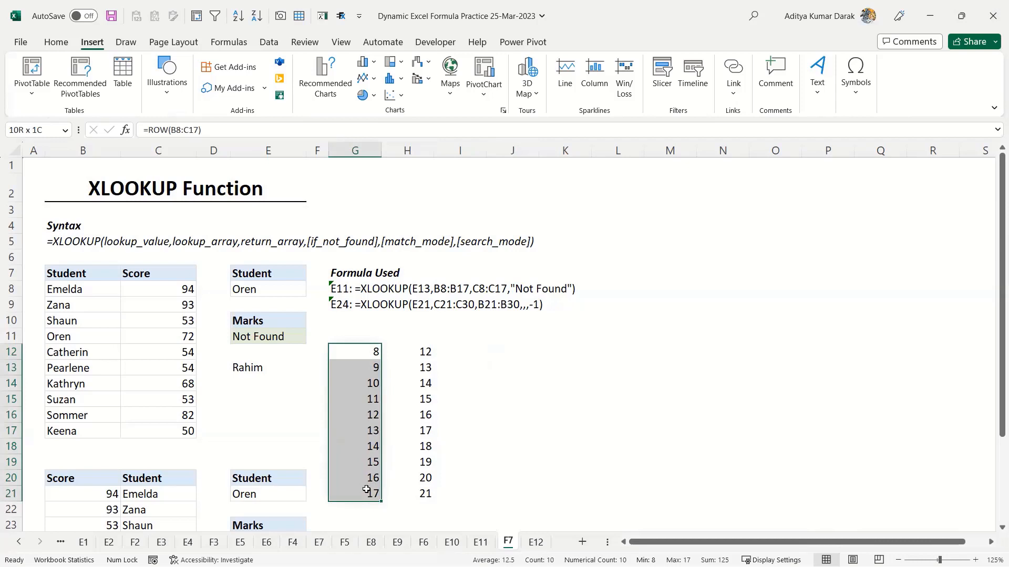
{"action": "left_click_drag", "start_coordinate": [367, 490], "coordinate": [367, 490]}
{"action": "left_click", "coordinate": [432, 357]}
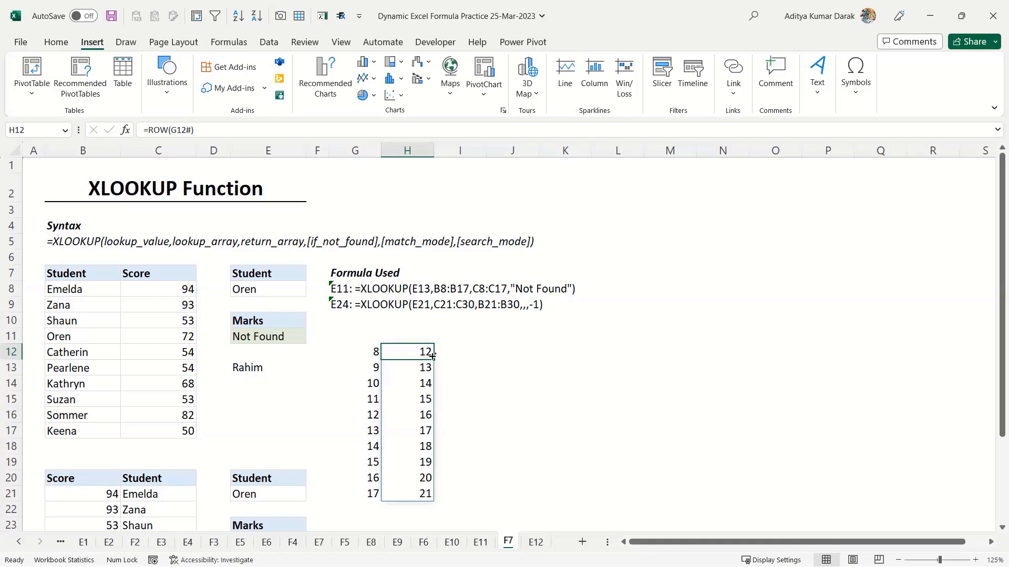
- Open sheet E12 and examine the sales figures in C5:G14, the East column F4:F14 and the sales rep row B9:G9
{"action": "key", "text": "ctrl+Page_Down"}
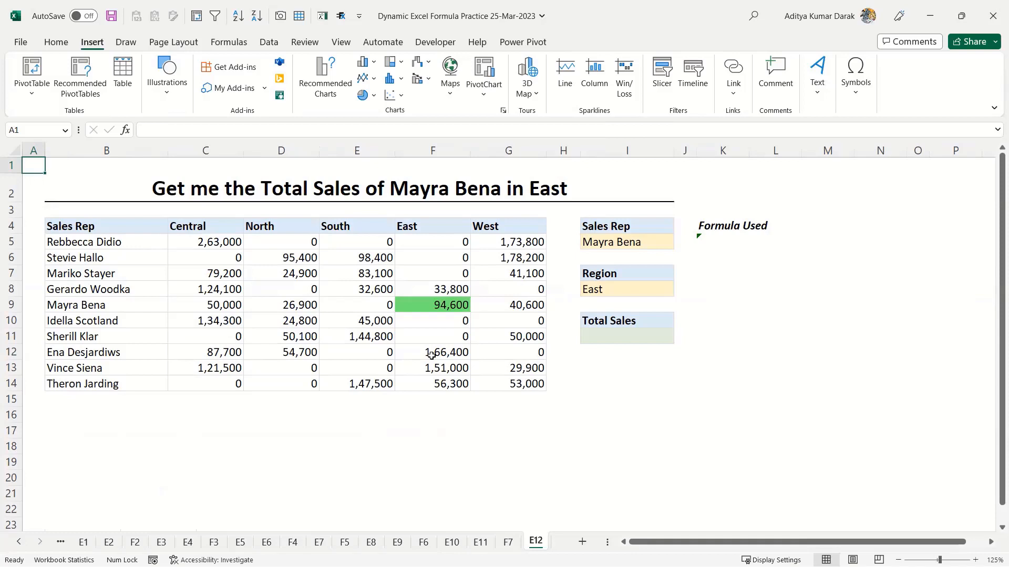
{"action": "left_click", "coordinate": [600, 341]}
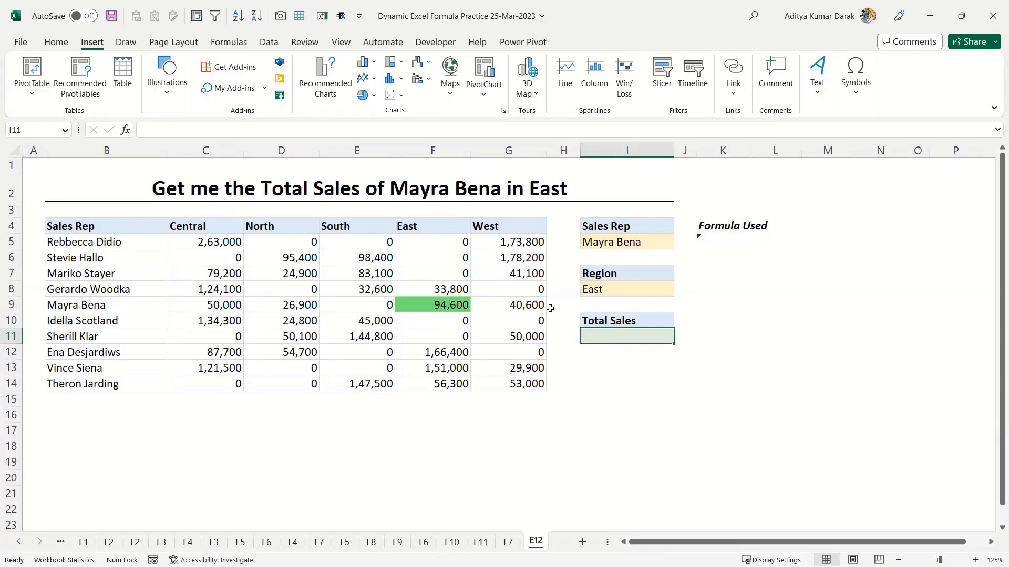
{"action": "left_click_drag", "start_coordinate": [231, 243], "coordinate": [515, 384]}
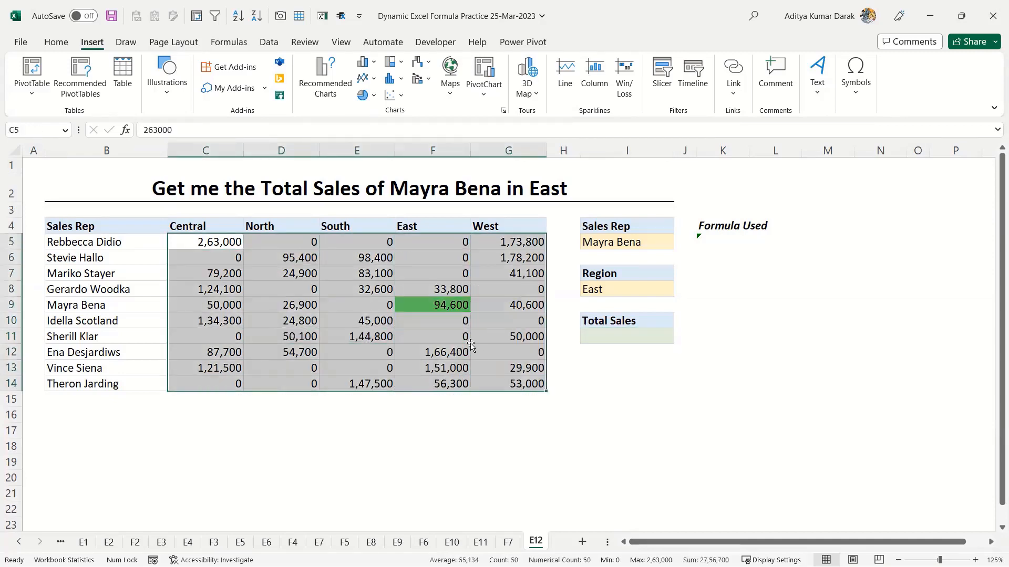
{"action": "left_click", "coordinate": [475, 341]}
{"action": "left_click_drag", "start_coordinate": [430, 222], "coordinate": [445, 388]}
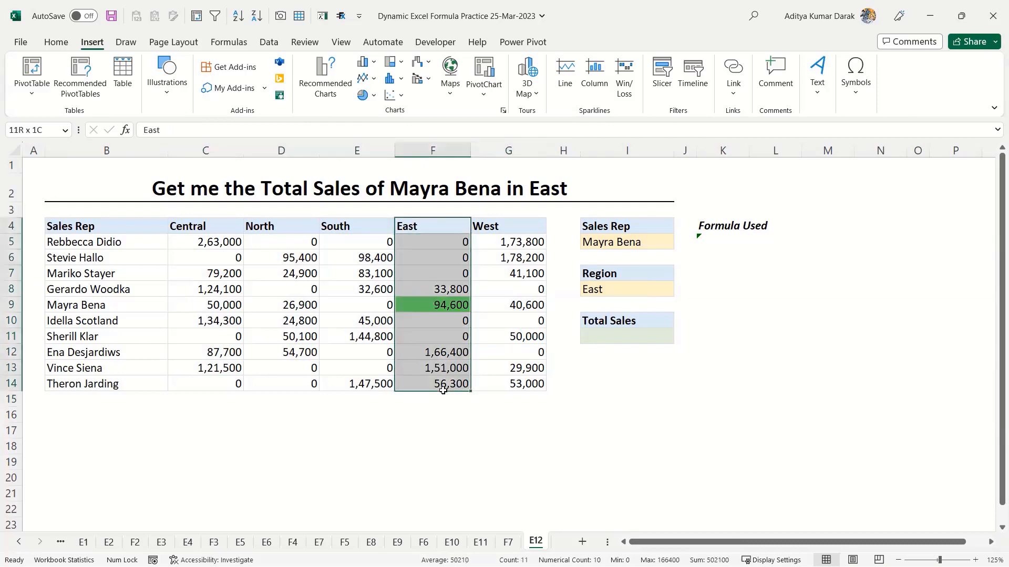
{"action": "left_click_drag", "start_coordinate": [164, 305], "coordinate": [501, 308]}
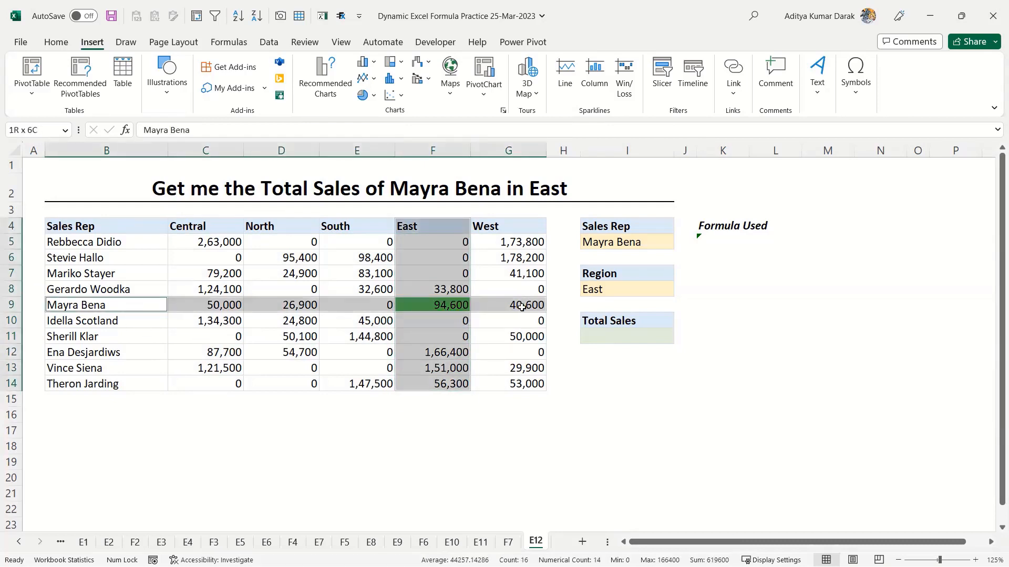
{"action": "left_click", "coordinate": [642, 335]}
{"action": "type", "text": "="}
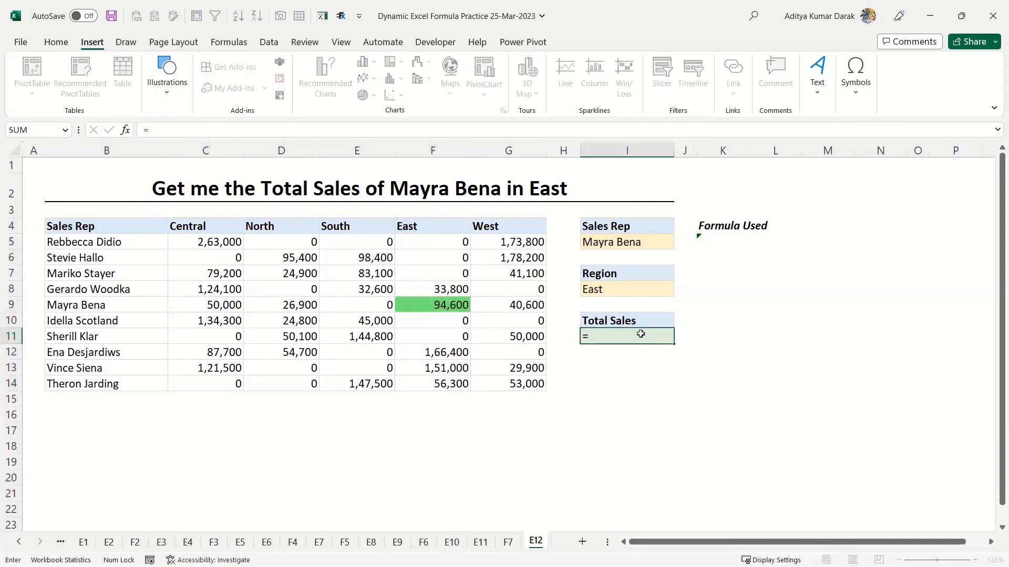
{"action": "key", "text": "Escape"}
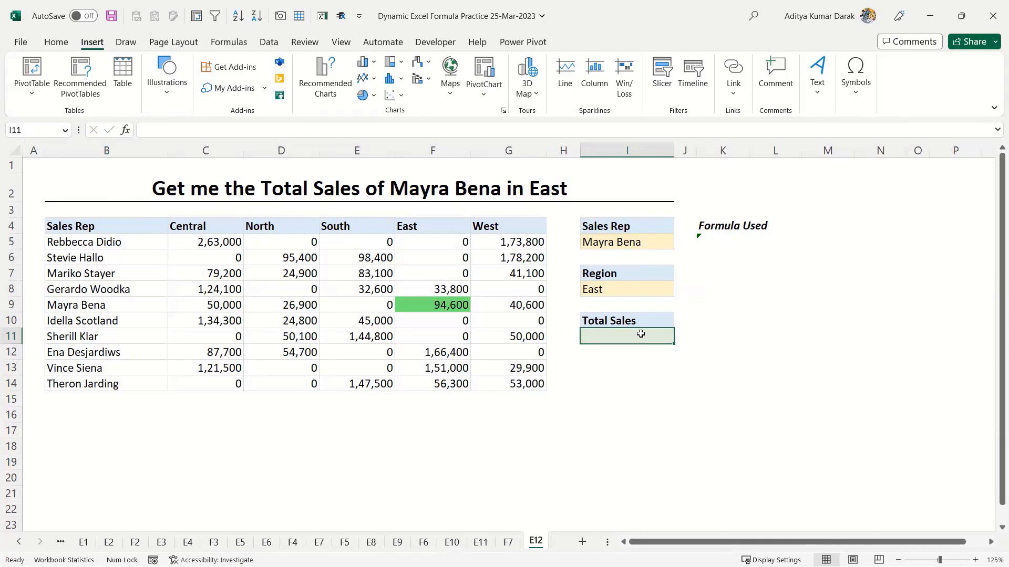
{"action": "type", "text": "=xl"}
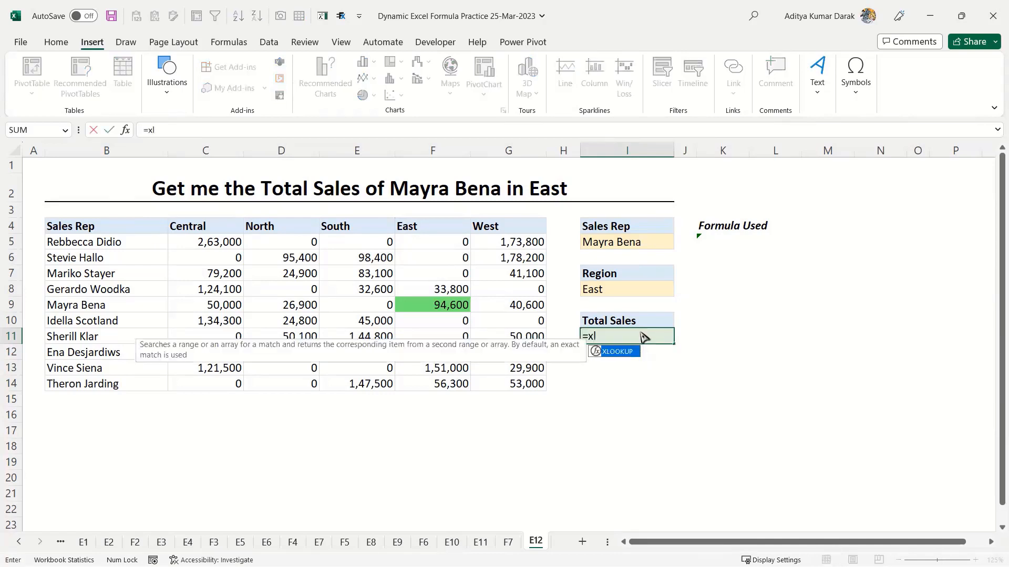
{"action": "key", "text": "Tab"}
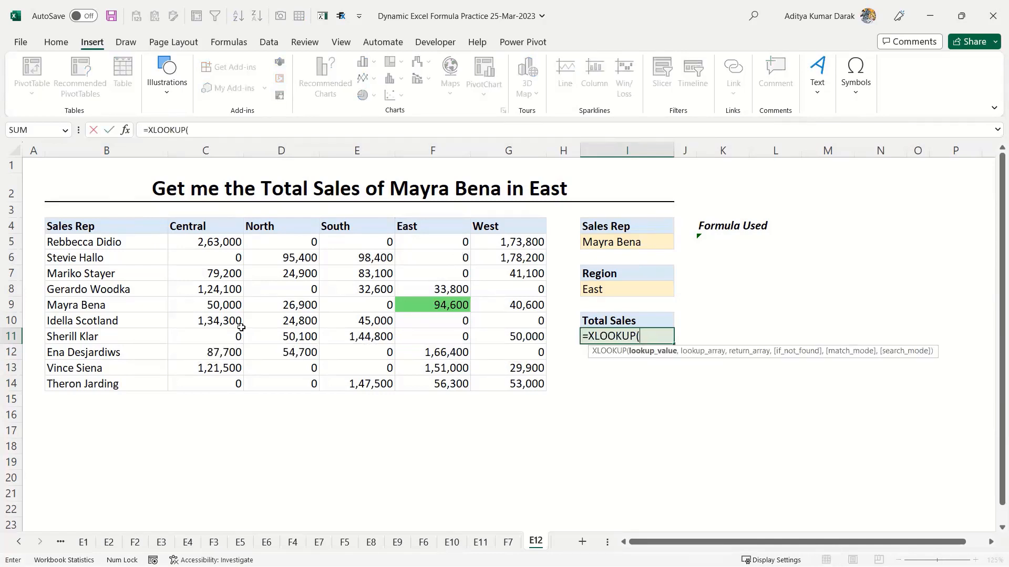
{"action": "left_click_drag", "start_coordinate": [203, 243], "coordinate": [519, 384]}
{"action": "type", "text": ","}
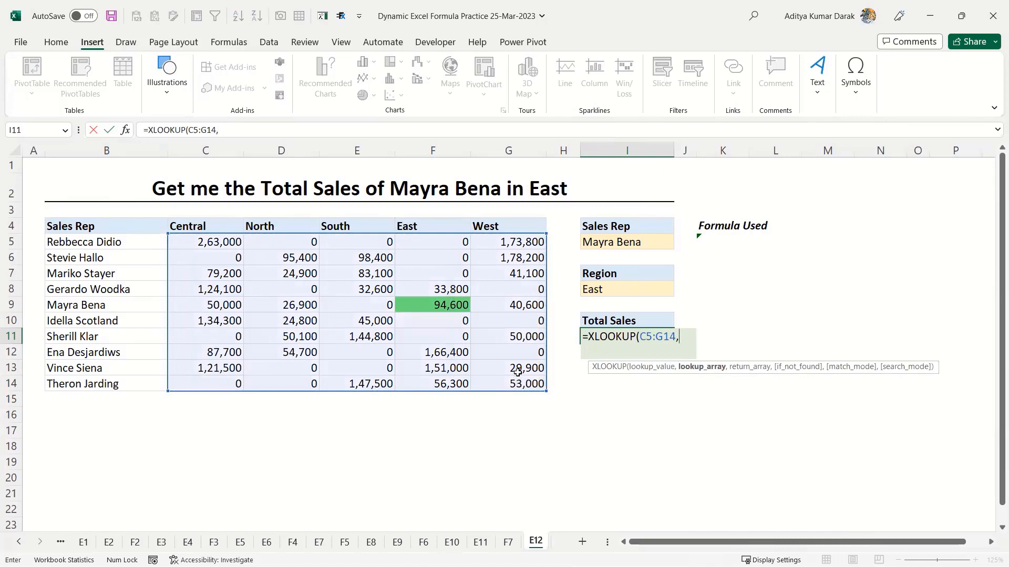
{"action": "left_click_drag", "start_coordinate": [200, 224], "coordinate": [518, 226]}
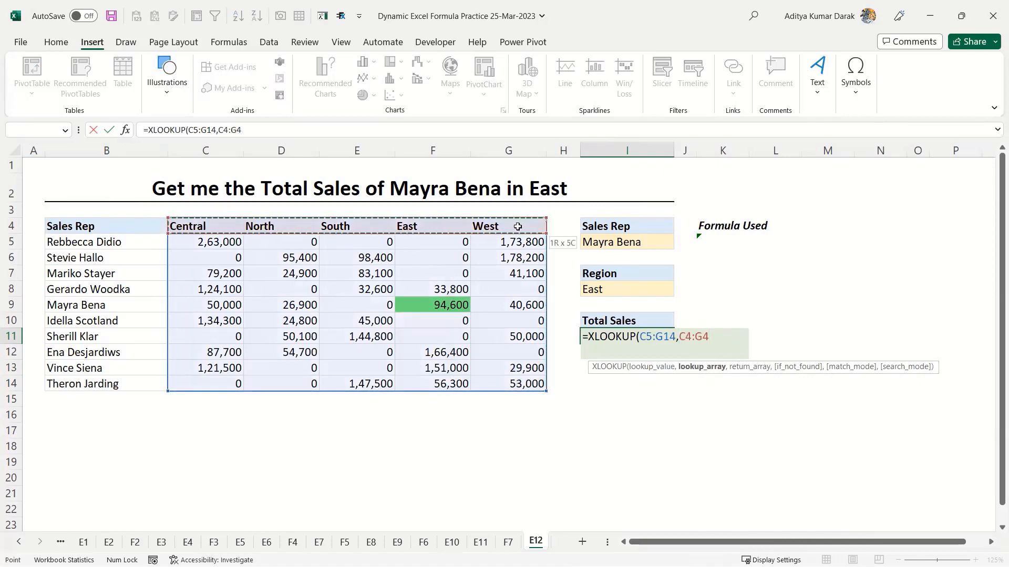
{"action": "key", "text": "Escape"}
- Start the Total Sales formula in I11 as =XLOOKUP(I8,C5:G14
{"action": "type", "text": "=xl"}
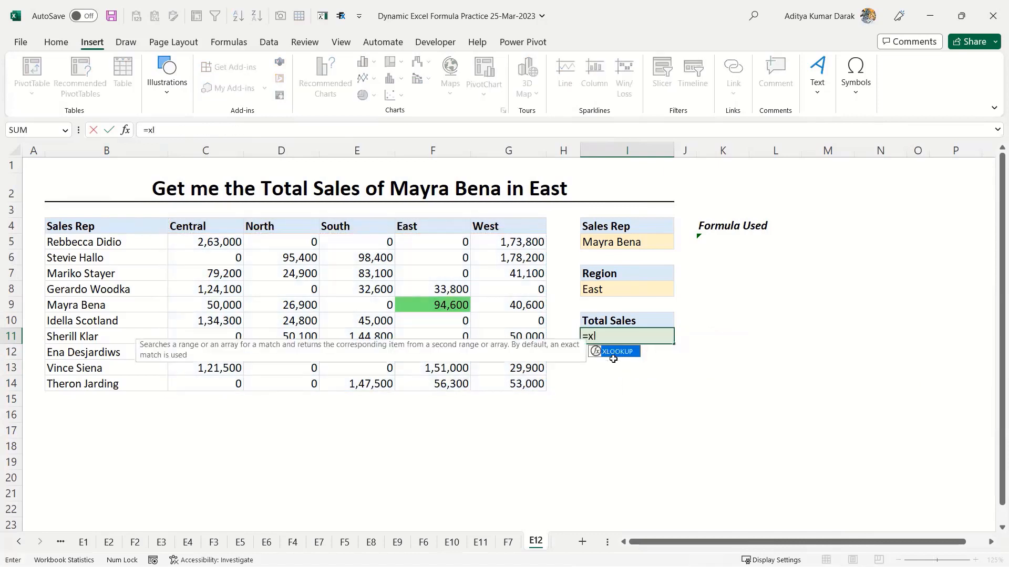
{"action": "key", "text": "Tab"}
{"action": "left_click", "coordinate": [624, 285]}
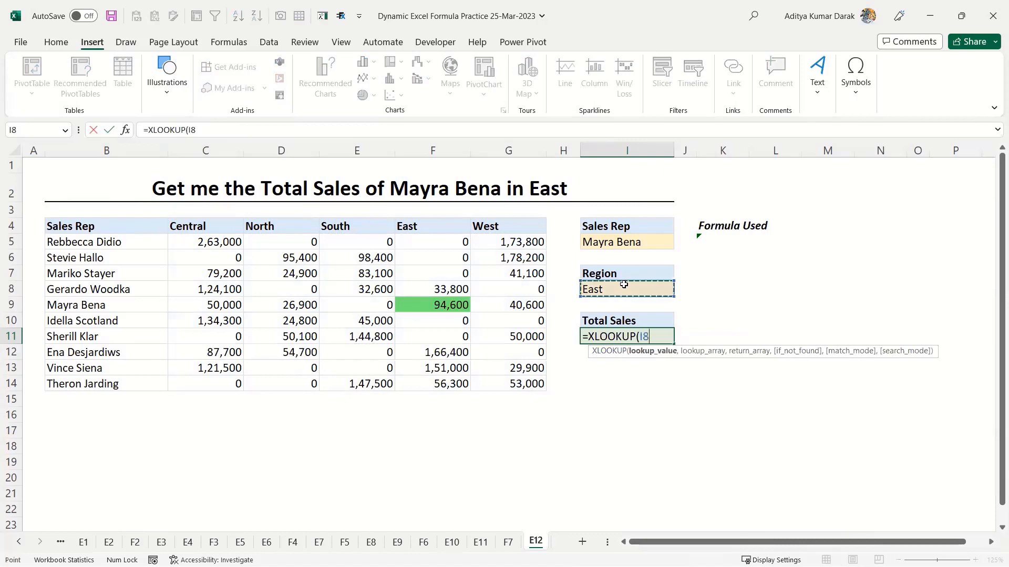
{"action": "type", "text": ","}
{"action": "left_click_drag", "start_coordinate": [234, 242], "coordinate": [536, 390]}
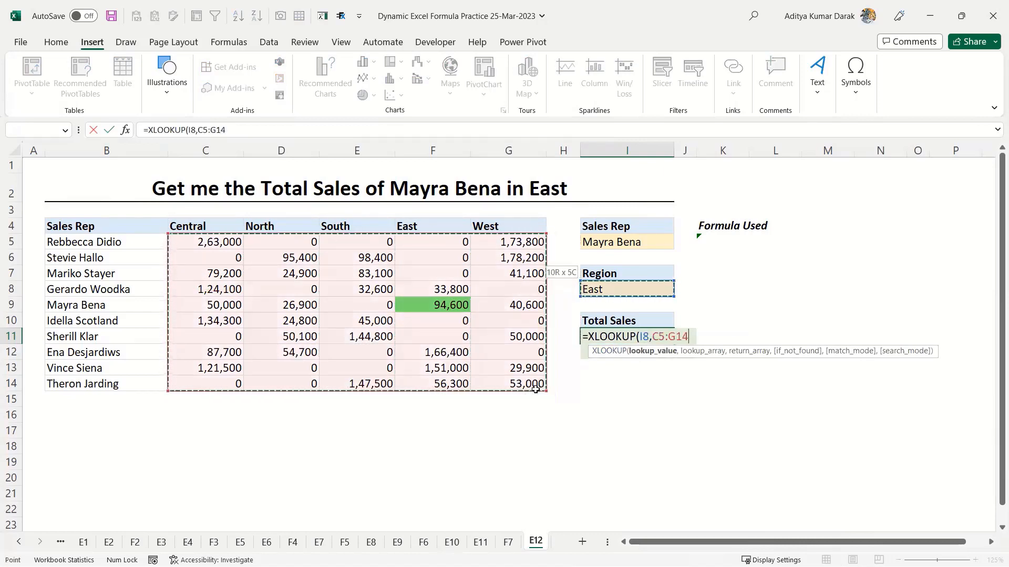
- Complete the Total Sales formula in I11 as =XLOOKUP(I8,C4:G4,C5:G14), using the region headers as the lookup array
{"action": "key", "text": "BackSpace"}
{"action": "key", "text": "BackSpace"}
{"action": "key", "text": "BackSpace"}
{"action": "key", "text": "BackSpace"}
{"action": "key", "text": "BackSpace"}
{"action": "key", "text": "BackSpace"}
{"action": "key", "text": "BackSpace"}
{"action": "key", "text": "BackSpace"}
{"action": "key", "text": "BackSpace"}
{"action": "left_click", "coordinate": [232, 225]}
{"action": "left_click_drag", "start_coordinate": [326, 230], "coordinate": [543, 231]}
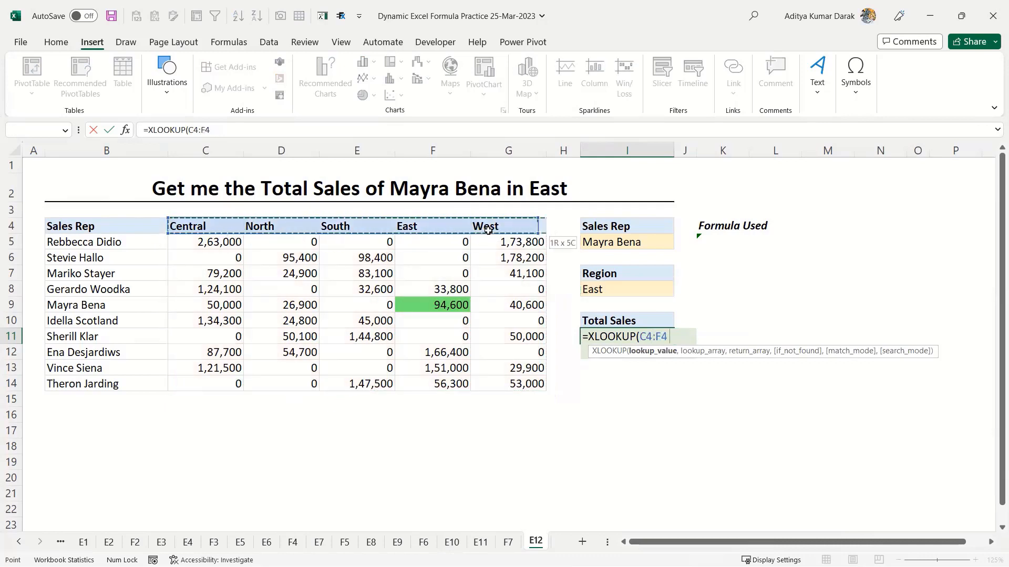
{"action": "left_click", "coordinate": [636, 285]}
{"action": "type", "text": ","}
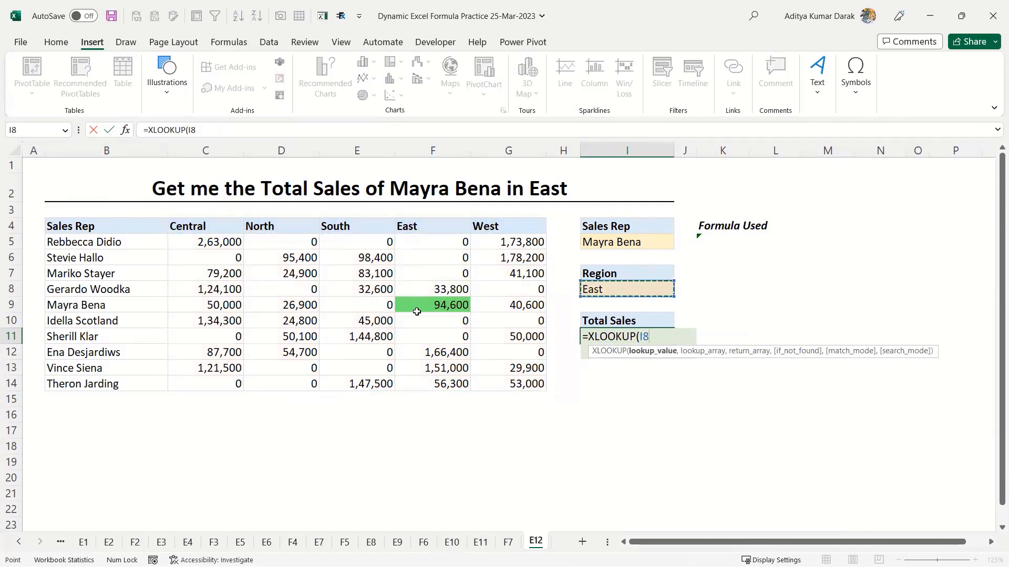
{"action": "left_click_drag", "start_coordinate": [213, 226], "coordinate": [523, 227]}
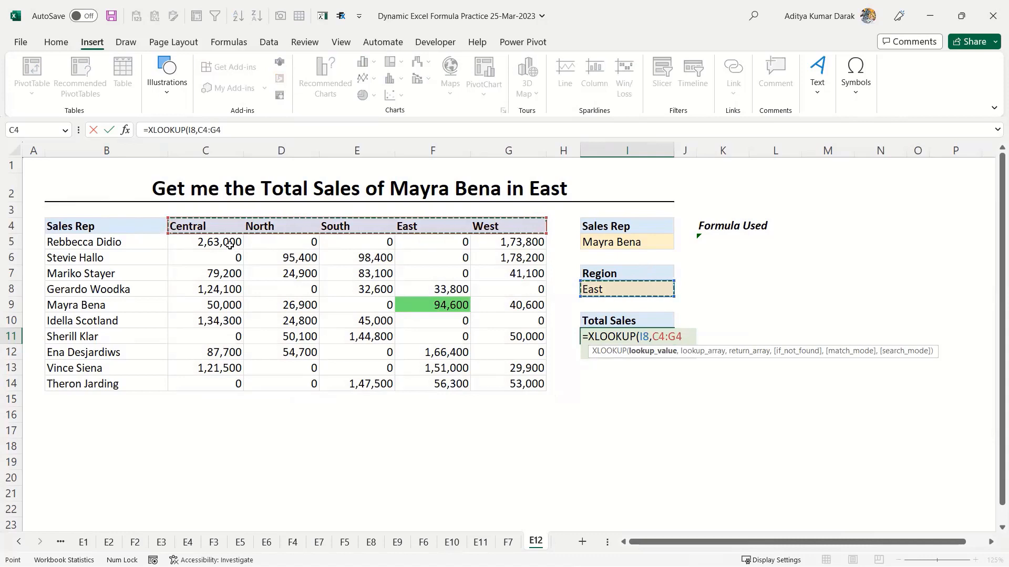
{"action": "type", "text": ","}
{"action": "left_click_drag", "start_coordinate": [227, 245], "coordinate": [527, 390]}
{"action": "key", "text": "ctrl+Return"}
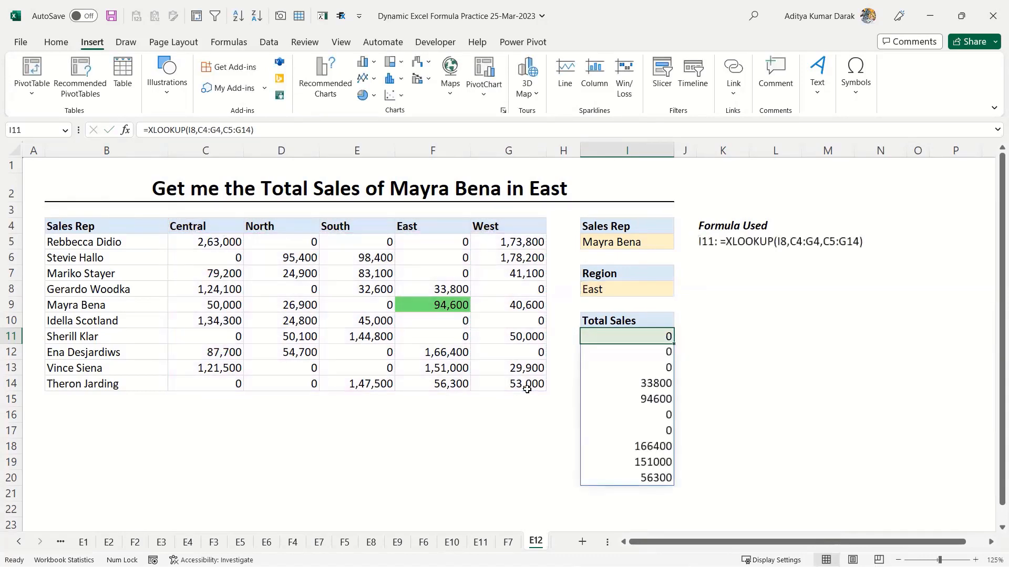
- Compare the East column F5:F14 with the spilled results starting in I11
{"action": "left_click_drag", "start_coordinate": [437, 241], "coordinate": [441, 383]}
{"action": "left_click_drag", "start_coordinate": [647, 339], "coordinate": [644, 461]}
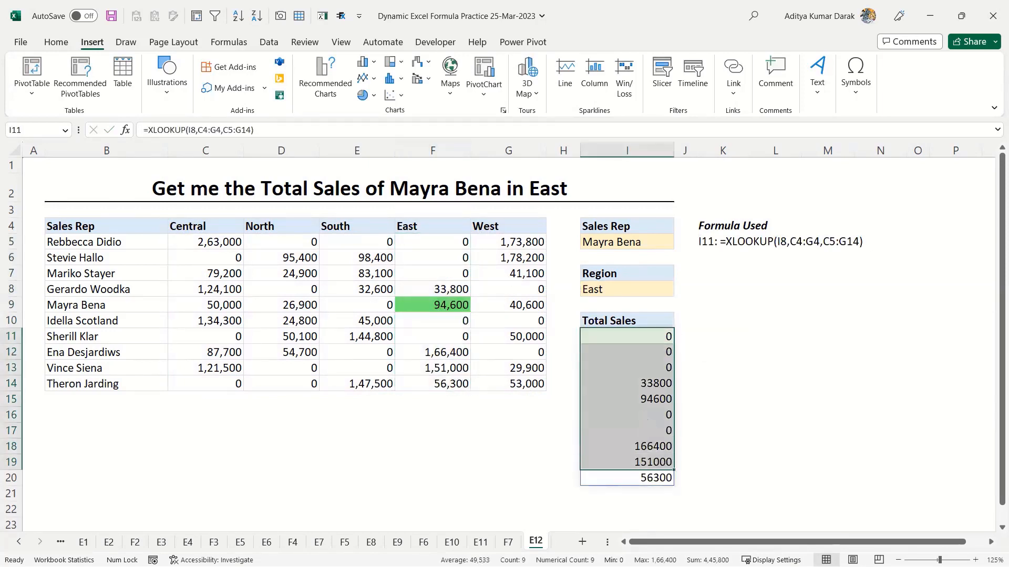
{"action": "mouse_move", "coordinate": [397, 213]}
{"action": "left_mouse_down"}
{"action": "mouse_move", "coordinate": [447, 402]}
{"action": "mouse_move", "coordinate": [476, 412]}
{"action": "mouse_move", "coordinate": [476, 397]}
{"action": "left_mouse_up"}
{"action": "mouse_move", "coordinate": [582, 331]}
{"action": "left_mouse_down"}
{"action": "mouse_move", "coordinate": [575, 454]}
{"action": "mouse_move", "coordinate": [694, 337]}
{"action": "mouse_move", "coordinate": [577, 321]}
{"action": "left_mouse_up"}
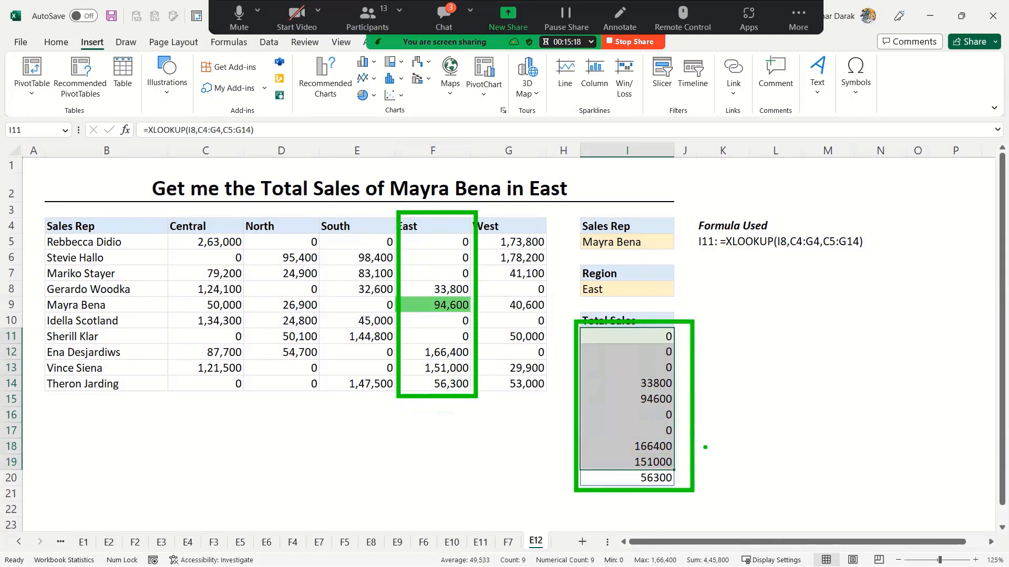
{"action": "left_click", "coordinate": [636, 337]}
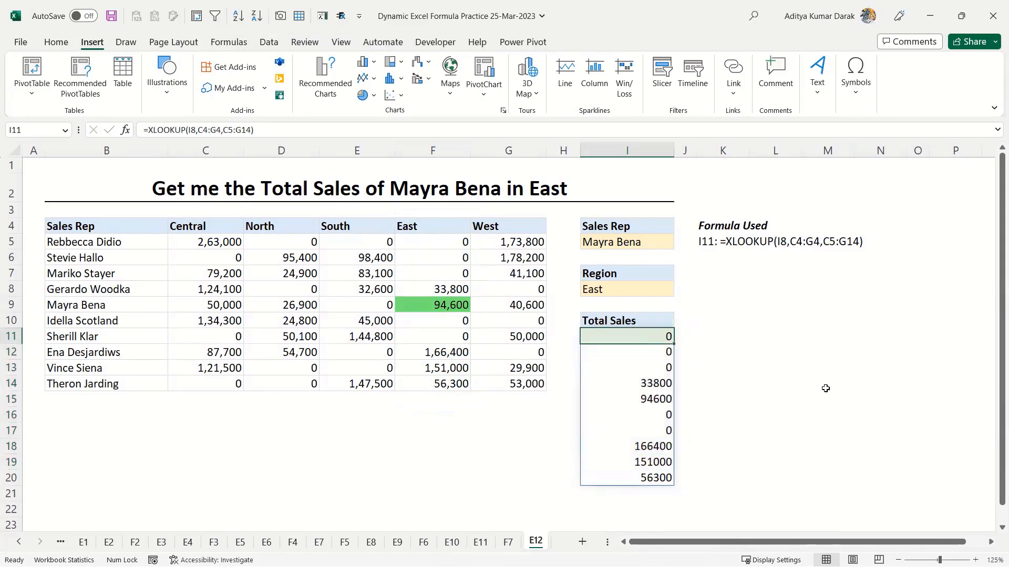
- Enter =XLOOKUP(I5,B5:B14,I11:I20) in K11 to look up the sales rep in the spilled region column
{"action": "left_click", "coordinate": [714, 334]}
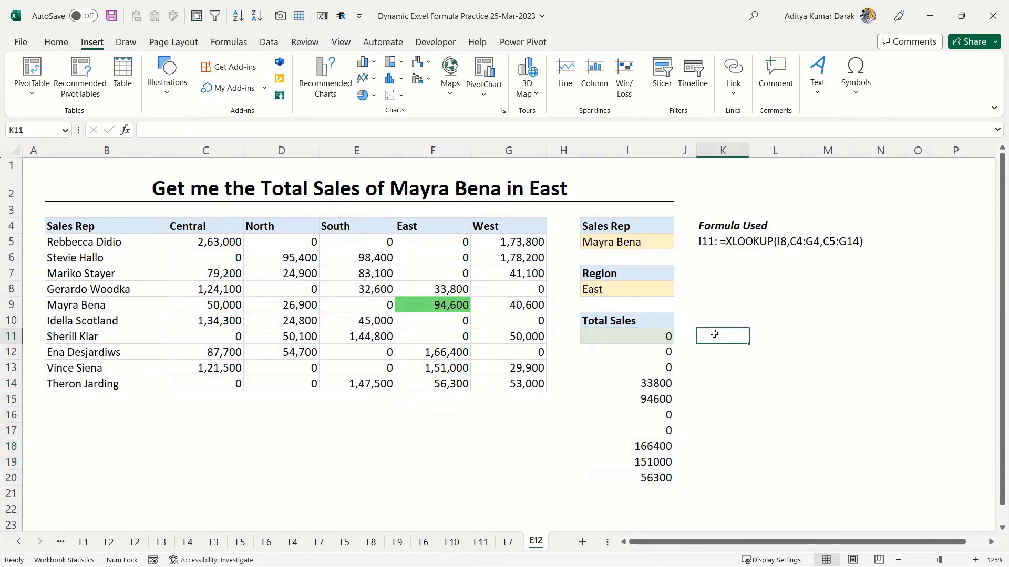
{"action": "type", "text": "=xlo"}
{"action": "key", "text": "Tab"}
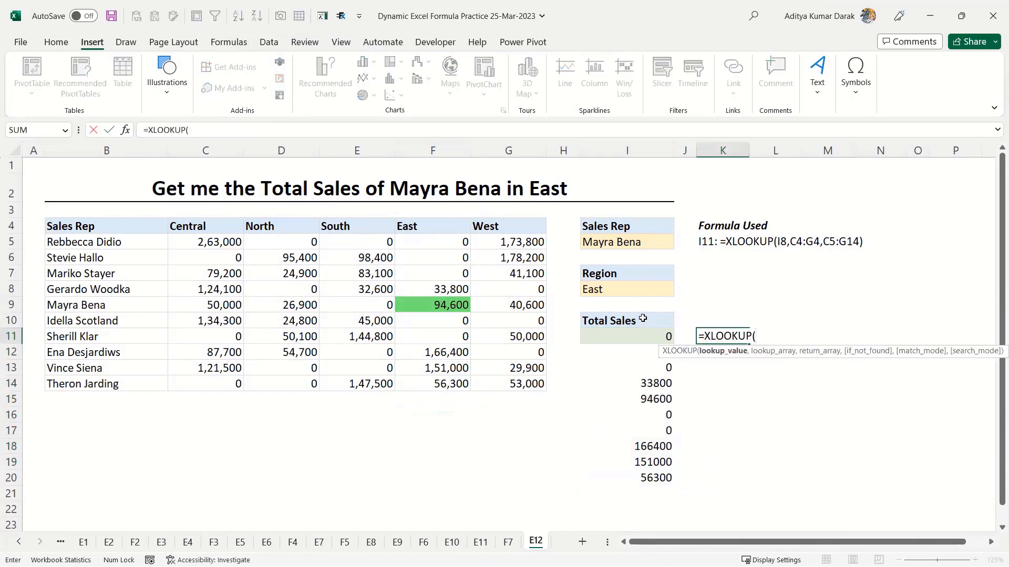
{"action": "left_click", "coordinate": [625, 239]}
{"action": "type", "text": ","}
{"action": "left_click_drag", "start_coordinate": [128, 242], "coordinate": [124, 384]}
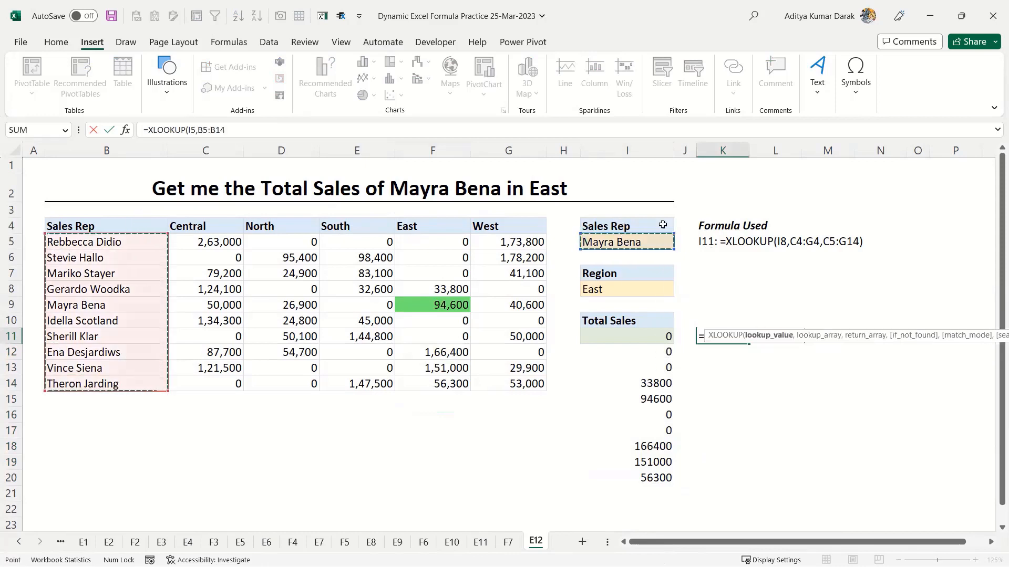
{"action": "type", "text": ","}
{"action": "left_click_drag", "start_coordinate": [665, 342], "coordinate": [666, 476]}
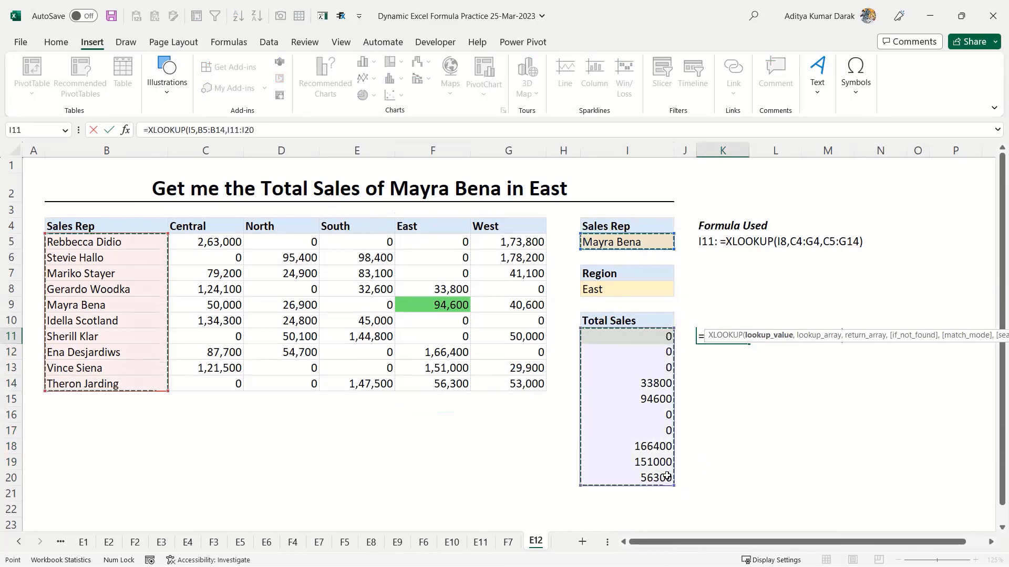
{"action": "type", "text": ")"}
{"action": "key", "text": "ctrl+Return"}
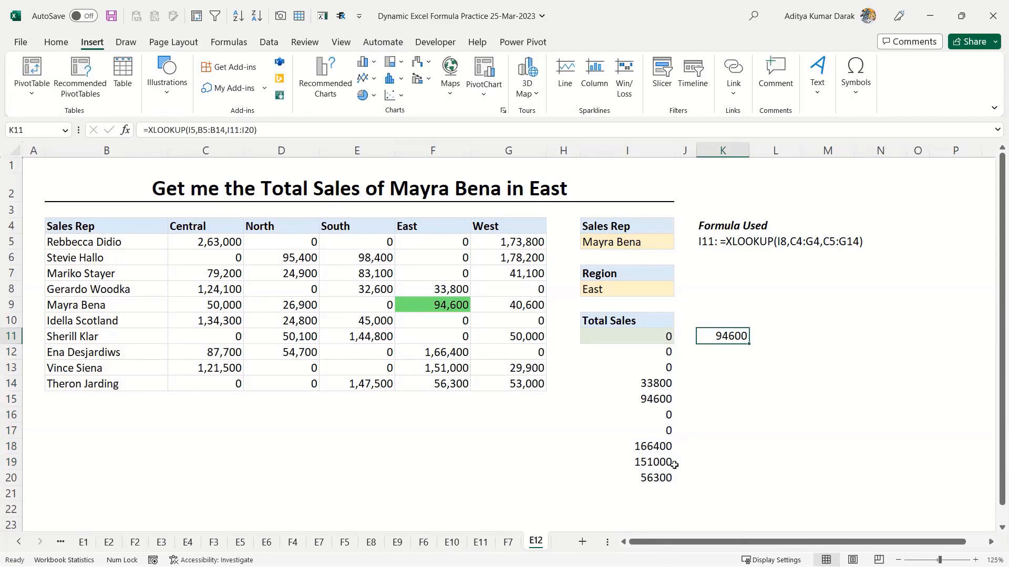
- Replace I11:I20 in K11's formula with I11's lookup, giving =XLOOKUP(I5,B5:B14,XLOOKUP(I8,C4:G4,C5:G14))
{"action": "key", "text": "F2"}
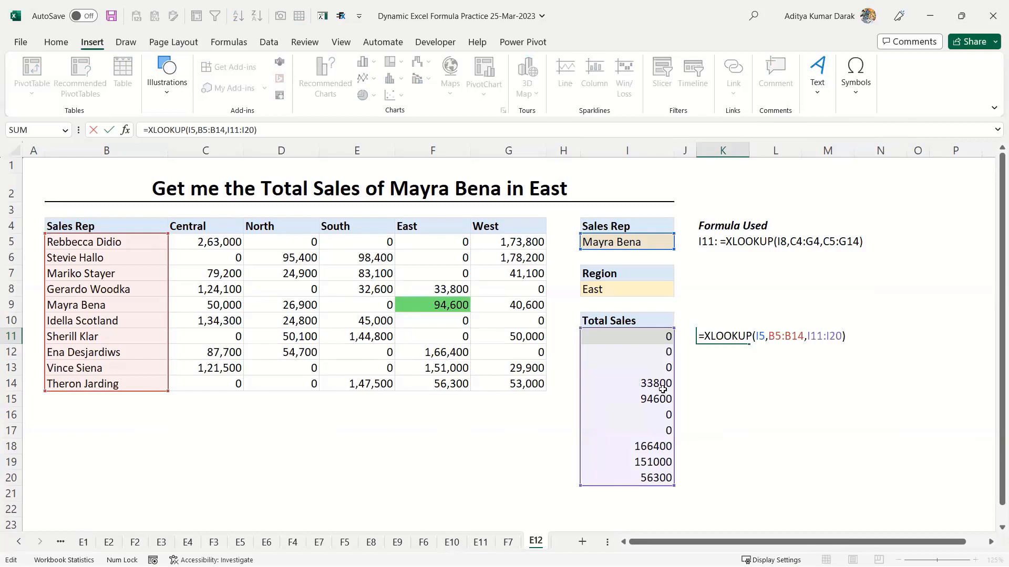
{"action": "double_click", "coordinate": [829, 336]}
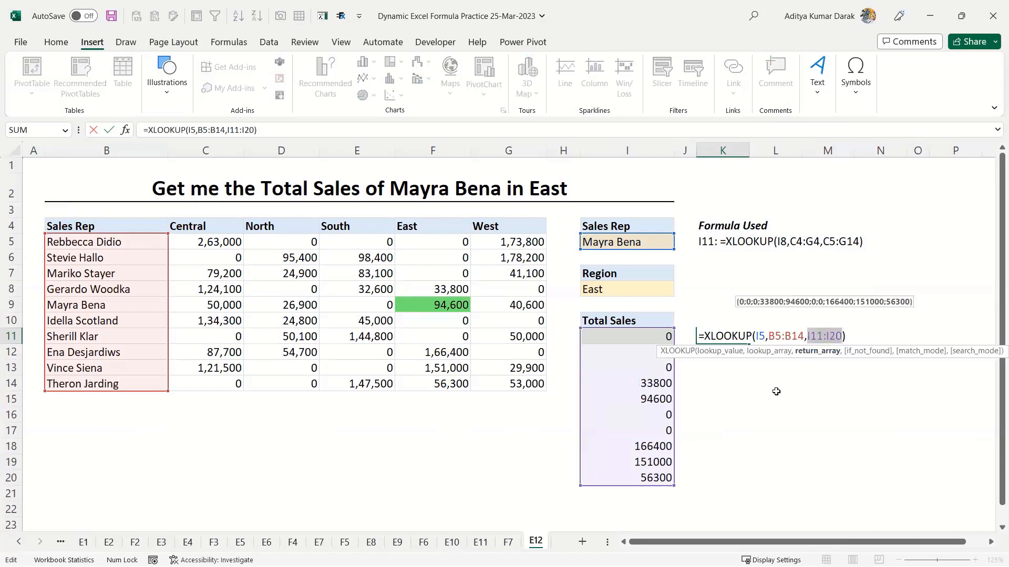
{"action": "key", "text": "ctrl+Return"}
{"action": "left_click", "coordinate": [664, 338]}
{"action": "left_click_drag", "start_coordinate": [147, 129], "coordinate": [254, 130]}
{"action": "key", "text": "ctrl+c"}
{"action": "key", "text": "Escape"}
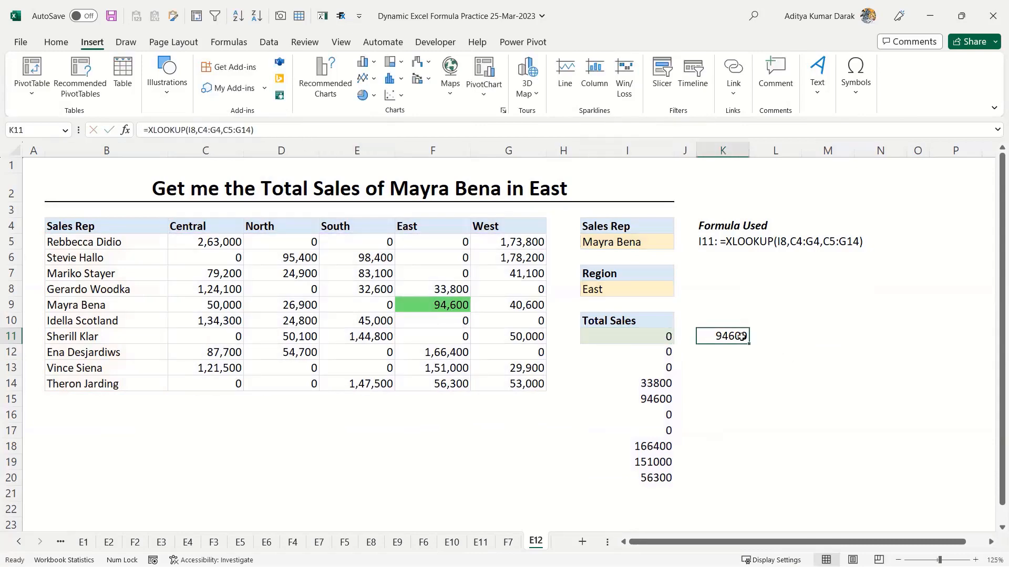
{"action": "double_click", "coordinate": [730, 337]}
{"action": "double_click", "coordinate": [826, 338]}
{"action": "key", "text": "ctrl+v"}
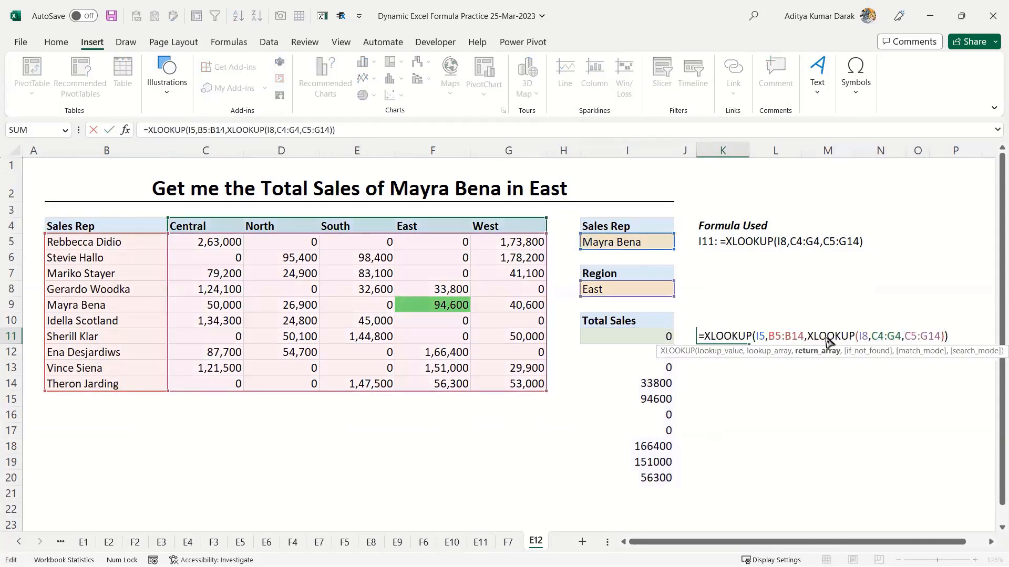
{"action": "key", "text": "Return"}
{"action": "key", "text": "Up"}
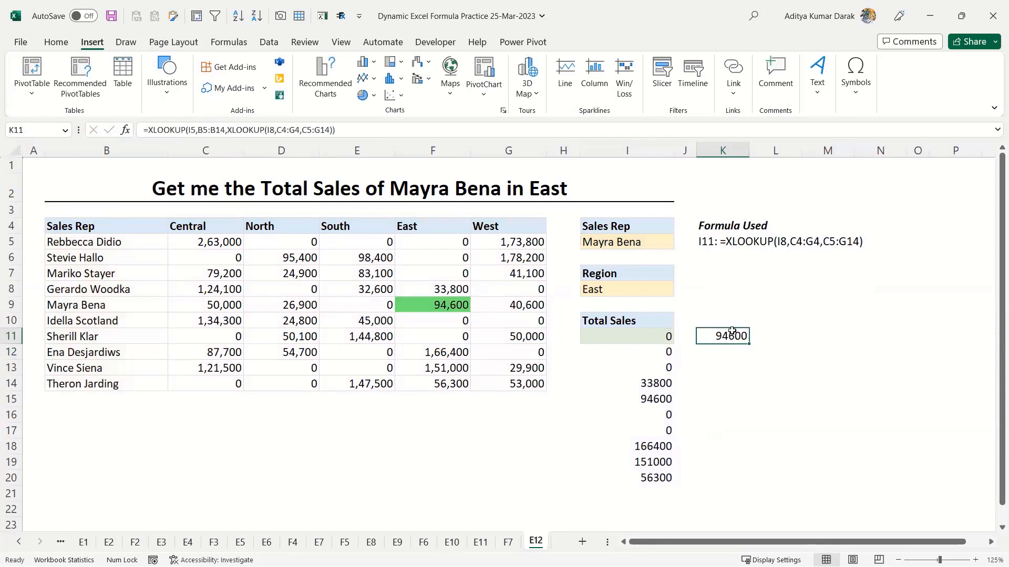
- Clear the nested trial formula from K11
{"action": "key", "text": "F2"}
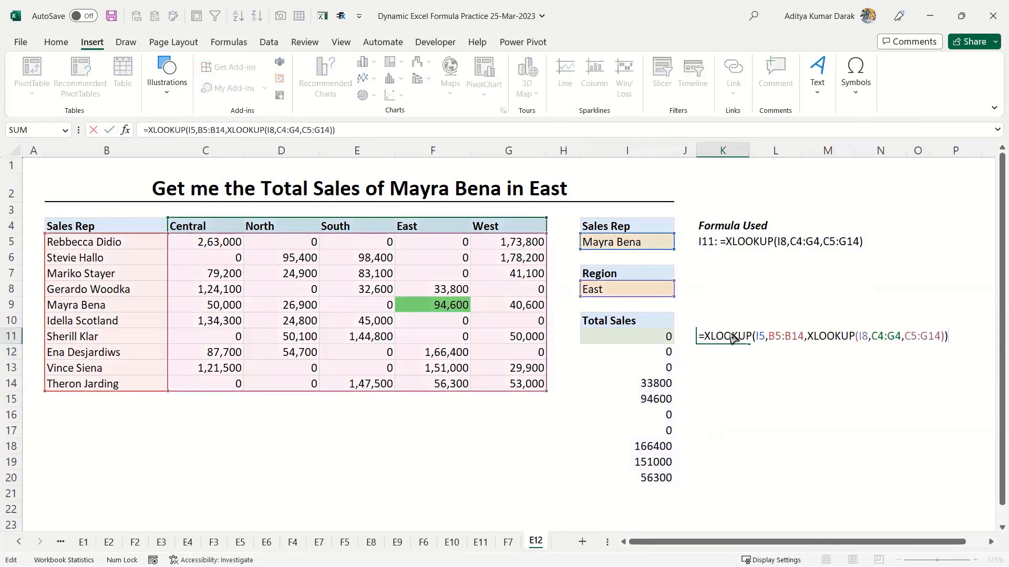
{"action": "key", "text": "Escape"}
{"action": "key", "text": "Delete"}
- Wrap the formula in I11 in an outer lookup: =XLOOKUP(I5,B5:B14,XLOOKUP(I8,C4:G4,C5:G14))
{"action": "key", "text": "Left"}
{"action": "key", "text": "Left"}
{"action": "key", "text": "F2"}
{"action": "key", "text": "Home"}
{"action": "key", "text": "Right"}
{"action": "type", "text": "XLOOKUP(I5,B5:B14,"}
{"action": "key", "text": "End"}
{"action": "type", "text": ")"}
{"action": "key", "text": "Return"}
{"action": "key", "text": "Up"}
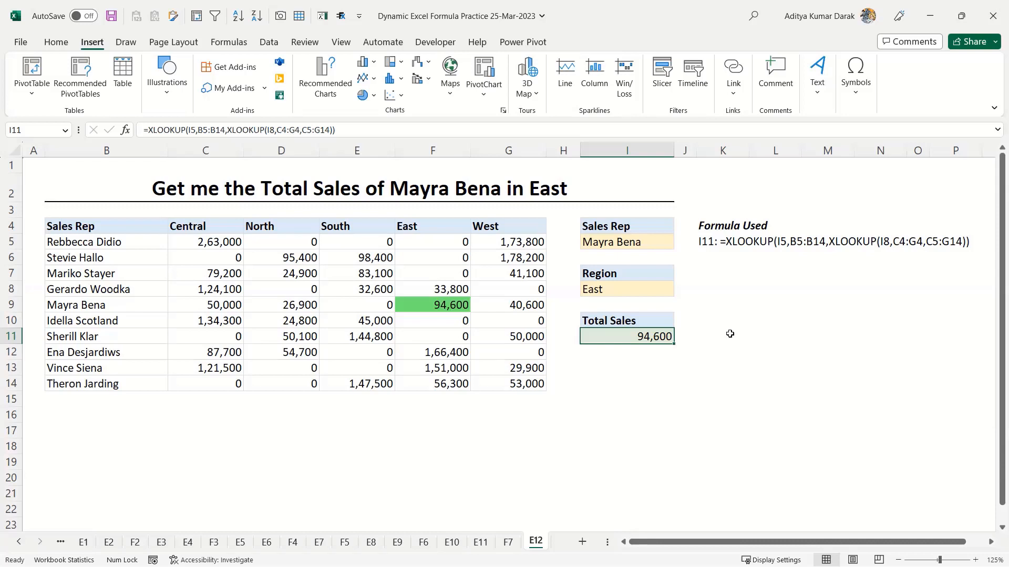
- Examine the lookup_array and return_array arguments of the nested XLOOKUP formula in I11
{"action": "key", "text": "F2"}
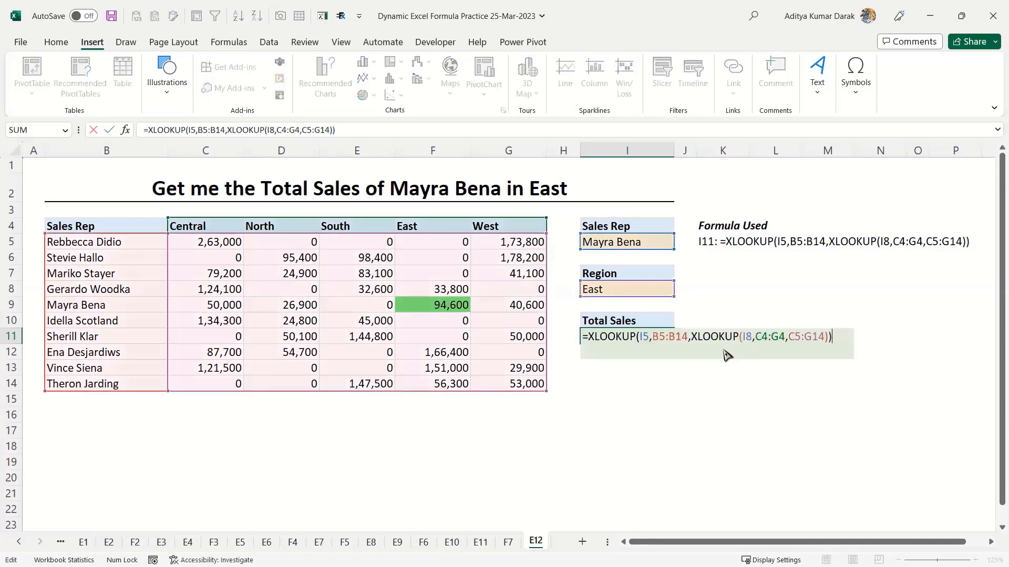
{"action": "key", "text": "Escape"}
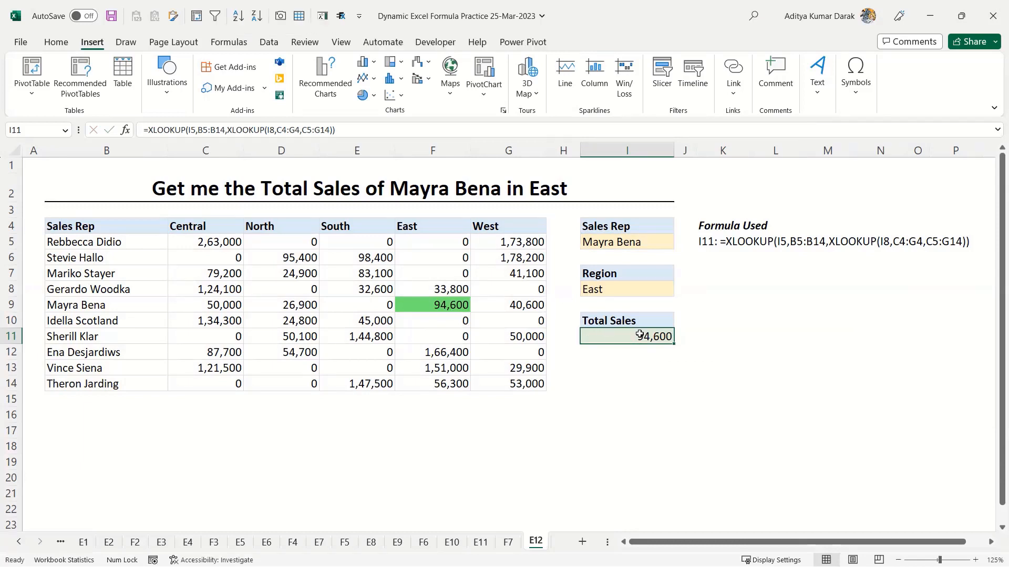
{"action": "key", "text": "F2"}
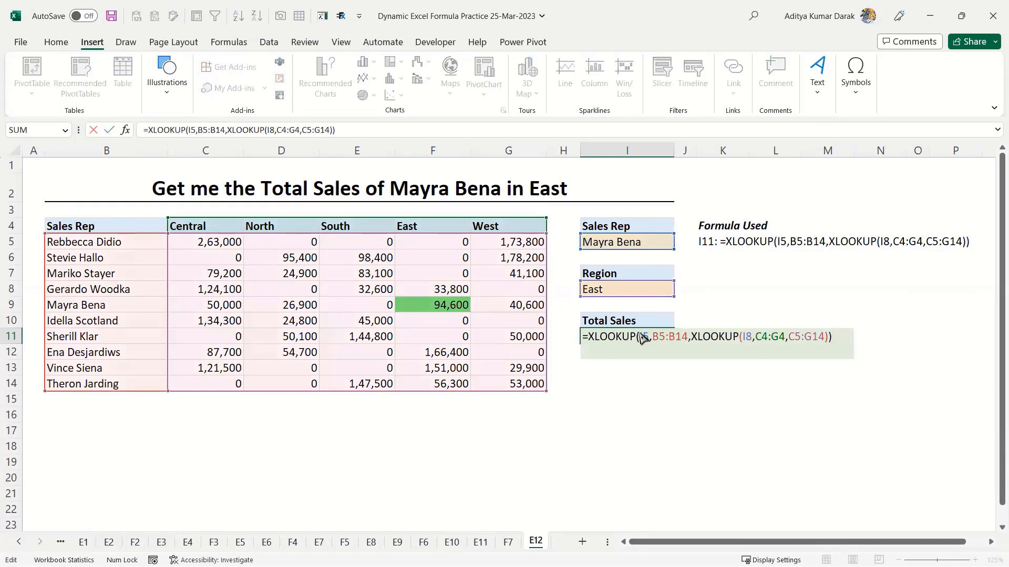
{"action": "left_click", "coordinate": [675, 337]}
{"action": "left_click", "coordinate": [702, 367]}
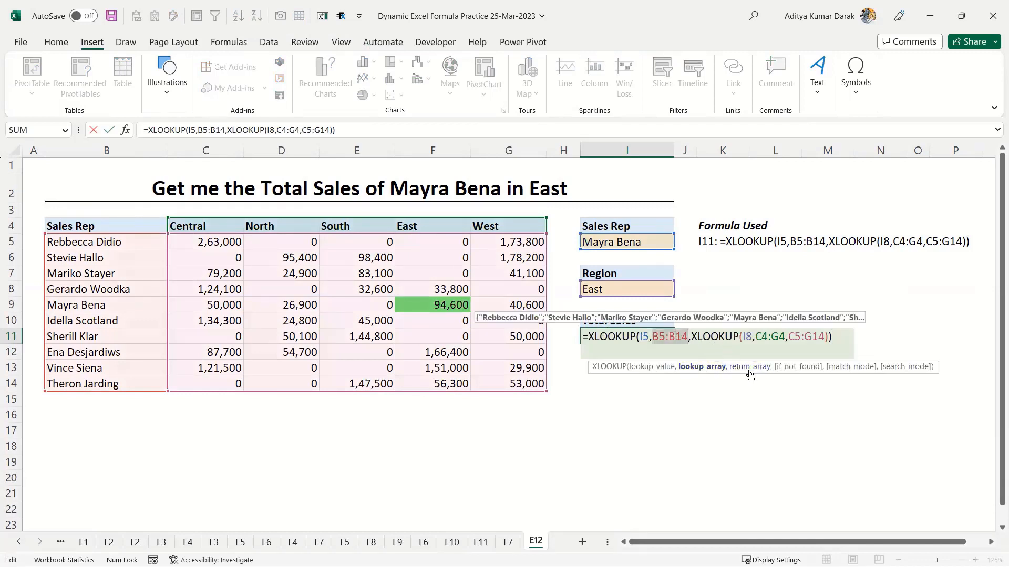
{"action": "left_click", "coordinate": [750, 368]}
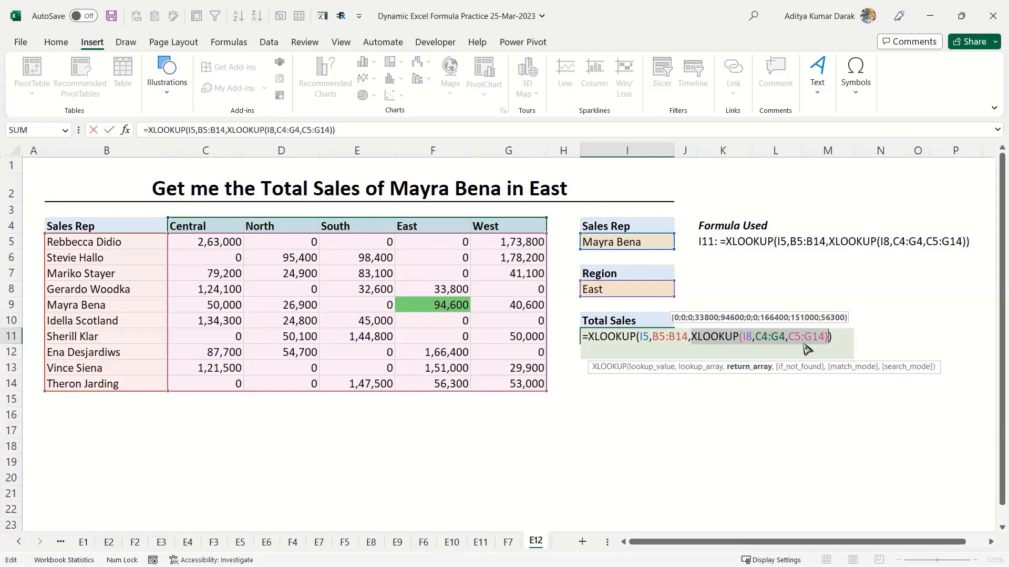
- Multiply the inner XLOOKUP in I11 by 10%: =XLOOKUP(I5,B5:B14,XLOOKUP(I8,C4:G4,C5:G14)*10%)
{"action": "left_click", "coordinate": [831, 340]}
{"action": "type", "text": "*10%"}
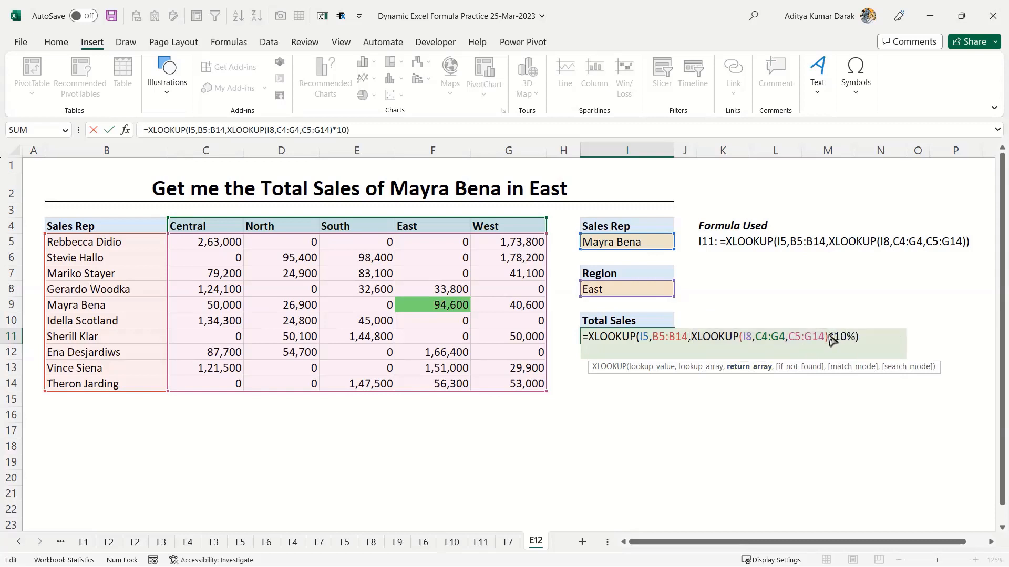
{"action": "key", "text": "Return"}
{"action": "key", "text": "Up"}
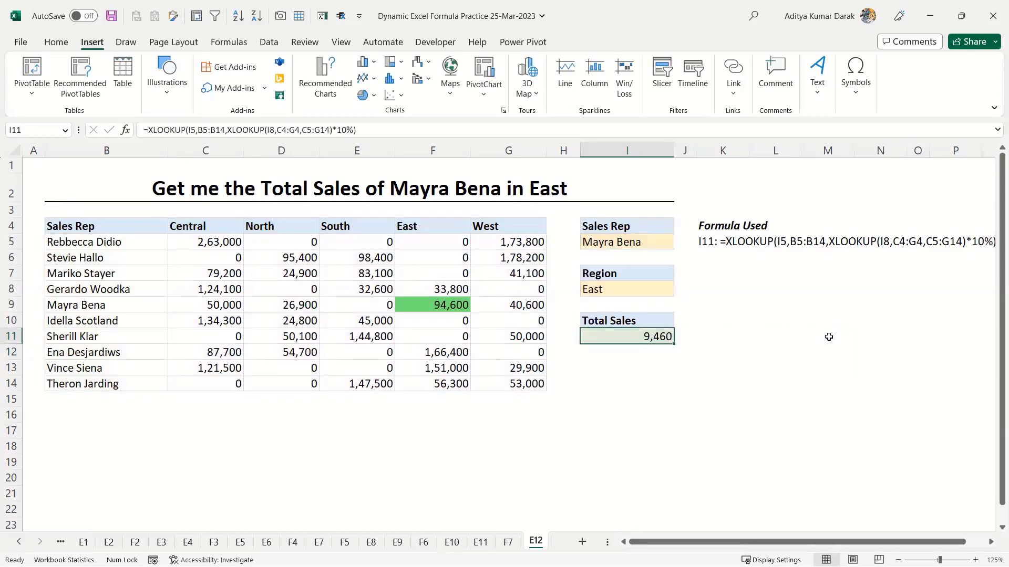
- Preview the values of the return_array argument, including the *10% factor, in the I11 formula
{"action": "key", "text": "F2"}
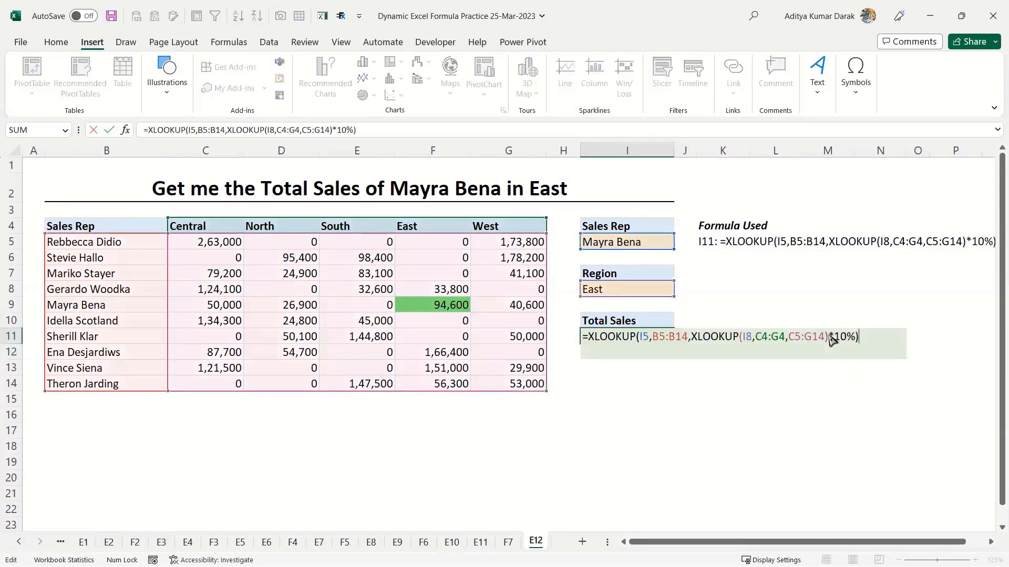
{"action": "left_click", "coordinate": [729, 344]}
{"action": "left_click", "coordinate": [760, 367]}
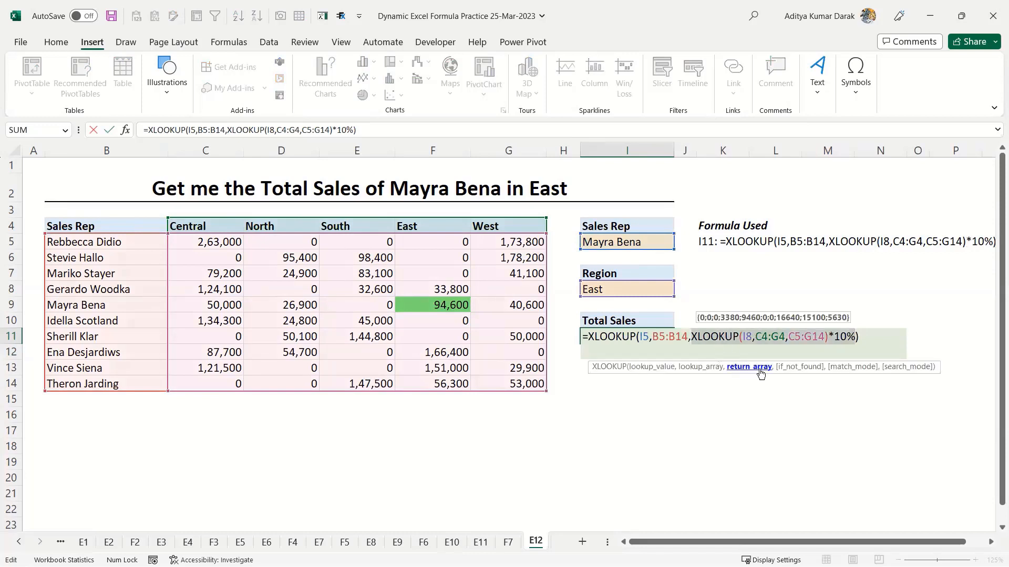
{"action": "key", "text": "Escape"}
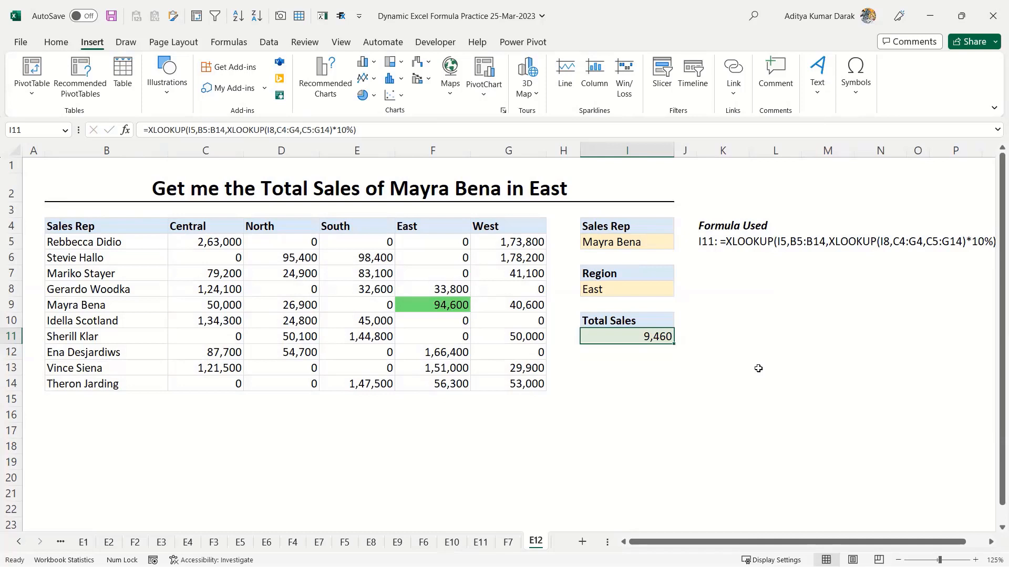
- Go through the earlier practice sheets to the FILTER Function example on sheet F5
{"action": "left_click", "coordinate": [296, 542]}
{"action": "left_click", "coordinate": [318, 544]}
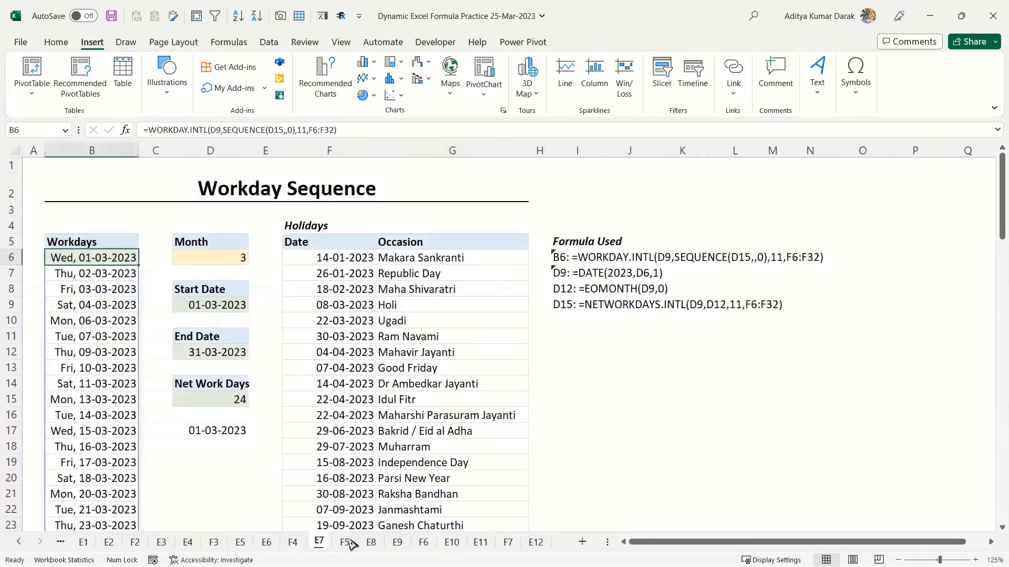
{"action": "left_click", "coordinate": [346, 544]}
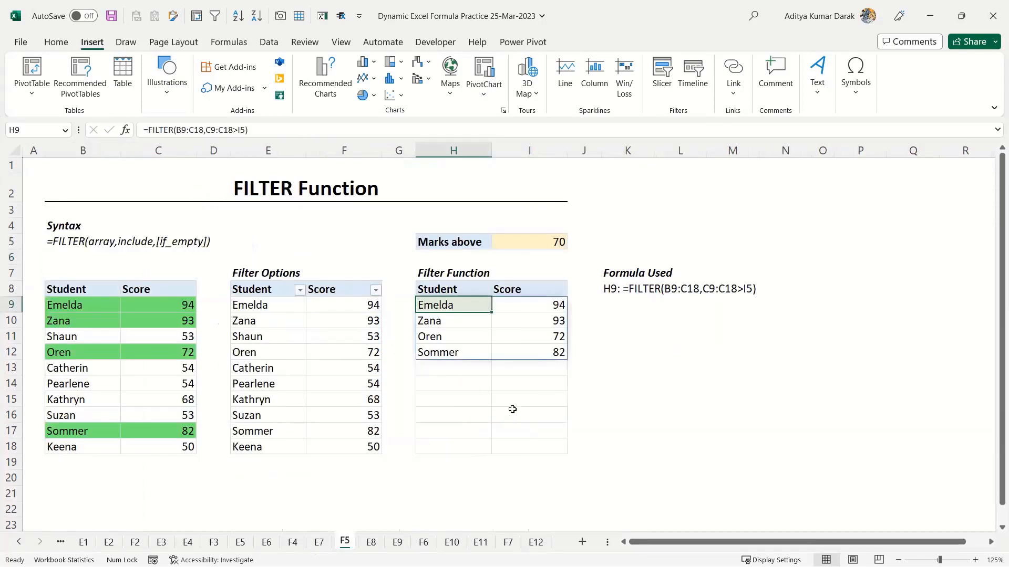